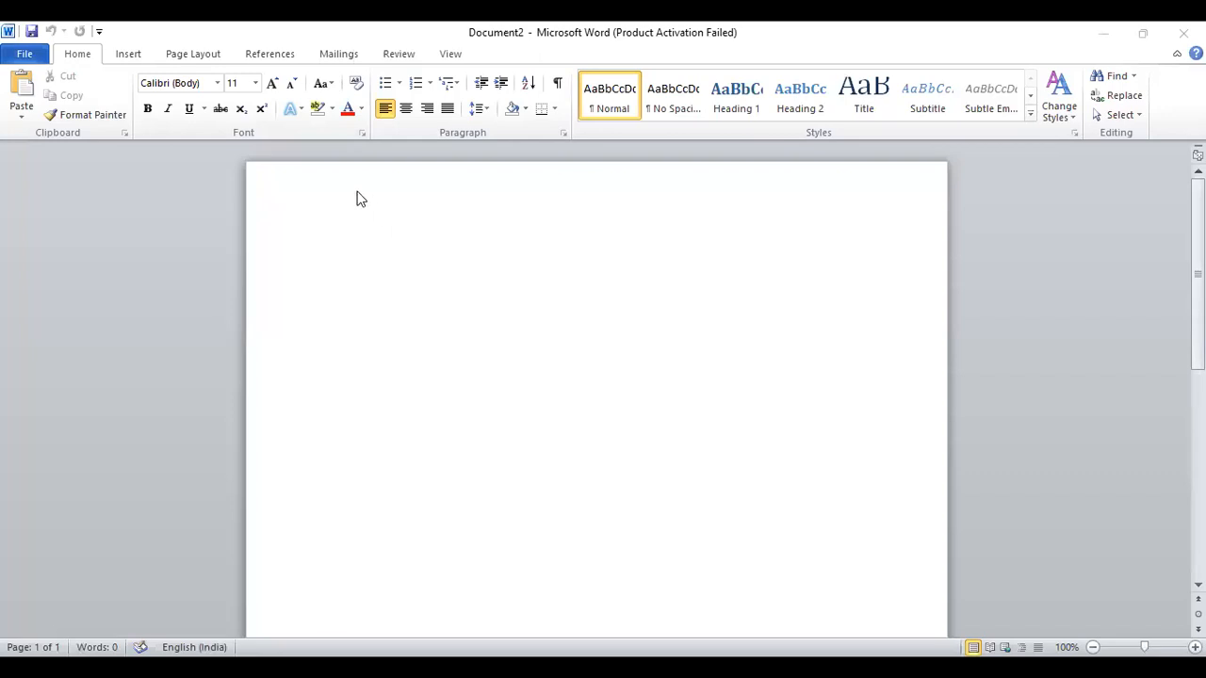
Enter the heading "SDLC models" in the blank document, followed by the line "3. design phase"
{"action": "left_click", "coordinate": [374, 248]}
{"action": "type", "text": "SDLC models"}
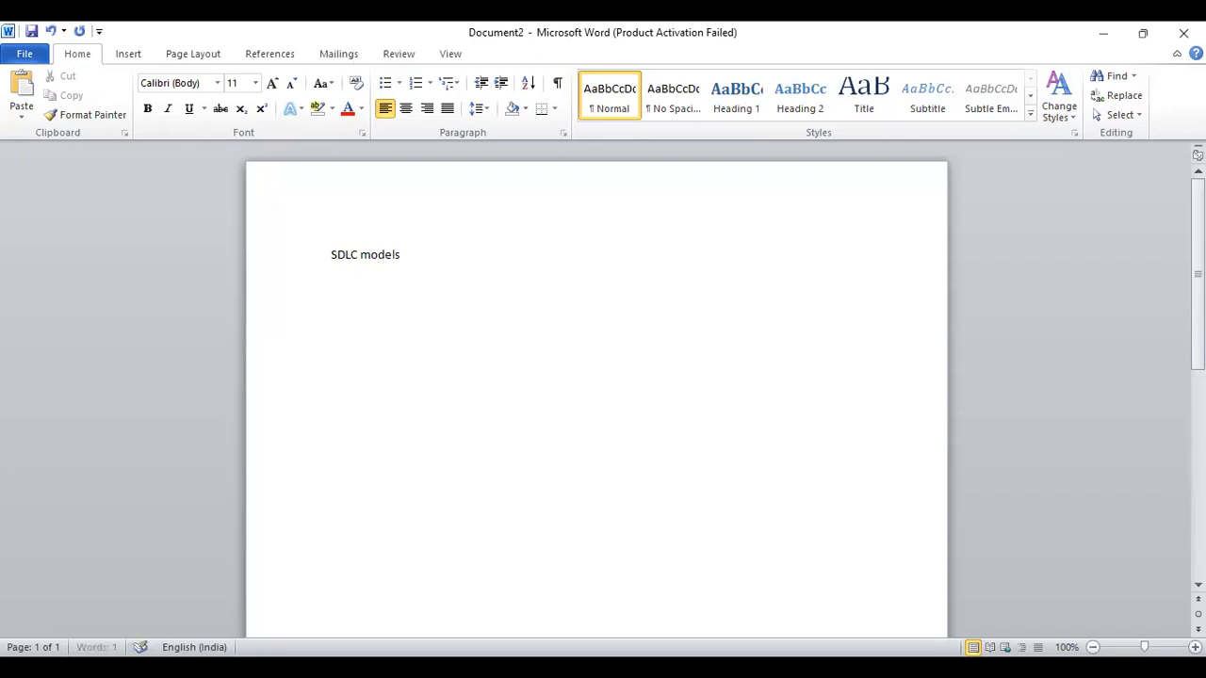
{"action": "key", "text": "Return"}
{"action": "type", "text": "3. design phase"}
{"action": "key", "text": "Return"}
Add the indented line "Model the requirements" under the design phase, correcting the spelling of "requirements"
{"action": "key", "text": "Tab"}
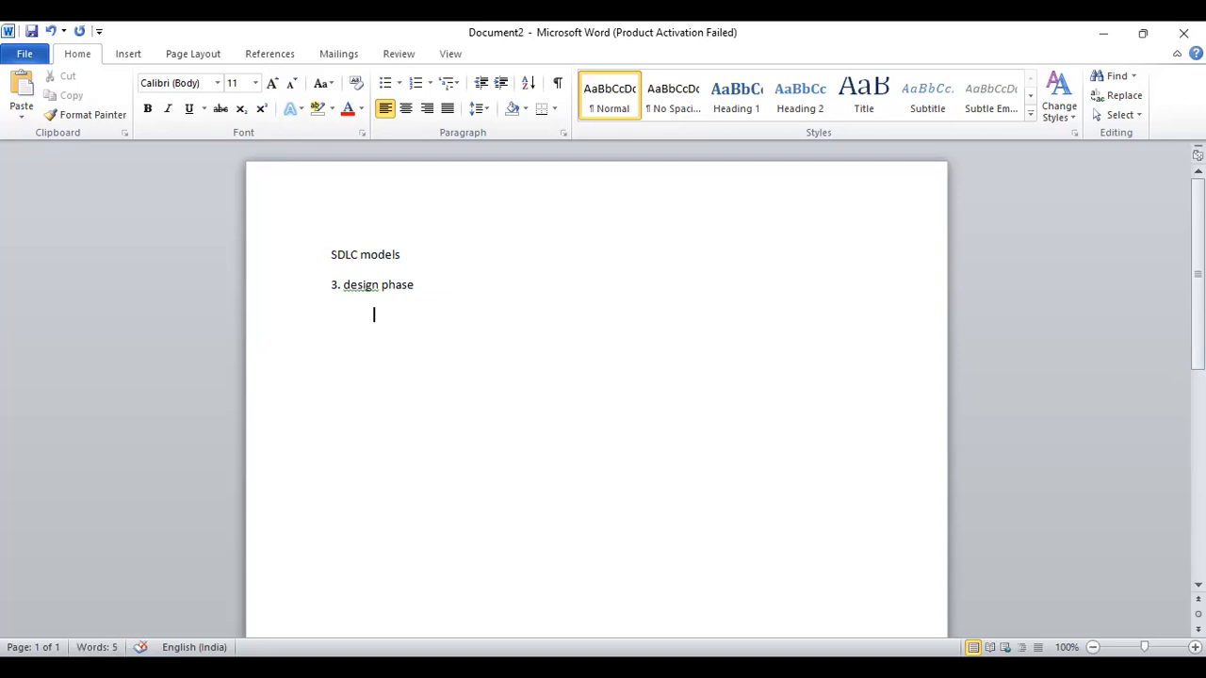
{"action": "type", "text": "mode"}
{"action": "key", "text": "BackSpace"}
{"action": "type", "text": "el the reqirements"}
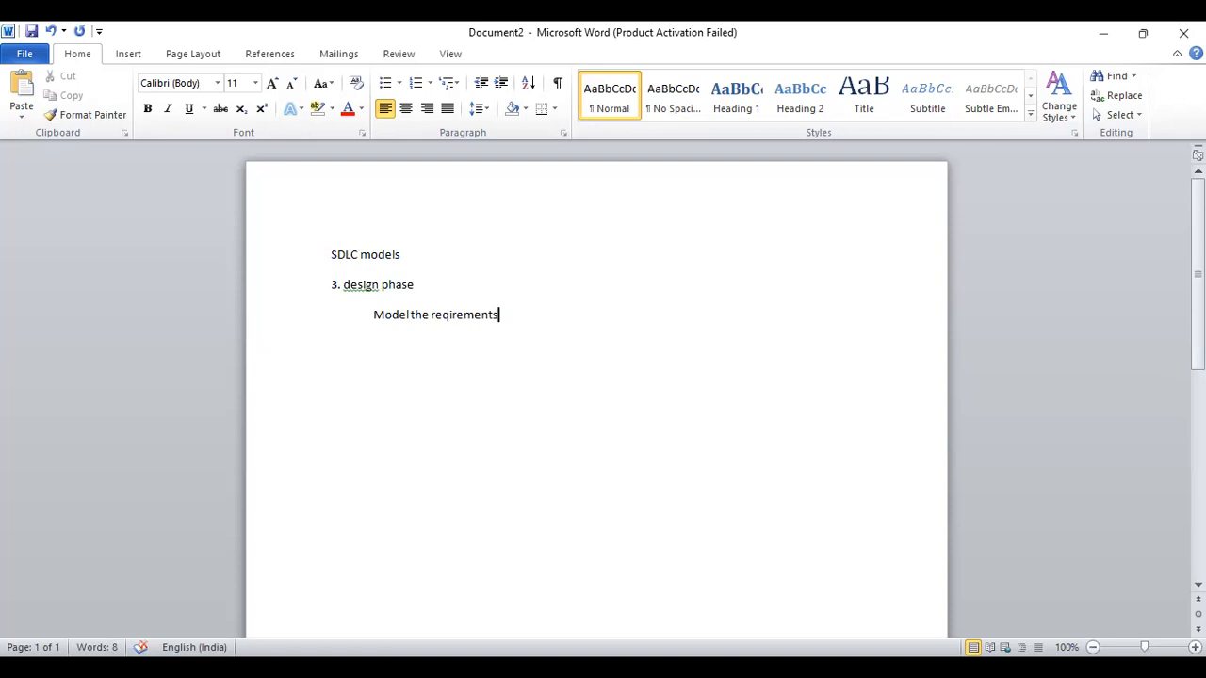
{"action": "key", "text": "Return"}
{"action": "left_click", "coordinate": [475, 314]}
{"action": "right_click", "coordinate": [476, 314]}
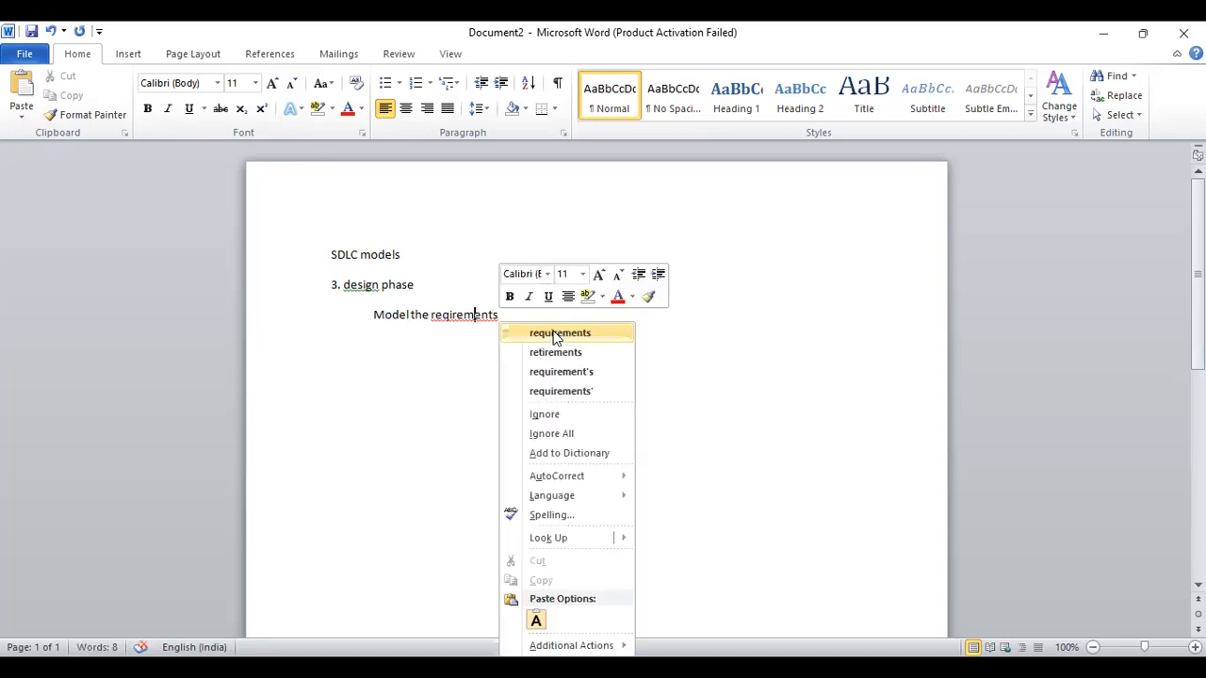
{"action": "left_click", "coordinate": [556, 334]}
{"action": "key", "text": "Down"}
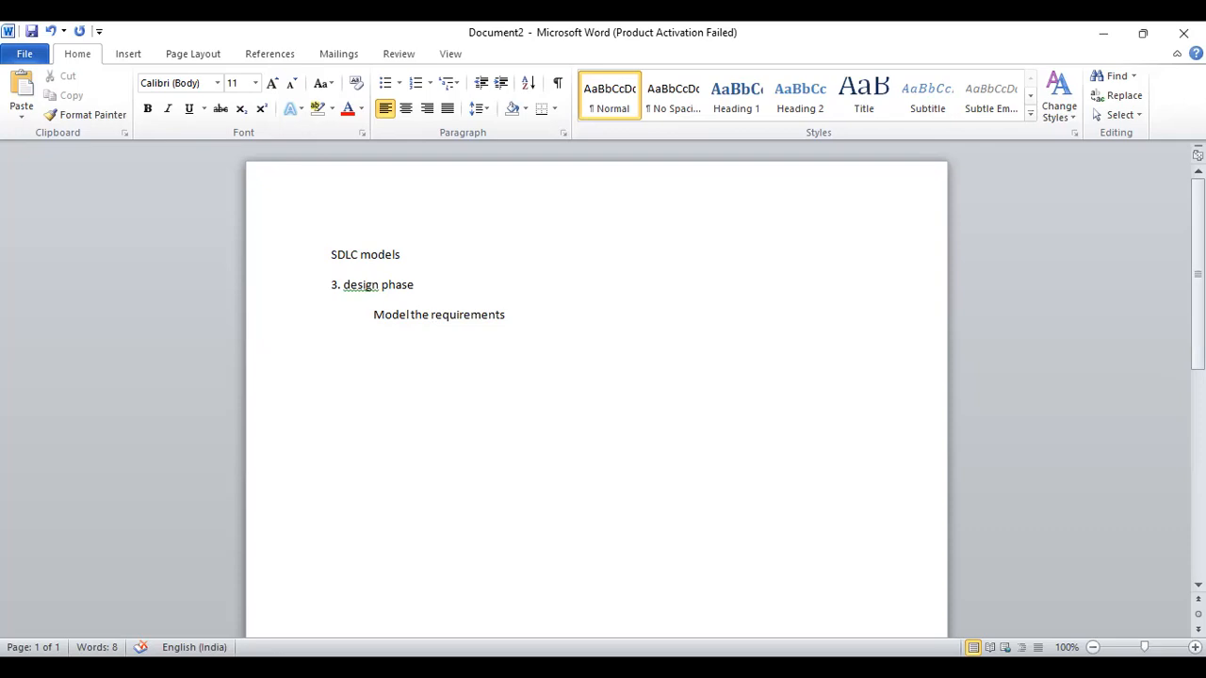
Add "Tools" one level deeper than the requirements line, with "UML's" indented below it
{"action": "type", "text": "tools"}
{"action": "key", "text": "Return"}
{"action": "key", "text": "Tab"}
{"action": "key", "text": "Tab"}
{"action": "key", "text": "Tab"}
{"action": "type", "text": "UML"}
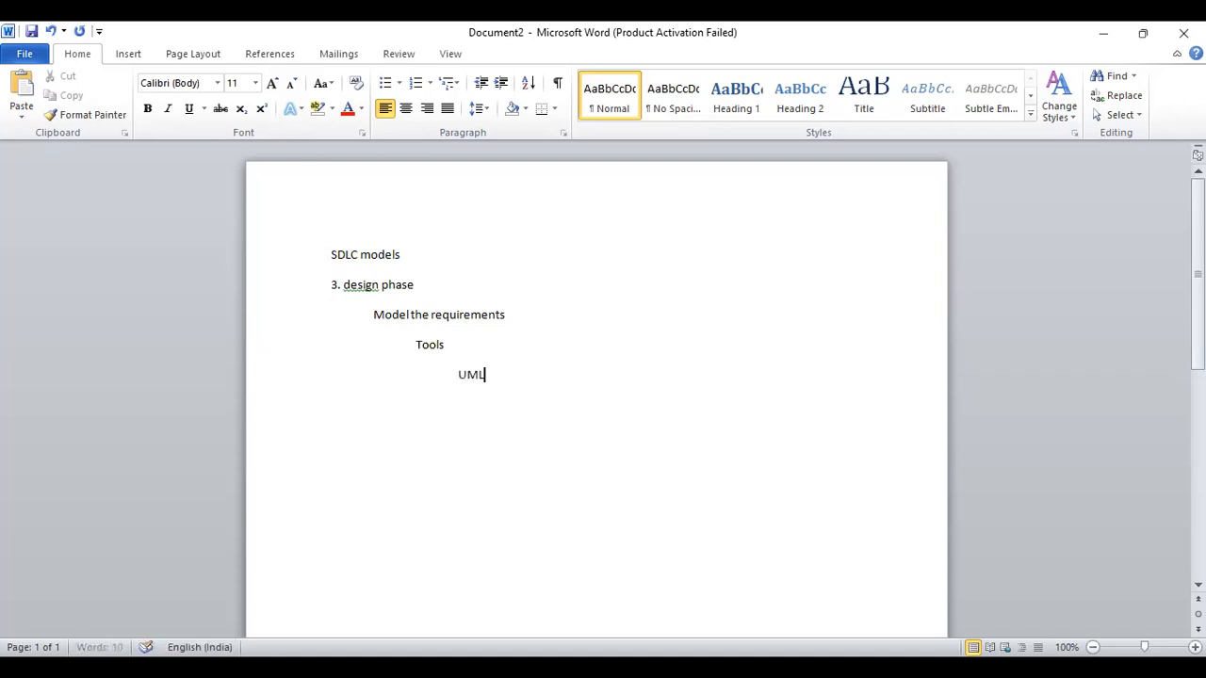
{"action": "type", "text": "'s"}
Add "Balsamiq" and "Axure" as further tool entries, aligned with "UML's"
{"action": "key", "text": "Return"}
{"action": "key", "text": "Tab"}
{"action": "key", "text": "Tab"}
{"action": "type", "text": "Balsamiq"}
{"action": "key", "text": "Return"}
{"action": "key", "text": "Tab"}
{"action": "key", "text": "Tab"}
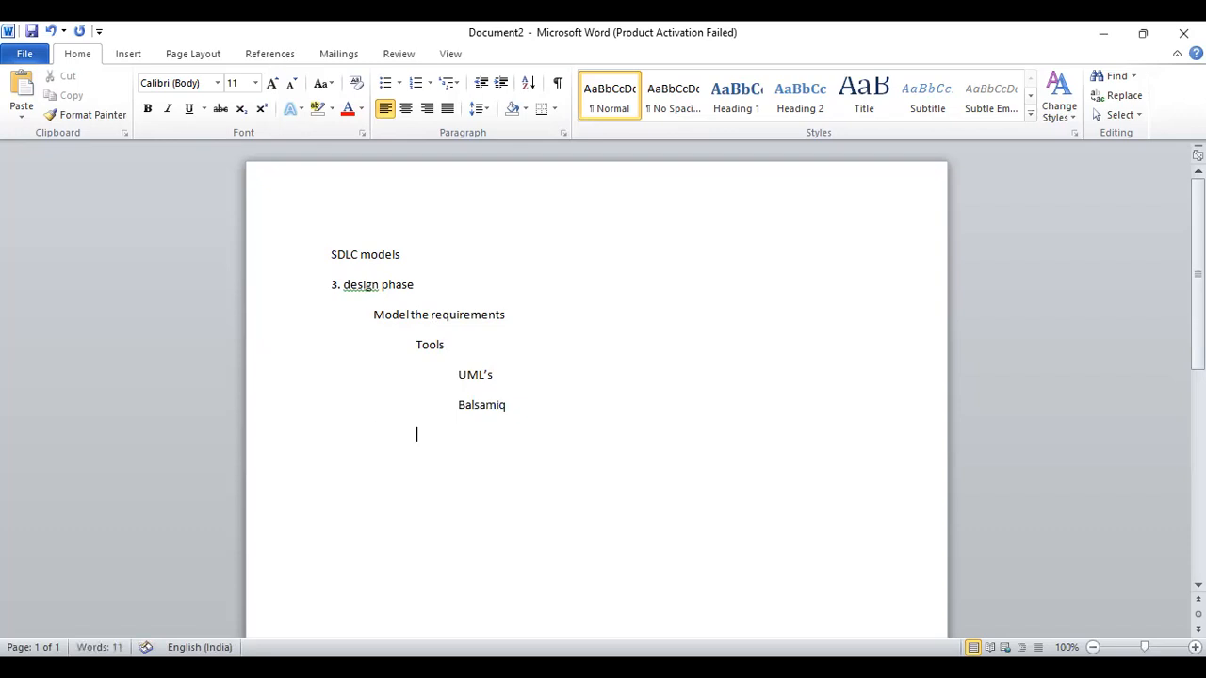
{"action": "type", "text": "Axure"}
Add the unindented line "Wireframes or mockups" after the list of tools
{"action": "key", "text": "Return"}
{"action": "type", "text": "Wireframes or"}
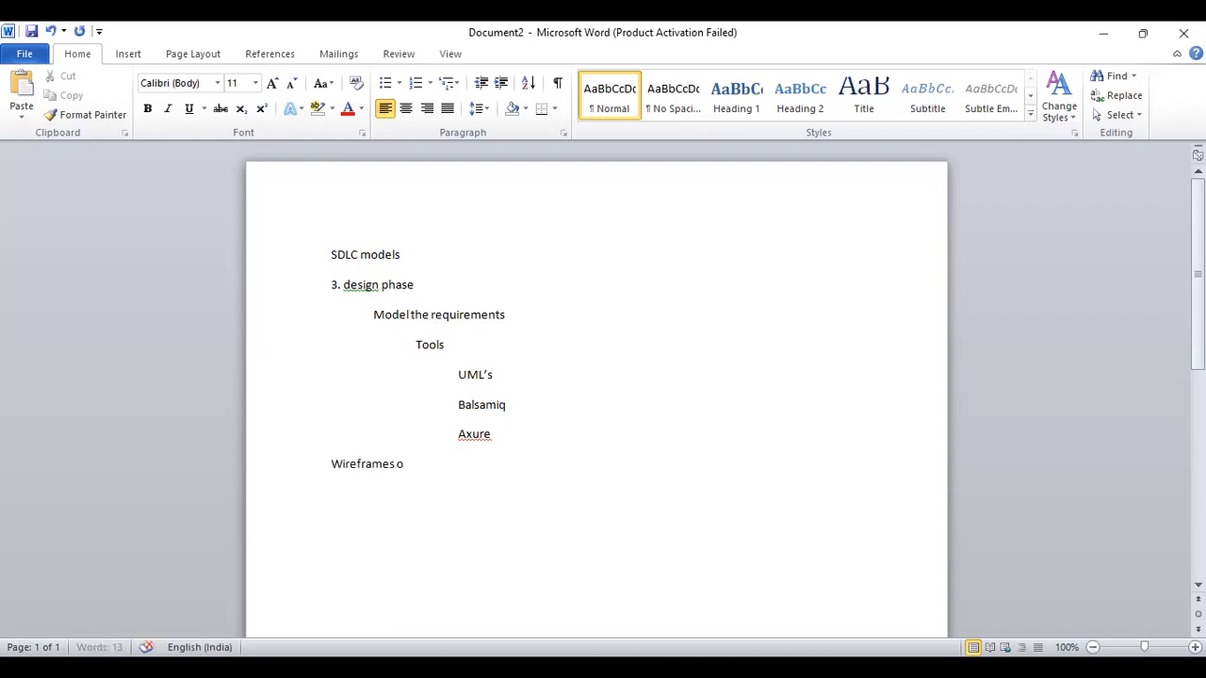
{"action": "type", "text": " mockups"}
{"action": "key", "text": "Return"}
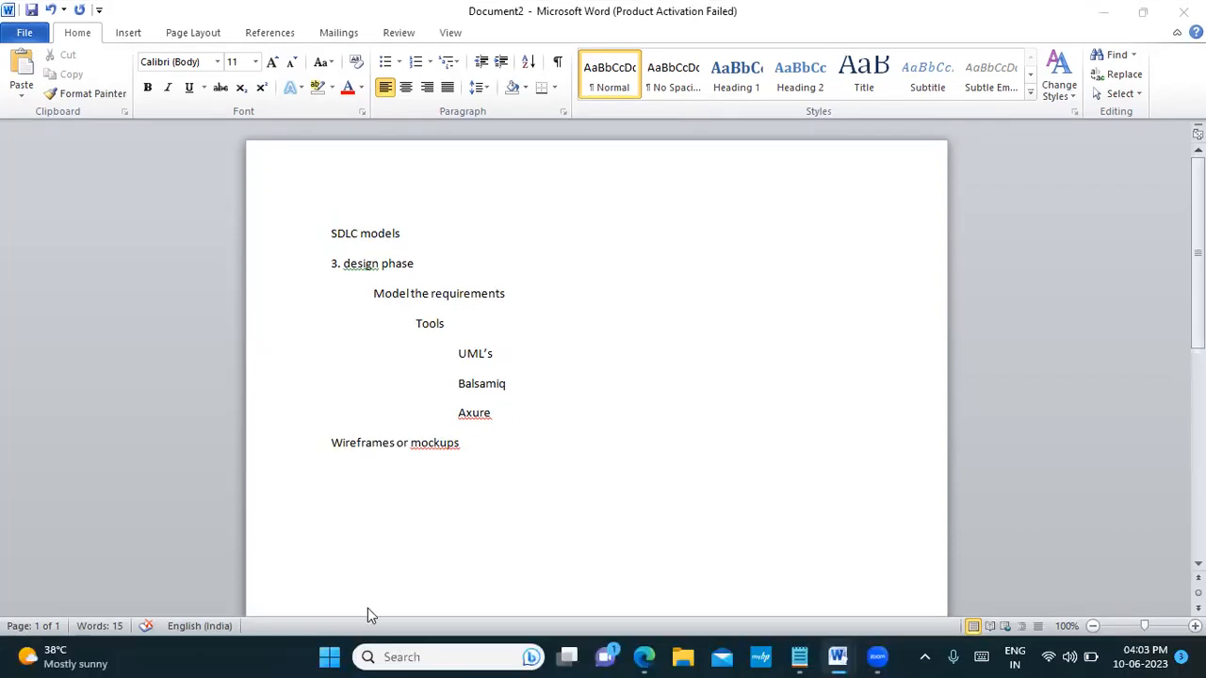
Launch Axure RP Pro 7.0 and dismiss its welcome dialog
{"action": "left_click", "coordinate": [409, 656]}
{"action": "type", "text": "axure"}
{"action": "left_click", "coordinate": [462, 158]}
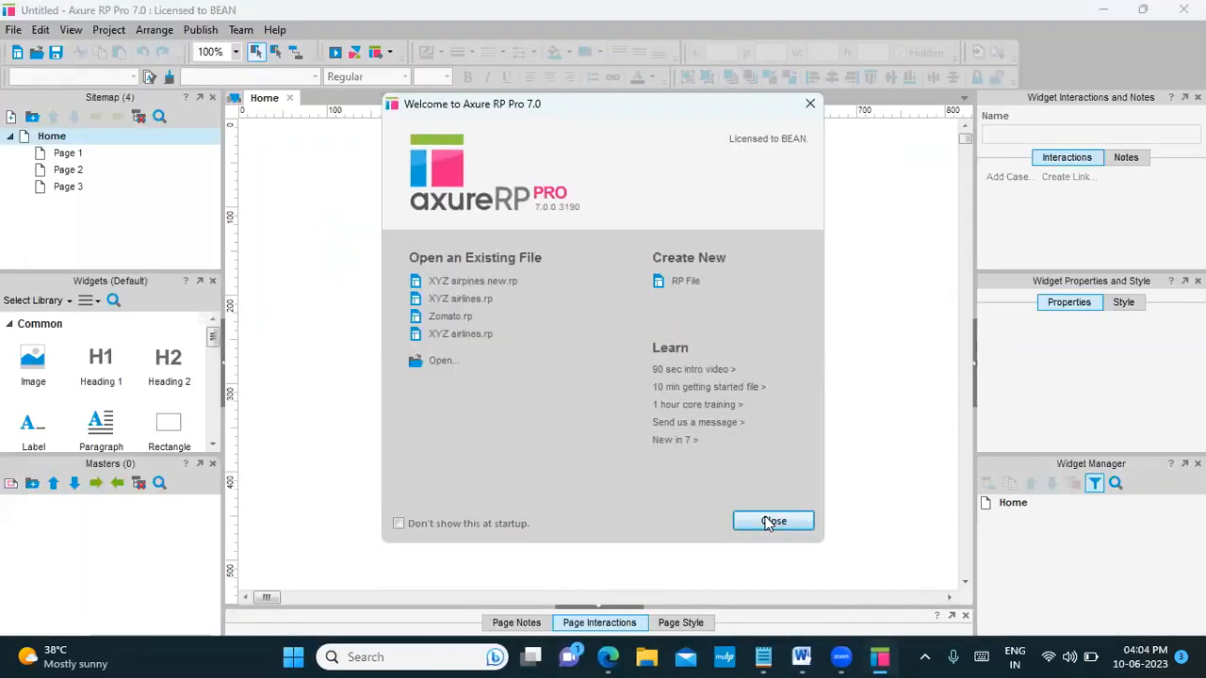
{"action": "left_click", "coordinate": [769, 519]}
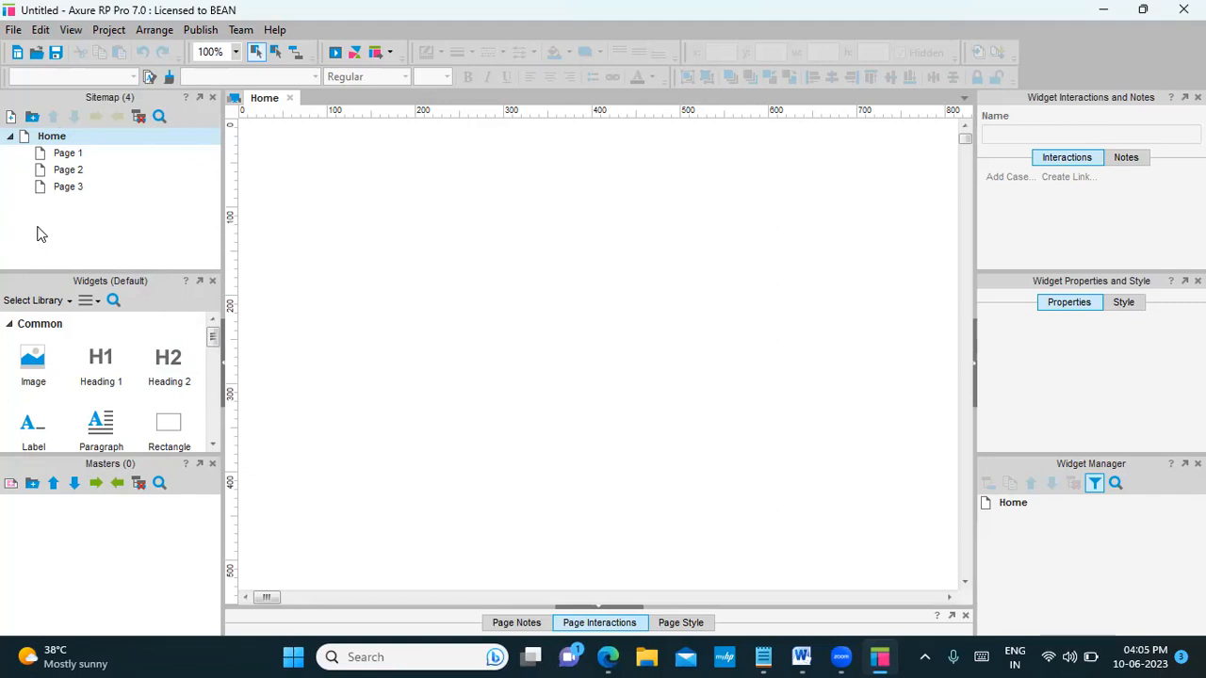
Add a sibling page after Page 1 in the sitemap, and a folder directly below Page 1
{"action": "mouse_move", "coordinate": [70, 158]}
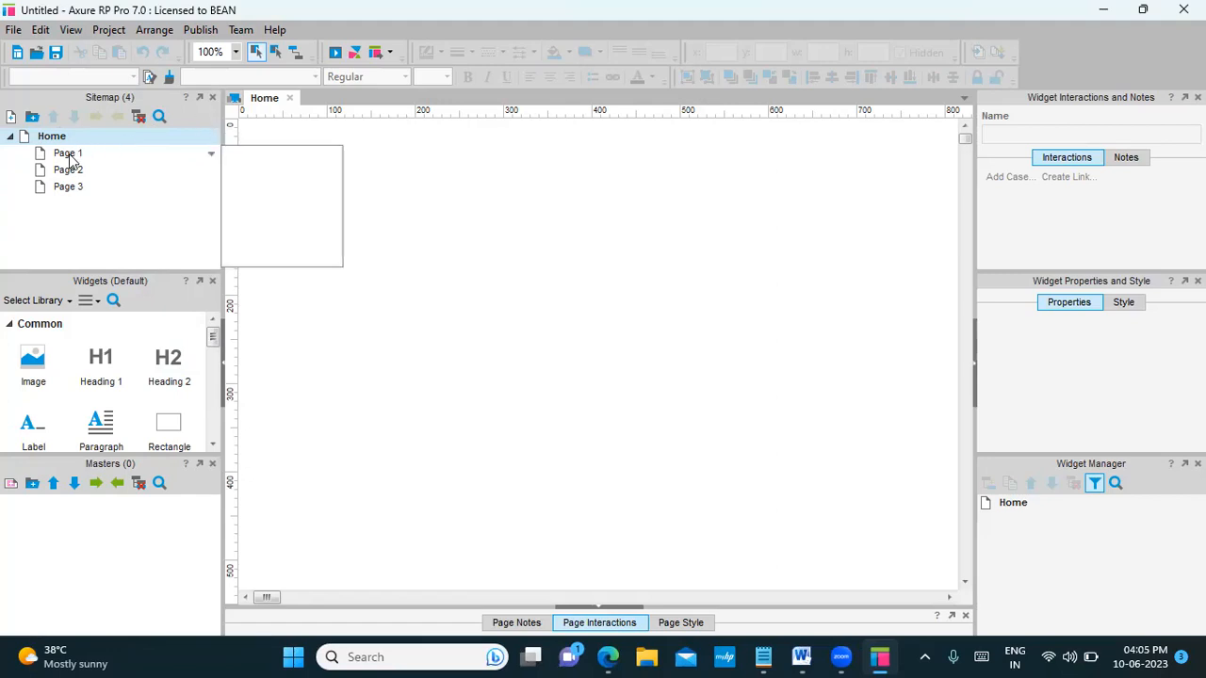
{"action": "right_click", "coordinate": [212, 152]}
{"action": "mouse_move", "coordinate": [260, 173]}
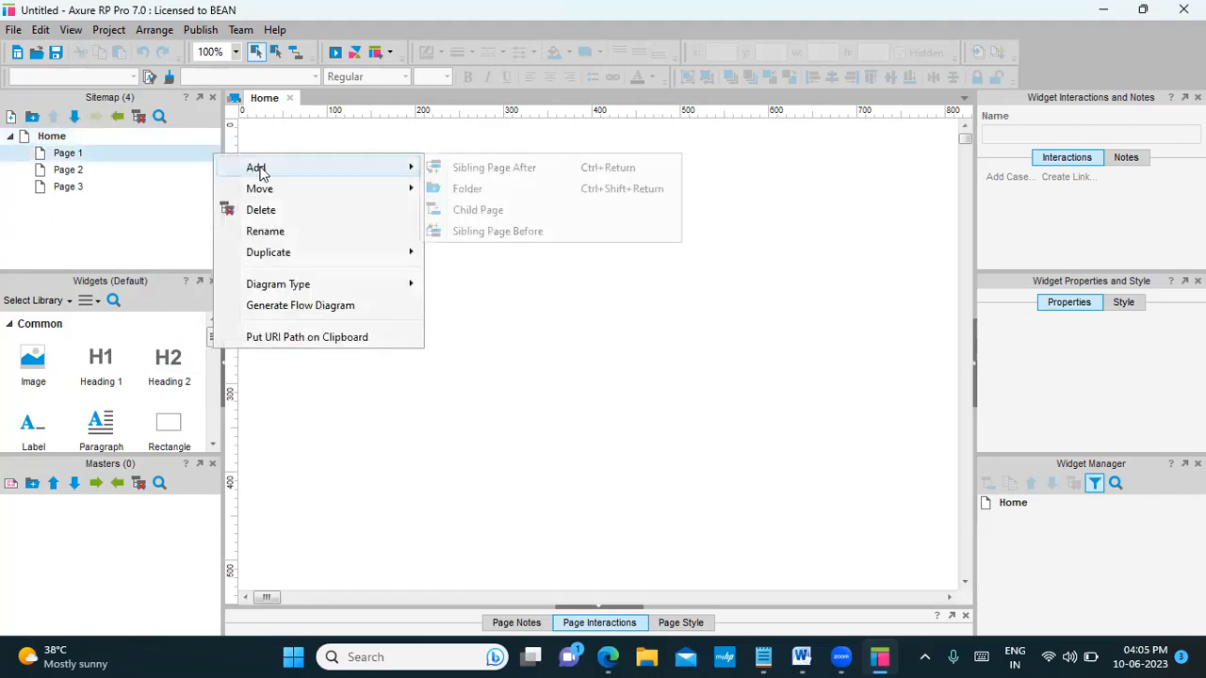
{"action": "left_click", "coordinate": [488, 176]}
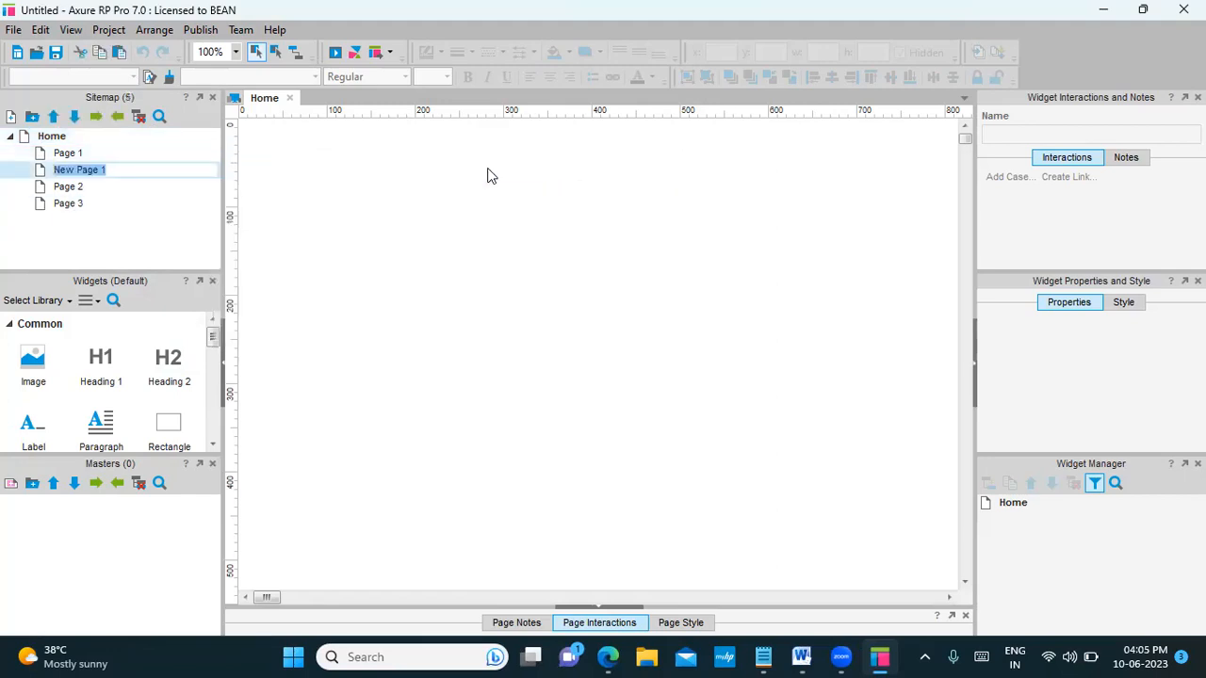
{"action": "right_click", "coordinate": [210, 152]}
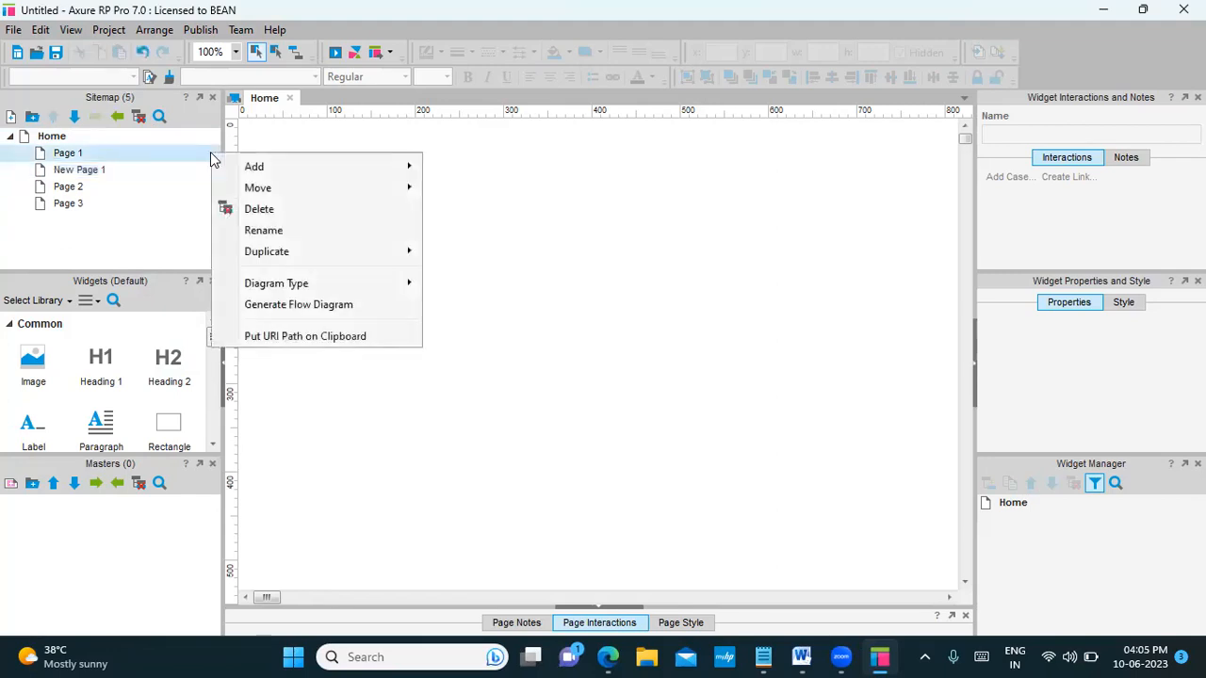
{"action": "mouse_move", "coordinate": [345, 170]}
{"action": "left_click", "coordinate": [466, 187]}
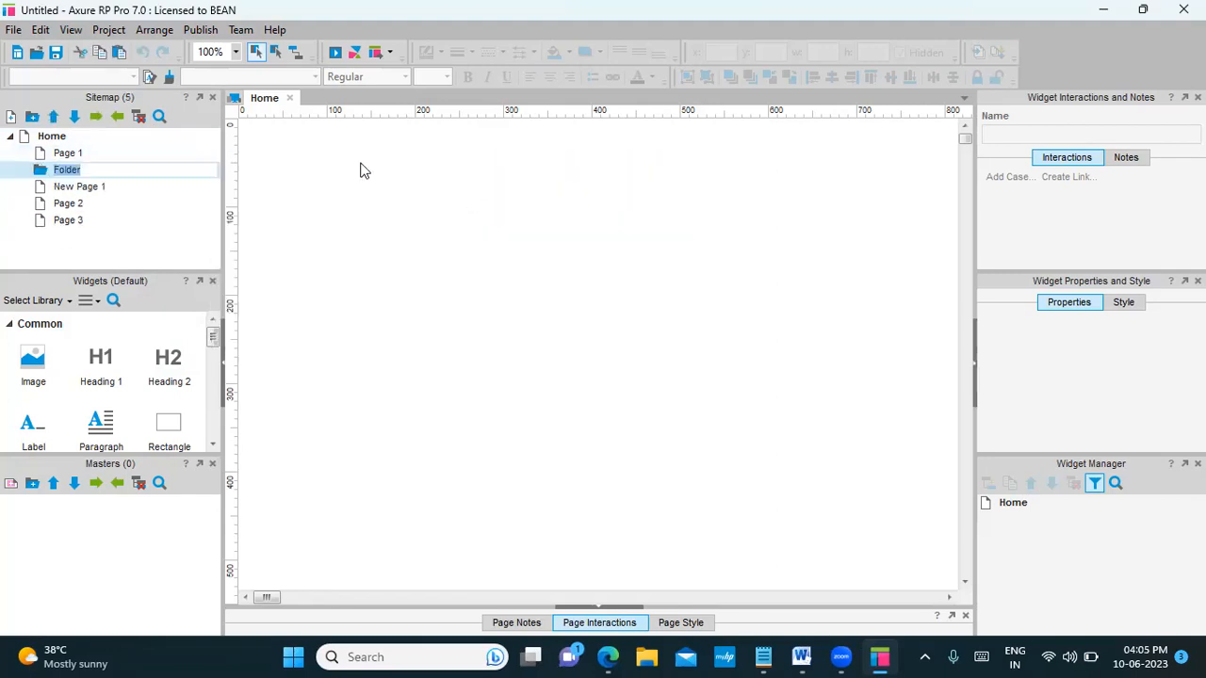
Add a child page under Page 1 and a sibling page before Page 1 in the sitemap
{"action": "right_click", "coordinate": [208, 151]}
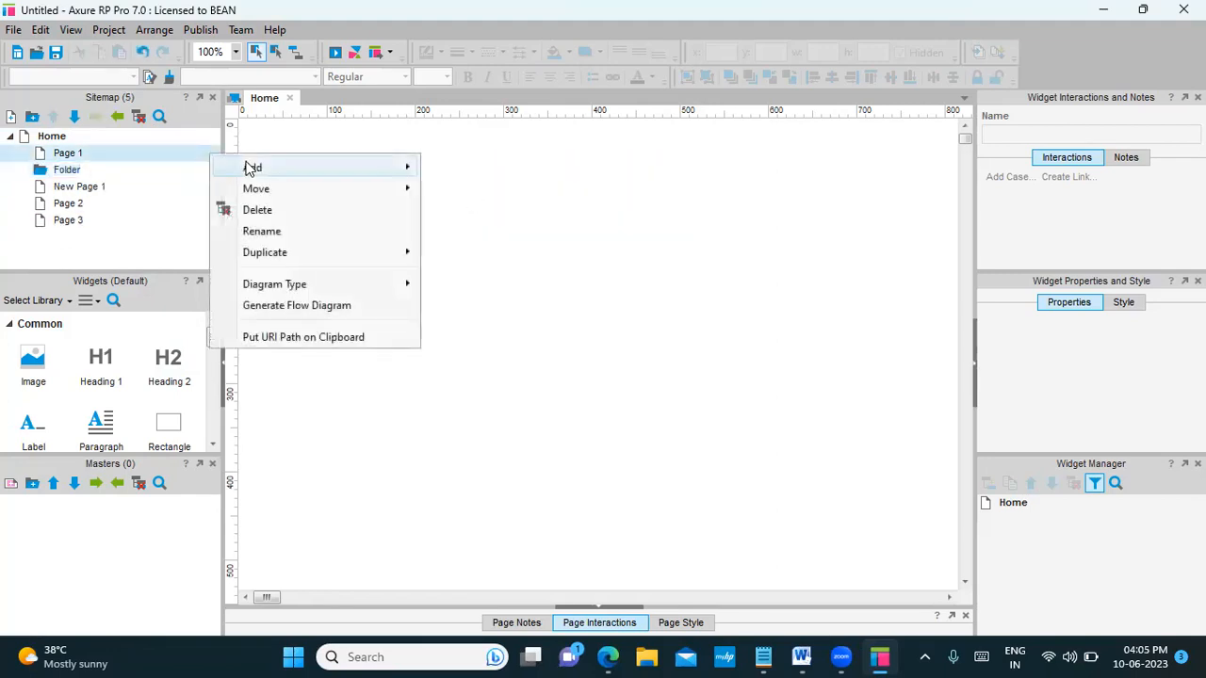
{"action": "mouse_move", "coordinate": [251, 167]}
{"action": "left_click", "coordinate": [462, 211]}
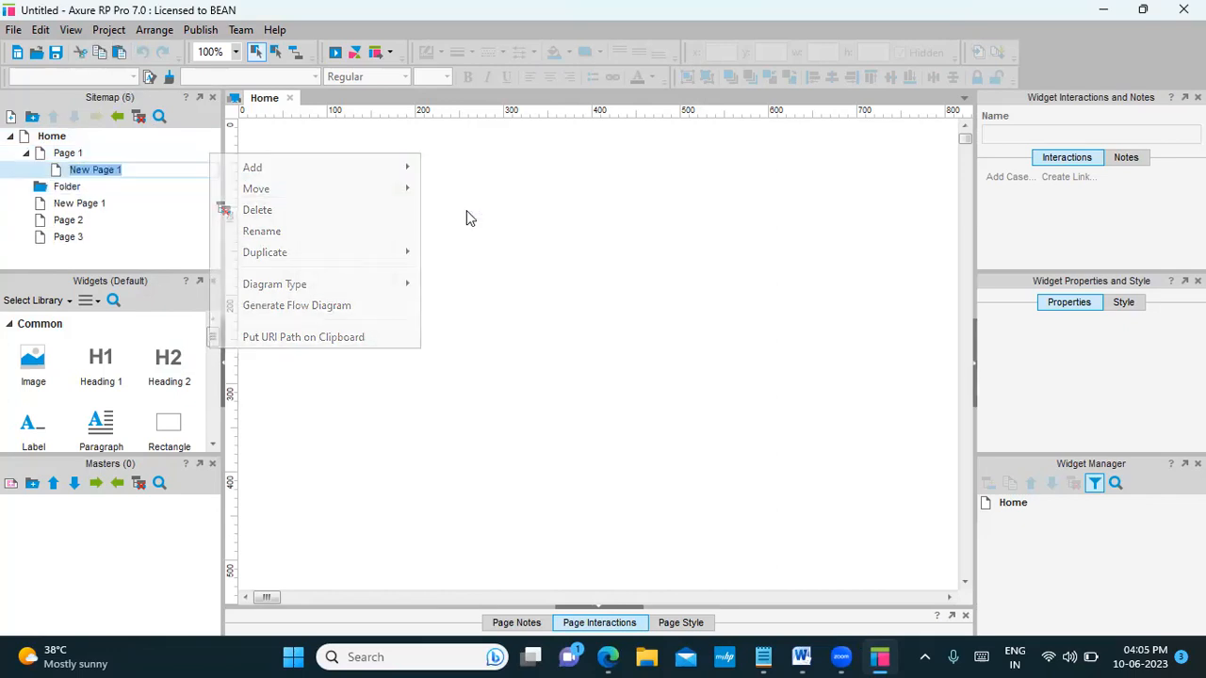
{"action": "right_click", "coordinate": [209, 154]}
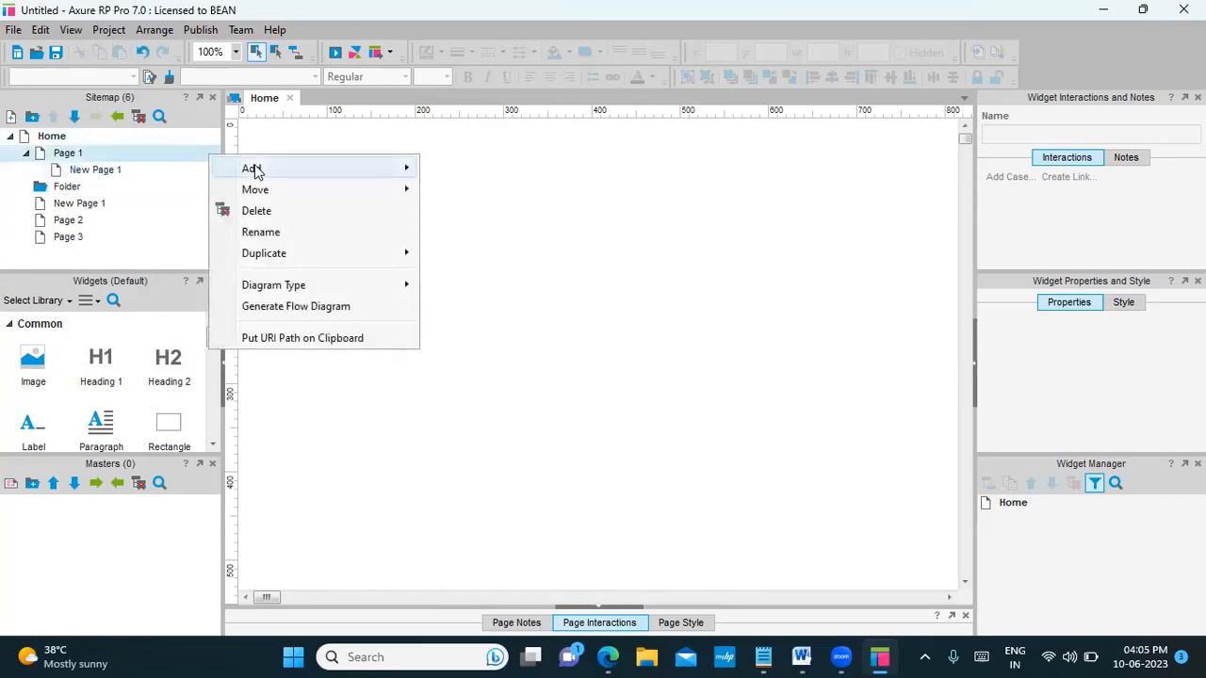
{"action": "mouse_move", "coordinate": [383, 170]}
{"action": "left_click", "coordinate": [487, 235]}
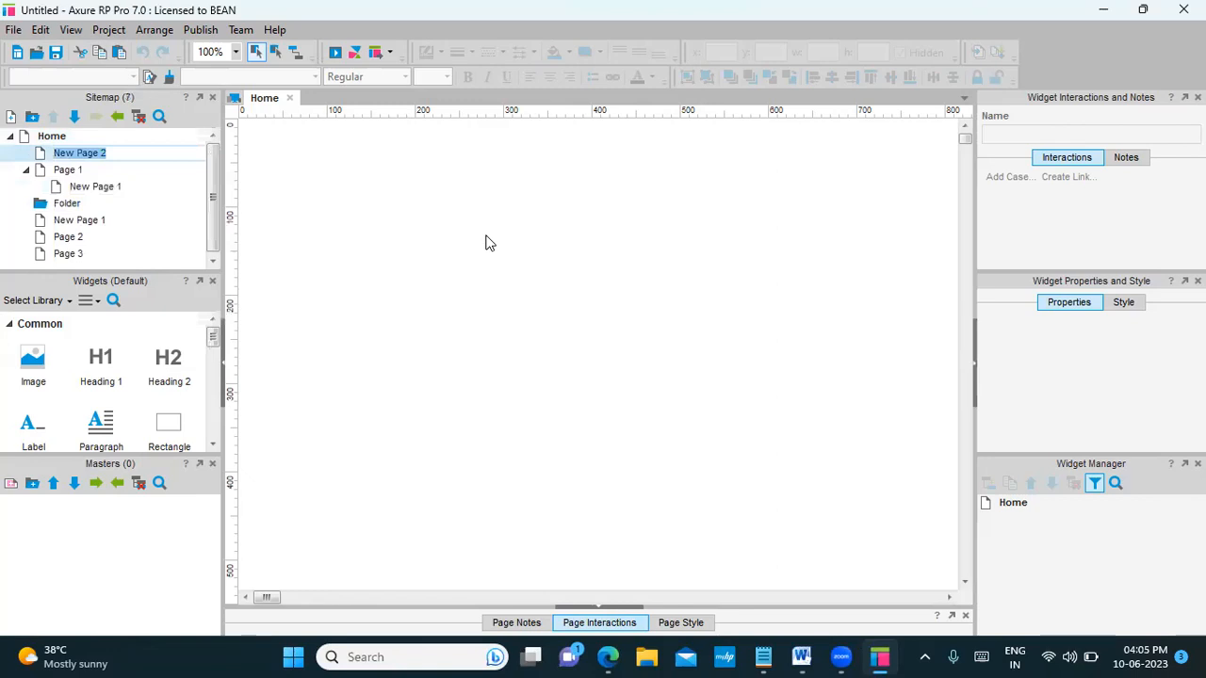
{"action": "left_click", "coordinate": [375, 233]}
{"action": "mouse_move", "coordinate": [78, 169]}
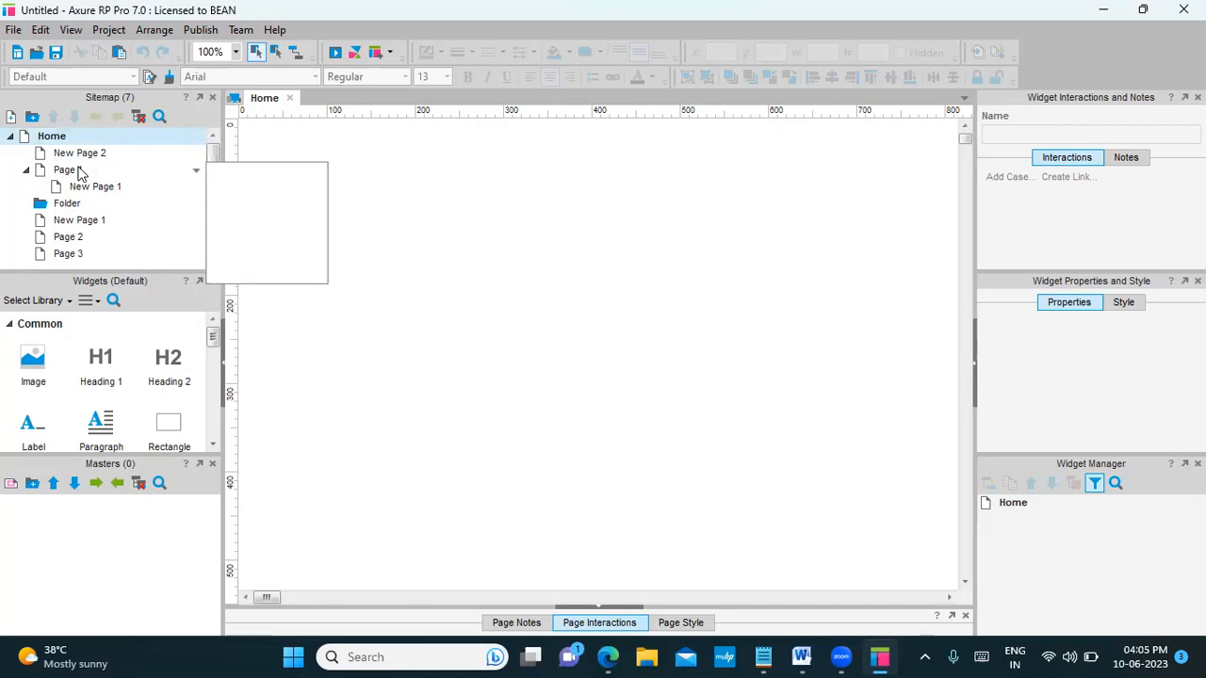
{"action": "right_click", "coordinate": [85, 156]}
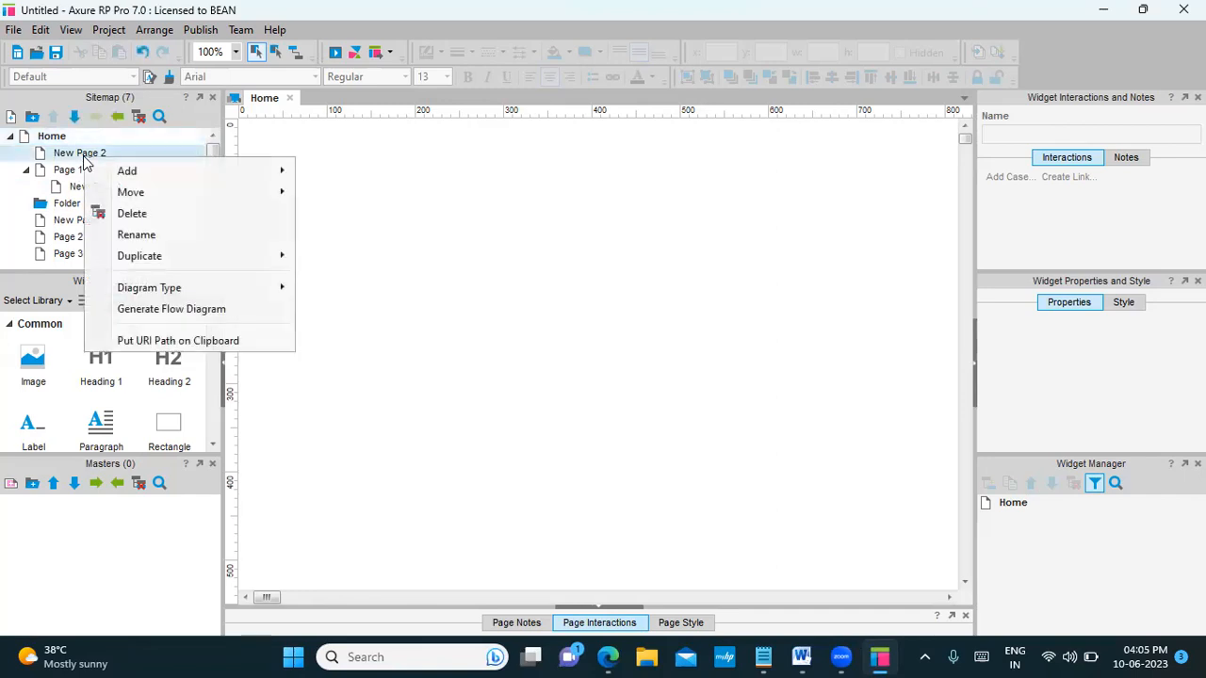
{"action": "left_click", "coordinate": [137, 233]}
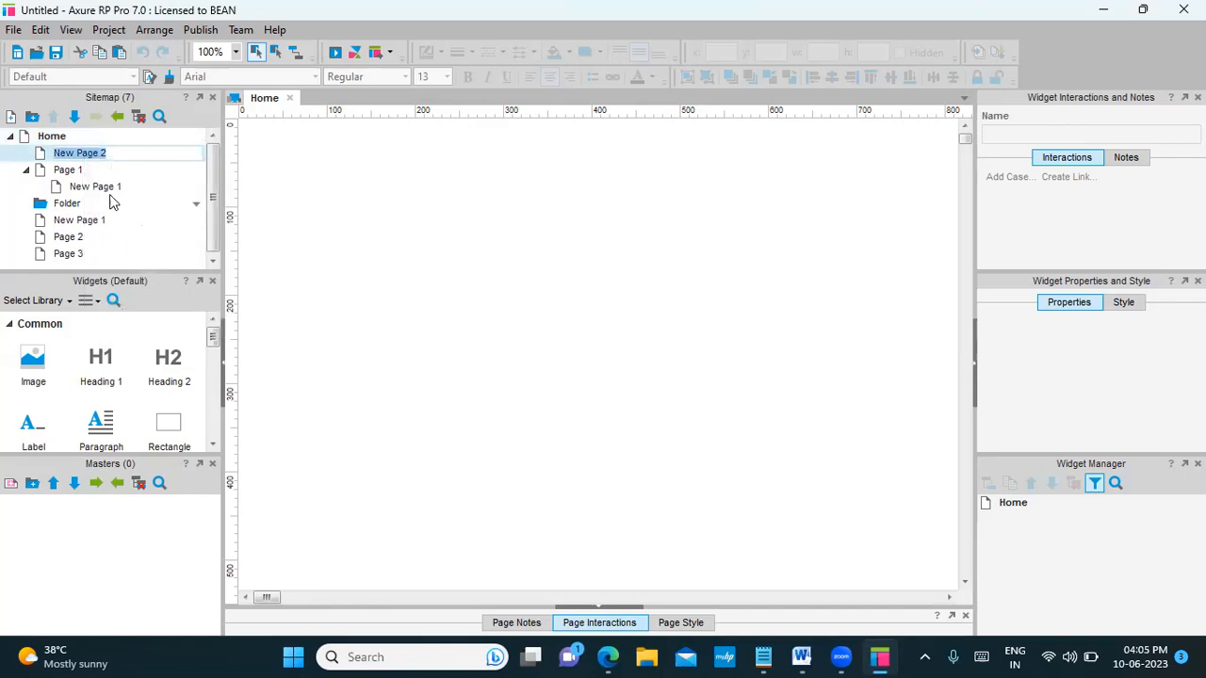
{"action": "right_click", "coordinate": [122, 159]}
{"action": "left_click", "coordinate": [161, 194]}
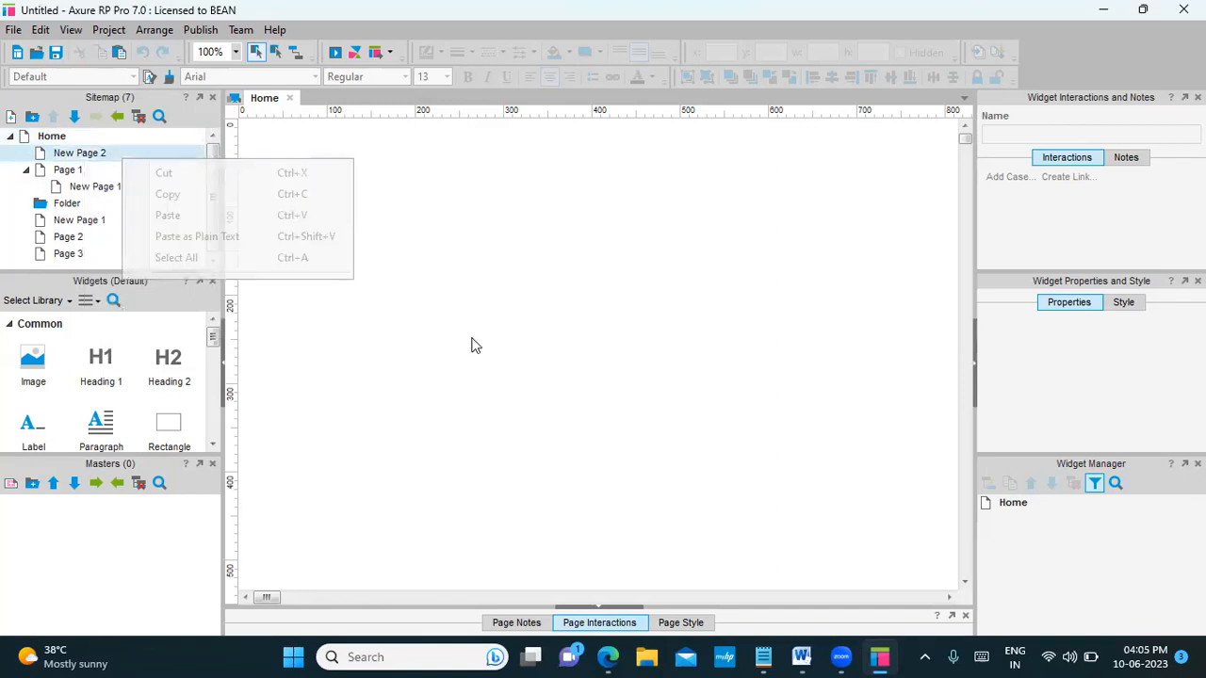
{"action": "left_click", "coordinate": [471, 342]}
Delete the added sibling pages, child page and folder, leaving Home with Page 1, Page 2 and Page 3
{"action": "right_click", "coordinate": [89, 157]}
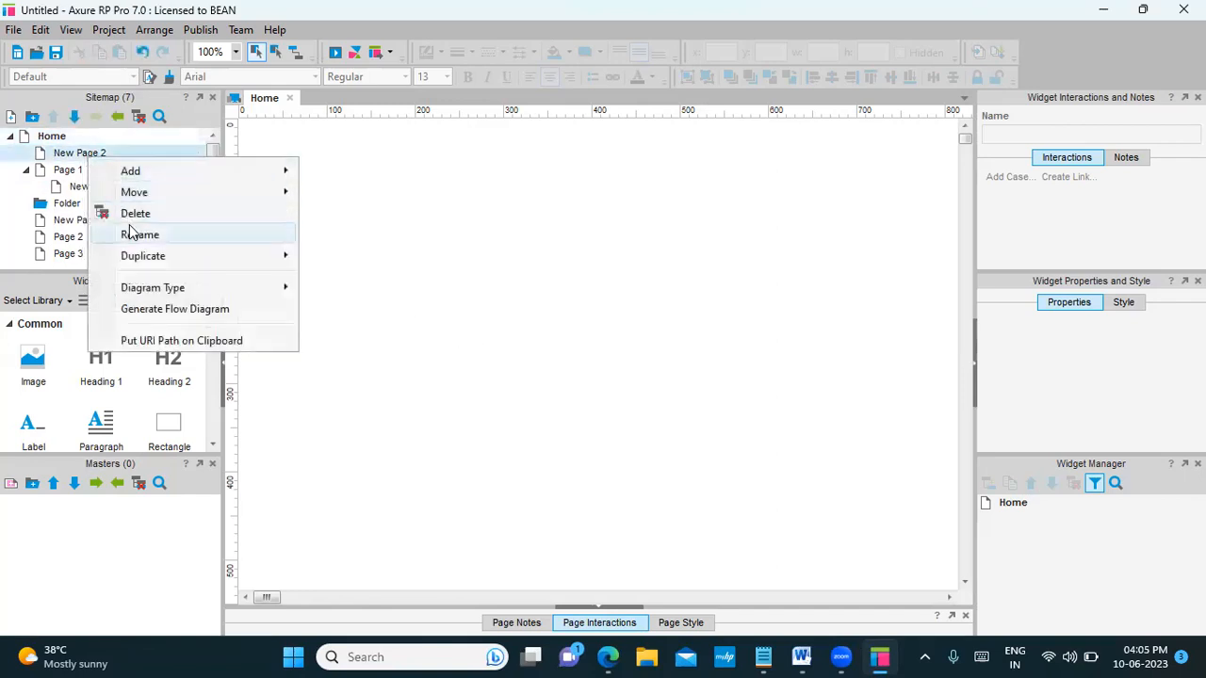
{"action": "left_click", "coordinate": [132, 222]}
{"action": "right_click", "coordinate": [100, 170]}
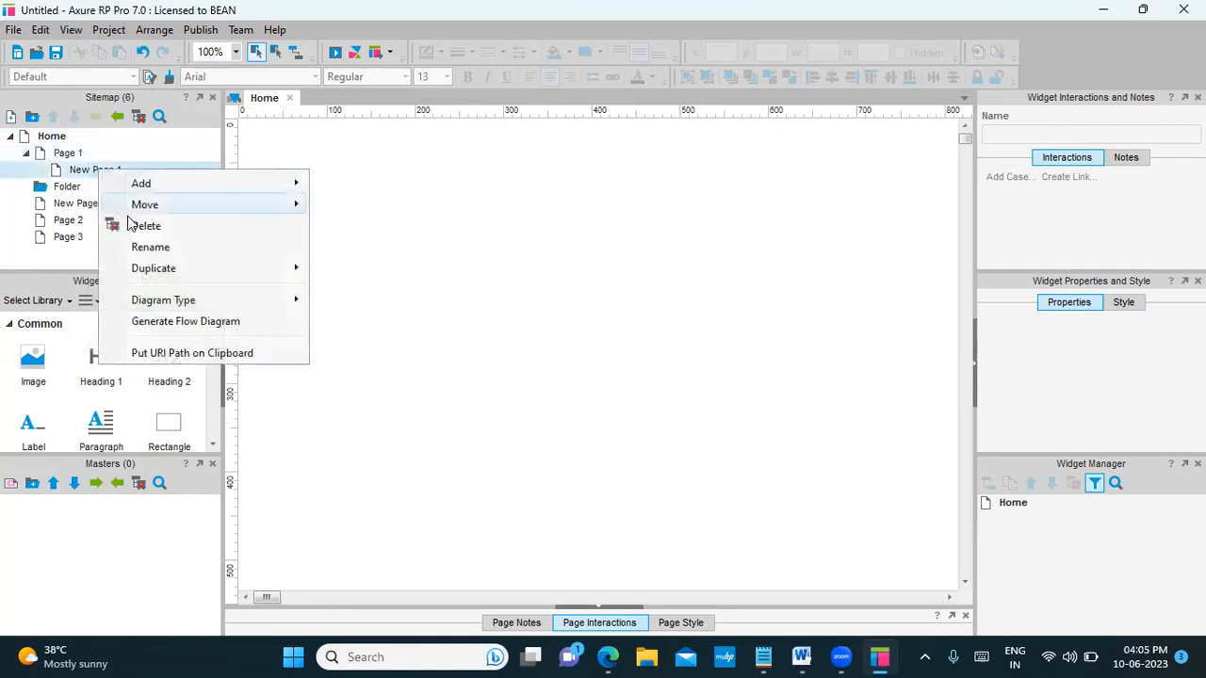
{"action": "left_click", "coordinate": [140, 225]}
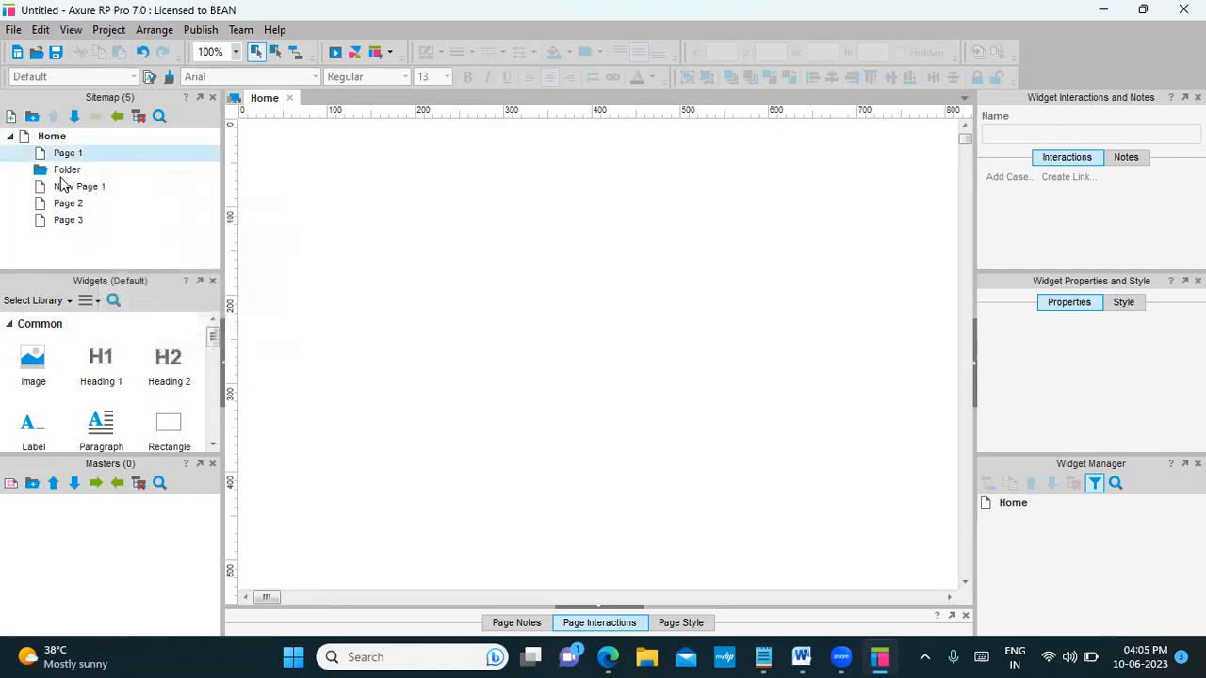
{"action": "right_click", "coordinate": [62, 175]}
{"action": "left_click", "coordinate": [105, 234]}
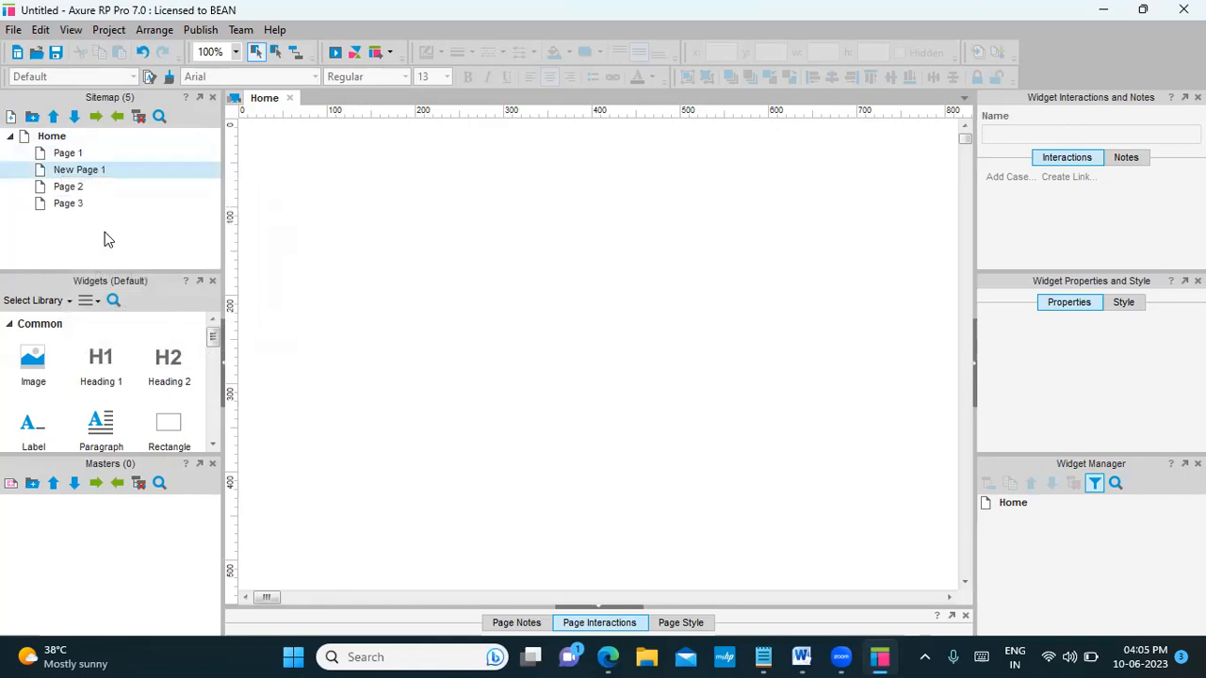
{"action": "right_click", "coordinate": [86, 174]}
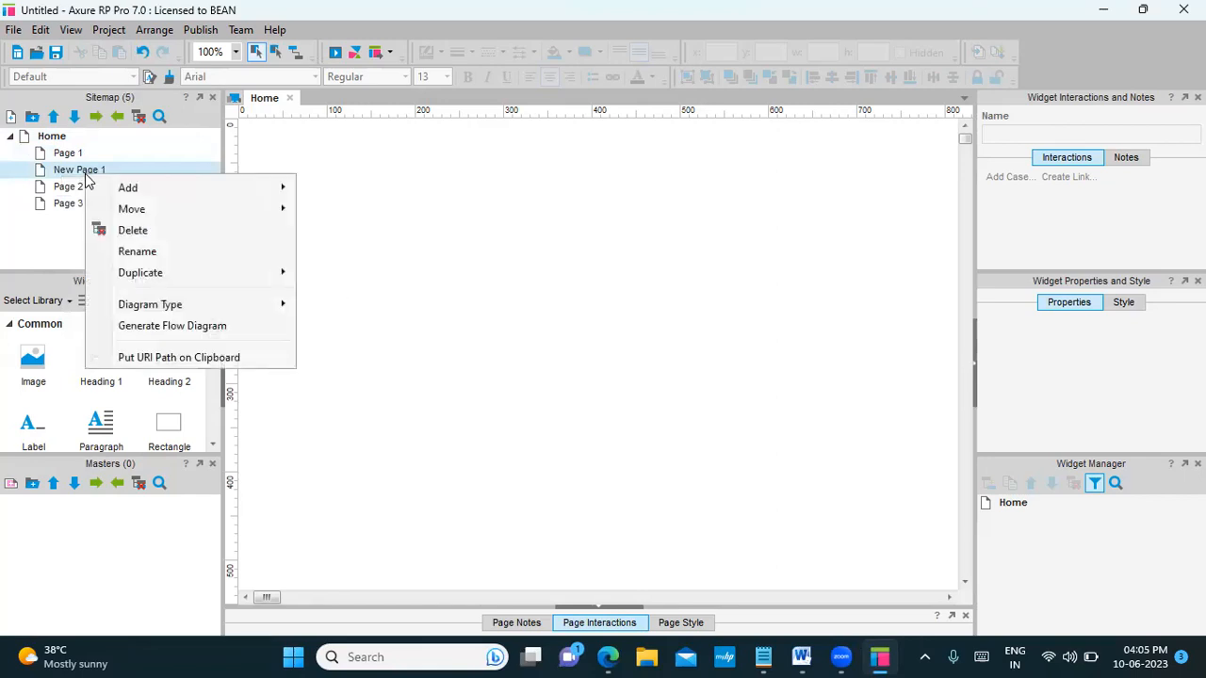
{"action": "left_click", "coordinate": [124, 235]}
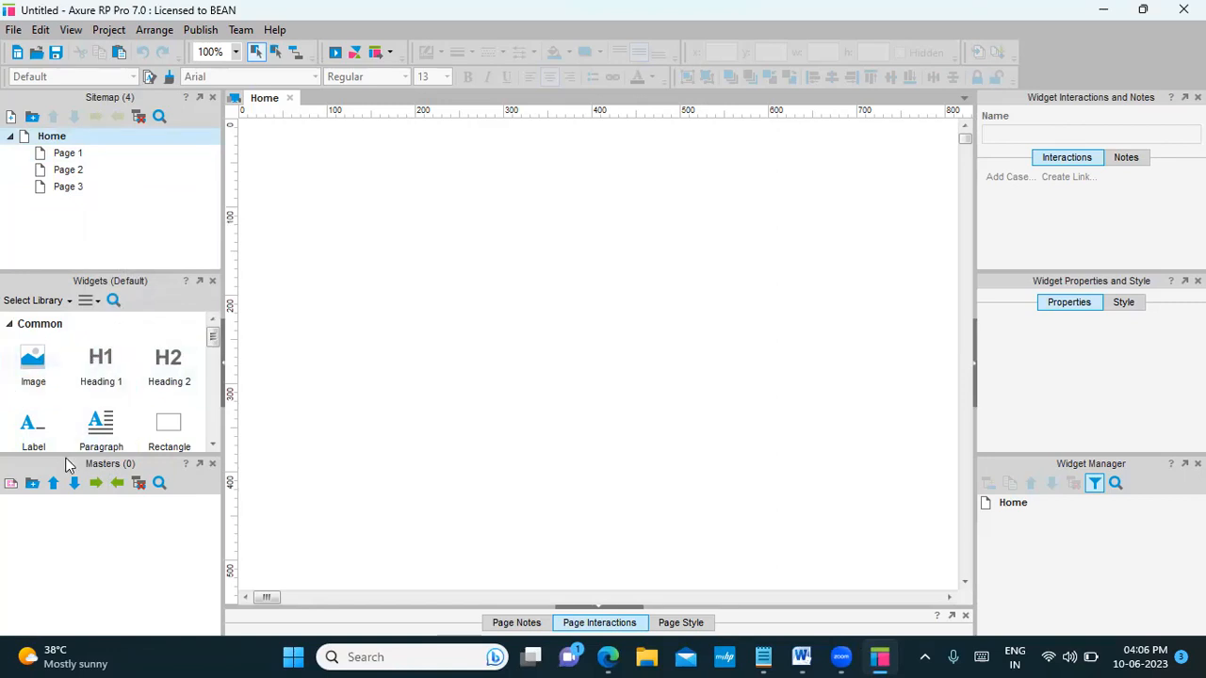
Enlarge the widget library area to show more widgets, and shrink it back to its former height
{"action": "left_click_drag", "start_coordinate": [61, 456], "coordinate": [58, 523]}
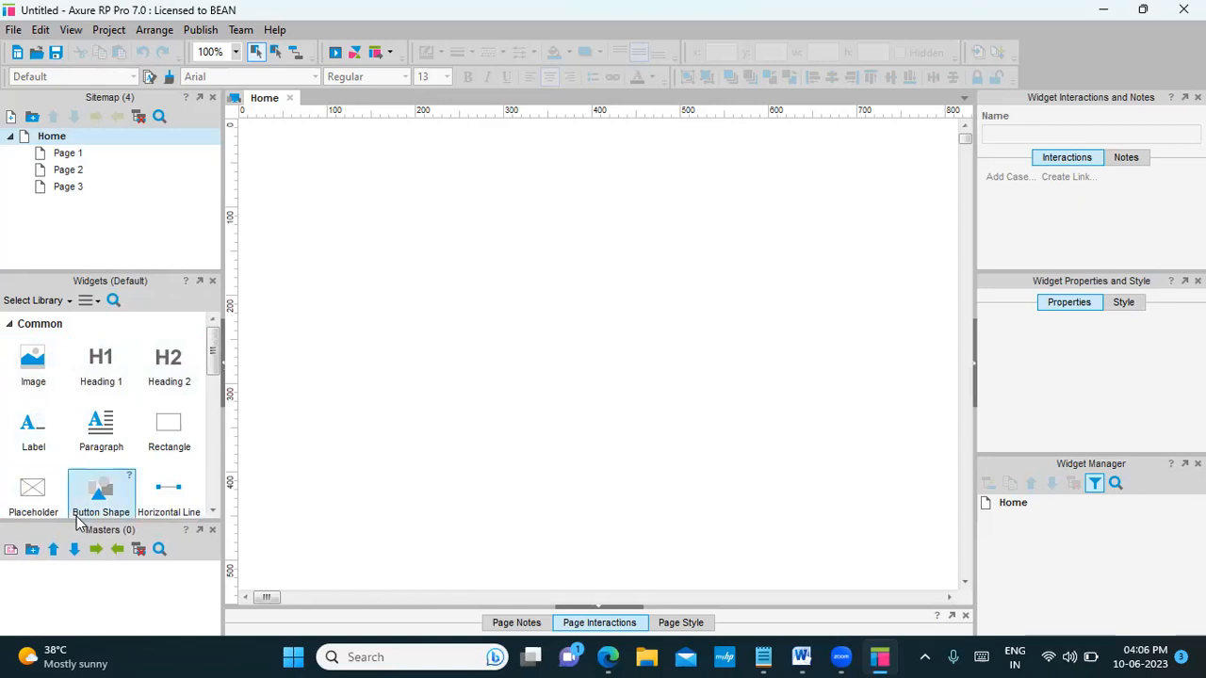
{"action": "left_click_drag", "start_coordinate": [66, 523], "coordinate": [71, 455]}
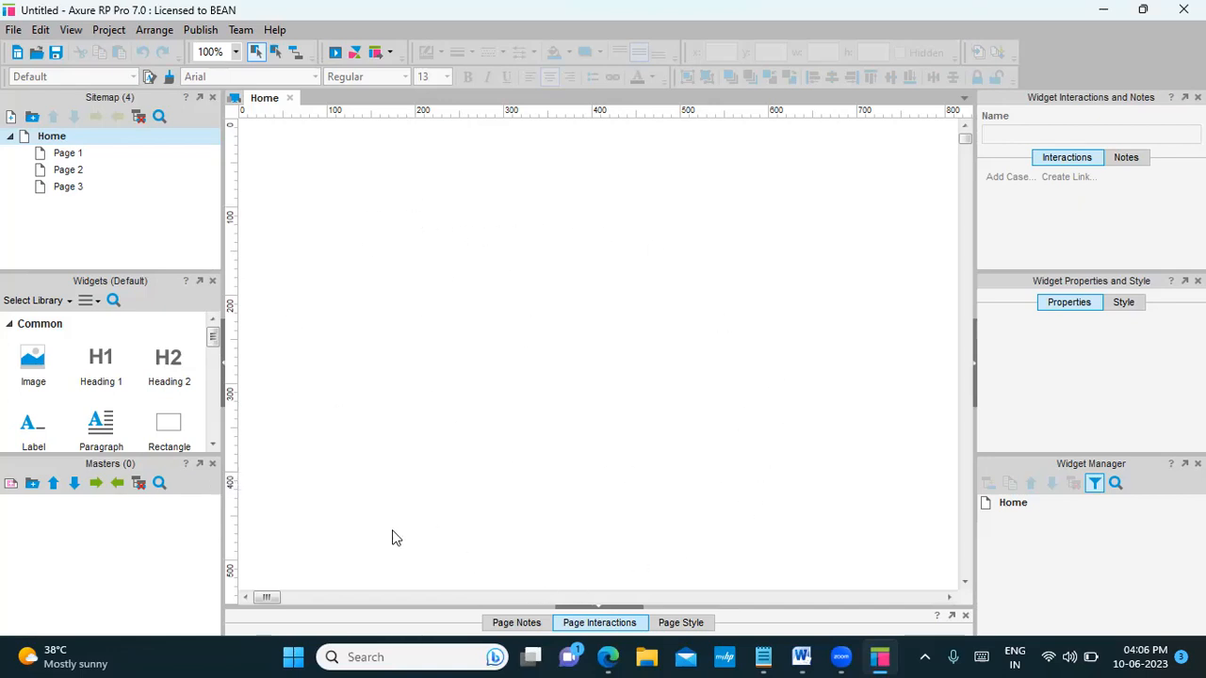
Expand the page settings area below the canvas and examine the Home page's notes and interactions
{"action": "left_click_drag", "start_coordinate": [748, 605], "coordinate": [727, 454]}
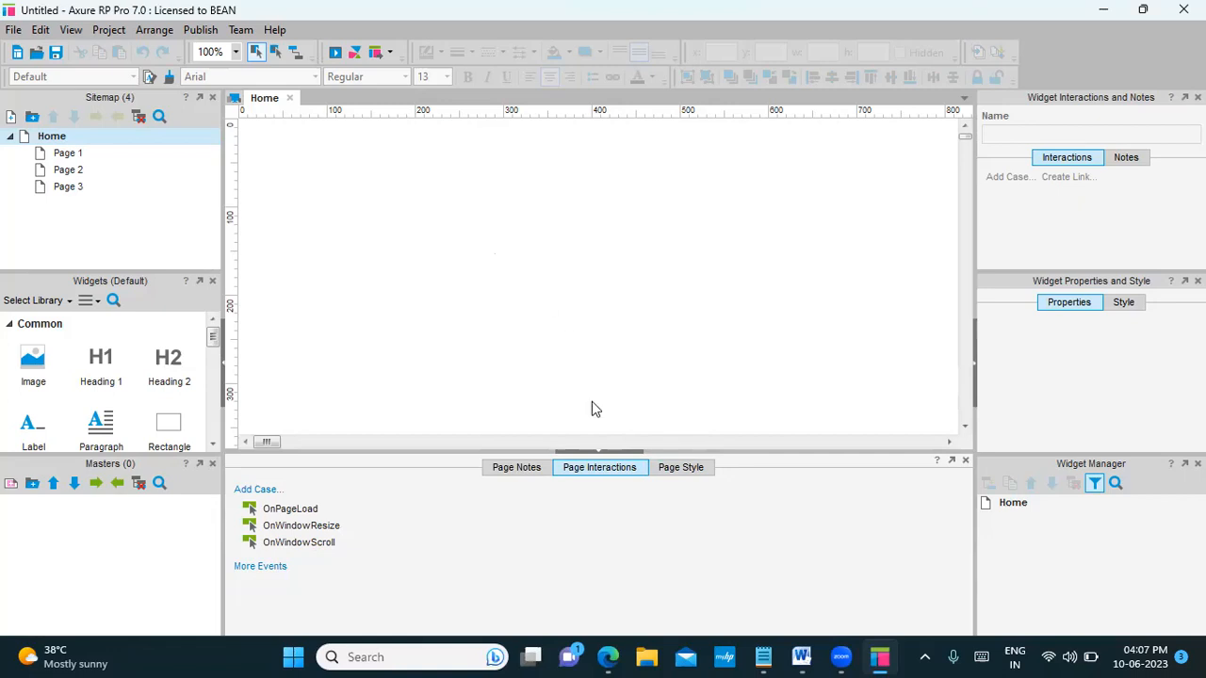
{"action": "left_click", "coordinate": [521, 469]}
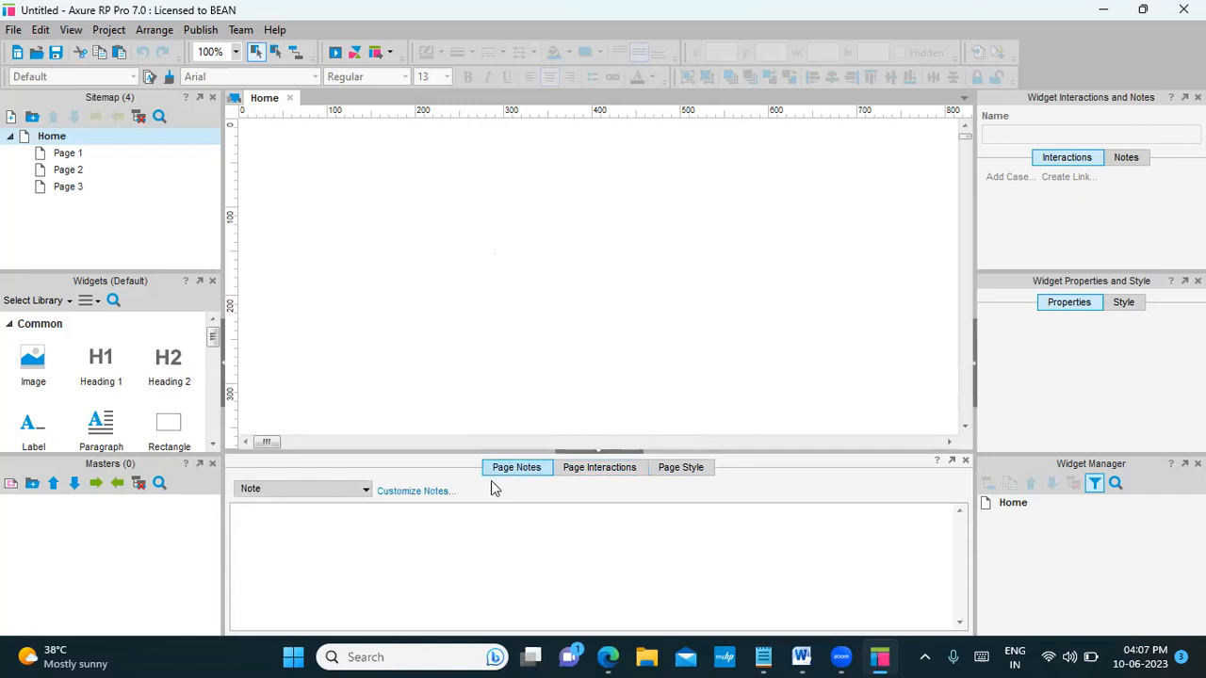
{"action": "left_click", "coordinate": [348, 492]}
{"action": "left_click", "coordinate": [337, 503]}
{"action": "left_click", "coordinate": [628, 468]}
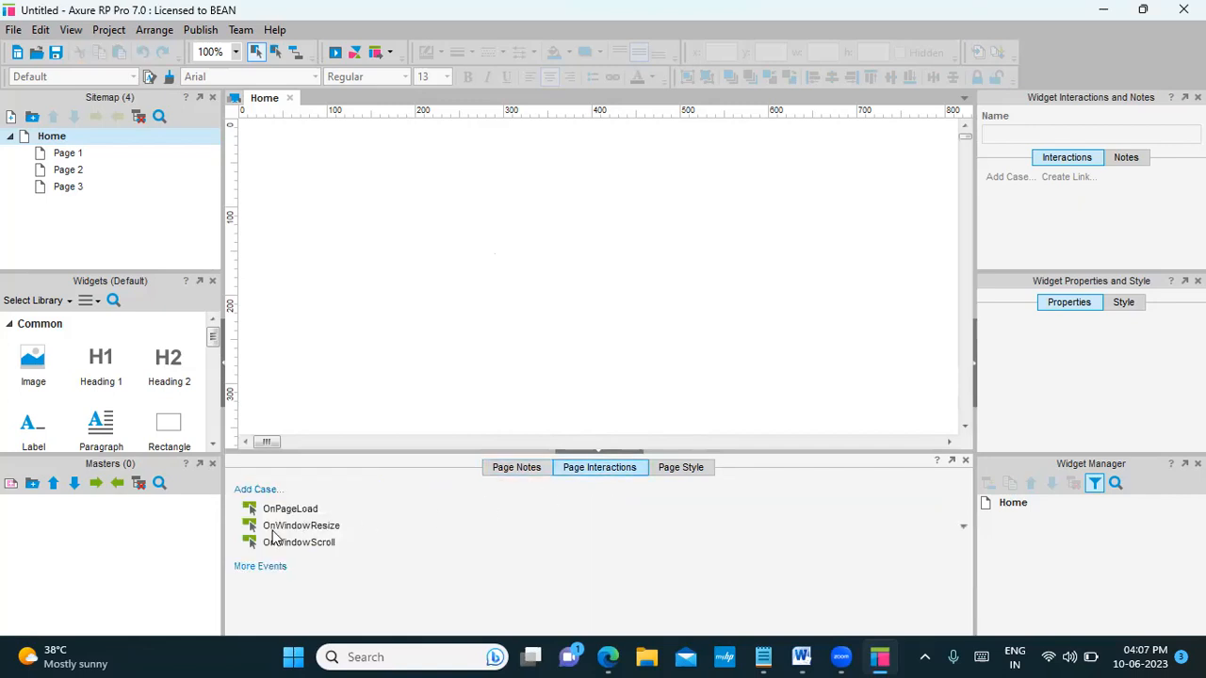
Examine the Home page's style settings and the widget interactions and notes sections
{"action": "left_click", "coordinate": [680, 468]}
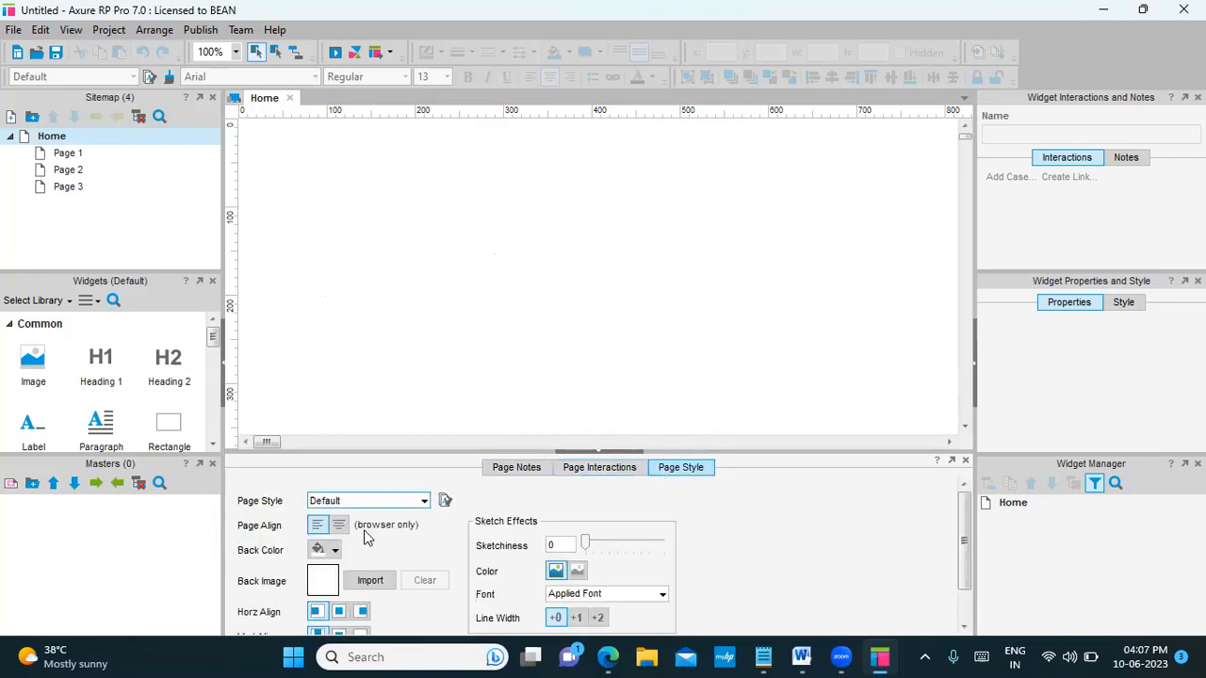
{"action": "left_click", "coordinate": [586, 469]}
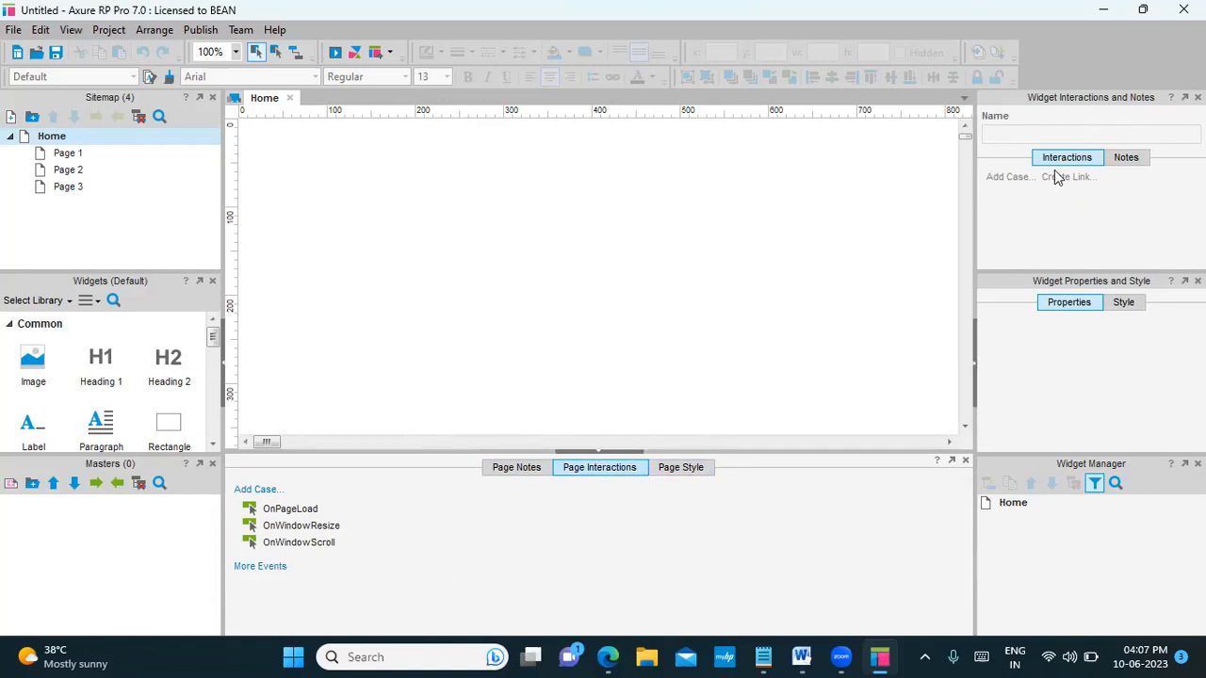
{"action": "left_click", "coordinate": [1129, 158]}
{"action": "left_click", "coordinate": [1080, 158]}
{"action": "left_click", "coordinate": [1129, 157]}
{"action": "left_click", "coordinate": [1074, 157]}
Examine the widget properties and style settings, and select Page 1 and Page 2 in the sitemap
{"action": "left_click", "coordinate": [1123, 302]}
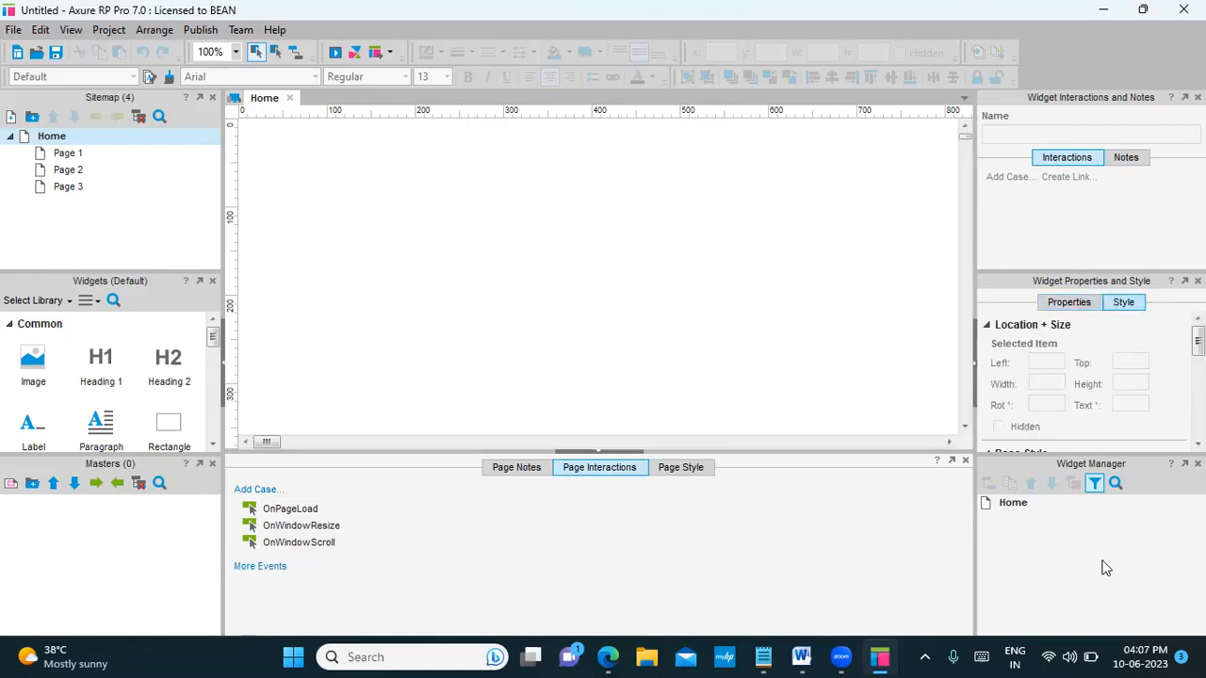
{"action": "left_click", "coordinate": [1070, 303]}
{"action": "left_click", "coordinate": [1123, 302]}
{"action": "left_click", "coordinate": [79, 156]}
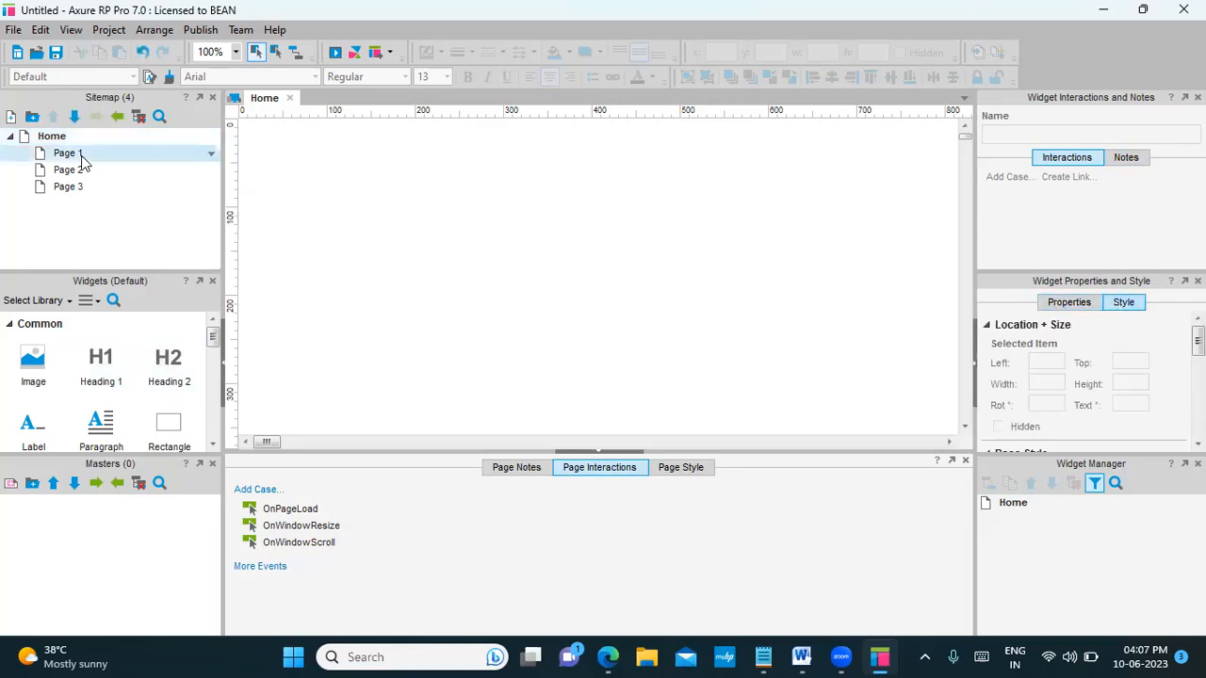
{"action": "left_click", "coordinate": [80, 176]}
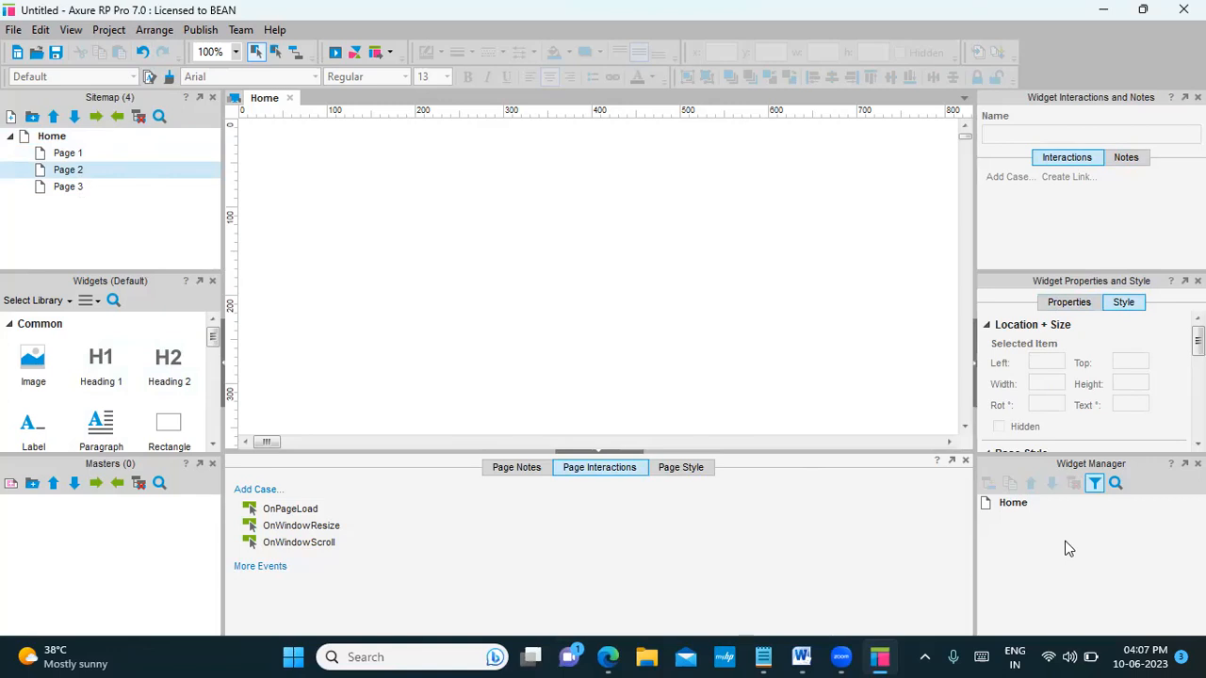
Shrink the page settings area and place an Image widget on the Home page, about 690 × 330 px at position 70, 70
{"action": "left_click_drag", "start_coordinate": [856, 451], "coordinate": [855, 521]}
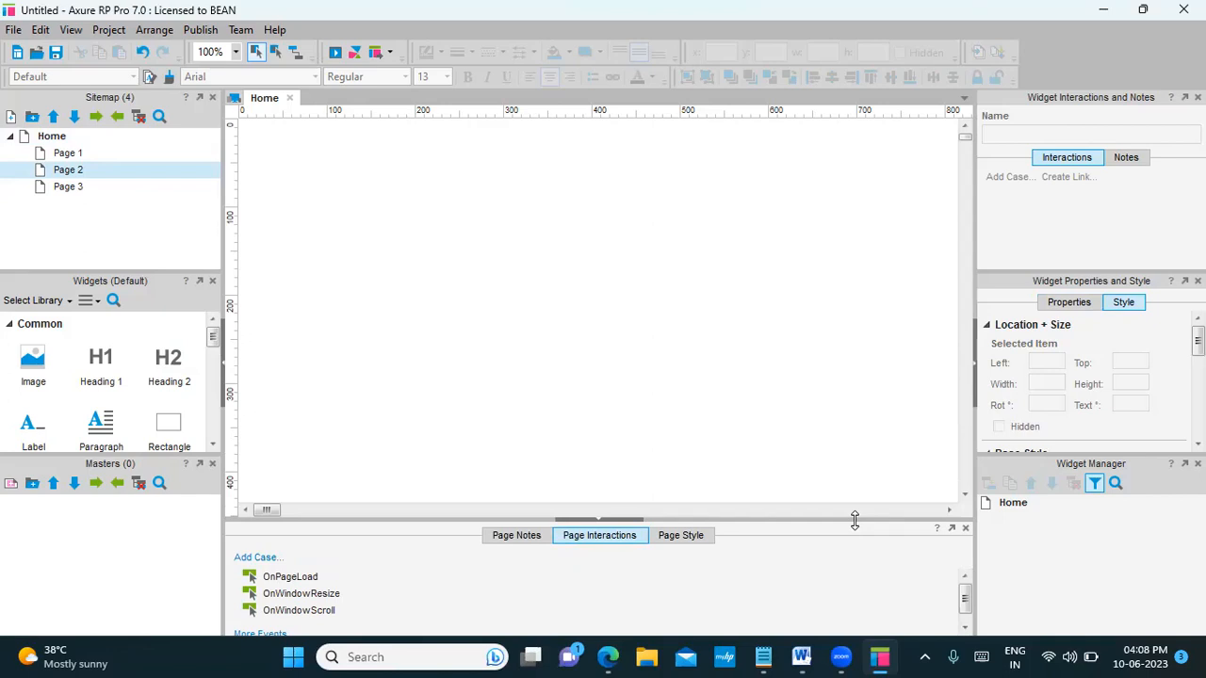
{"action": "left_click_drag", "start_coordinate": [32, 363], "coordinate": [304, 184]}
{"action": "left_click_drag", "start_coordinate": [345, 232], "coordinate": [909, 472]}
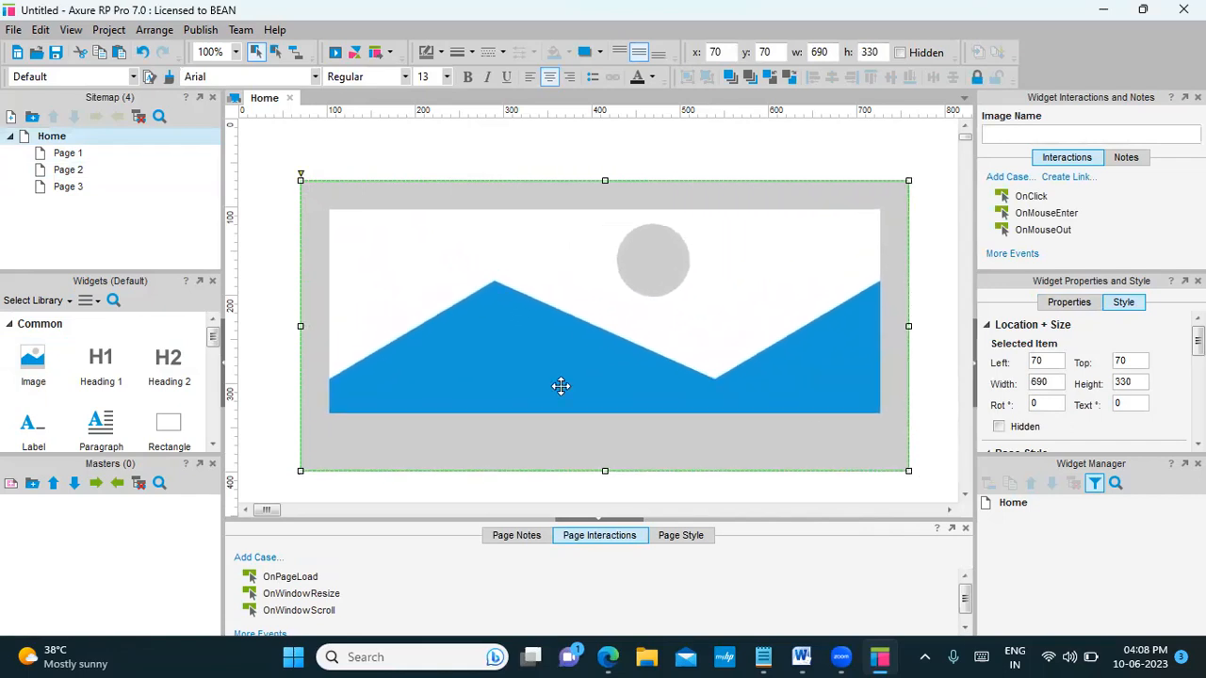
Import the picture c094407e33335c422d228be222cb4b74 from the Wireframes folder into the Image widget, optimizing it and autosizing the widget to the image
{"action": "double_click", "coordinate": [565, 286]}
{"action": "left_click", "coordinate": [204, 179]}
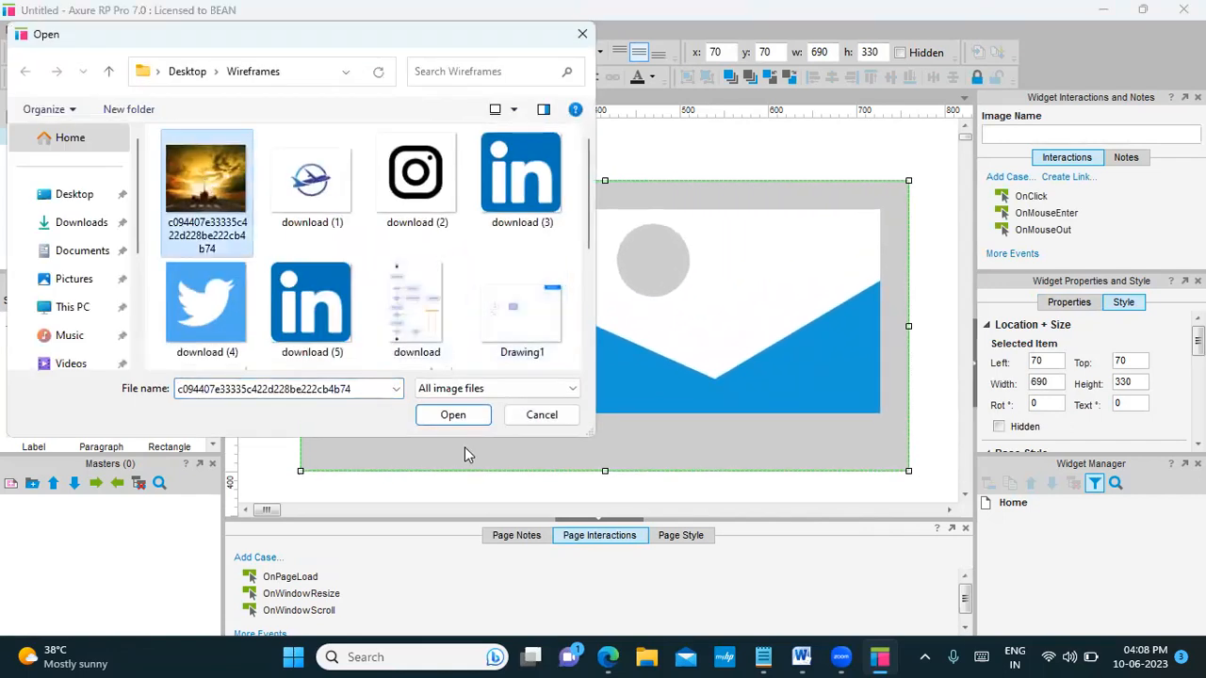
{"action": "left_click", "coordinate": [464, 416]}
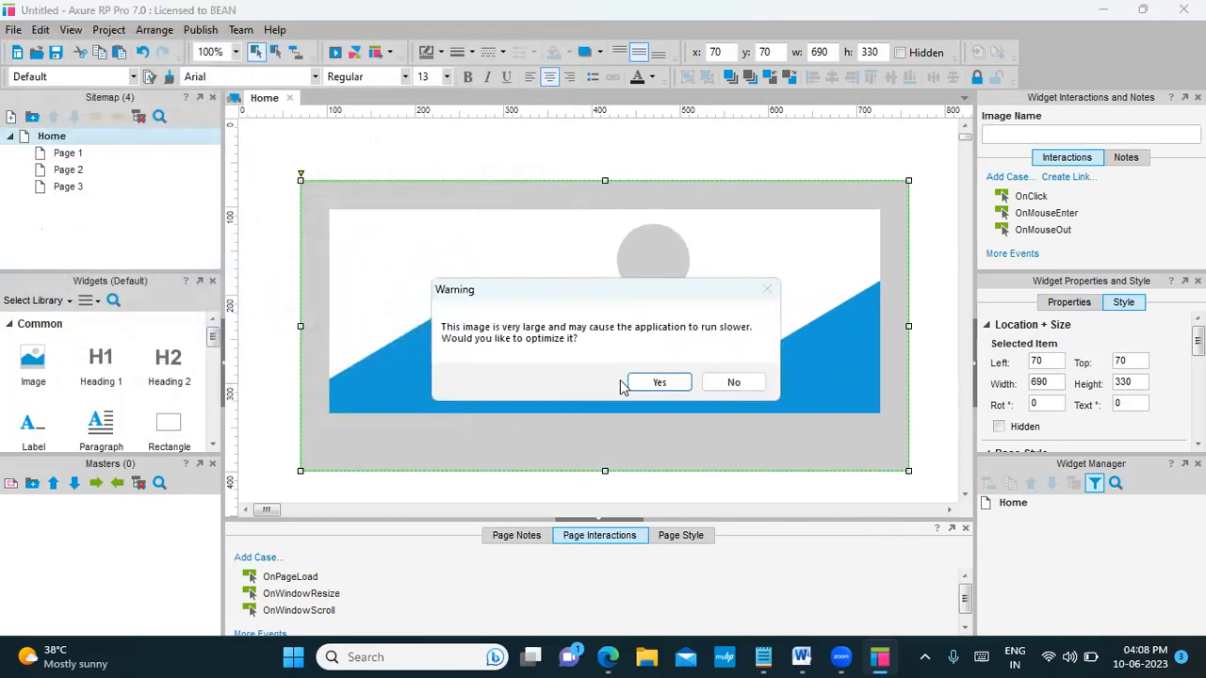
{"action": "left_click", "coordinate": [648, 385]}
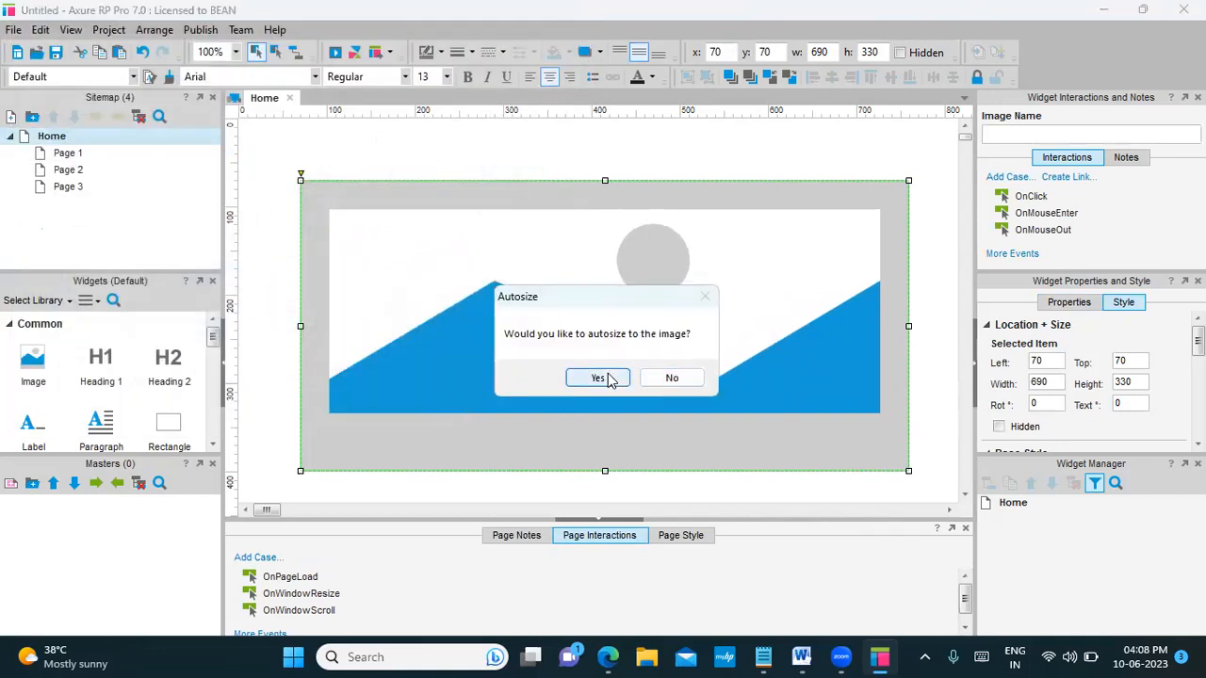
{"action": "left_click", "coordinate": [609, 378]}
Move the airplane image and shrink it to about 570 × 695 px at left 70, top 320
{"action": "left_click_drag", "start_coordinate": [529, 316], "coordinate": [465, 270]}
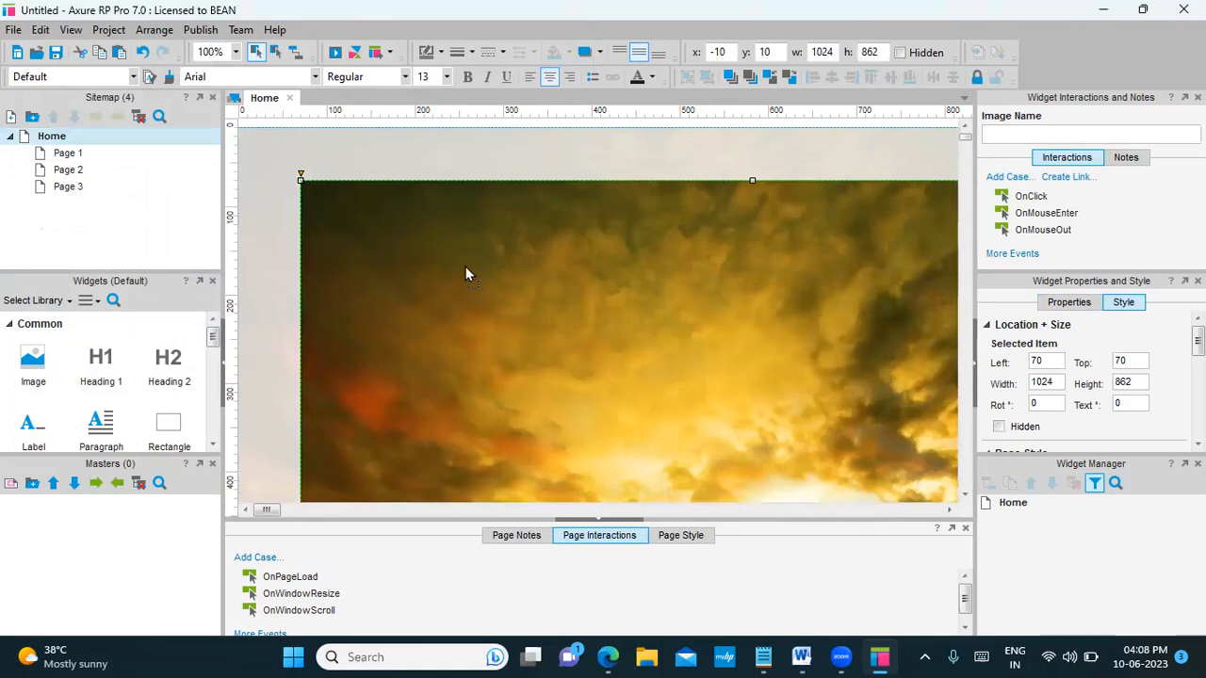
{"action": "scroll", "coordinate": [398, 371], "scroll_direction": "down", "scroll_amount": 3}
{"action": "scroll", "coordinate": [400, 381], "scroll_direction": "down", "scroll_amount": 10}
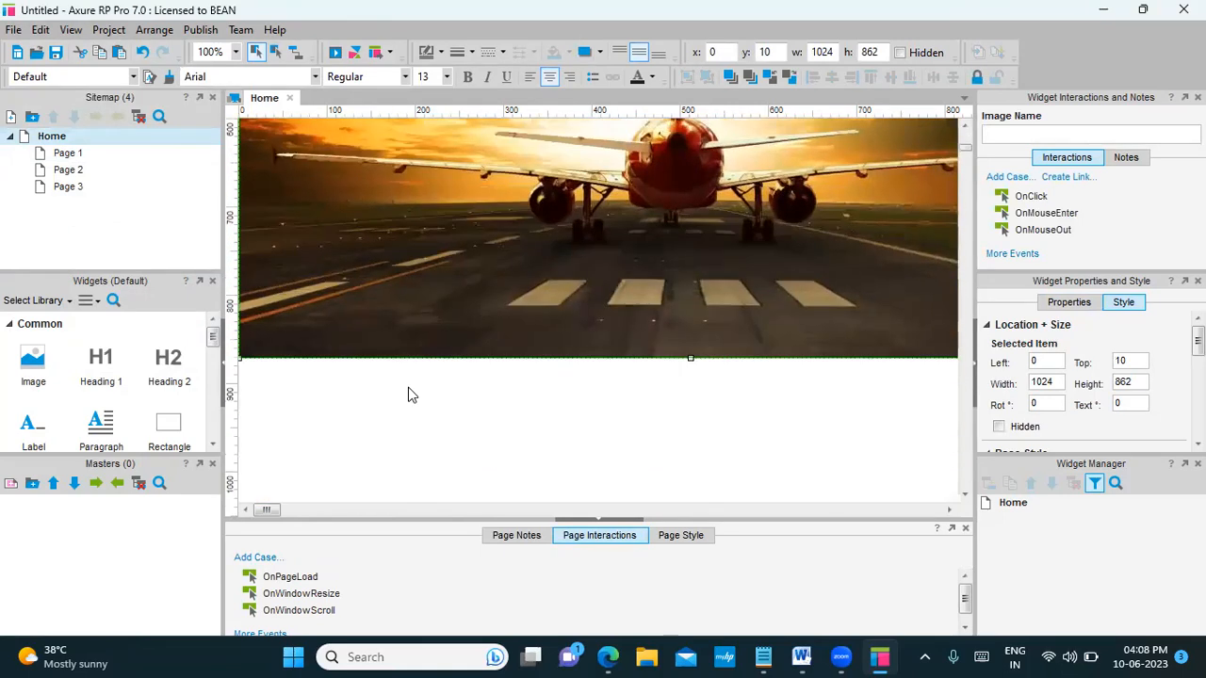
{"action": "left_click_drag", "start_coordinate": [246, 360], "coordinate": [405, 293]}
{"action": "left_click_drag", "start_coordinate": [548, 213], "coordinate": [494, 252]}
{"action": "left_click_drag", "start_coordinate": [347, 332], "coordinate": [485, 291]}
{"action": "left_click_drag", "start_coordinate": [635, 234], "coordinate": [421, 353]}
{"action": "left_click_drag", "start_coordinate": [265, 409], "coordinate": [362, 365]}
{"action": "left_click_drag", "start_coordinate": [565, 258], "coordinate": [503, 376]}
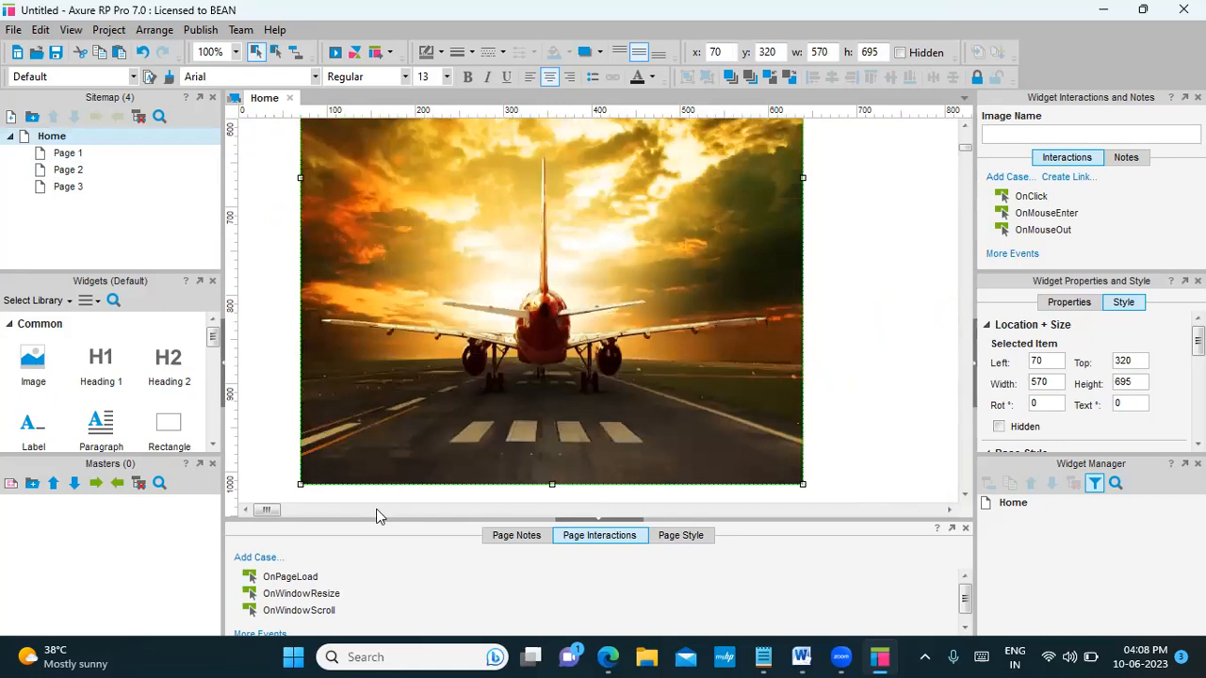
Resize the airplane image to about 620 × 570 px and position it at left 100, top 350
{"action": "left_click_drag", "start_coordinate": [295, 491], "coordinate": [387, 436]}
{"action": "left_click_drag", "start_coordinate": [608, 273], "coordinate": [587, 355]}
{"action": "scroll", "coordinate": [719, 317], "scroll_direction": "up", "scroll_amount": 6}
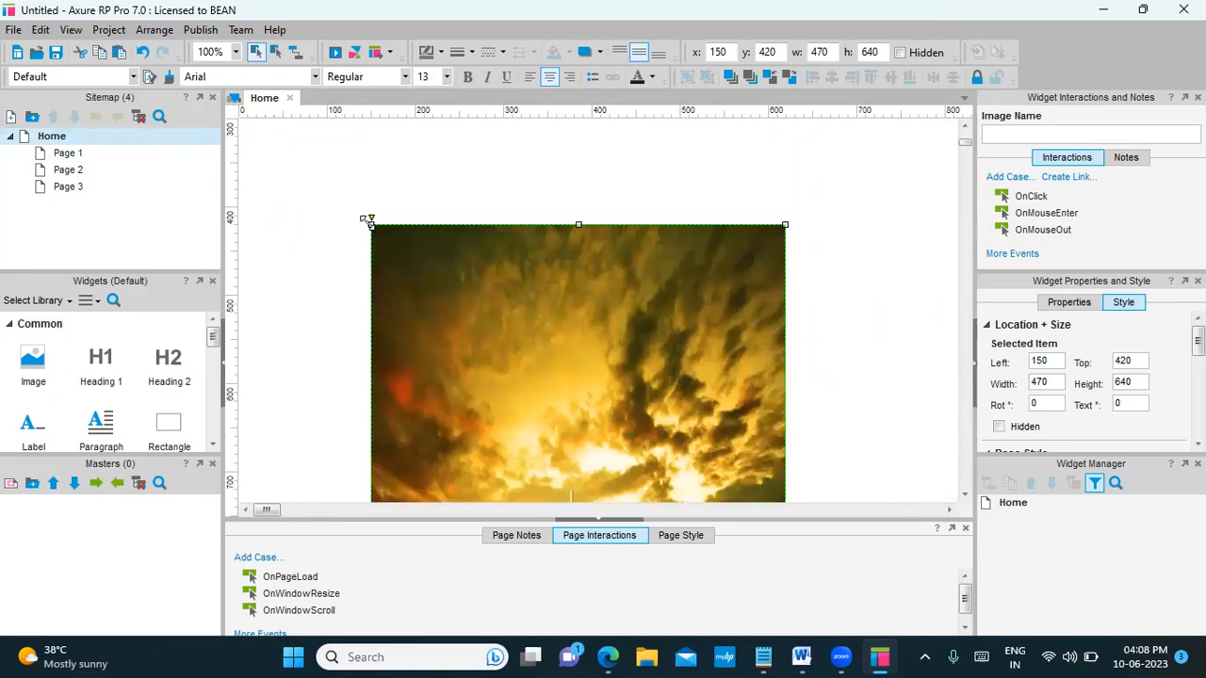
{"action": "left_click_drag", "start_coordinate": [368, 221], "coordinate": [449, 279]}
{"action": "left_click_drag", "start_coordinate": [576, 366], "coordinate": [560, 243]}
{"action": "scroll", "coordinate": [665, 291], "scroll_direction": "down", "scroll_amount": 1}
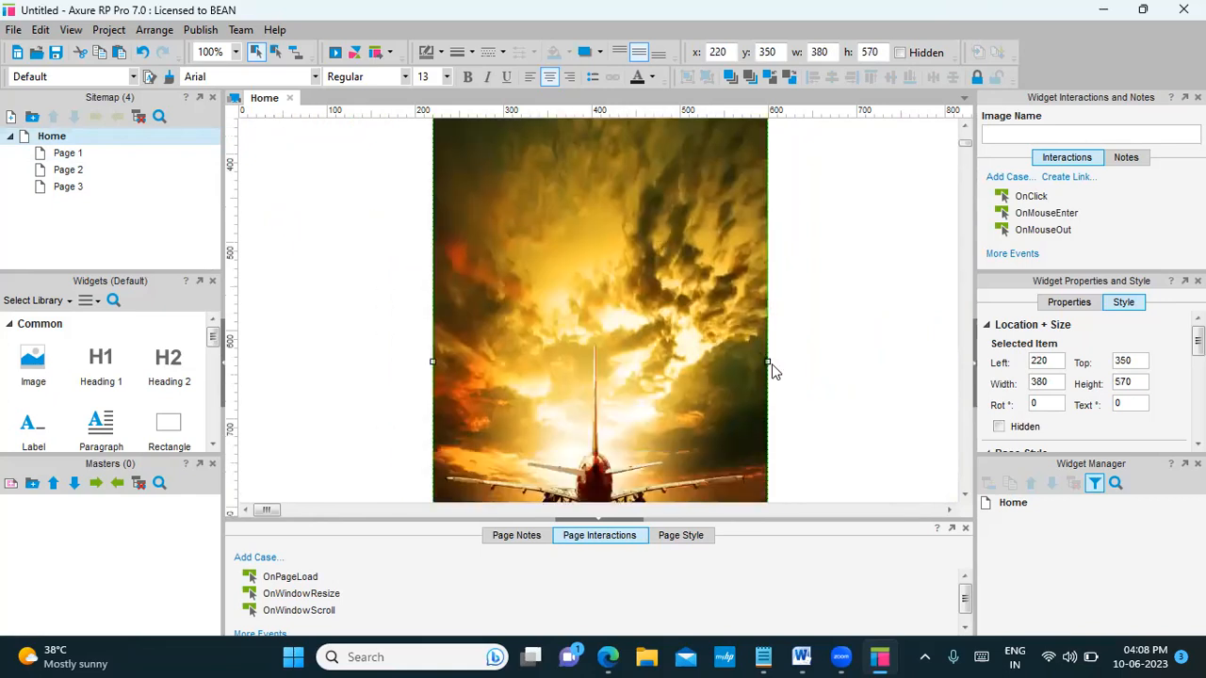
{"action": "left_click_drag", "start_coordinate": [765, 361], "coordinate": [873, 361]}
{"action": "left_click_drag", "start_coordinate": [434, 354], "coordinate": [327, 361]}
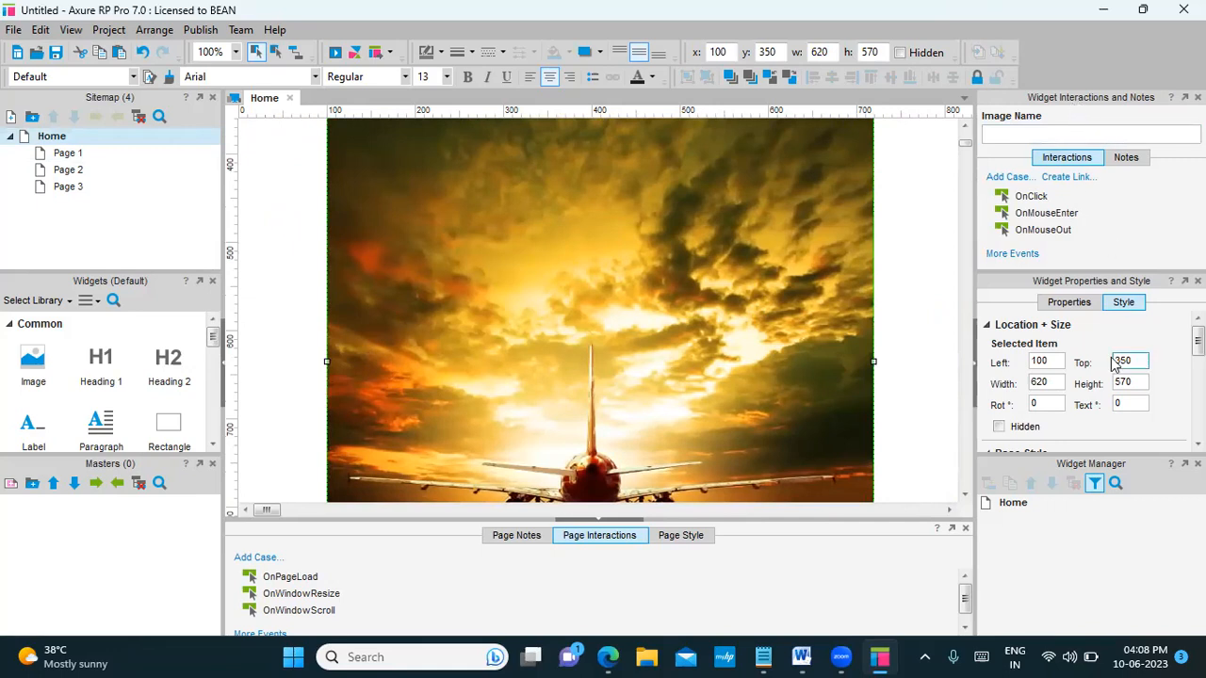
Examine the airplane image's properties and style settings
{"action": "left_click", "coordinate": [1068, 302]}
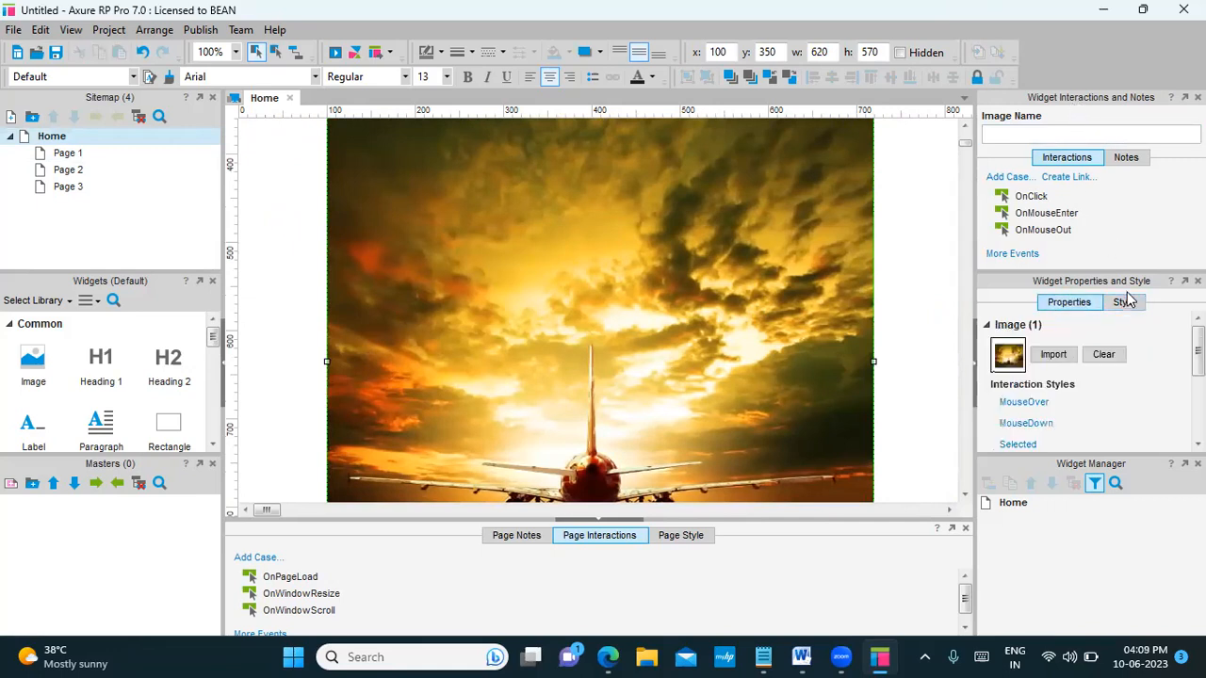
{"action": "left_click", "coordinate": [1121, 306]}
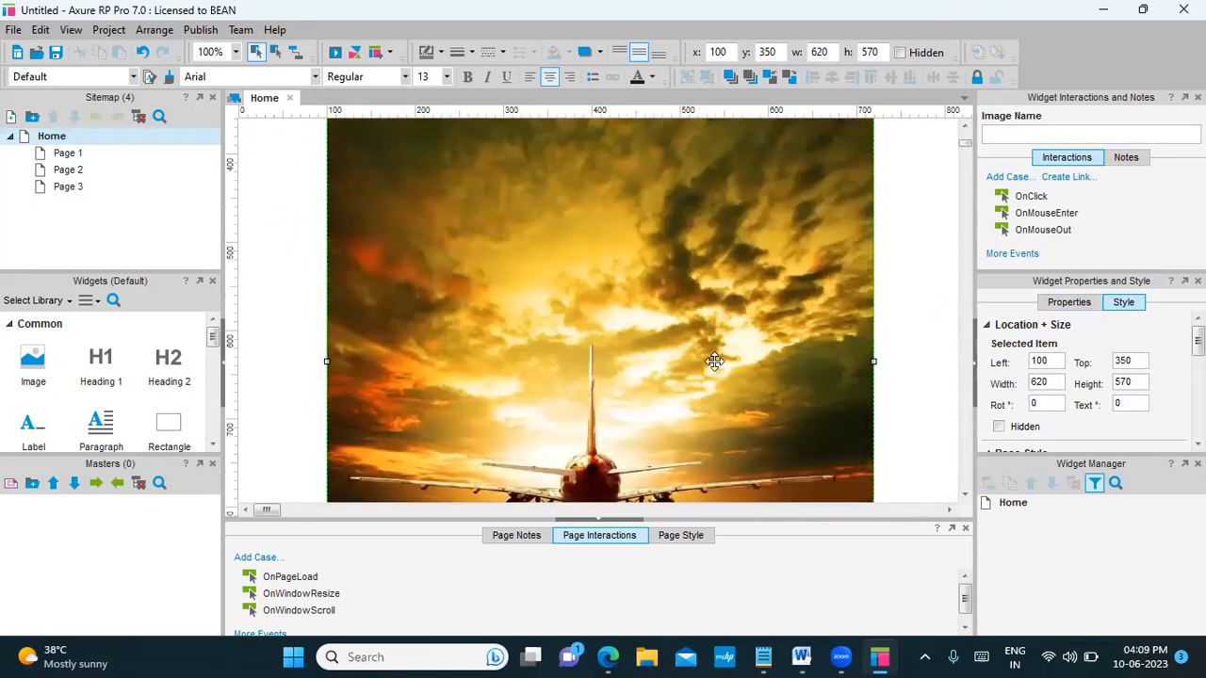
{"action": "scroll", "coordinate": [714, 361], "scroll_direction": "up", "scroll_amount": 3}
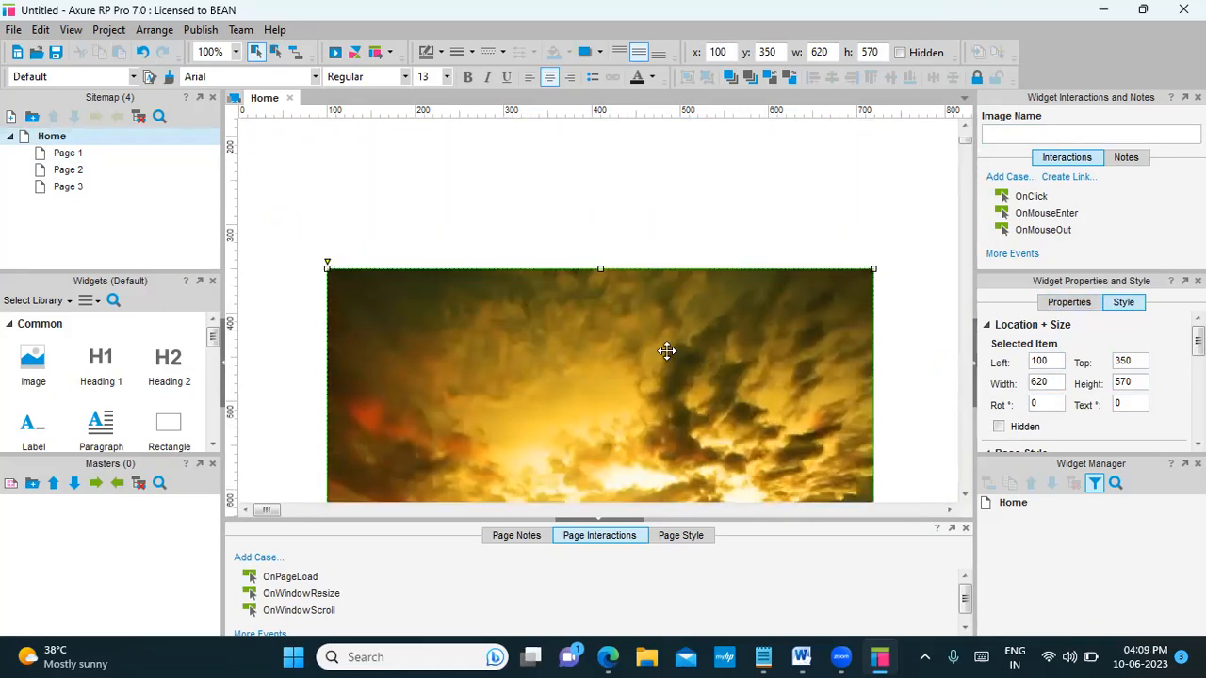
{"action": "scroll", "coordinate": [645, 351], "scroll_direction": "down", "scroll_amount": 2}
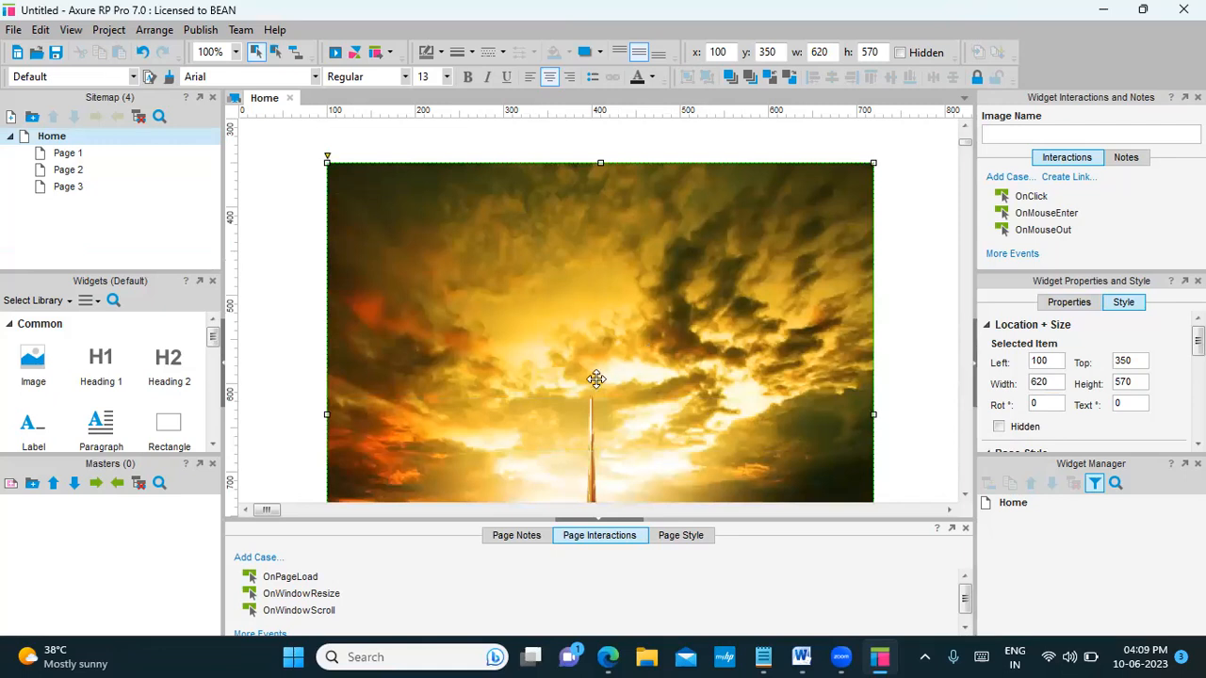
{"action": "scroll", "coordinate": [560, 376], "scroll_direction": "up", "scroll_amount": 1}
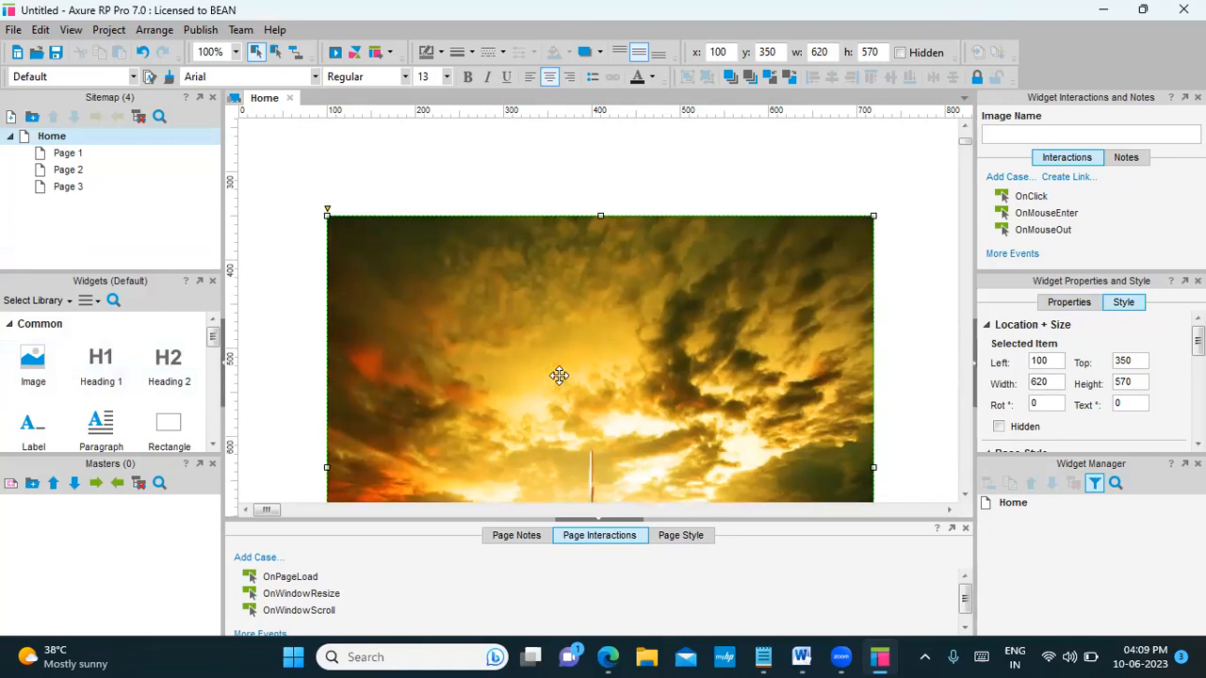
Place a Rectangle widget directly above the airplane image, about 620 × 90 px at left 100, top 260
{"action": "left_click_drag", "start_coordinate": [164, 422], "coordinate": [335, 213]}
{"action": "left_click_drag", "start_coordinate": [502, 248], "coordinate": [874, 247]}
{"action": "left_click_drag", "start_coordinate": [602, 206], "coordinate": [602, 215]}
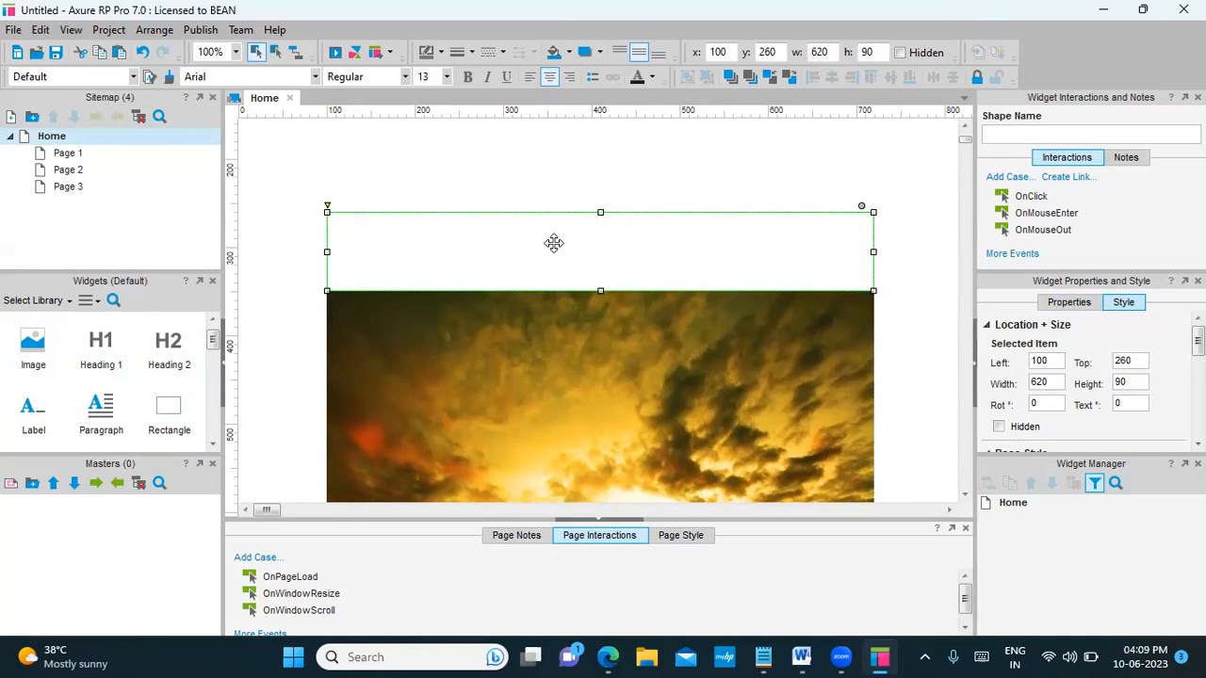
Paste a copy of the header rectangle and place it directly below the airplane image at left 100, top 920
{"action": "scroll", "coordinate": [528, 292], "scroll_direction": "down", "scroll_amount": 5}
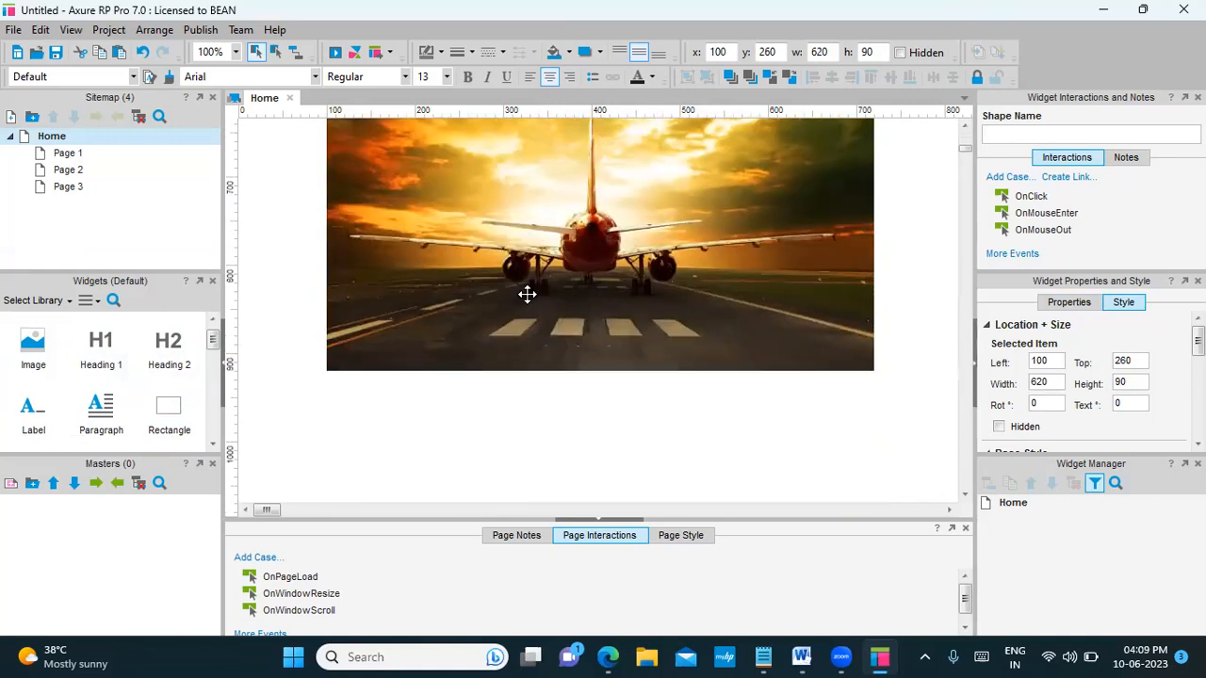
{"action": "left_click", "coordinate": [559, 438]}
{"action": "key", "text": "ctrl+v"}
{"action": "left_click_drag", "start_coordinate": [533, 316], "coordinate": [549, 412]}
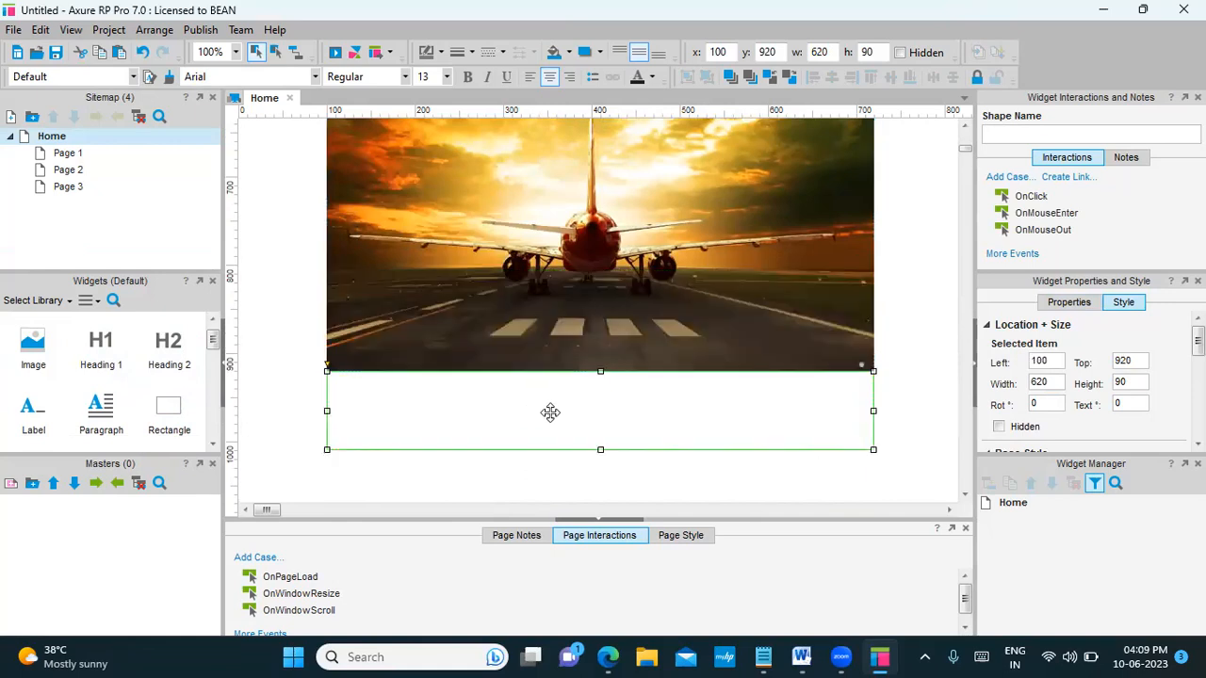
{"action": "left_click", "coordinate": [901, 300]}
{"action": "left_click", "coordinate": [667, 431]}
Set the airplane image's line color to a yellow sampled from its sky with the eyedropper
{"action": "scroll", "coordinate": [667, 430], "scroll_direction": "up", "scroll_amount": 3}
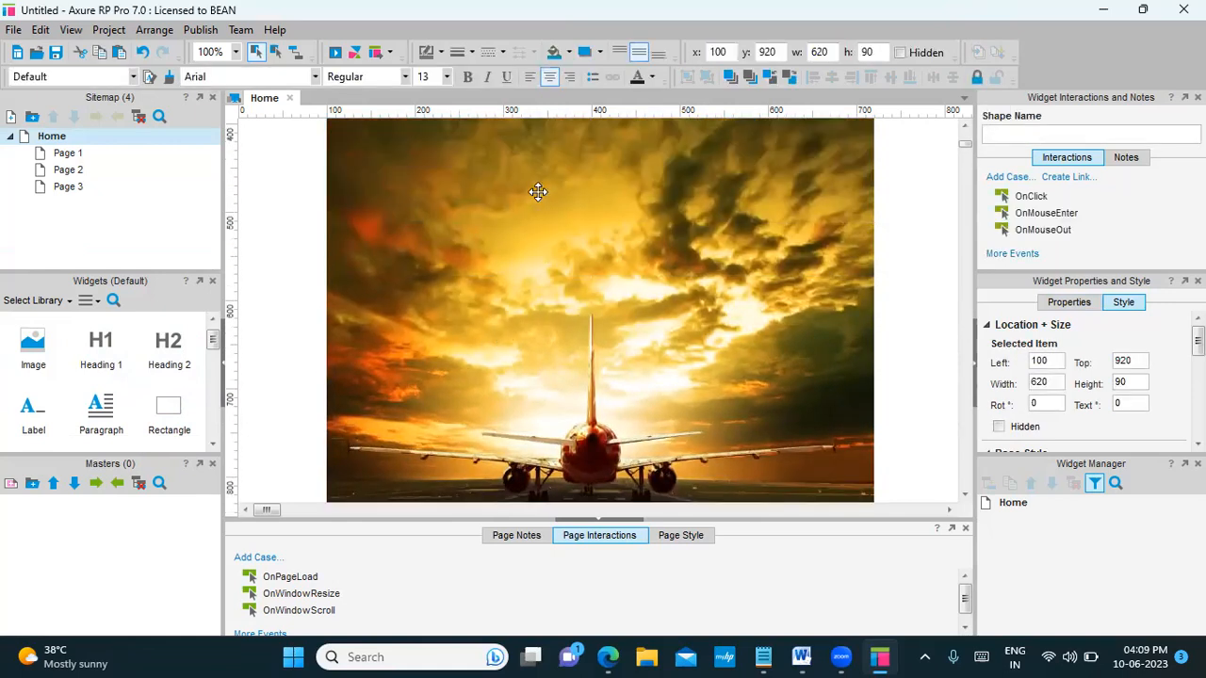
{"action": "scroll", "coordinate": [405, 194], "scroll_direction": "up", "scroll_amount": 2}
{"action": "left_click", "coordinate": [560, 282]}
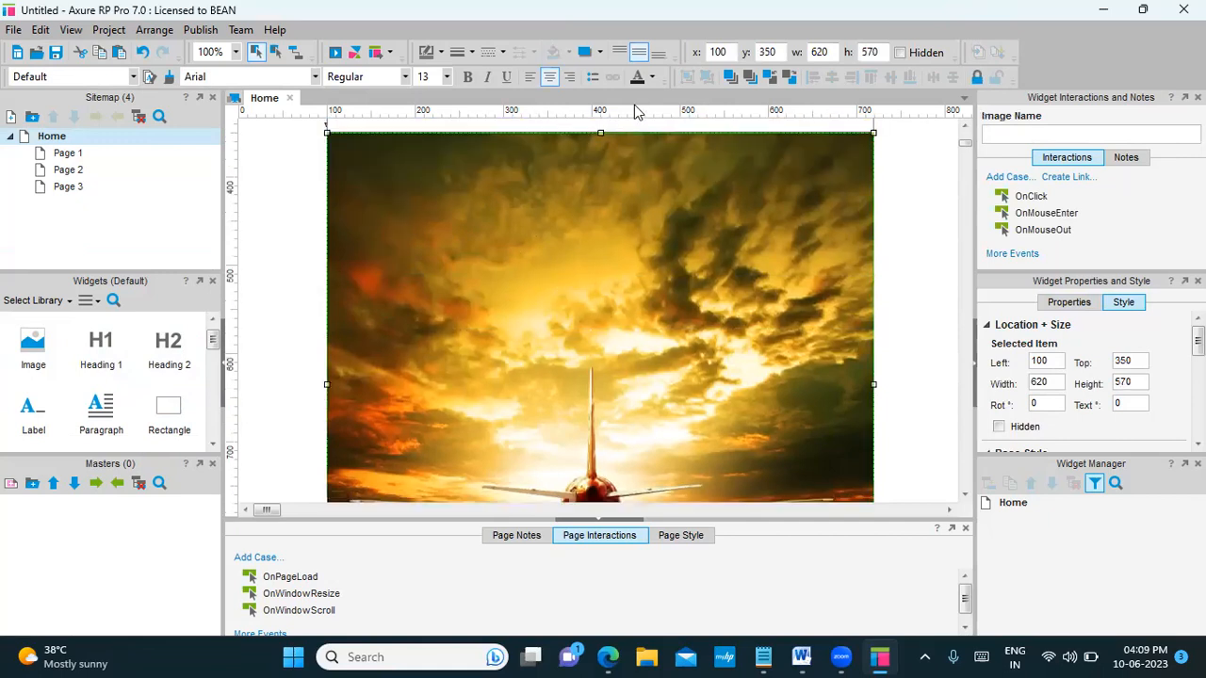
{"action": "left_click", "coordinate": [440, 52]}
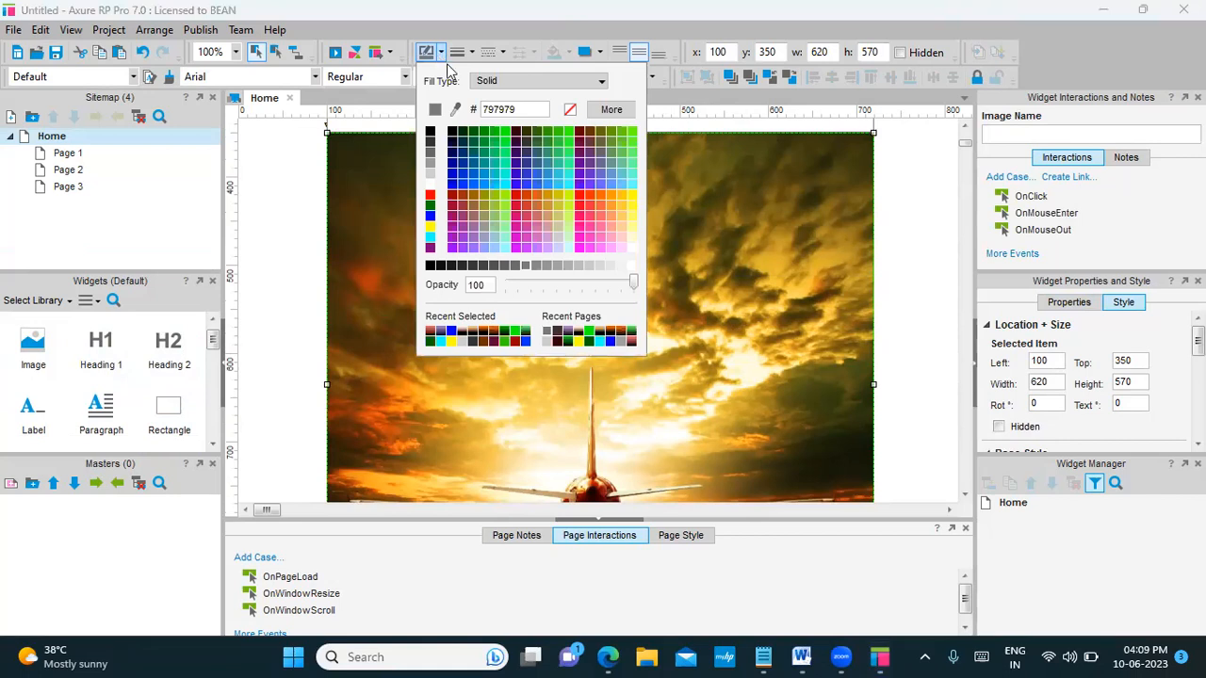
{"action": "left_click", "coordinate": [730, 254]}
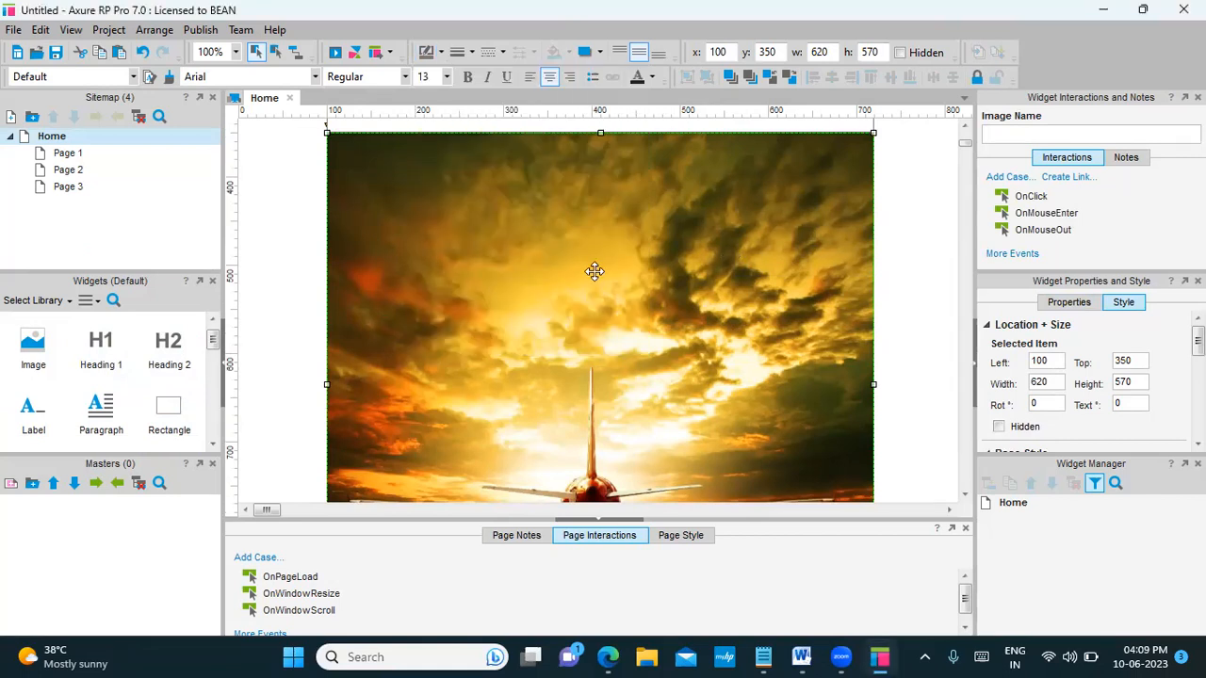
{"action": "left_click", "coordinate": [442, 53]}
{"action": "left_click_drag", "start_coordinate": [452, 110], "coordinate": [700, 423]}
Apply the sampled yellow as line color to the rectangle above the airplane image
{"action": "scroll", "coordinate": [528, 235], "scroll_direction": "up", "scroll_amount": 1}
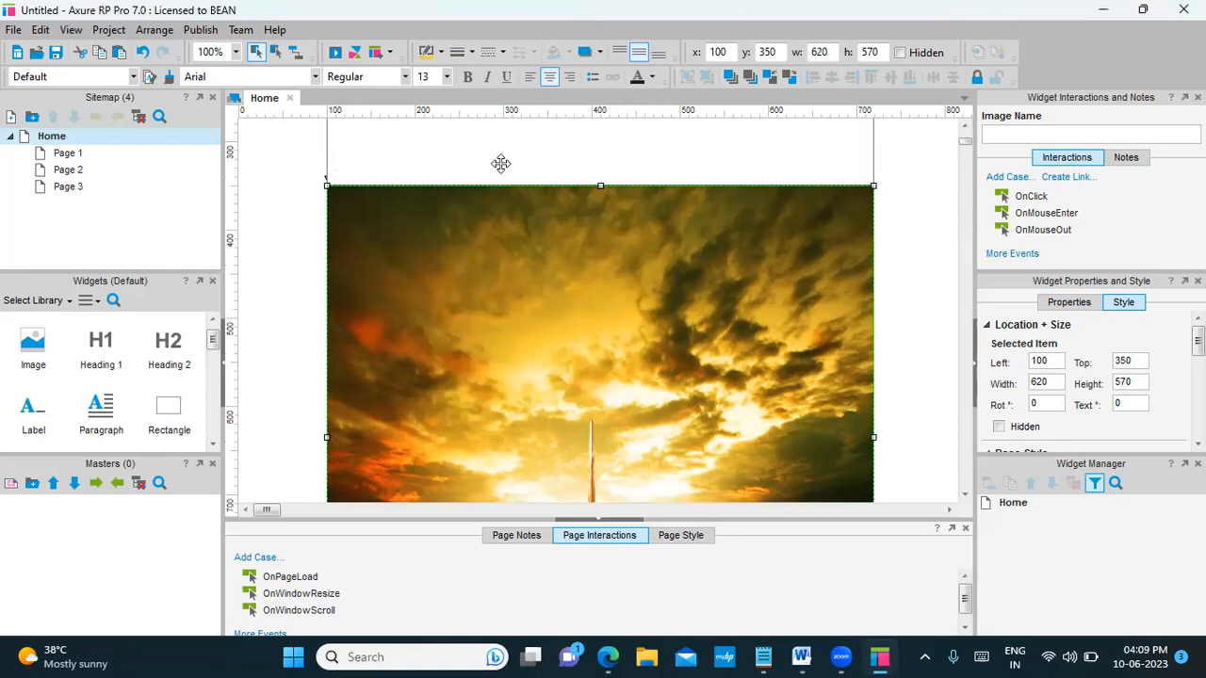
{"action": "left_click", "coordinate": [456, 143]}
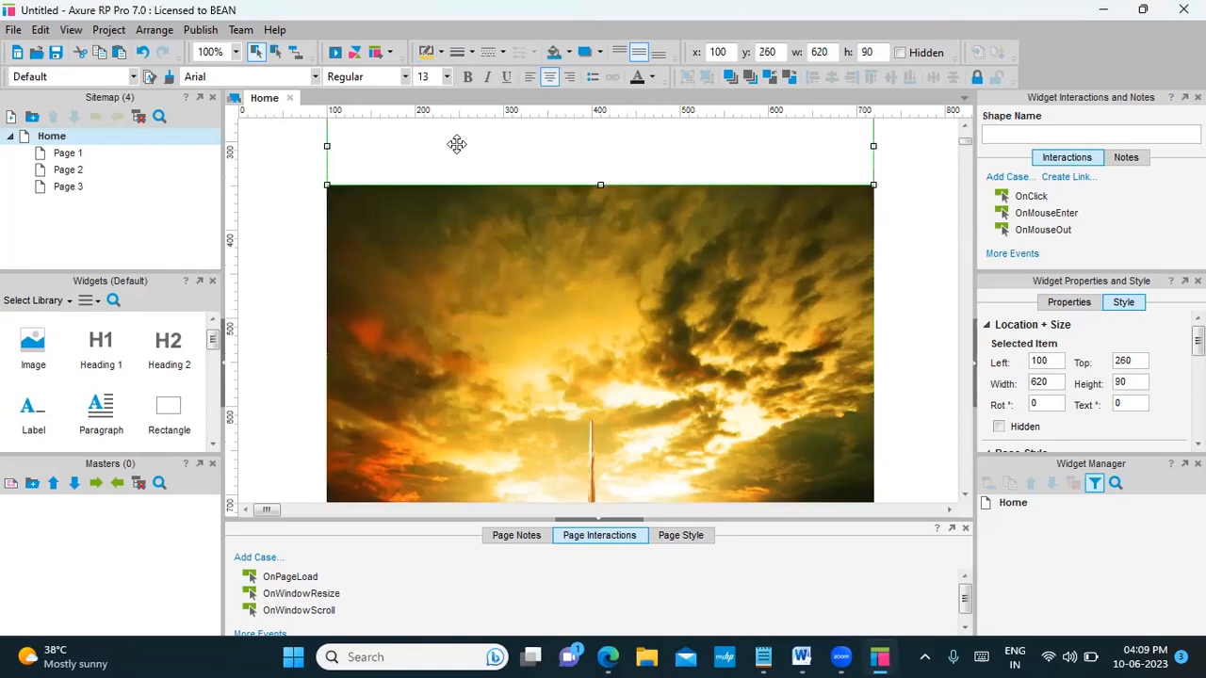
{"action": "left_click", "coordinate": [440, 53]}
{"action": "left_click", "coordinate": [434, 111]}
{"action": "scroll", "coordinate": [463, 236], "scroll_direction": "up", "scroll_amount": 1}
{"action": "double_click", "coordinate": [469, 209]}
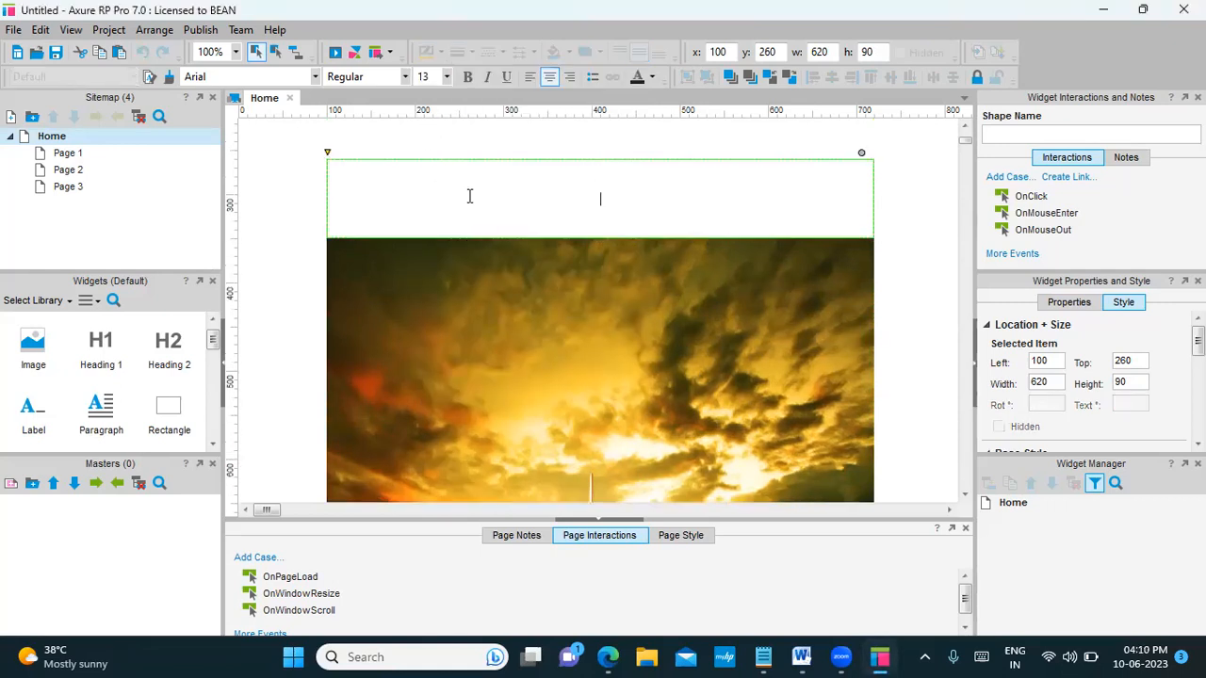
{"action": "left_click", "coordinate": [927, 243]}
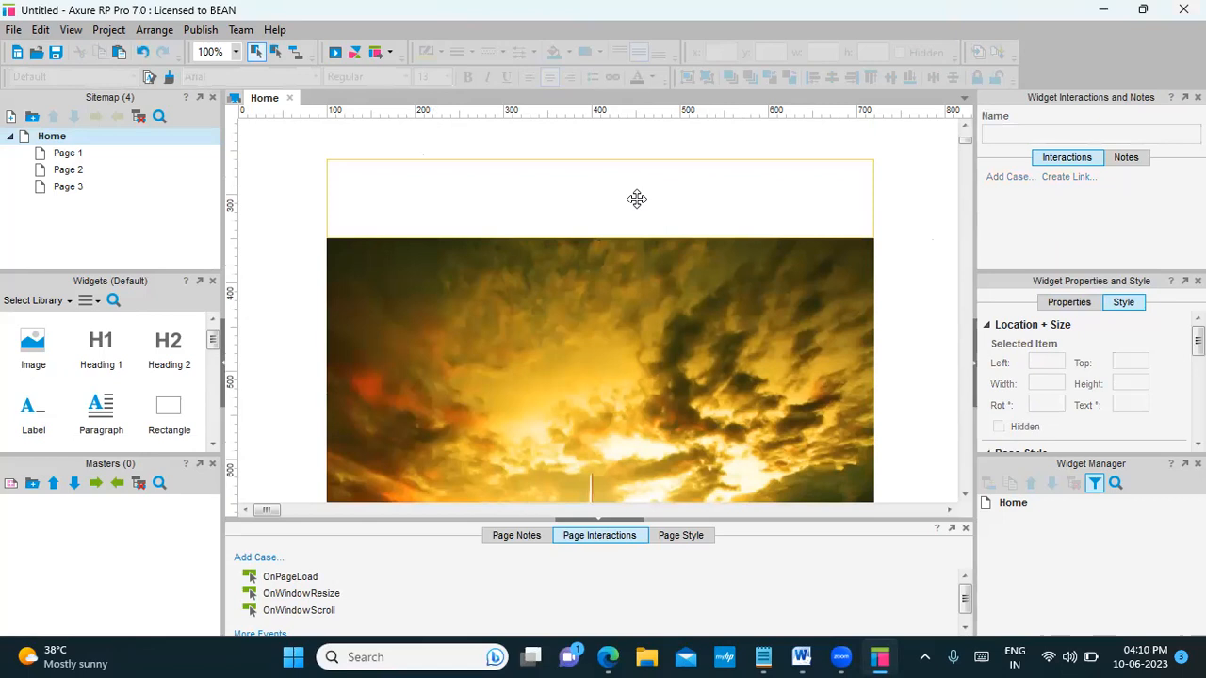
Reapply the most recently selected yellow as the header rectangle's line color
{"action": "left_click", "coordinate": [635, 197]}
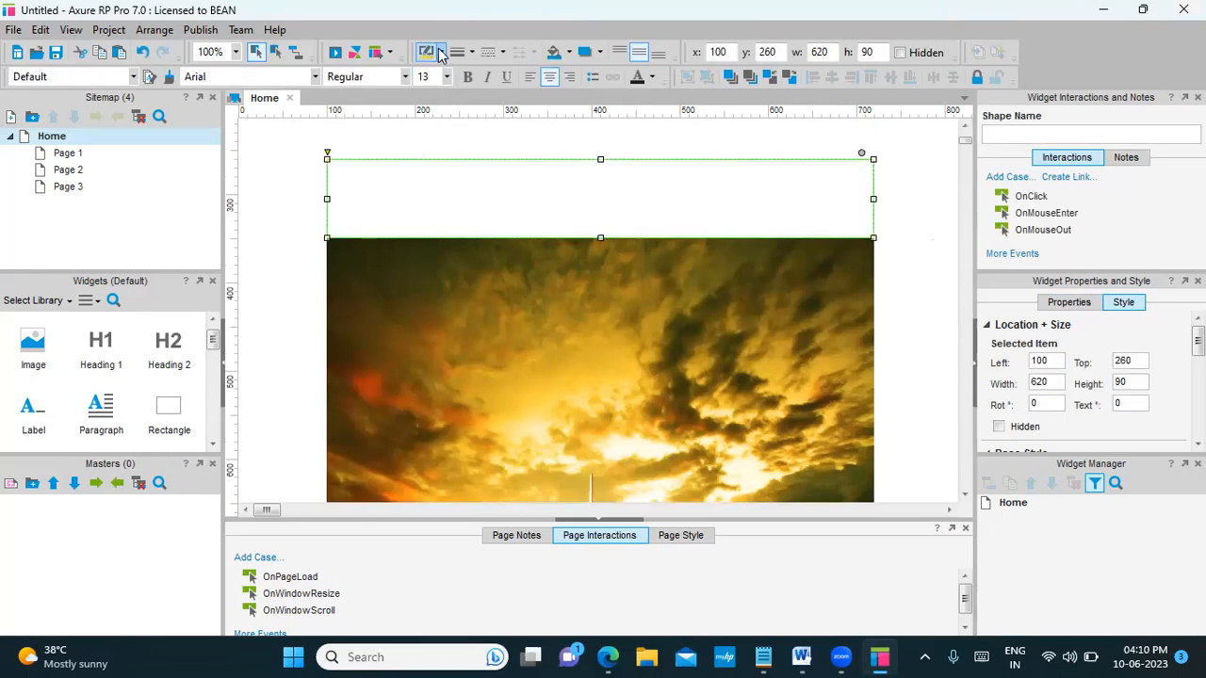
{"action": "left_click", "coordinate": [440, 53]}
{"action": "left_click", "coordinate": [434, 112]}
{"action": "left_click", "coordinate": [441, 53]}
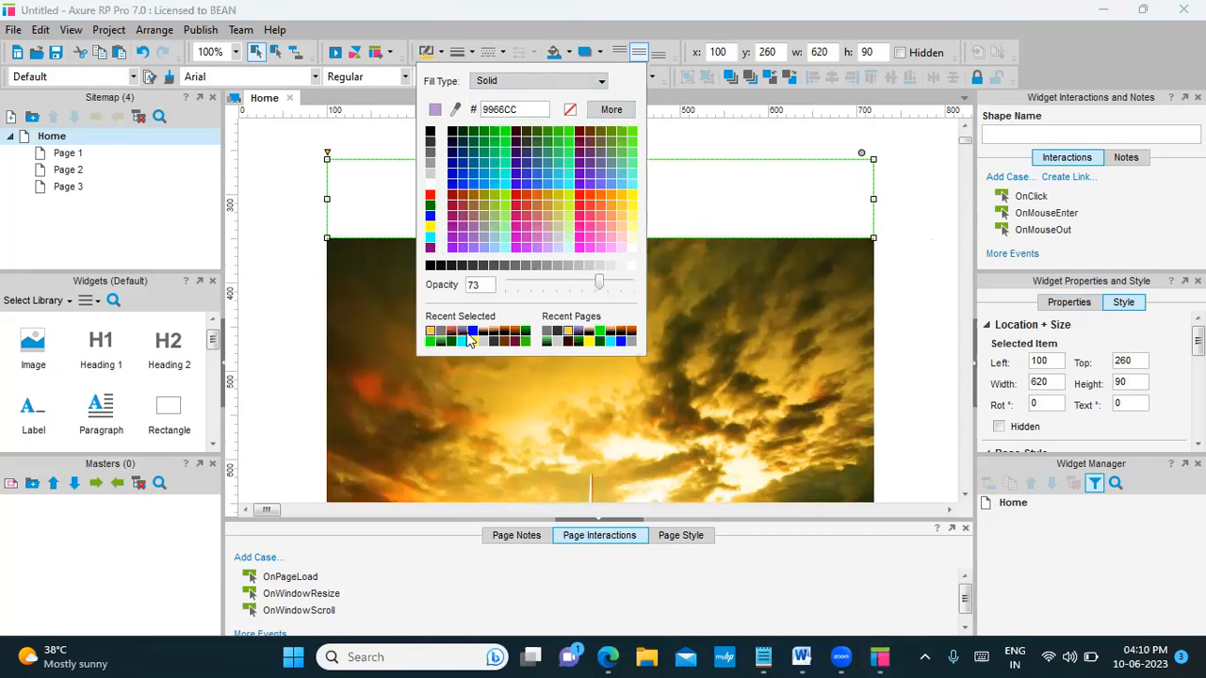
{"action": "left_click", "coordinate": [430, 333]}
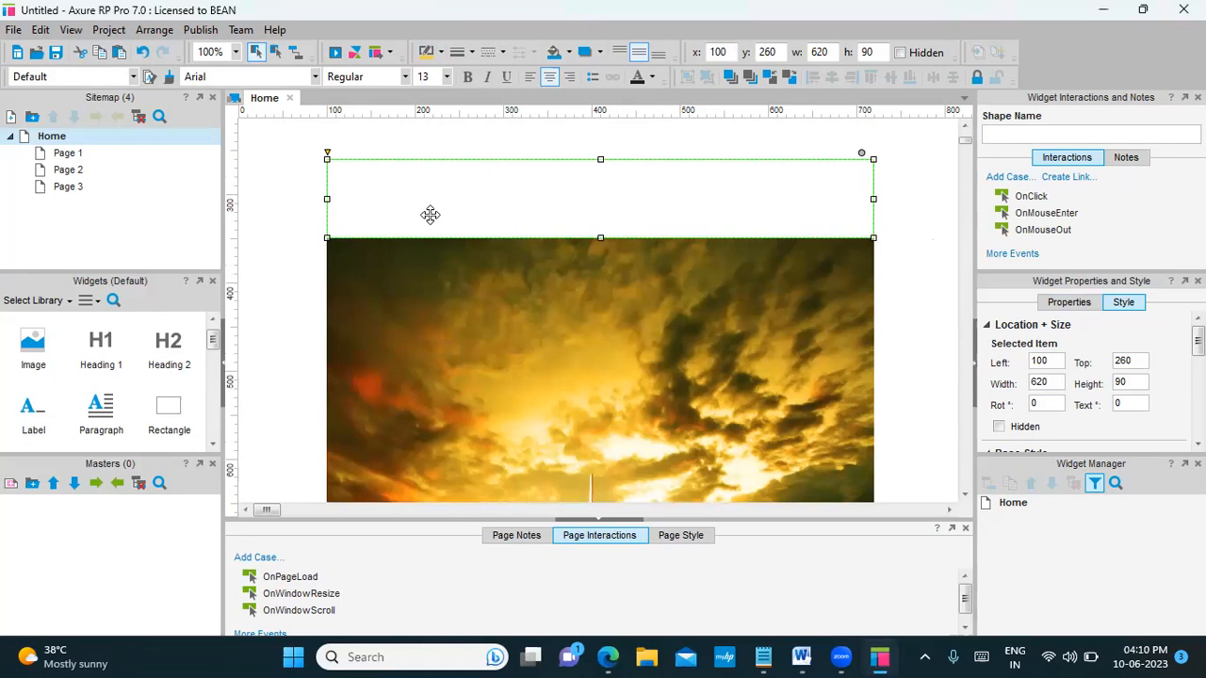
Fill the rectangles above and below the airplane image with the recently used solid yellow F1CD47
{"action": "left_click", "coordinate": [605, 349]}
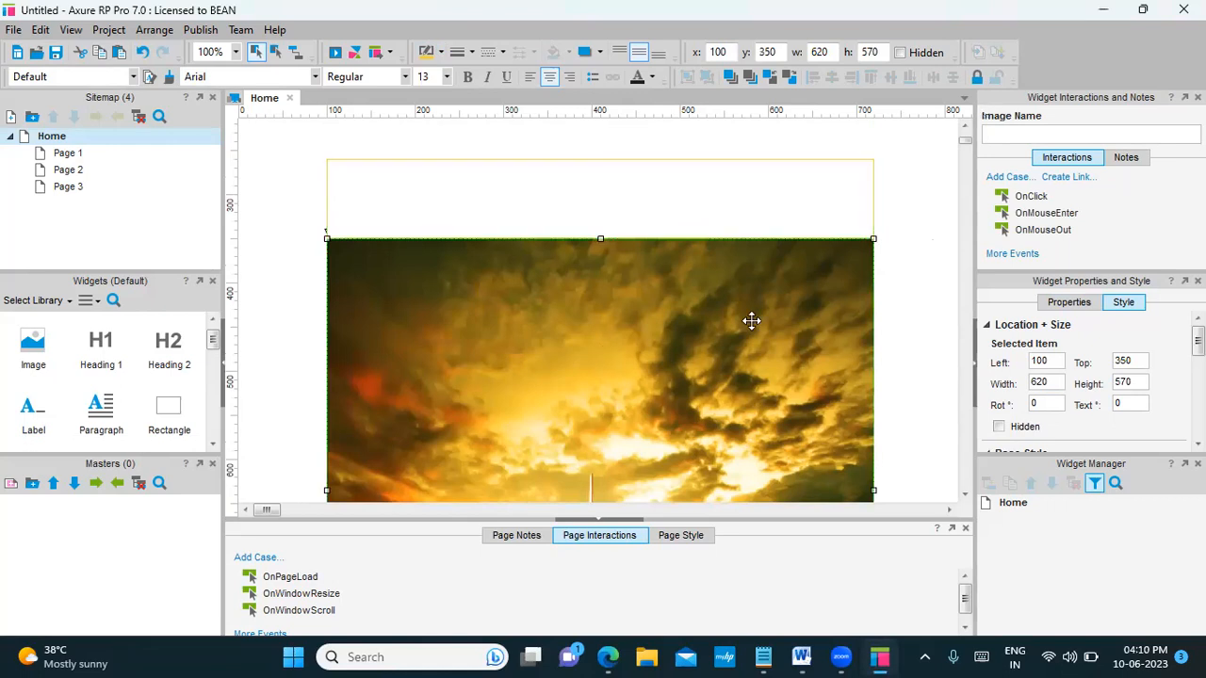
{"action": "left_click", "coordinate": [441, 54]}
{"action": "left_click", "coordinate": [798, 158]}
{"action": "left_click", "coordinate": [798, 158]}
{"action": "left_click", "coordinate": [728, 199]}
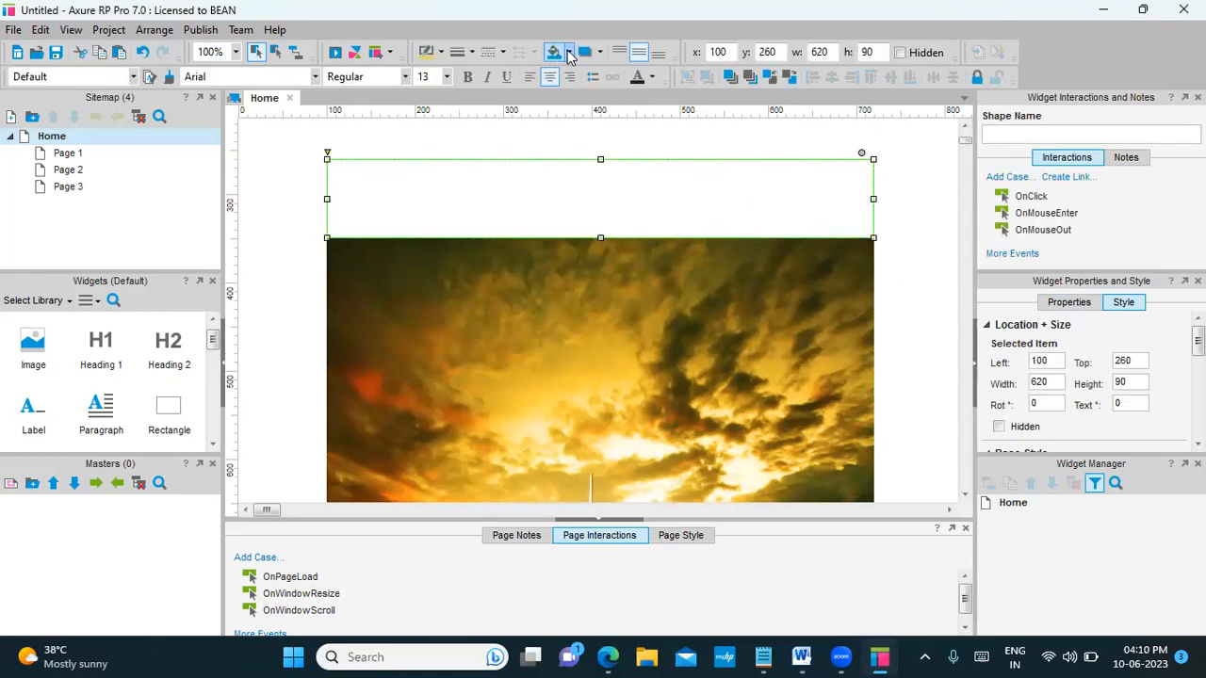
{"action": "left_click", "coordinate": [568, 54]}
{"action": "left_click", "coordinate": [555, 329]}
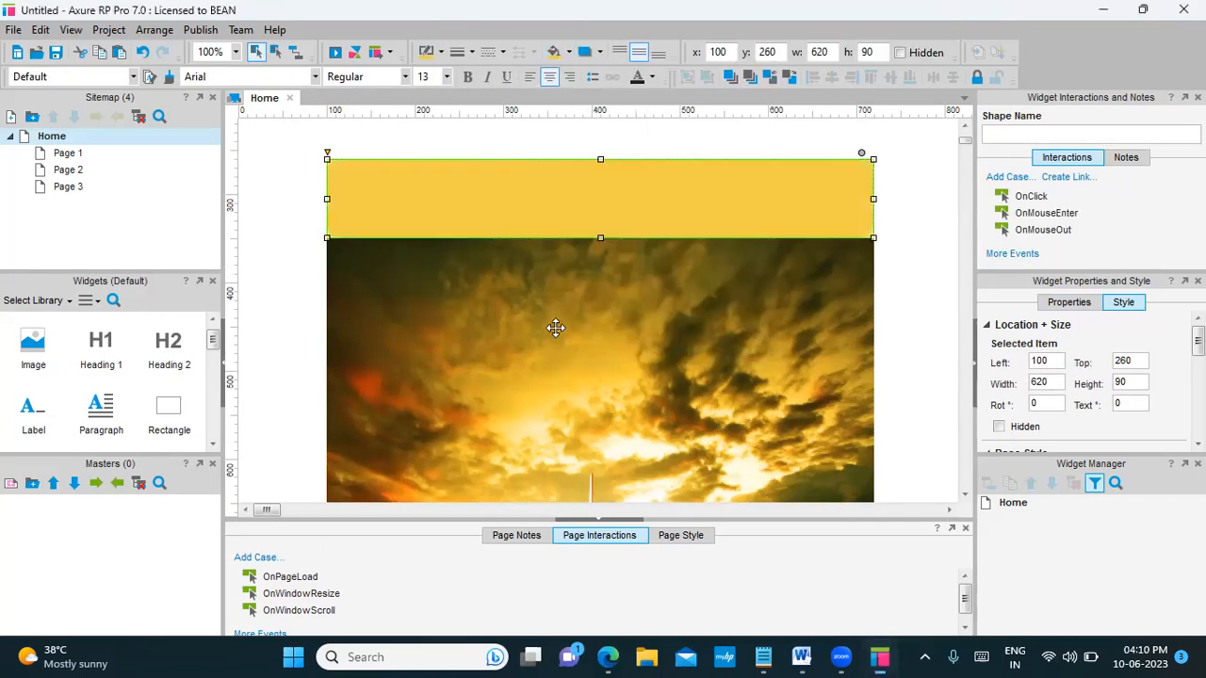
{"action": "scroll", "coordinate": [519, 330], "scroll_direction": "down", "scroll_amount": 4}
{"action": "left_click", "coordinate": [558, 403]}
{"action": "left_click", "coordinate": [554, 52]}
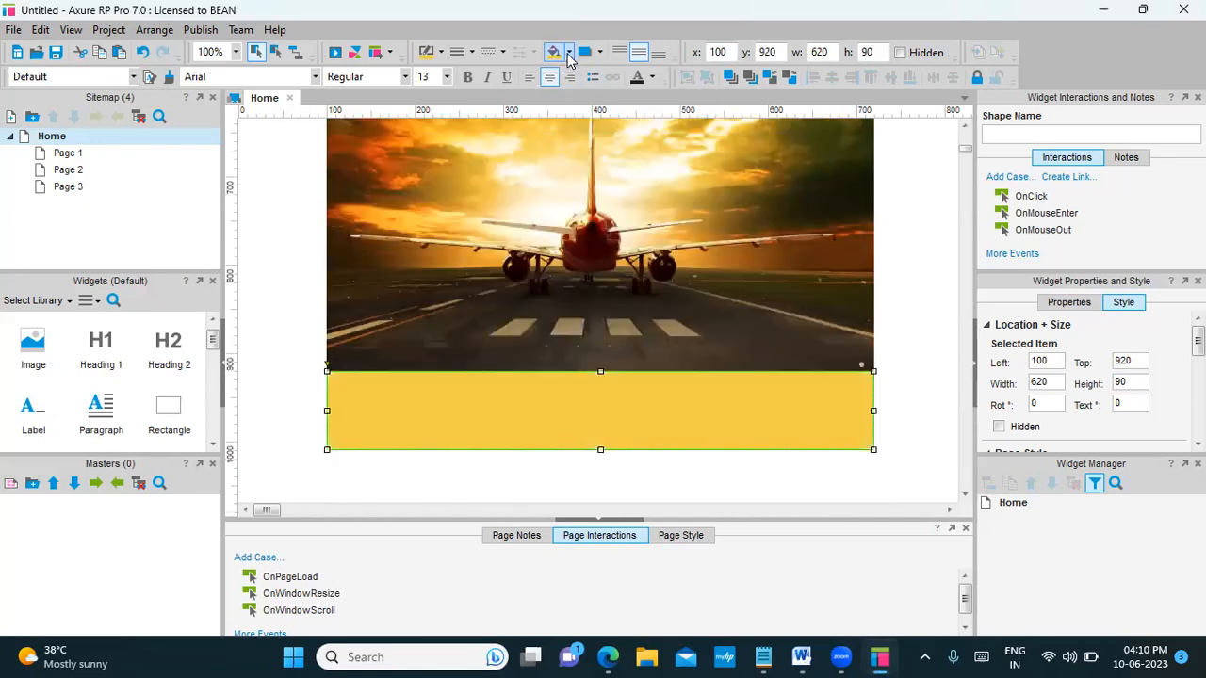
Change the footer rectangle's fill to a linear gradient from the recently used yellow to black
{"action": "left_click", "coordinate": [568, 54]}
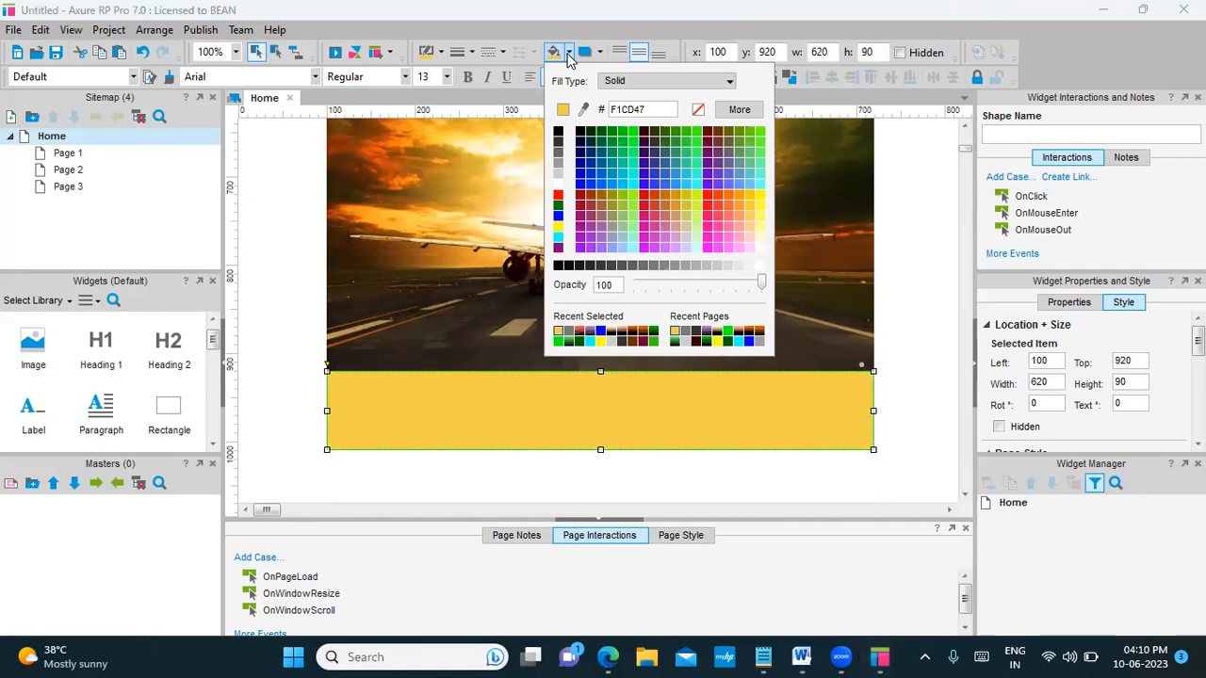
{"action": "left_click", "coordinate": [716, 83]}
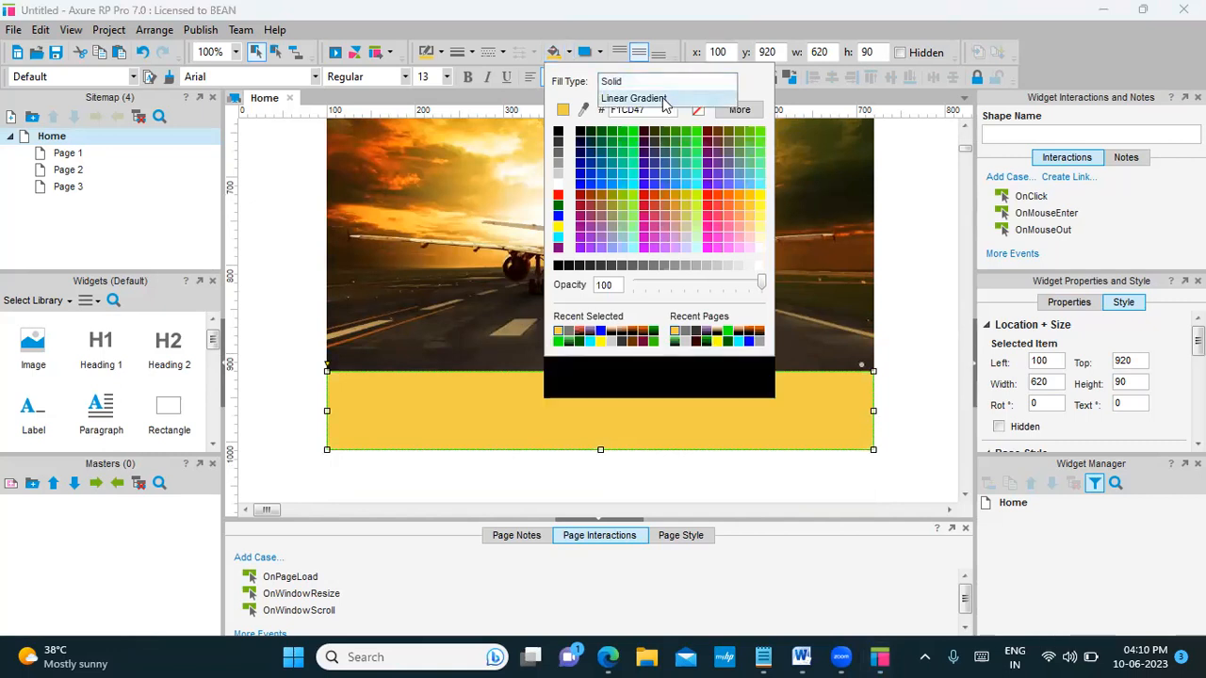
{"action": "left_click", "coordinate": [696, 97]}
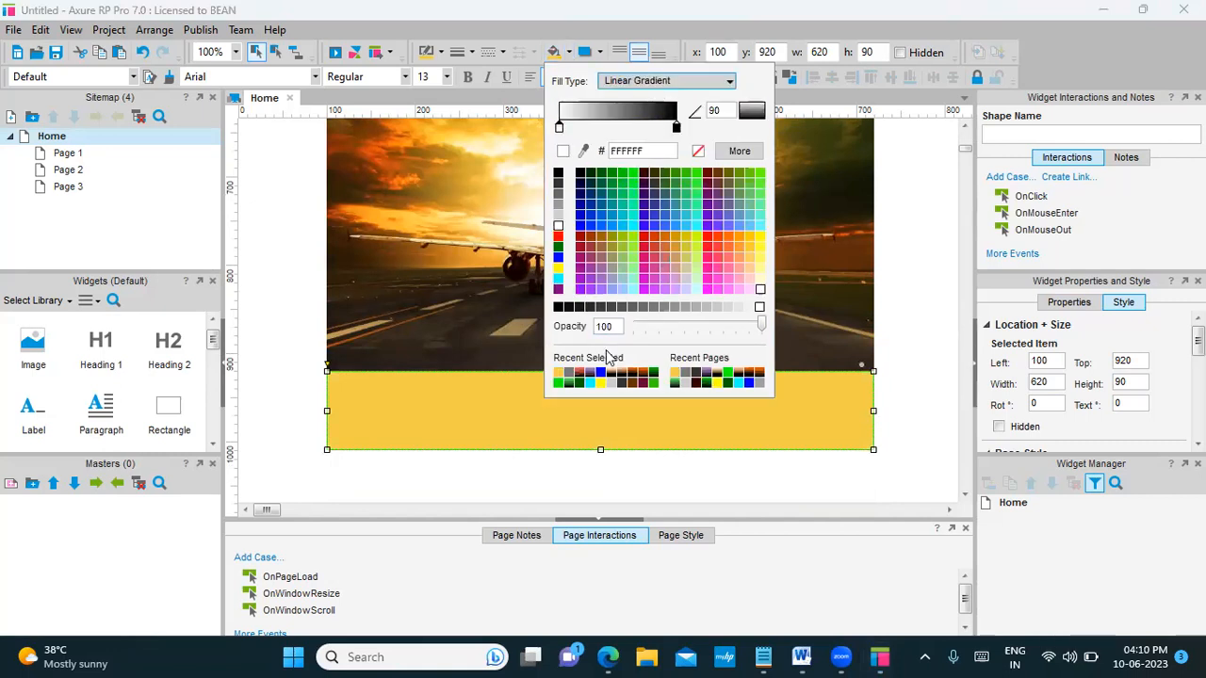
{"action": "left_click", "coordinate": [558, 374]}
{"action": "left_click", "coordinate": [525, 411]}
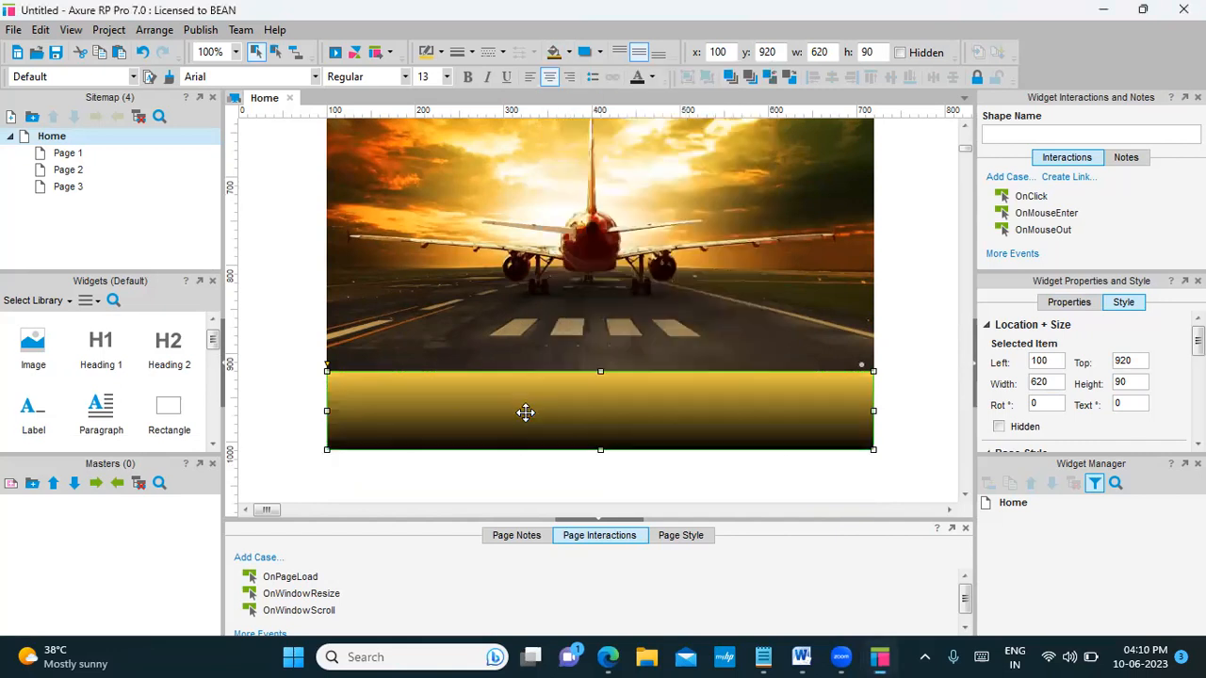
Give the header rectangle above the airplane image a linear gradient fill from the recently used yellow to black
{"action": "scroll", "coordinate": [698, 340], "scroll_direction": "up", "scroll_amount": 7}
{"action": "left_click", "coordinate": [675, 302]}
{"action": "left_click", "coordinate": [569, 52]}
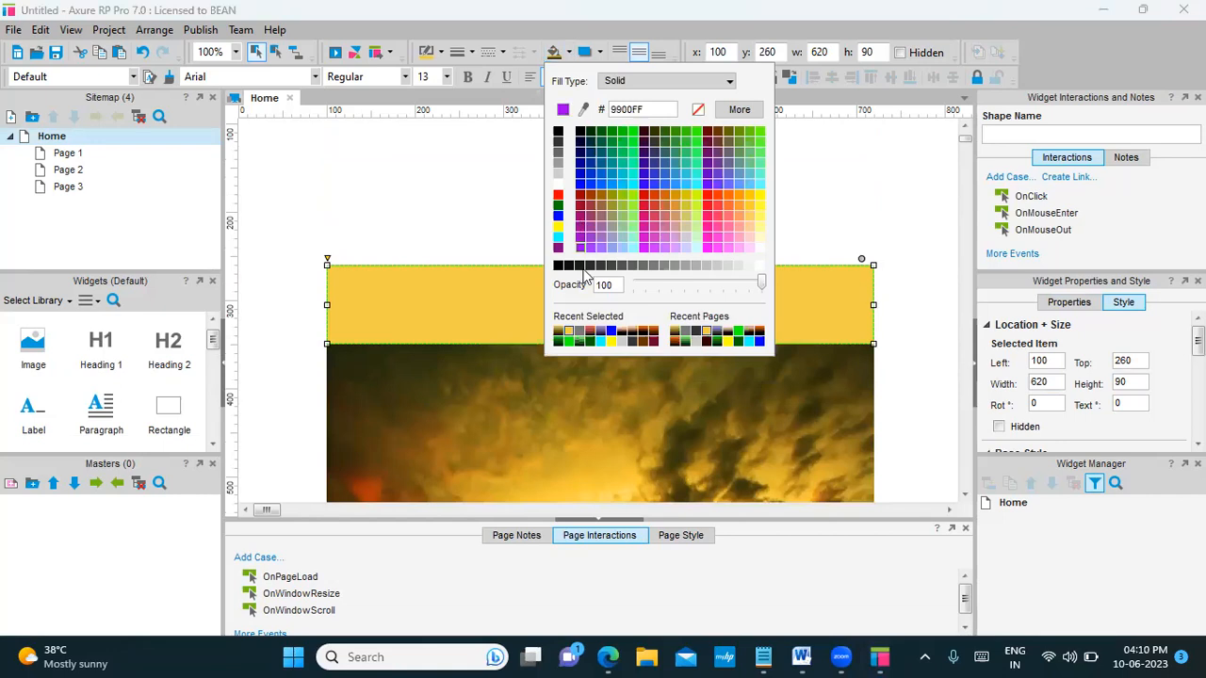
{"action": "left_click", "coordinate": [656, 83]}
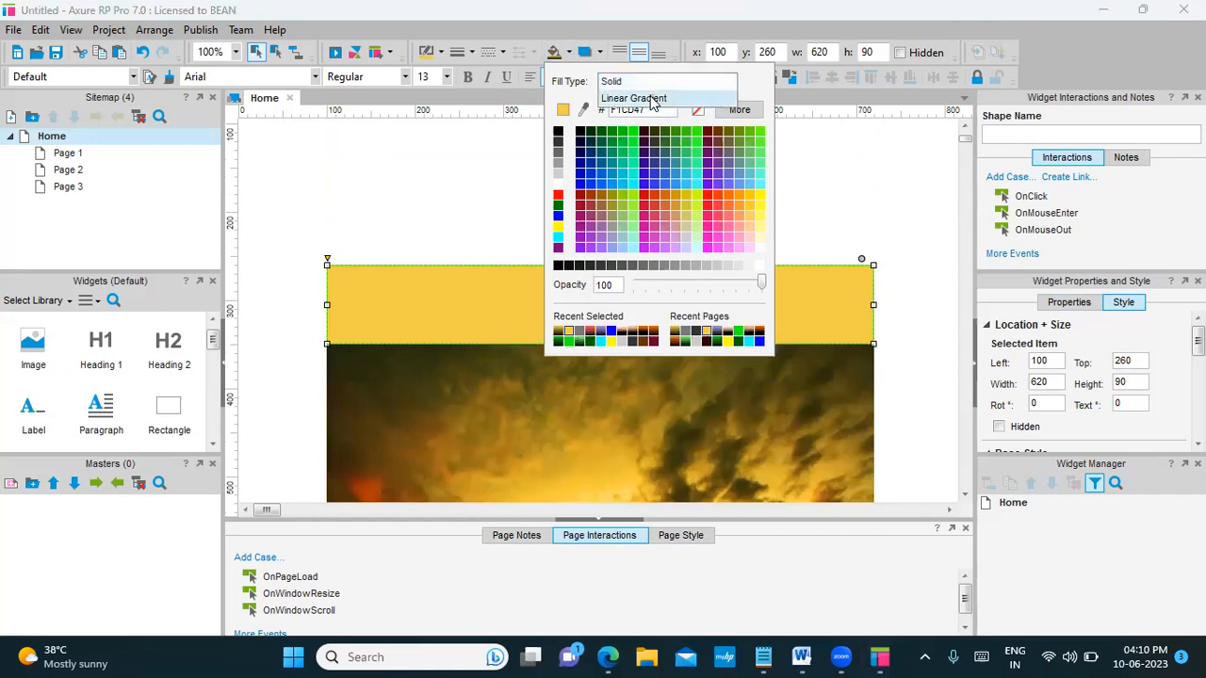
{"action": "left_click", "coordinate": [641, 98]}
{"action": "left_click", "coordinate": [557, 379]}
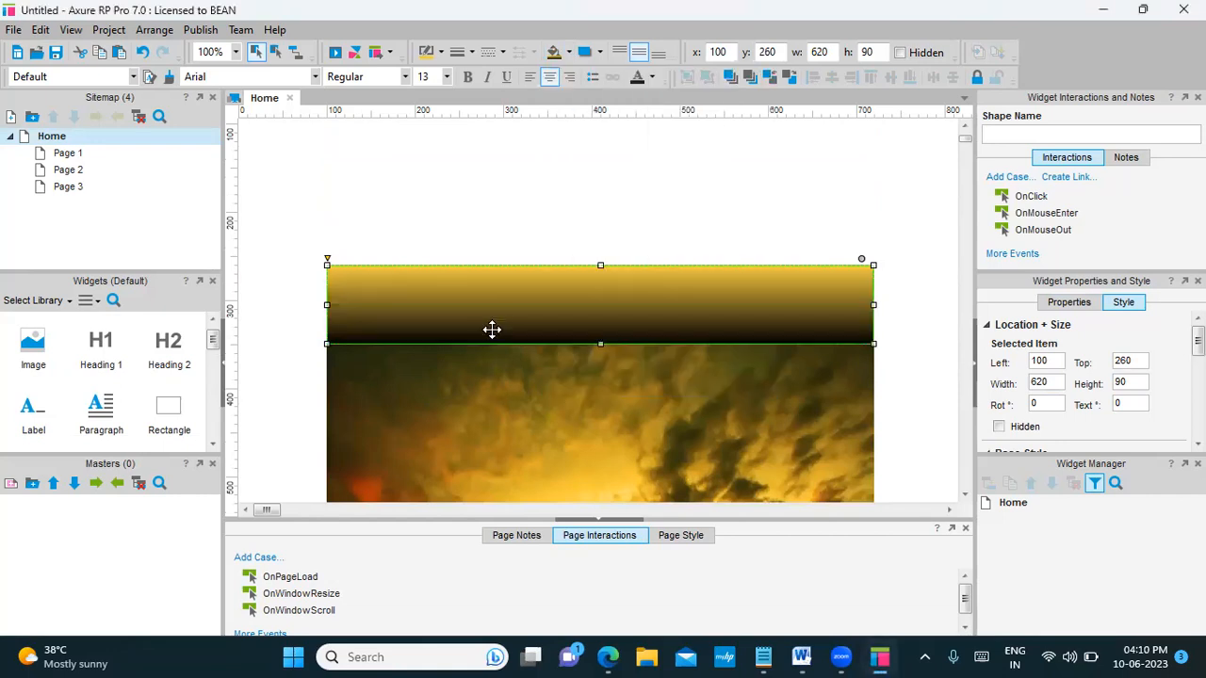
{"action": "scroll", "coordinate": [654, 358], "scroll_direction": "down", "scroll_amount": 3}
{"action": "scroll", "coordinate": [650, 356], "scroll_direction": "up", "scroll_amount": 1}
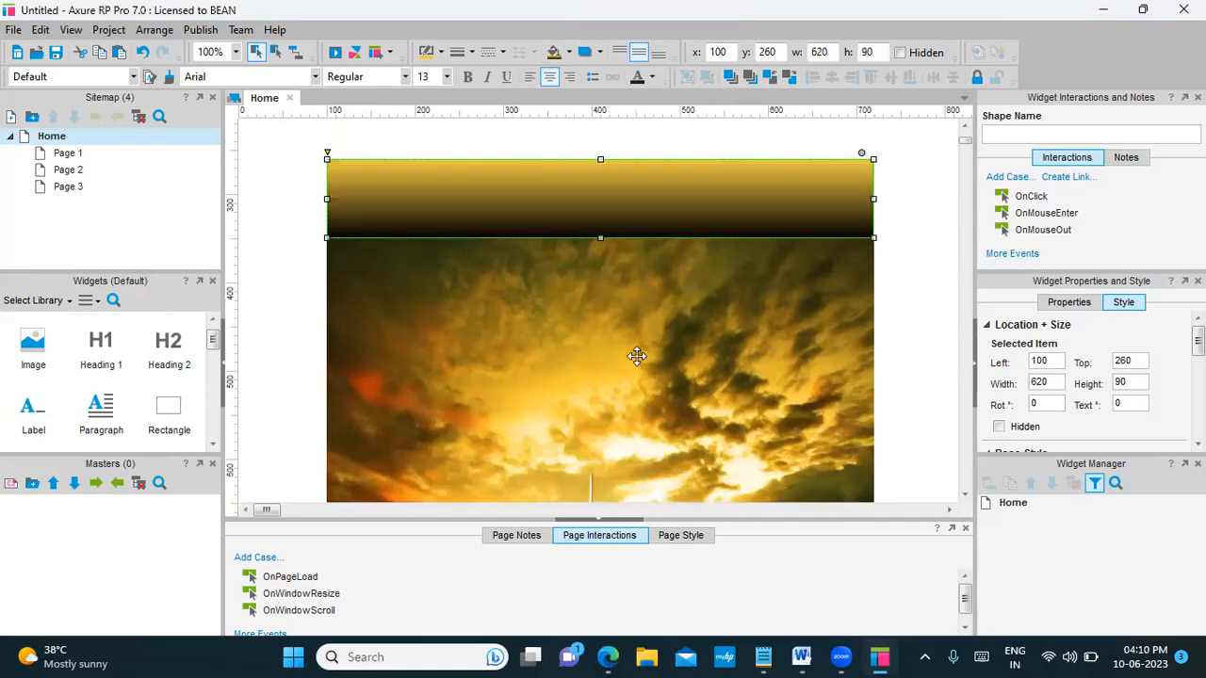
{"action": "scroll", "coordinate": [639, 351], "scroll_direction": "down", "scroll_amount": 4}
{"action": "scroll", "coordinate": [637, 355], "scroll_direction": "down", "scroll_amount": 1}
{"action": "scroll", "coordinate": [637, 355], "scroll_direction": "up", "scroll_amount": 5}
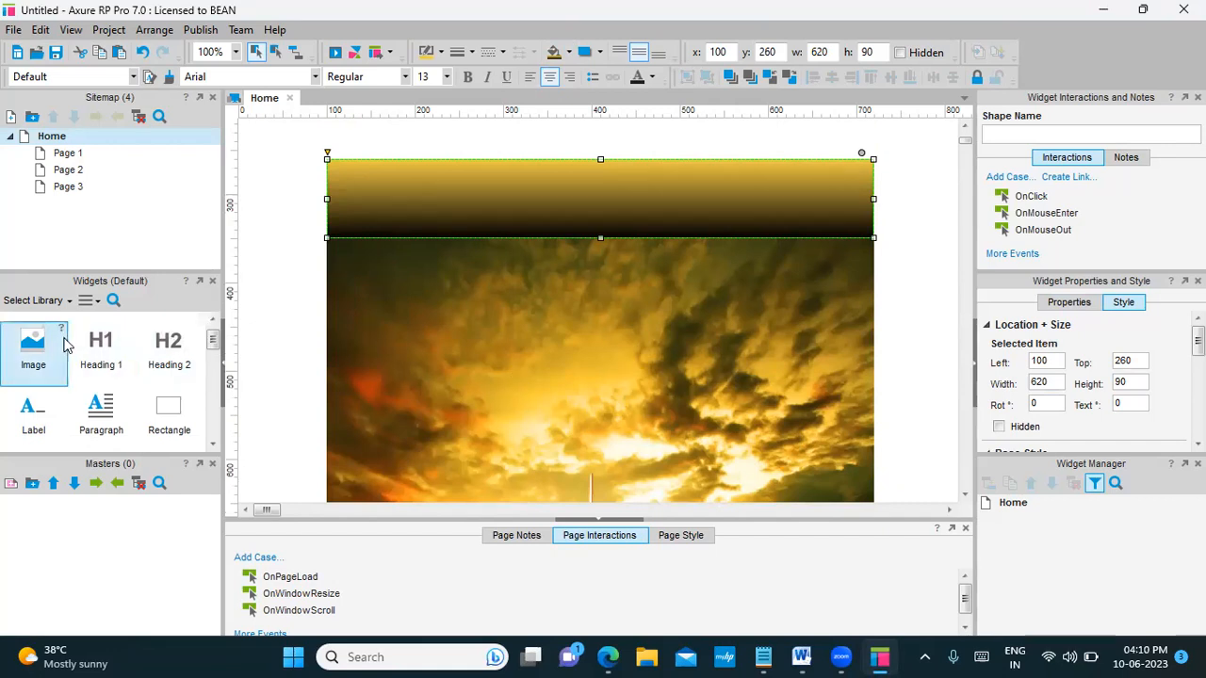
Add an image widget to the header at left 120, top 270, load the download (1) logo, and shrink it to fit inside the header
{"action": "left_click_drag", "start_coordinate": [36, 345], "coordinate": [341, 165]}
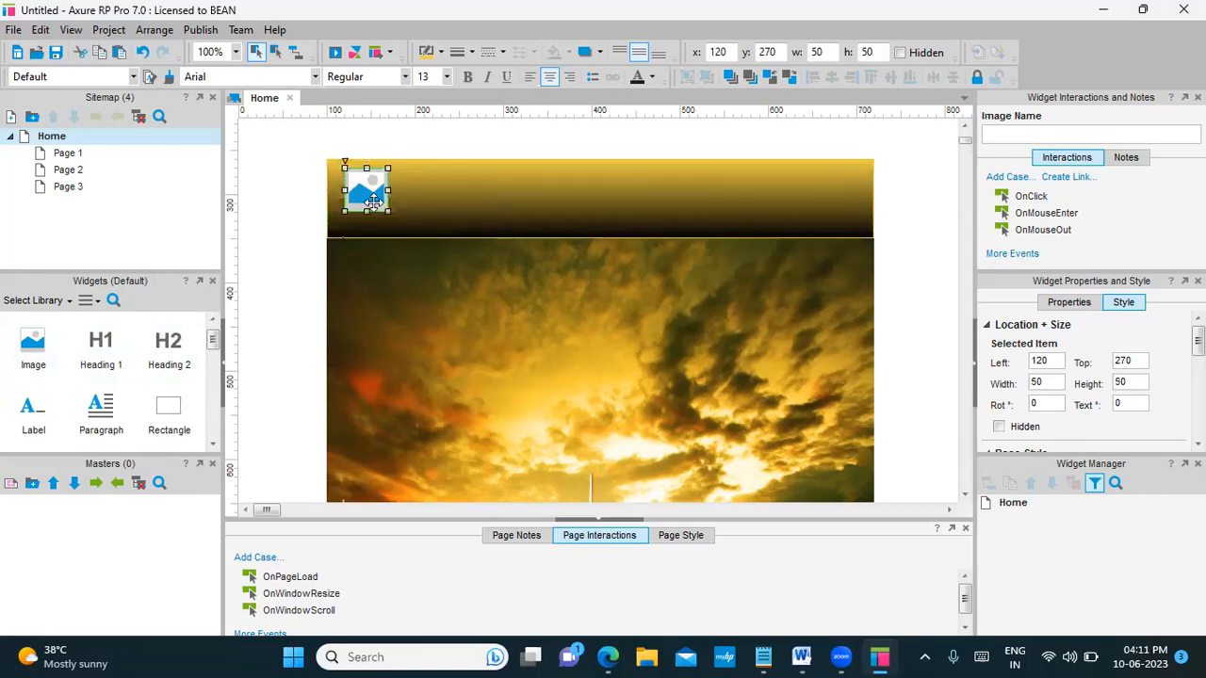
{"action": "double_click", "coordinate": [371, 194]}
{"action": "left_click", "coordinate": [312, 228]}
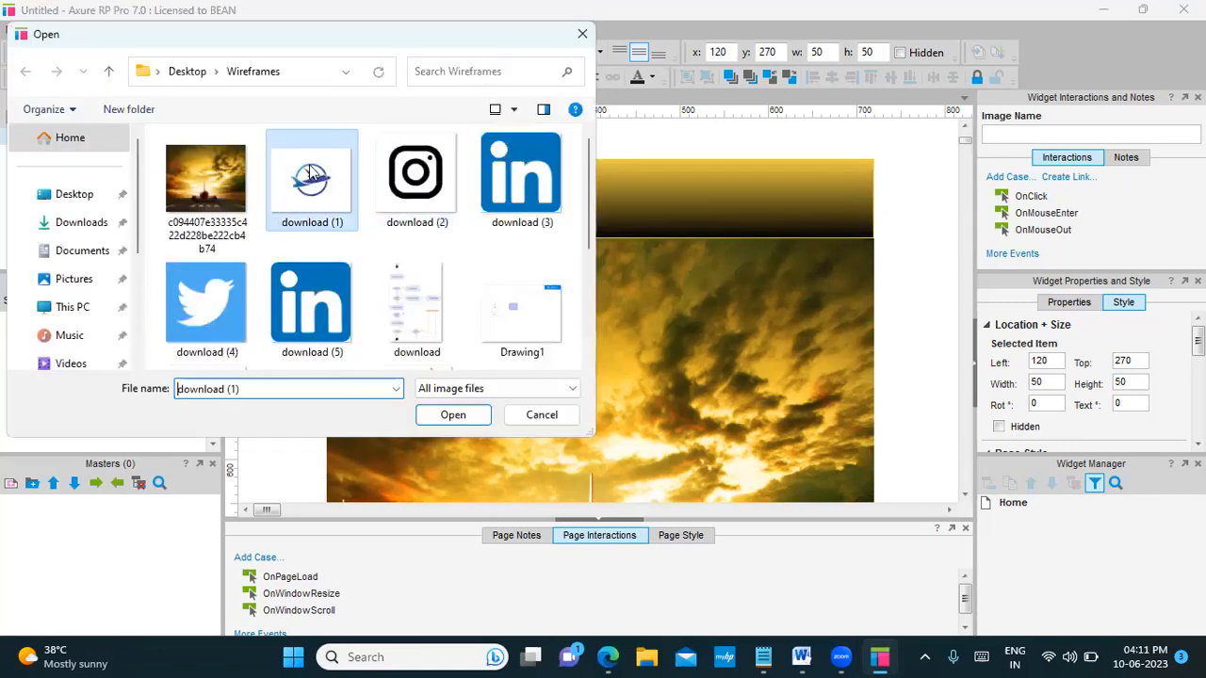
{"action": "left_click", "coordinate": [440, 416]}
{"action": "left_click", "coordinate": [597, 378]}
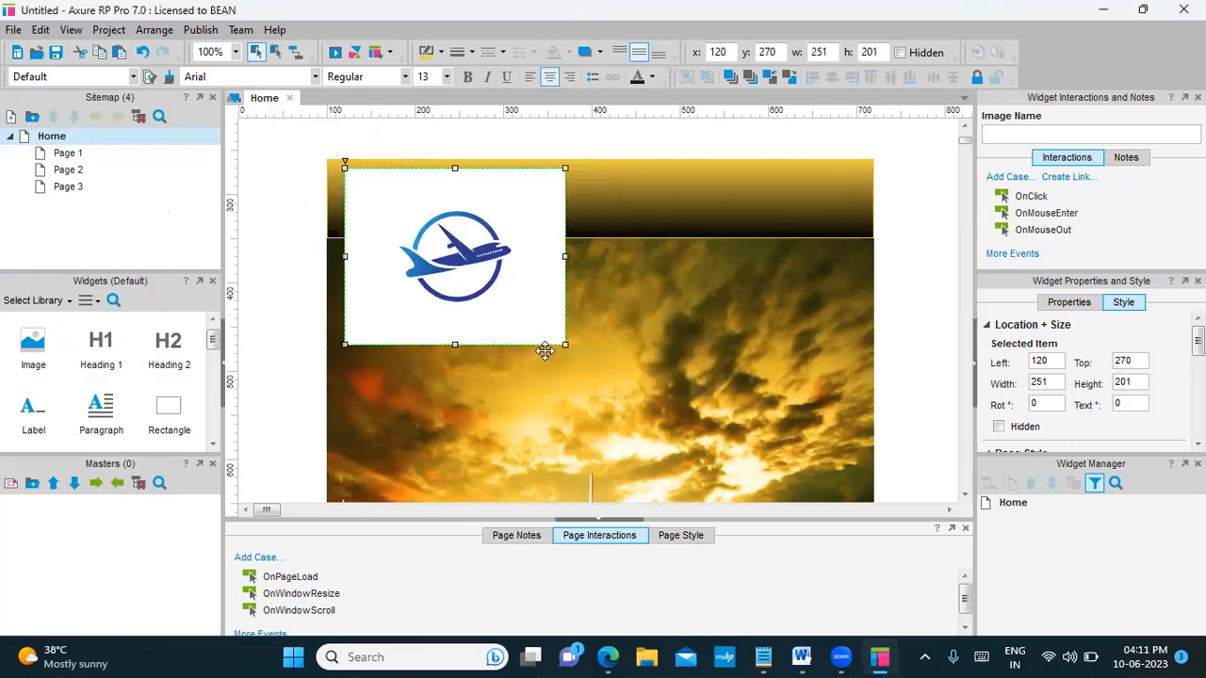
{"action": "left_click_drag", "start_coordinate": [565, 344], "coordinate": [379, 211]}
{"action": "left_click", "coordinate": [415, 211]}
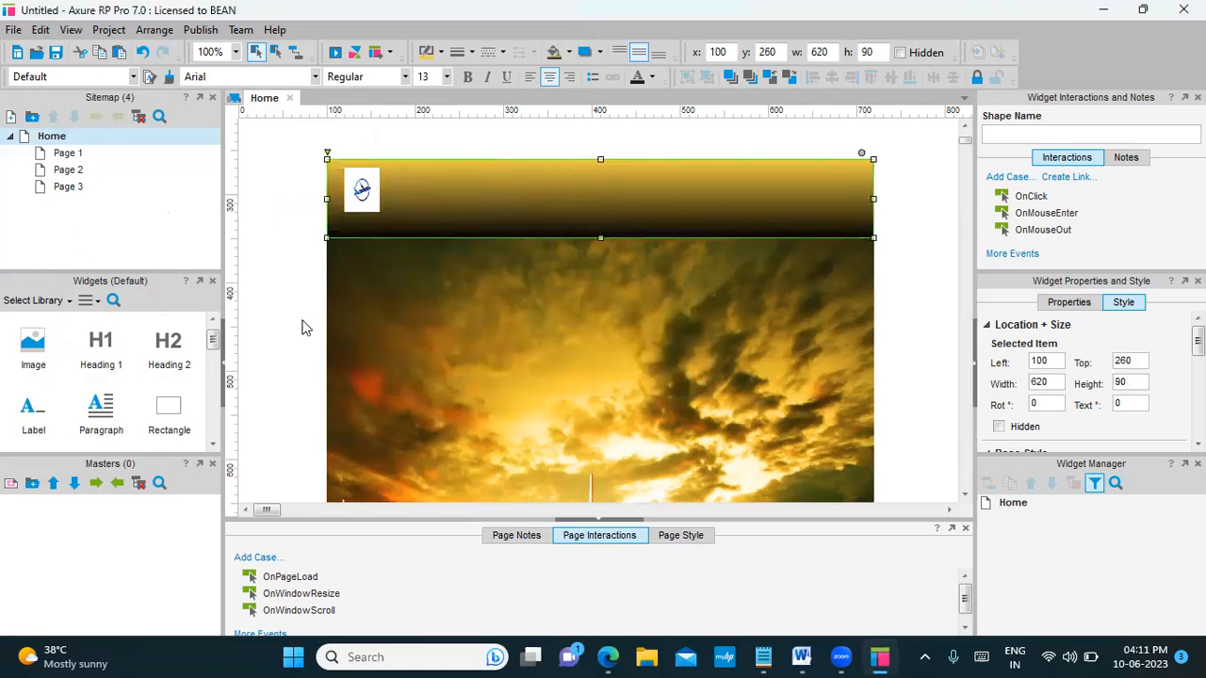
Add a Heading 1 reading "XYZ Airlines" beside the logo in the header, at about left 199, top 276
{"action": "left_click_drag", "start_coordinate": [101, 346], "coordinate": [411, 181]}
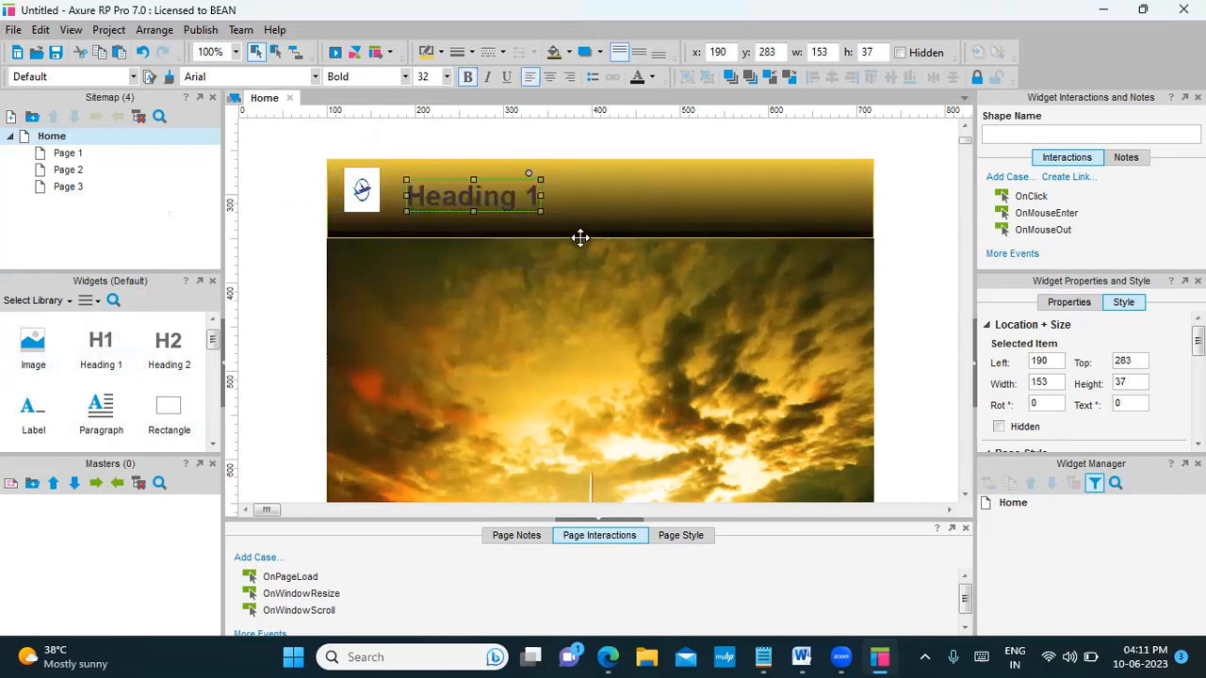
{"action": "type", "text": "XYZ"}
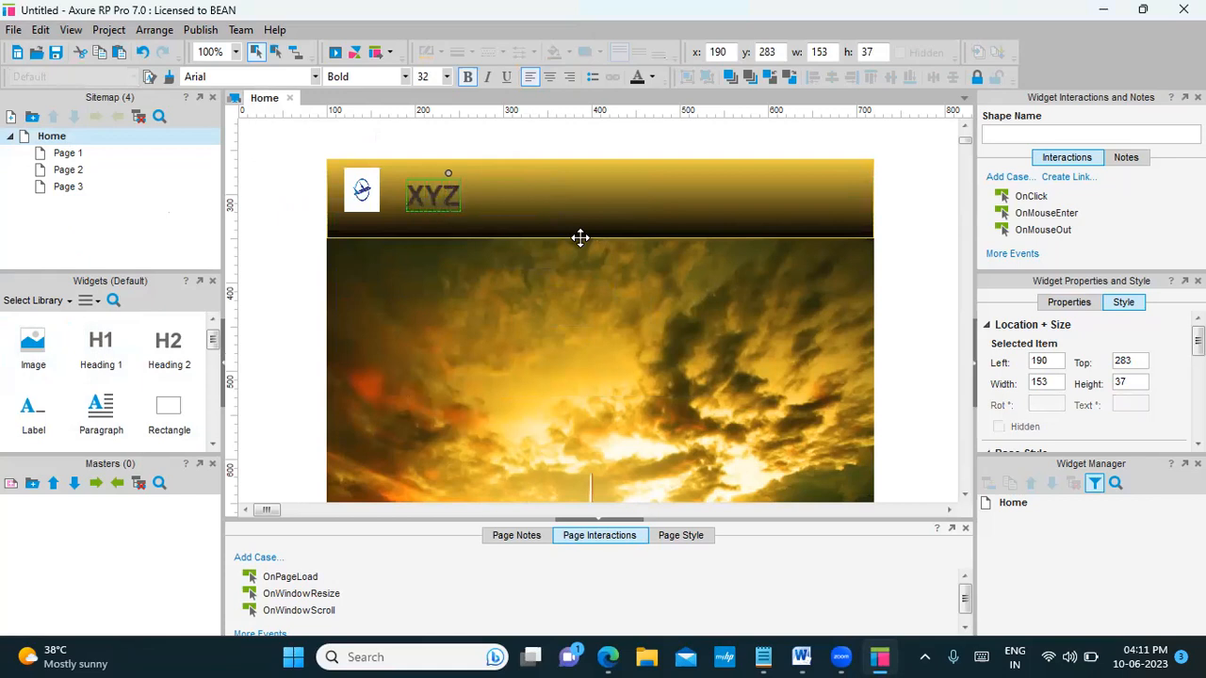
{"action": "type", "text": " Airlines"}
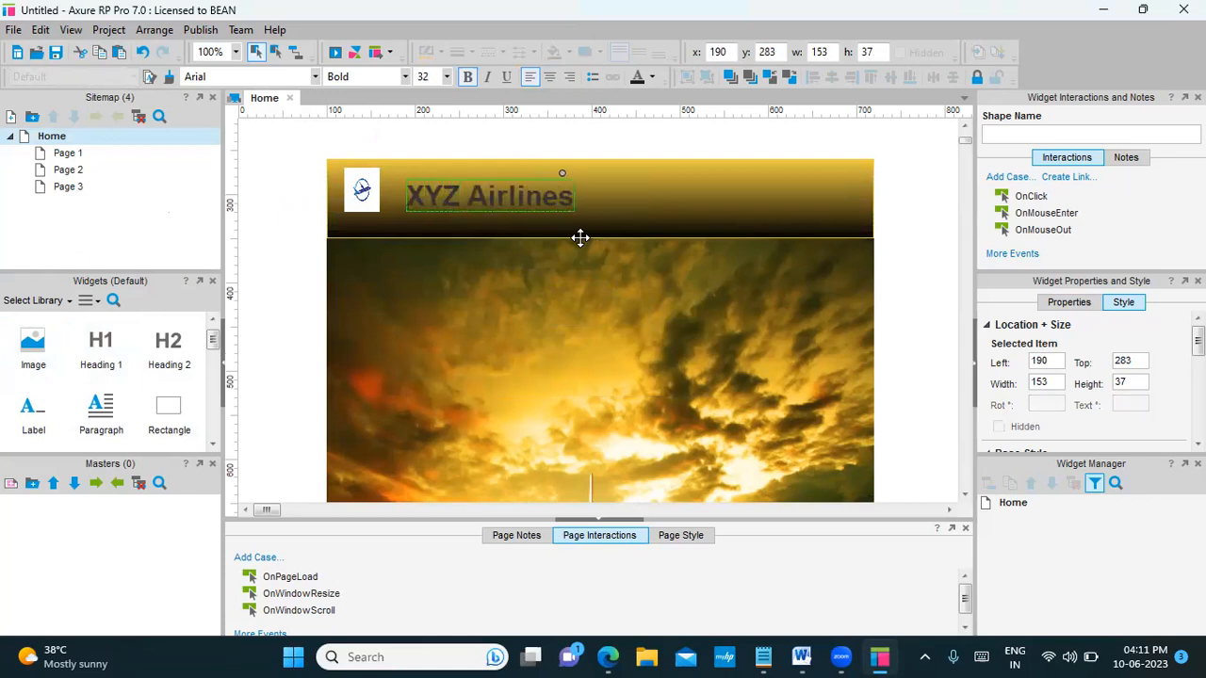
{"action": "left_click", "coordinate": [580, 239]}
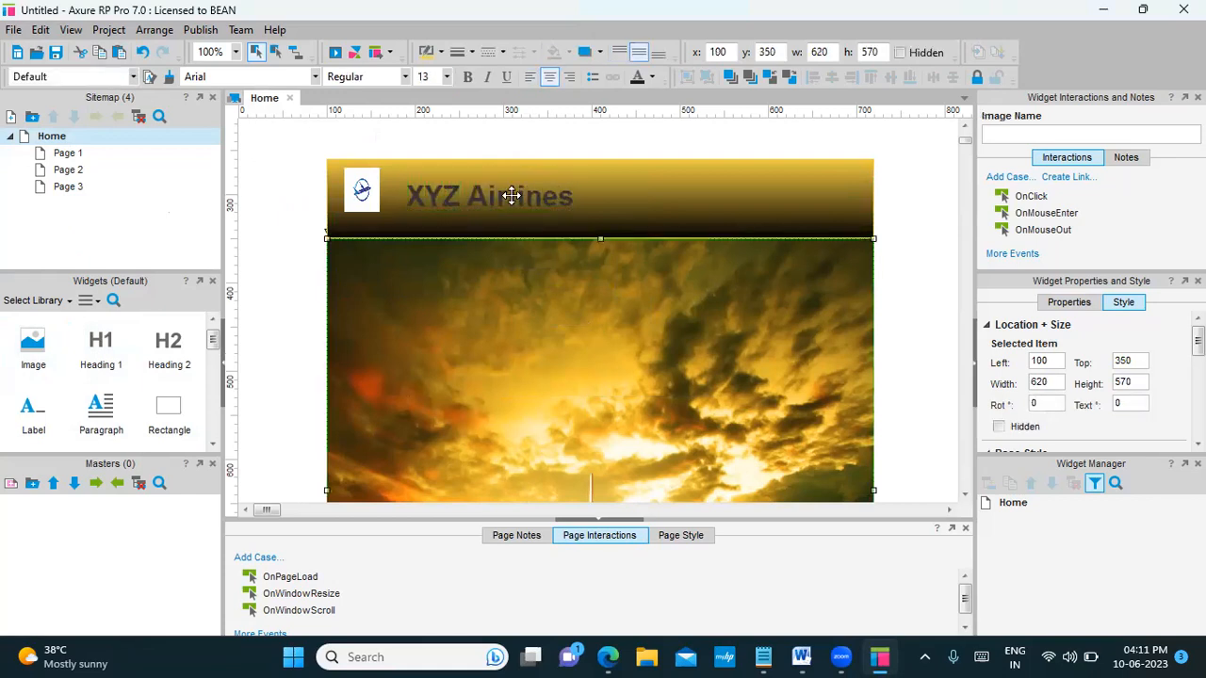
{"action": "left_click_drag", "start_coordinate": [515, 192], "coordinate": [518, 189]}
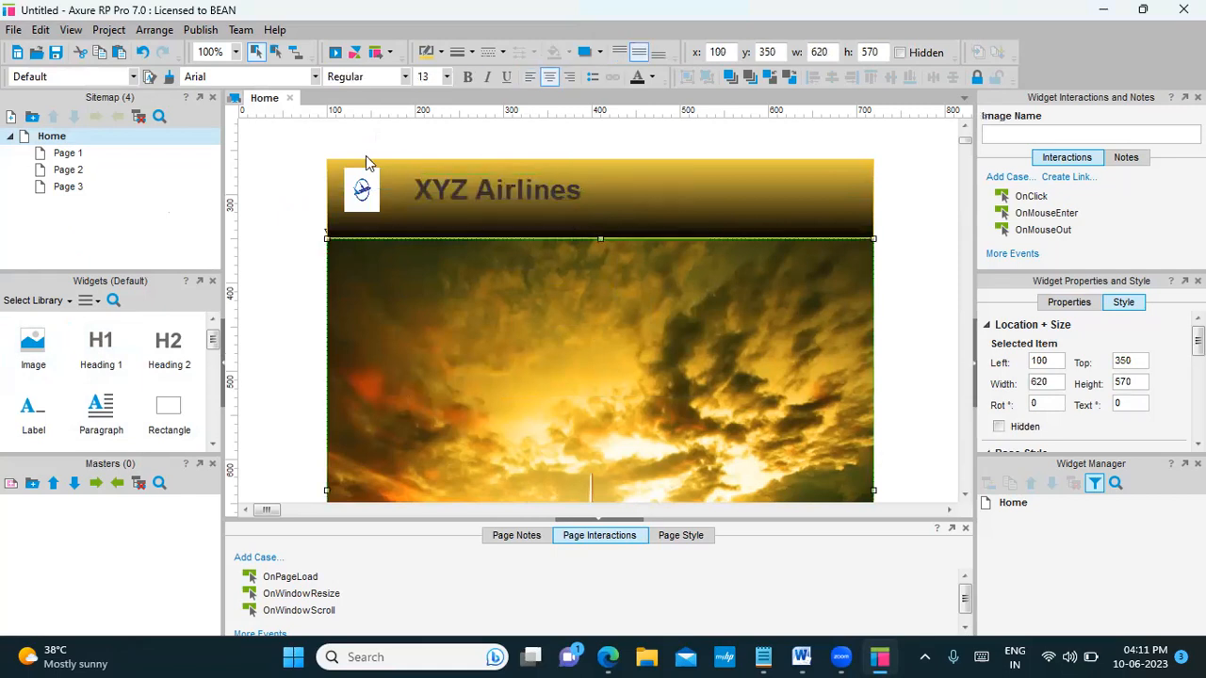
Add a Heading 2 tagline reading "Life is journey..Fly with joy" below the airline name, at about left 310, top 312
{"action": "left_click_drag", "start_coordinate": [177, 340], "coordinate": [513, 204]}
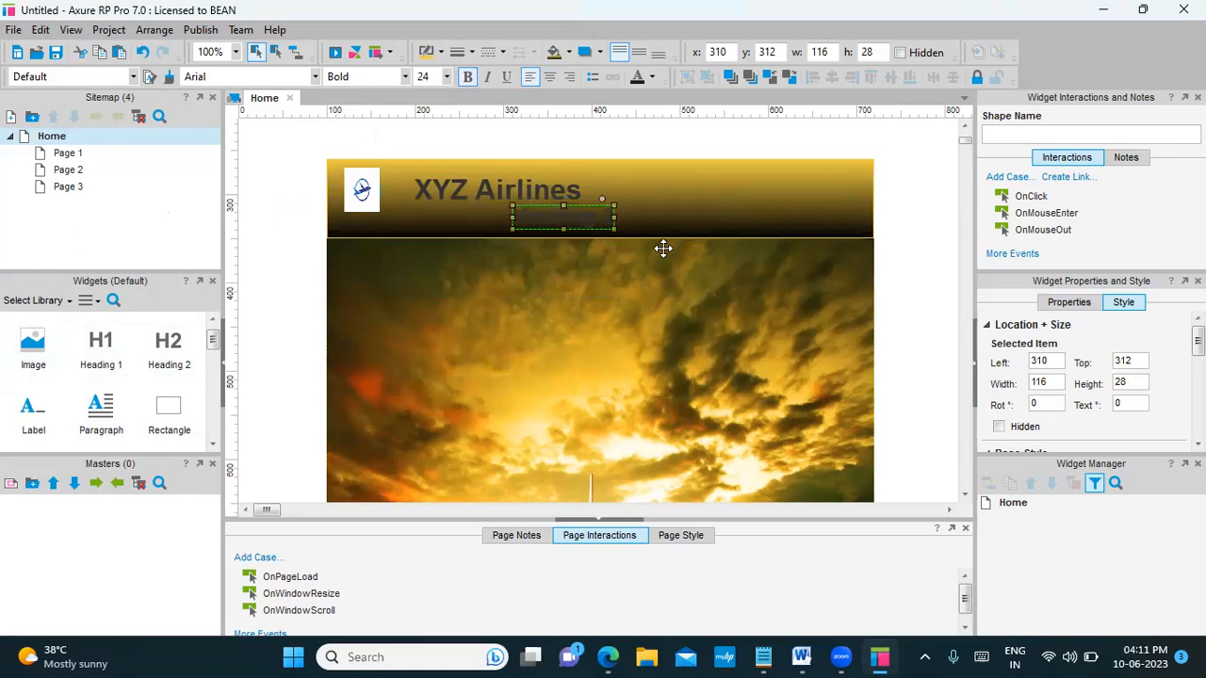
{"action": "type", "text": "Life is"}
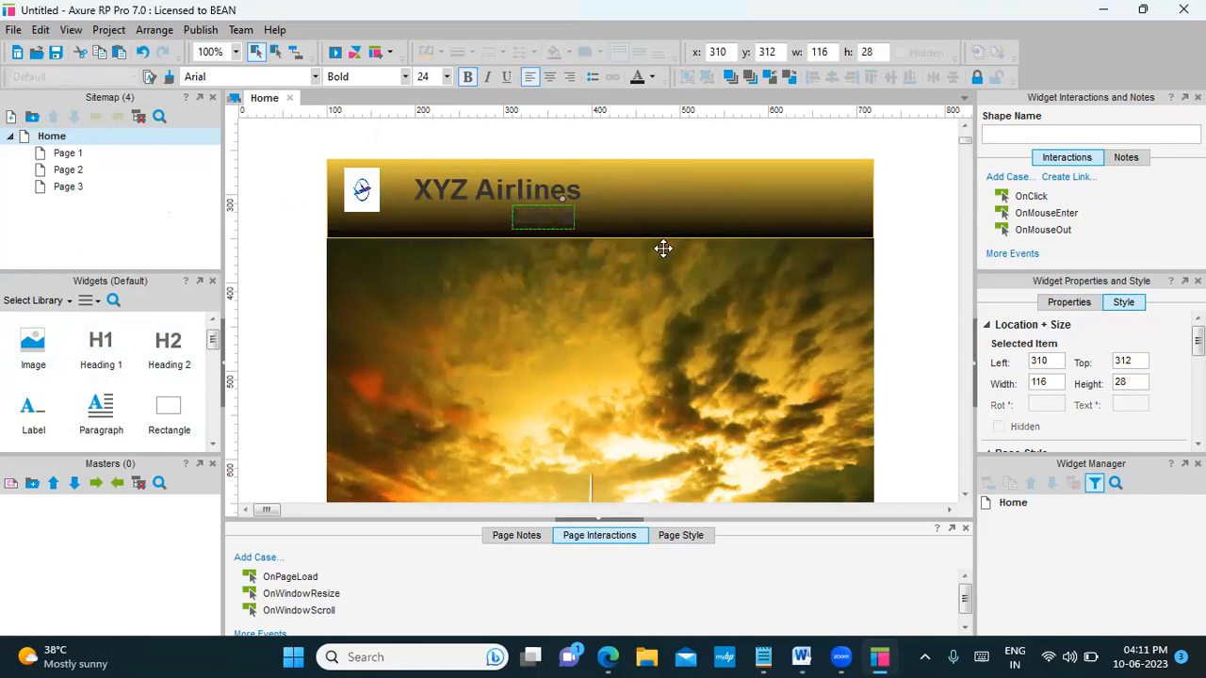
{"action": "type", "text": " journey...y with i"}
{"action": "left_click", "coordinate": [635, 245]}
Set the text color of the "Life is journey..Fly with joy" tagline to white
{"action": "left_click", "coordinate": [630, 216]}
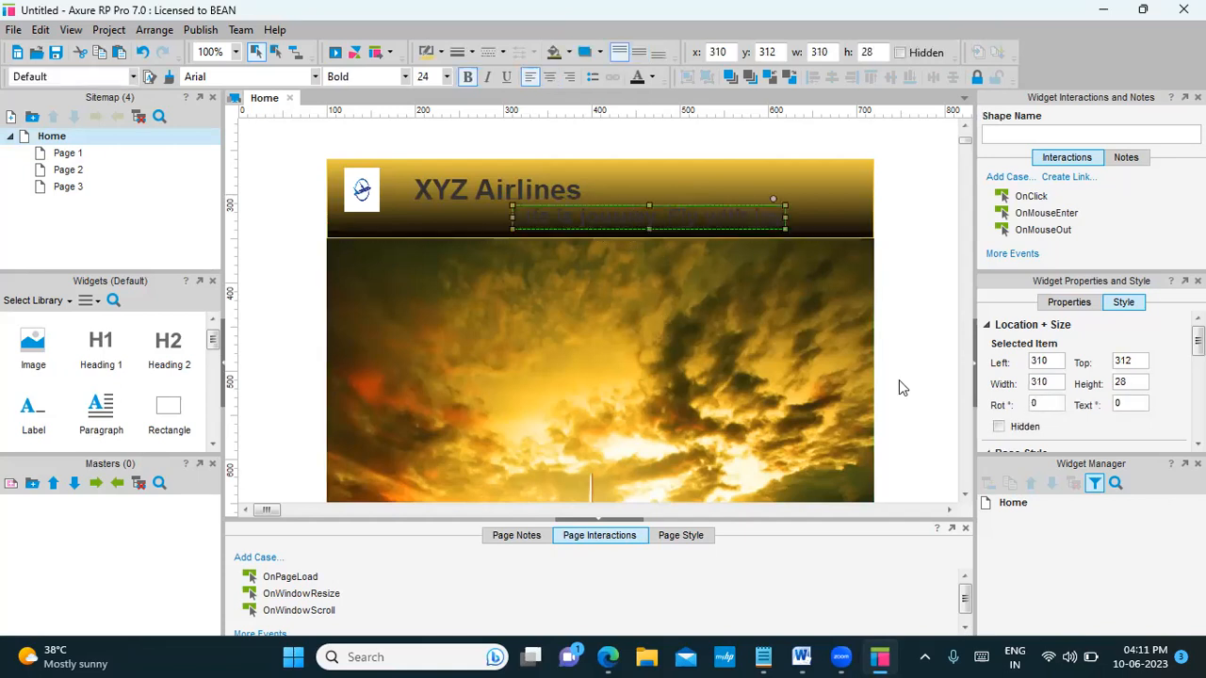
{"action": "left_click", "coordinate": [1123, 303]}
{"action": "scroll", "coordinate": [1107, 382], "scroll_direction": "down", "scroll_amount": 5}
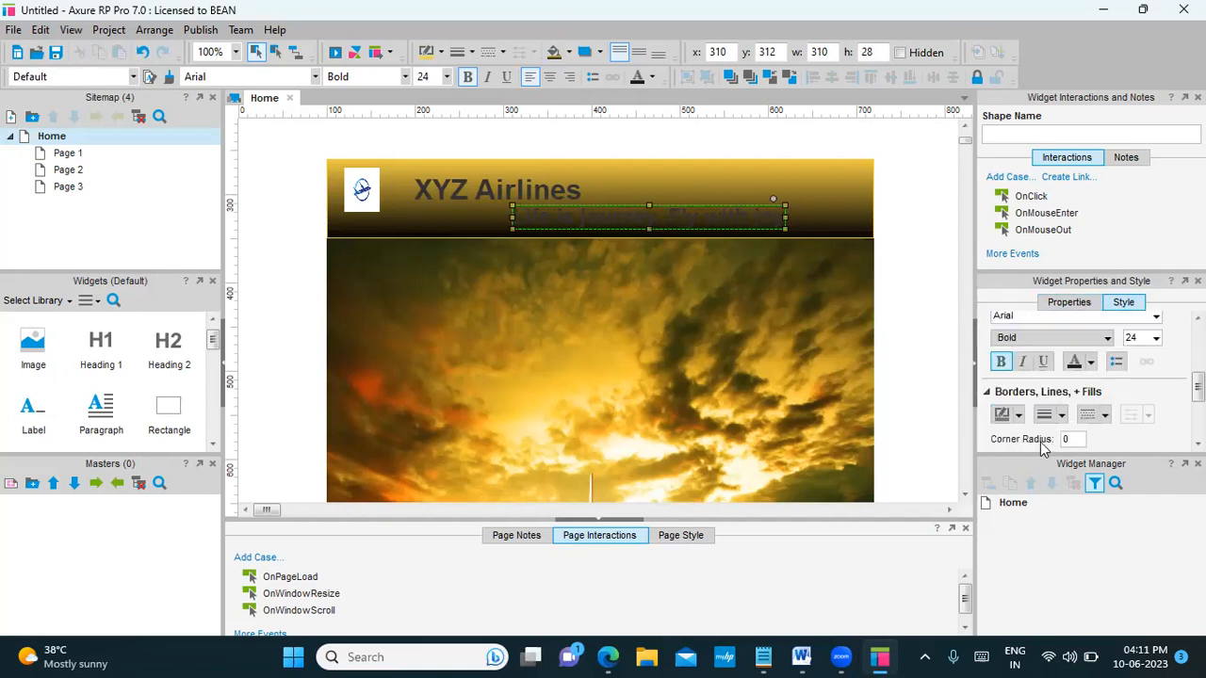
{"action": "left_click", "coordinate": [1091, 362]}
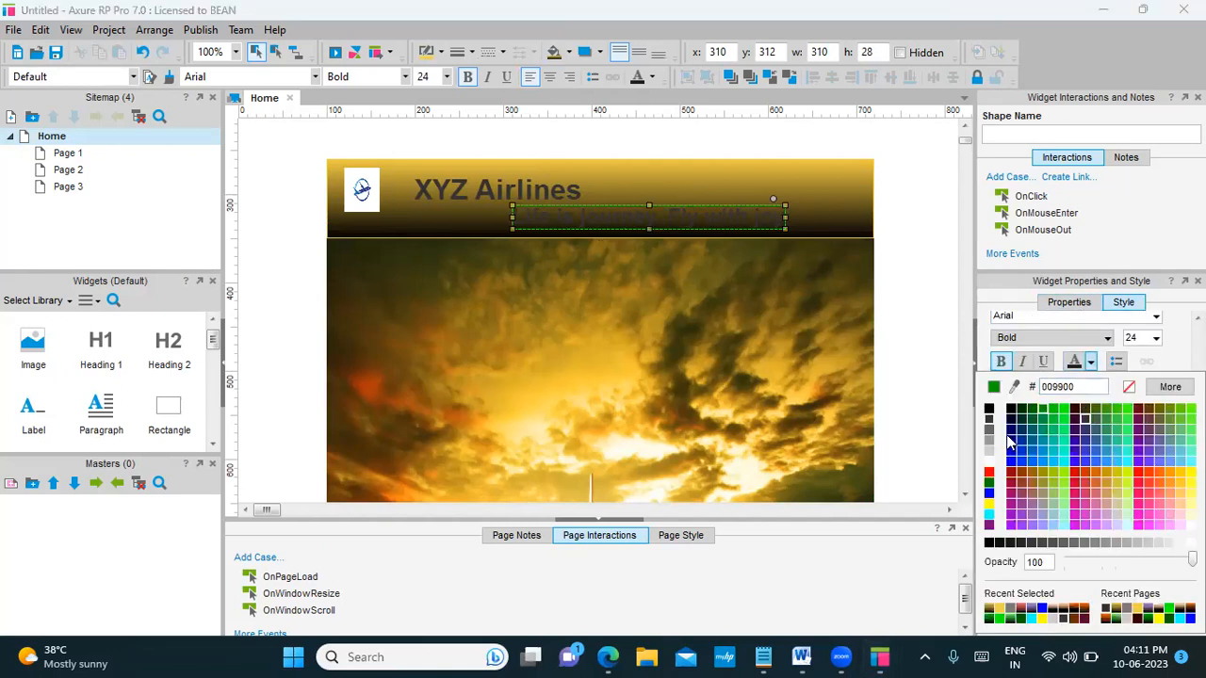
{"action": "left_click", "coordinate": [988, 461]}
{"action": "left_click", "coordinate": [735, 383]}
Apply the same white text color to the "XYZ Airlines" heading
{"action": "left_click", "coordinate": [506, 194]}
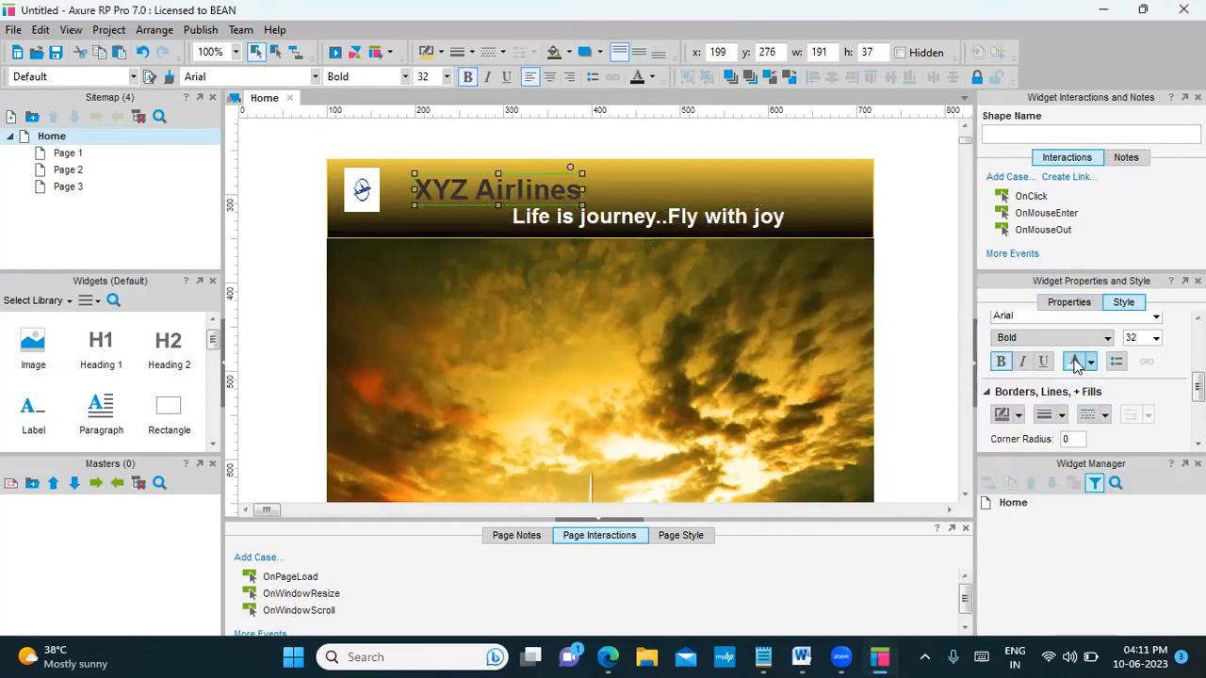
{"action": "left_click", "coordinate": [1076, 363]}
{"action": "left_click", "coordinate": [720, 273]}
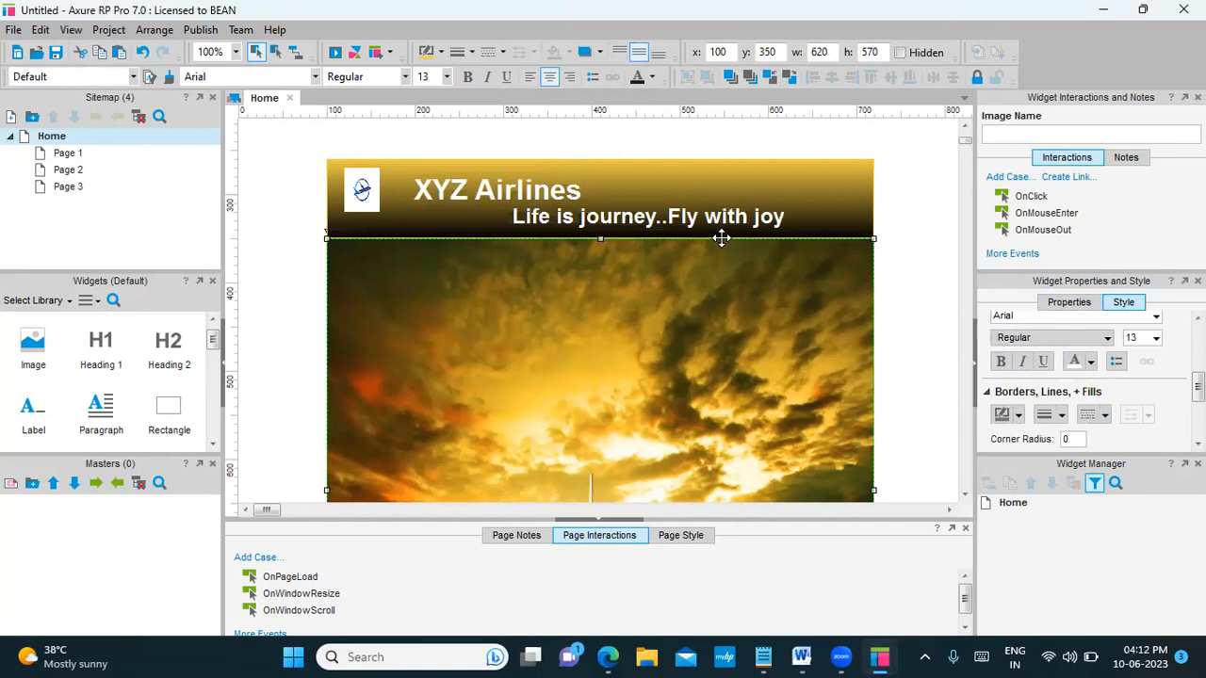
Add a text field reading "Signup" at the header's upper right, at left 580, top 270
{"action": "scroll", "coordinate": [28, 368], "scroll_direction": "down", "scroll_amount": 3}
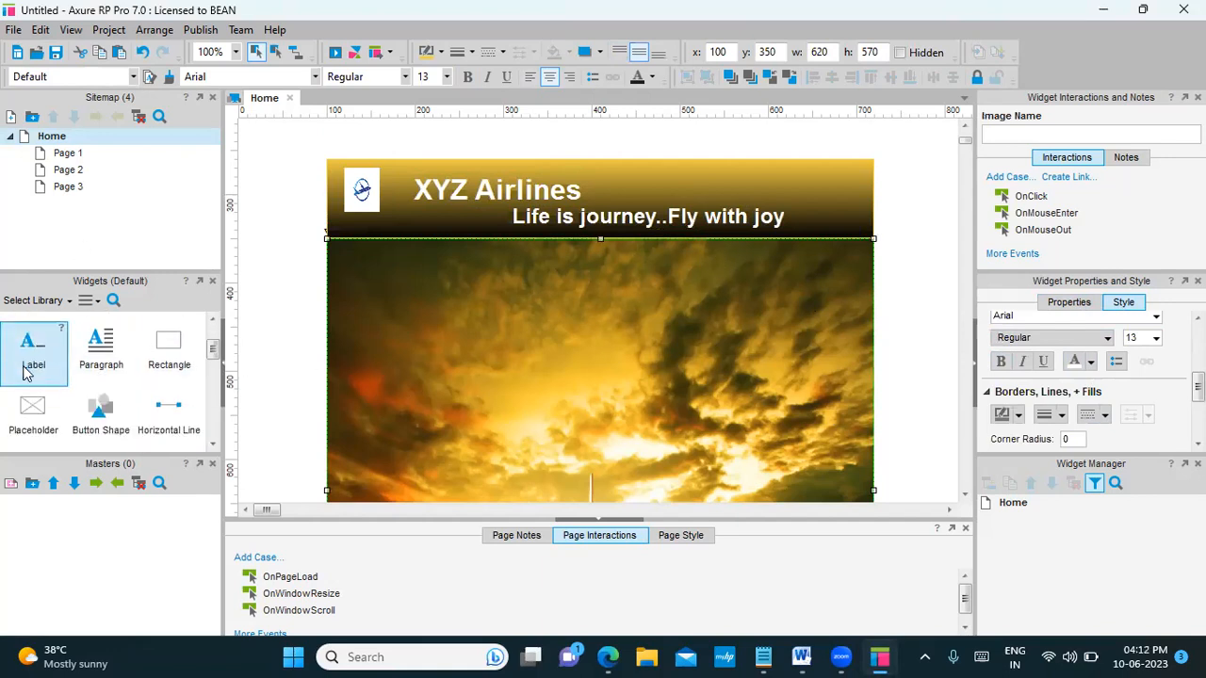
{"action": "scroll", "coordinate": [28, 372], "scroll_direction": "down", "scroll_amount": 5}
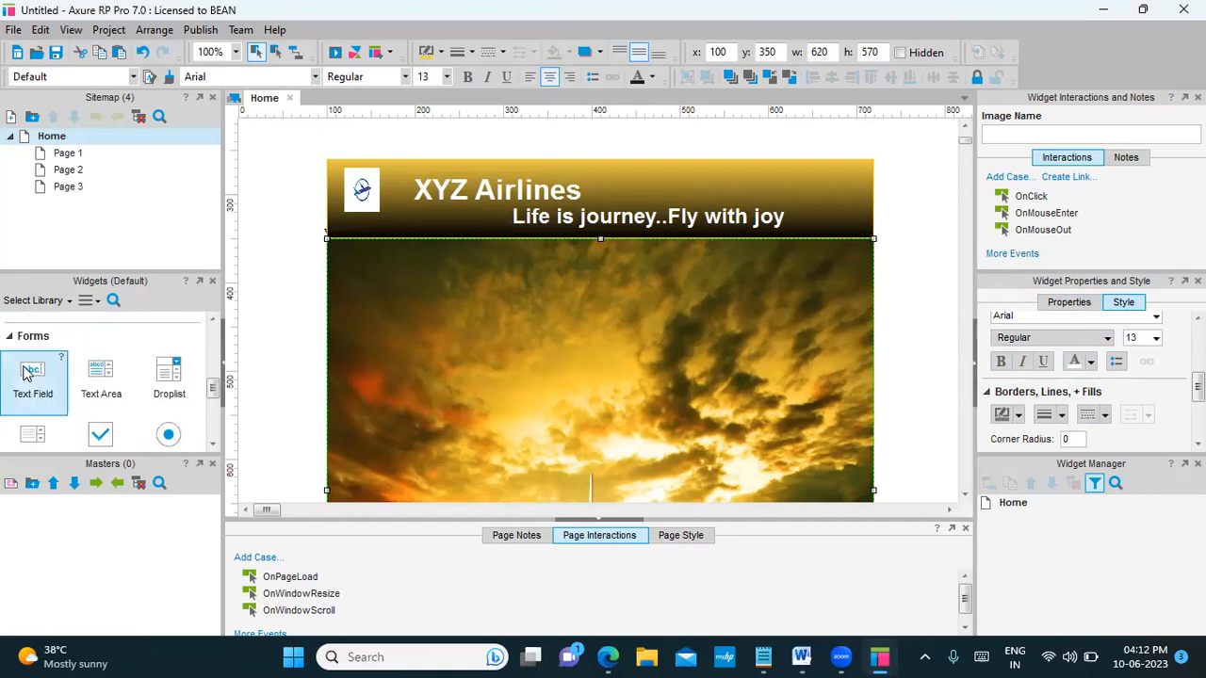
{"action": "left_click_drag", "start_coordinate": [45, 375], "coordinate": [805, 185]}
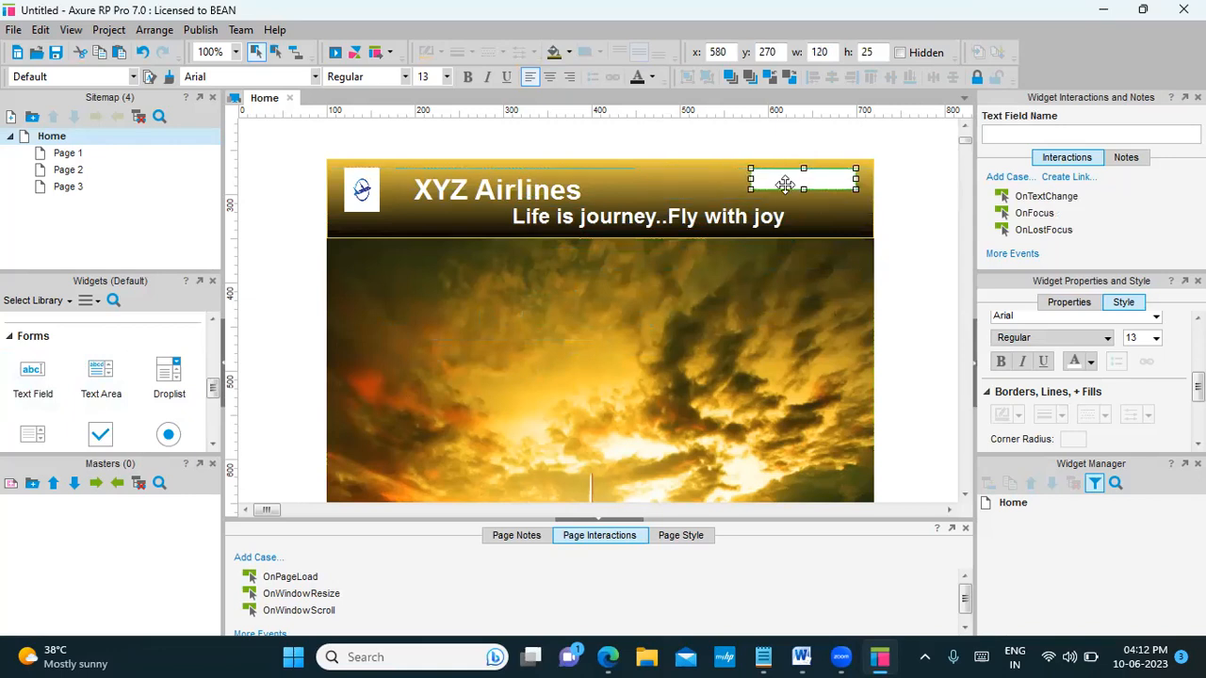
{"action": "double_click", "coordinate": [785, 184]}
{"action": "type", "text": "Signup"}
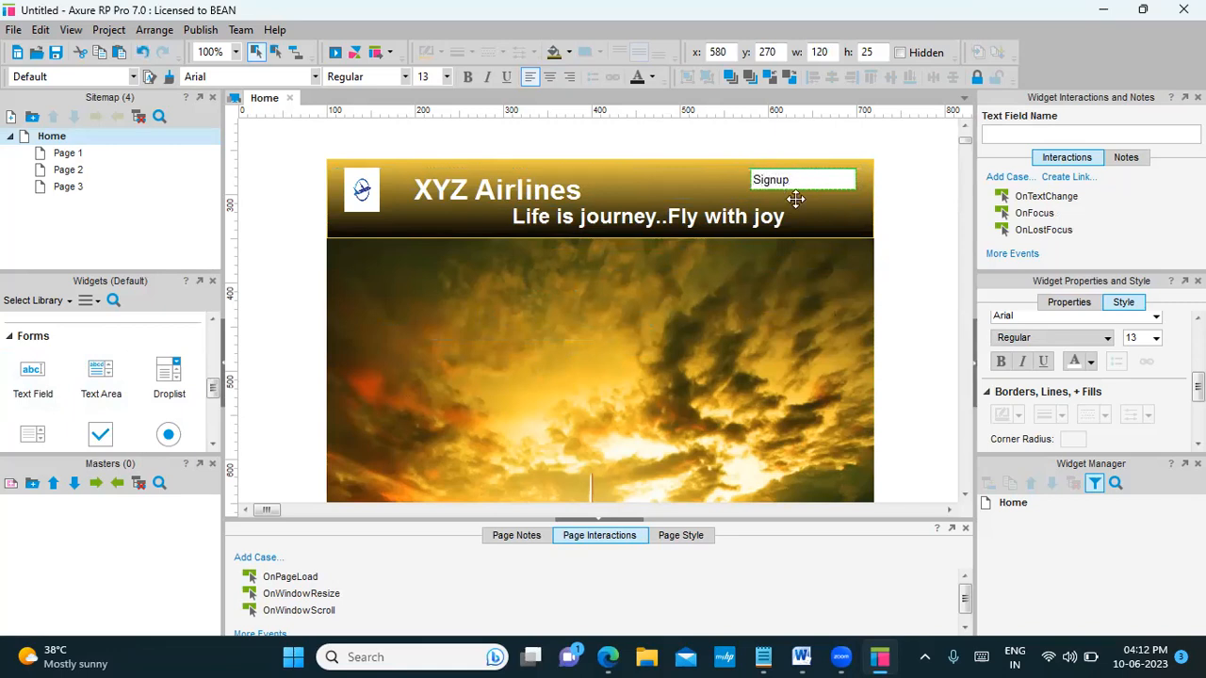
{"action": "left_click", "coordinate": [781, 274]}
Duplicate the Signup text field and place the copy beside it at left 450, top 270
{"action": "left_click", "coordinate": [788, 180]}
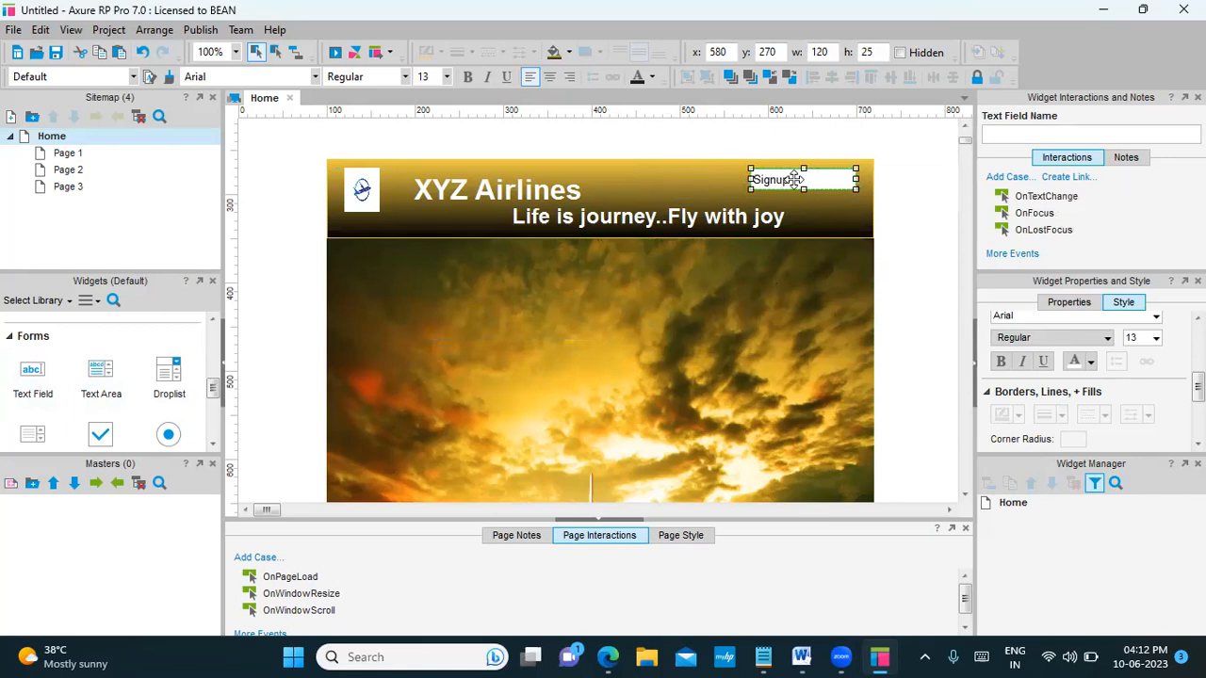
{"action": "left_click_drag", "start_coordinate": [795, 179], "coordinate": [674, 181]}
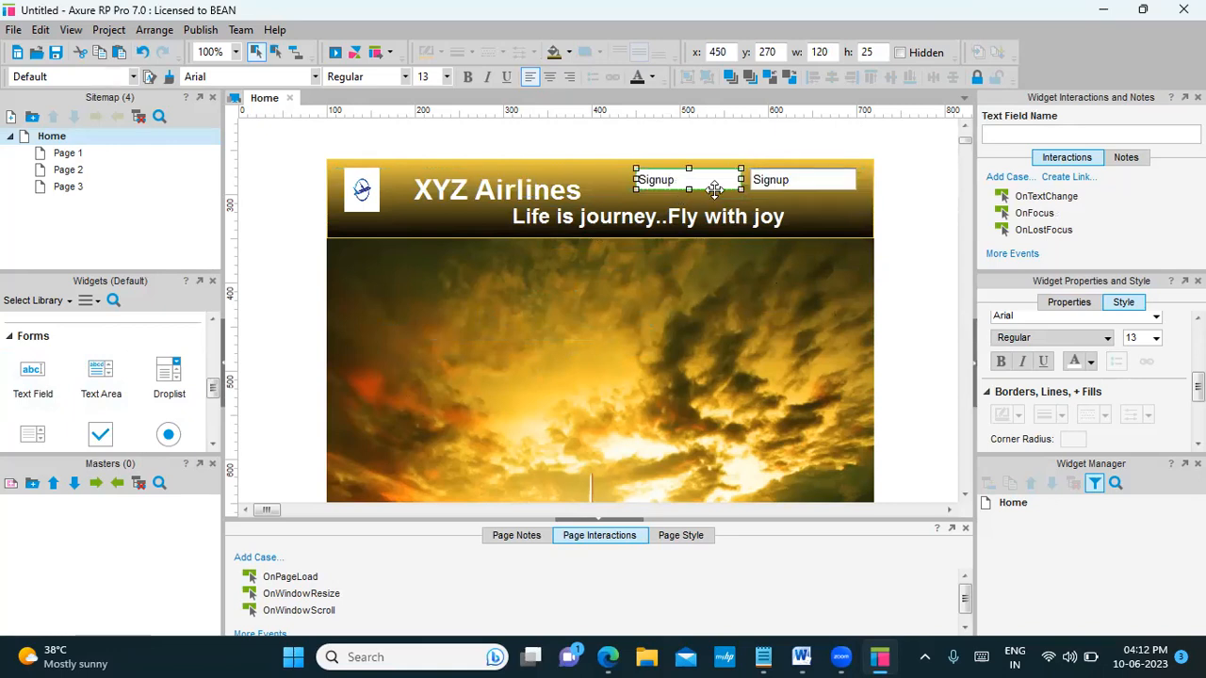
Replace the duplicated Signup text field with a droplist at left 440, top 270, about 130 wide and 22 high
{"action": "key", "text": "Delete"}
{"action": "left_click_drag", "start_coordinate": [172, 373], "coordinate": [569, 185]}
{"action": "left_click_drag", "start_coordinate": [740, 179], "coordinate": [687, 206]}
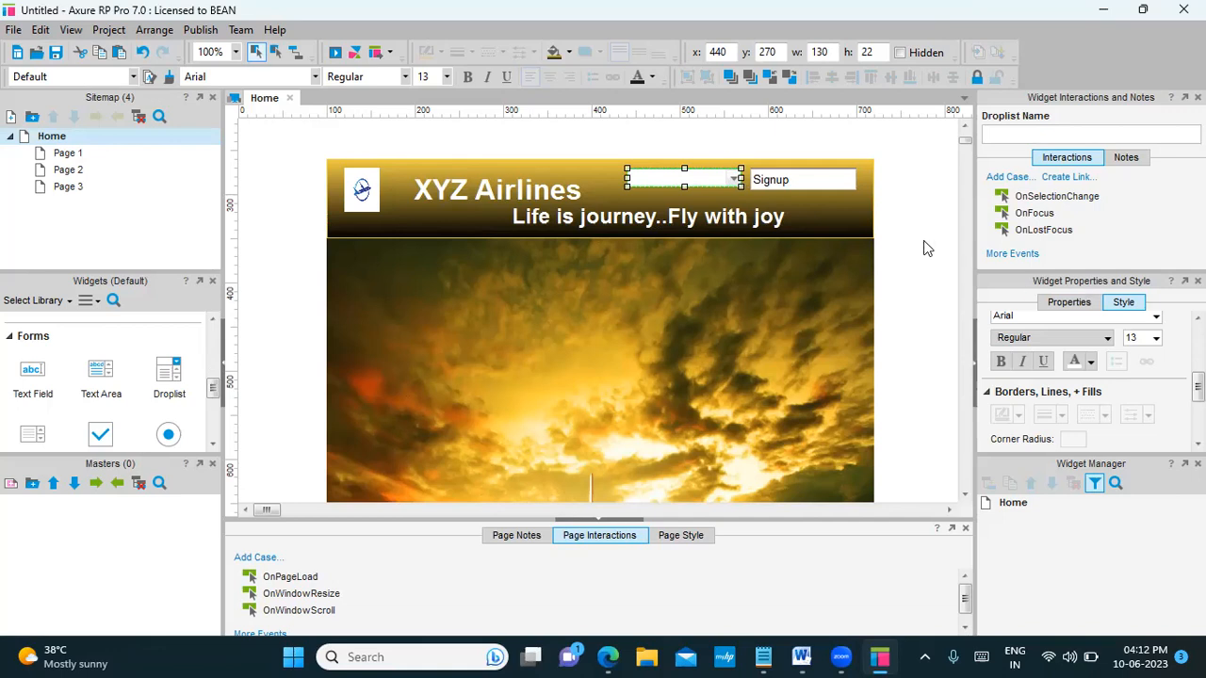
Add "English" as the first list item of the header droplist
{"action": "left_click", "coordinate": [1065, 301]}
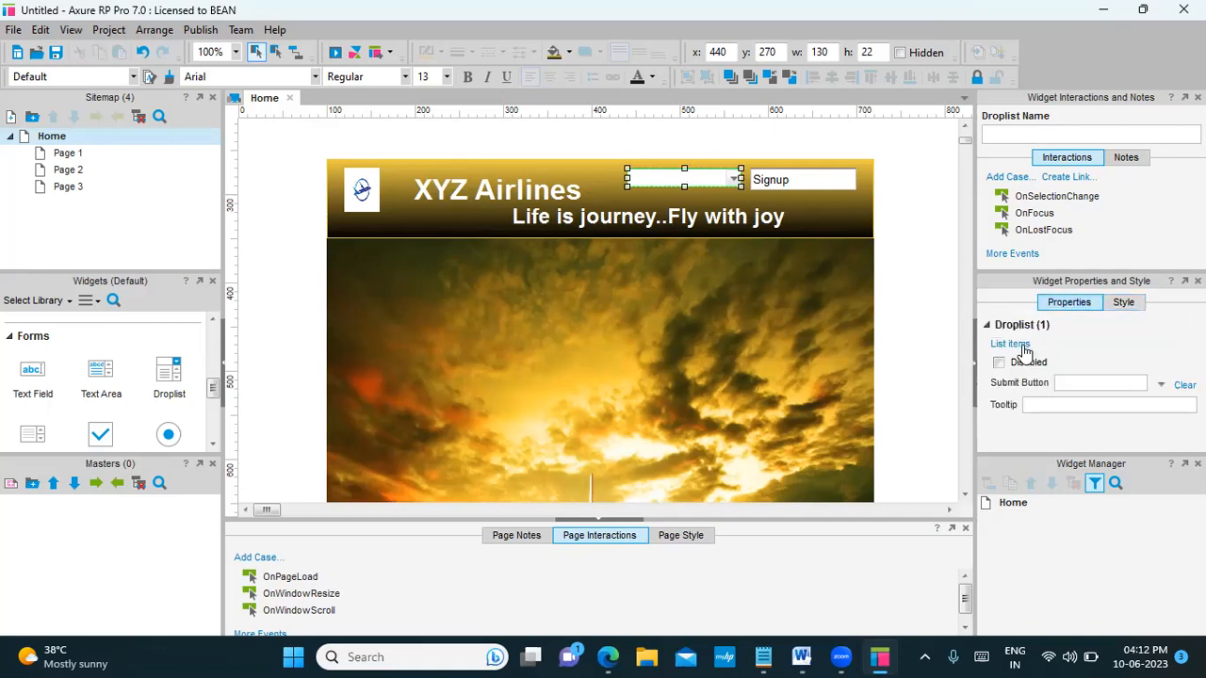
{"action": "left_click", "coordinate": [1010, 343]}
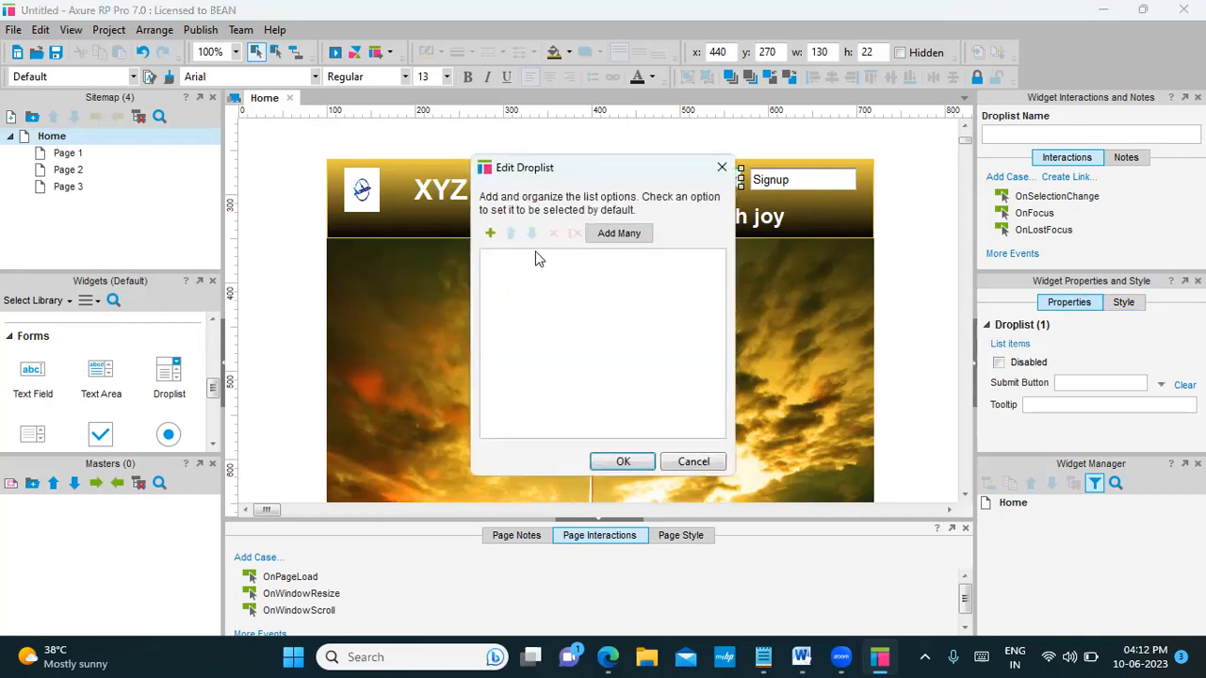
{"action": "left_click", "coordinate": [490, 233]}
{"action": "type", "text": "Engli"}
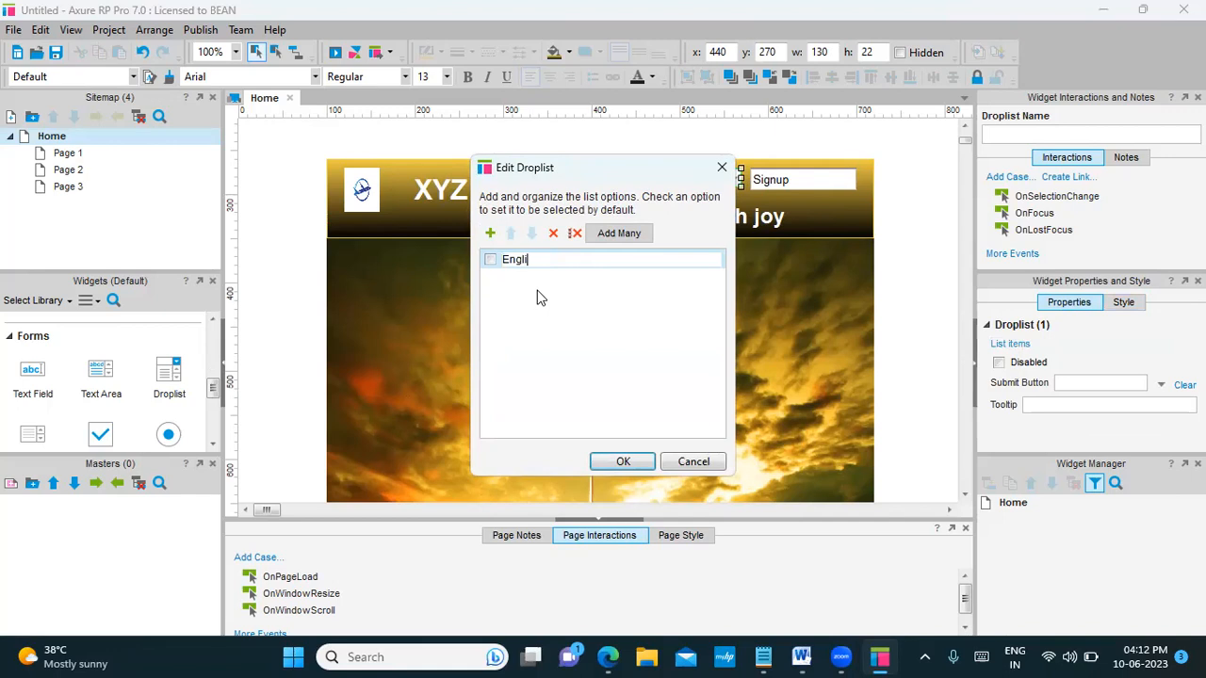
{"action": "left_click", "coordinate": [623, 461]}
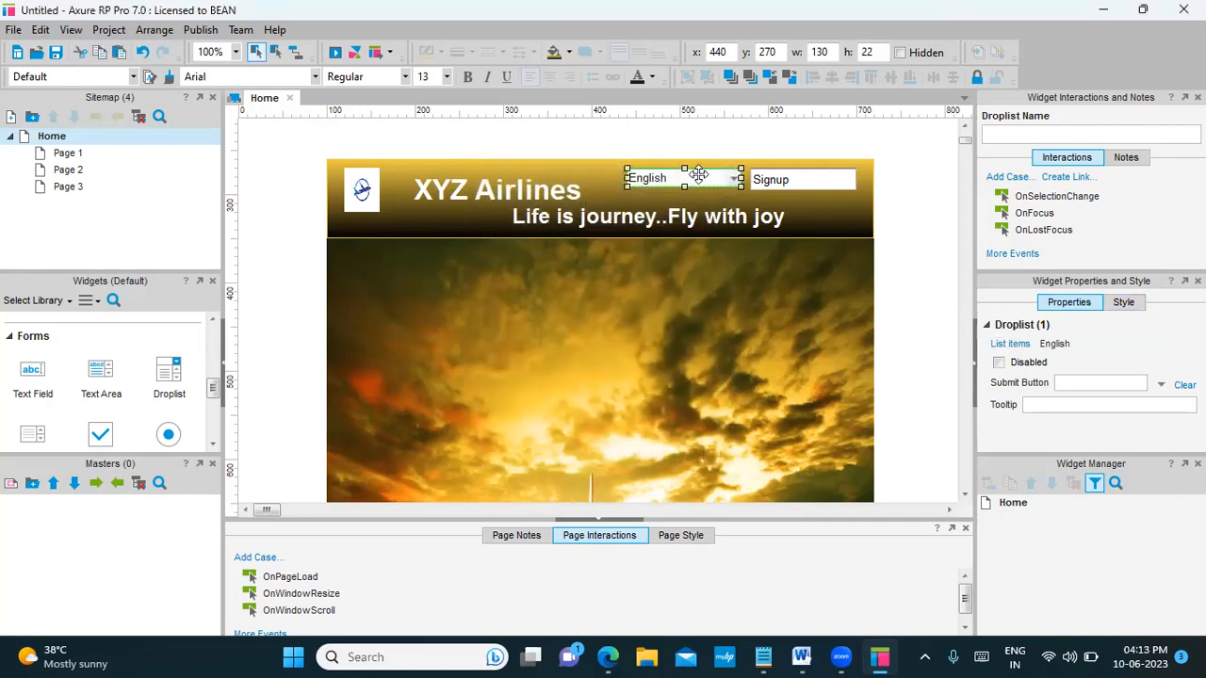
Add Spanish, Arabic and French to the header droplist's items and make English the default selection
{"action": "left_click", "coordinate": [1012, 344]}
{"action": "left_click", "coordinate": [489, 234]}
{"action": "type", "text": "Spanish"}
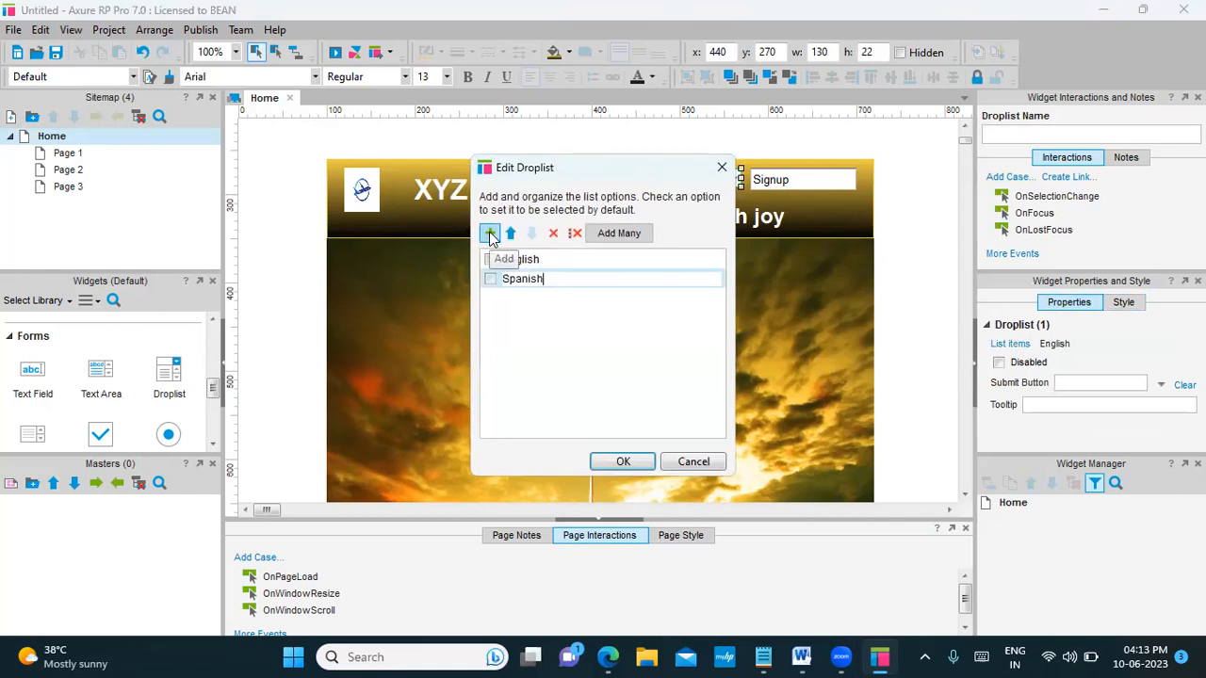
{"action": "left_click", "coordinate": [589, 328]}
{"action": "left_click", "coordinate": [489, 234]}
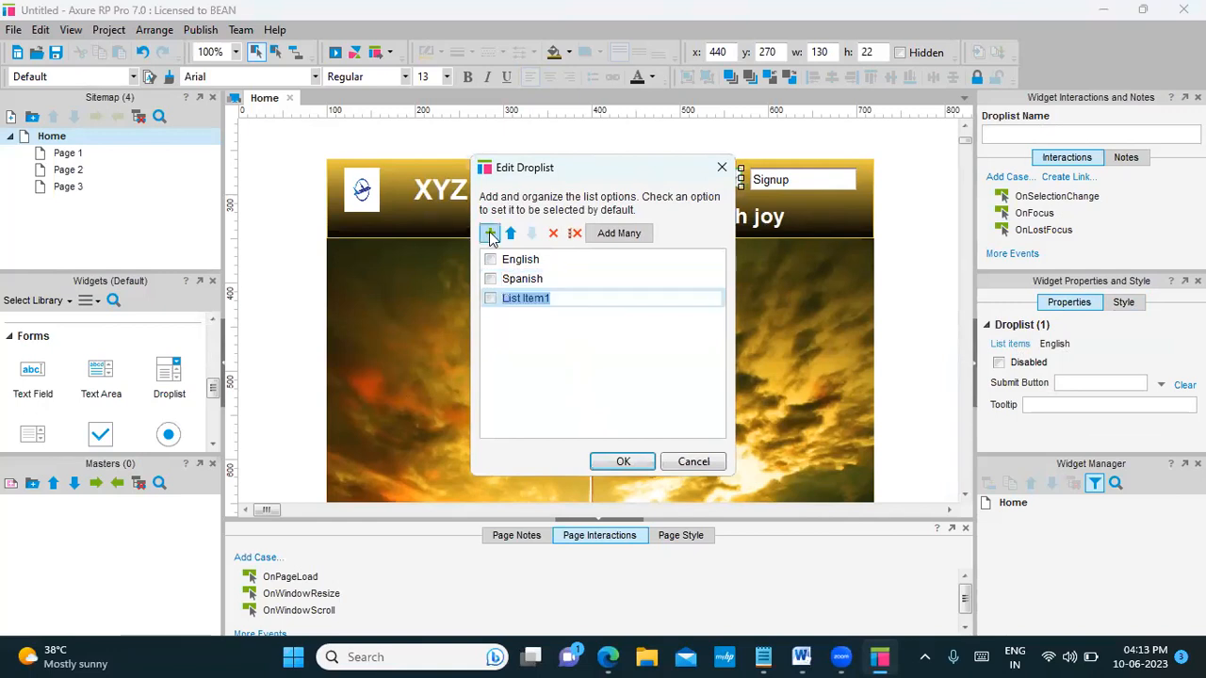
{"action": "type", "text": "Arabic"}
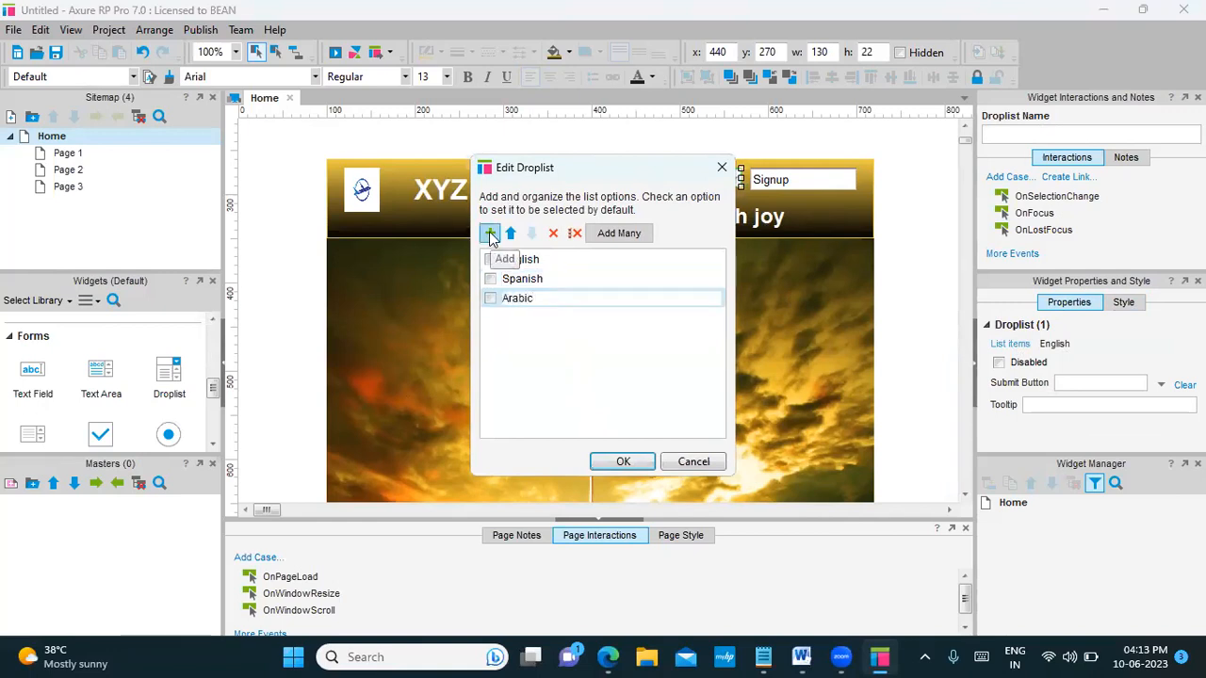
{"action": "left_click", "coordinate": [490, 233]}
{"action": "type", "text": "French"}
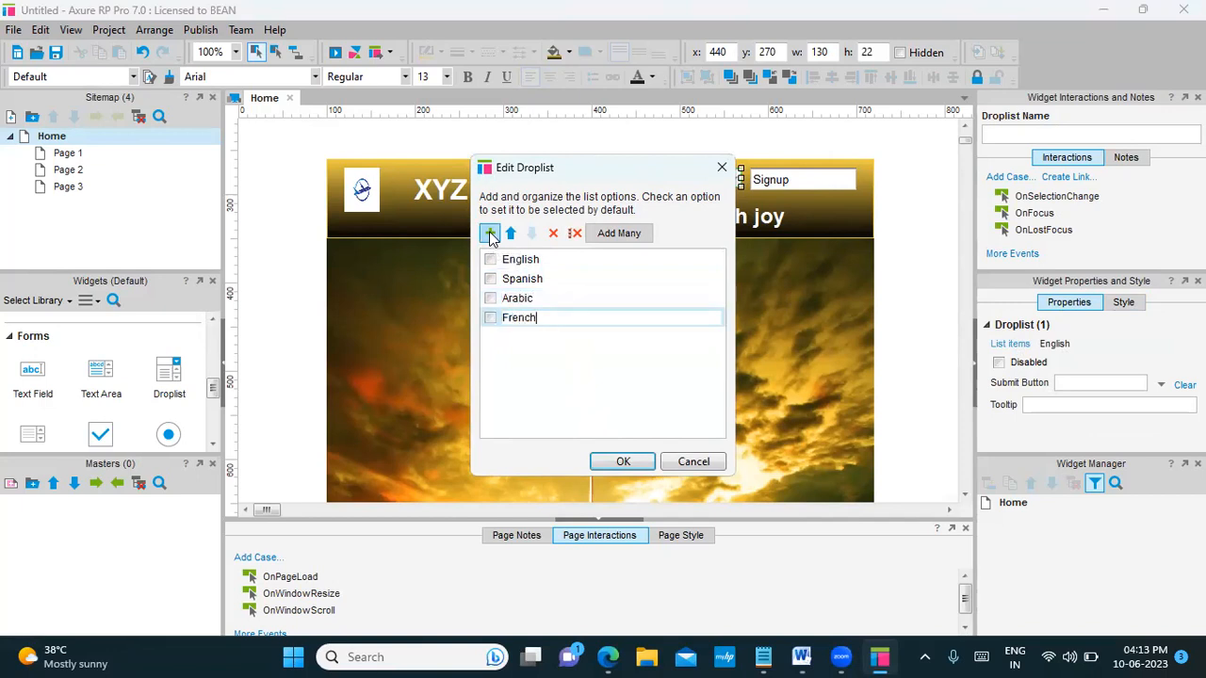
{"action": "left_click", "coordinate": [490, 259]}
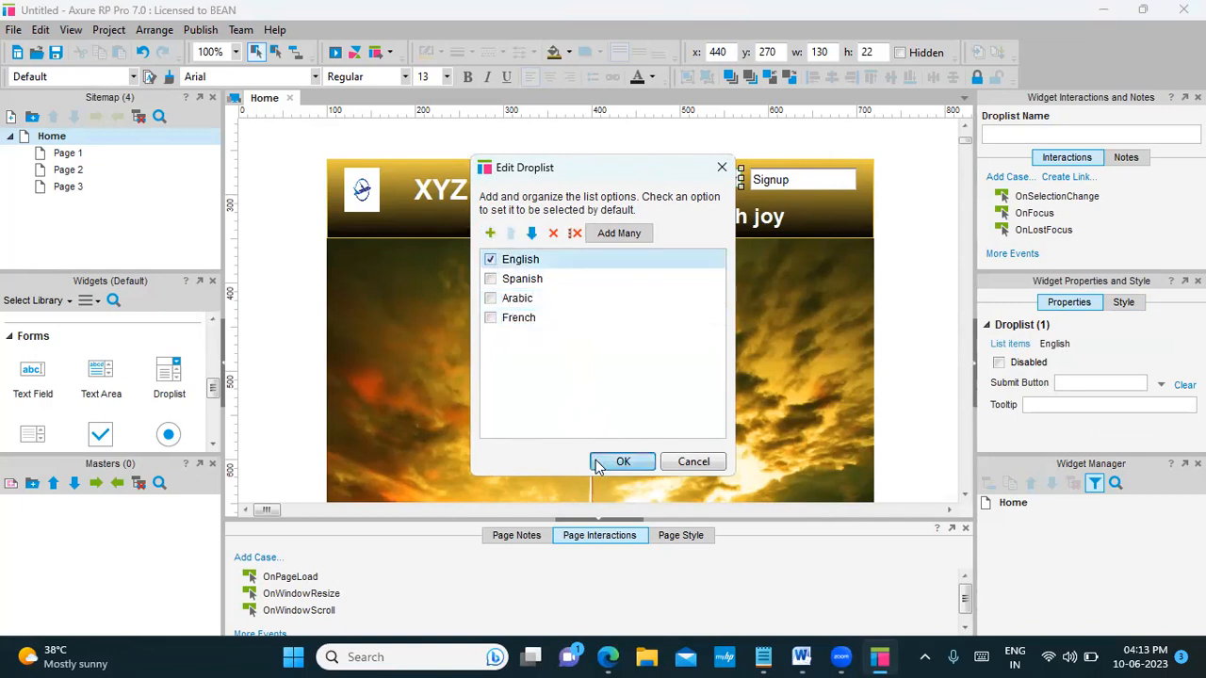
{"action": "left_click", "coordinate": [622, 461]}
{"action": "left_click", "coordinate": [720, 345]}
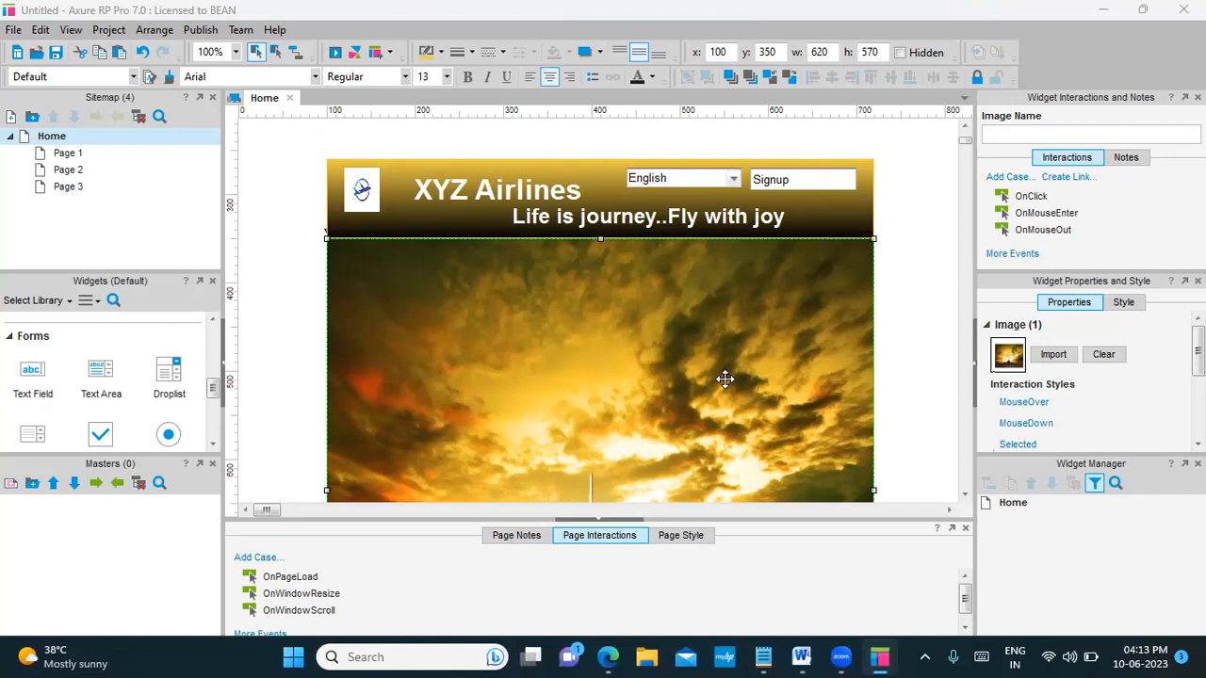
Move the "Life is journey..Fly with joy" tagline to left 260, top 312 and set its font size to 16
{"action": "left_click_drag", "start_coordinate": [632, 228], "coordinate": [603, 224]}
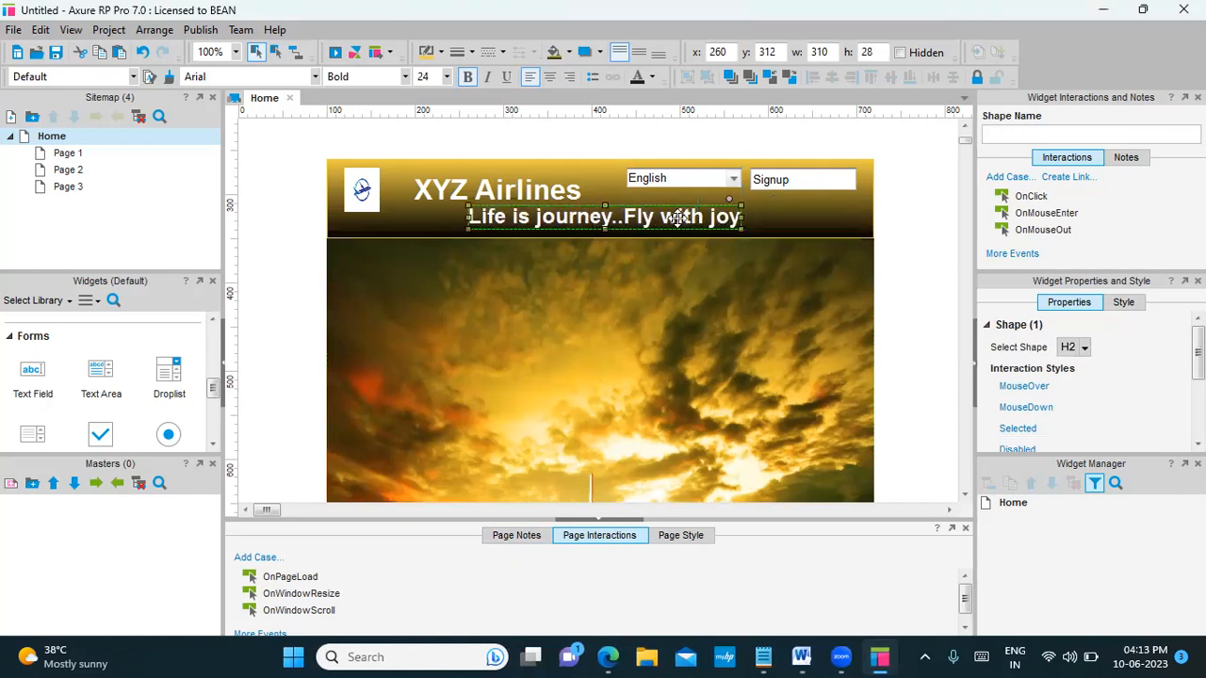
{"action": "left_click", "coordinate": [1121, 303]}
{"action": "left_click", "coordinate": [1156, 339]}
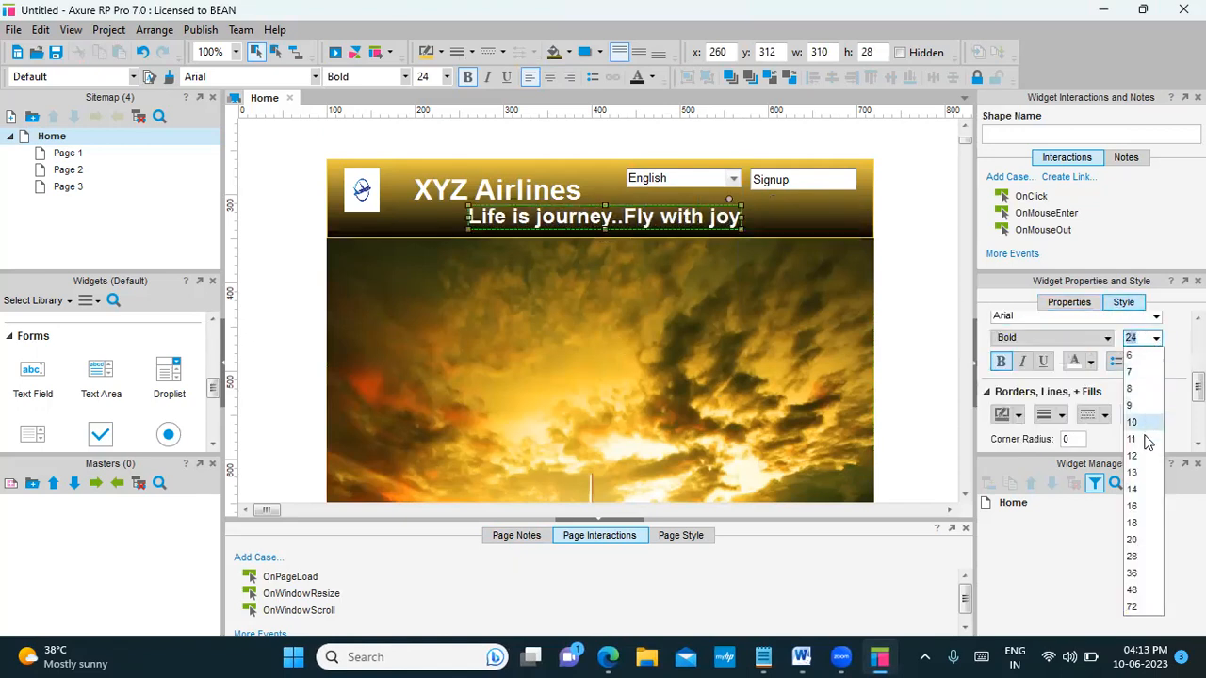
{"action": "left_click", "coordinate": [1133, 506]}
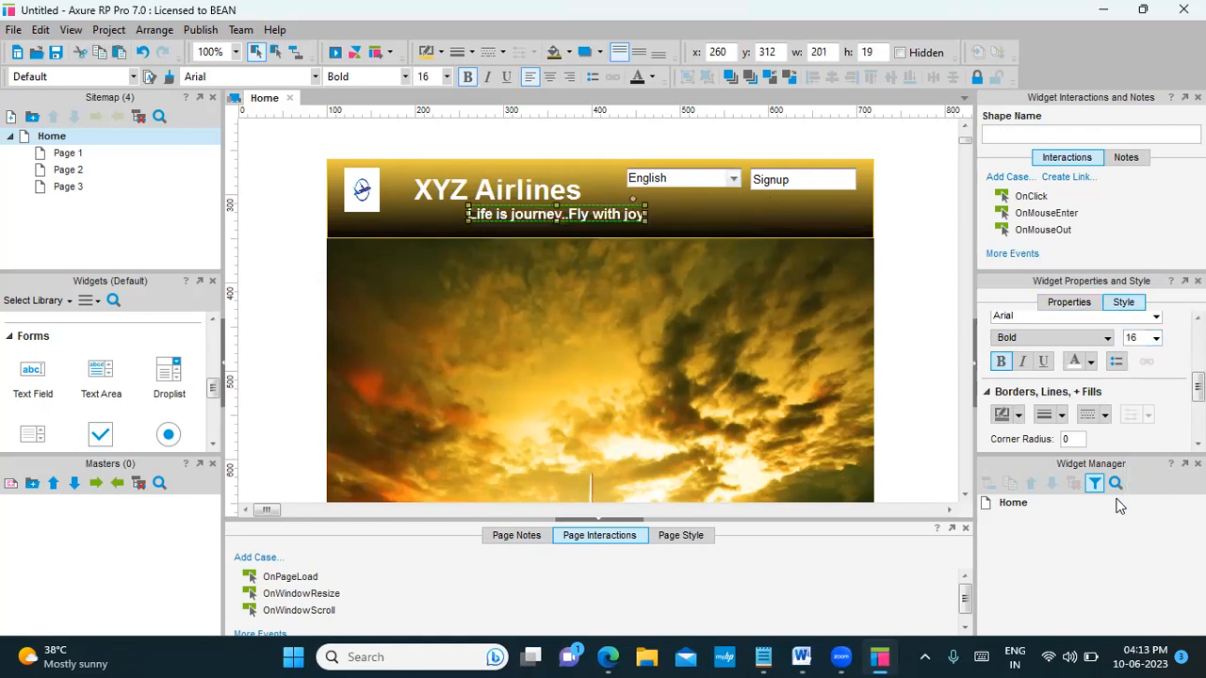
{"action": "left_click", "coordinate": [660, 330]}
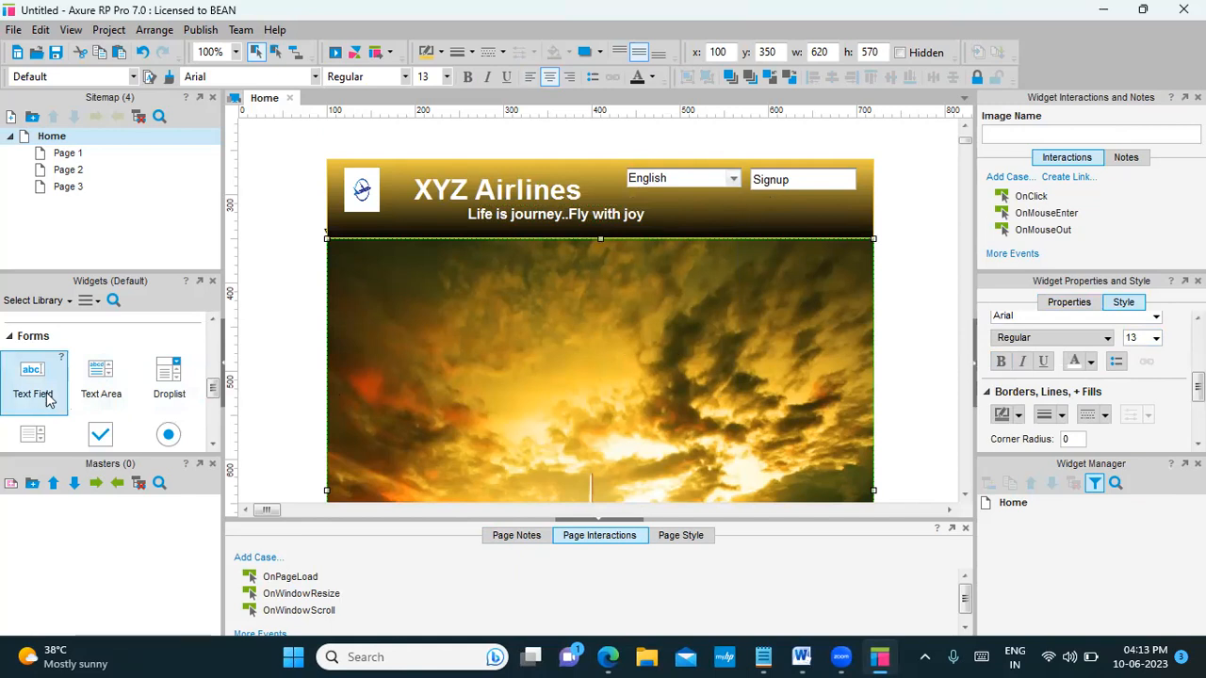
Add a 200 by 25 text field below Signup at left 500, top 312, with the hint text "Search"
{"action": "left_click_drag", "start_coordinate": [34, 382], "coordinate": [684, 207]}
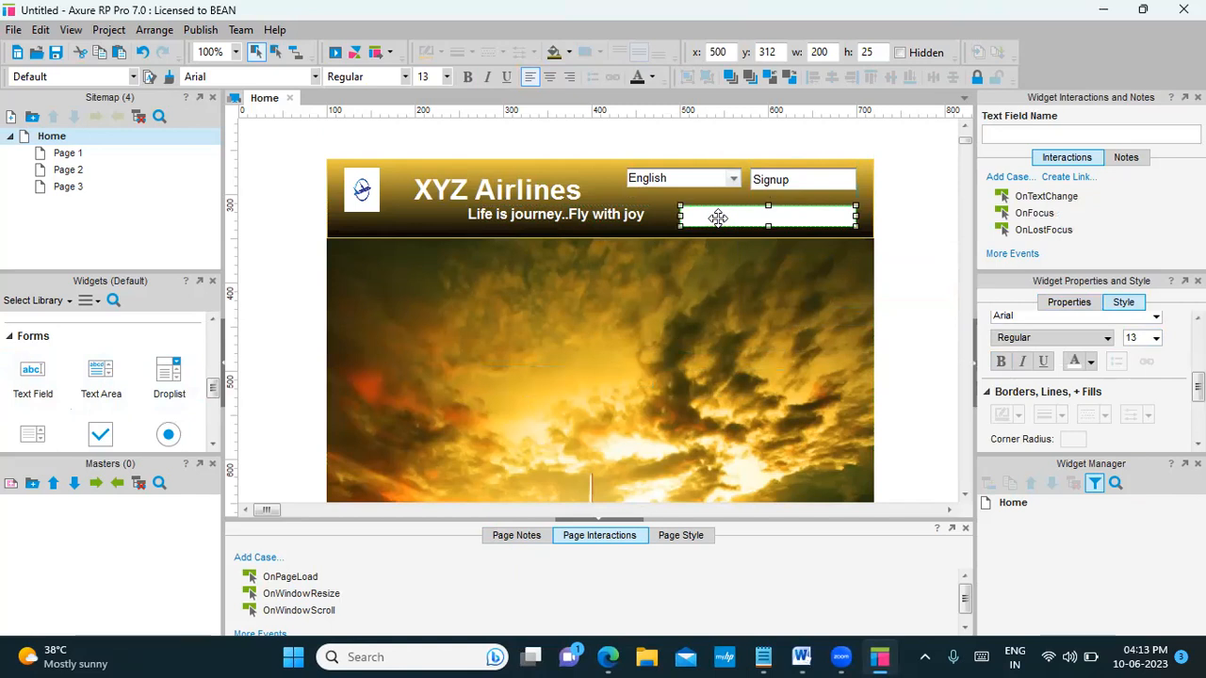
{"action": "left_click", "coordinate": [1068, 303]}
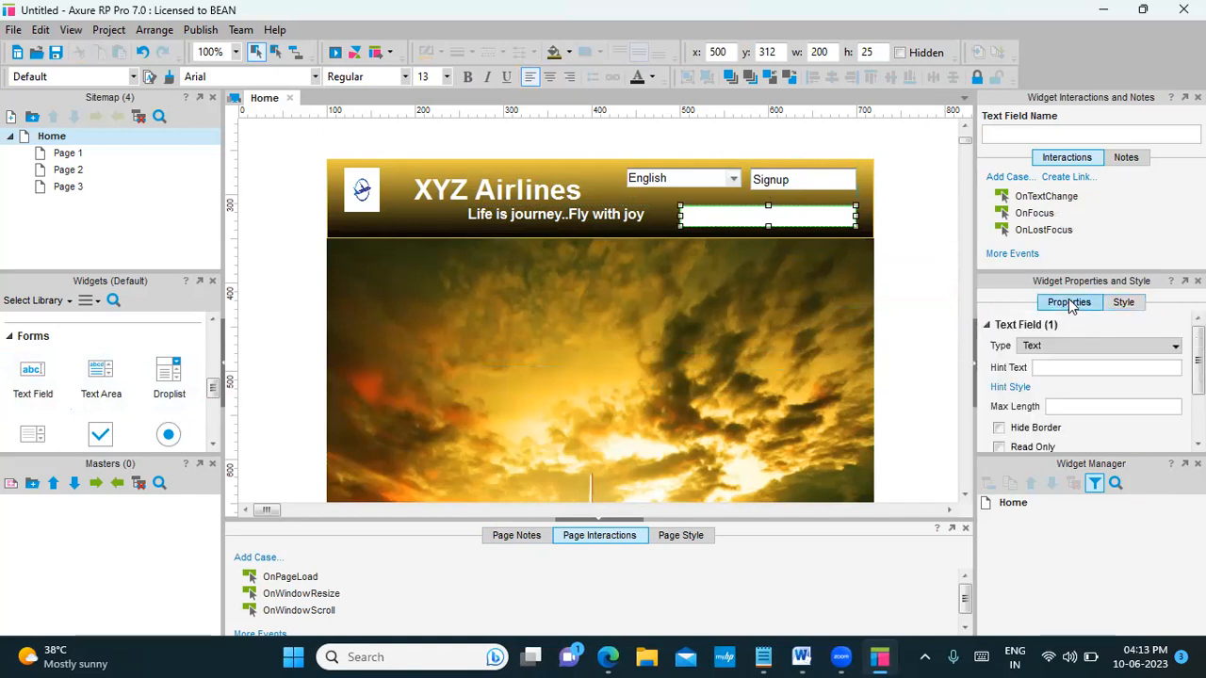
{"action": "left_click", "coordinate": [1049, 369]}
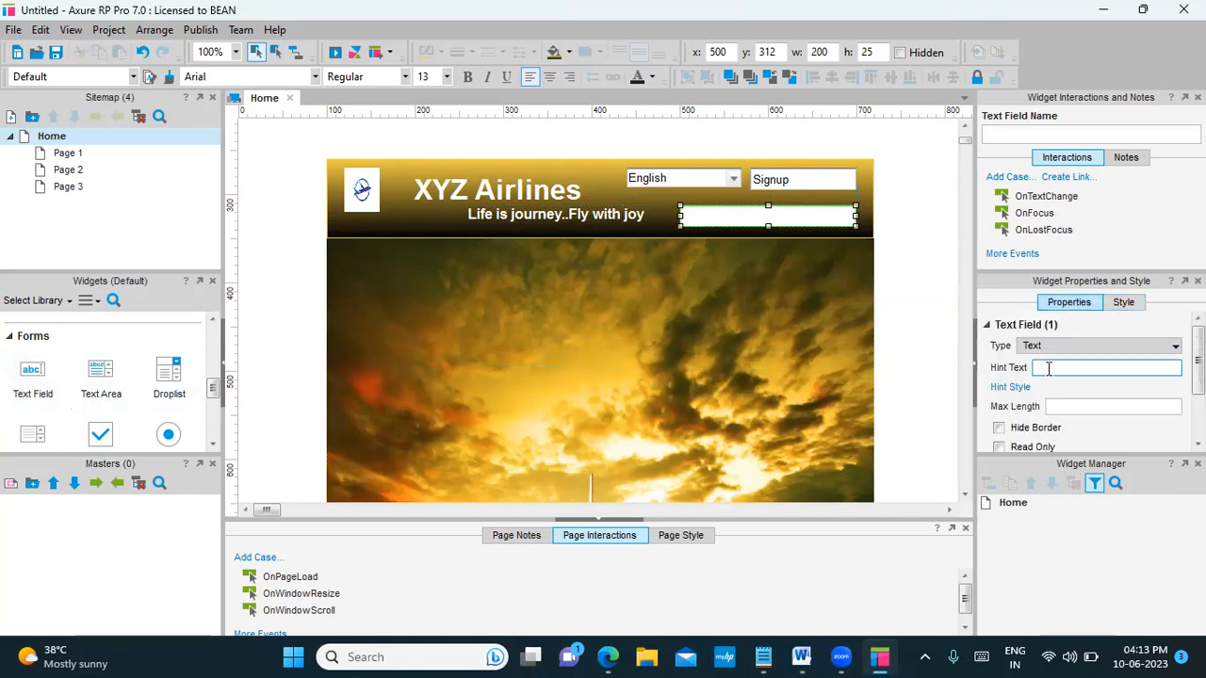
{"action": "type", "text": "Sea"}
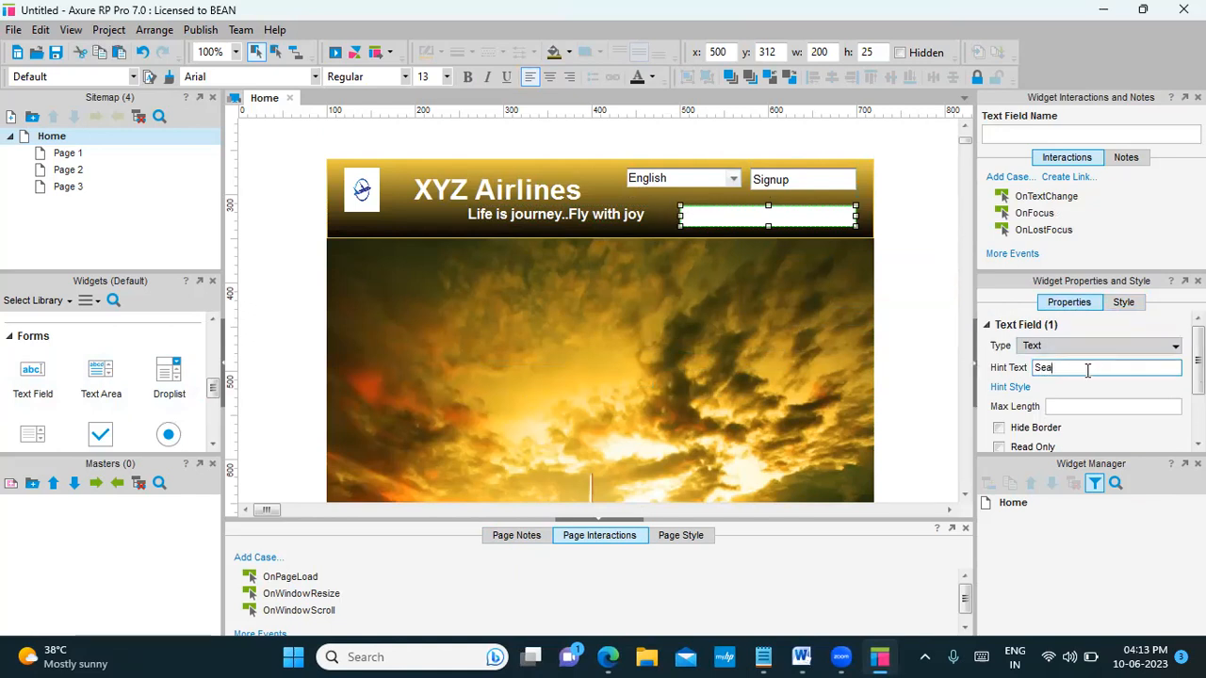
{"action": "type", "text": "rch"}
{"action": "left_click", "coordinate": [847, 388]}
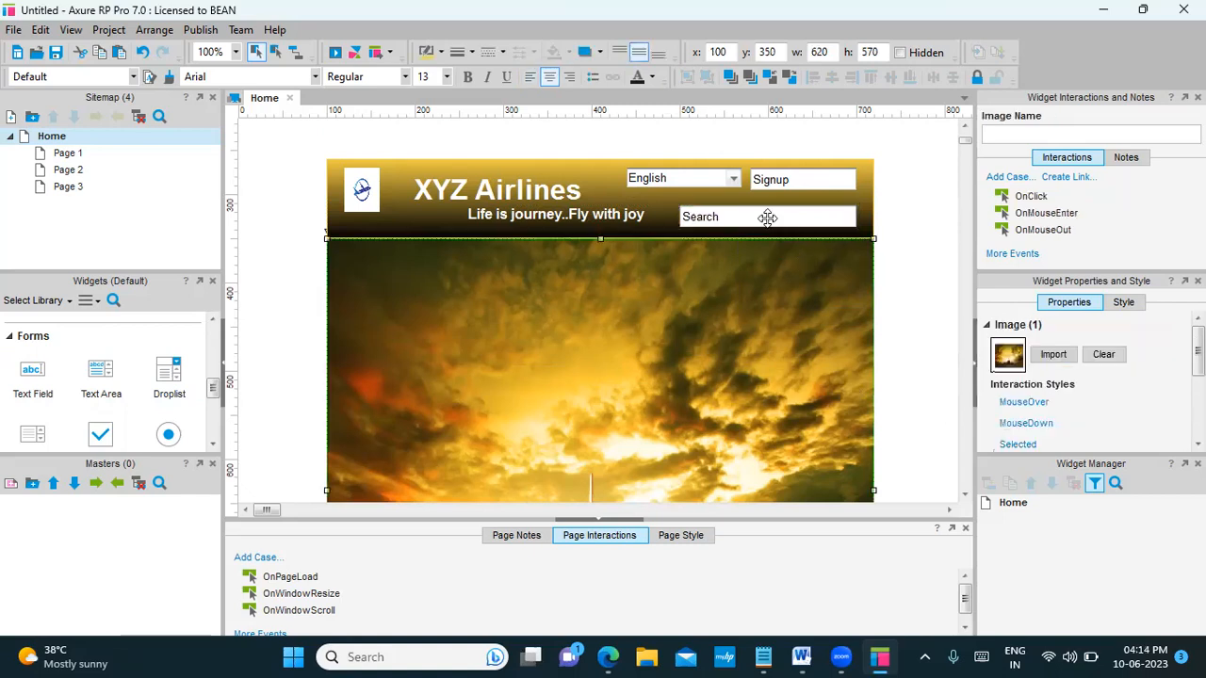
Place an image widget on the airplane picture at left 220, top 410 and load search-icon-vector-6093076 into it at its original size
{"action": "scroll", "coordinate": [48, 373], "scroll_direction": "up", "scroll_amount": 5}
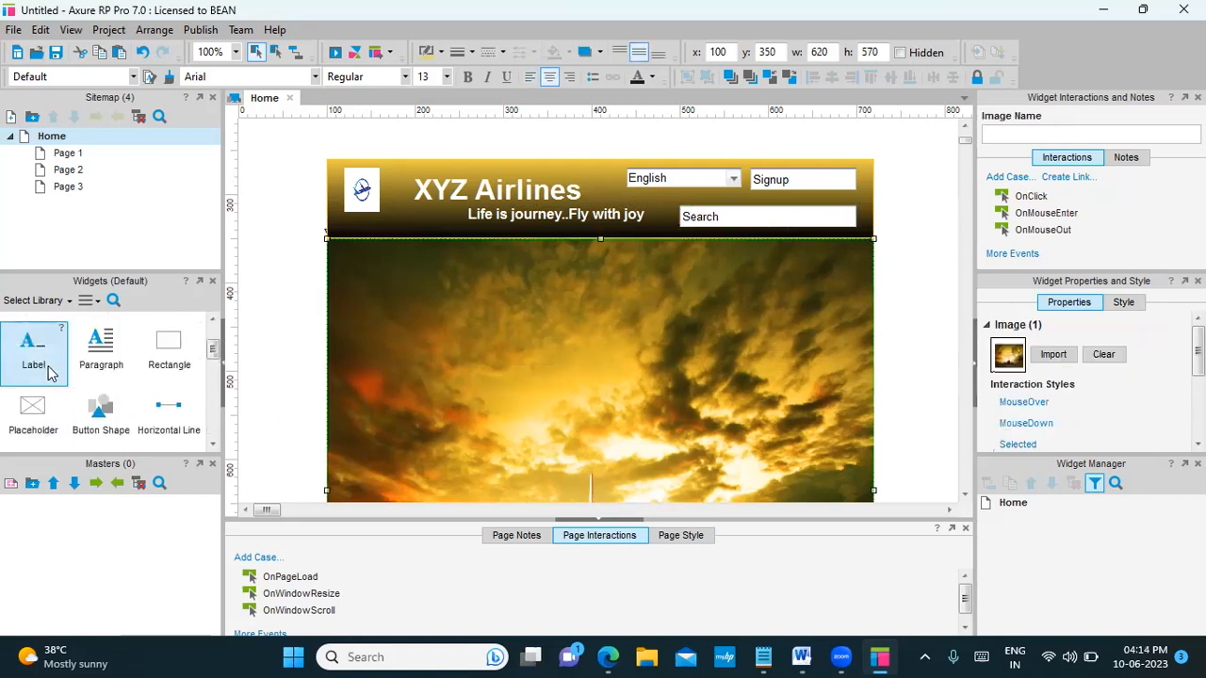
{"action": "scroll", "coordinate": [49, 373], "scroll_direction": "up", "scroll_amount": 3}
{"action": "left_click_drag", "start_coordinate": [33, 356], "coordinate": [439, 300]}
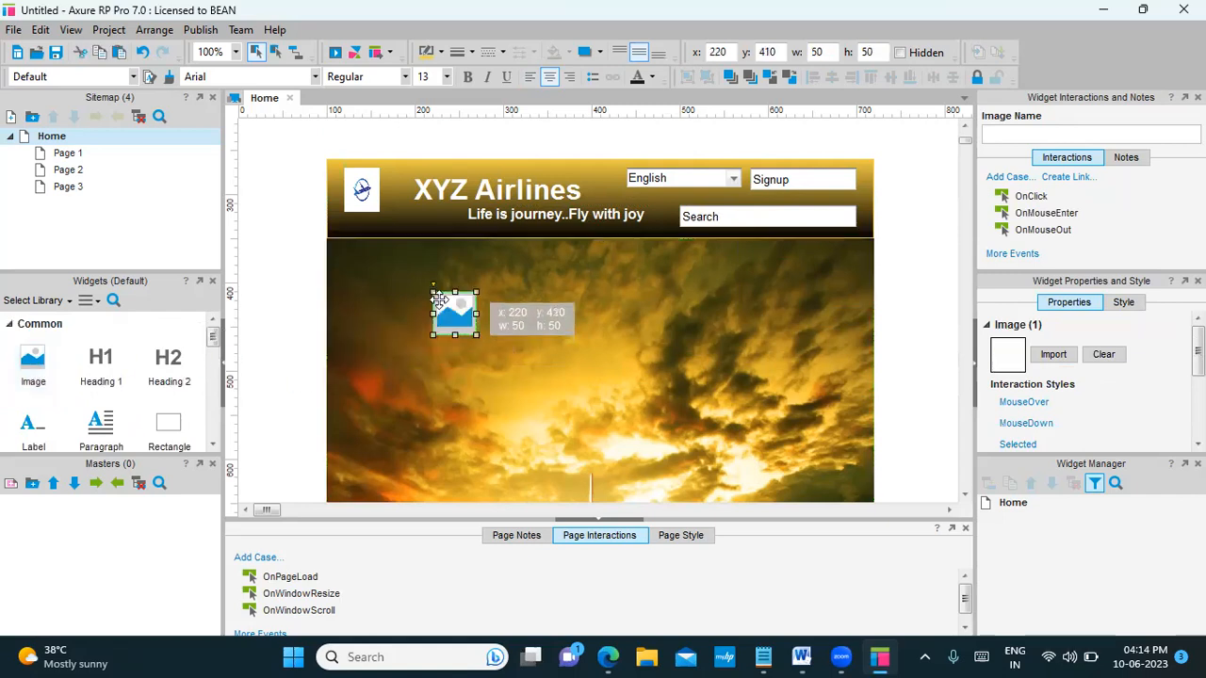
{"action": "double_click", "coordinate": [448, 317]}
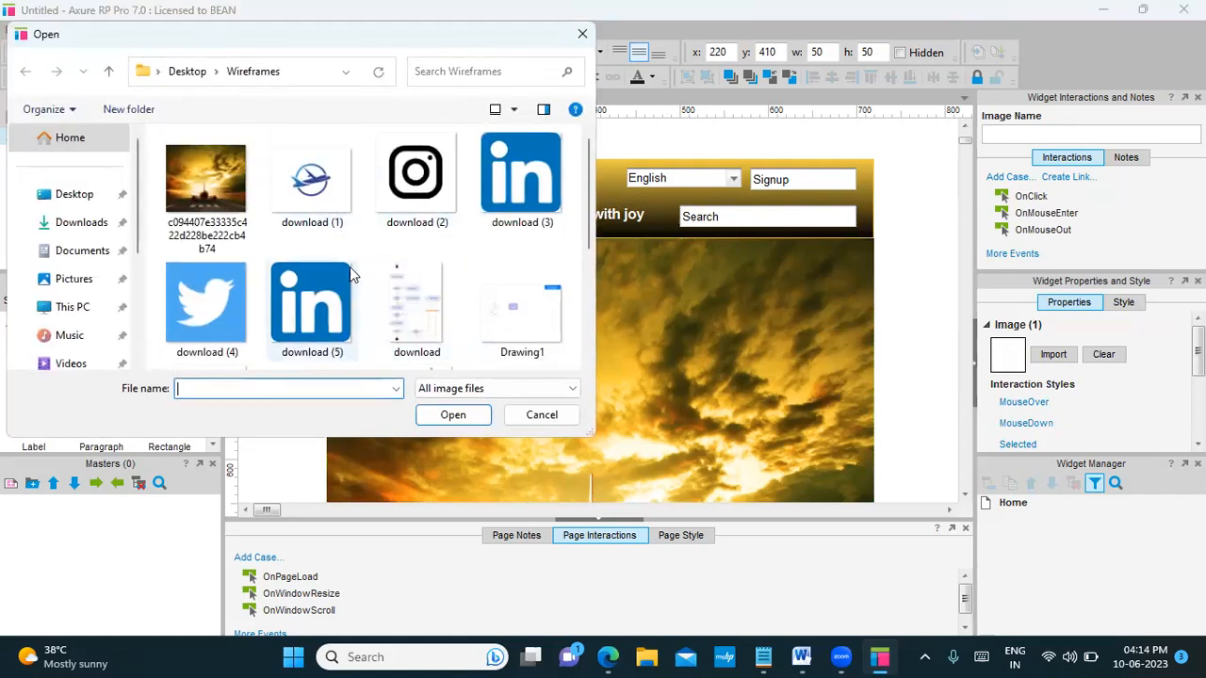
{"action": "scroll", "coordinate": [350, 266], "scroll_direction": "down", "scroll_amount": 1}
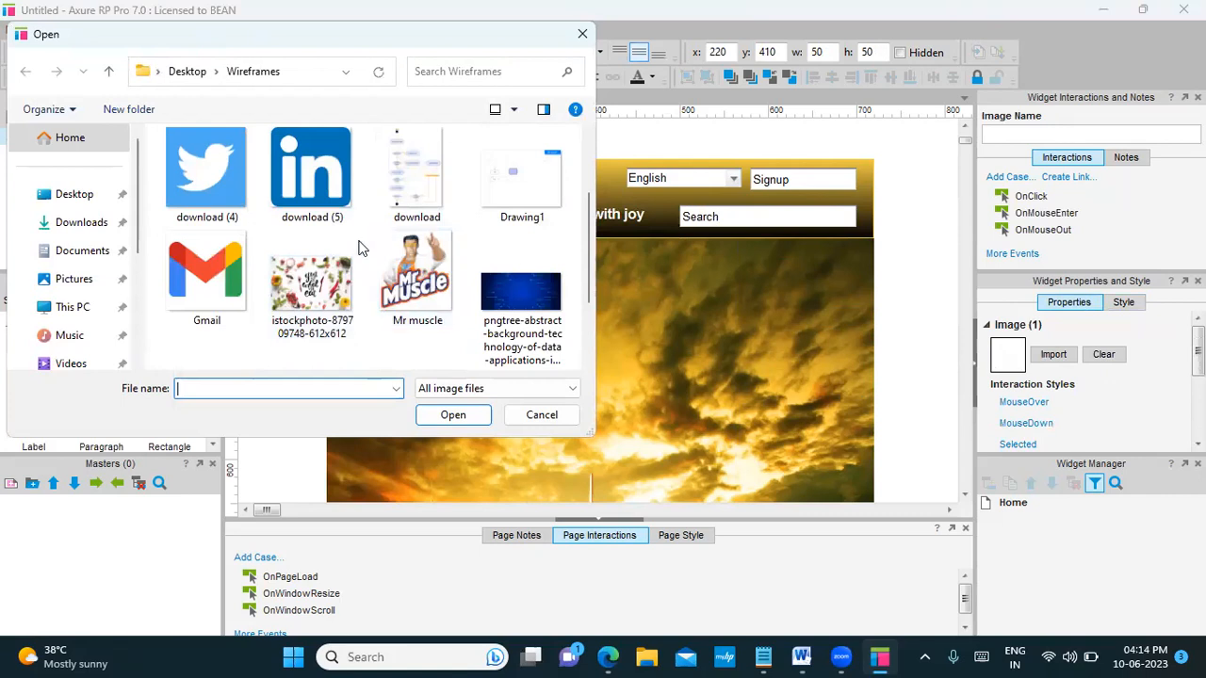
{"action": "scroll", "coordinate": [358, 247], "scroll_direction": "up", "scroll_amount": 1}
{"action": "scroll", "coordinate": [358, 247], "scroll_direction": "down", "scroll_amount": 2}
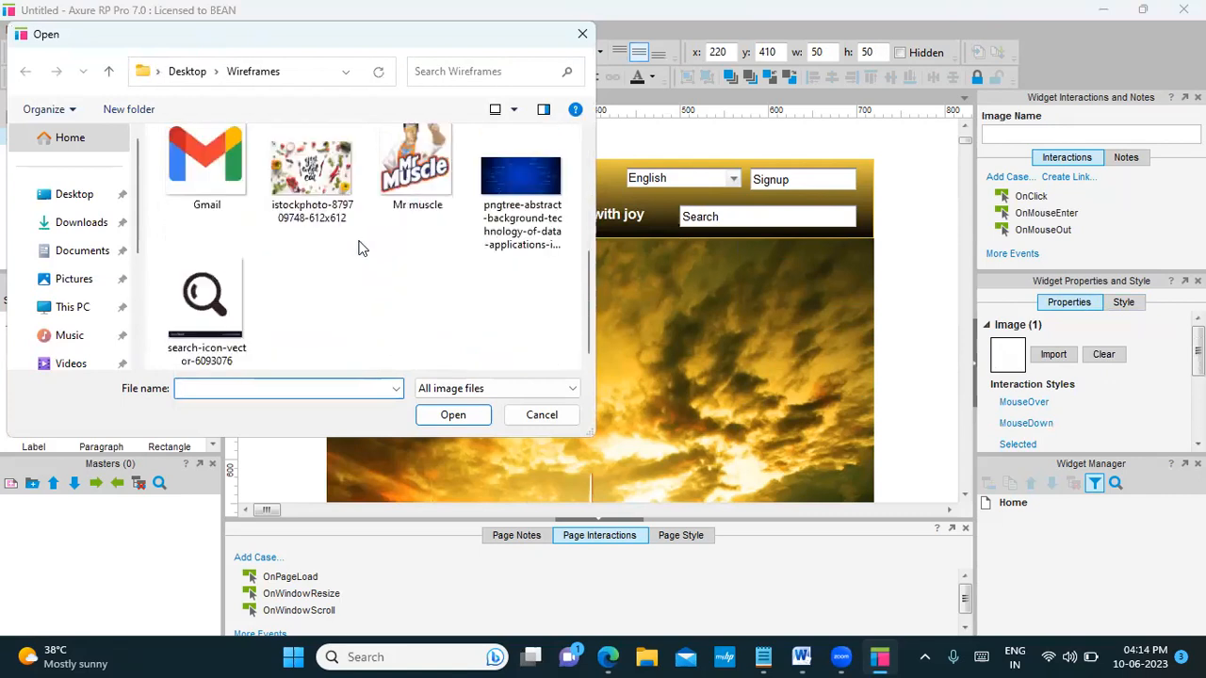
{"action": "left_click", "coordinate": [230, 292]}
{"action": "left_click", "coordinate": [468, 418]}
{"action": "left_click", "coordinate": [665, 378]}
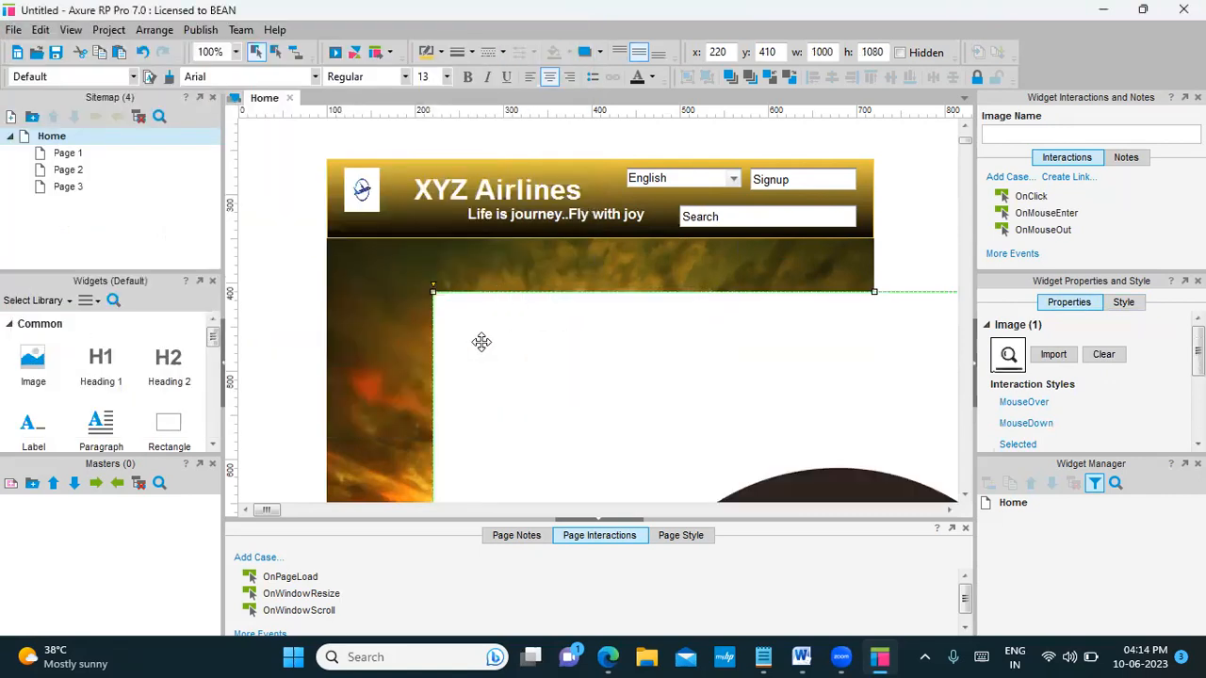
Shrink the oversized magnifier image to about 60 wide by 468 high and position it at left 380, top 360
{"action": "left_click_drag", "start_coordinate": [438, 295], "coordinate": [696, 466]}
{"action": "left_click_drag", "start_coordinate": [748, 496], "coordinate": [465, 301]}
{"action": "left_click_drag", "start_coordinate": [401, 256], "coordinate": [573, 351]}
{"action": "left_click_drag", "start_coordinate": [613, 400], "coordinate": [608, 295]}
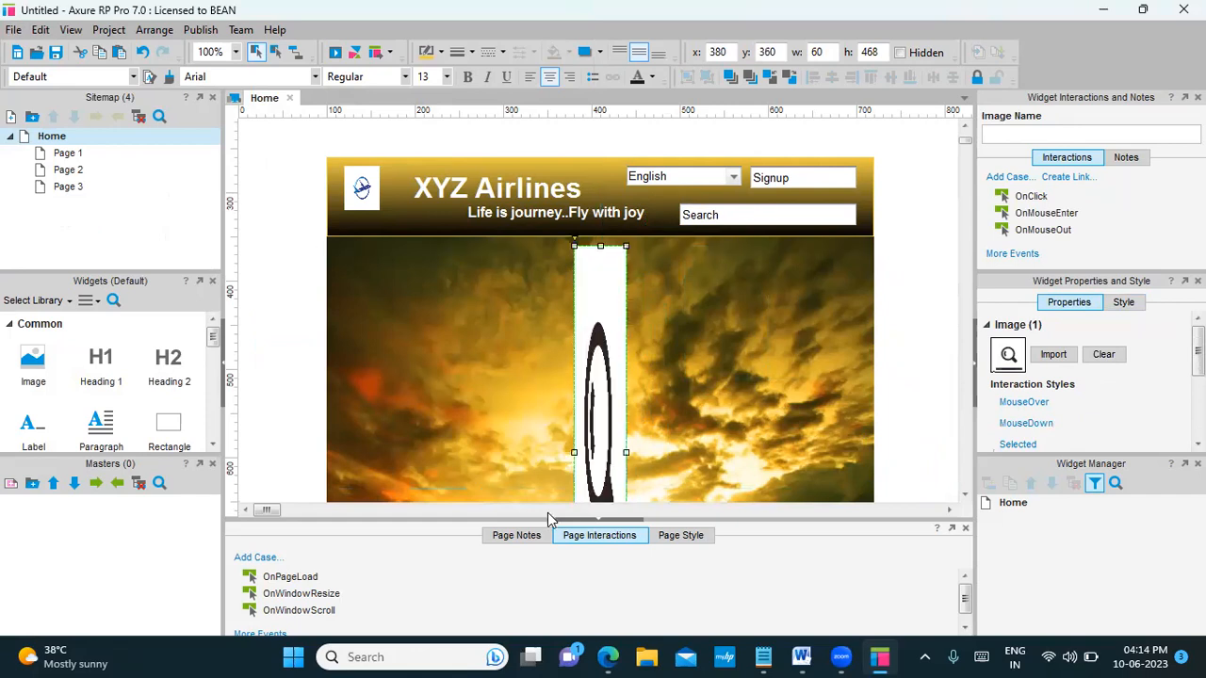
{"action": "scroll", "coordinate": [651, 386], "scroll_direction": "down", "scroll_amount": 3}
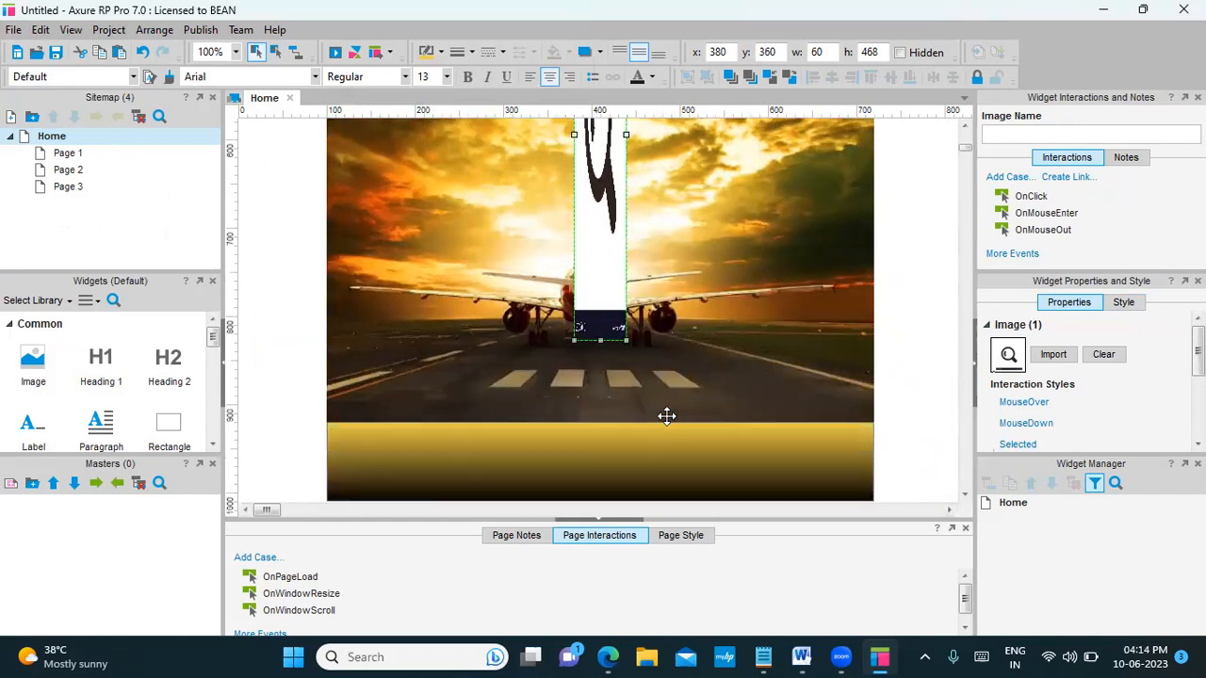
Resize the narrow magnifier image to a square of about 190 by 190, keeping its upper-left corner in place
{"action": "left_click_drag", "start_coordinate": [577, 339], "coordinate": [623, 222]}
{"action": "key", "text": "ctrl+z"}
{"action": "scroll", "coordinate": [613, 290], "scroll_direction": "up", "scroll_amount": 1}
{"action": "scroll", "coordinate": [614, 290], "scroll_direction": "up", "scroll_amount": 1}
{"action": "left_click_drag", "start_coordinate": [625, 293], "coordinate": [741, 293]}
{"action": "left_click_drag", "start_coordinate": [657, 499], "coordinate": [656, 249]}
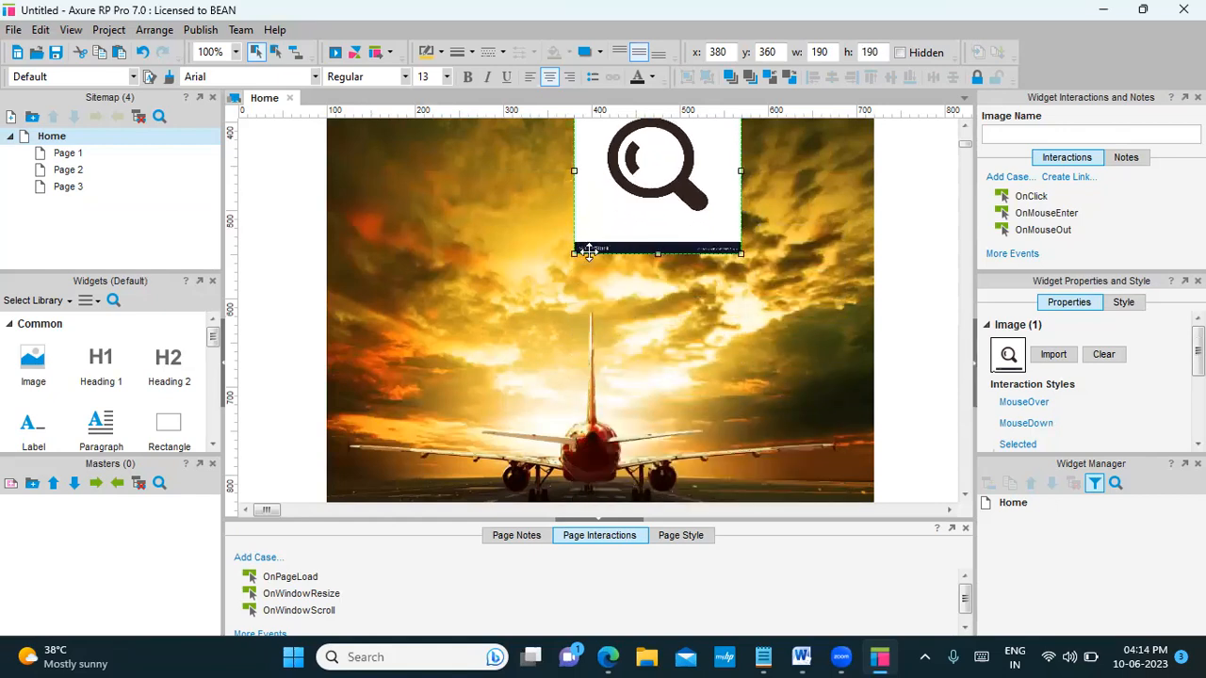
Reduce the magnifier image to an icon about 30 wide by 40 high
{"action": "left_click_drag", "start_coordinate": [574, 249], "coordinate": [658, 264]}
{"action": "left_click_drag", "start_coordinate": [619, 166], "coordinate": [686, 252]}
{"action": "left_click_drag", "start_coordinate": [726, 290], "coordinate": [716, 289]}
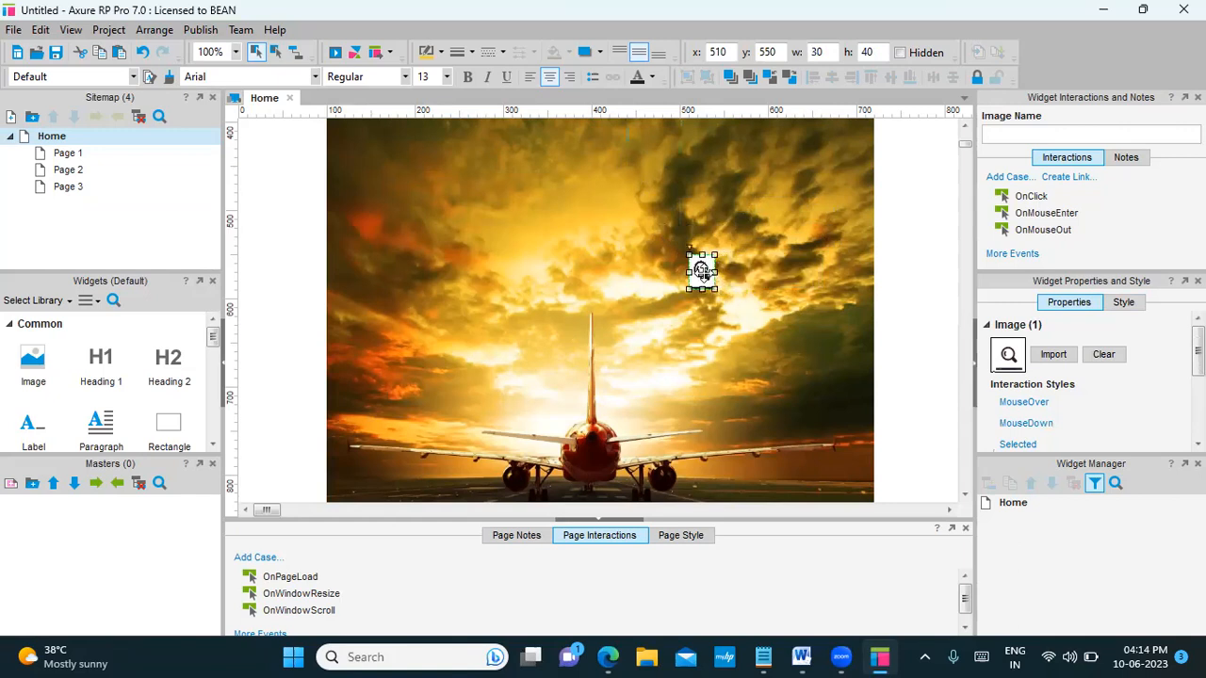
Move the magnifier icon up into the header, onto the far right end of the Search field
{"action": "left_click_drag", "start_coordinate": [703, 275], "coordinate": [837, 167]}
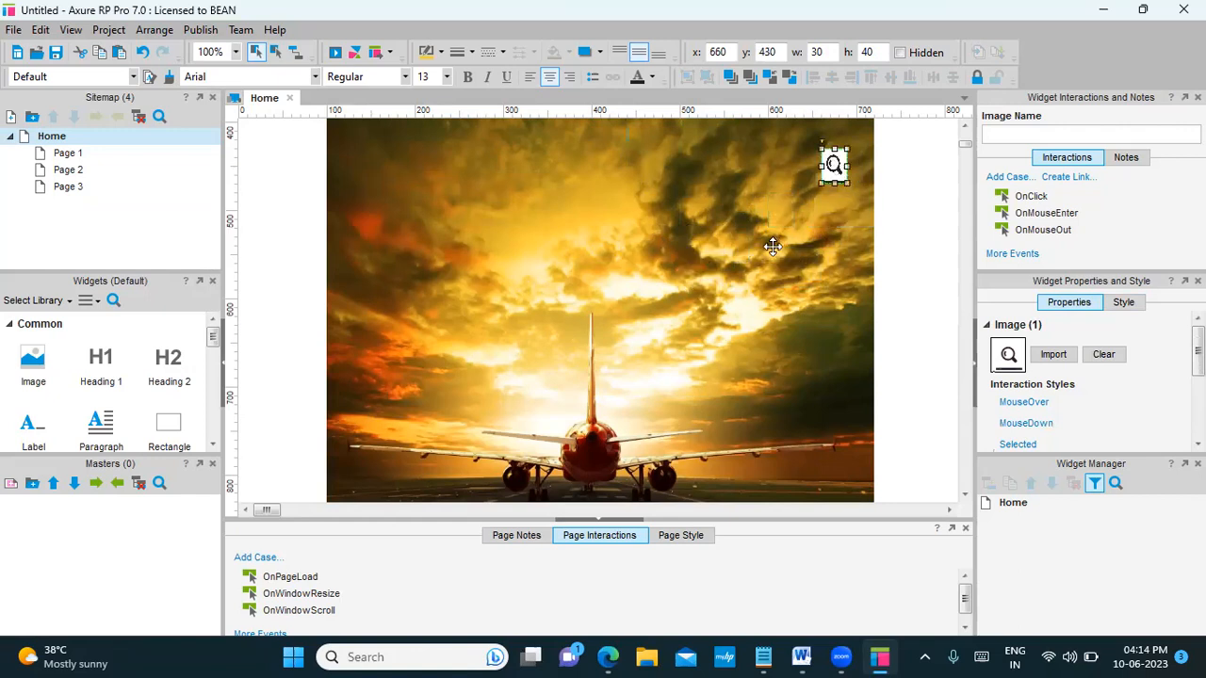
{"action": "scroll", "coordinate": [773, 247], "scroll_direction": "up", "scroll_amount": 3}
{"action": "left_click_drag", "start_coordinate": [834, 325], "coordinate": [842, 214]}
{"action": "left_click", "coordinate": [772, 292]}
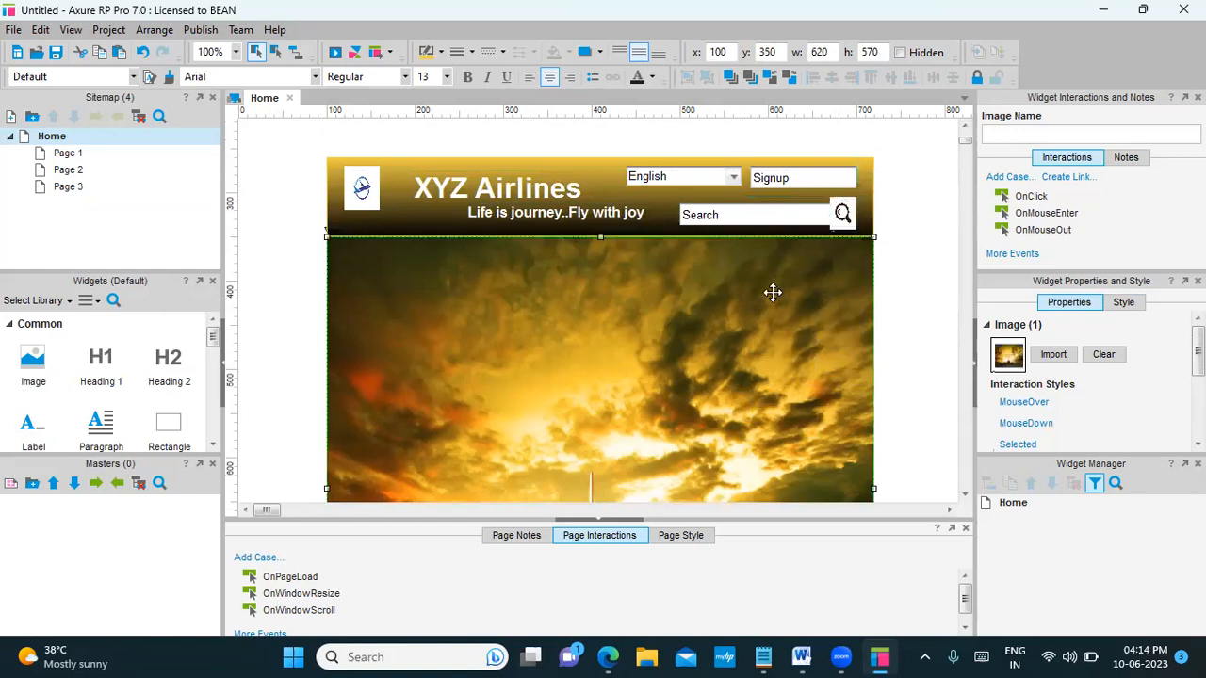
Fit the magnifier icon inside the Search field at about 20 by 25, at left 680, top 312
{"action": "left_click", "coordinate": [839, 214]}
{"action": "left_click_drag", "start_coordinate": [830, 231], "coordinate": [847, 222]}
{"action": "left_click_drag", "start_coordinate": [848, 210], "coordinate": [844, 215]}
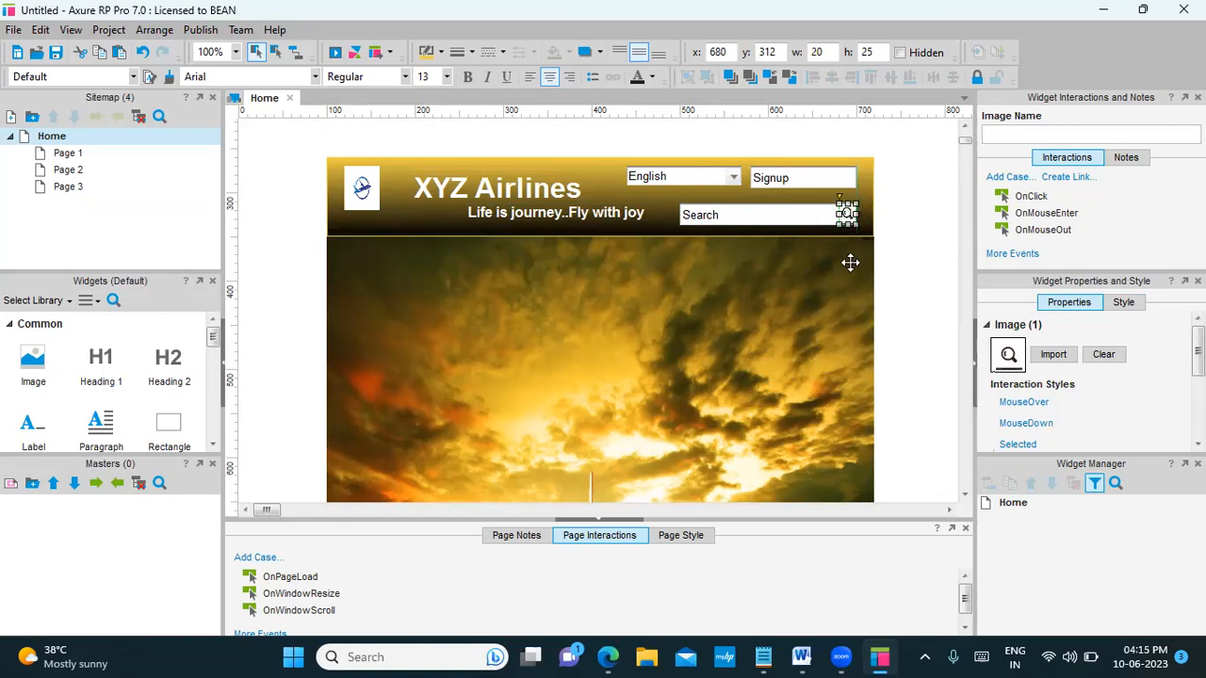
{"action": "left_click", "coordinate": [663, 359]}
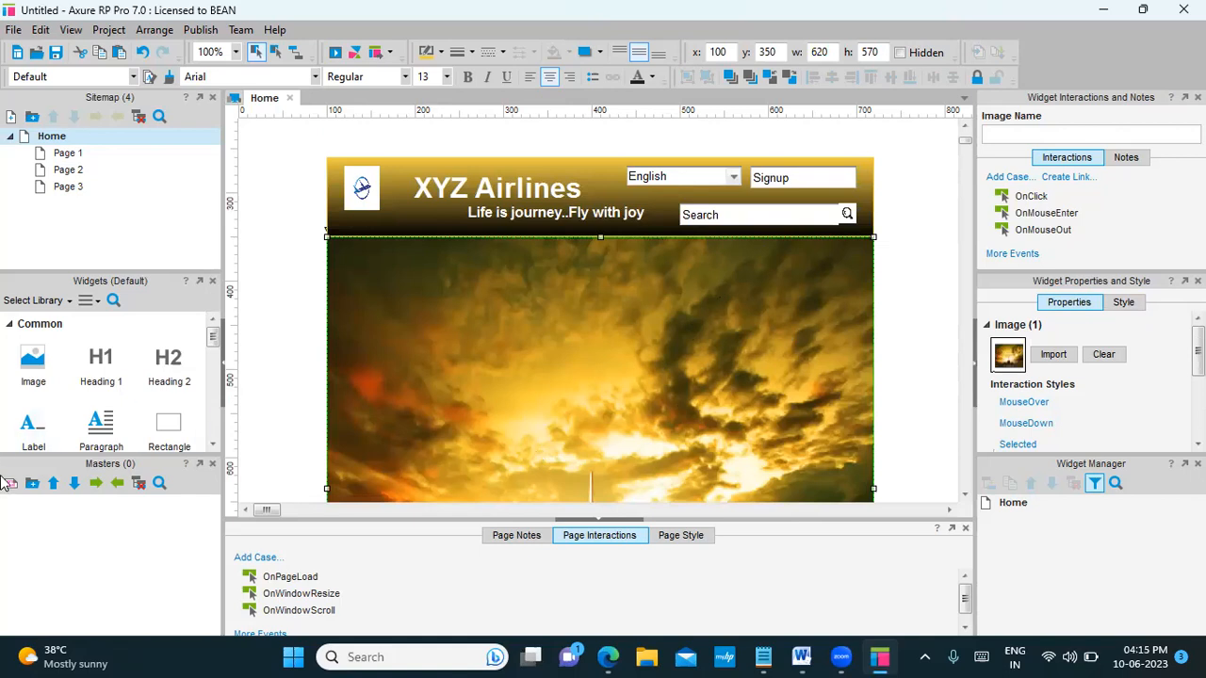
Add a rectangle about 260 wide by 210 high on the airplane image at left 150, top 390
{"action": "left_click_drag", "start_coordinate": [170, 422], "coordinate": [371, 271]}
{"action": "left_click_drag", "start_coordinate": [546, 358], "coordinate": [599, 456]}
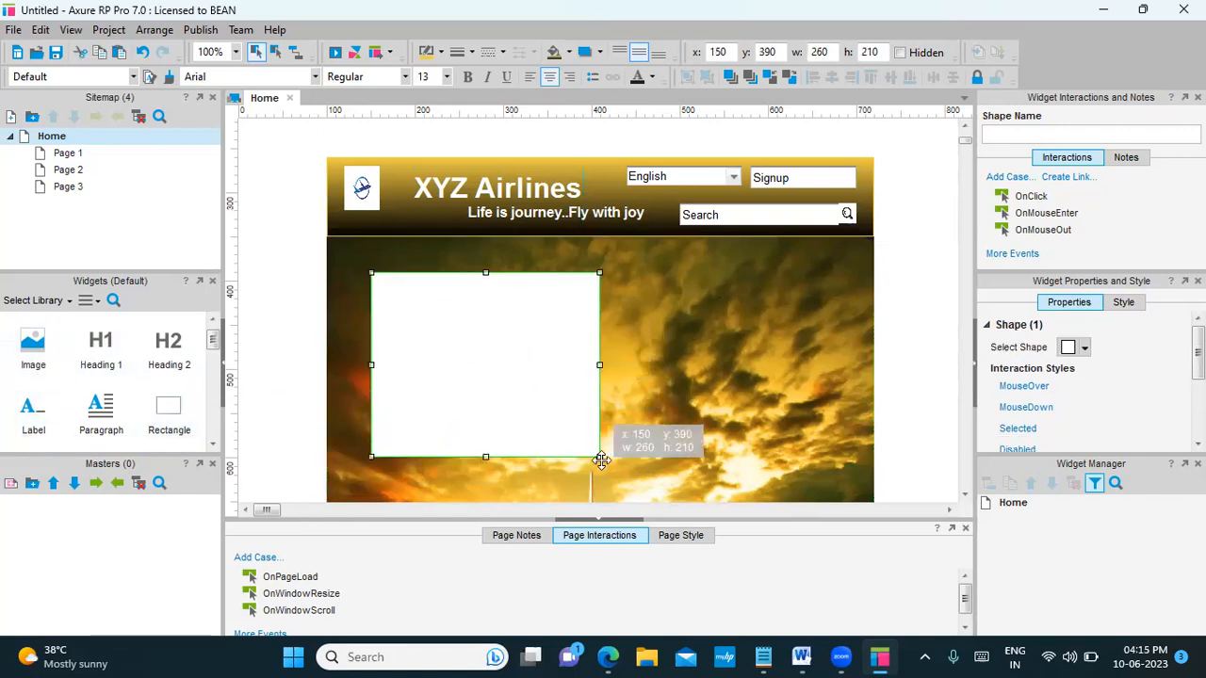
Try the triangle and teardrop shapes on the white box, and change it back to a rectangle
{"action": "left_click", "coordinate": [587, 264]}
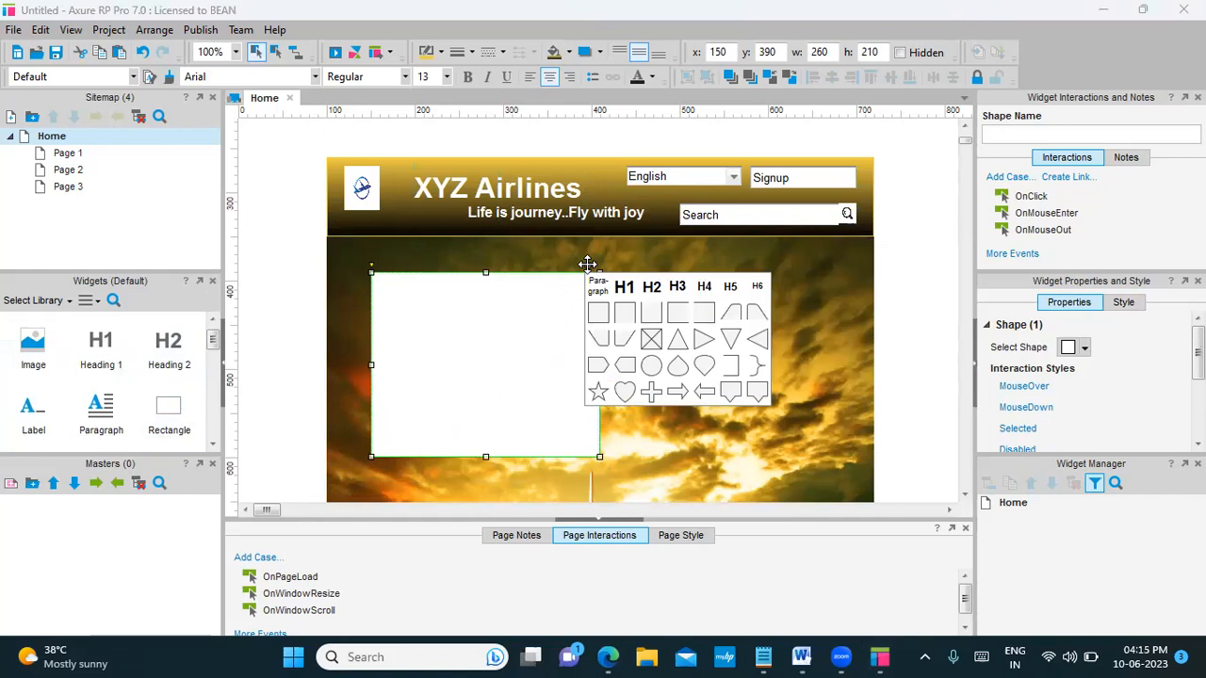
{"action": "left_click", "coordinate": [598, 313]}
{"action": "left_click", "coordinate": [587, 264]}
{"action": "left_click", "coordinate": [627, 305]}
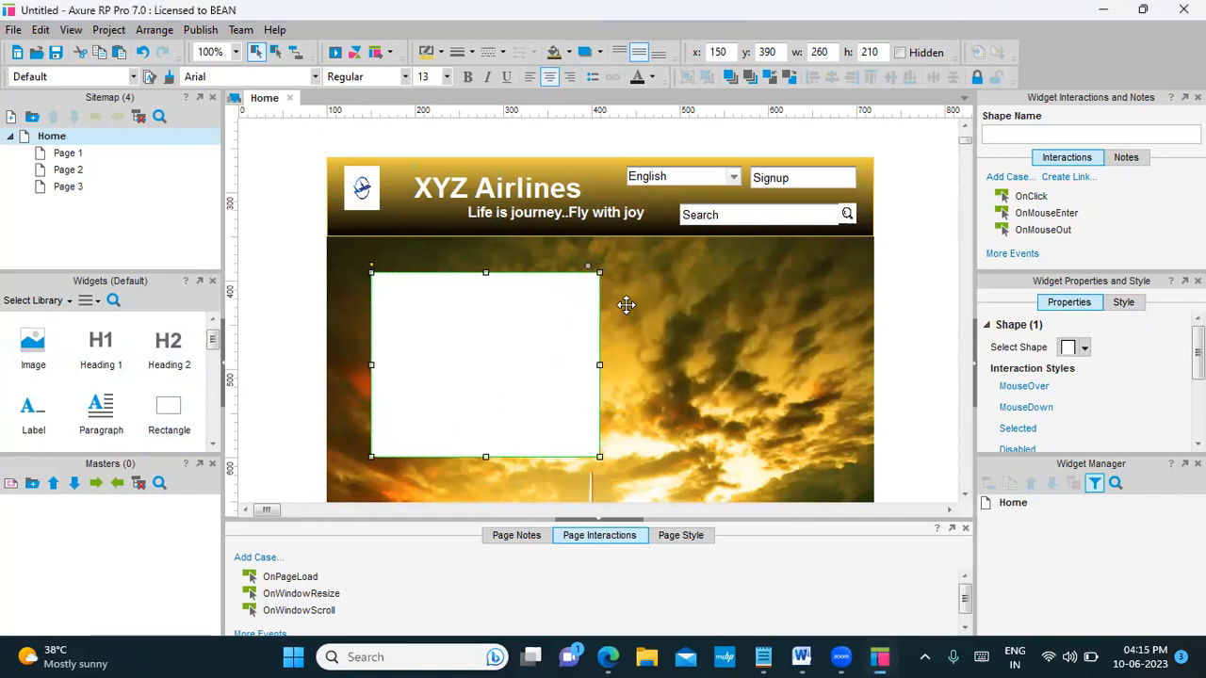
{"action": "left_click", "coordinate": [588, 267]}
{"action": "left_click", "coordinate": [685, 333]}
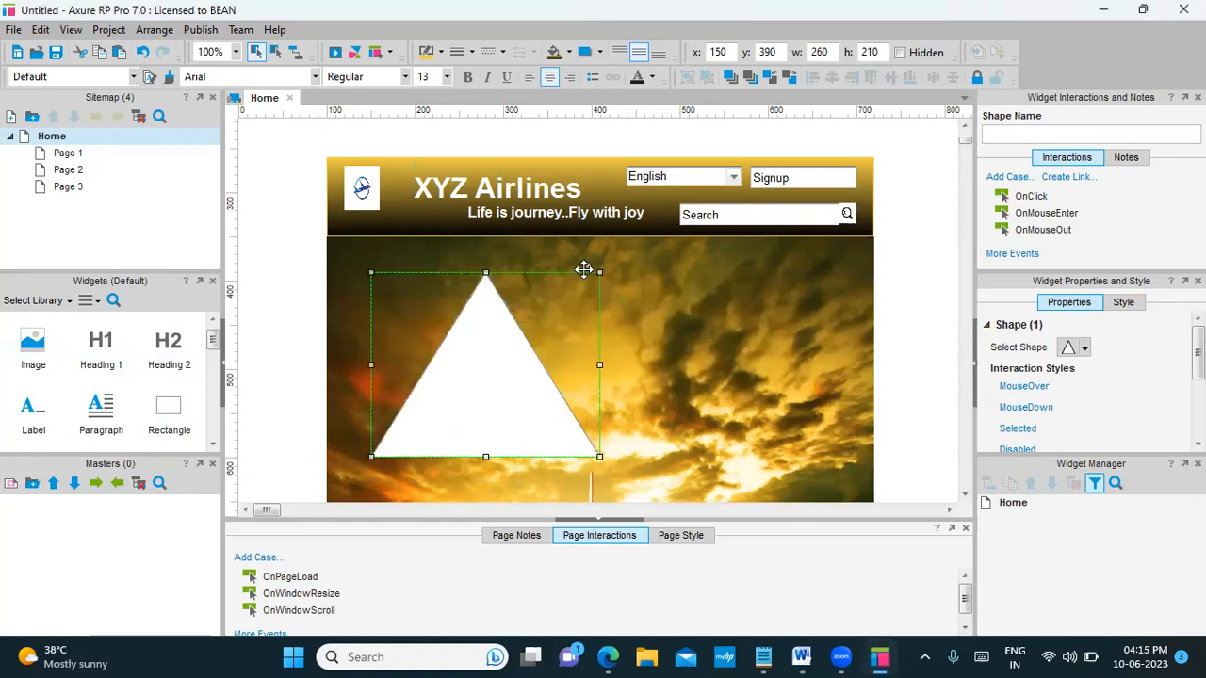
{"action": "left_click", "coordinate": [586, 268]}
{"action": "left_click", "coordinate": [703, 356]}
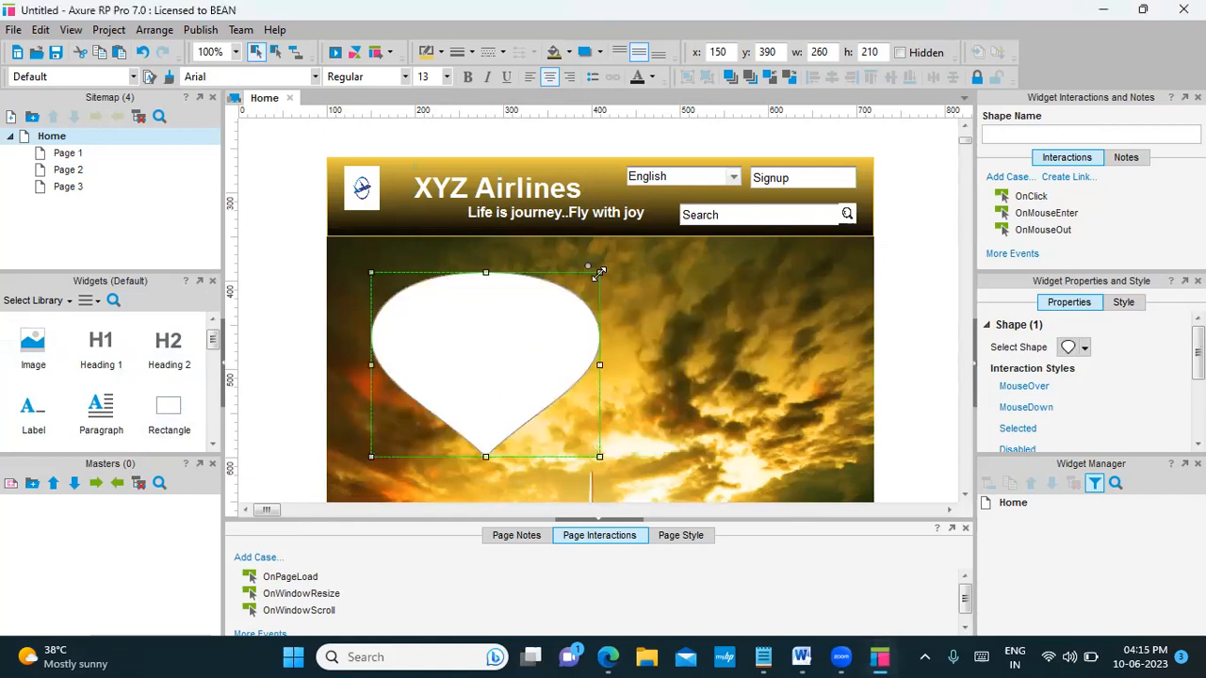
{"action": "left_click", "coordinate": [587, 267]}
{"action": "left_click", "coordinate": [603, 308]}
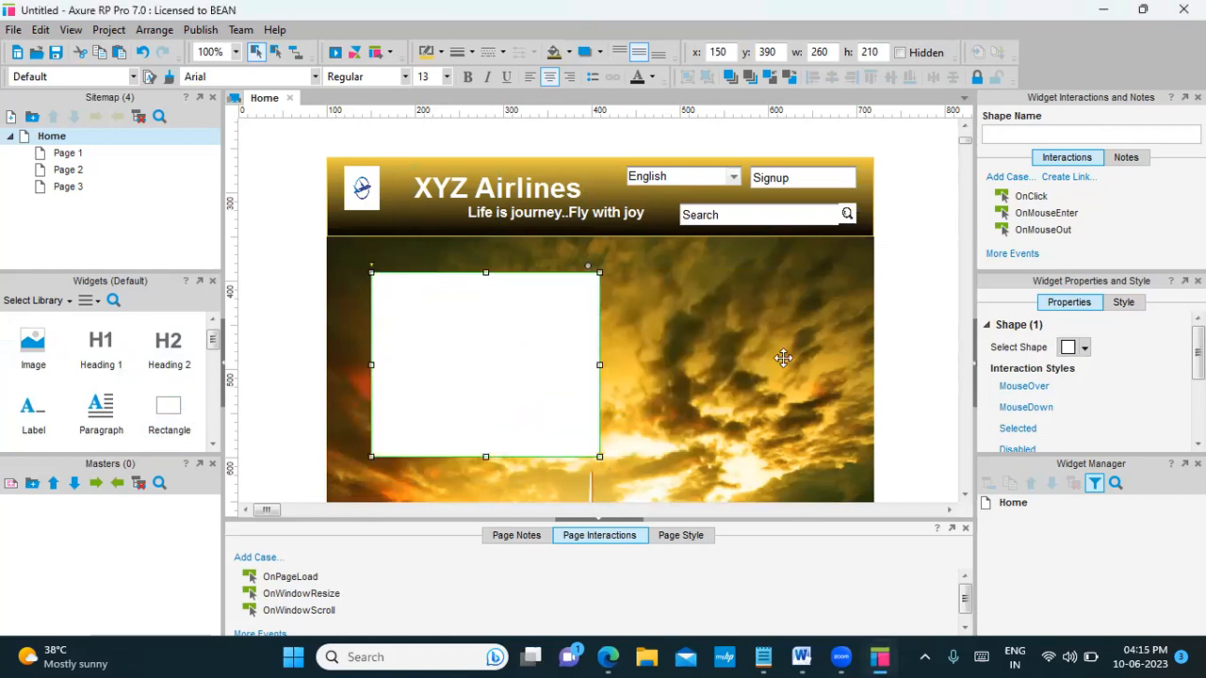
Round the white rectangle's corners with a radius of 60 and enlarge it to 280 wide by 230 high
{"action": "left_click", "coordinate": [1123, 301]}
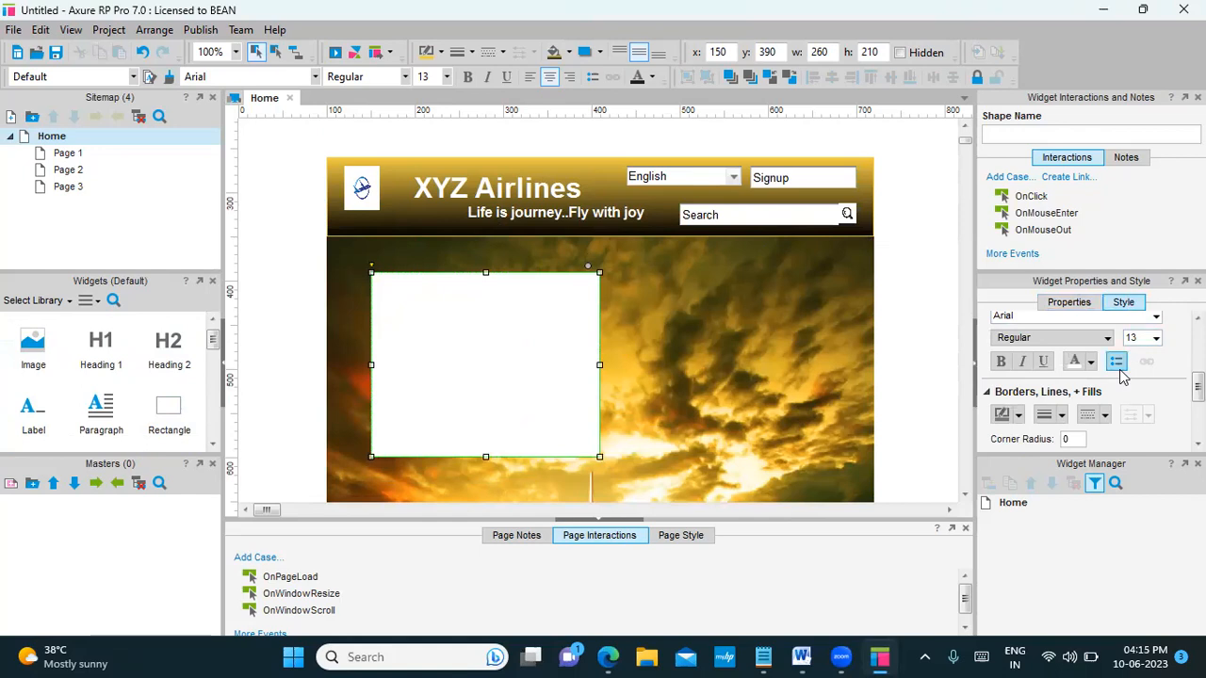
{"action": "scroll", "coordinate": [1121, 368], "scroll_direction": "down", "scroll_amount": 1}
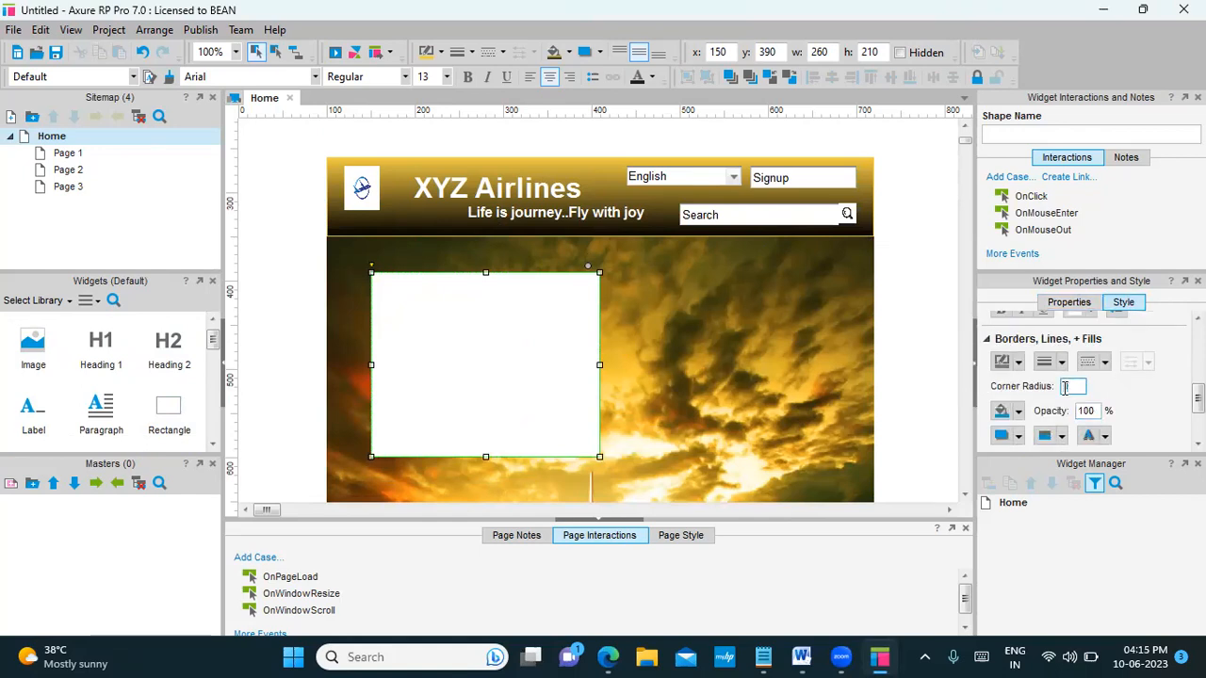
{"action": "left_click", "coordinate": [755, 409]}
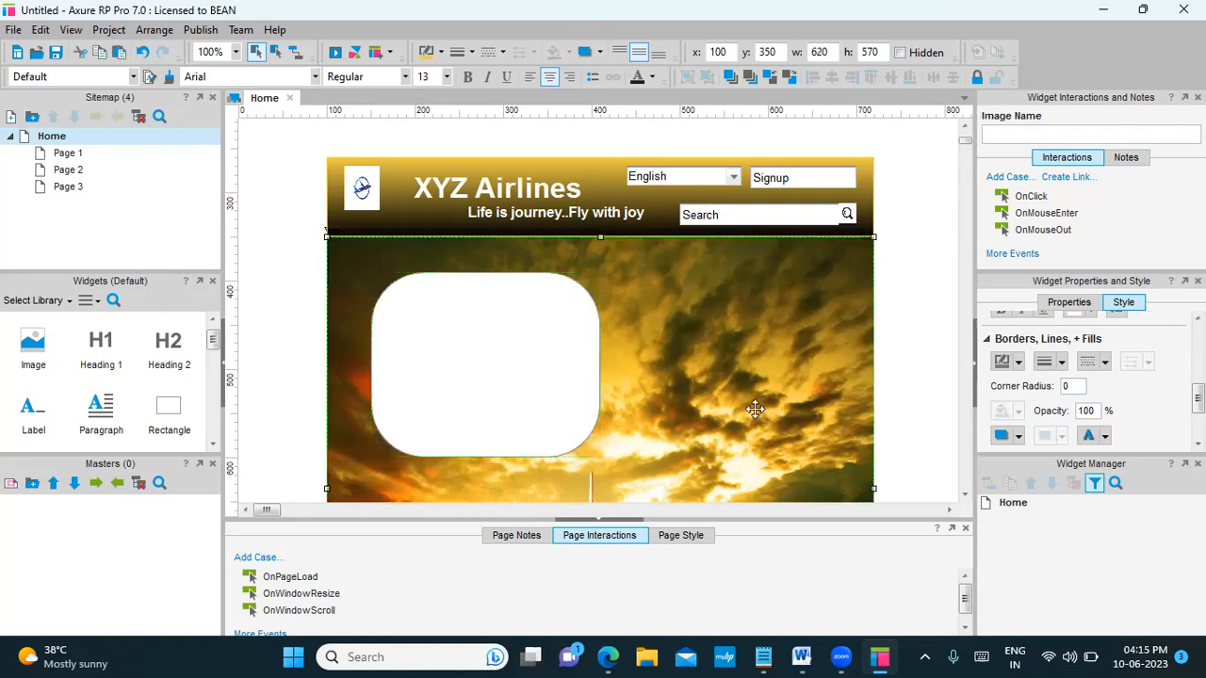
{"action": "left_click", "coordinate": [447, 370]}
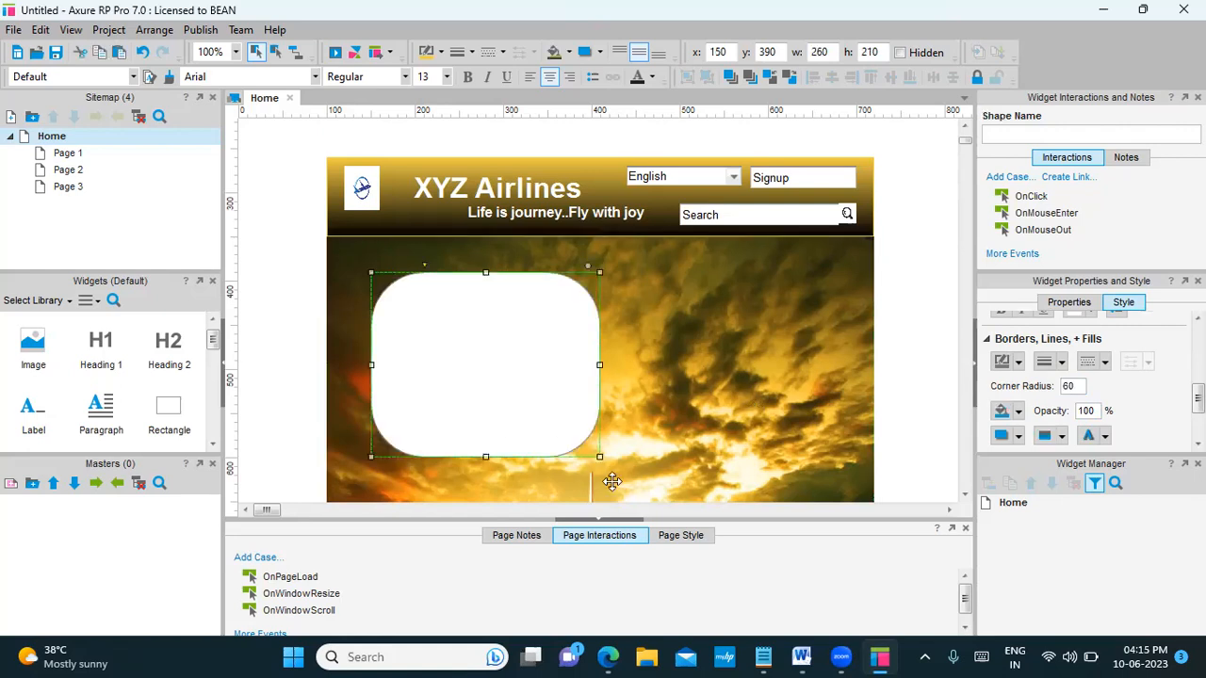
{"action": "left_click_drag", "start_coordinate": [604, 459], "coordinate": [618, 475]}
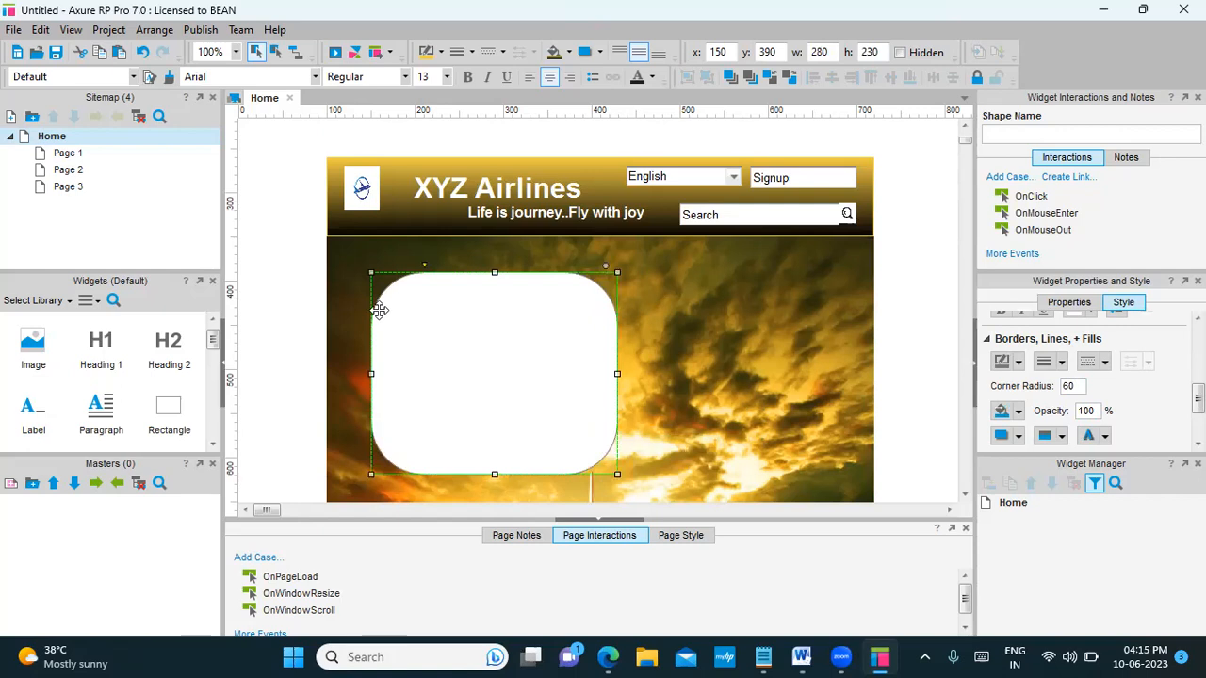
Set the rounded rectangle's opacity to 40%
{"action": "double_click", "coordinate": [1083, 412]}
{"action": "type", "text": "60"}
{"action": "key", "text": "Return"}
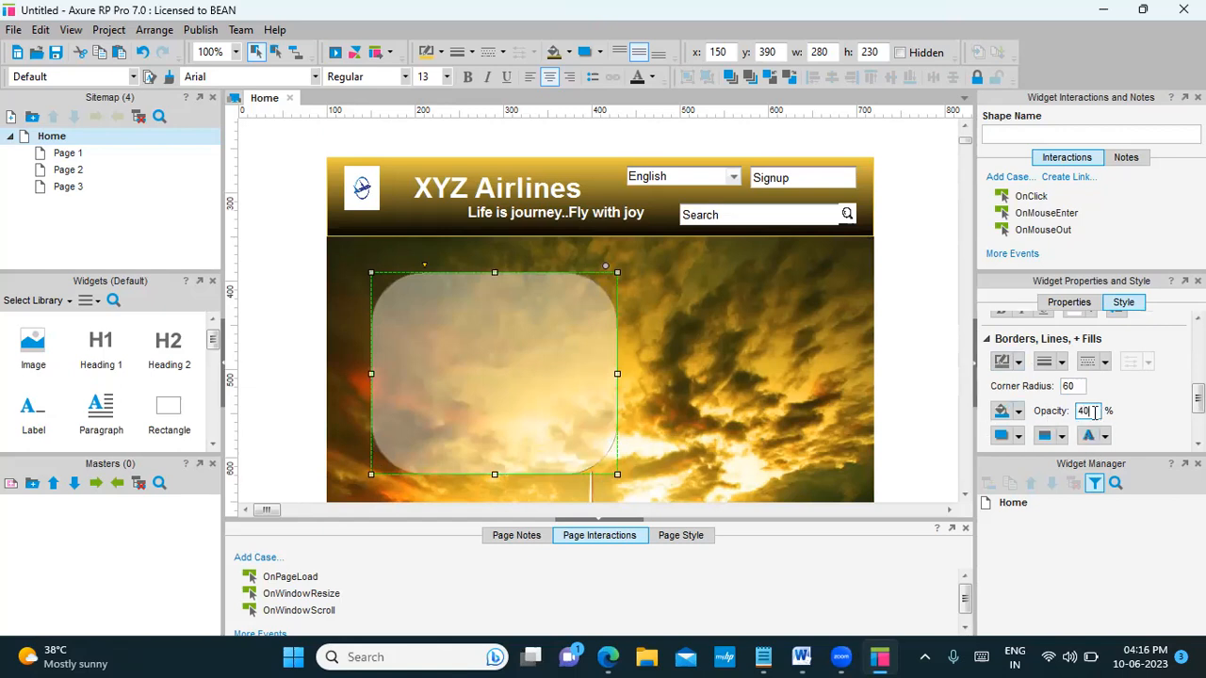
{"action": "left_click", "coordinate": [646, 395]}
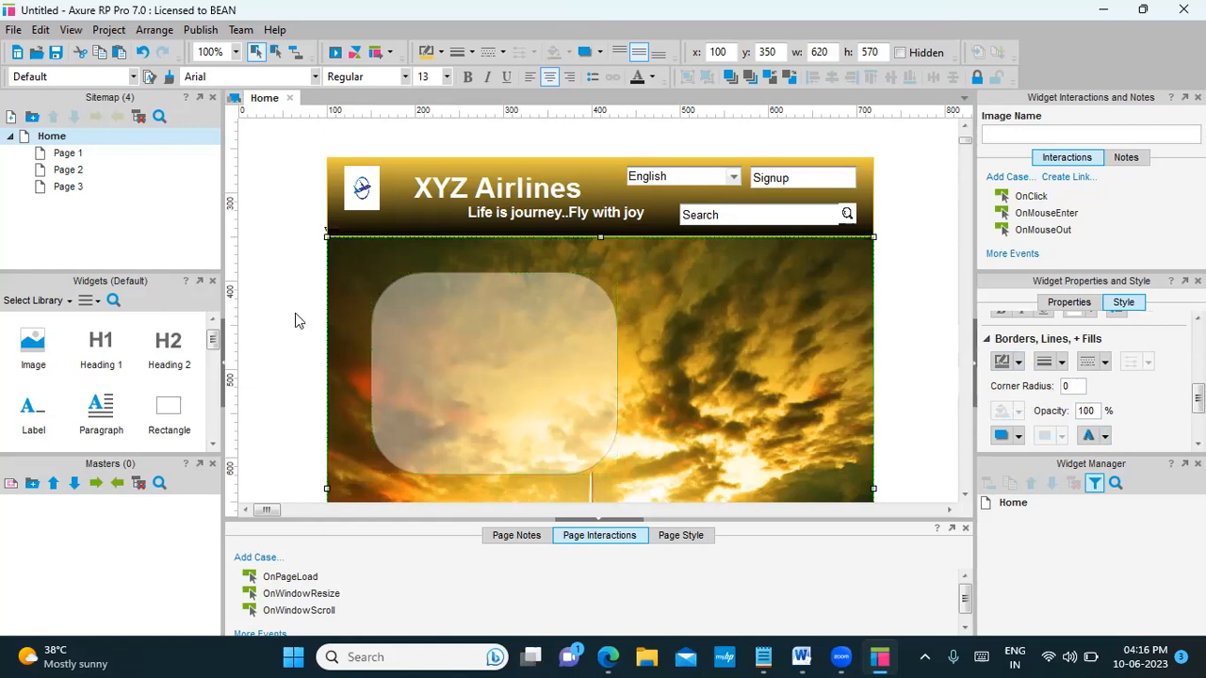
Set the rounded rectangle's opacity to 80%
{"action": "left_click", "coordinate": [1067, 386]}
{"action": "left_click", "coordinate": [490, 351]}
{"action": "double_click", "coordinate": [1077, 411]}
{"action": "type", "text": "80"}
{"action": "key", "text": "Return"}
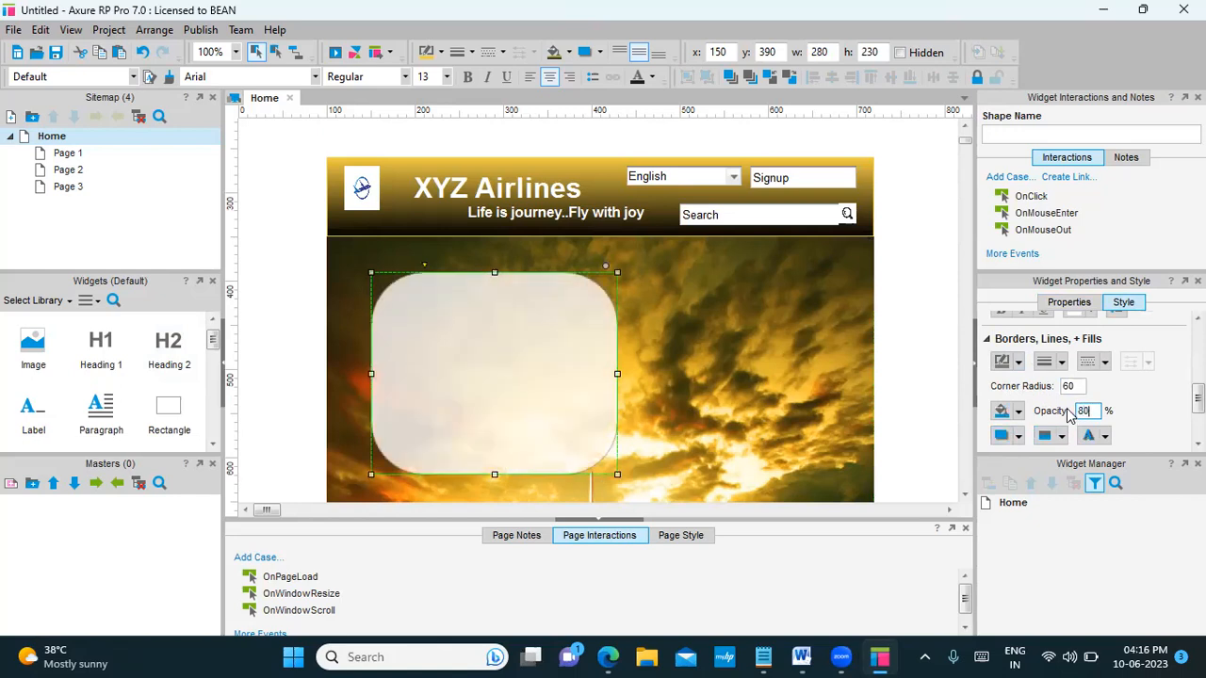
{"action": "left_click", "coordinate": [782, 398]}
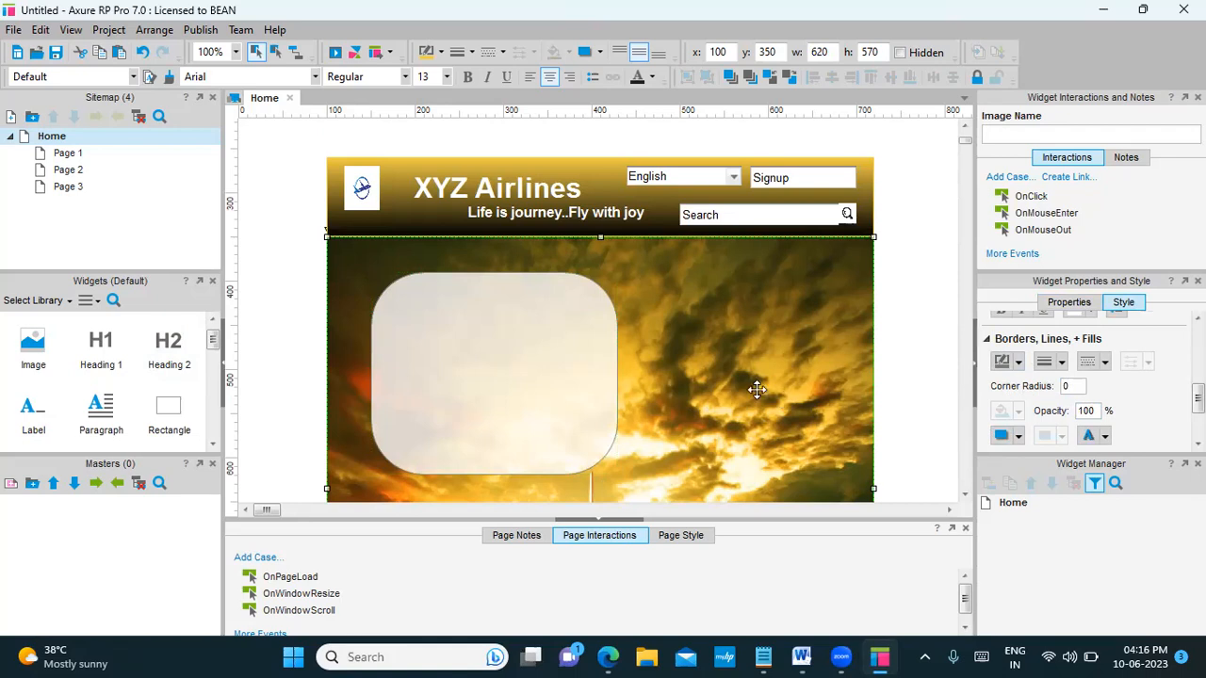
Extend the rounded rectangle upward and downward to y 360 and a height of 280
{"action": "left_click", "coordinate": [506, 315]}
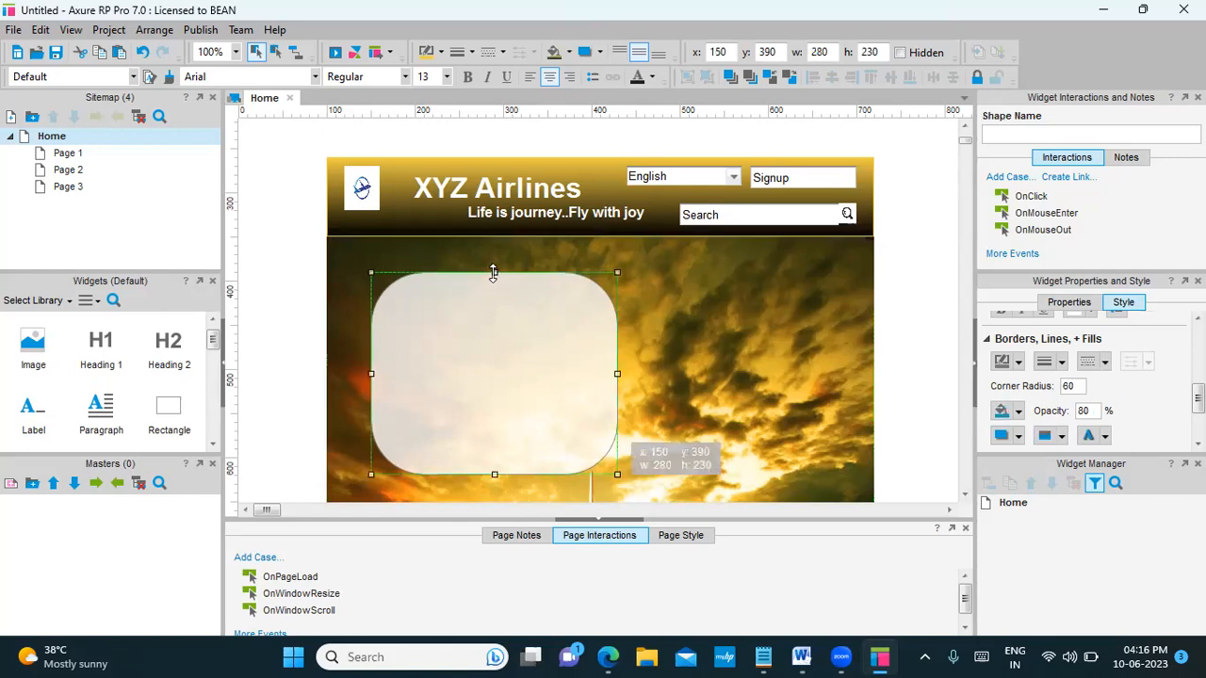
{"action": "left_click_drag", "start_coordinate": [494, 273], "coordinate": [494, 246]}
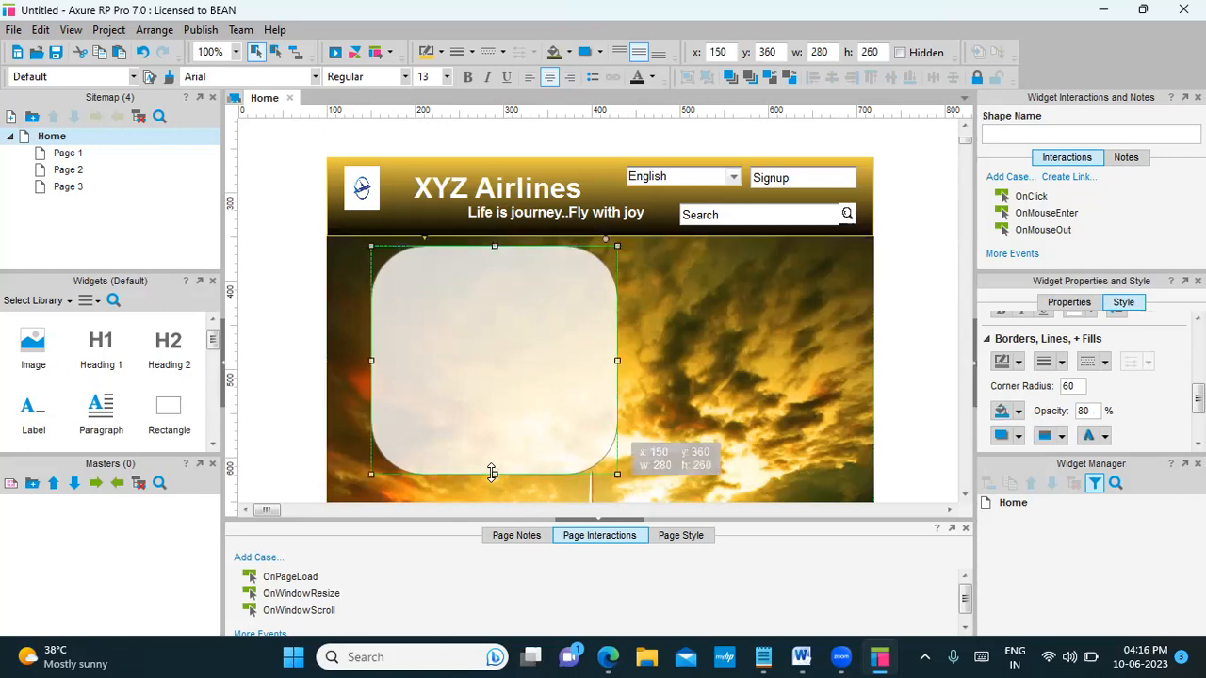
{"action": "left_click_drag", "start_coordinate": [492, 474], "coordinate": [494, 492]}
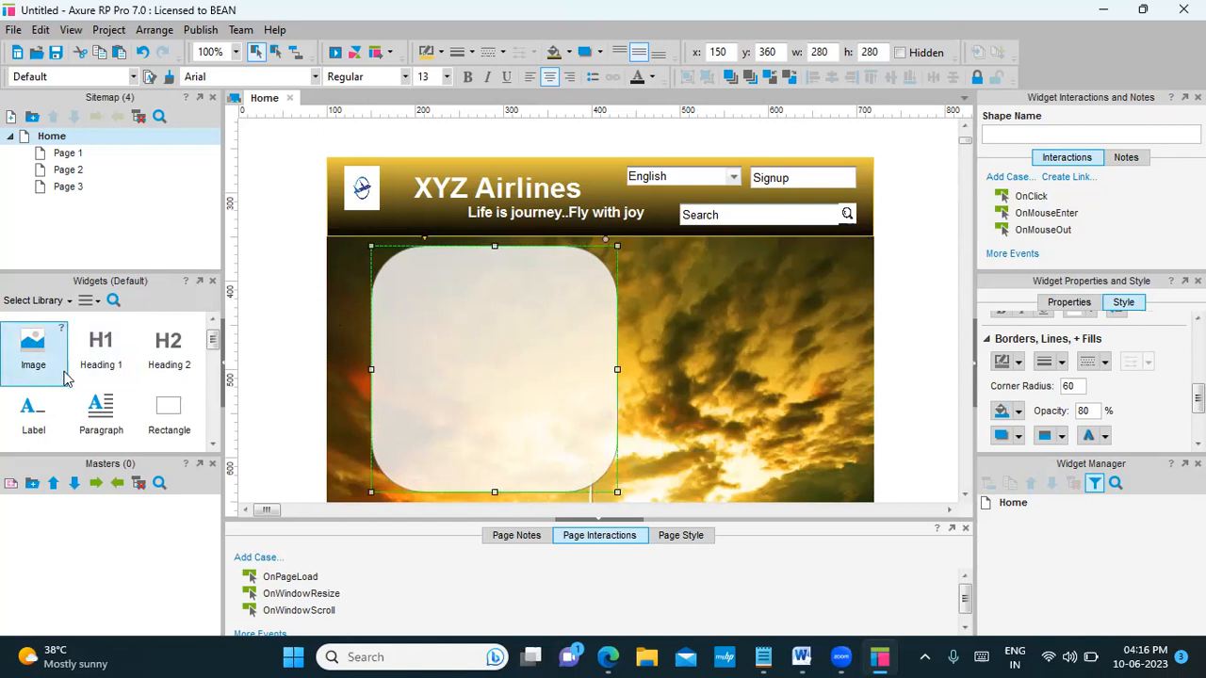
Add a Heading 2 reading "Last Name" in the upper left of the rounded rectangle, at x 174, y 390
{"action": "left_click_drag", "start_coordinate": [172, 348], "coordinate": [439, 283]}
{"action": "double_click", "coordinate": [439, 284]}
{"action": "type", "text": "Last Namr"}
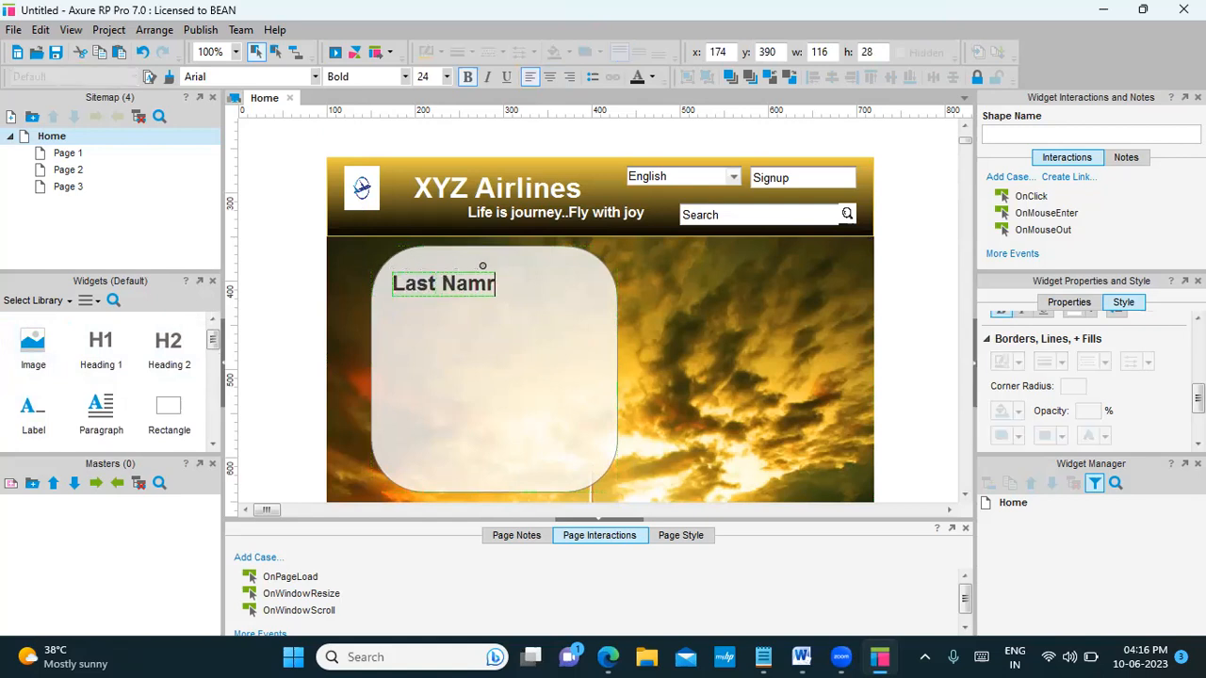
{"action": "key", "text": "BackSpace"}
{"action": "type", "text": "e"}
{"action": "left_click", "coordinate": [516, 349]}
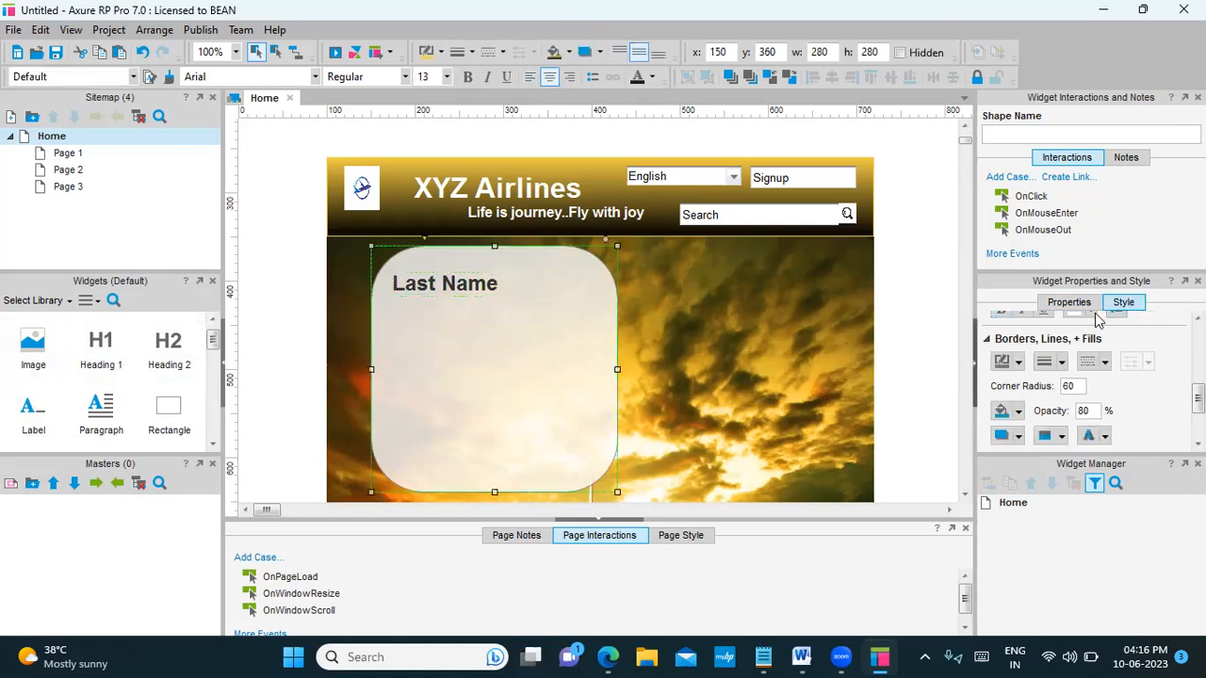
Set the font size to 11 for the rounded rectangle and to 12 for the Last Name heading
{"action": "scroll", "coordinate": [1115, 412], "scroll_direction": "up", "scroll_amount": 3}
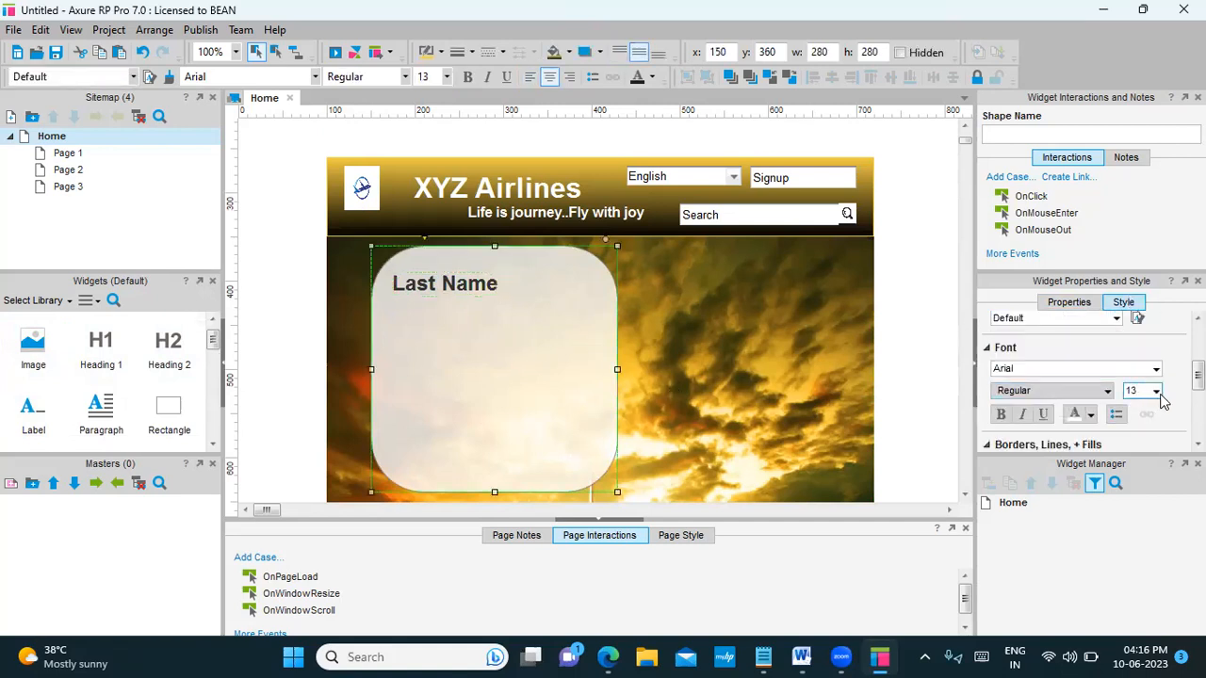
{"action": "left_click", "coordinate": [1161, 392]}
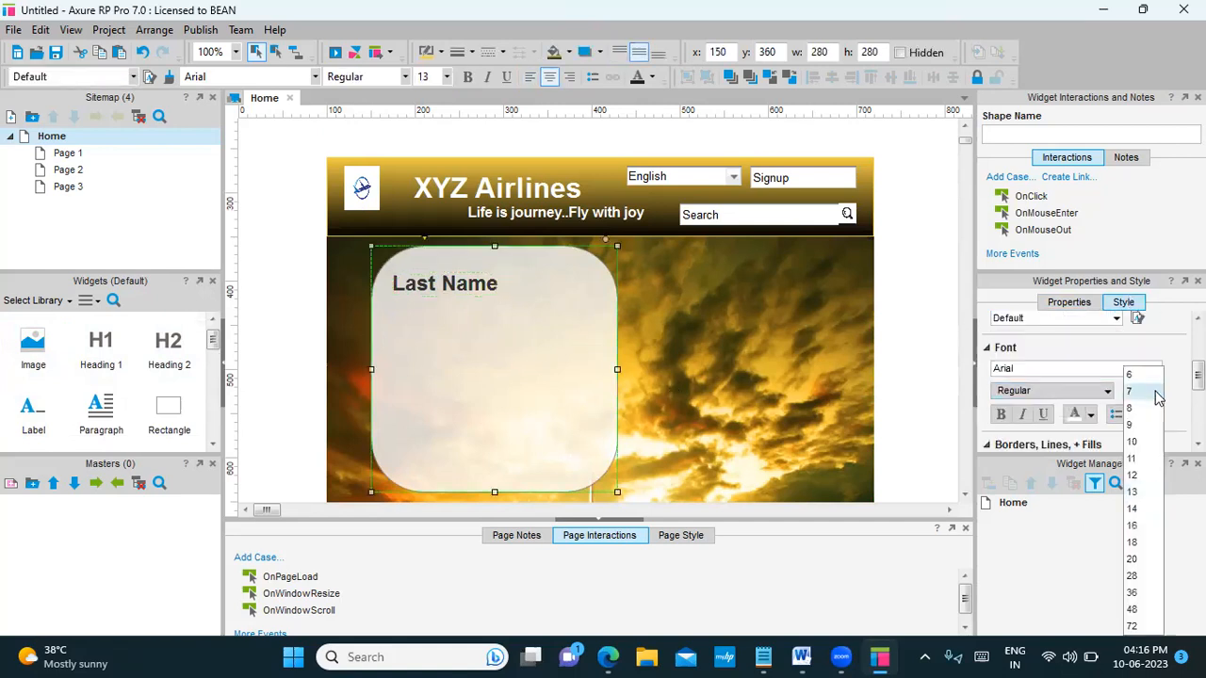
{"action": "left_click", "coordinate": [1137, 459]}
{"action": "left_click", "coordinate": [465, 286]}
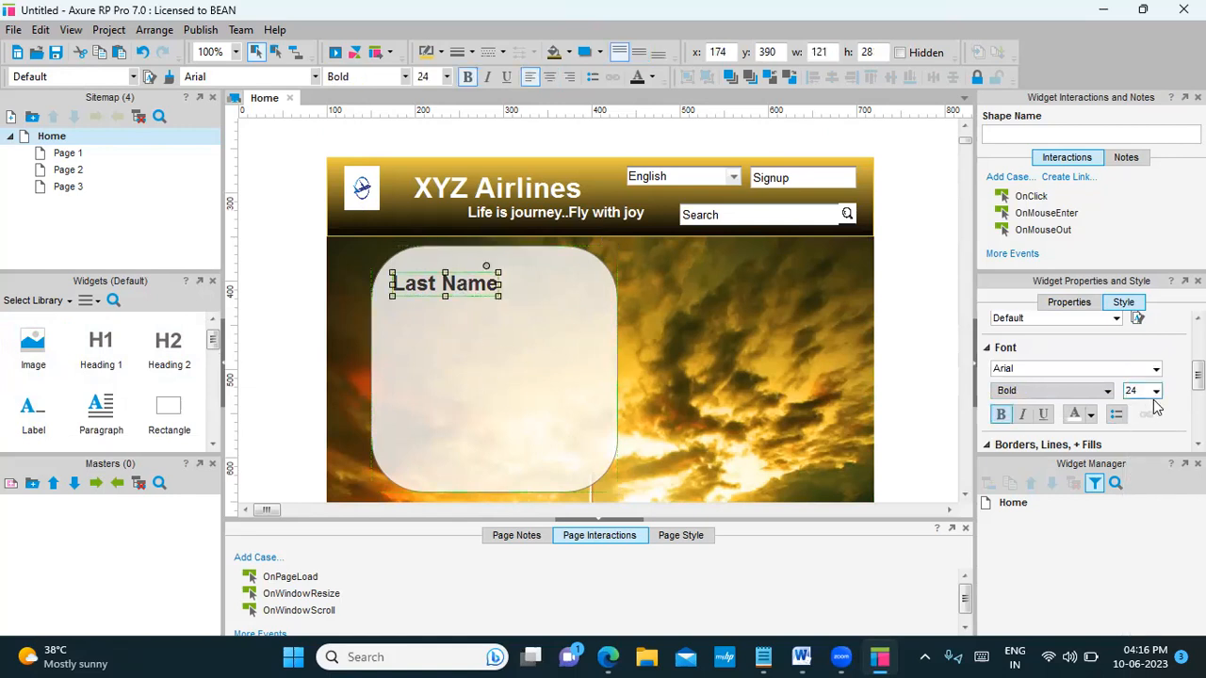
{"action": "left_click", "coordinate": [1156, 391]}
{"action": "left_click", "coordinate": [1133, 459]}
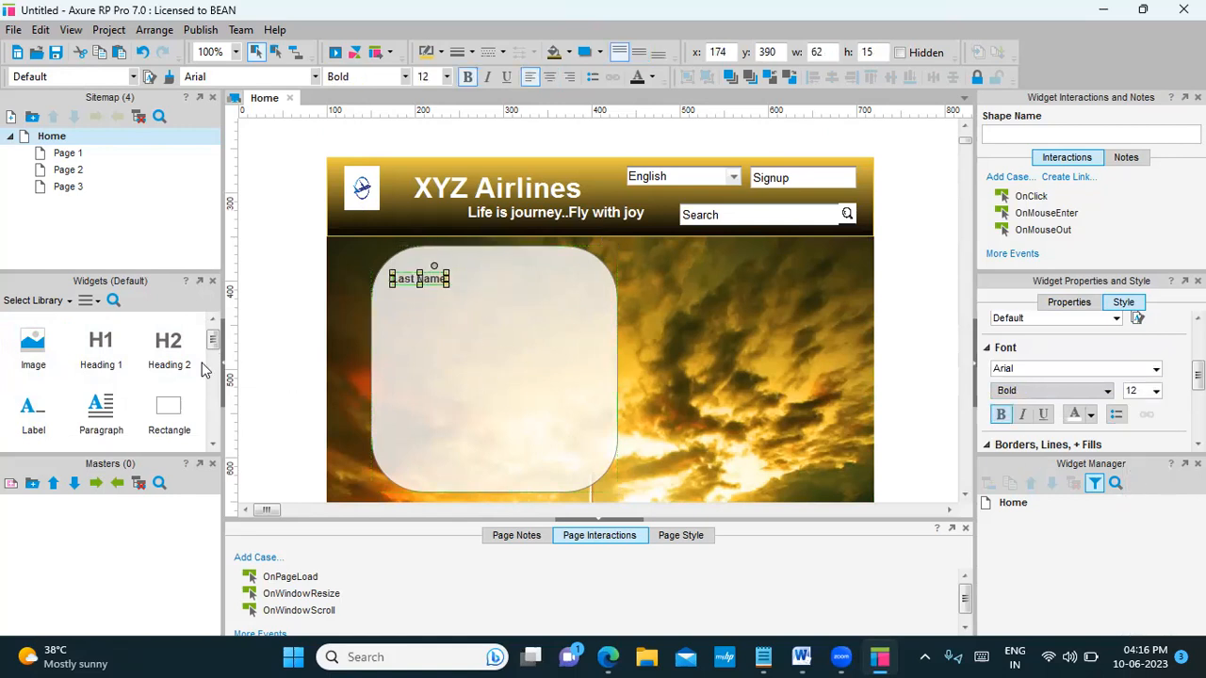
{"action": "left_click", "coordinate": [468, 304]}
Copy the Last Name heading beside the original, to x 280, y 390, undoing any accidental move of the rounded rectangle
{"action": "left_click", "coordinate": [420, 282]}
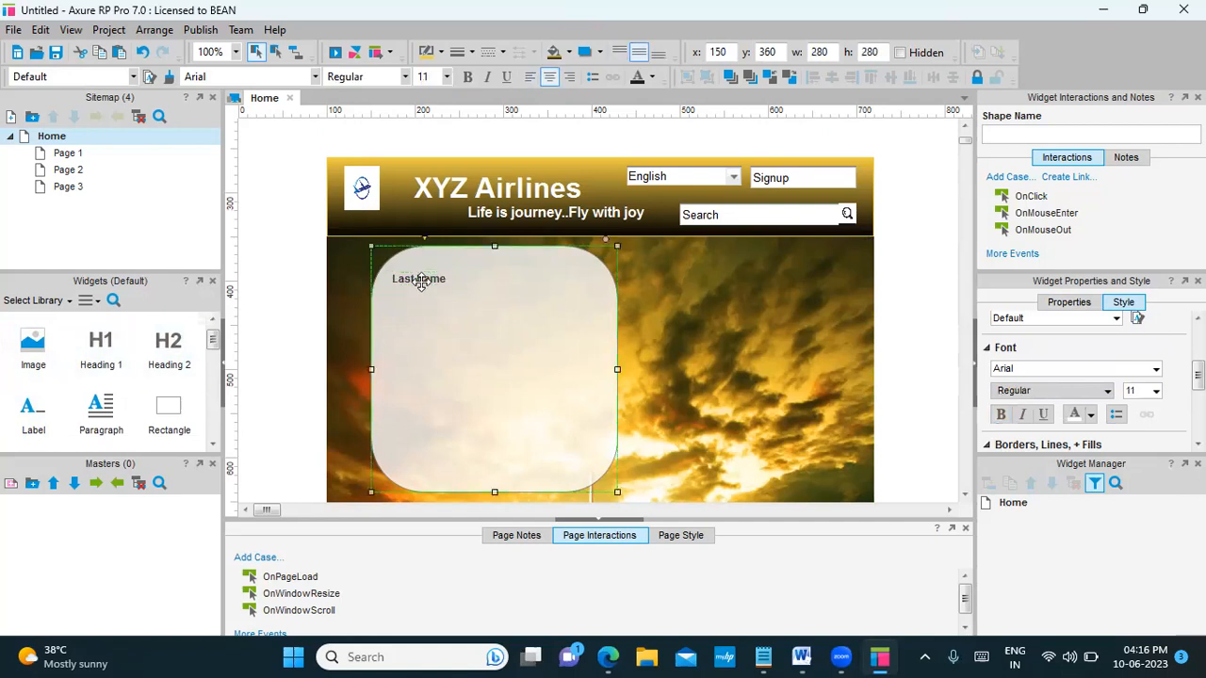
{"action": "left_click_drag", "start_coordinate": [420, 283], "coordinate": [523, 294]}
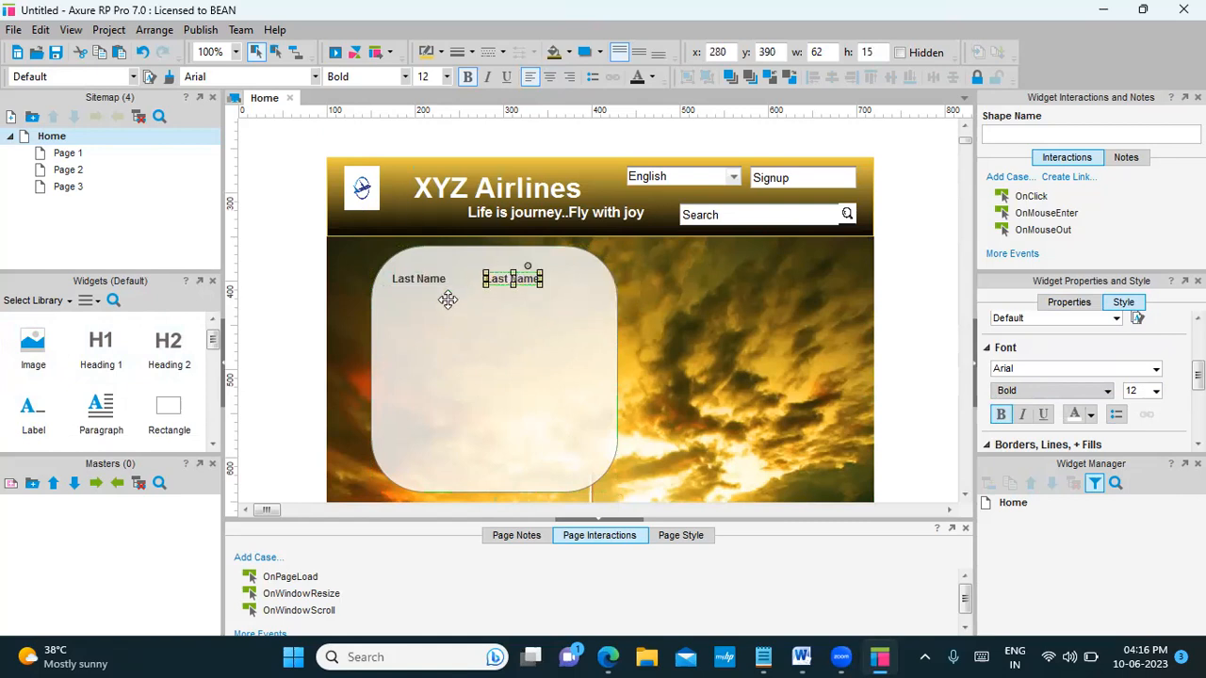
{"action": "left_click", "coordinate": [484, 309]}
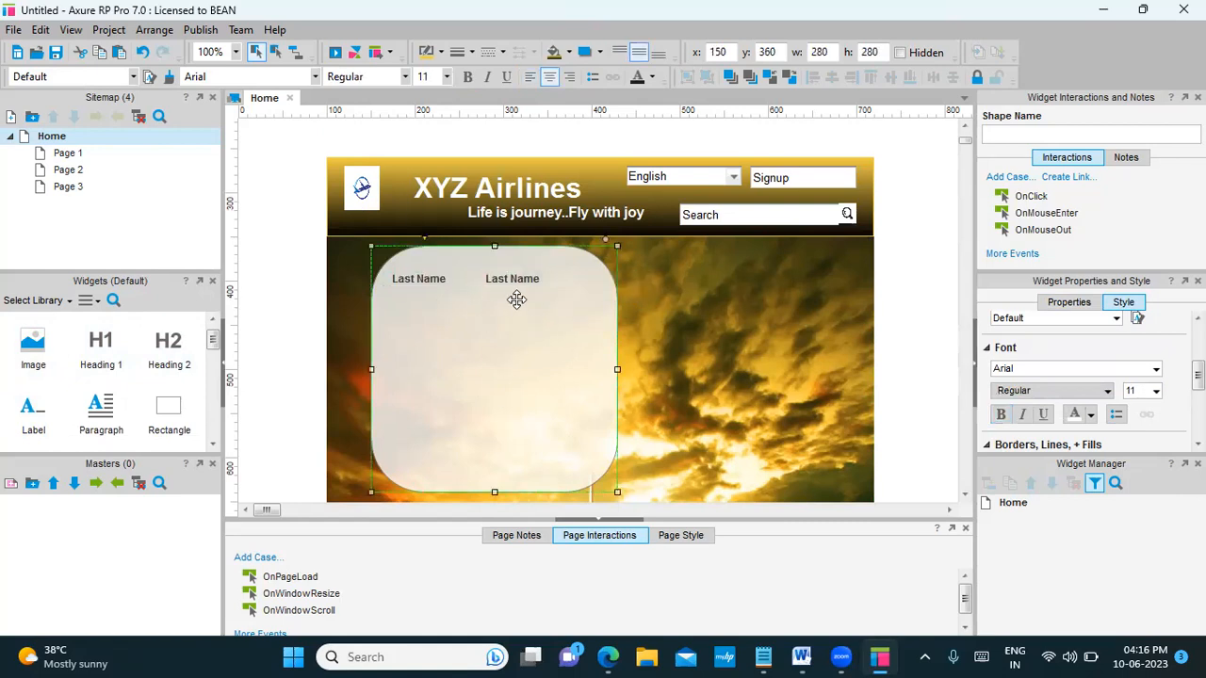
{"action": "left_click_drag", "start_coordinate": [513, 279], "coordinate": [533, 270]}
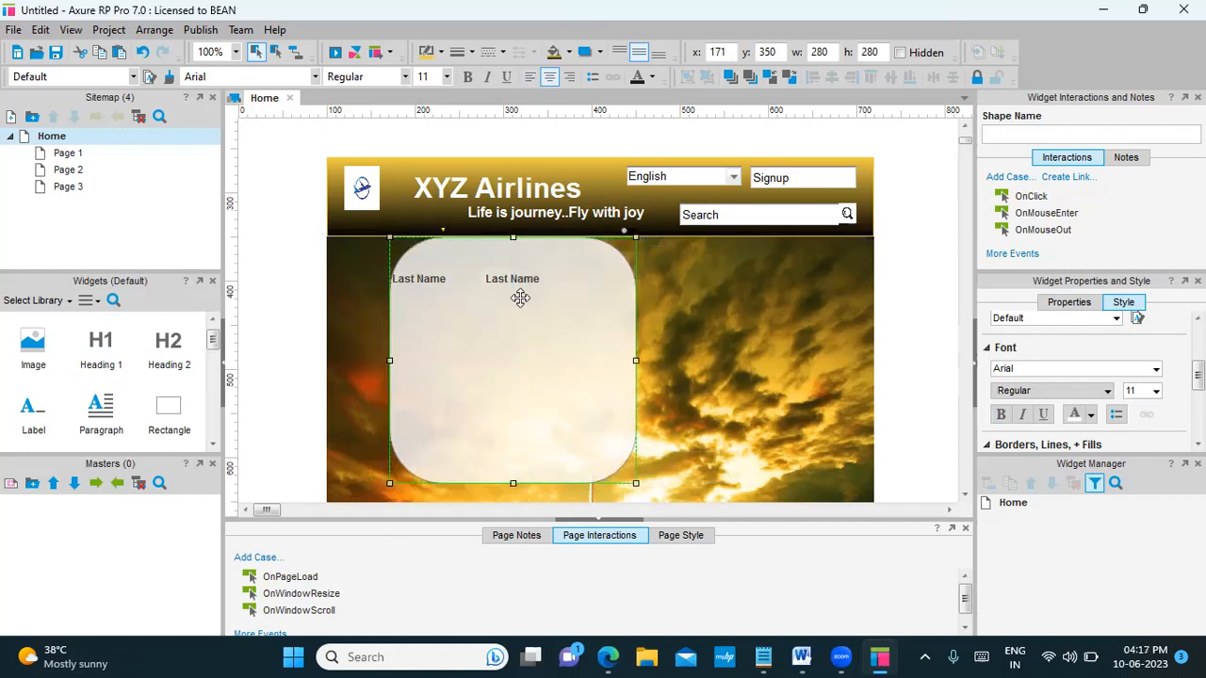
{"action": "key", "text": "ctrl+z"}
Make two more copies of the Last Name heading as a second row at y 435, at x 174 and x 280
{"action": "left_click", "coordinate": [511, 279]}
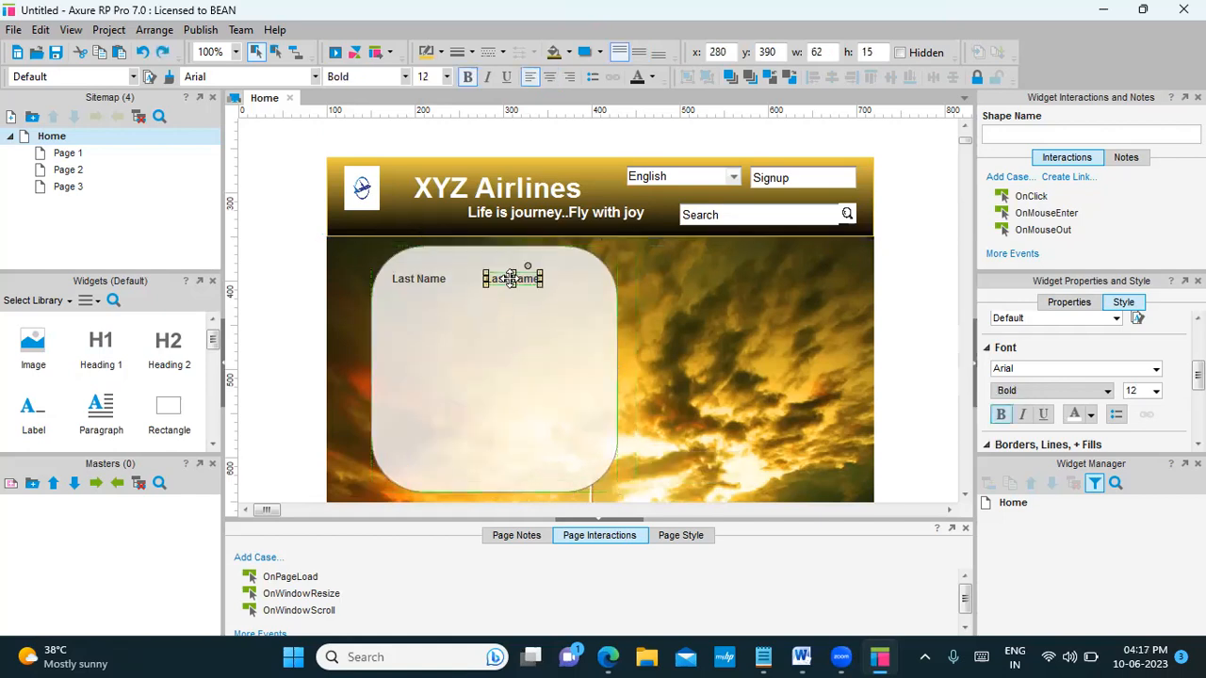
{"action": "left_click_drag", "start_coordinate": [512, 279], "coordinate": [415, 315]}
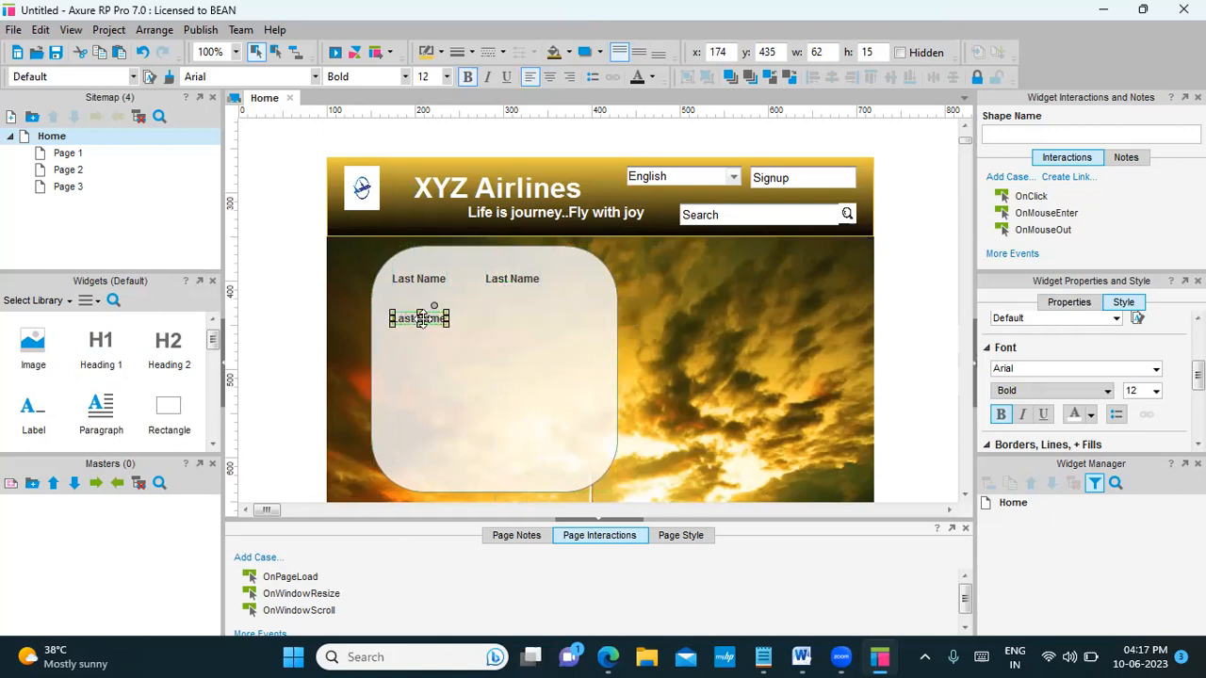
{"action": "left_click_drag", "start_coordinate": [419, 320], "coordinate": [521, 330]}
Change the second heading in the first row to "First Name"
{"action": "left_click", "coordinate": [424, 279]}
{"action": "left_click", "coordinate": [525, 275]}
{"action": "double_click", "coordinate": [526, 273]}
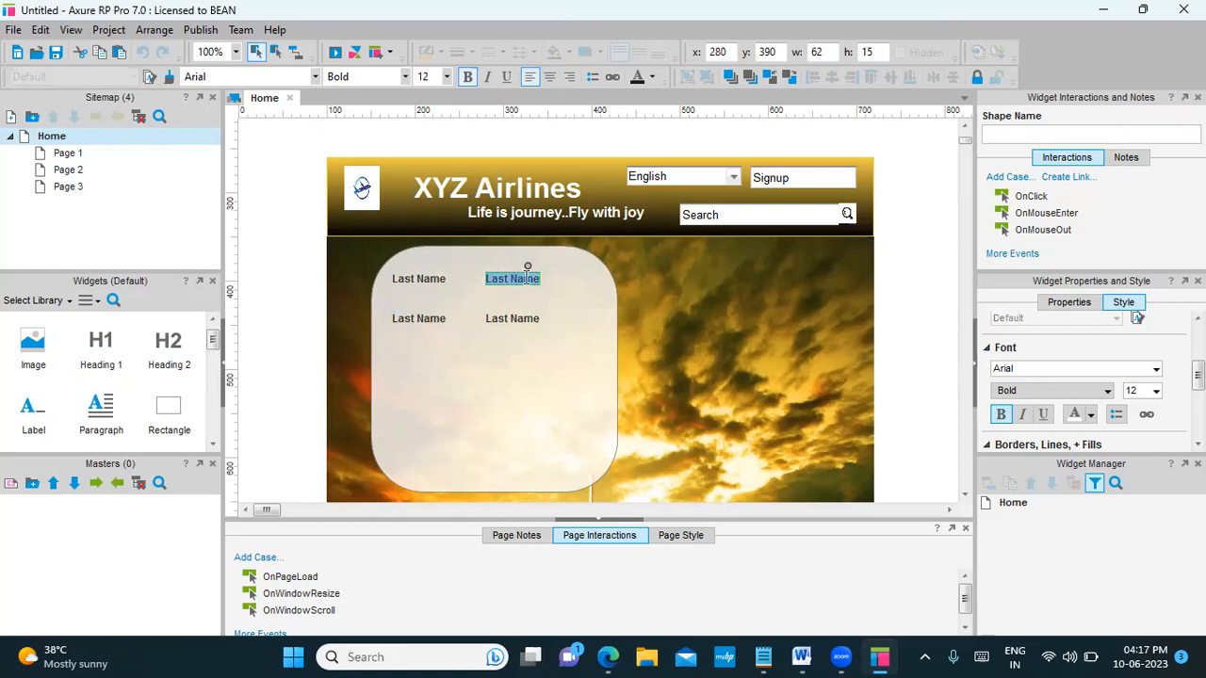
{"action": "type", "text": "First Name"}
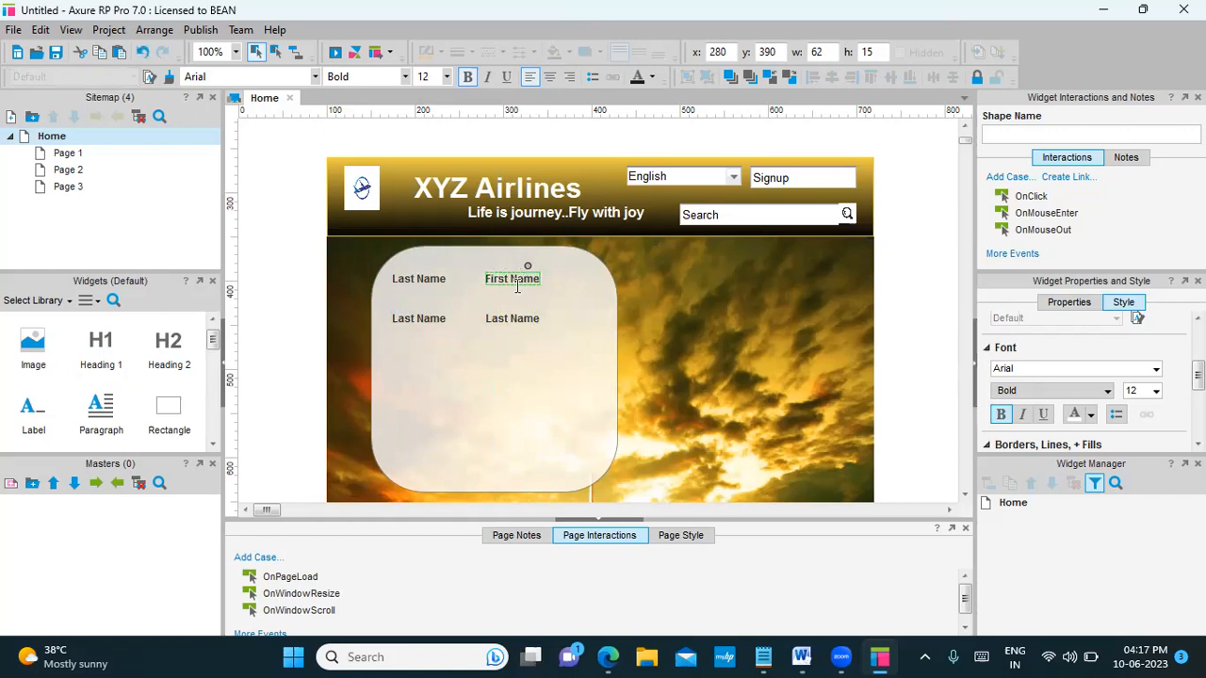
Change the two second-row headings to "Address" and "City"
{"action": "left_click", "coordinate": [401, 320]}
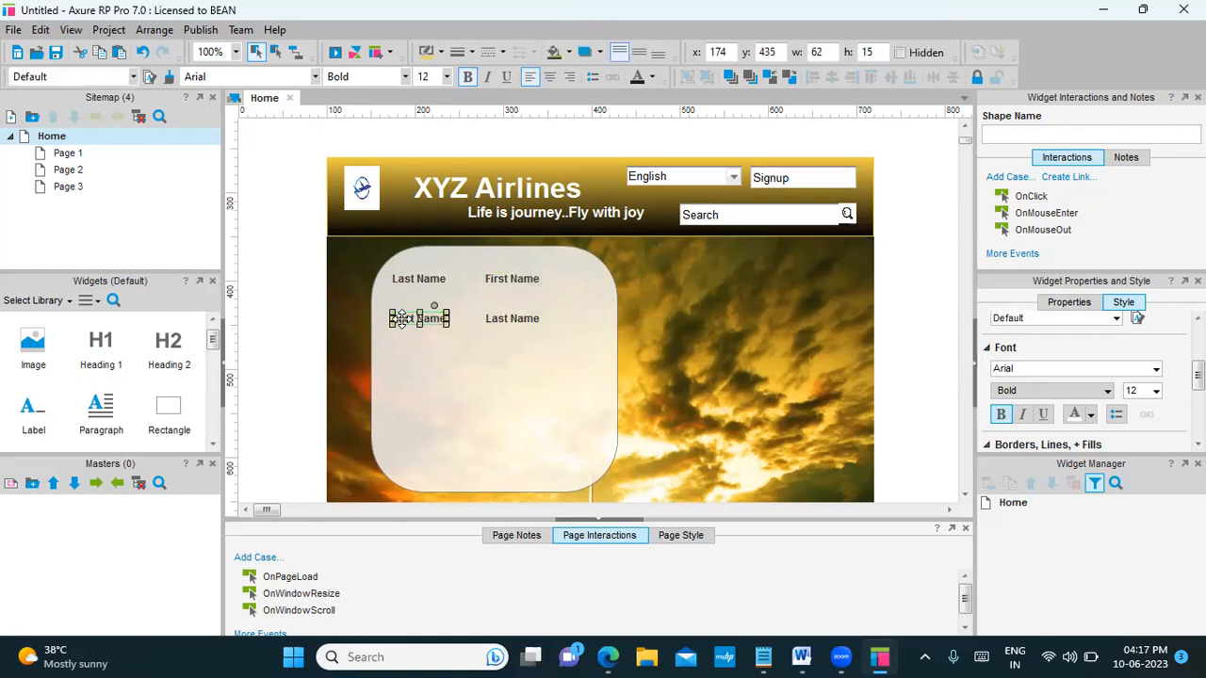
{"action": "type", "text": "Address"}
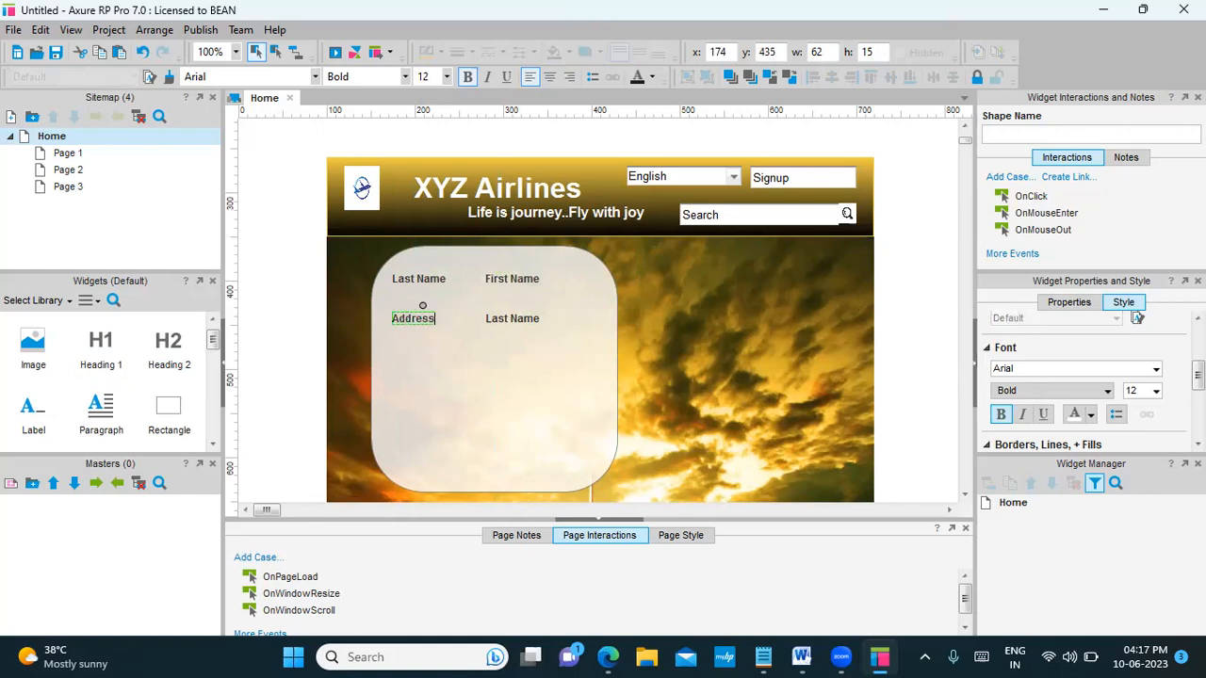
{"action": "left_click", "coordinate": [400, 406]}
{"action": "left_click", "coordinate": [517, 318]}
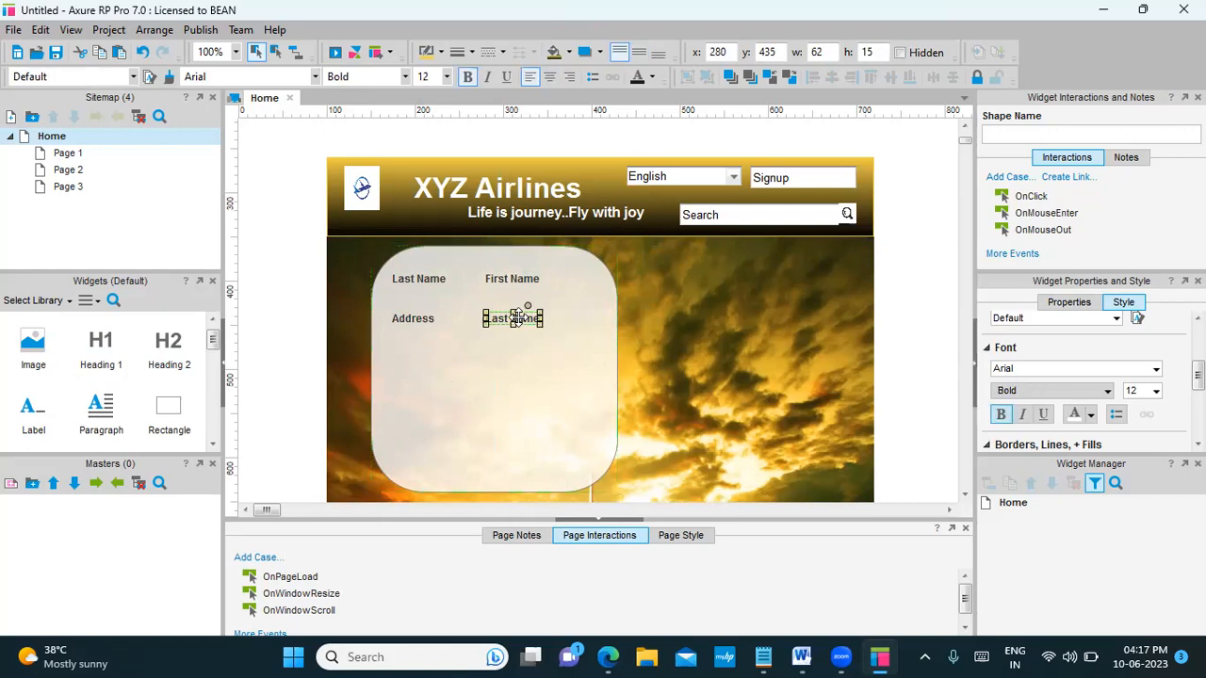
{"action": "type", "text": "City"}
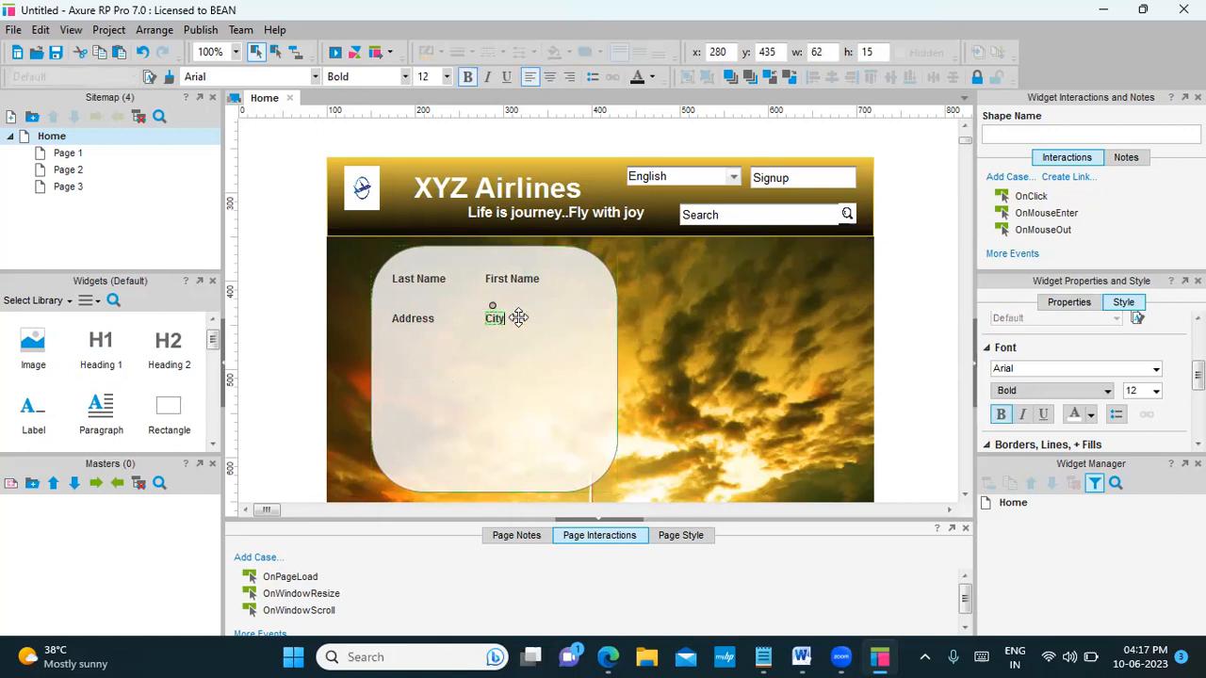
Copy the City heading to a third row at x 174, y 492, and change the copy's text to "Country"
{"action": "left_click", "coordinate": [500, 474]}
{"action": "left_click", "coordinate": [489, 319]}
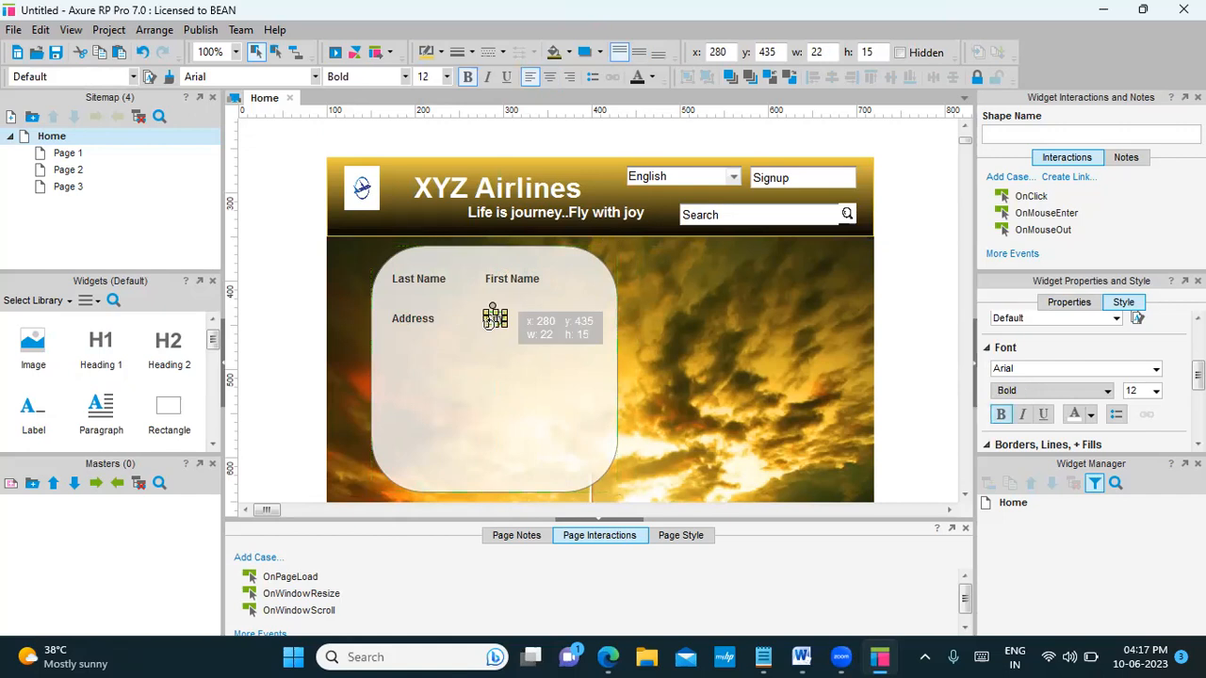
{"action": "key", "text": "ctrl+v"}
{"action": "left_click_drag", "start_coordinate": [494, 327], "coordinate": [465, 349]}
{"action": "left_click", "coordinate": [504, 376]}
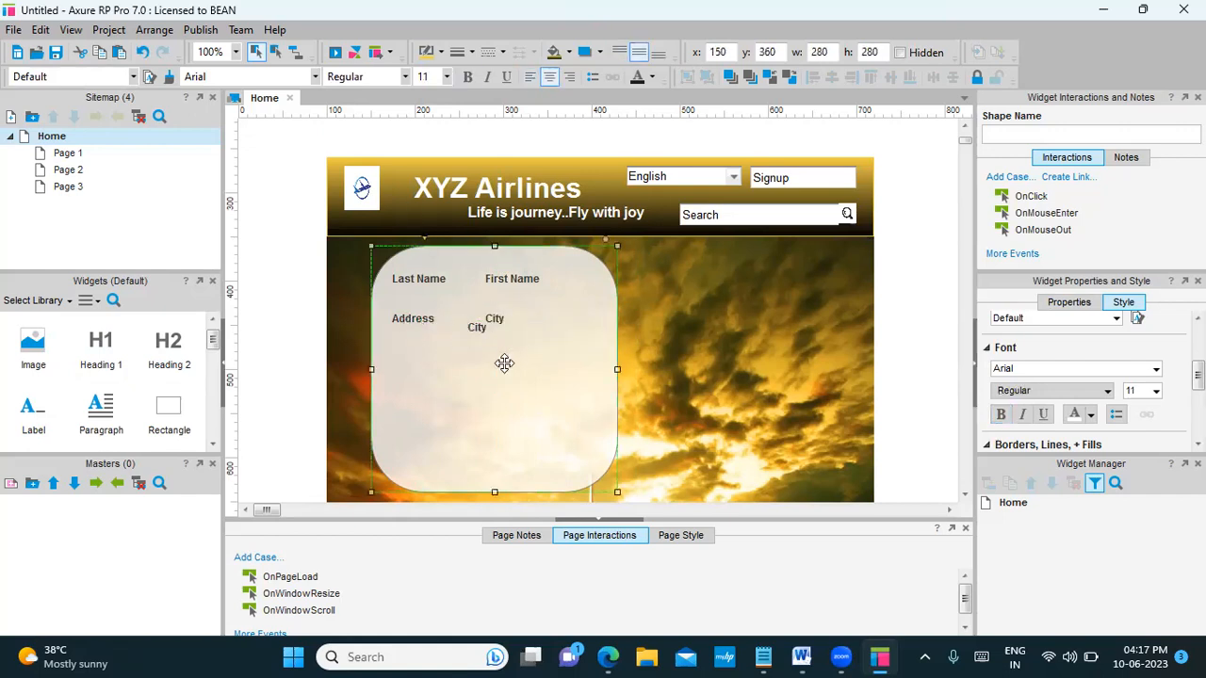
{"action": "key", "text": "ctrl+z"}
{"action": "left_click_drag", "start_coordinate": [502, 322], "coordinate": [409, 375]}
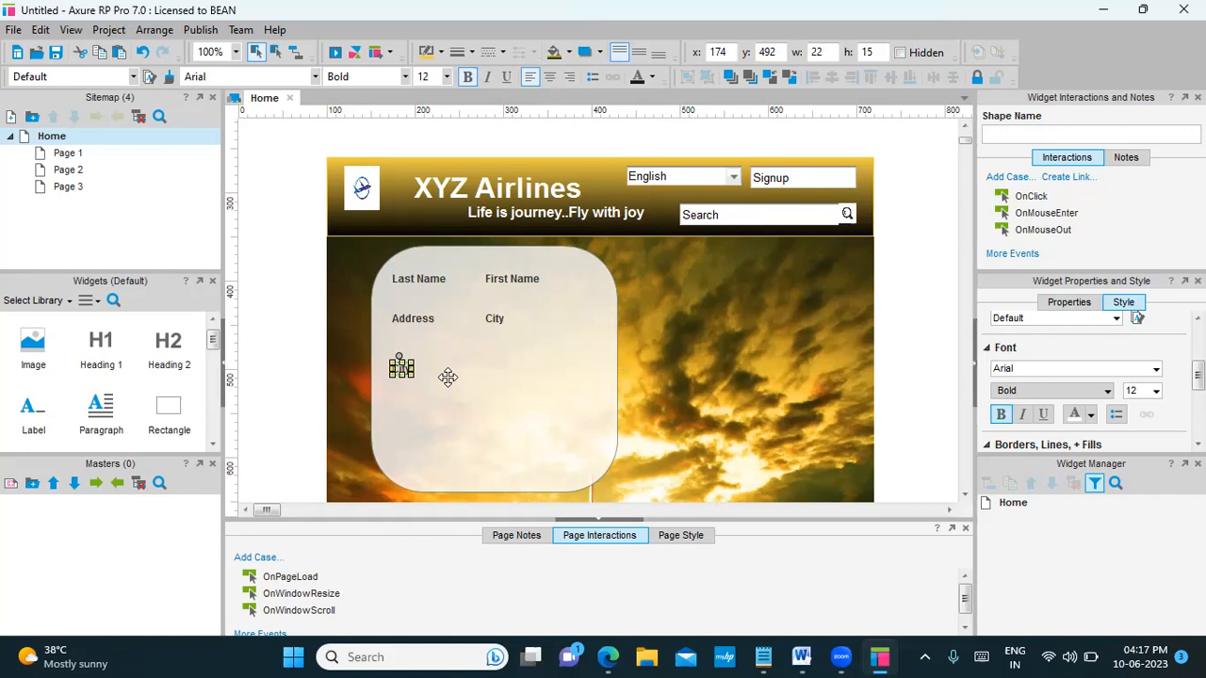
{"action": "type", "text": "Country"}
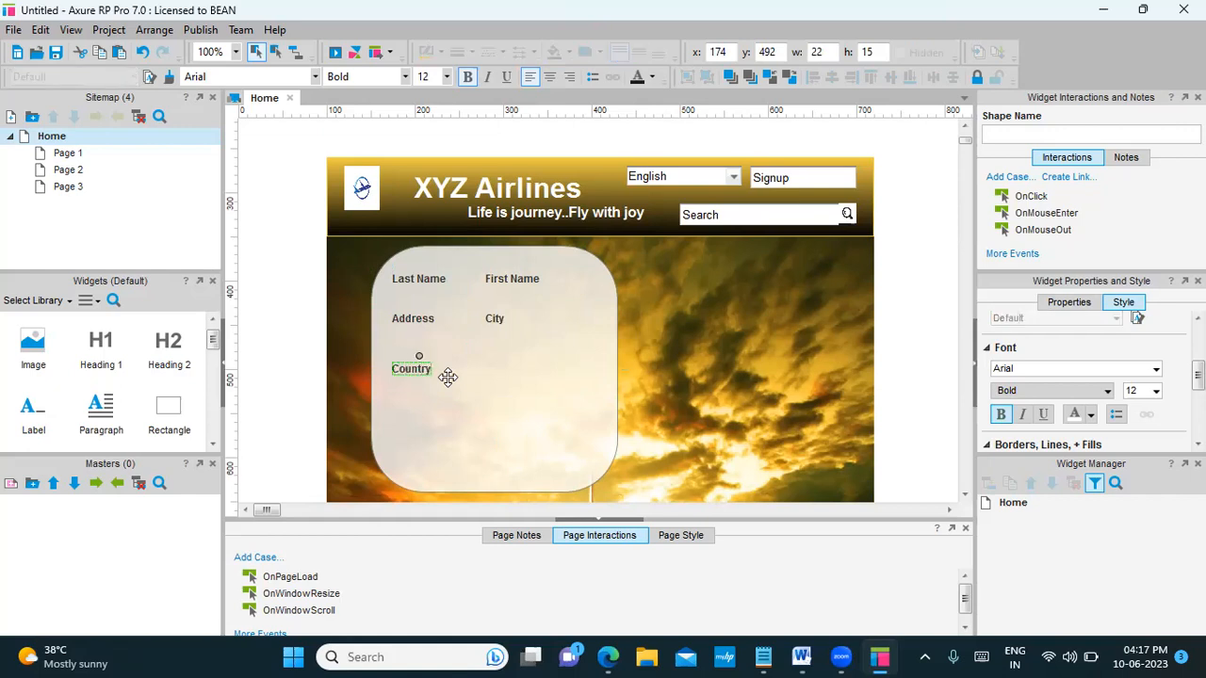
{"action": "left_click", "coordinate": [471, 443]}
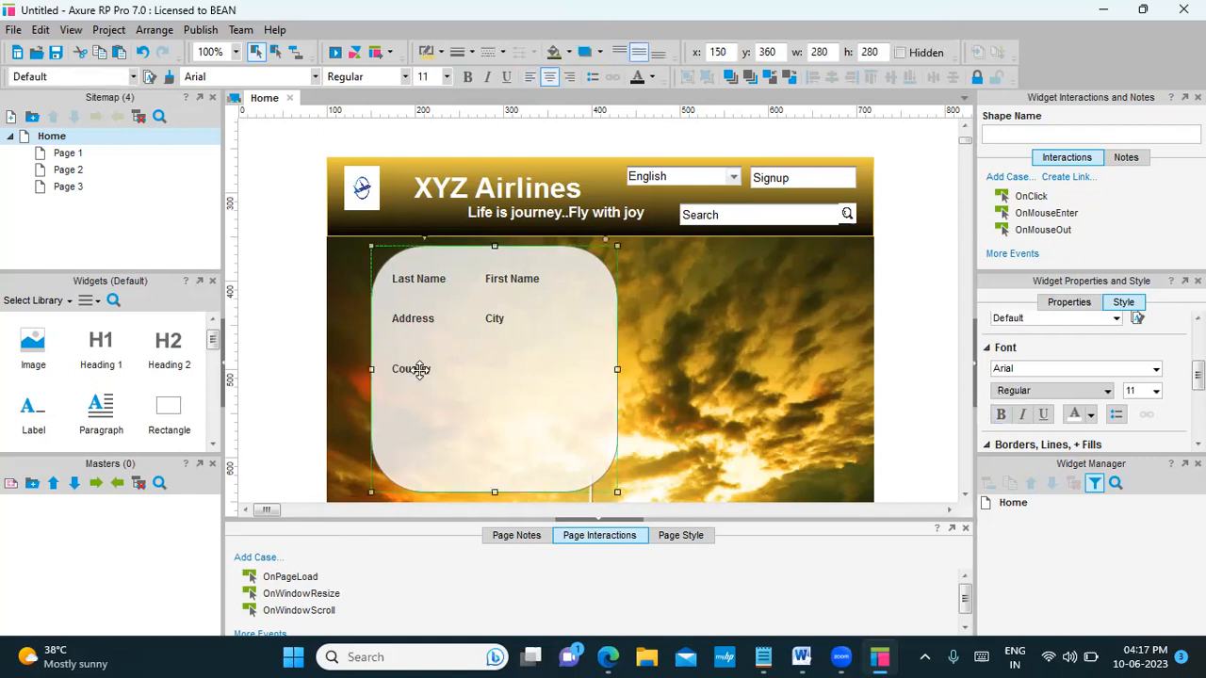
Copy the Country heading to x 268, y 492 in the same row, and change the copy's text to "Email Address"
{"action": "left_click", "coordinate": [420, 370]}
{"action": "left_click_drag", "start_coordinate": [419, 367], "coordinate": [496, 368]}
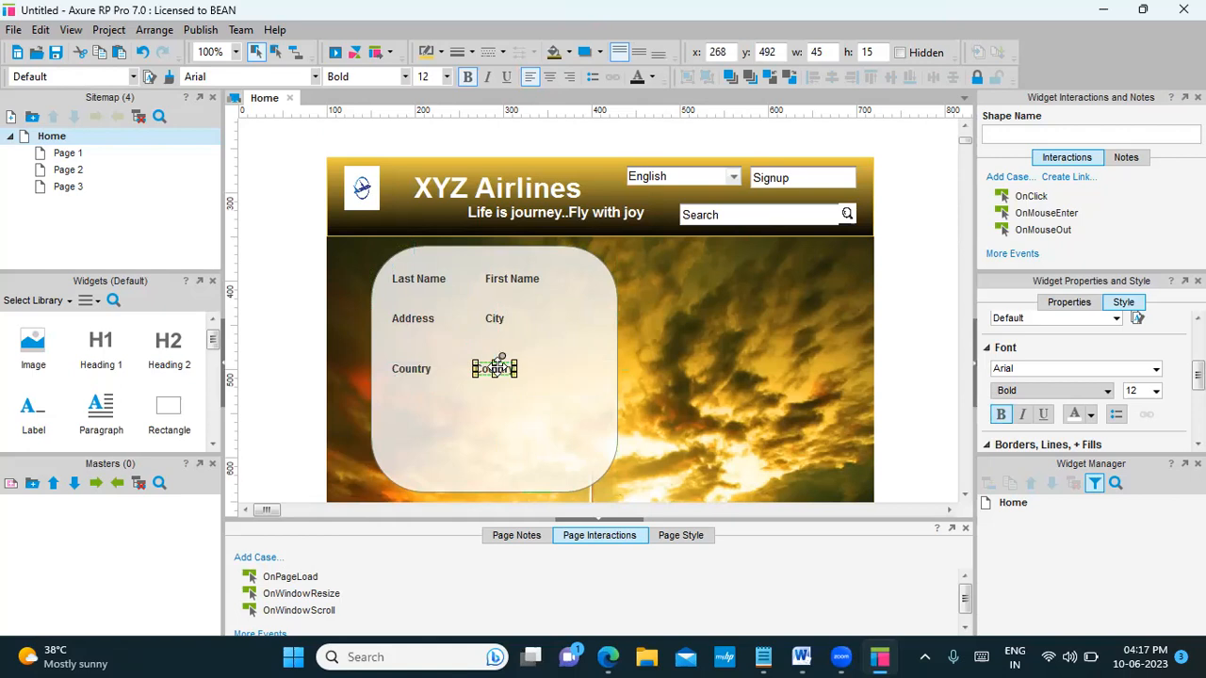
{"action": "double_click", "coordinate": [495, 368]}
{"action": "type", "text": "Email"}
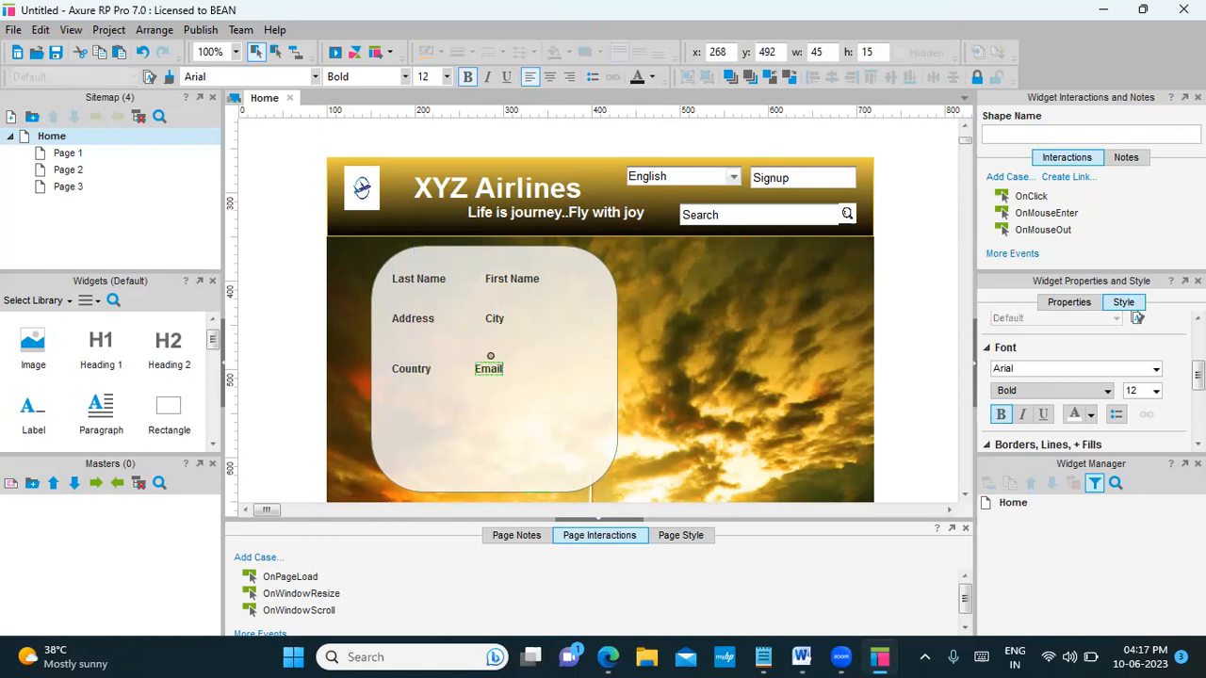
{"action": "type", "text": " Addre"}
{"action": "left_click", "coordinate": [487, 423]}
Copy the Email Address heading to a fourth row at x 187, y 565, and change the copy's text to "Phone Number"
{"action": "left_click", "coordinate": [506, 368]}
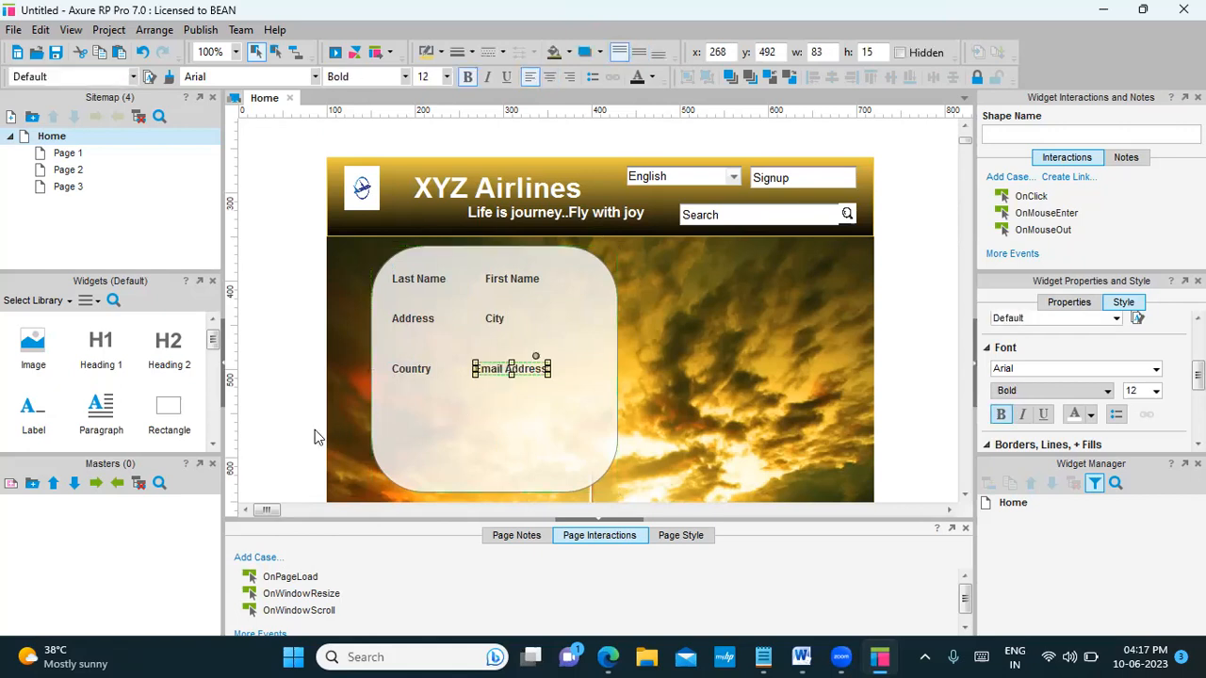
{"action": "key", "text": "ctrl+d"}
{"action": "left_click_drag", "start_coordinate": [320, 442], "coordinate": [263, 497]}
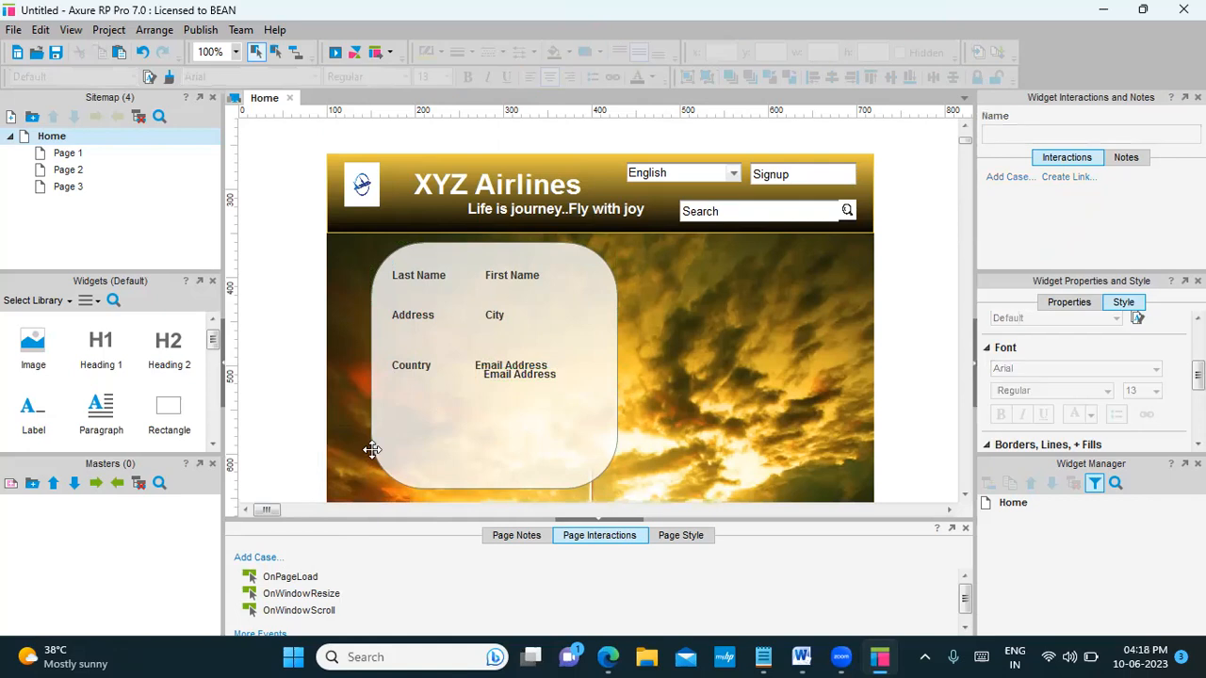
{"action": "left_click_drag", "start_coordinate": [437, 438], "coordinate": [437, 439]}
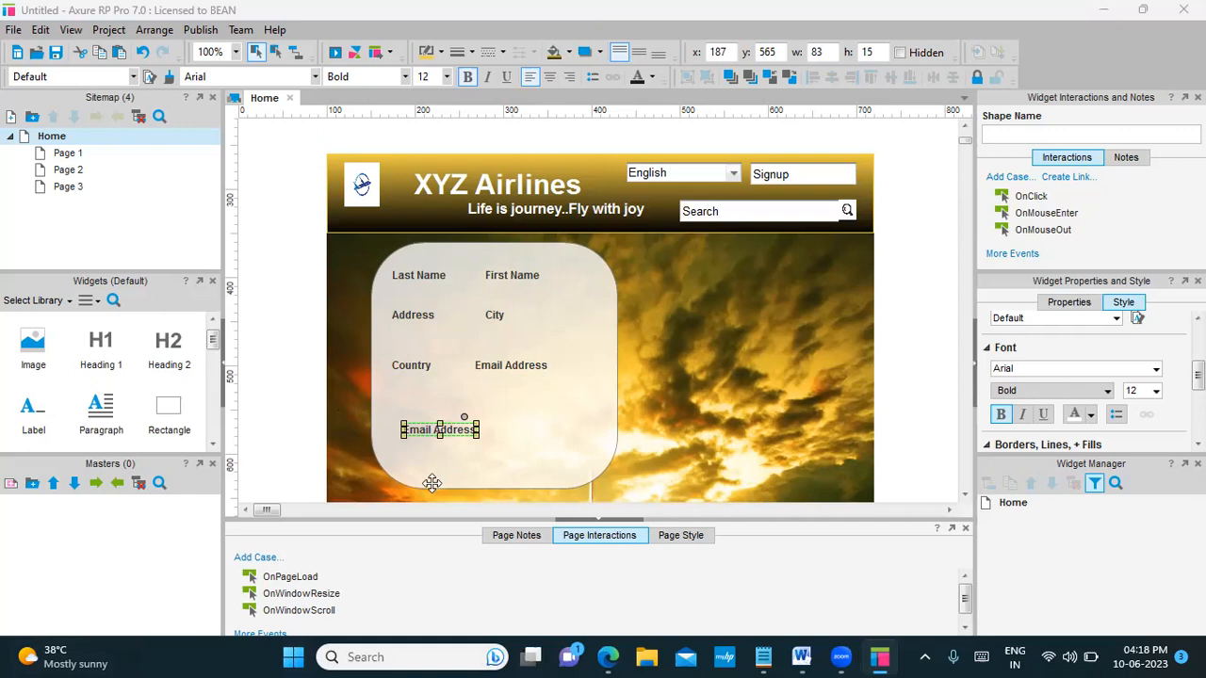
{"action": "left_click", "coordinate": [519, 419]}
{"action": "left_click", "coordinate": [464, 433]}
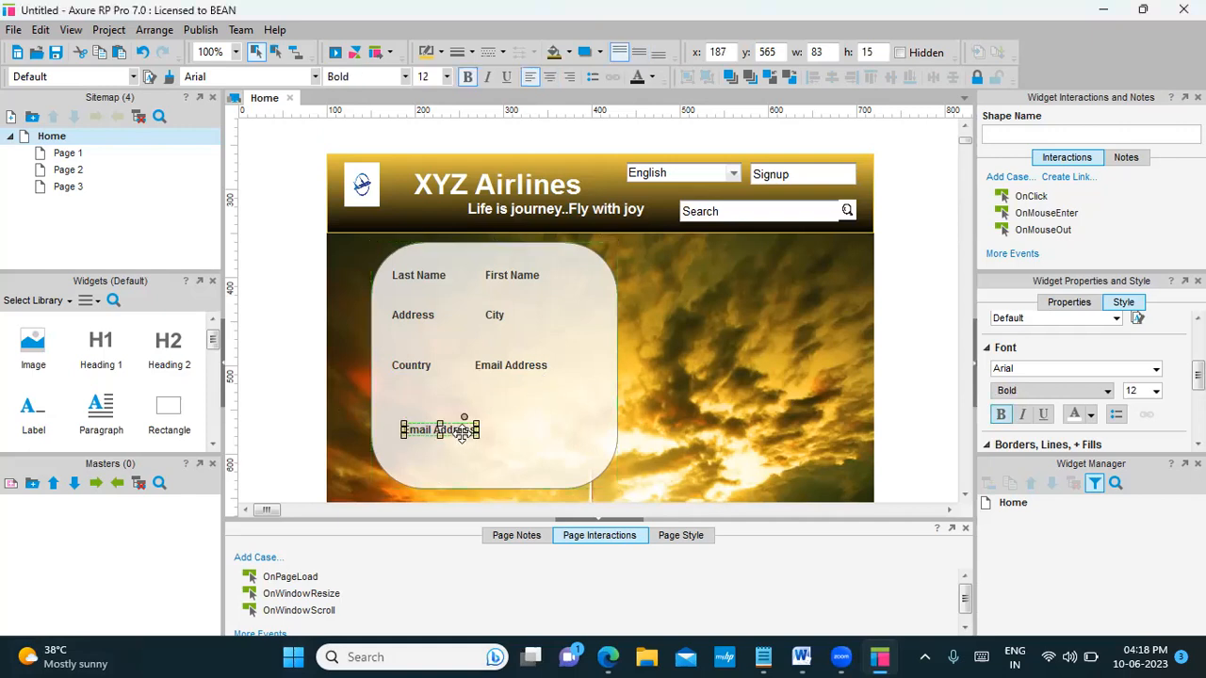
{"action": "type", "text": "Phone Number"}
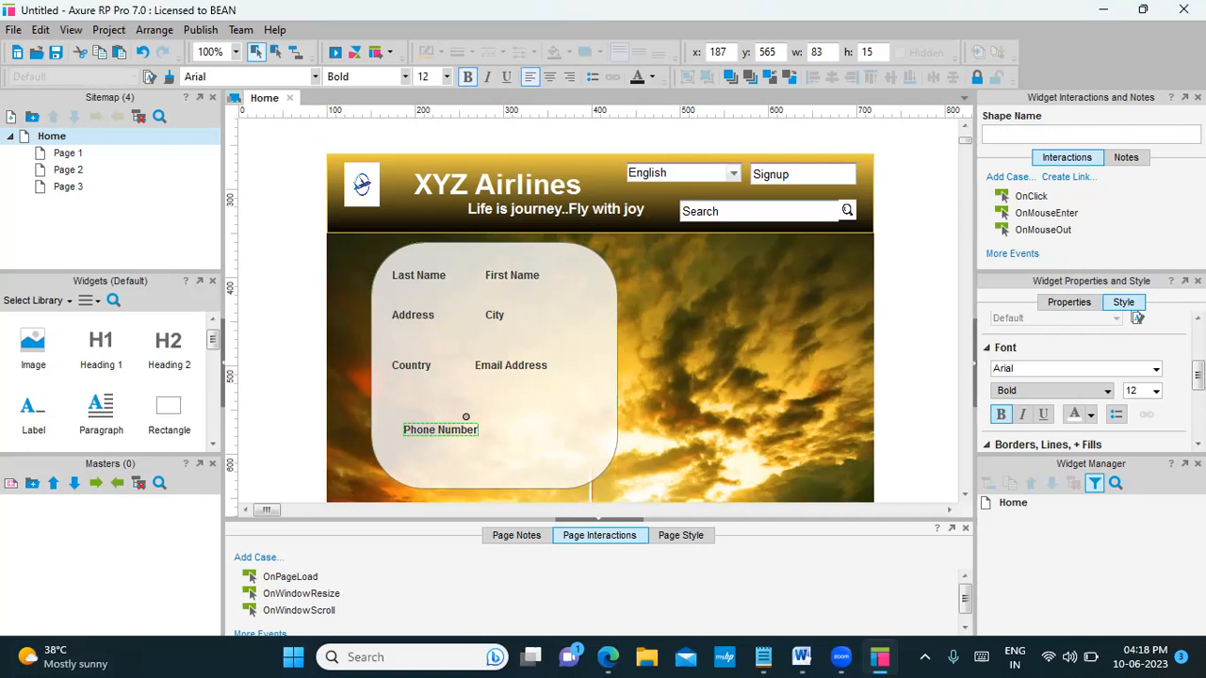
Add a text field below the Last Name heading at x 170, y 405, and narrow it to a width of 100
{"action": "left_click", "coordinate": [421, 275]}
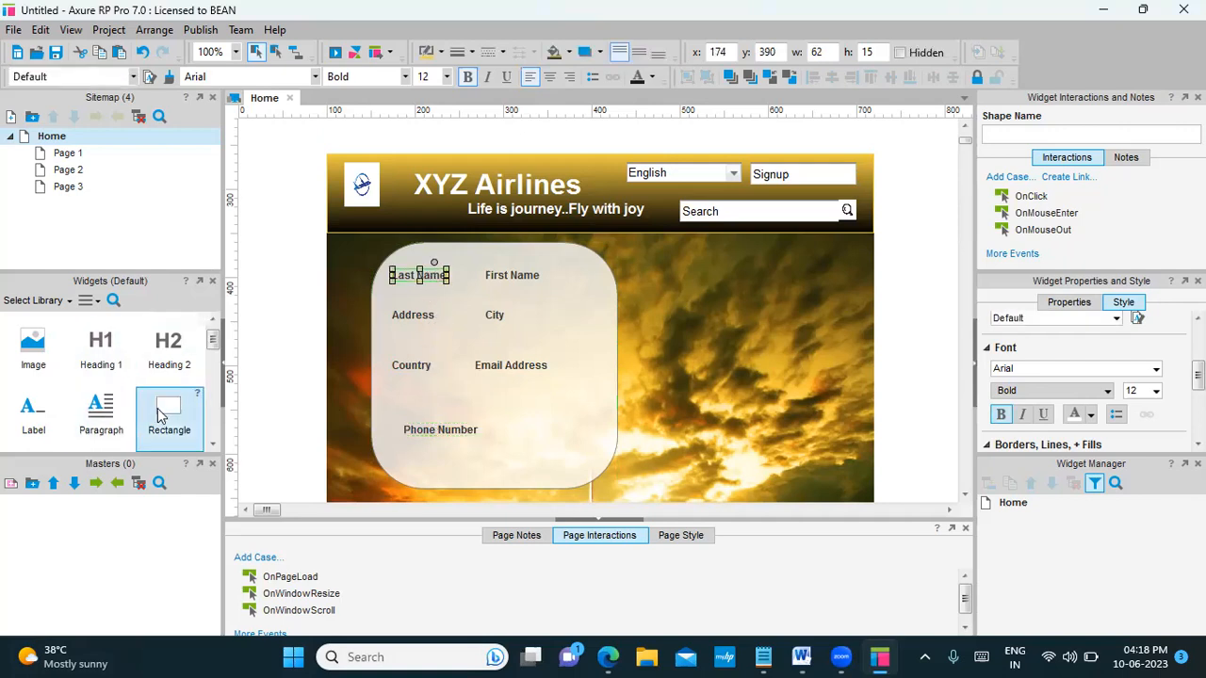
{"action": "scroll", "coordinate": [113, 415], "scroll_direction": "down", "scroll_amount": 1}
{"action": "scroll", "coordinate": [94, 414], "scroll_direction": "down", "scroll_amount": 2}
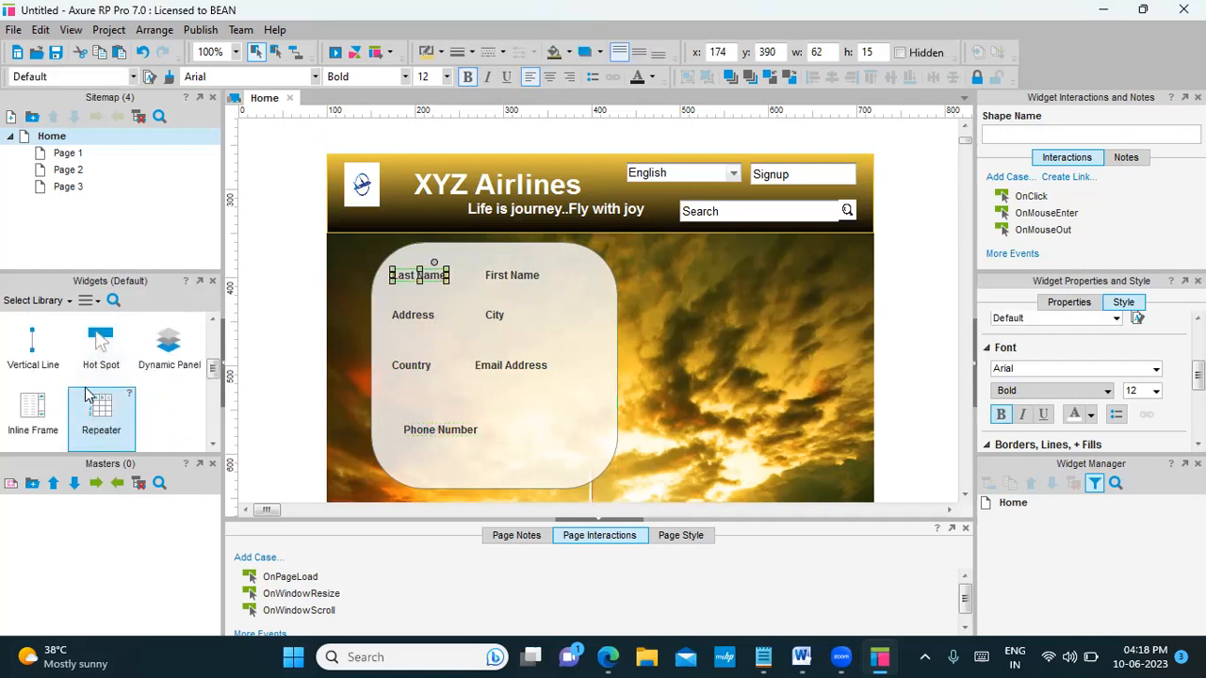
{"action": "scroll", "coordinate": [85, 394], "scroll_direction": "down", "scroll_amount": 2}
{"action": "left_click_drag", "start_coordinate": [30, 407], "coordinate": [485, 285]}
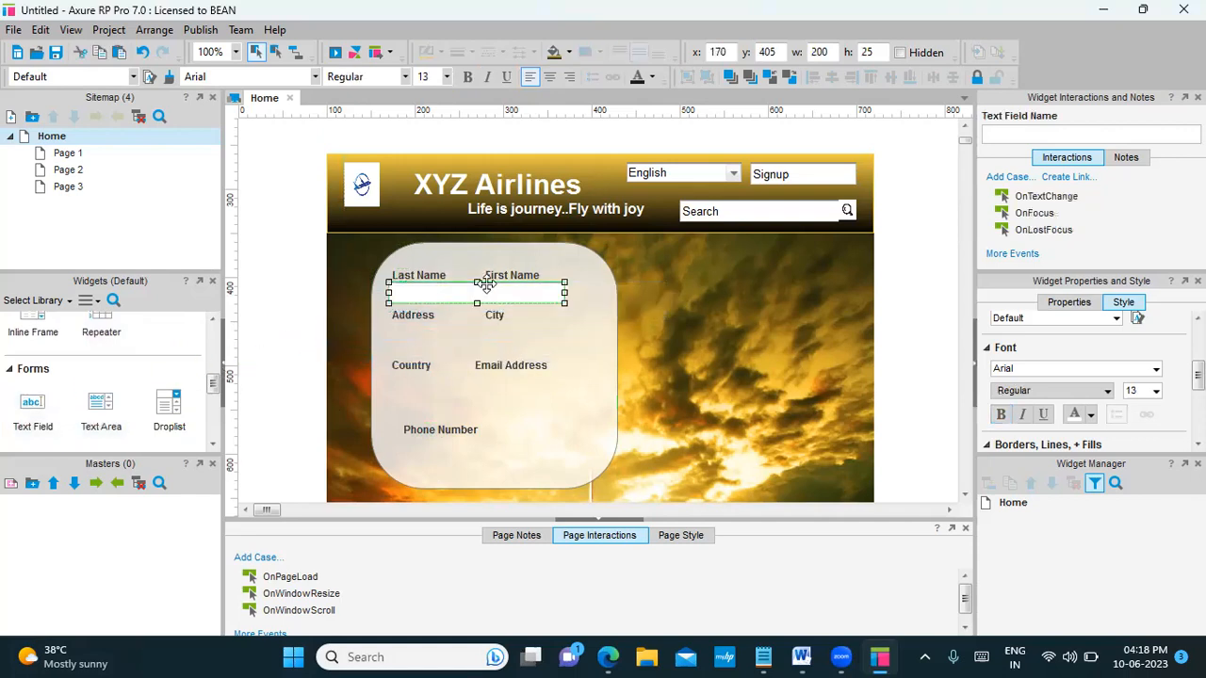
{"action": "left_click_drag", "start_coordinate": [564, 293], "coordinate": [539, 282]}
Copy the text field below First Name, Address and City, and shift the First Name and City headings above their fields, City at x 308
{"action": "left_click", "coordinate": [444, 297]}
{"action": "left_click_drag", "start_coordinate": [445, 297], "coordinate": [530, 321]}
{"action": "left_click", "coordinate": [573, 352]}
{"action": "left_click", "coordinate": [526, 299]}
{"action": "left_click", "coordinate": [493, 315]}
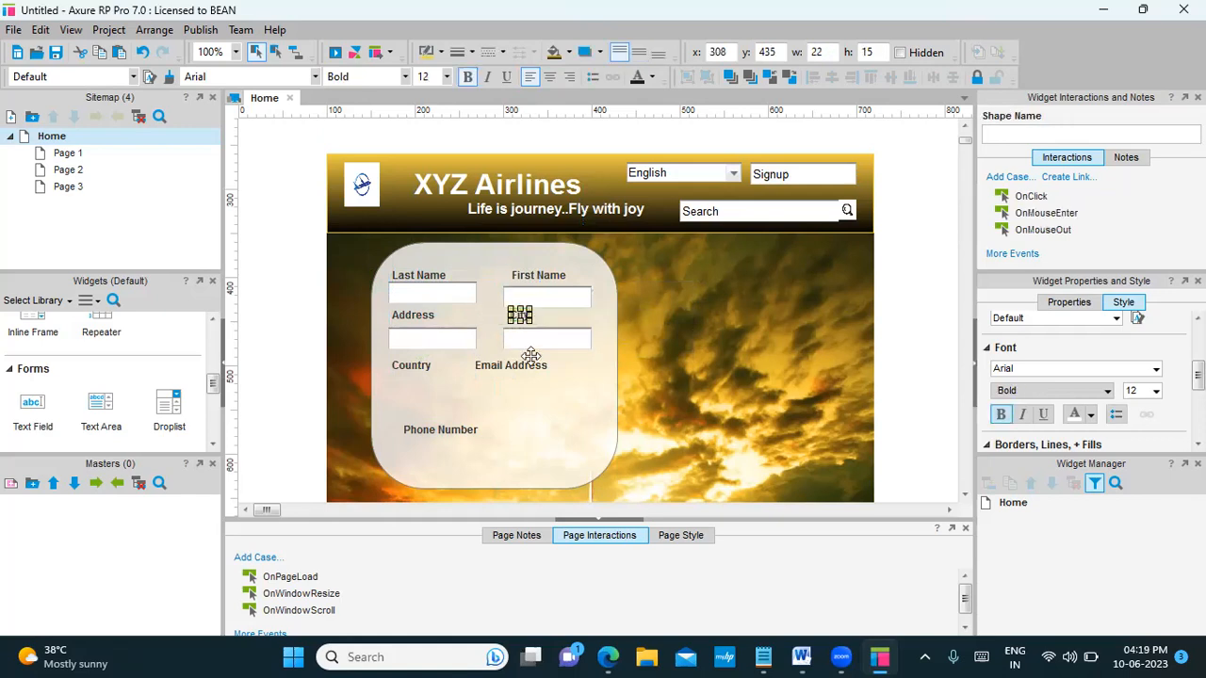
Copy the second-row text fields below the Country and Email Address headings, at y 525
{"action": "left_click", "coordinate": [530, 383]}
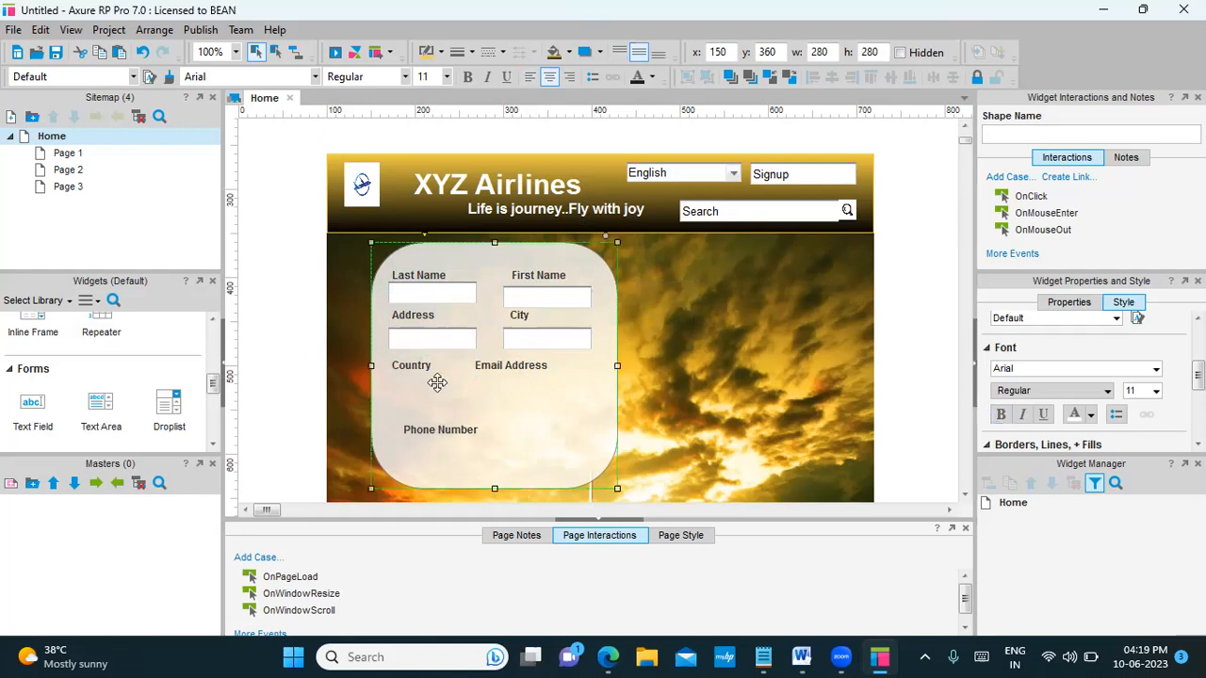
{"action": "left_click", "coordinate": [520, 341]}
{"action": "left_click_drag", "start_coordinate": [520, 341], "coordinate": [550, 405]}
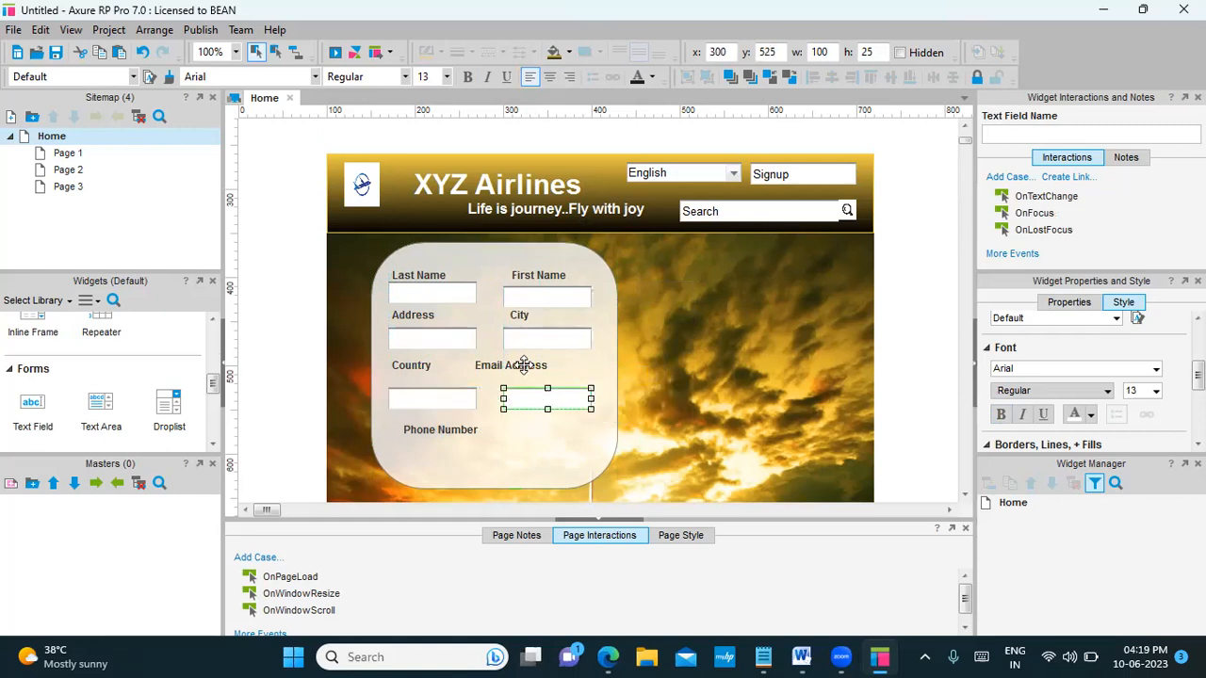
Move the Email Address heading horizontally to x 307, above its text field
{"action": "left_click", "coordinate": [514, 365]}
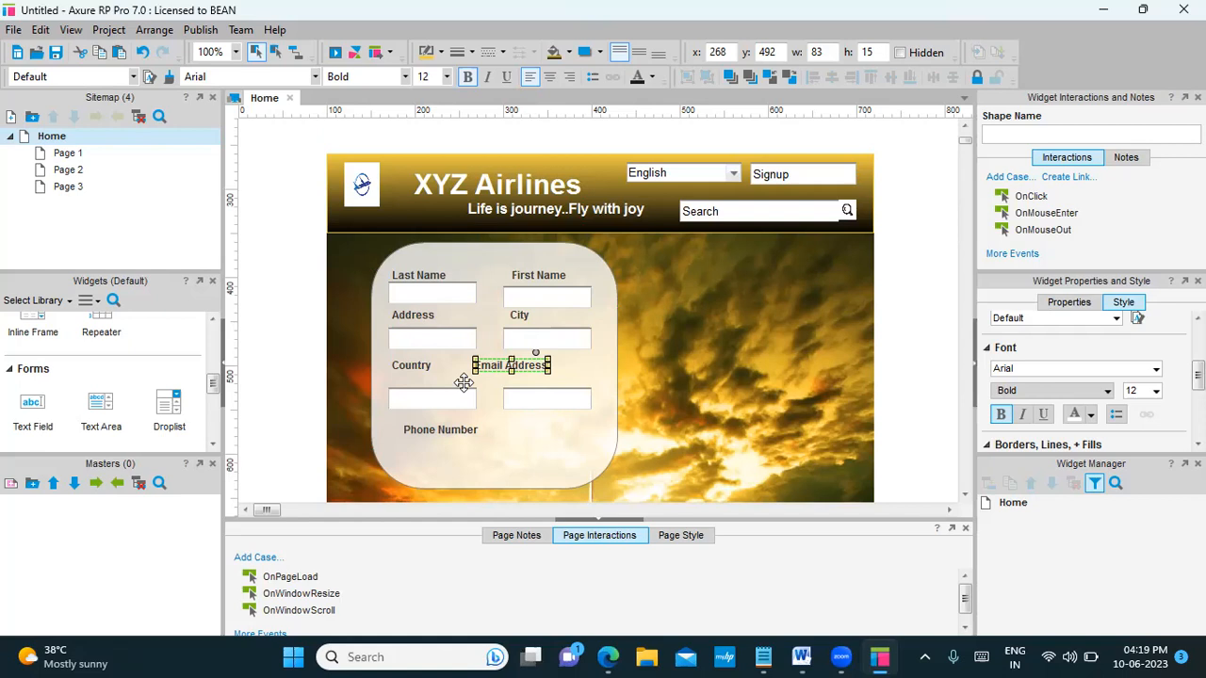
{"action": "key", "text": "Right"}
{"action": "key", "text": "Right"}
{"action": "key", "text": "Right"}
{"action": "key", "text": "Right"}
{"action": "key", "text": "Right"}
{"action": "key", "text": "Right"}
{"action": "key", "text": "Right"}
{"action": "key", "text": "Right"}
{"action": "key", "text": "Right"}
{"action": "key", "text": "Right"}
{"action": "key", "text": "Right"}
{"action": "key", "text": "Right"}
{"action": "key", "text": "Right"}
{"action": "key", "text": "Right"}
{"action": "key", "text": "Right"}
{"action": "key", "text": "Right"}
{"action": "key", "text": "Right"}
{"action": "key", "text": "Right"}
{"action": "key", "text": "Right"}
{"action": "key", "text": "Right"}
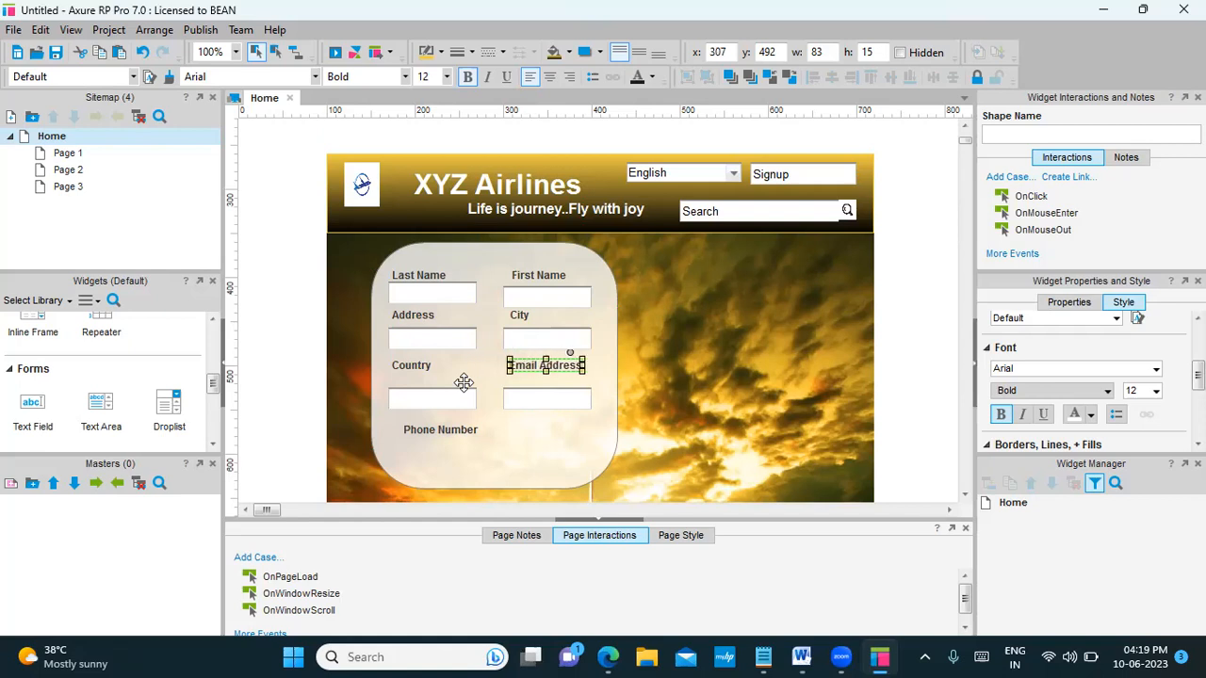
{"action": "left_click", "coordinate": [509, 457]}
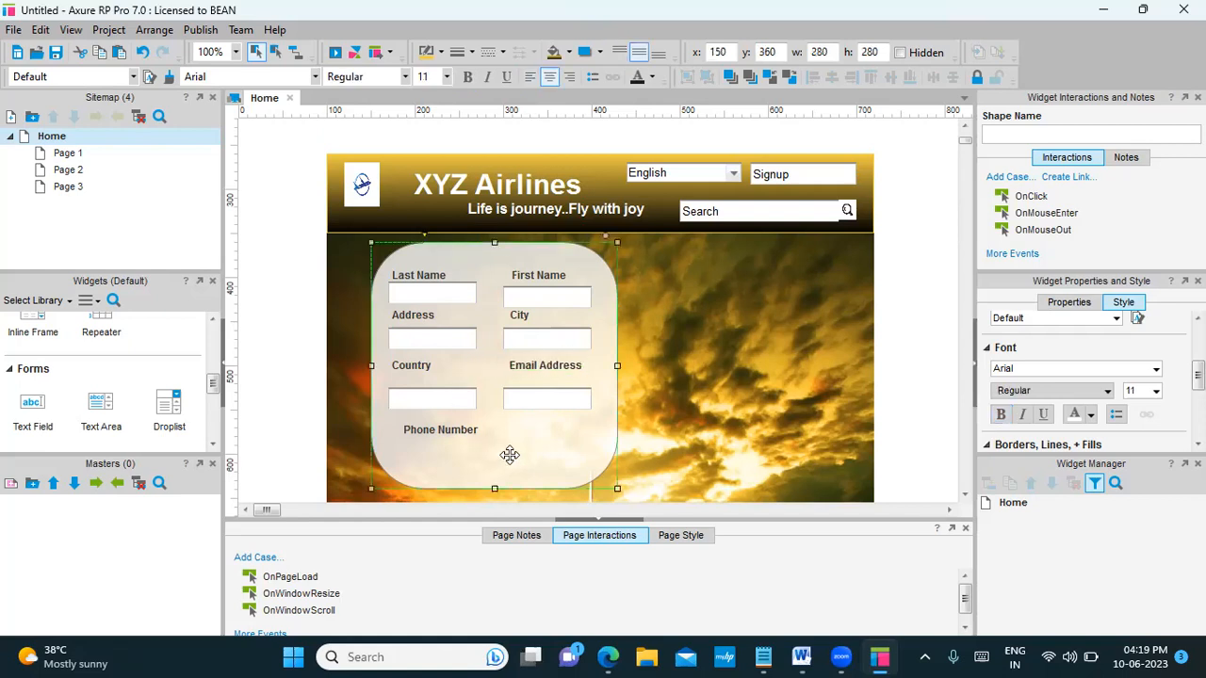
Move the Phone Number heading to x 235 and place a copy of a text field beneath it at x 228, y 590
{"action": "left_click", "coordinate": [440, 431]}
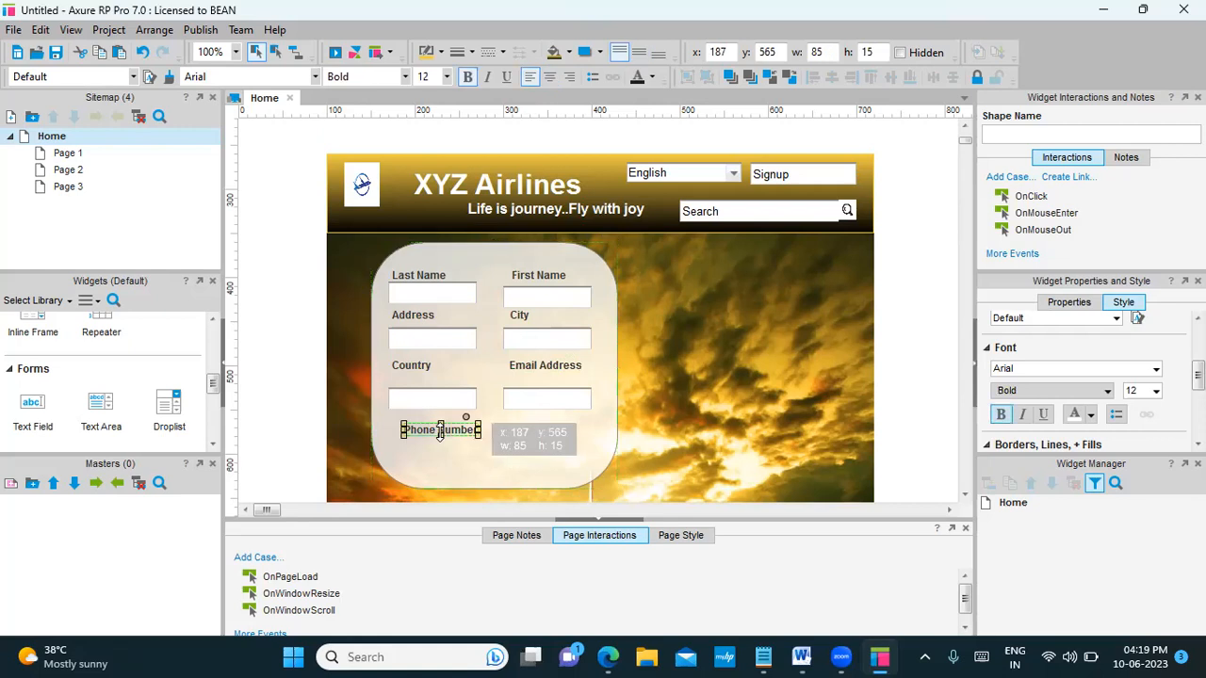
{"action": "key", "text": "Right"}
{"action": "key", "text": "Right"}
{"action": "key", "text": "Right"}
{"action": "key", "text": "Right"}
{"action": "key", "text": "Right"}
{"action": "key", "text": "Right"}
{"action": "key", "text": "Right"}
{"action": "key", "text": "Right"}
{"action": "key", "text": "Right"}
{"action": "key", "text": "Right"}
{"action": "key", "text": "Right"}
{"action": "key", "text": "Right"}
{"action": "key", "text": "Right"}
{"action": "key", "text": "Right"}
{"action": "key", "text": "Right"}
{"action": "key", "text": "Right"}
{"action": "key", "text": "Right"}
{"action": "key", "text": "Right"}
{"action": "key", "text": "Right"}
{"action": "key", "text": "Right"}
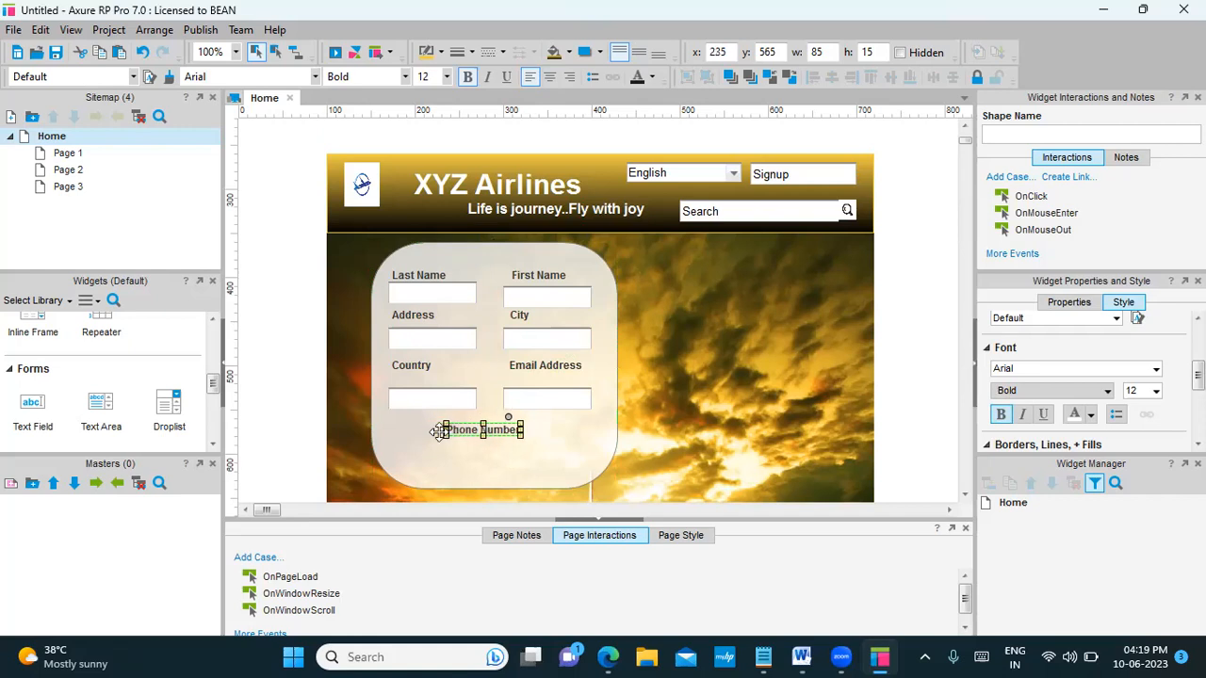
{"action": "left_click", "coordinate": [540, 405]}
{"action": "left_click_drag", "start_coordinate": [540, 405], "coordinate": [471, 450]}
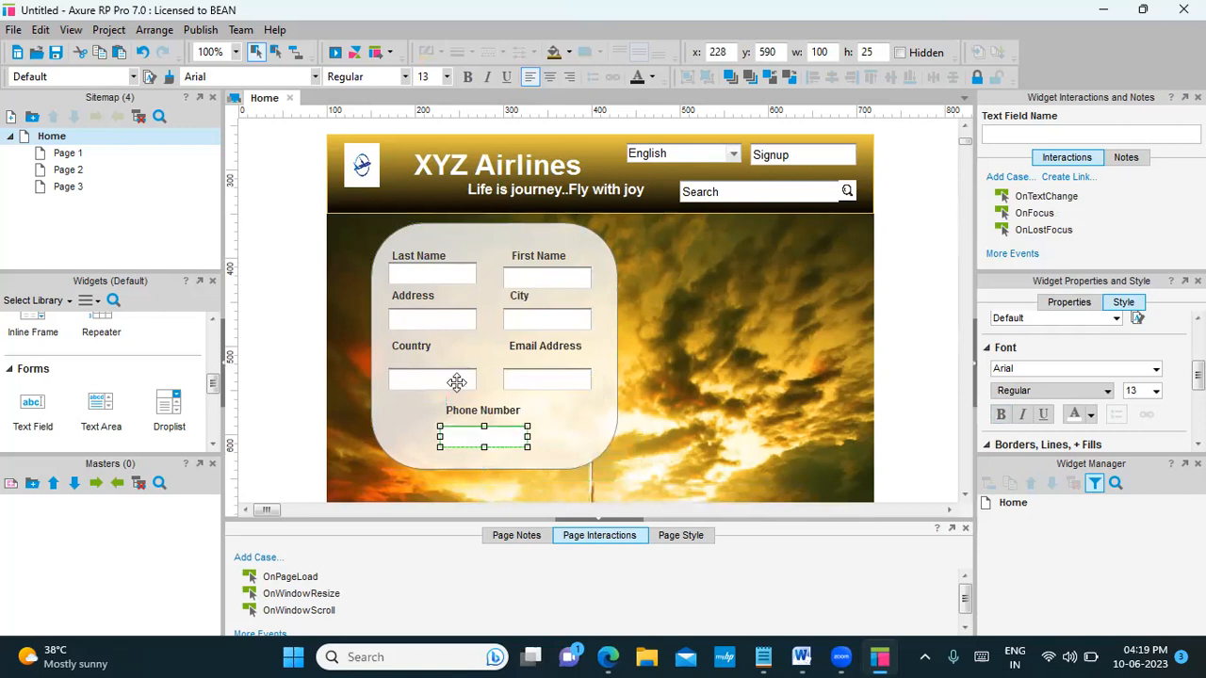
Extend the rounded form rectangle downward to a height of 340
{"action": "scroll", "coordinate": [499, 317], "scroll_direction": "down", "scroll_amount": 3}
{"action": "left_click", "coordinate": [498, 300]}
{"action": "left_click_drag", "start_coordinate": [498, 310], "coordinate": [490, 366]}
{"action": "scroll", "coordinate": [478, 361], "scroll_direction": "up", "scroll_amount": 3}
{"action": "scroll", "coordinate": [478, 361], "scroll_direction": "down", "scroll_amount": 3}
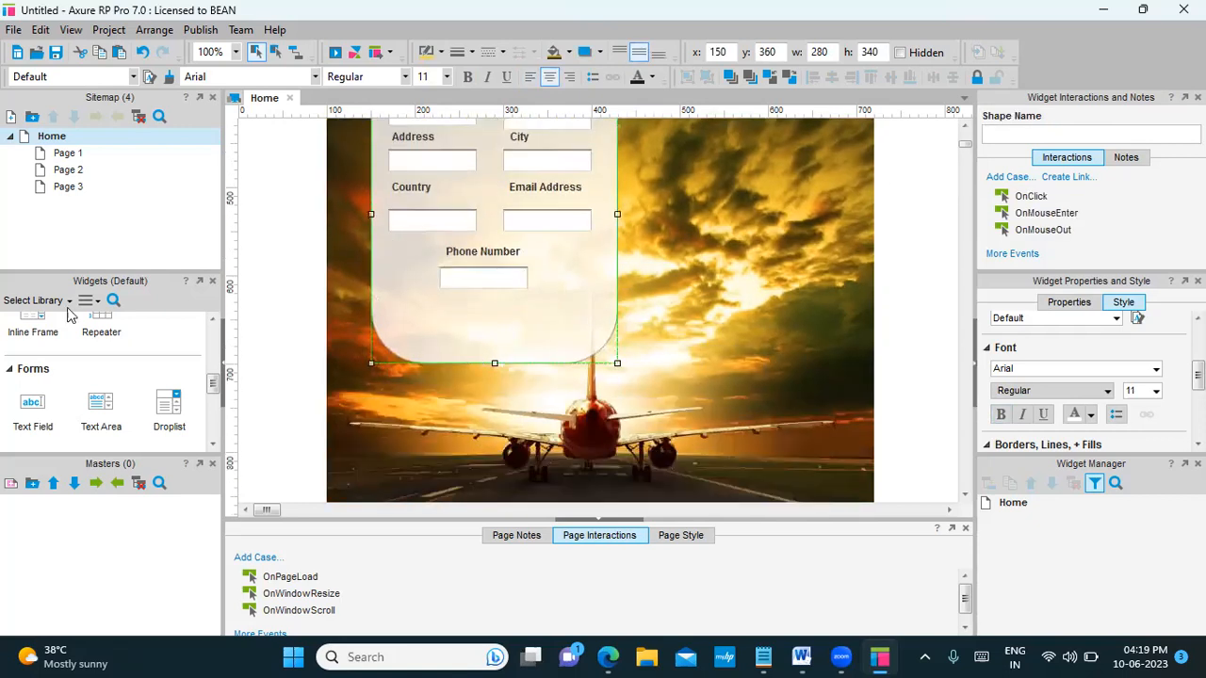
Add a text field at x 178, y 640 below the phone field, with centred hint text "Register"
{"action": "left_click_drag", "start_coordinate": [33, 405], "coordinate": [404, 325]}
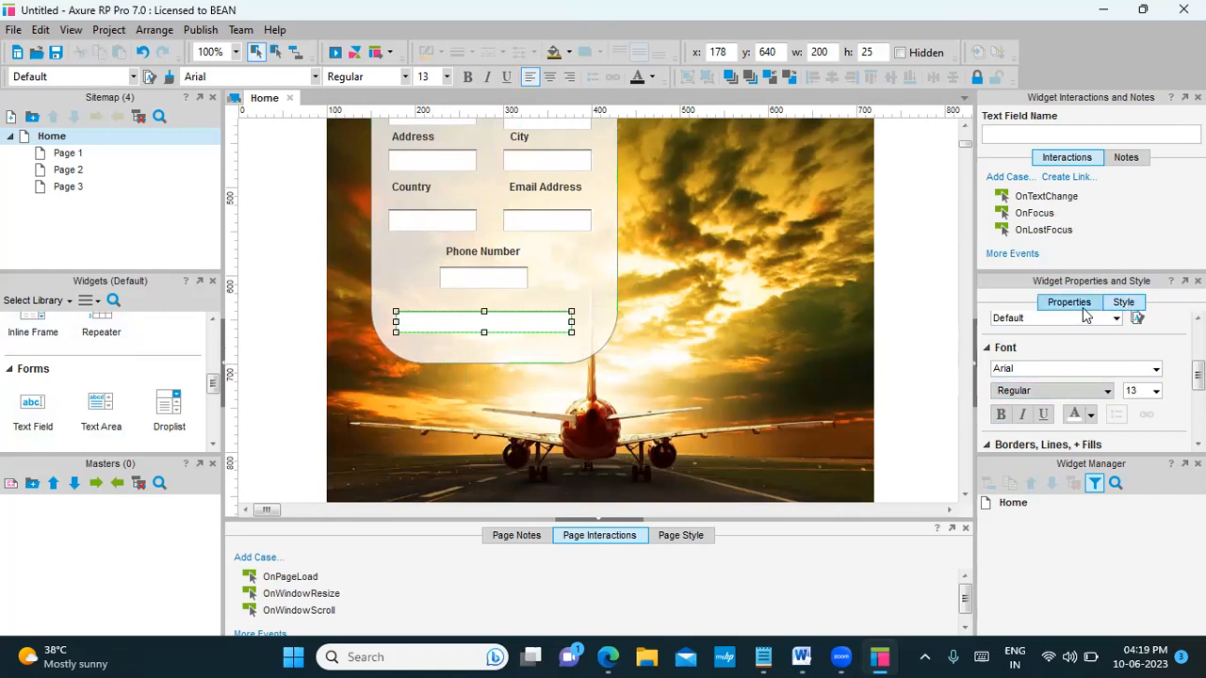
{"action": "left_click", "coordinate": [1072, 303]}
{"action": "left_click", "coordinate": [1043, 369]}
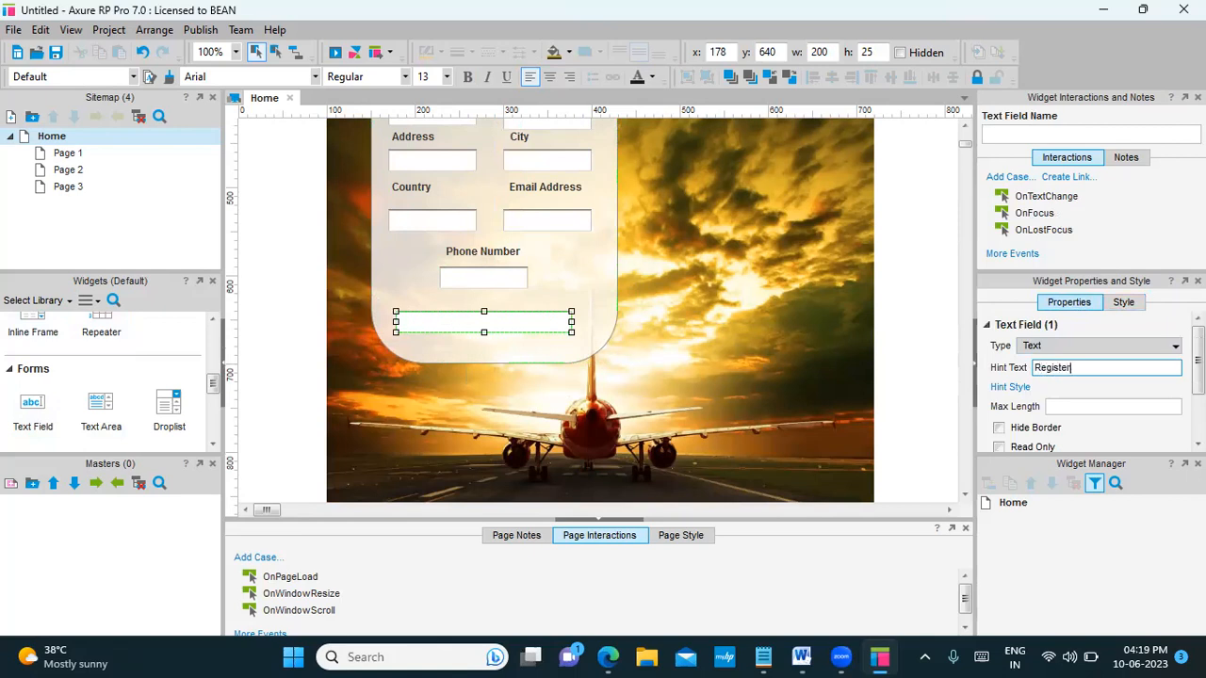
{"action": "left_click", "coordinate": [771, 366]}
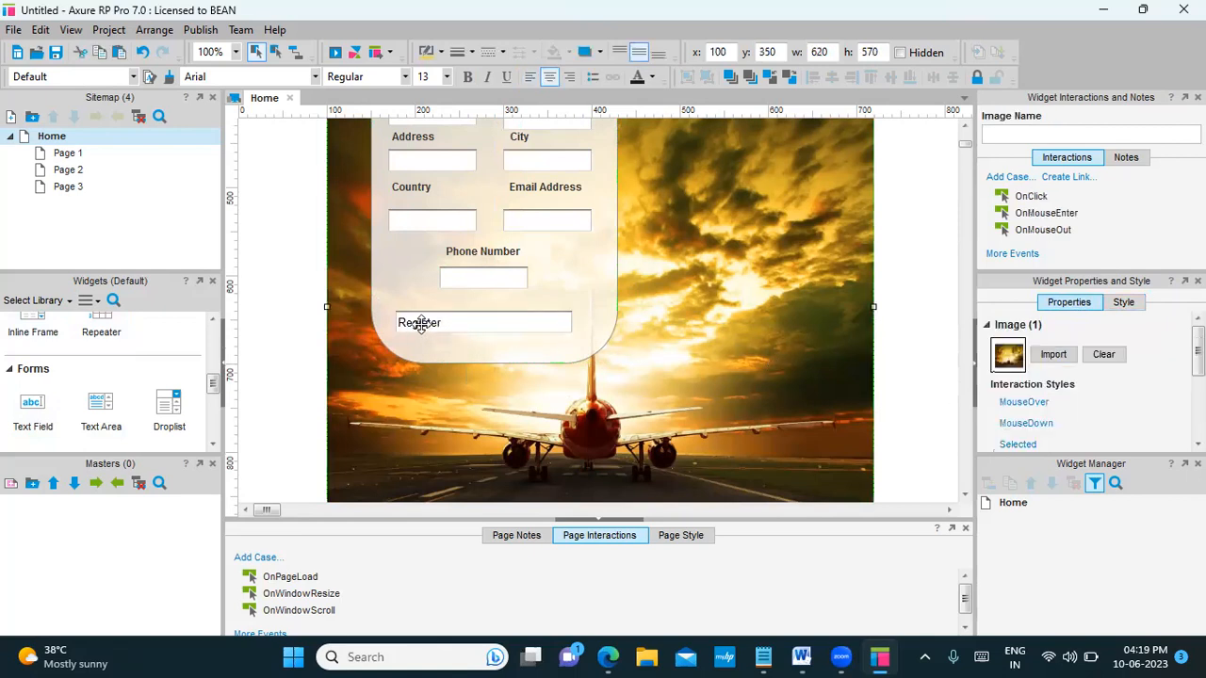
{"action": "left_click", "coordinate": [420, 325]}
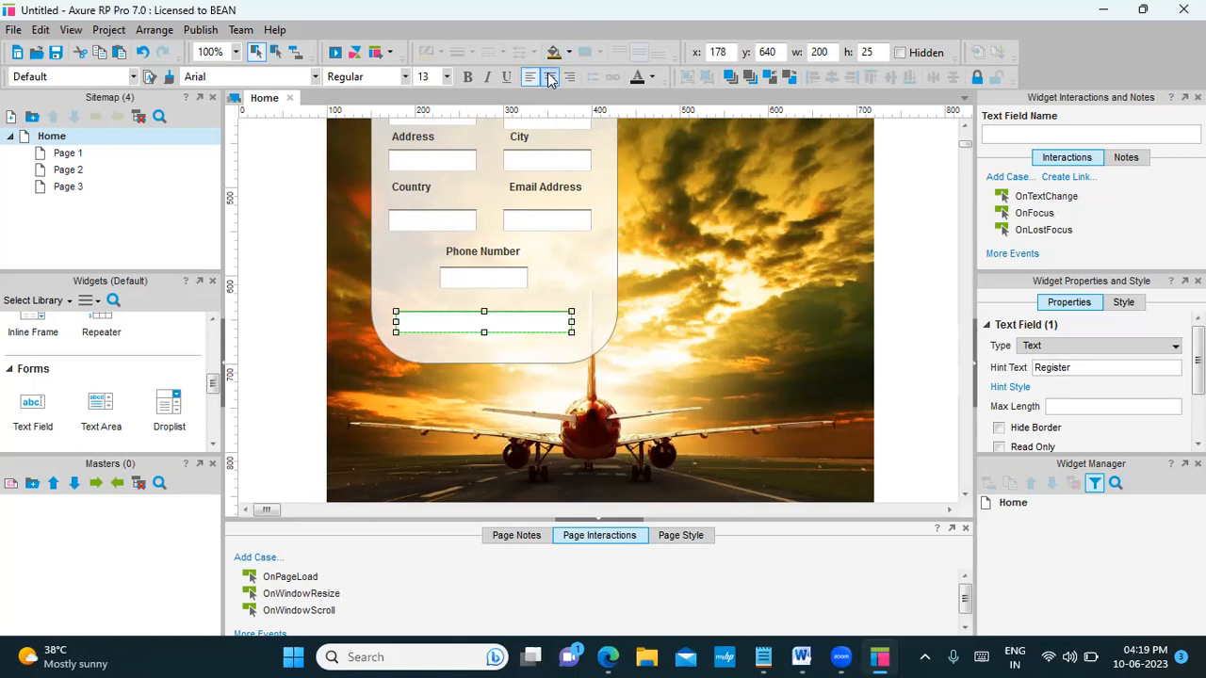
{"action": "left_click", "coordinate": [683, 326]}
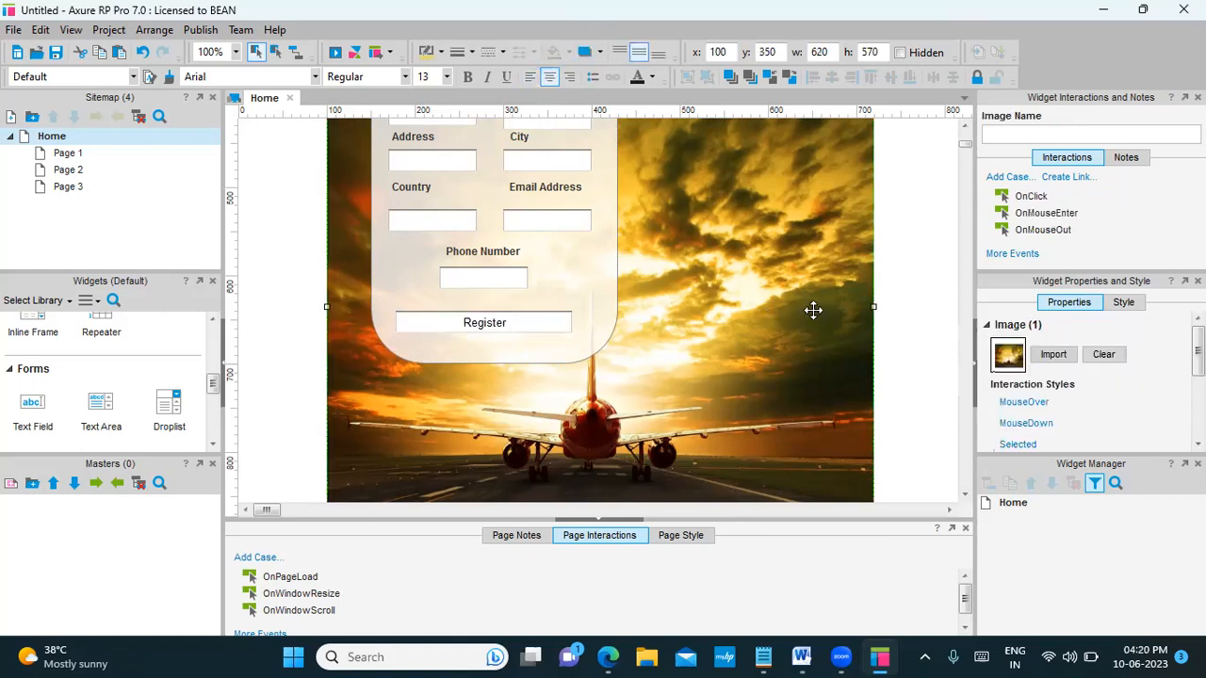
Stretch the rounded form rectangle down toward the footer, to a height of 520
{"action": "scroll", "coordinate": [511, 272], "scroll_direction": "up", "scroll_amount": 2}
{"action": "scroll", "coordinate": [512, 271], "scroll_direction": "down", "scroll_amount": 1}
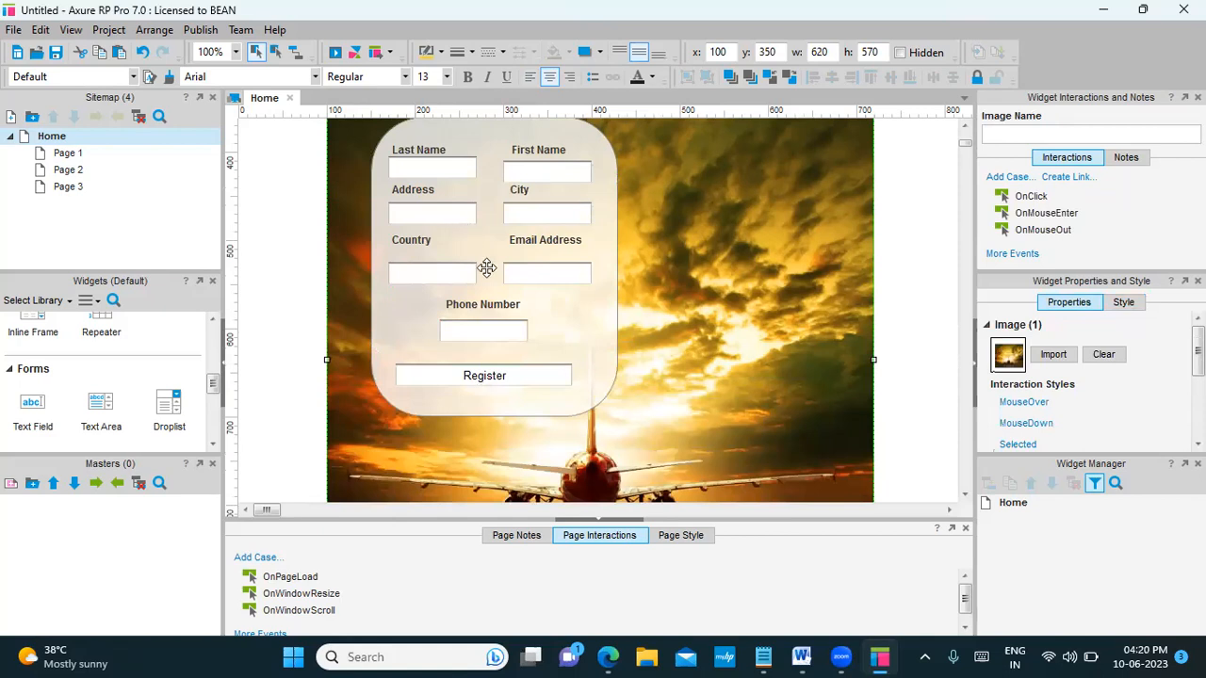
{"action": "scroll", "coordinate": [612, 263], "scroll_direction": "down", "scroll_amount": 2}
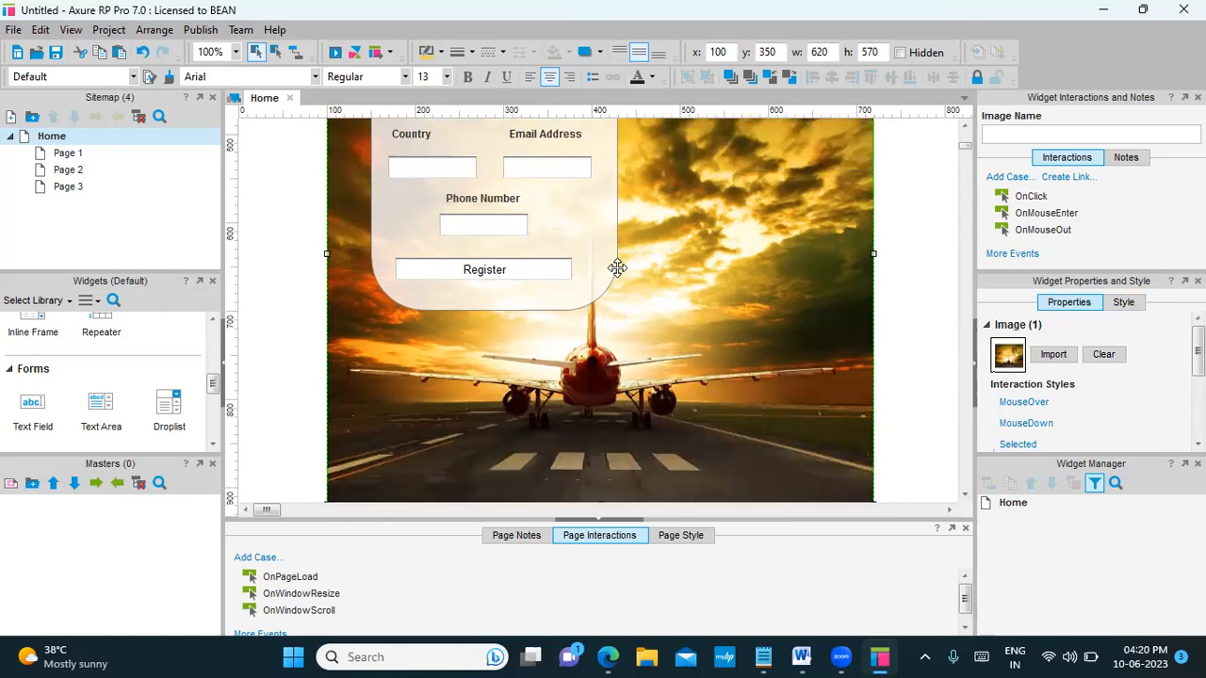
{"action": "scroll", "coordinate": [617, 268], "scroll_direction": "up", "scroll_amount": 2}
{"action": "left_click", "coordinate": [497, 409]}
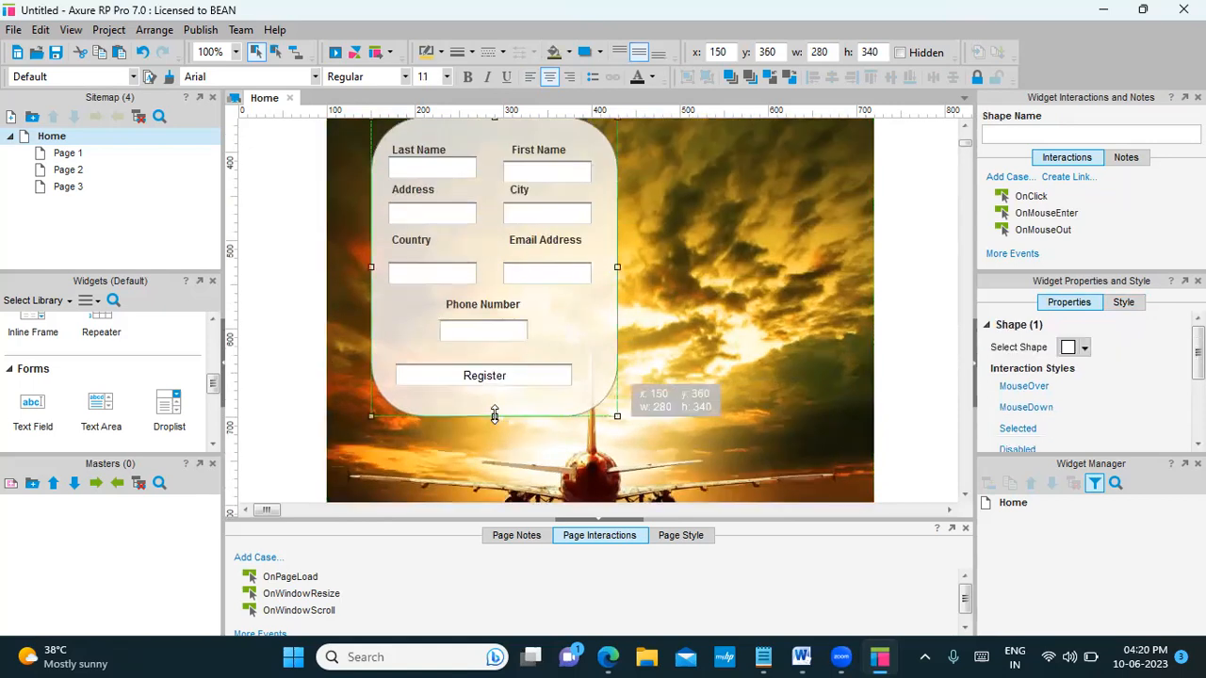
{"action": "left_click_drag", "start_coordinate": [495, 416], "coordinate": [491, 477]}
{"action": "scroll", "coordinate": [718, 351], "scroll_direction": "down", "scroll_amount": 2}
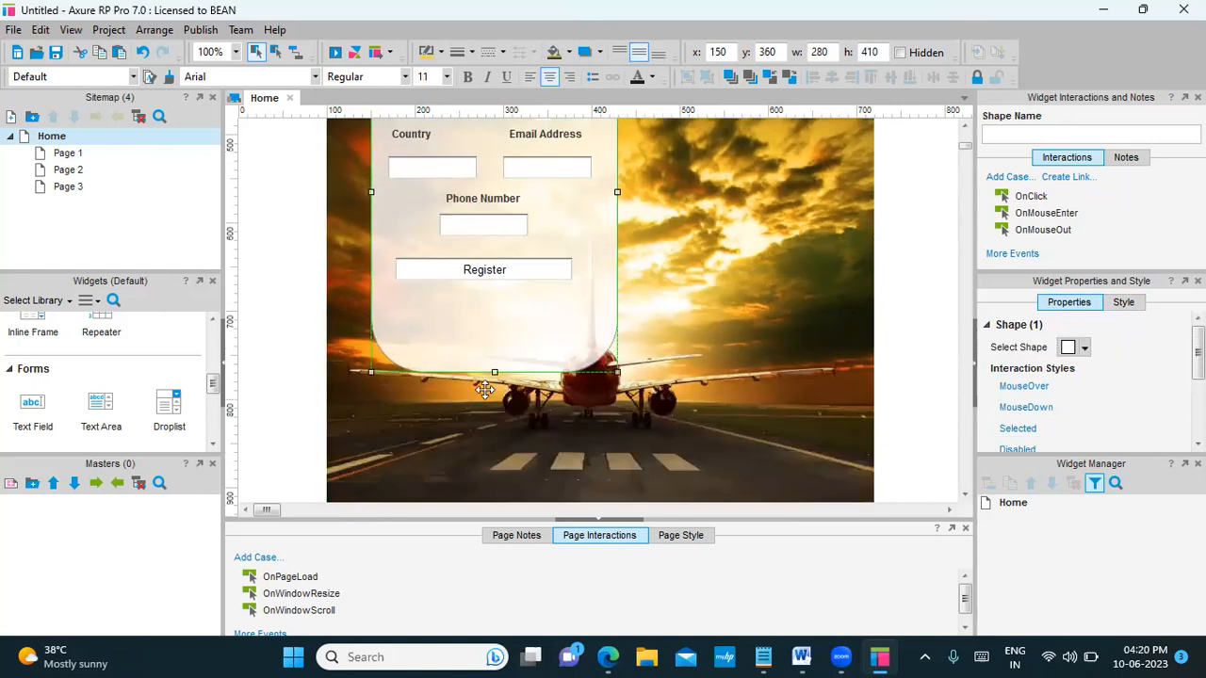
{"action": "left_click_drag", "start_coordinate": [494, 373], "coordinate": [498, 470]}
{"action": "scroll", "coordinate": [546, 418], "scroll_direction": "down", "scroll_amount": 2}
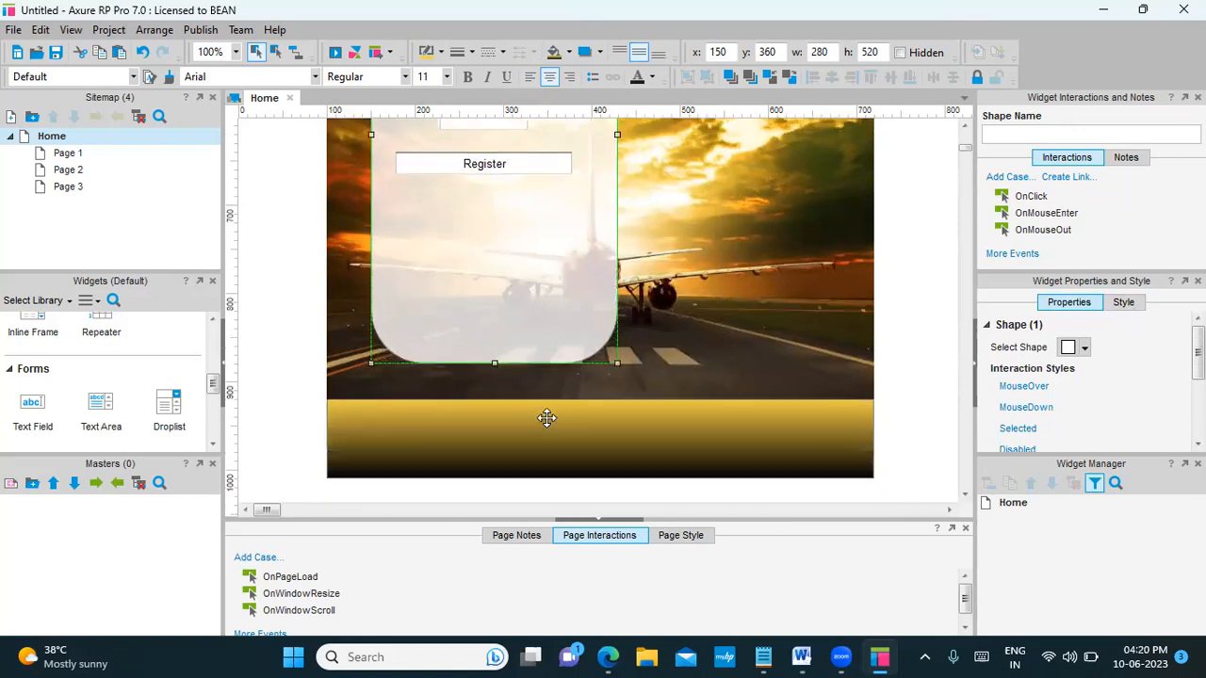
Move the Register field down inside the rounded form rectangle to x 178, y 780
{"action": "scroll", "coordinate": [547, 418], "scroll_direction": "up", "scroll_amount": 3}
{"action": "left_click_drag", "start_coordinate": [476, 323], "coordinate": [490, 415]}
{"action": "key", "text": "ctrl+z"}
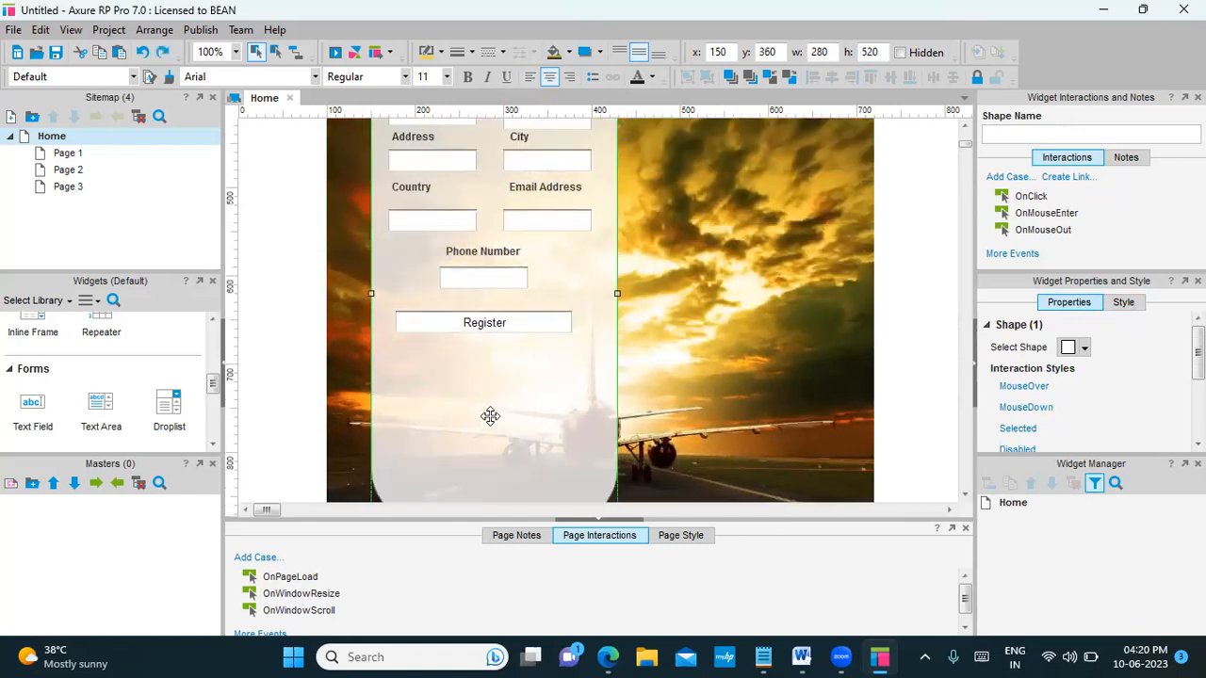
{"action": "left_click", "coordinate": [488, 325]}
{"action": "left_click_drag", "start_coordinate": [471, 320], "coordinate": [471, 453]}
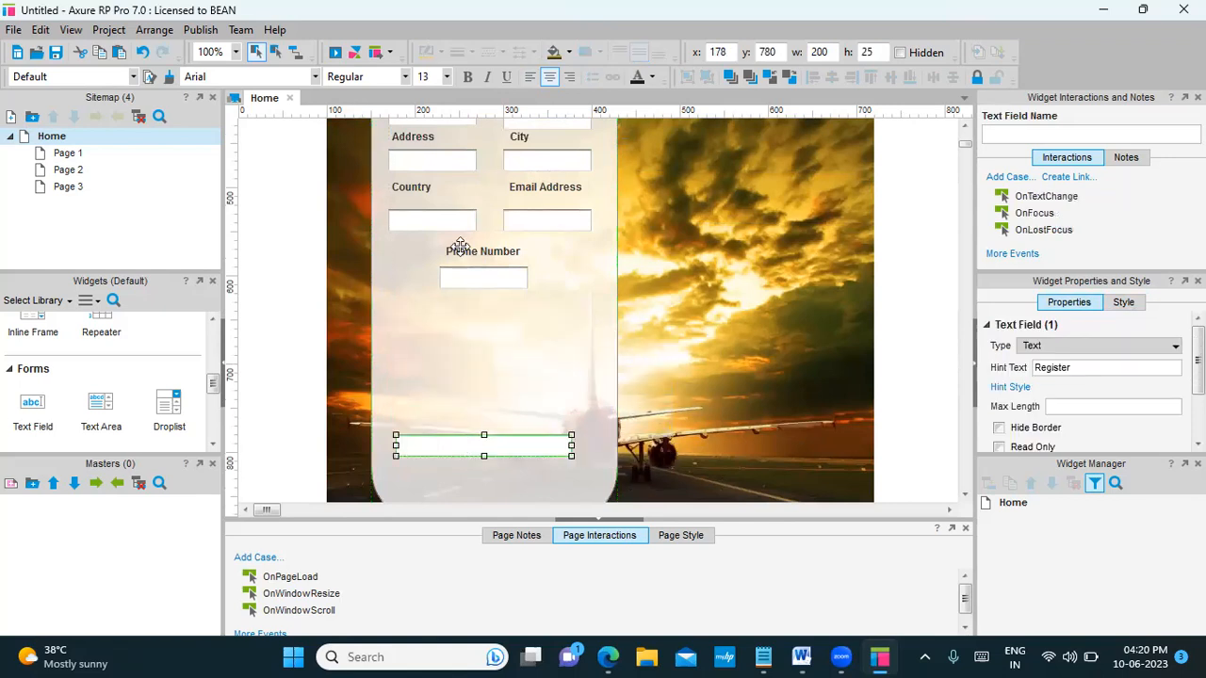
Move the phone text field to x 178, y 665 and its Phone Number heading above it to x 178, y 628
{"action": "left_click_drag", "start_coordinate": [484, 280], "coordinate": [443, 358]}
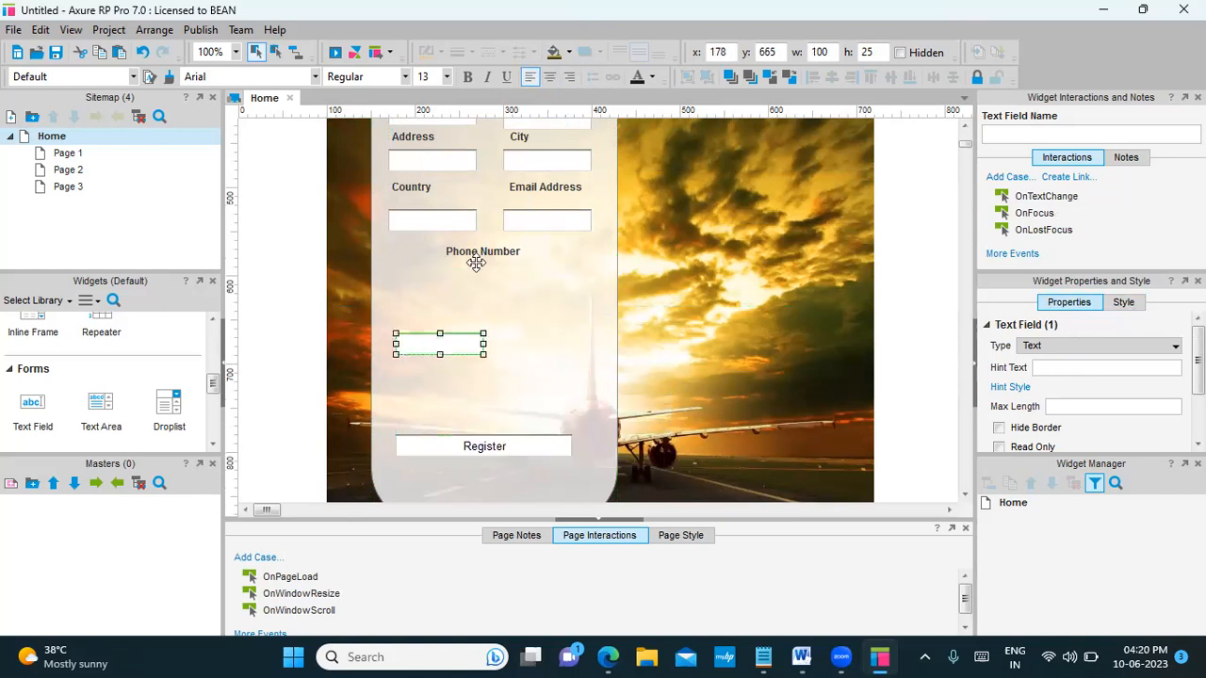
{"action": "left_click", "coordinate": [480, 252]}
{"action": "left_click_drag", "start_coordinate": [481, 251], "coordinate": [431, 308]}
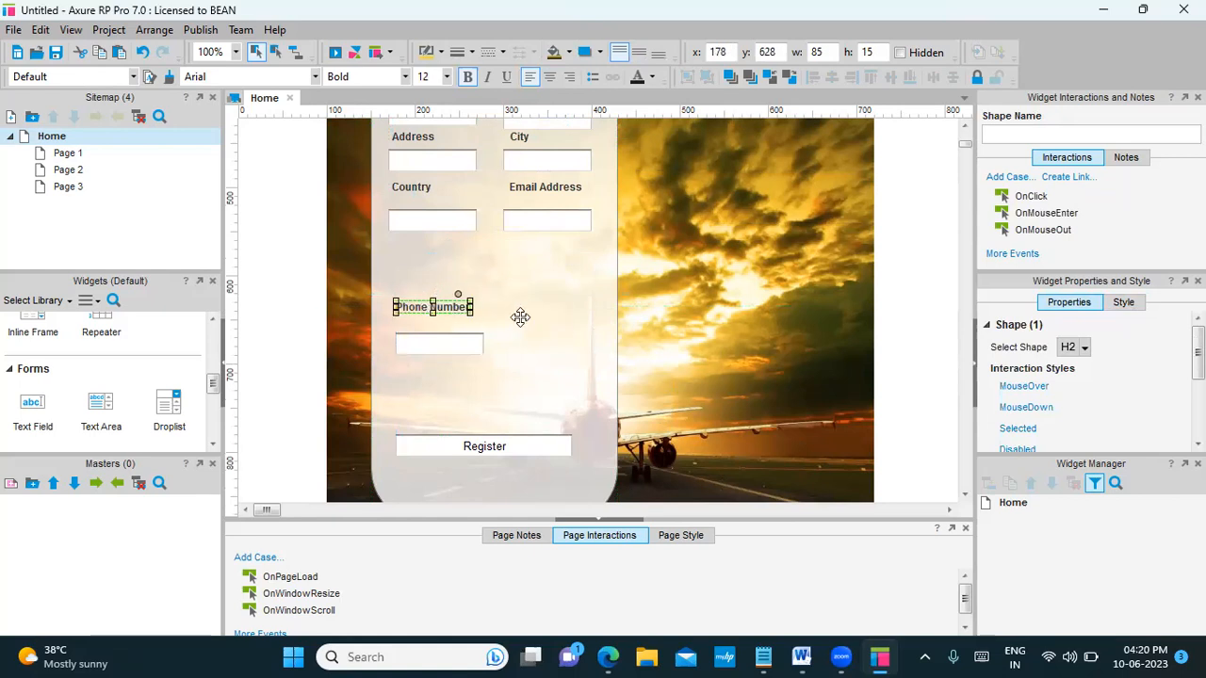
{"action": "left_click", "coordinate": [519, 315]}
{"action": "left_click_drag", "start_coordinate": [552, 221], "coordinate": [553, 333]}
{"action": "key", "text": "ctrl+z"}
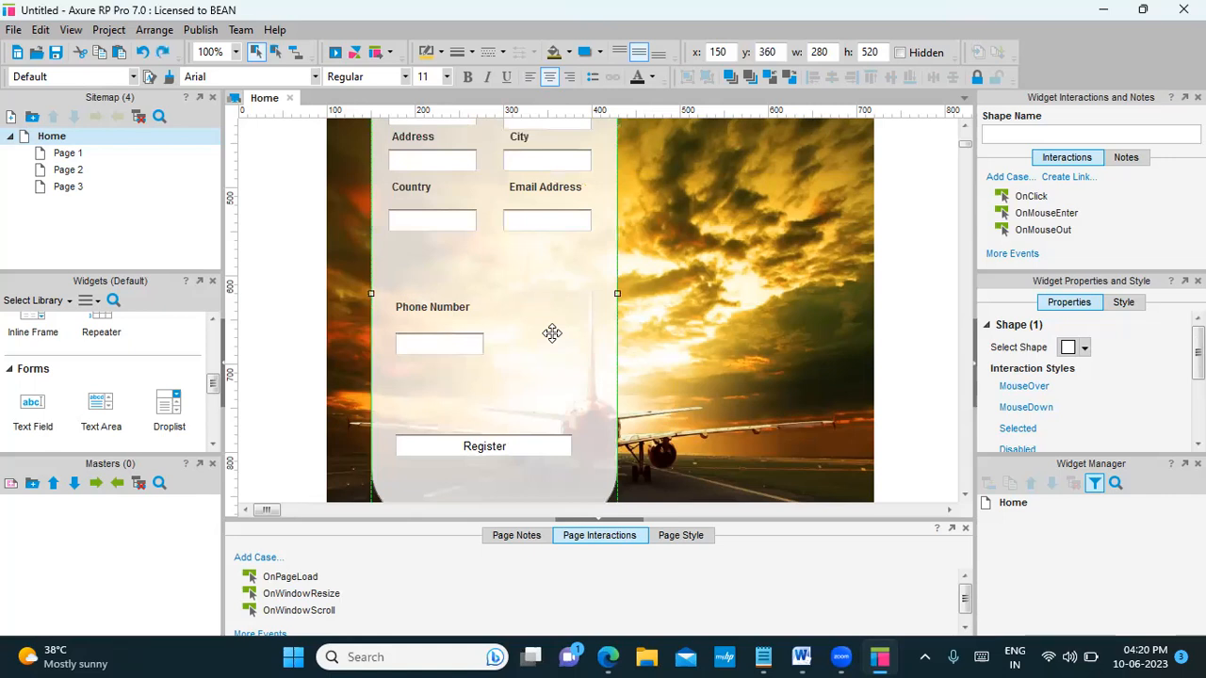
Undo the moves of the Phone Number heading, phone field and Register field, and the last downward stretch of the rounded form rectangle
{"action": "scroll", "coordinate": [552, 333], "scroll_direction": "up", "scroll_amount": 4}
{"action": "scroll", "coordinate": [518, 317], "scroll_direction": "down", "scroll_amount": 2}
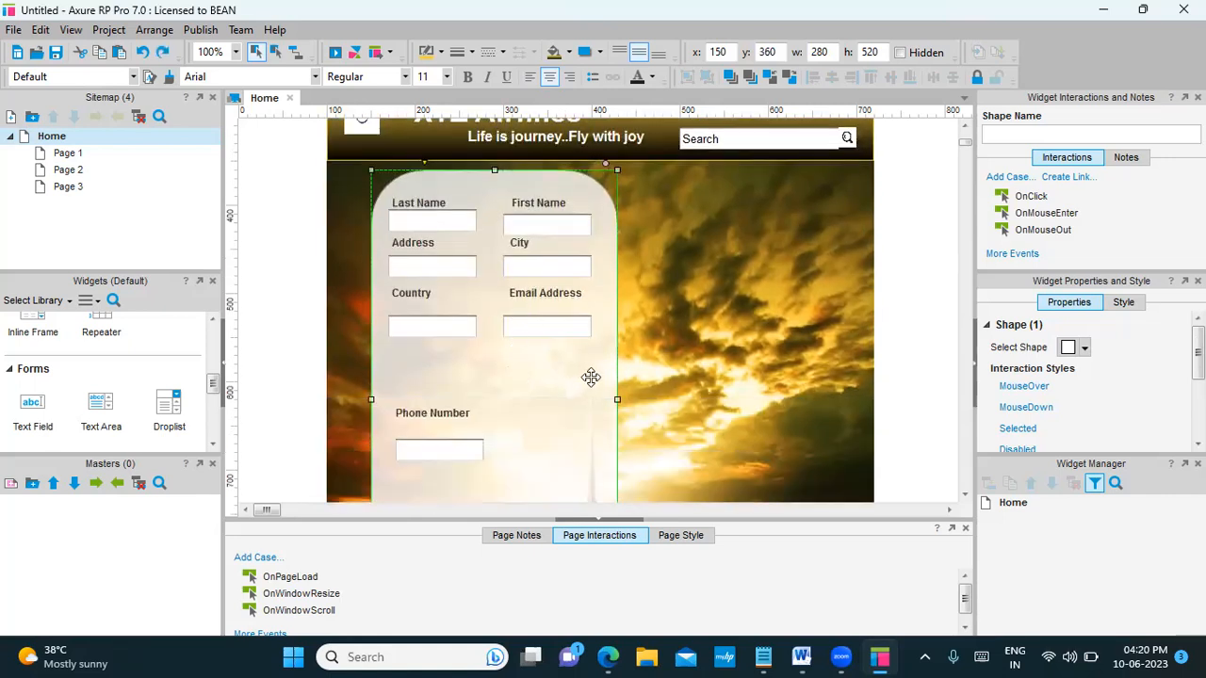
{"action": "scroll", "coordinate": [590, 377], "scroll_direction": "down", "scroll_amount": 1}
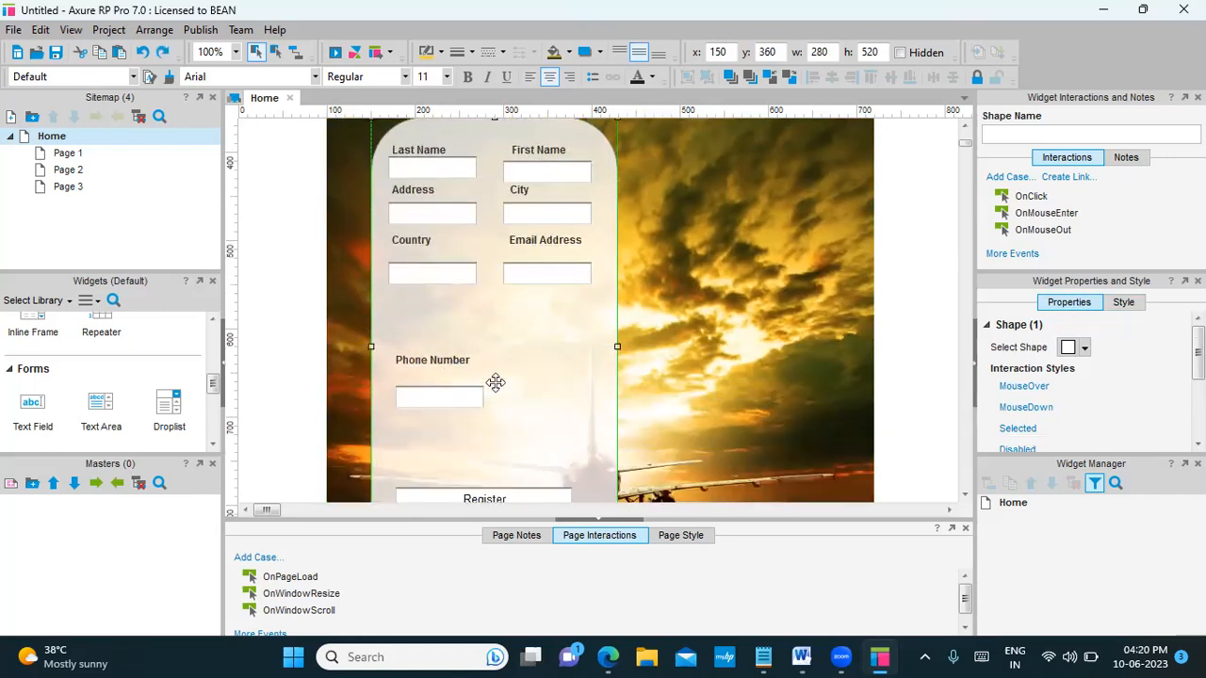
{"action": "scroll", "coordinate": [557, 386], "scroll_direction": "down", "scroll_amount": 1}
{"action": "key", "text": "ctrl+z"}
{"action": "key", "text": "ctrl+z"}
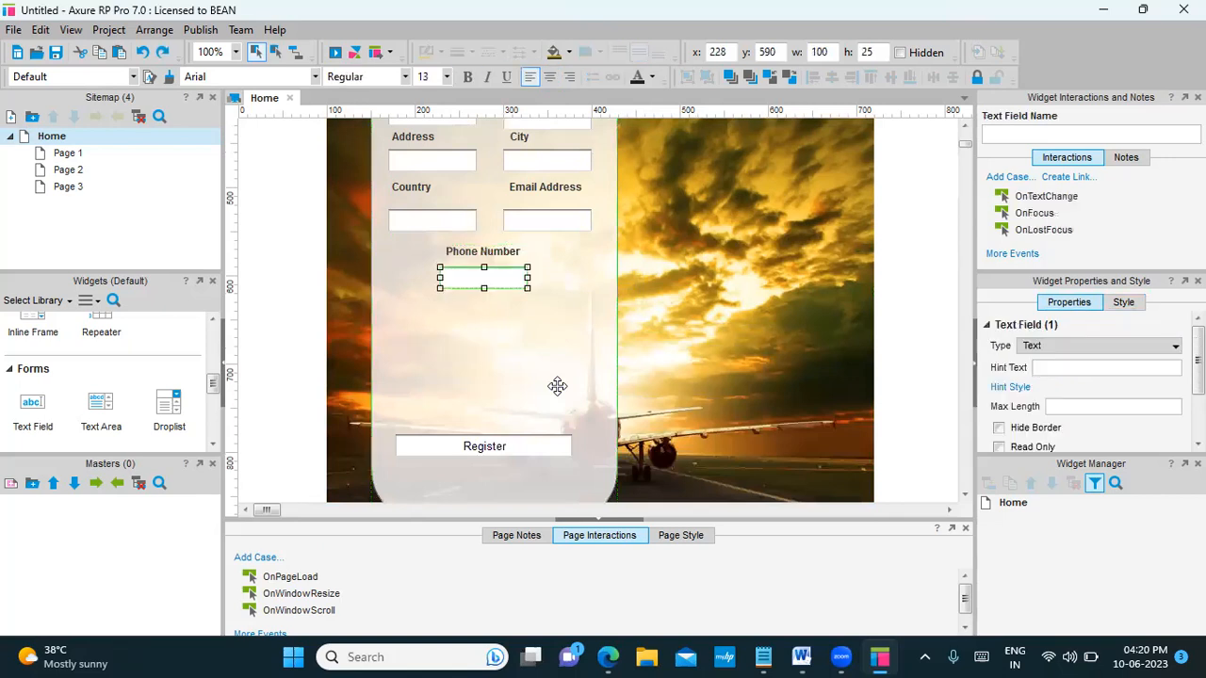
{"action": "key", "text": "ctrl+z"}
{"action": "key", "text": "ctrl+z"}
{"action": "left_click", "coordinate": [680, 321]}
{"action": "key", "text": "ctrl+z"}
{"action": "left_click", "coordinate": [691, 339]}
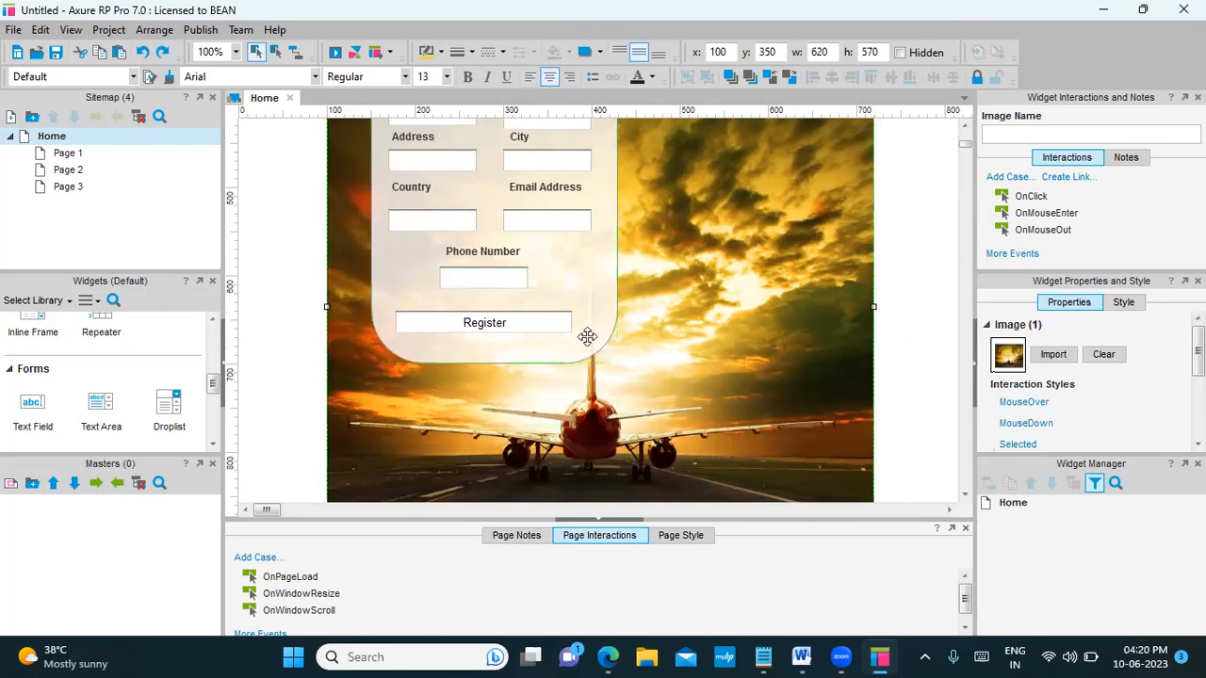
Browse the default widget library up to the common widgets such as Button Shape
{"action": "scroll", "coordinate": [587, 336], "scroll_direction": "up", "scroll_amount": 2}
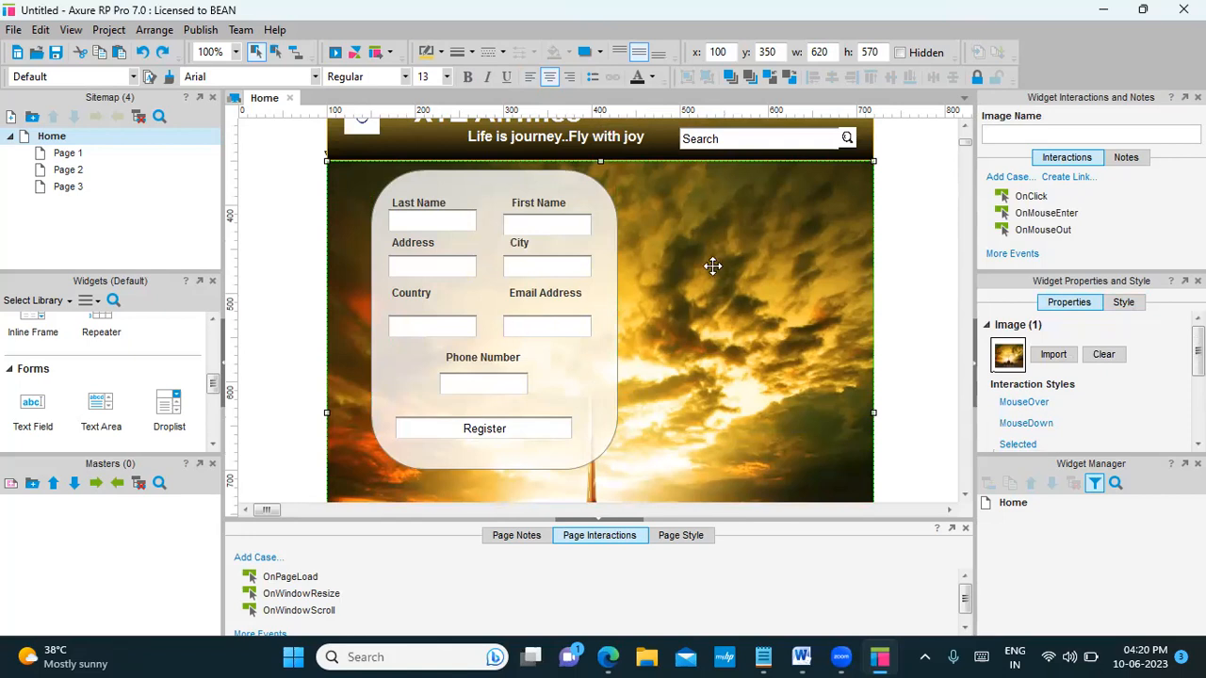
{"action": "scroll", "coordinate": [686, 267], "scroll_direction": "up", "scroll_amount": 1}
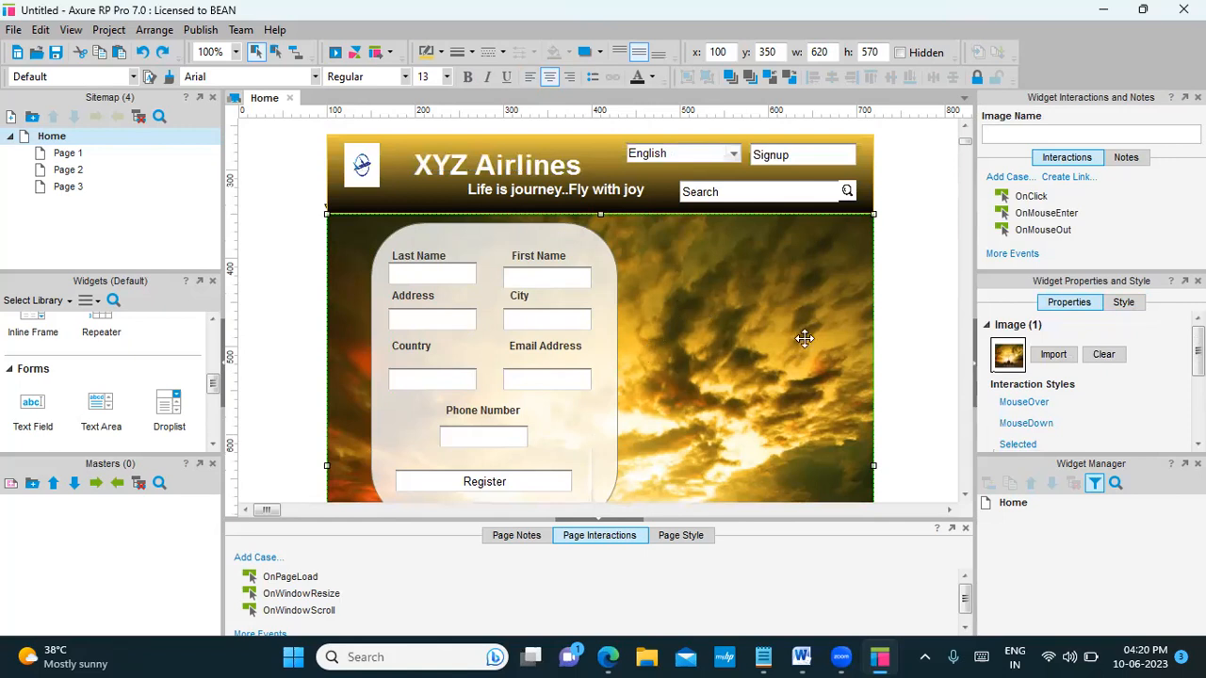
{"action": "scroll", "coordinate": [132, 396], "scroll_direction": "up", "scroll_amount": 1}
{"action": "scroll", "coordinate": [132, 396], "scroll_direction": "up", "scroll_amount": 3}
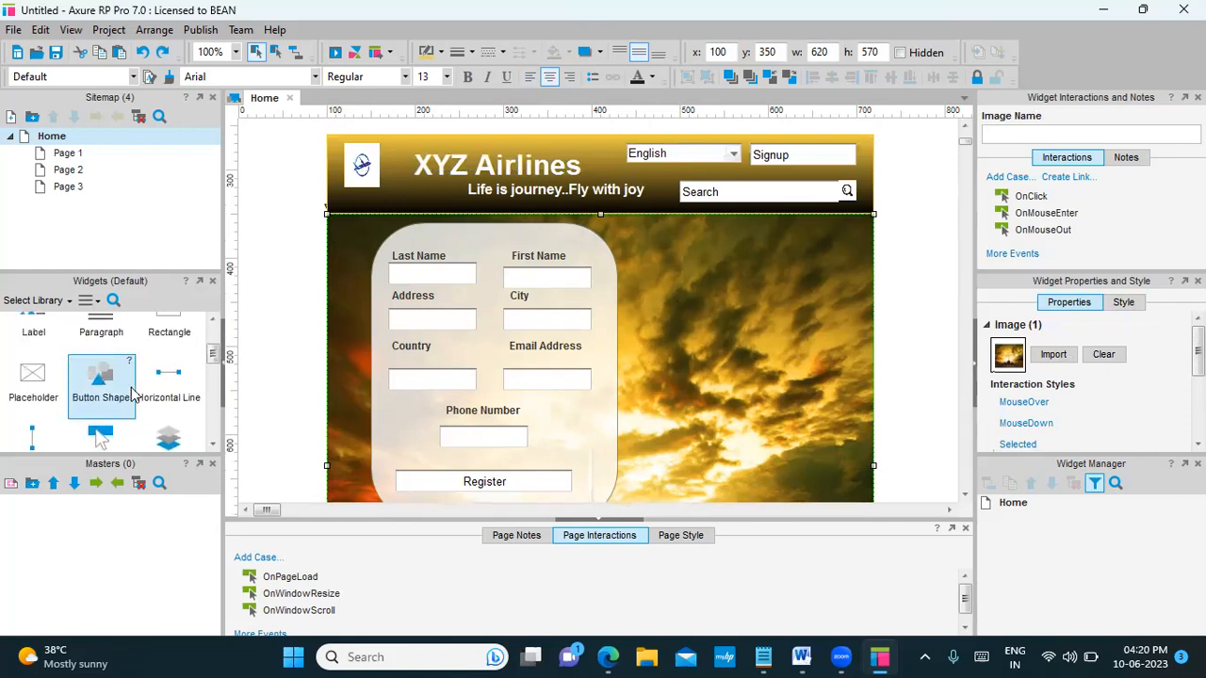
Add a rectangle about 200 wide and 308 high beside the registration form and set its corner radius to 60
{"action": "left_click_drag", "start_coordinate": [170, 346], "coordinate": [655, 241]}
{"action": "left_click_drag", "start_coordinate": [742, 330], "coordinate": [745, 408]}
{"action": "left_click", "coordinate": [1069, 307]}
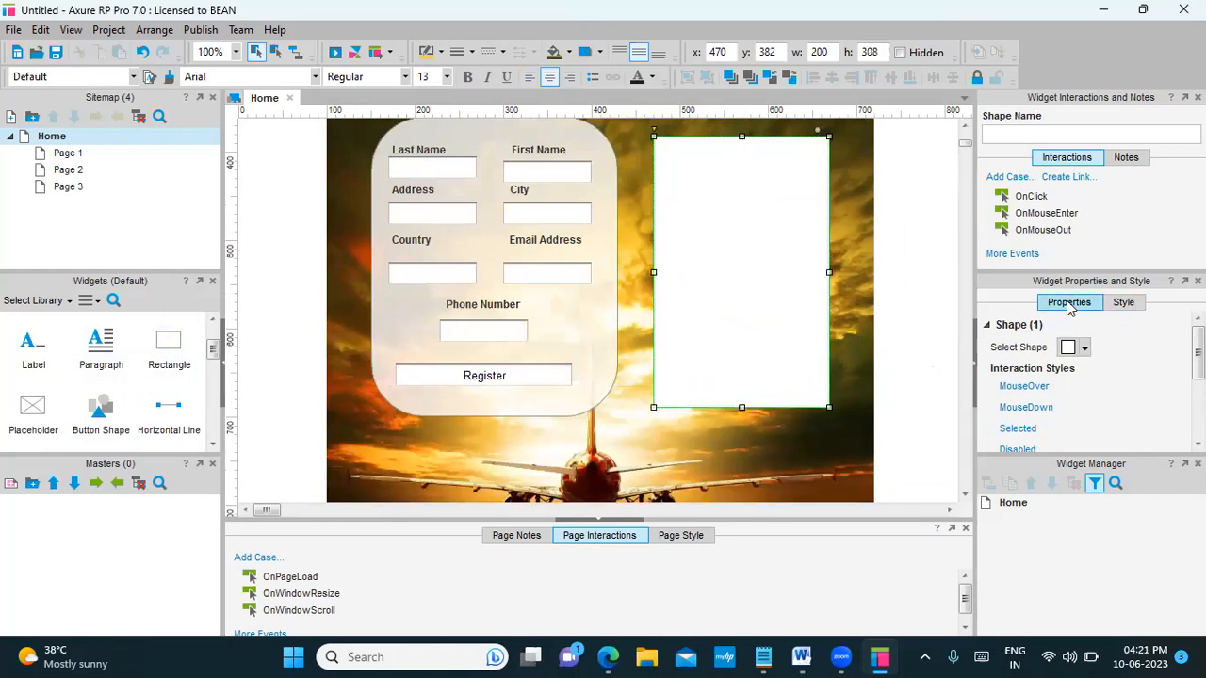
{"action": "scroll", "coordinate": [1137, 326], "scroll_direction": "down", "scroll_amount": 3}
{"action": "scroll", "coordinate": [1137, 327], "scroll_direction": "up", "scroll_amount": 1}
{"action": "left_click", "coordinate": [1126, 302]}
{"action": "scroll", "coordinate": [1076, 382], "scroll_direction": "down", "scroll_amount": 3}
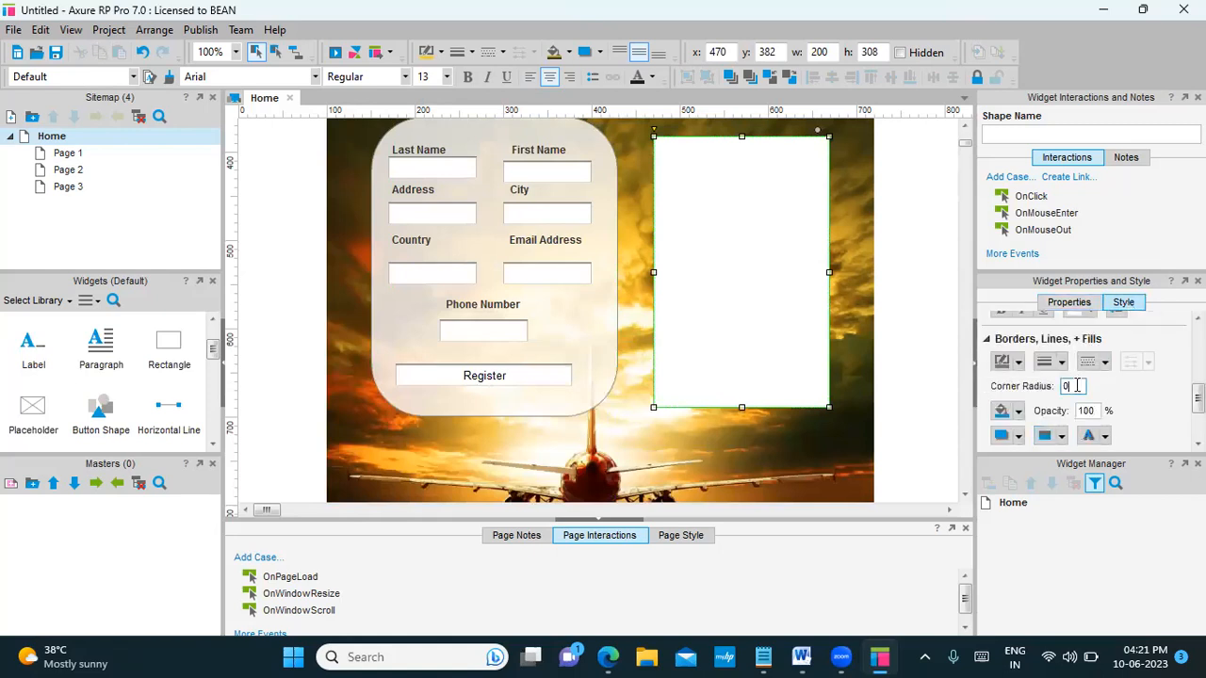
{"action": "left_click", "coordinate": [1069, 386]}
{"action": "type", "text": "60"}
{"action": "key", "text": "Return"}
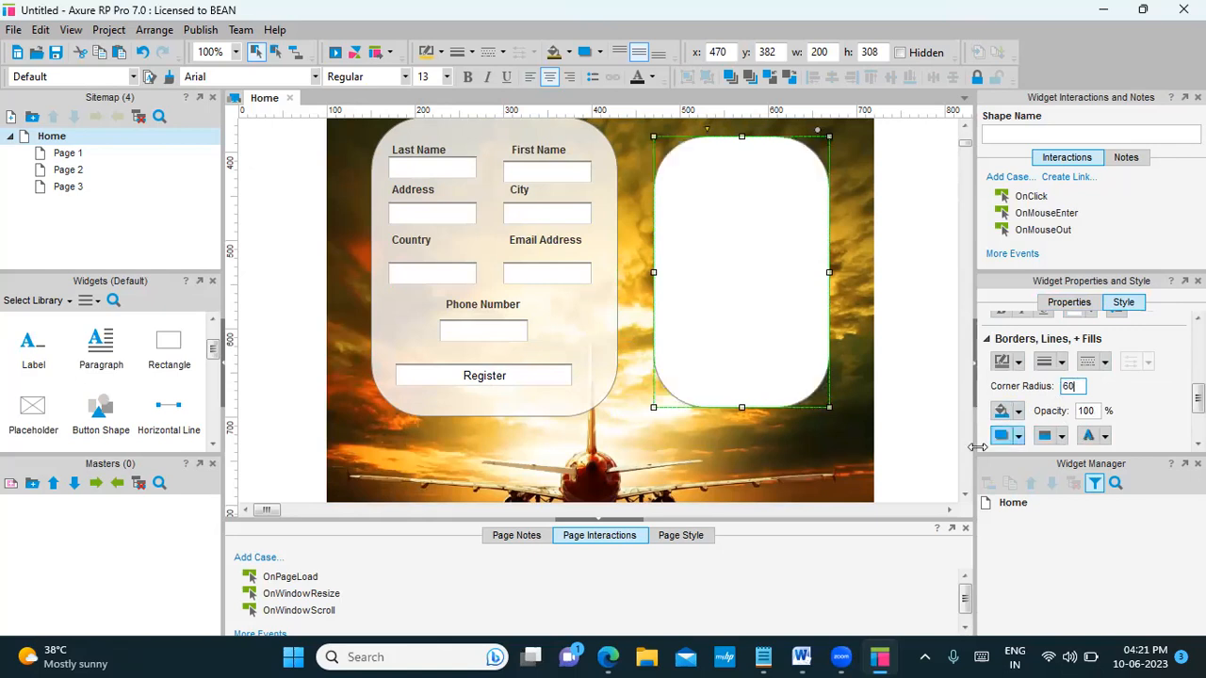
Set the rounded rectangle's opacity to 80% and resize it to about 250 by 340 so it lines up with the registration panel
{"action": "left_click", "coordinate": [1090, 411]}
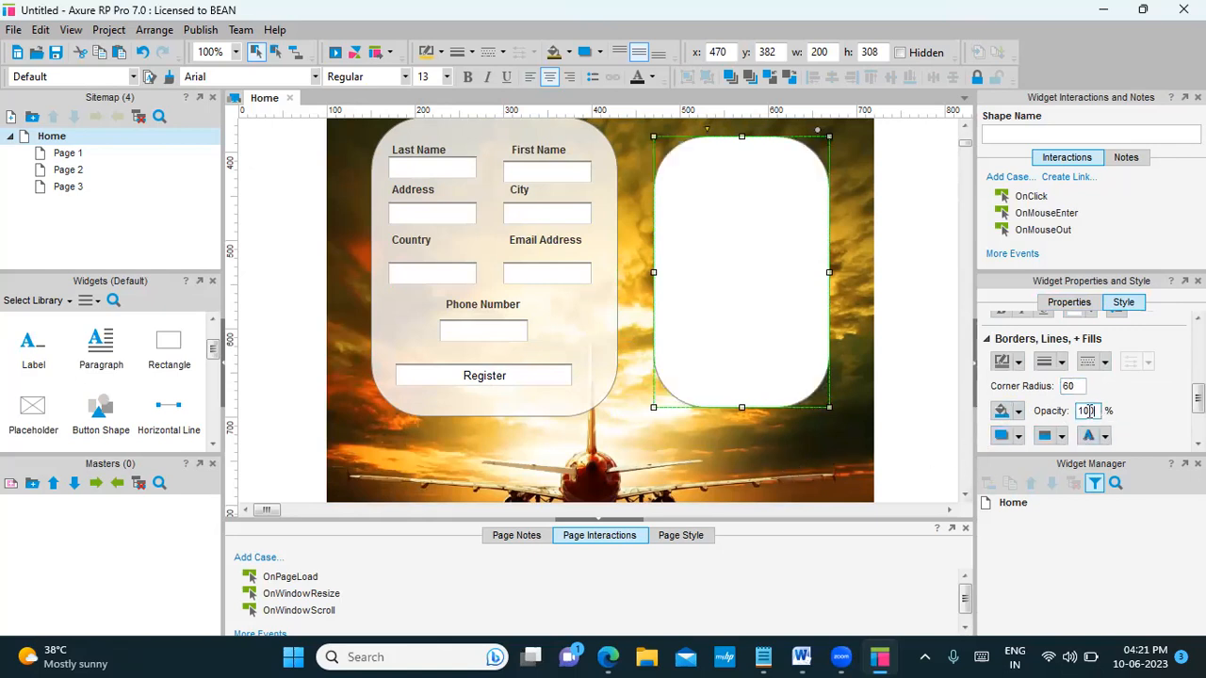
{"action": "type", "text": "80"}
{"action": "key", "text": "Return"}
{"action": "left_click_drag", "start_coordinate": [742, 409], "coordinate": [740, 417]}
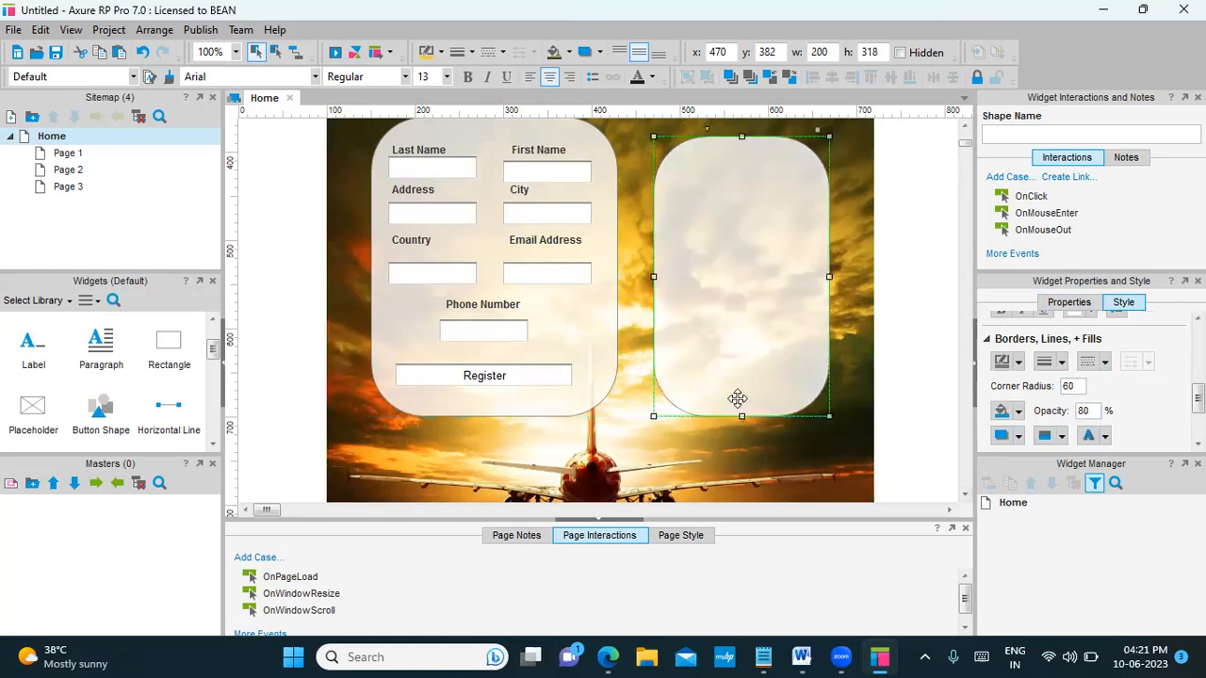
{"action": "scroll", "coordinate": [735, 368], "scroll_direction": "up", "scroll_amount": 1}
{"action": "left_click_drag", "start_coordinate": [740, 188], "coordinate": [740, 170]}
{"action": "left_click_drag", "start_coordinate": [825, 325], "coordinate": [856, 320]}
{"action": "left_click_drag", "start_coordinate": [649, 320], "coordinate": [636, 319]}
{"action": "scroll", "coordinate": [578, 333], "scroll_direction": "up", "scroll_amount": 1}
{"action": "scroll", "coordinate": [710, 312], "scroll_direction": "down", "scroll_amount": 1}
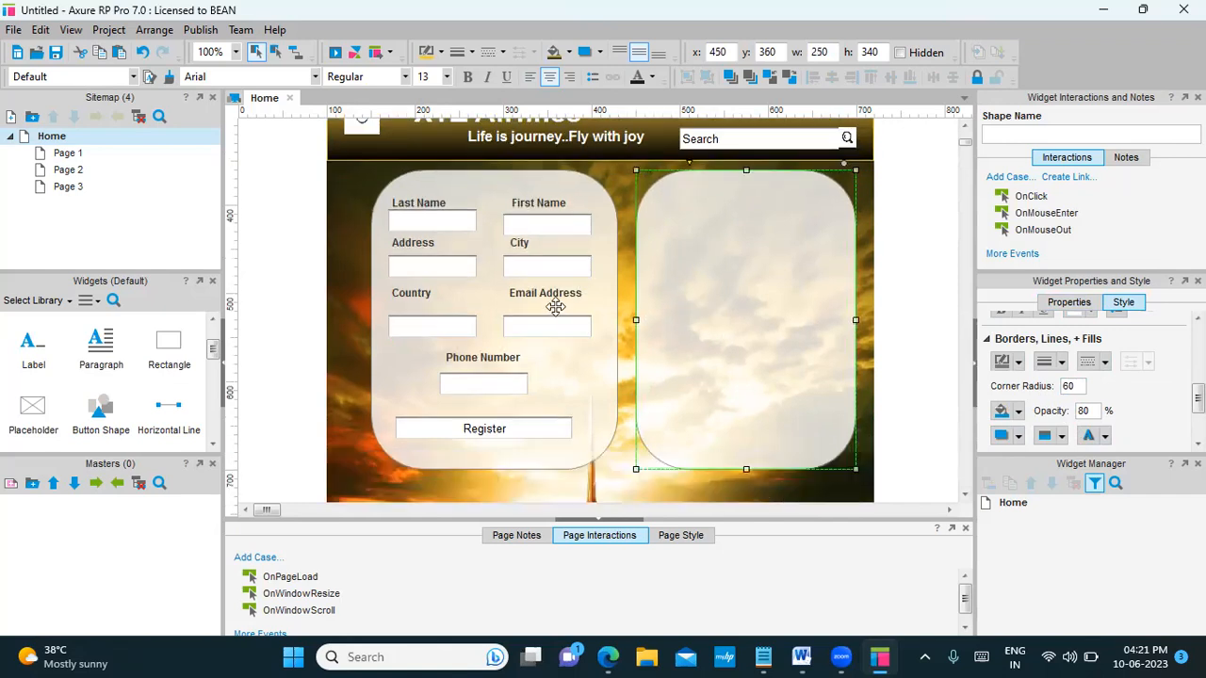
Copy five text fields from the registration form into a column in the empty panel, and copy the Register field beneath them
{"action": "left_click", "coordinate": [429, 219]}
{"action": "left_click_drag", "start_coordinate": [429, 219], "coordinate": [776, 231]}
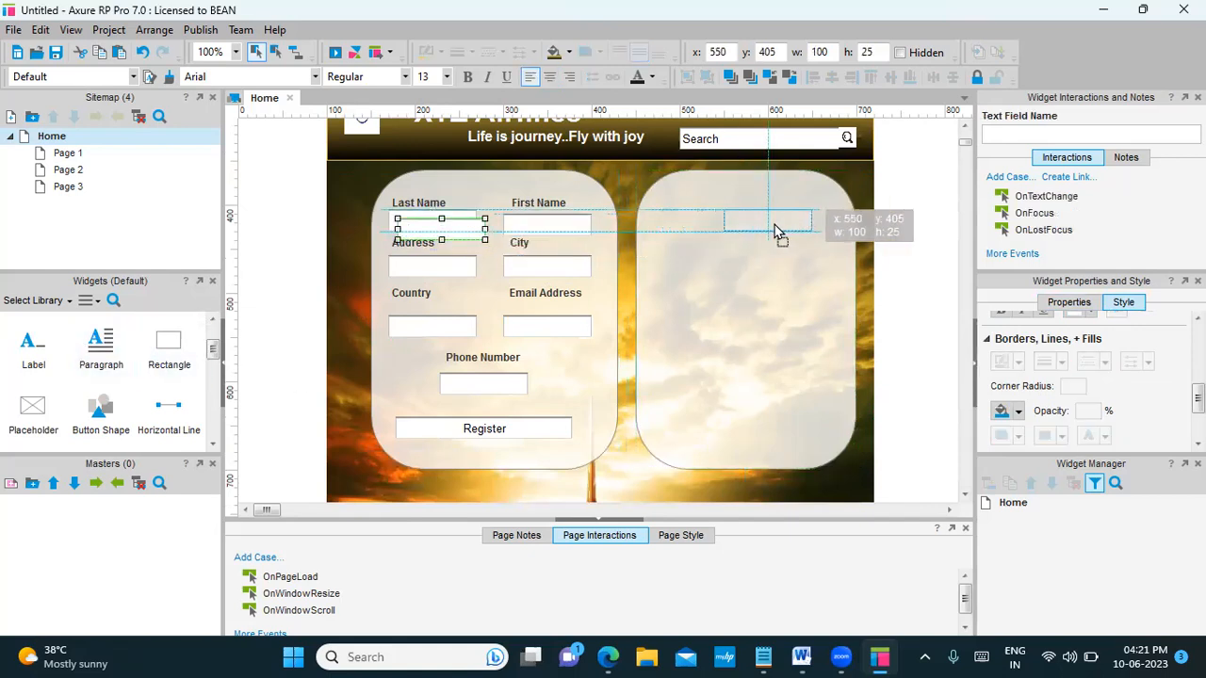
{"action": "left_click_drag", "start_coordinate": [561, 221], "coordinate": [781, 267]}
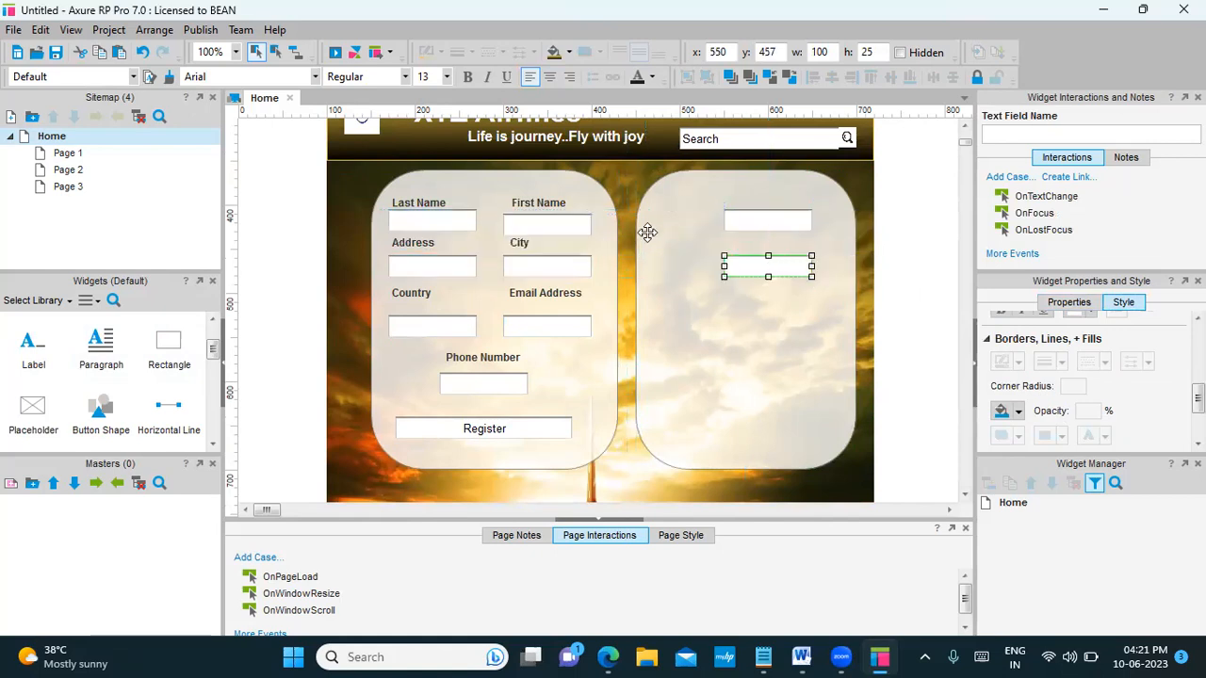
{"action": "left_click_drag", "start_coordinate": [561, 225], "coordinate": [781, 329]}
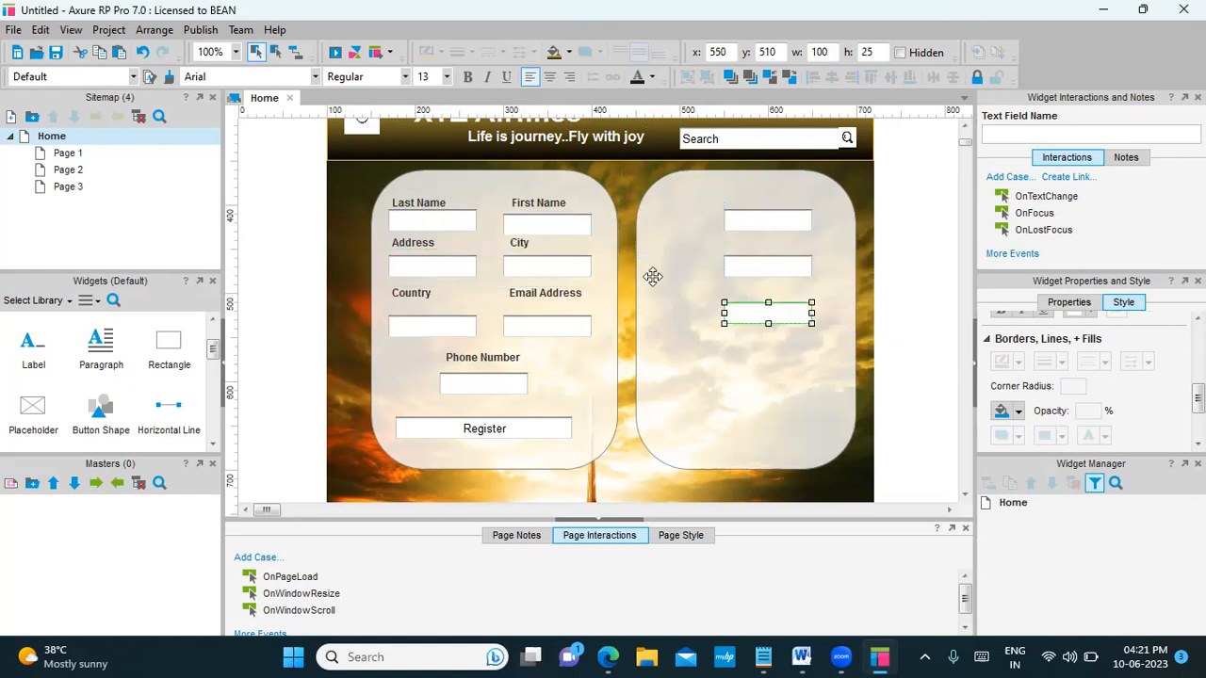
{"action": "left_click", "coordinate": [571, 226]}
{"action": "left_click_drag", "start_coordinate": [571, 226], "coordinate": [787, 373]}
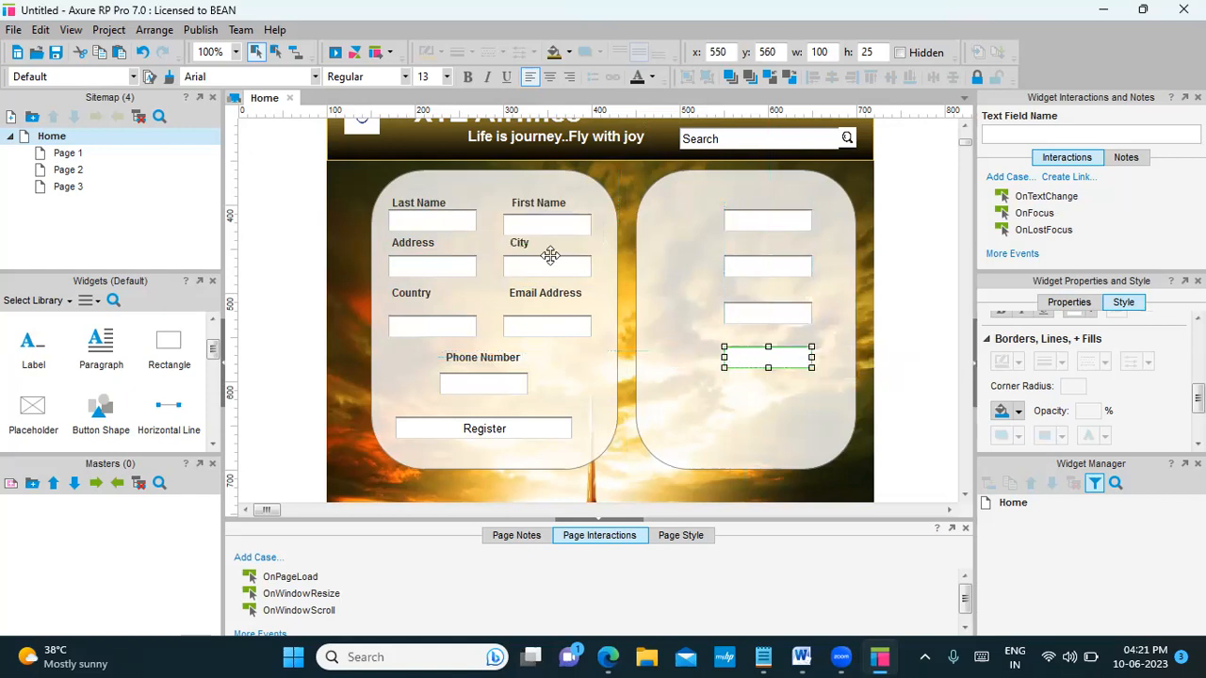
{"action": "left_click", "coordinate": [547, 227]}
{"action": "left_click_drag", "start_coordinate": [547, 227], "coordinate": [768, 401]}
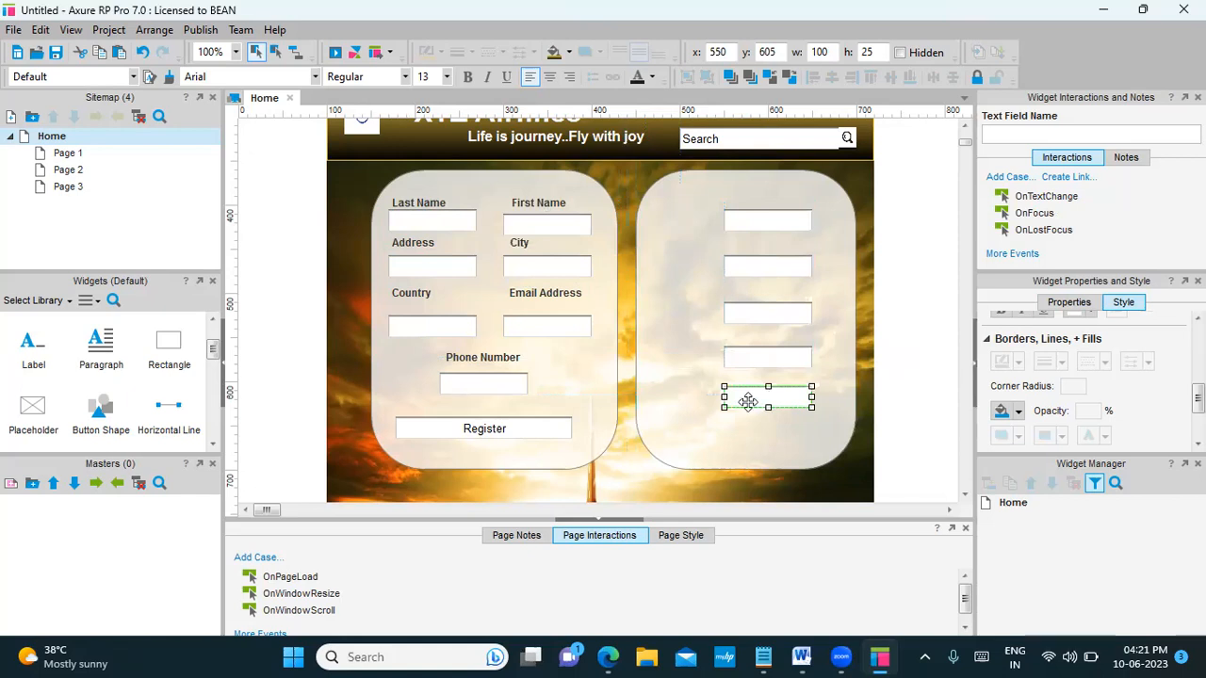
{"action": "left_click", "coordinate": [550, 432]}
{"action": "left_click_drag", "start_coordinate": [551, 433], "coordinate": [783, 439]}
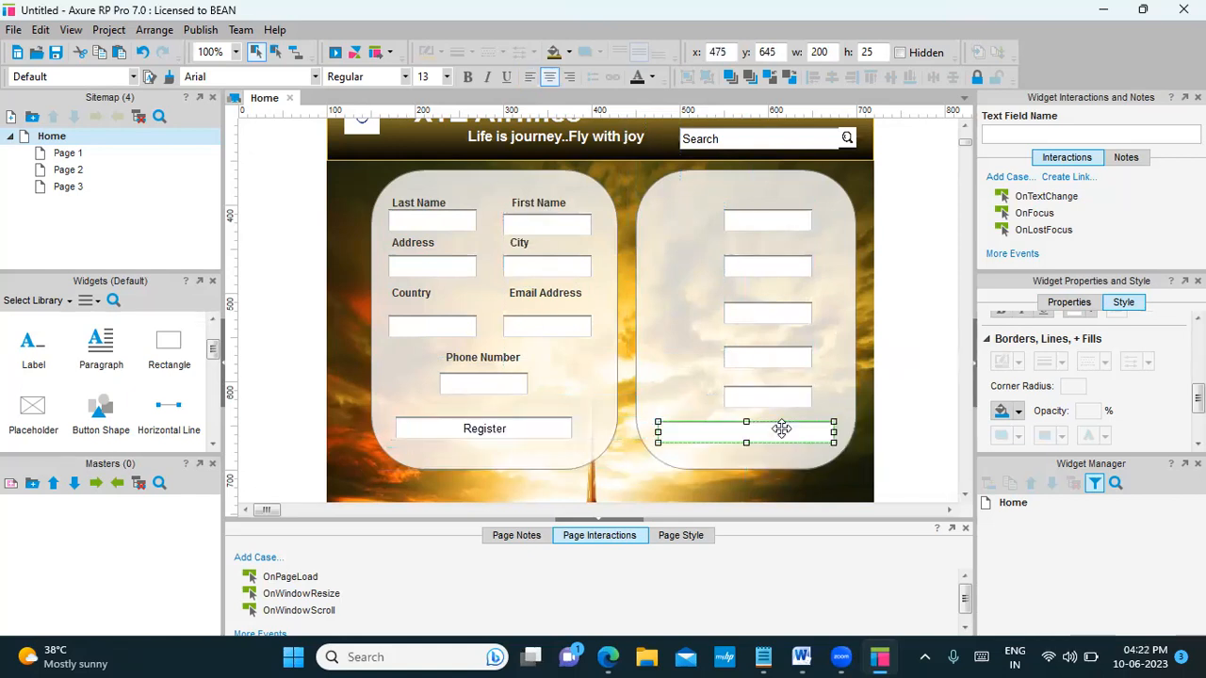
Copy the Last Name label beside the first field of the new panel and change its text to "From"
{"action": "left_click", "coordinate": [437, 202]}
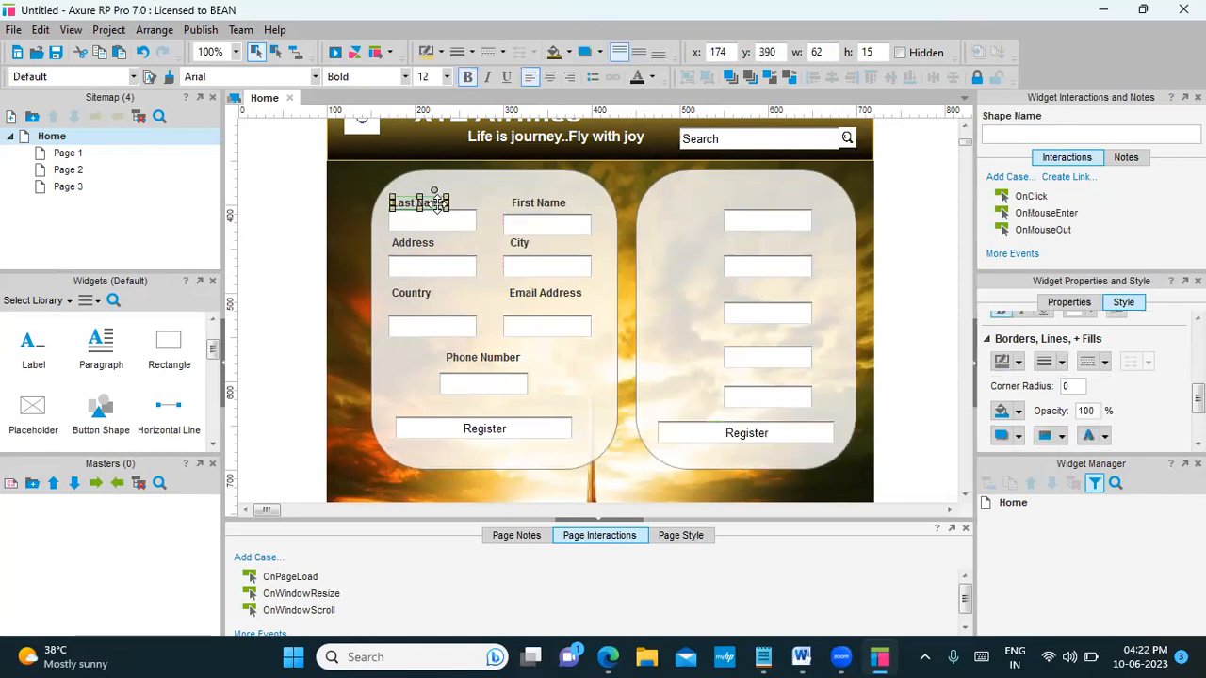
{"action": "left_click_drag", "start_coordinate": [437, 203], "coordinate": [691, 226]}
{"action": "double_click", "coordinate": [692, 221]}
{"action": "type", "text": "From"}
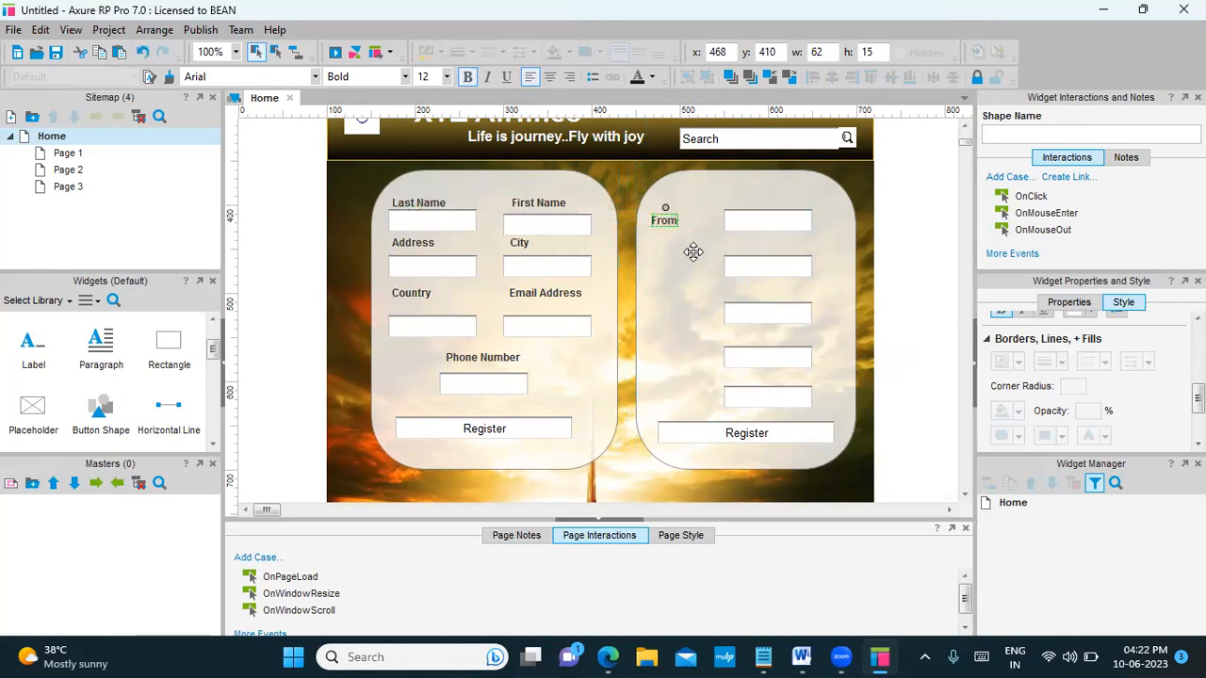
{"action": "left_click", "coordinate": [693, 252]}
Copy the From label beside the second field and change its text to "To"
{"action": "left_click", "coordinate": [672, 222]}
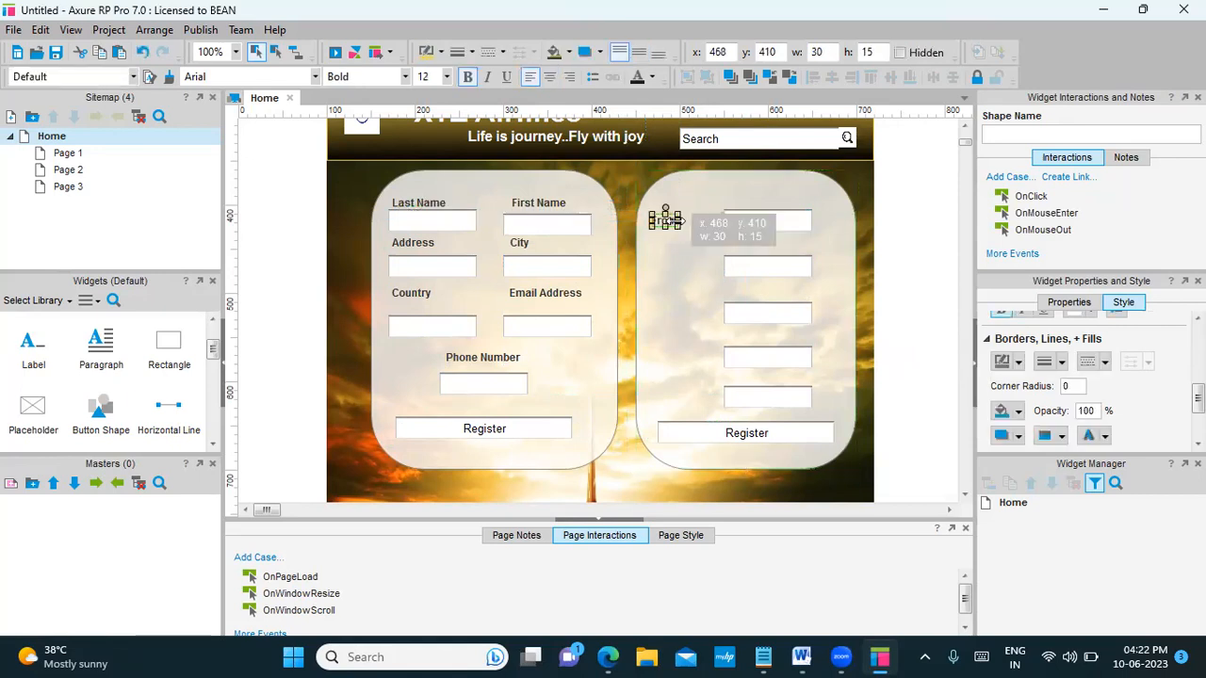
{"action": "left_click_drag", "start_coordinate": [670, 220], "coordinate": [671, 269]}
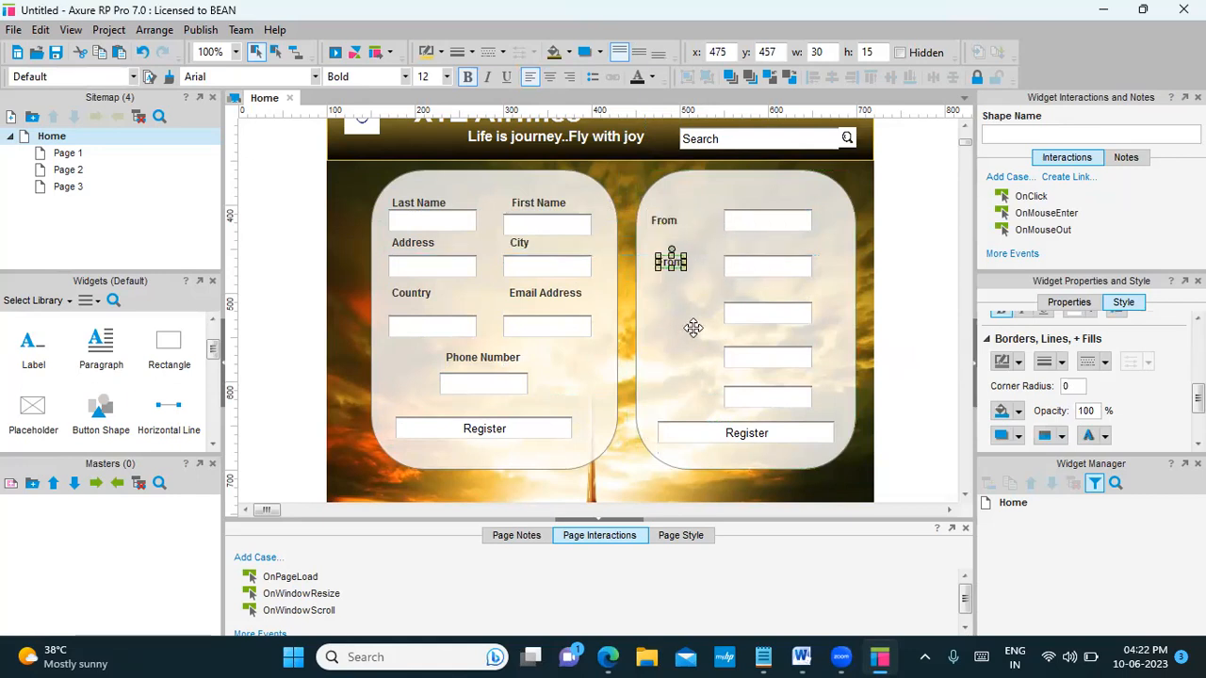
{"action": "type", "text": "To"}
{"action": "left_click", "coordinate": [690, 333]}
{"action": "left_click", "coordinate": [663, 263]}
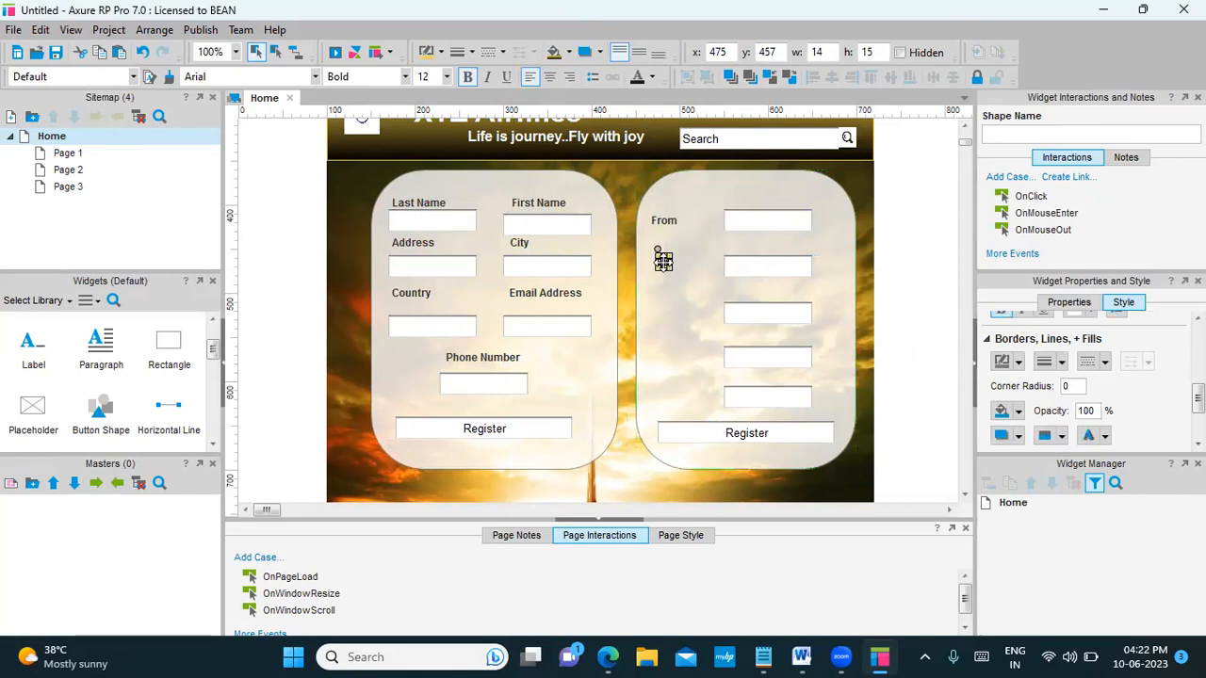
{"action": "left_click_drag", "start_coordinate": [663, 261], "coordinate": [672, 311]}
{"action": "key", "text": "ctrl+z"}
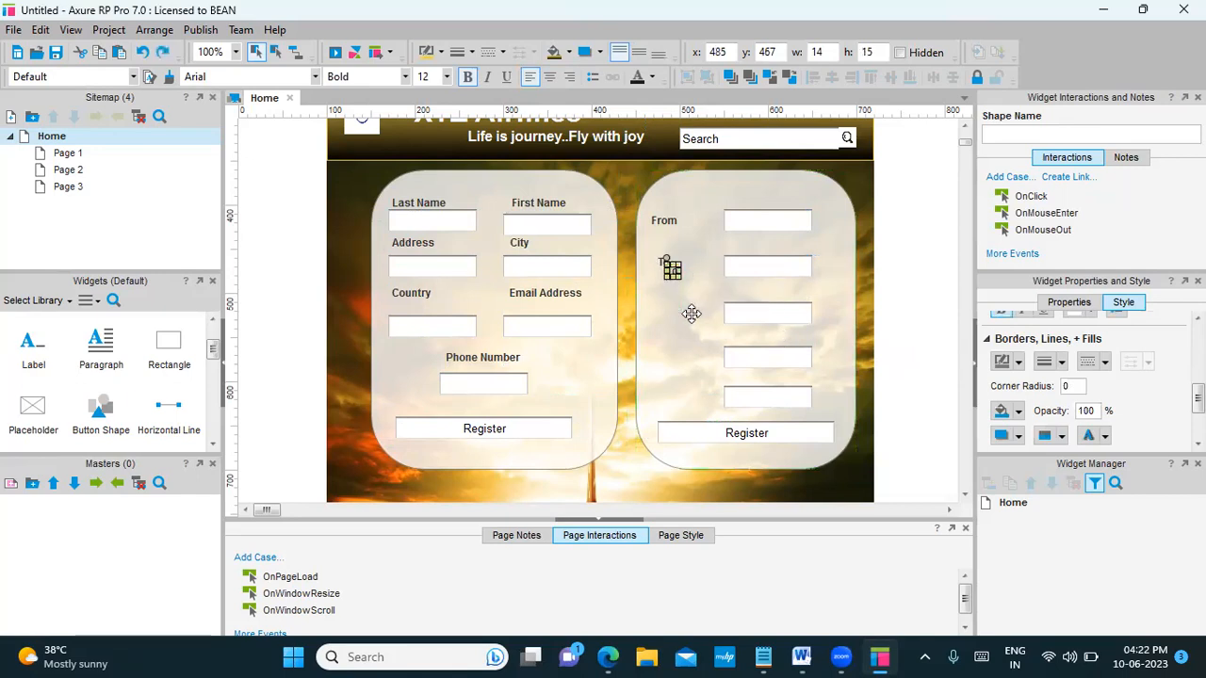
Copy the From label beside the third field and change its text to "Start date"
{"action": "left_click", "coordinate": [660, 222]}
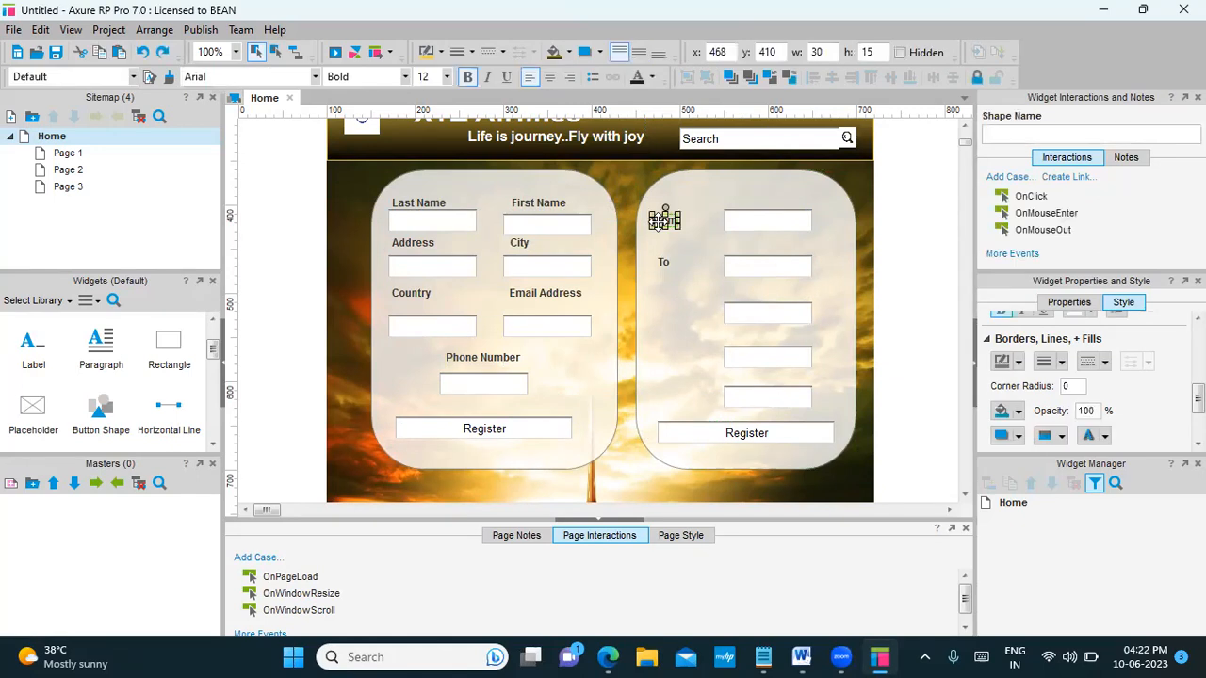
{"action": "left_click_drag", "start_coordinate": [660, 223], "coordinate": [679, 320]}
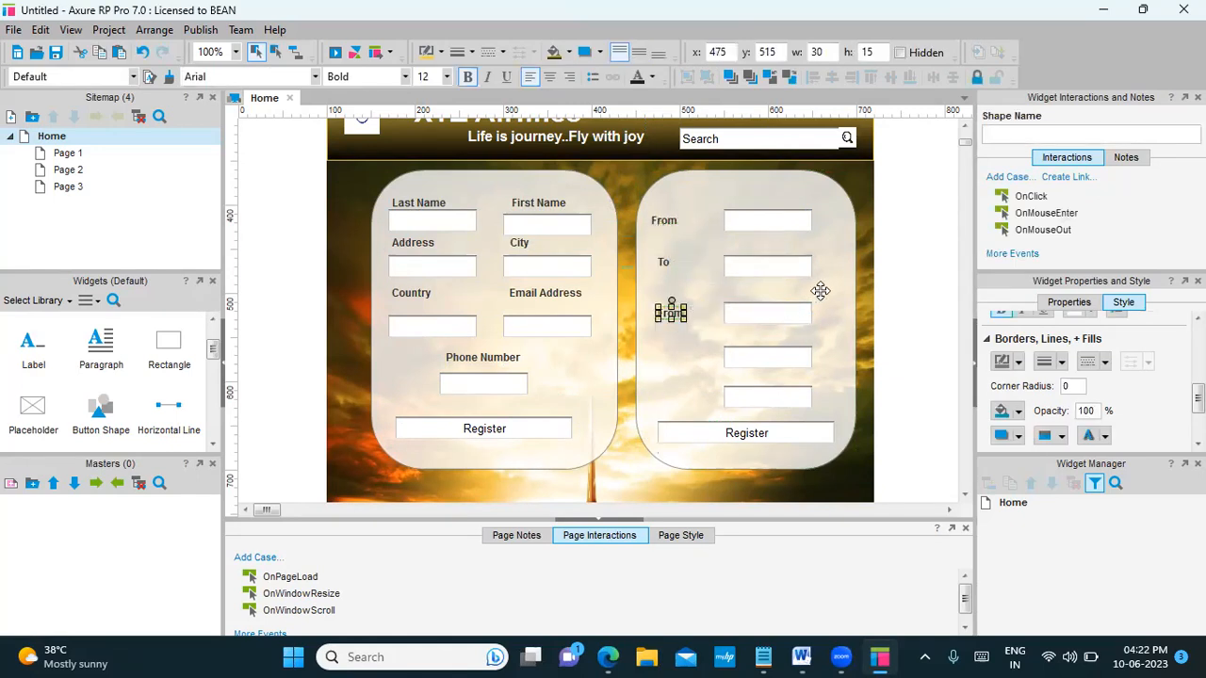
{"action": "type", "text": "S"}
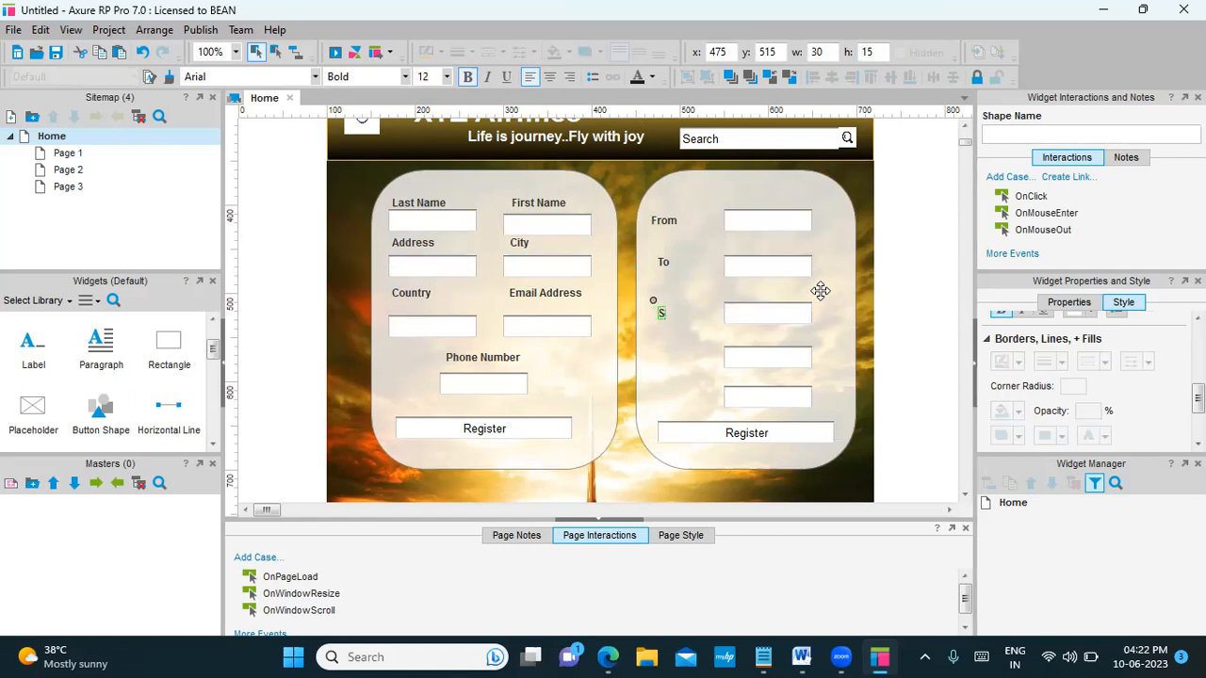
{"action": "type", "text": "tart date"}
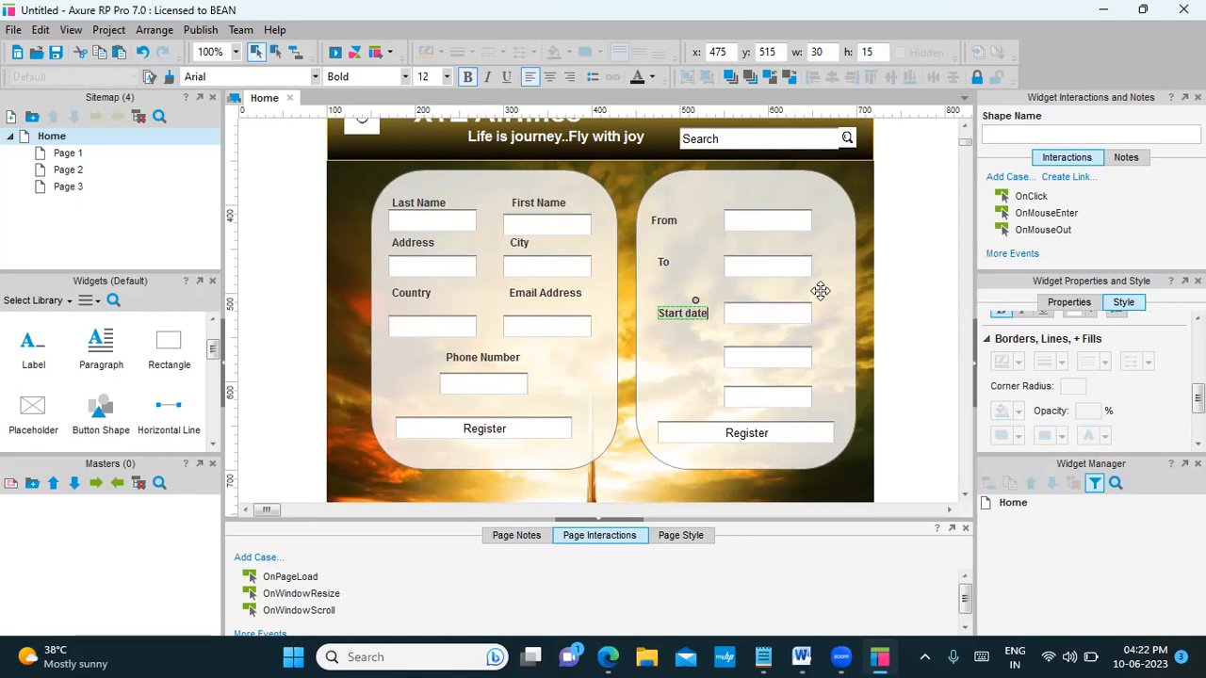
{"action": "left_click", "coordinate": [688, 341]}
Copy the Start date label beside the fourth field and change its text to "End Date"
{"action": "left_click", "coordinate": [677, 311]}
{"action": "left_click_drag", "start_coordinate": [677, 310], "coordinate": [686, 366]}
{"action": "type", "text": "End Dat"}
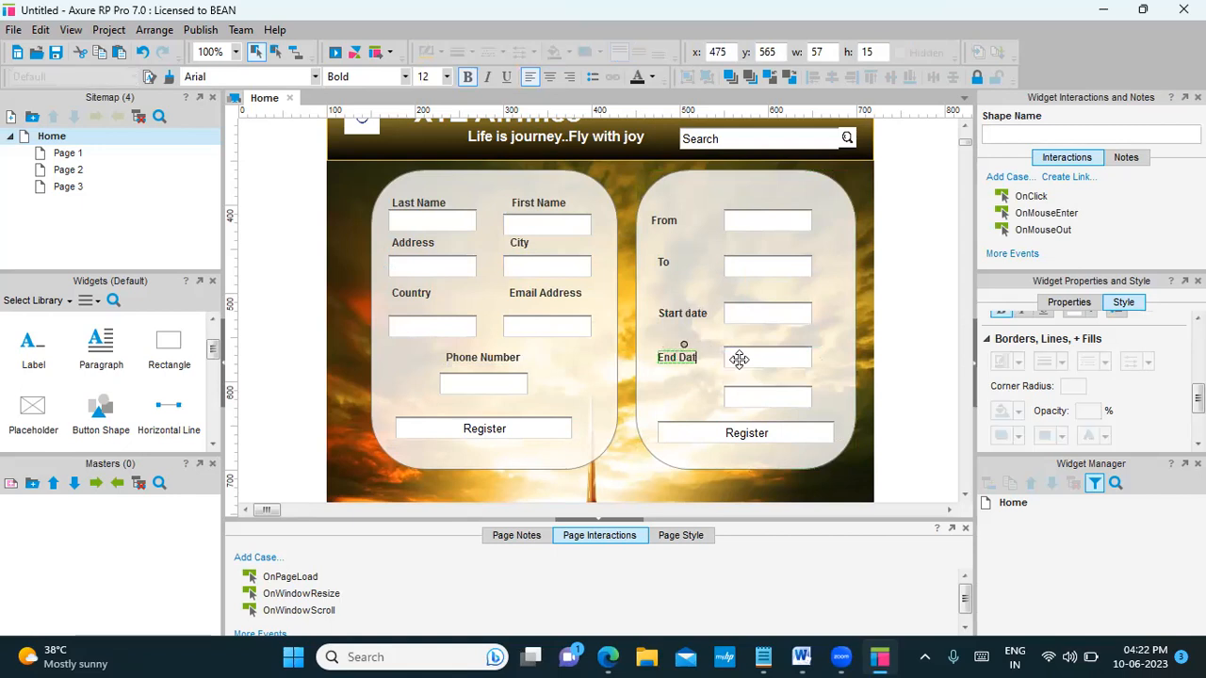
Capitalize the second word of the third label so that it reads "Start Date"
{"action": "left_click", "coordinate": [684, 313]}
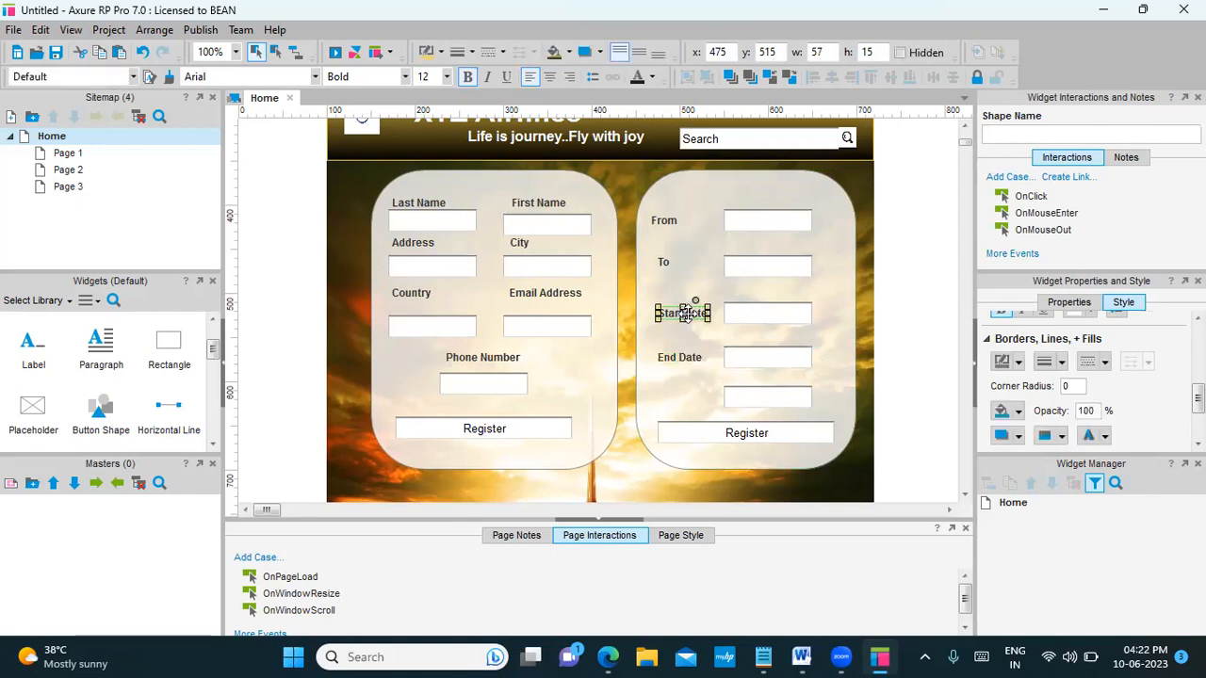
{"action": "double_click", "coordinate": [685, 315]}
{"action": "left_click", "coordinate": [698, 316]}
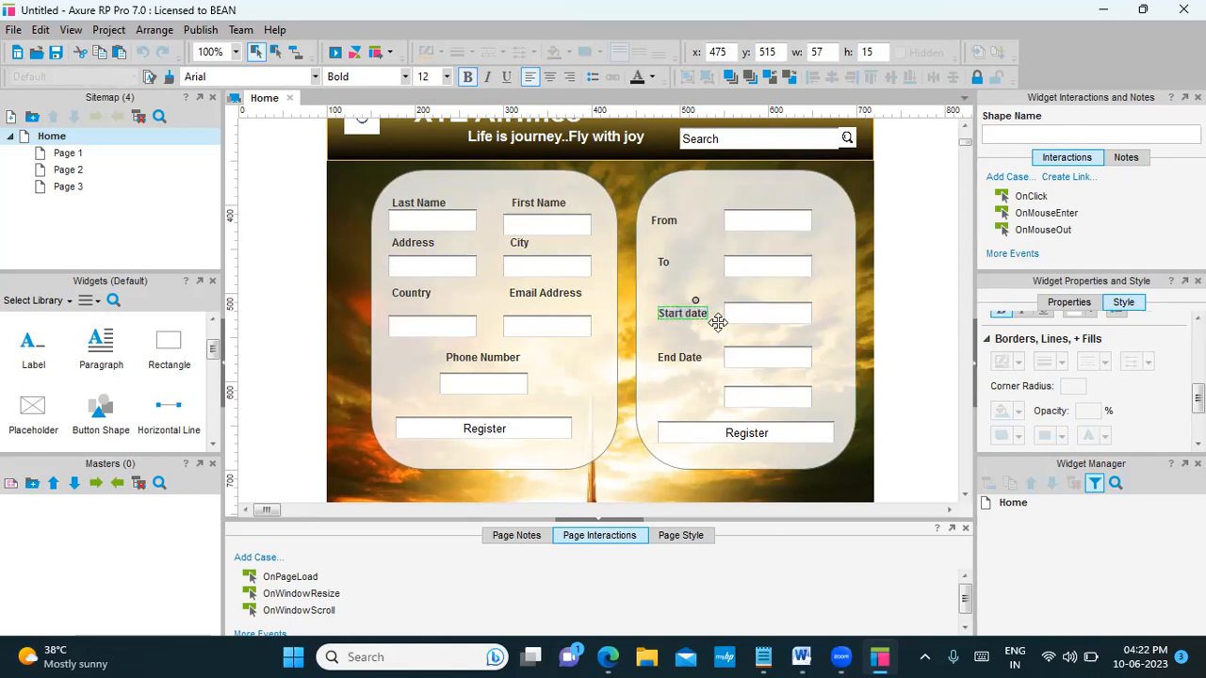
{"action": "key", "text": "BackSpace"}
{"action": "type", "text": "D"}
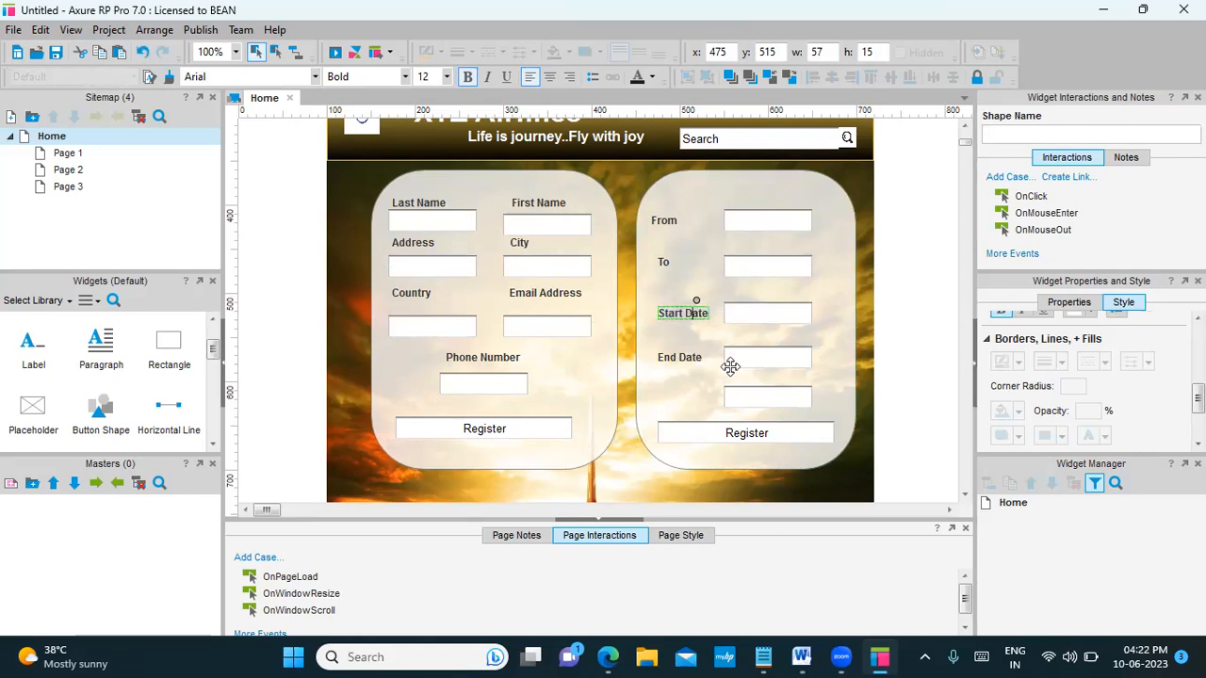
{"action": "left_click", "coordinate": [678, 394]}
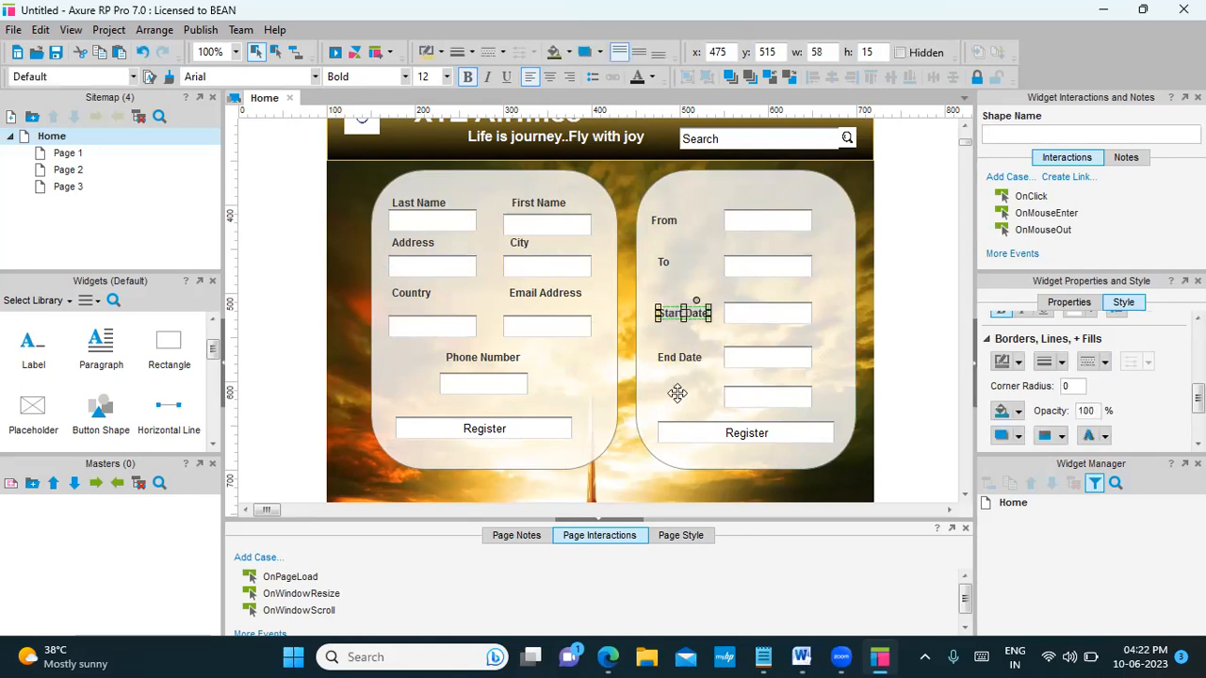
Copy the End Date label beside the fifth field and change its text to "Guests"
{"action": "left_click", "coordinate": [665, 358]}
{"action": "left_click_drag", "start_coordinate": [665, 358], "coordinate": [678, 412]}
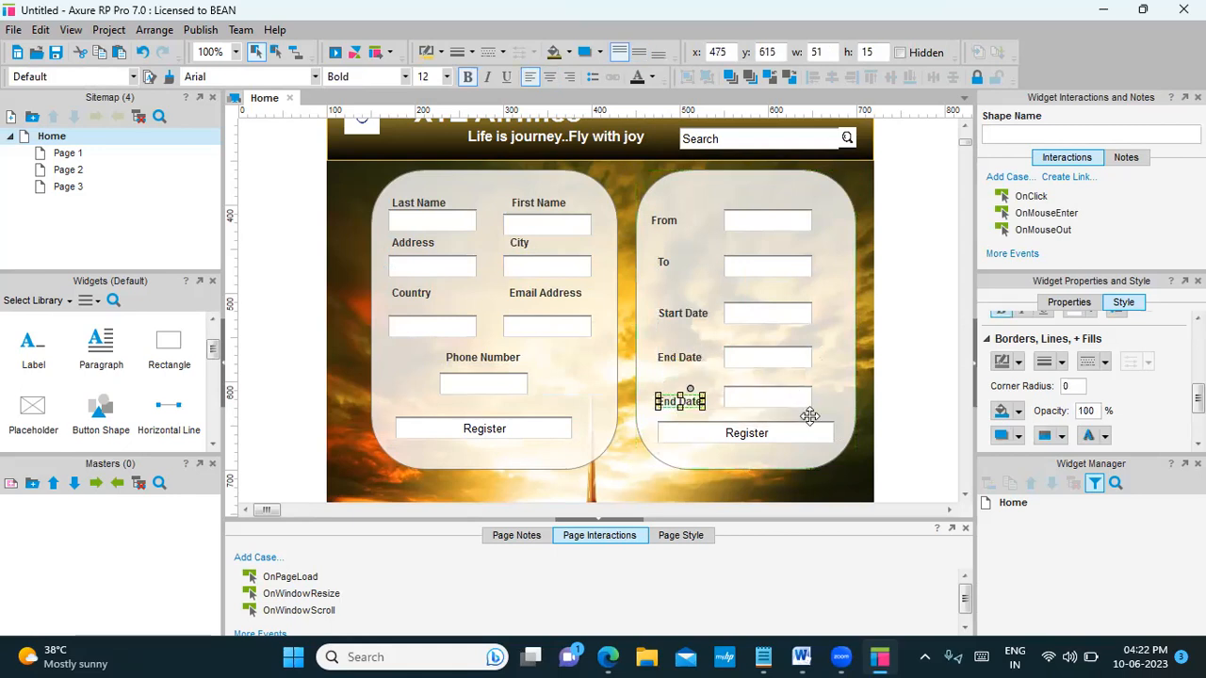
{"action": "type", "text": "Guests"}
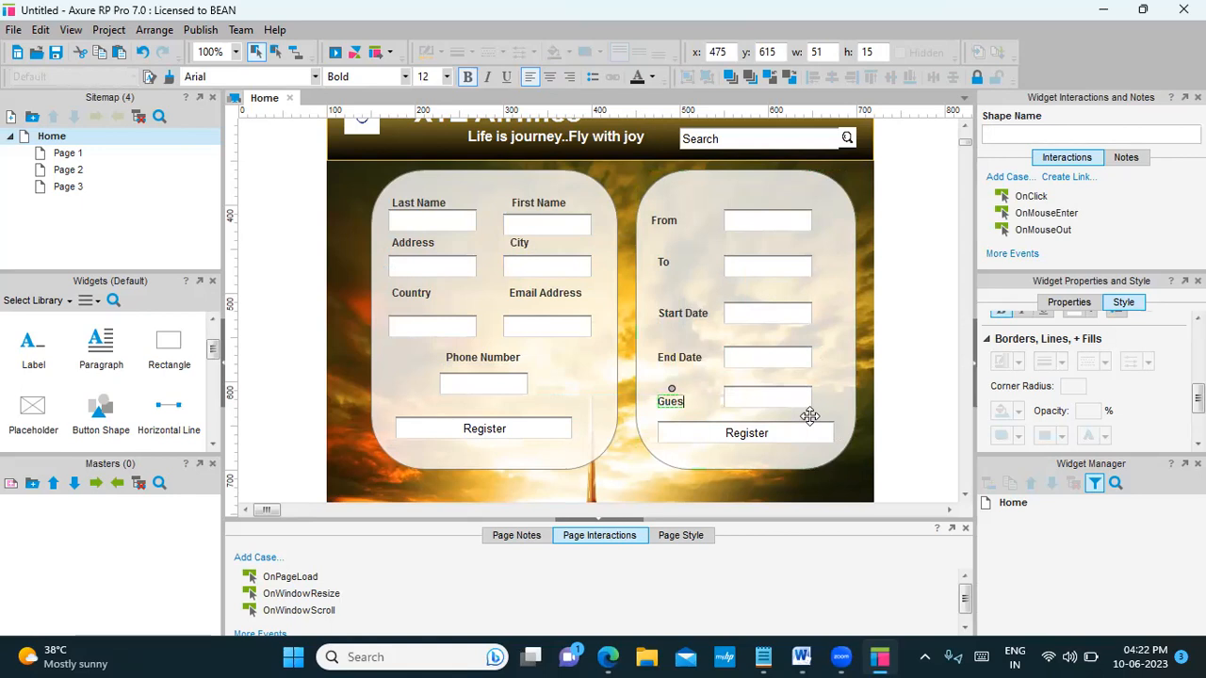
{"action": "key", "text": "Escape"}
{"action": "left_click", "coordinate": [671, 312]}
{"action": "left_click", "coordinate": [702, 351]}
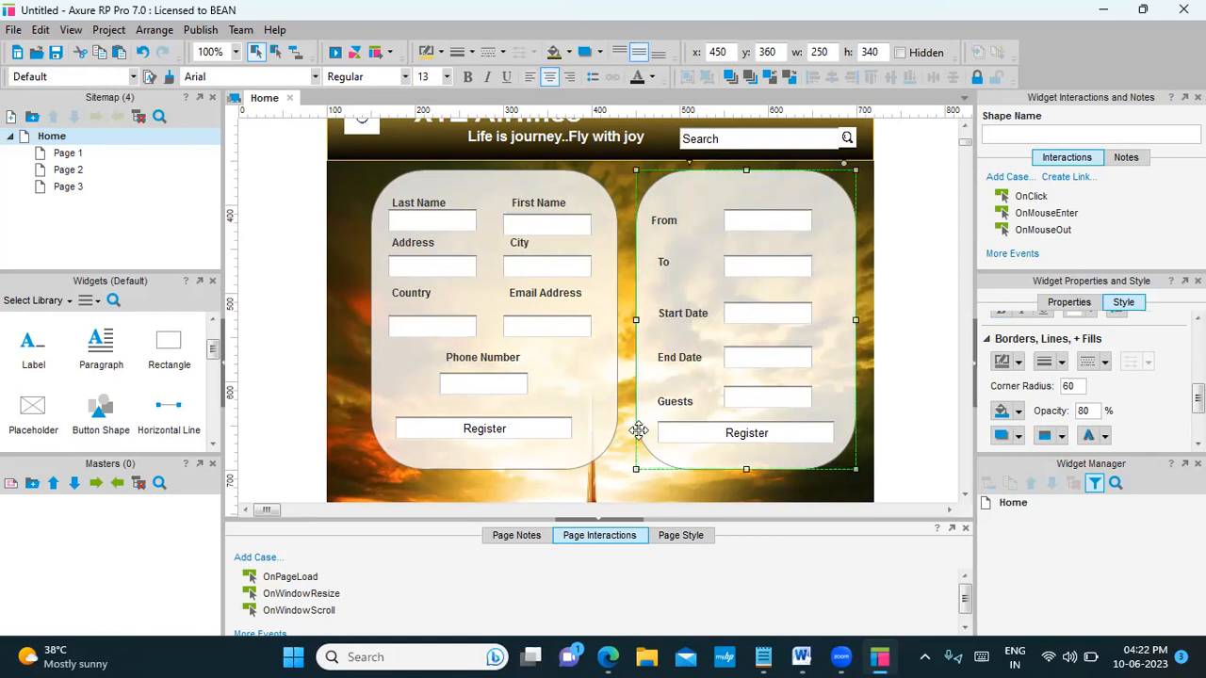
Change the text of the copied Register field in the new panel to "Search"
{"action": "left_click", "coordinate": [727, 433]}
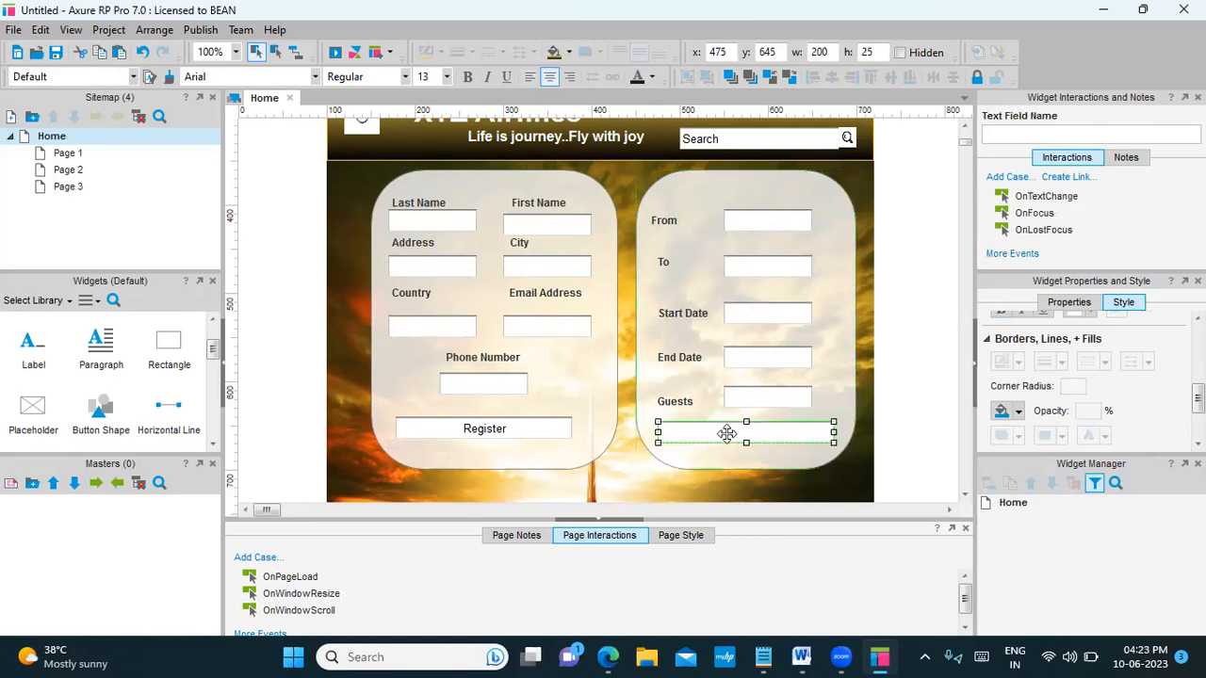
{"action": "type", "text": "Search"}
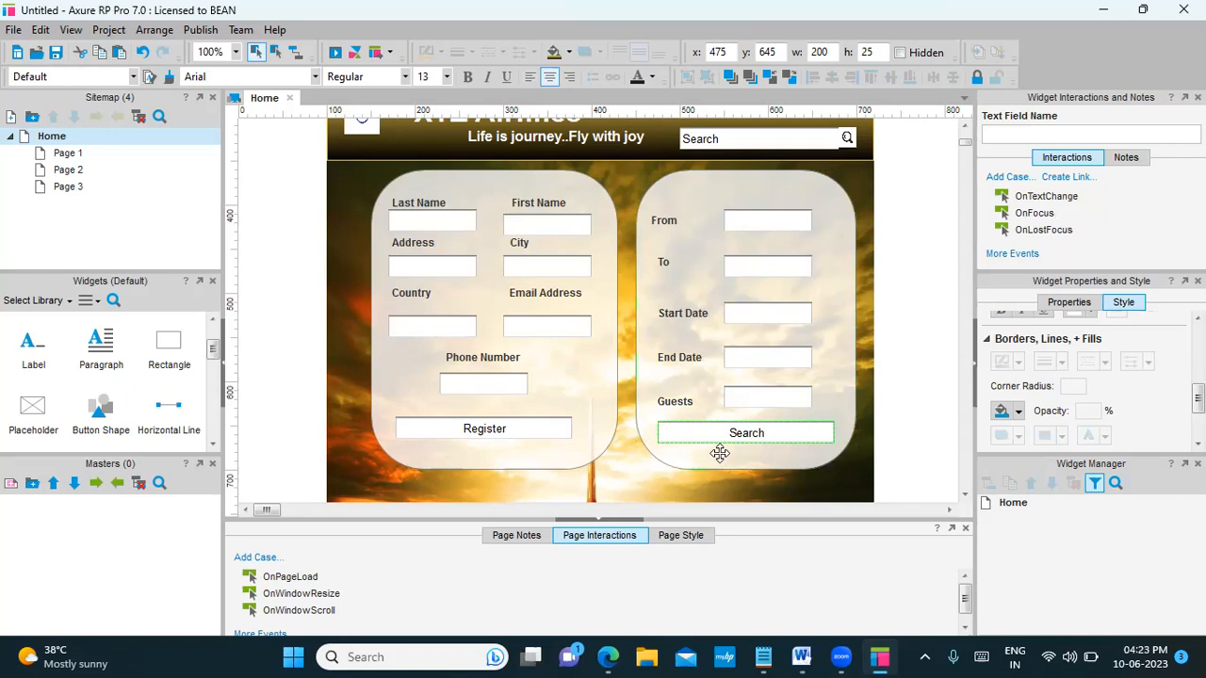
{"action": "left_click", "coordinate": [611, 468]}
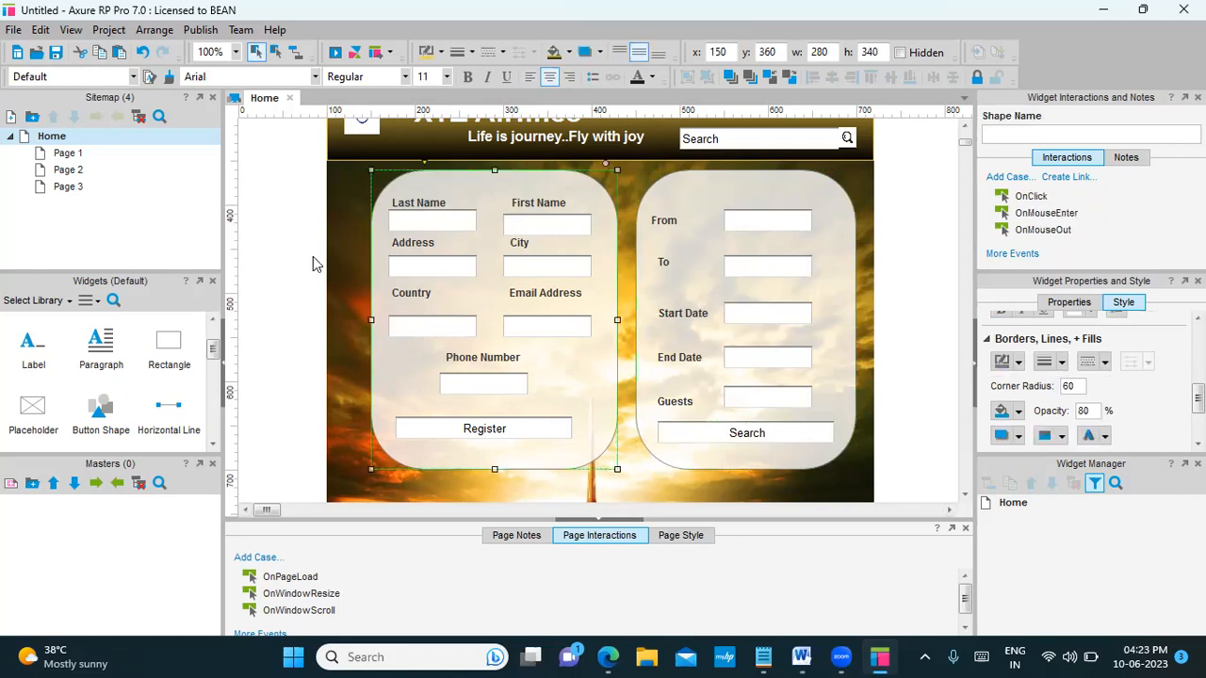
Move the gradient footer bar up to just below the airplane, at y 820 with a height of 100
{"action": "left_click_drag", "start_coordinate": [757, 520], "coordinate": [758, 608]}
{"action": "scroll", "coordinate": [536, 436], "scroll_direction": "down", "scroll_amount": 3}
{"action": "scroll", "coordinate": [536, 435], "scroll_direction": "up", "scroll_amount": 1}
{"action": "scroll", "coordinate": [536, 436], "scroll_direction": "down", "scroll_amount": 3}
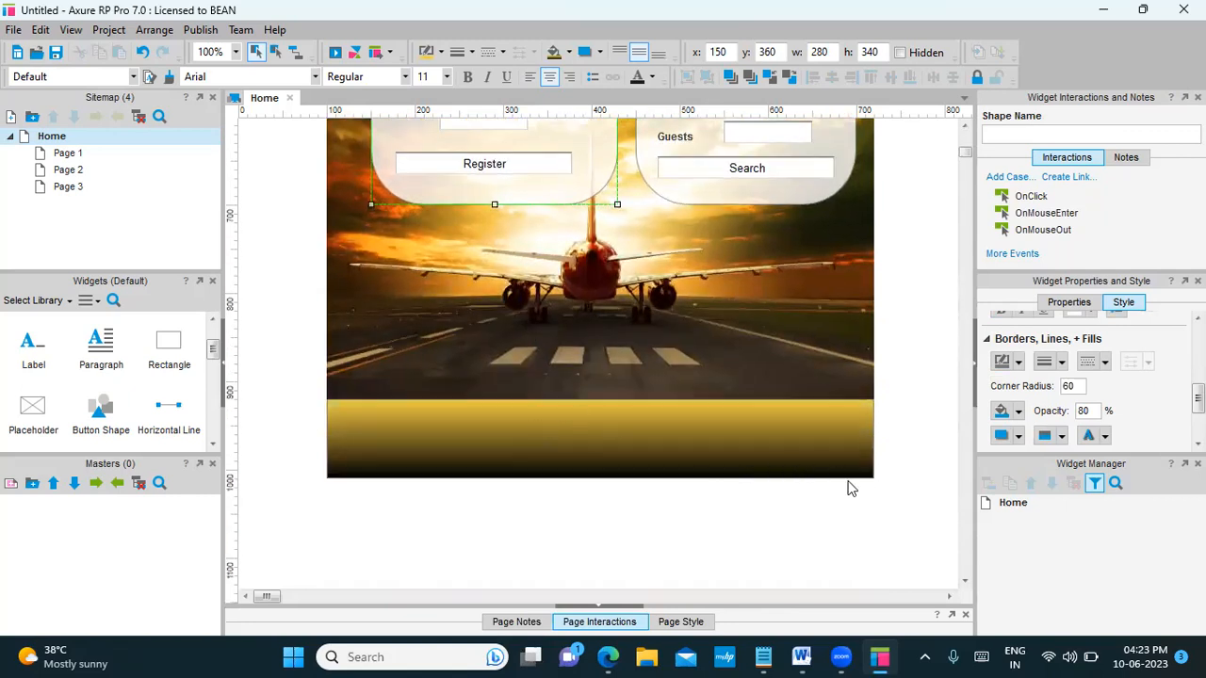
{"action": "left_click", "coordinate": [629, 469]}
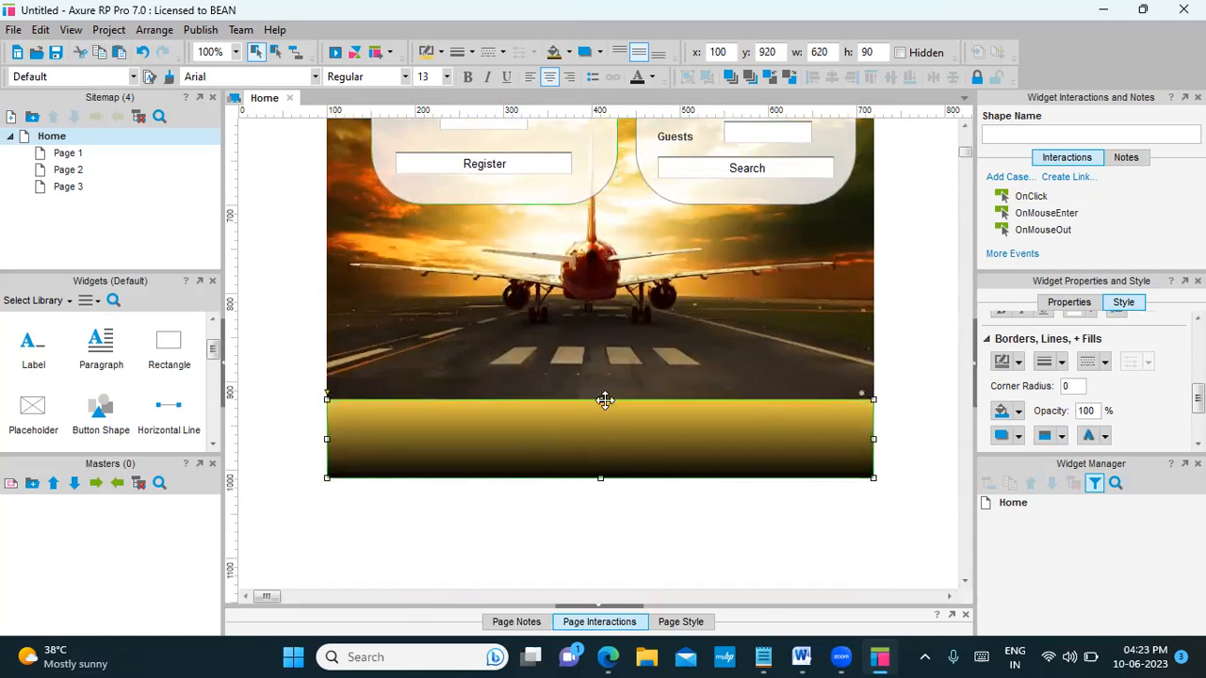
{"action": "left_click_drag", "start_coordinate": [605, 399], "coordinate": [592, 239]}
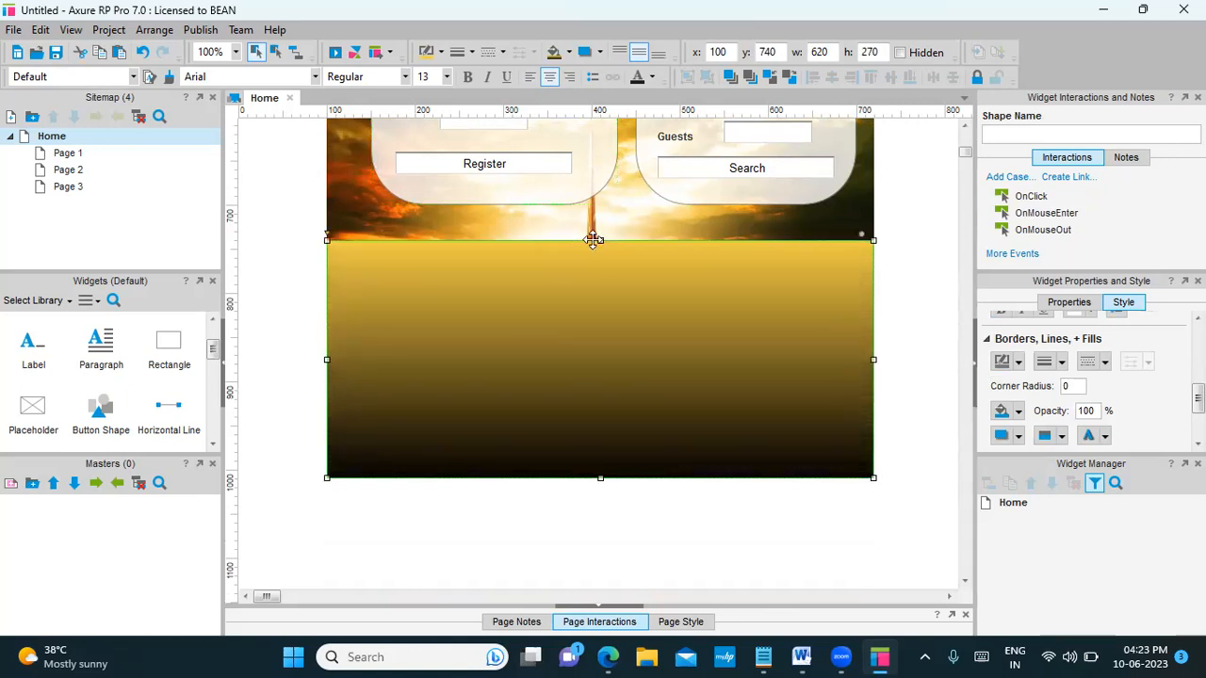
{"action": "left_click_drag", "start_coordinate": [599, 477], "coordinate": [595, 346]}
{"action": "left_click", "coordinate": [546, 409]}
{"action": "scroll", "coordinate": [549, 395], "scroll_direction": "up", "scroll_amount": 3}
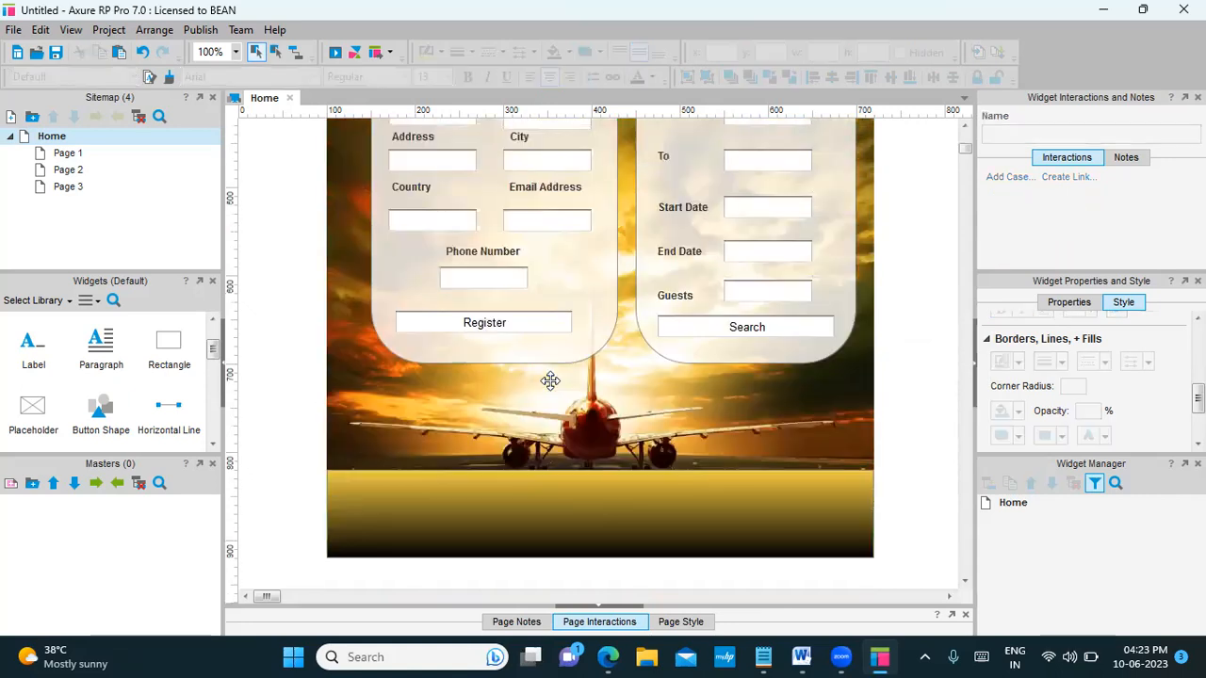
{"action": "scroll", "coordinate": [550, 381], "scroll_direction": "up", "scroll_amount": 5}
{"action": "scroll", "coordinate": [550, 380], "scroll_direction": "down", "scroll_amount": 6}
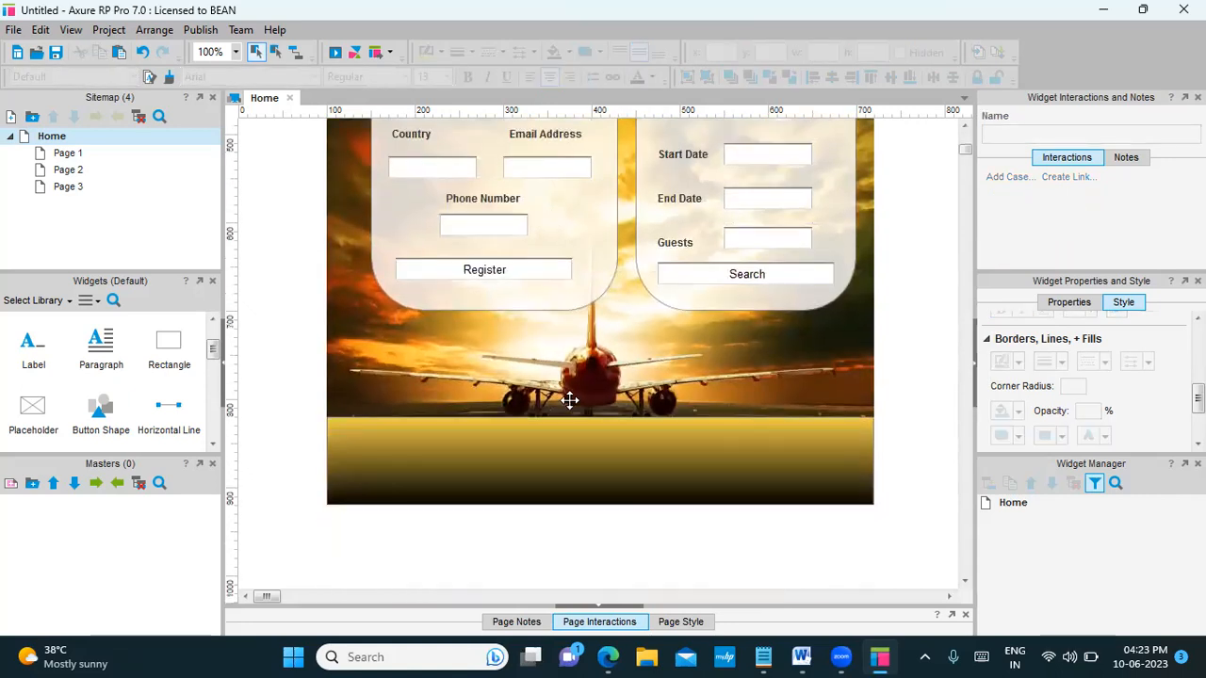
Extend the footer bar downward to a height of 140
{"action": "scroll", "coordinate": [581, 457], "scroll_direction": "up", "scroll_amount": 2}
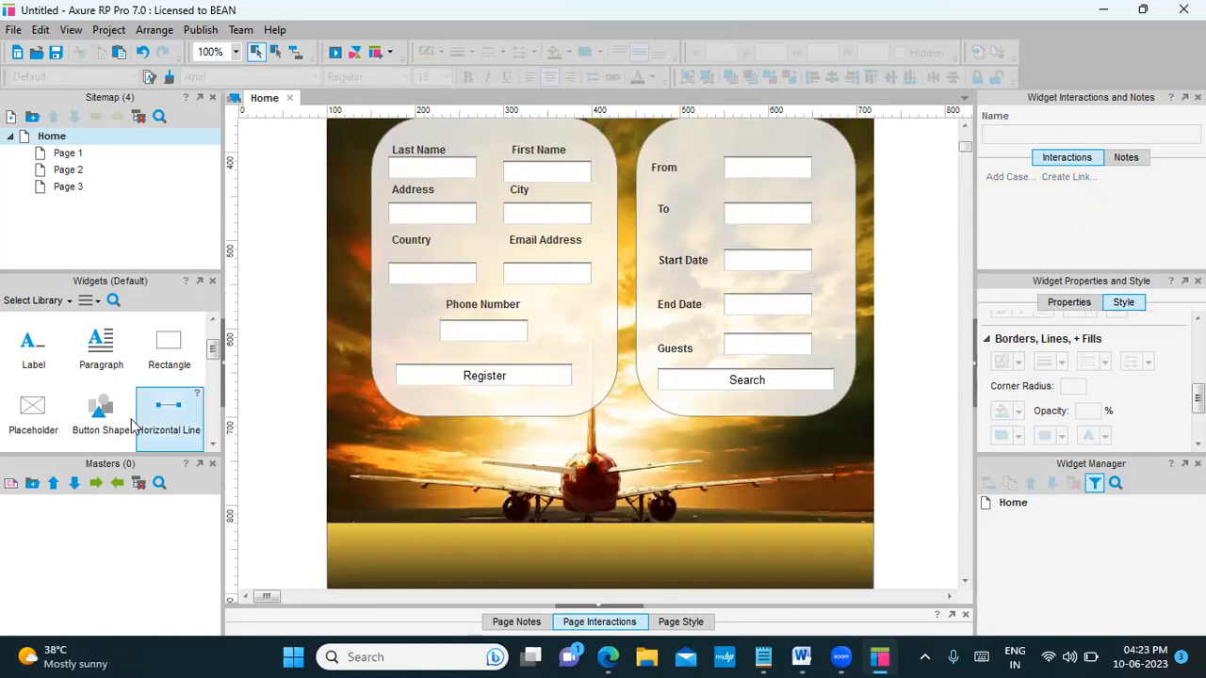
{"action": "scroll", "coordinate": [475, 508], "scroll_direction": "down", "scroll_amount": 2}
{"action": "left_click", "coordinate": [454, 457]}
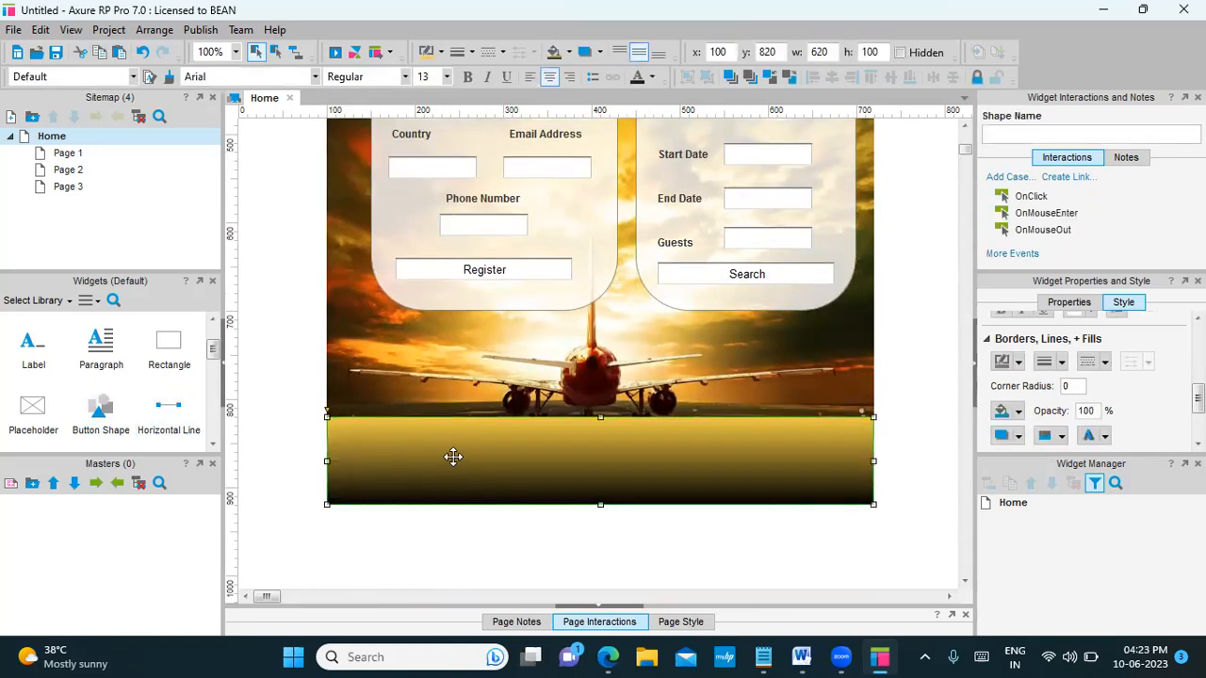
{"action": "left_click_drag", "start_coordinate": [600, 505], "coordinate": [600, 540]}
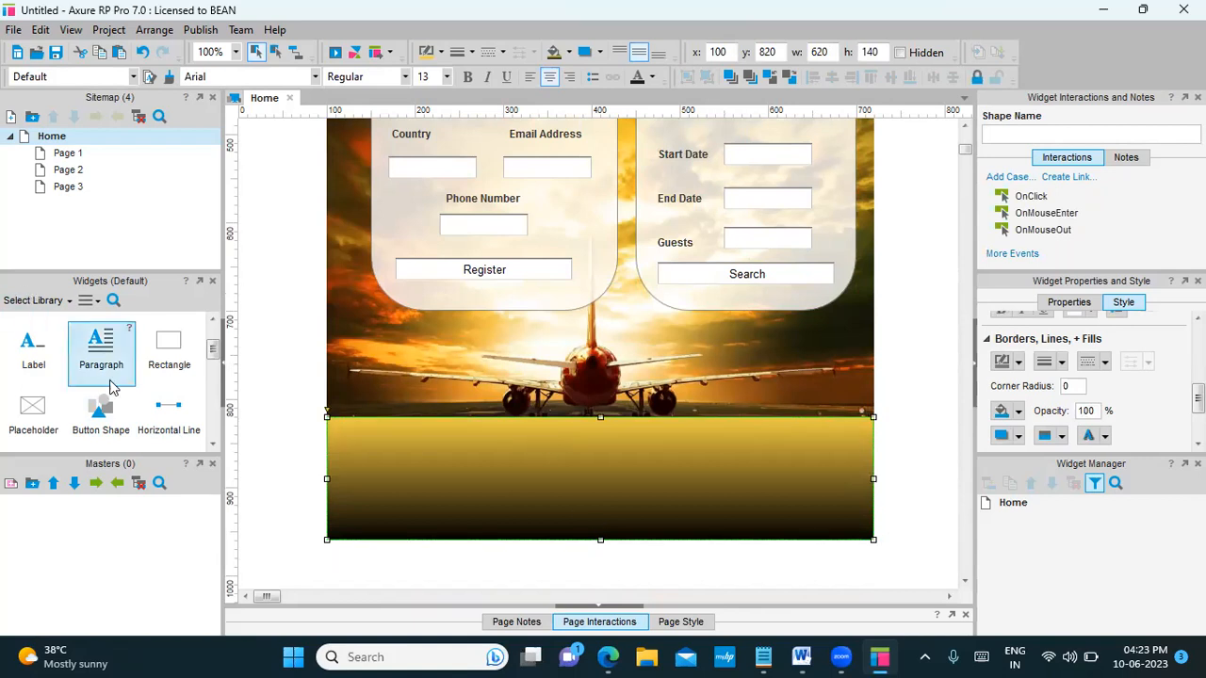
Place a Heading 2 widget near the footer's upper-left corner and set its text to "About us"
{"action": "scroll", "coordinate": [134, 345], "scroll_direction": "up", "scroll_amount": 2}
{"action": "left_click_drag", "start_coordinate": [169, 368], "coordinate": [337, 434]}
{"action": "type", "text": "About us"}
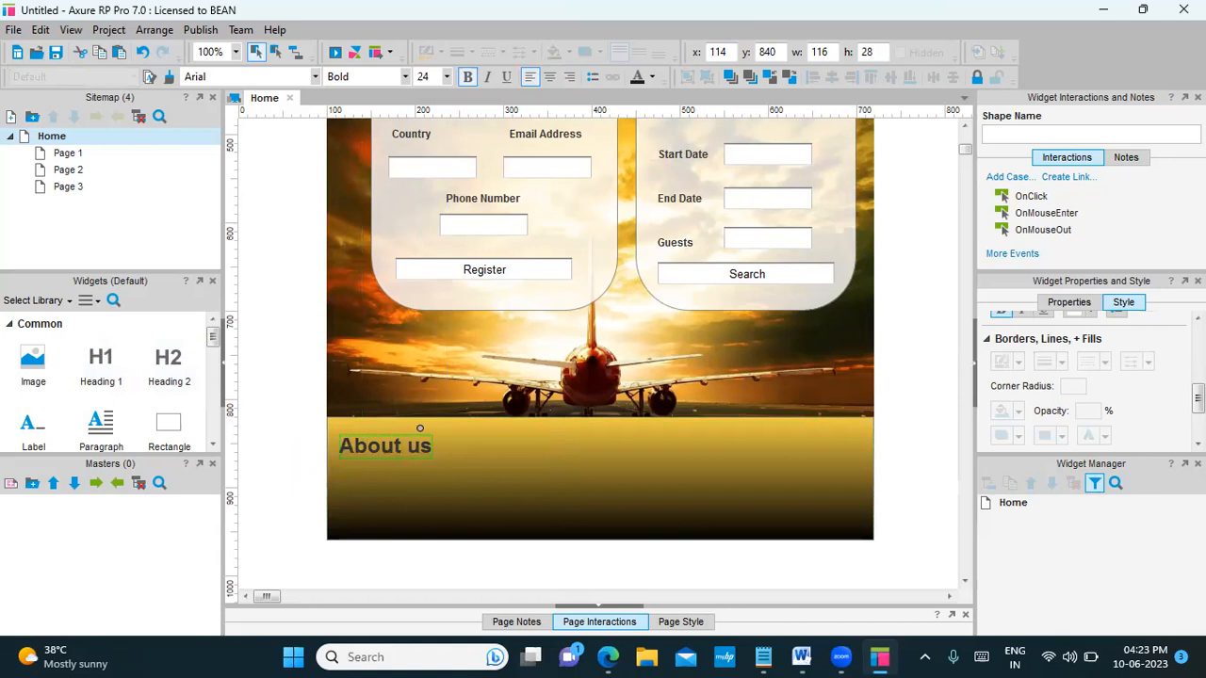
{"action": "left_click", "coordinate": [425, 463]}
Set the font size of the About us heading to 16
{"action": "left_click", "coordinate": [384, 441]}
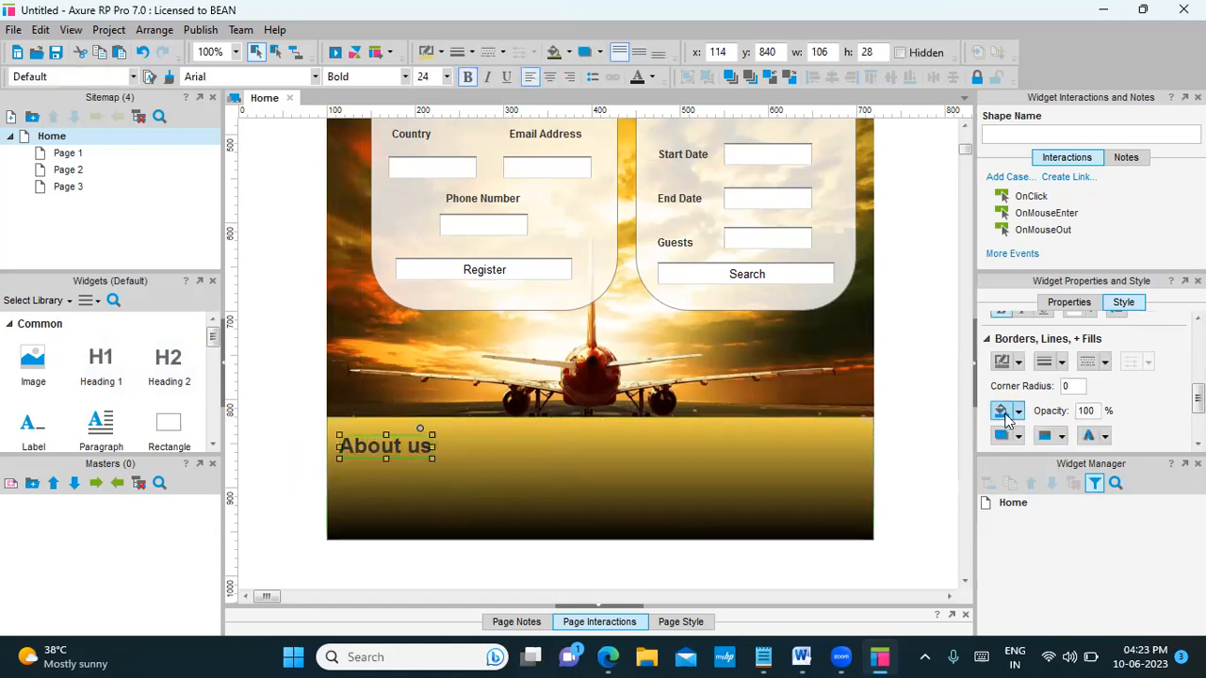
{"action": "scroll", "coordinate": [1127, 358], "scroll_direction": "down", "scroll_amount": 2}
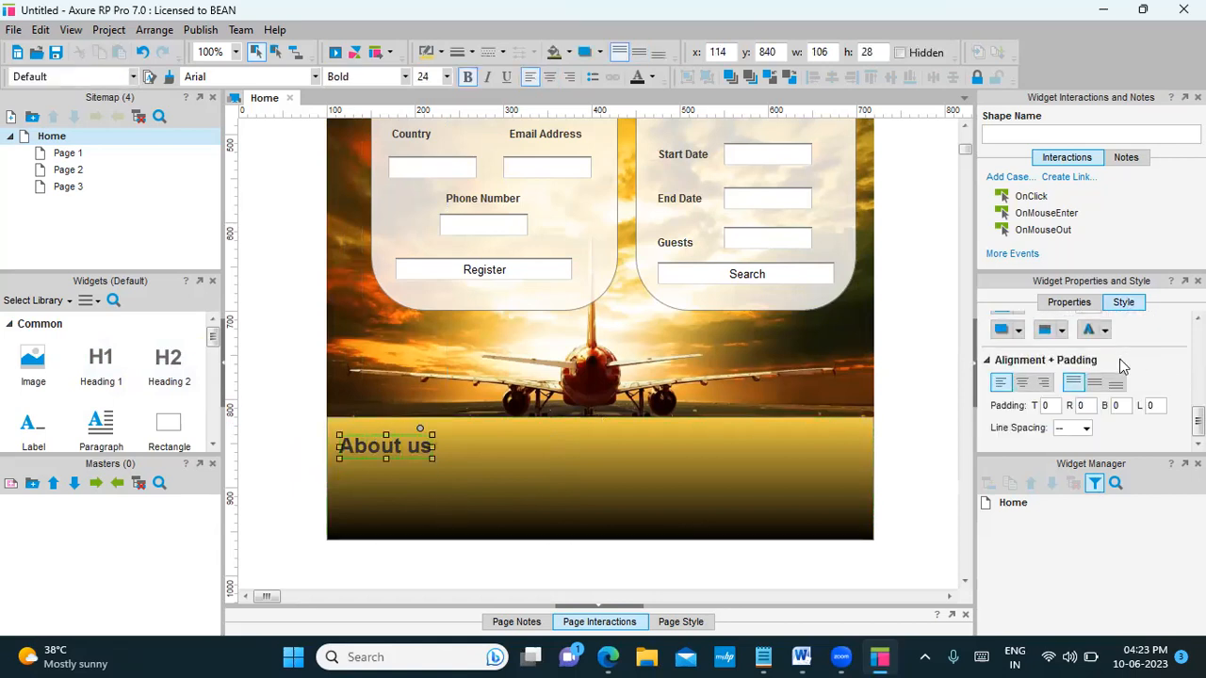
{"action": "left_click", "coordinate": [1069, 302]}
{"action": "scroll", "coordinate": [1092, 354], "scroll_direction": "down", "scroll_amount": 3}
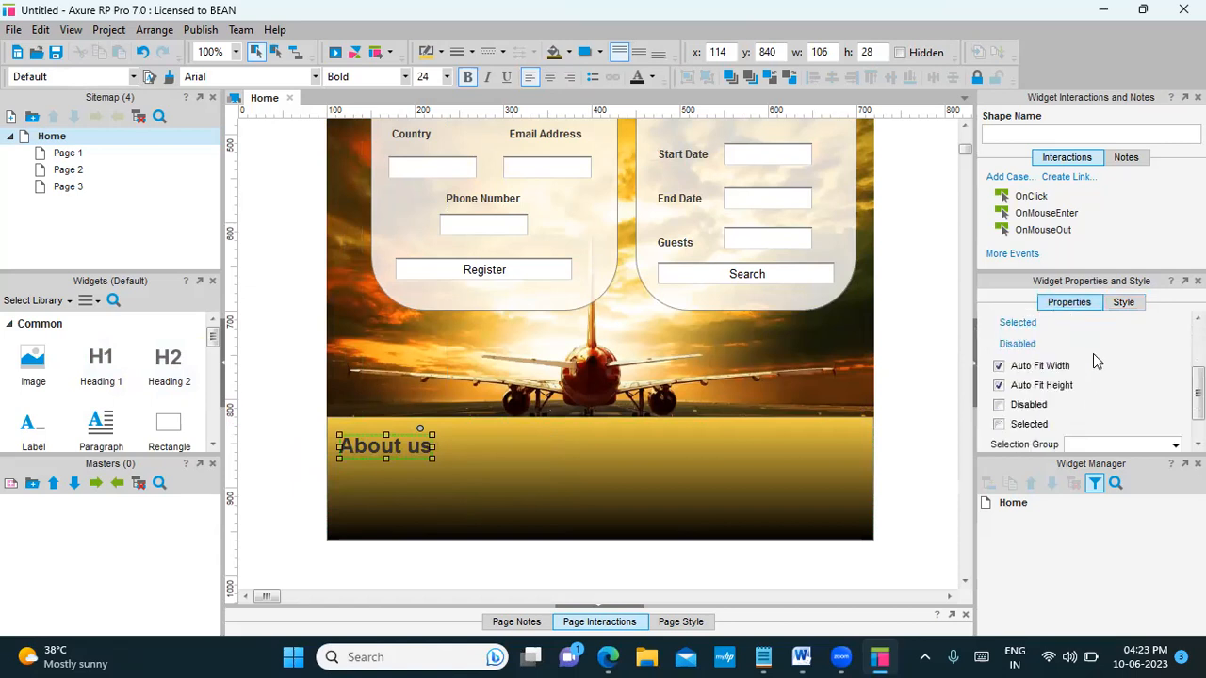
{"action": "left_click", "coordinate": [1121, 306]}
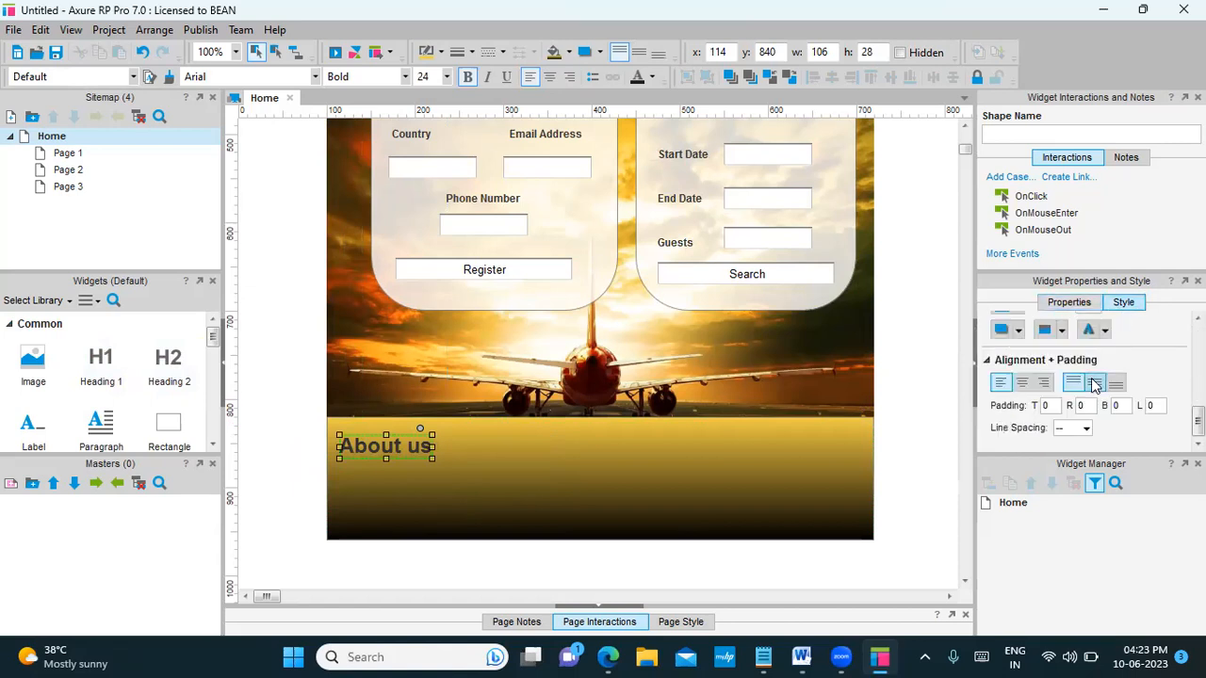
{"action": "scroll", "coordinate": [1097, 381], "scroll_direction": "up", "scroll_amount": 2}
{"action": "left_click", "coordinate": [1157, 344]}
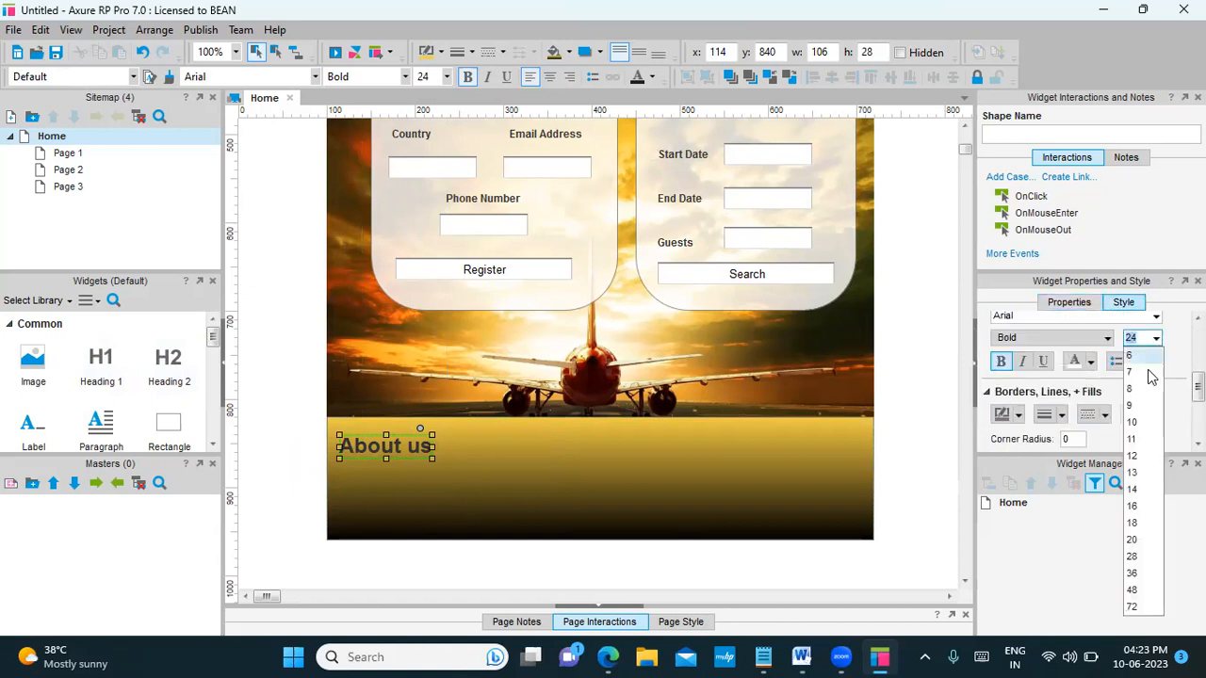
{"action": "left_click", "coordinate": [1137, 510]}
{"action": "left_click", "coordinate": [473, 458]}
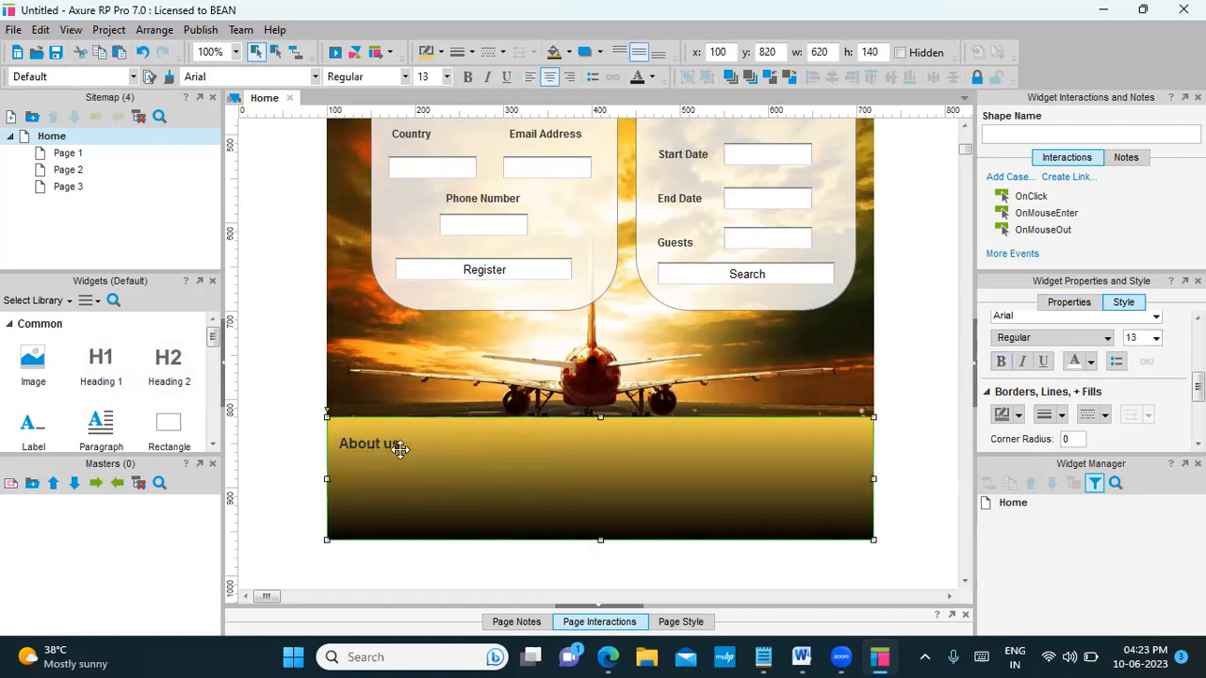
Copy the About us label just below itself and change the copy's text to "Careers"
{"action": "left_click", "coordinate": [371, 449]}
{"action": "left_click_drag", "start_coordinate": [370, 449], "coordinate": [362, 476]}
{"action": "left_click", "coordinate": [403, 482]}
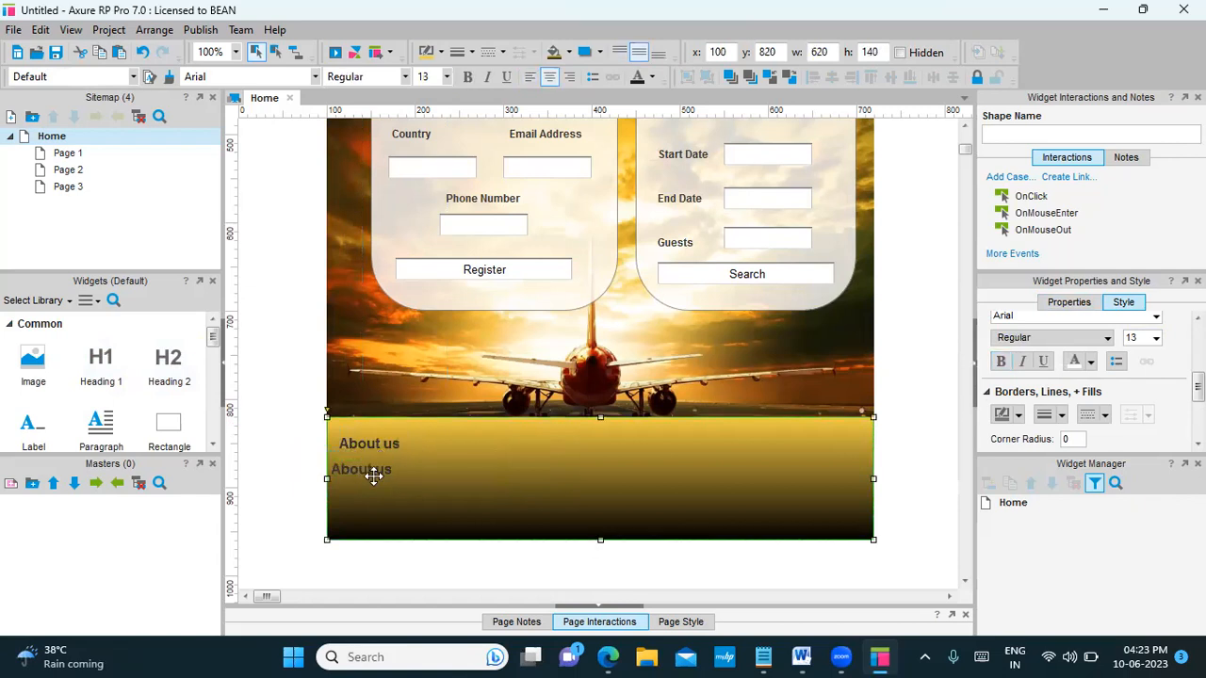
{"action": "left_click", "coordinate": [373, 476]}
{"action": "double_click", "coordinate": [373, 476]}
{"action": "type", "text": "Careers"}
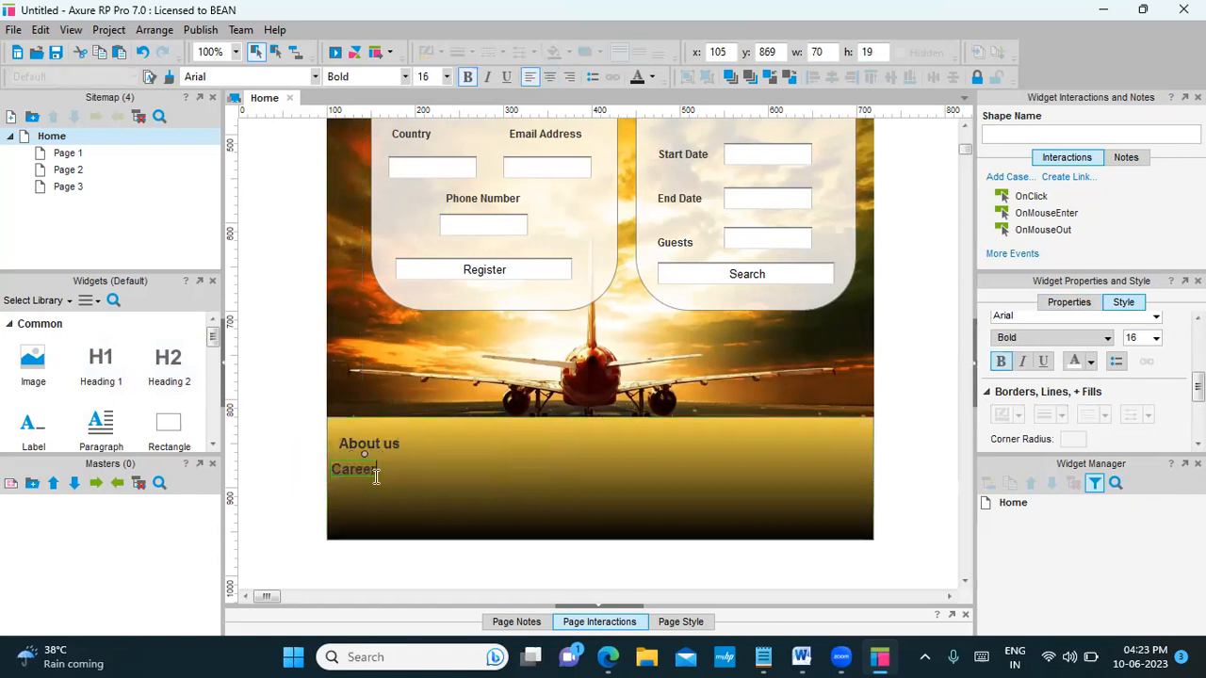
{"action": "left_click", "coordinate": [403, 478]}
Move the Careers label directly under About us so that their left edges align
{"action": "mouse_move", "coordinate": [356, 469]}
{"action": "left_mouse_down"}
{"action": "mouse_move", "coordinate": [368, 471]}
{"action": "mouse_move", "coordinate": [356, 469]}
{"action": "left_mouse_up"}
{"action": "left_click", "coordinate": [357, 468]}
{"action": "left_click", "coordinate": [404, 490]}
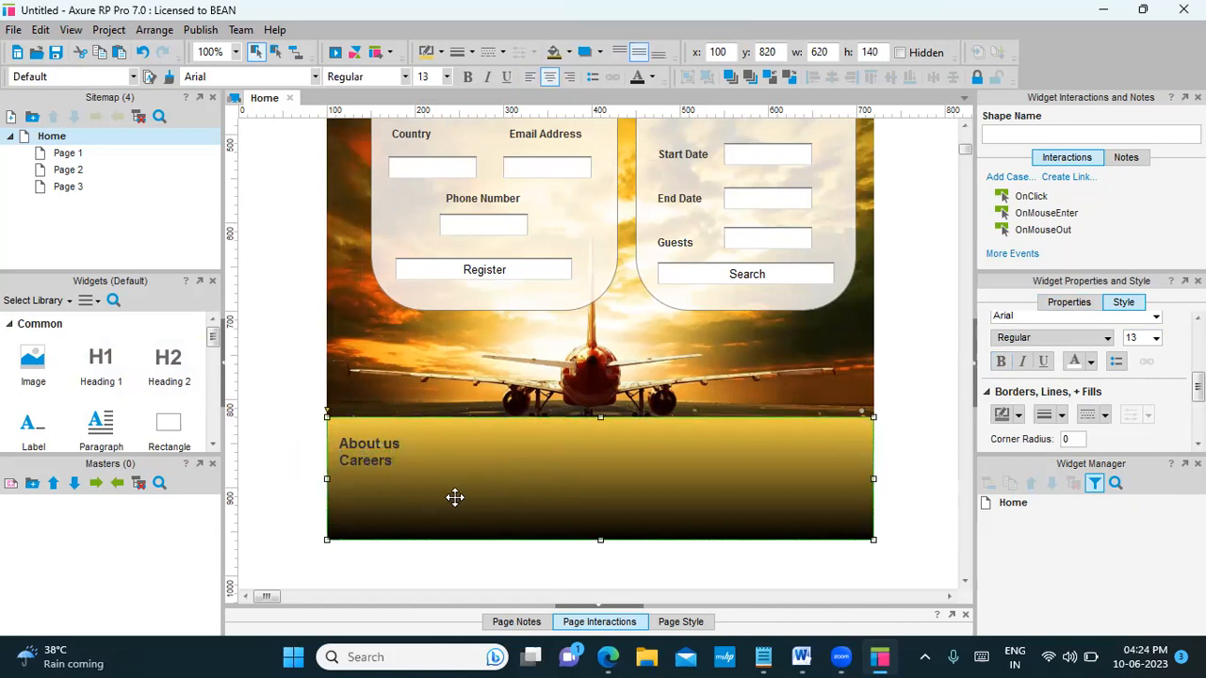
Copy the Careers label directly below itself and change the copy's text to "Privacy Policy"
{"action": "left_click", "coordinate": [367, 459]}
{"action": "left_click_drag", "start_coordinate": [367, 459], "coordinate": [359, 475]}
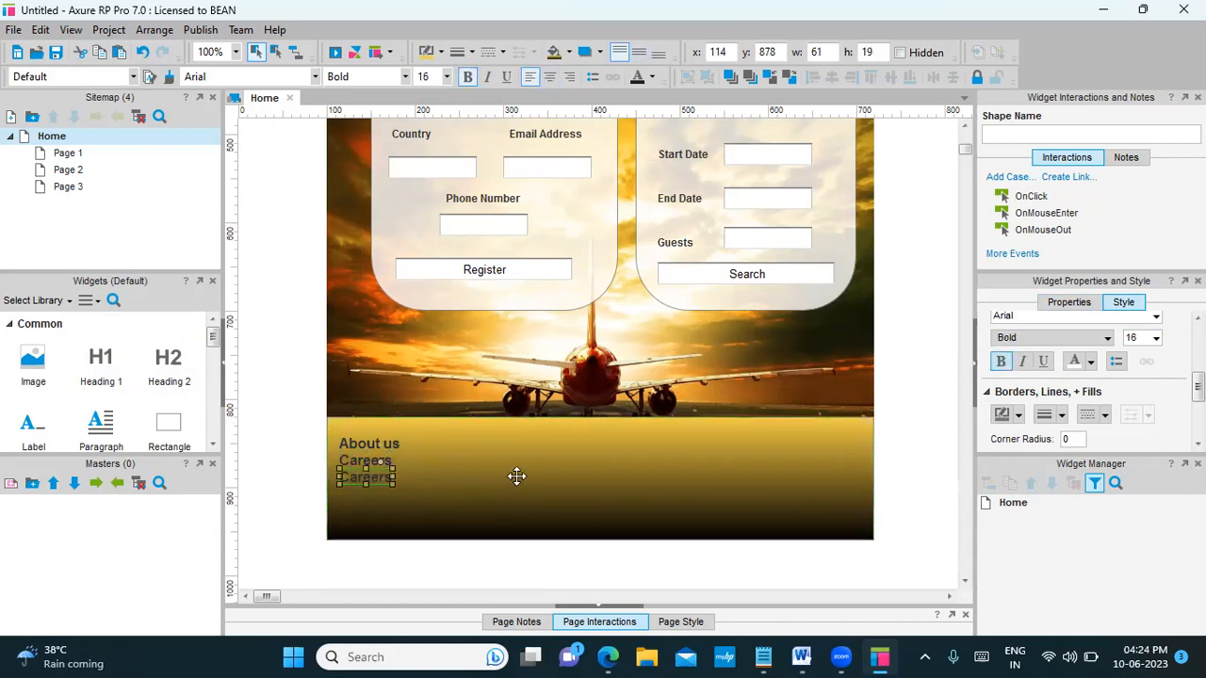
{"action": "type", "text": "Privacy Policy"}
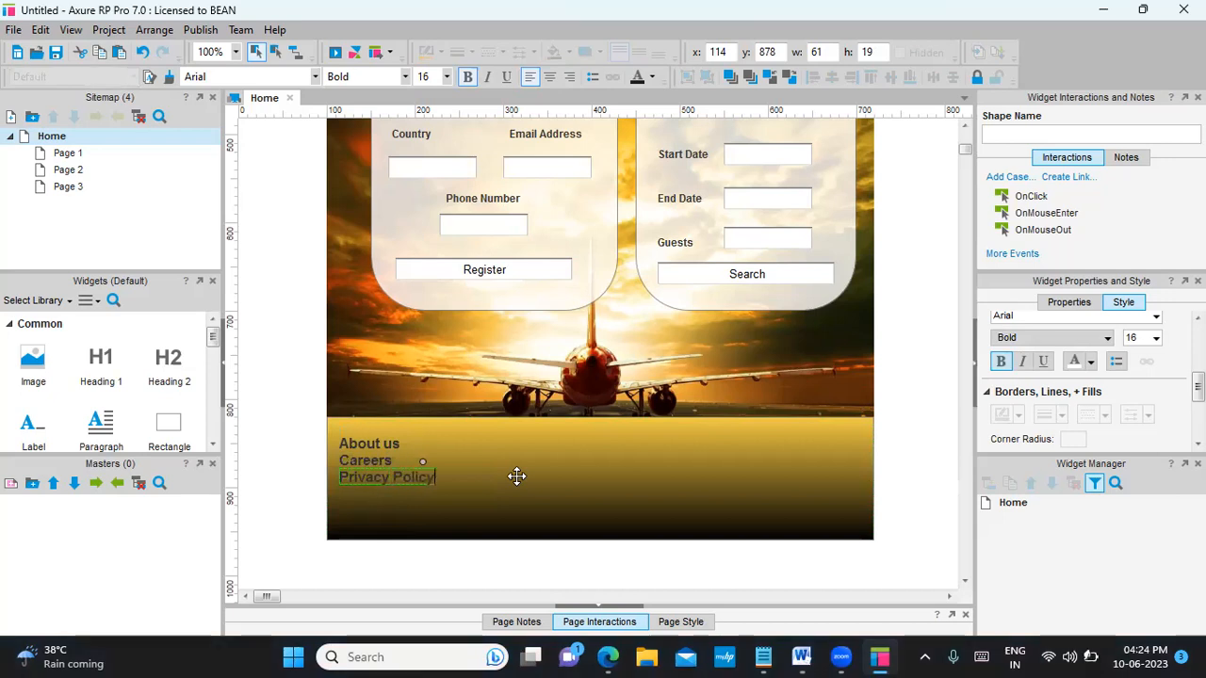
{"action": "left_click", "coordinate": [516, 476]}
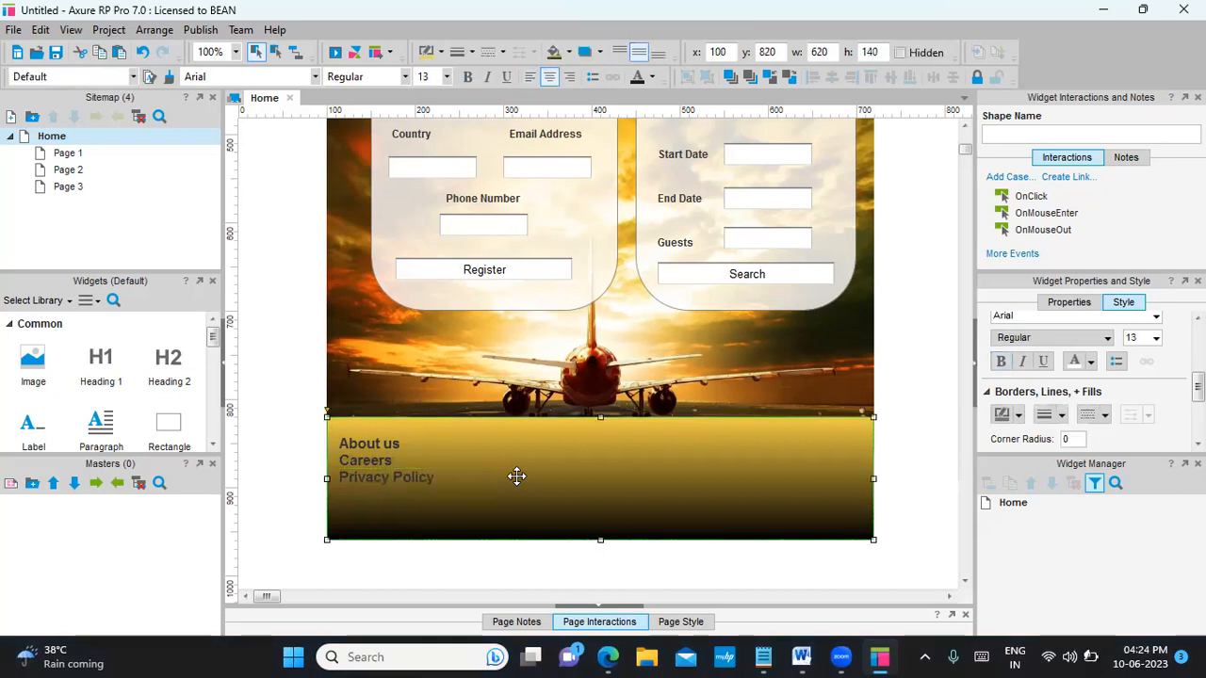
Duplicate the Privacy Policy label directly below itself and change the copy's text to "Terms and Conditions"
{"action": "left_click", "coordinate": [397, 478]}
{"action": "key", "text": "ctrl+d"}
{"action": "left_click_drag", "start_coordinate": [397, 483], "coordinate": [391, 497]}
{"action": "left_click", "coordinate": [530, 452]}
{"action": "left_click", "coordinate": [413, 491]}
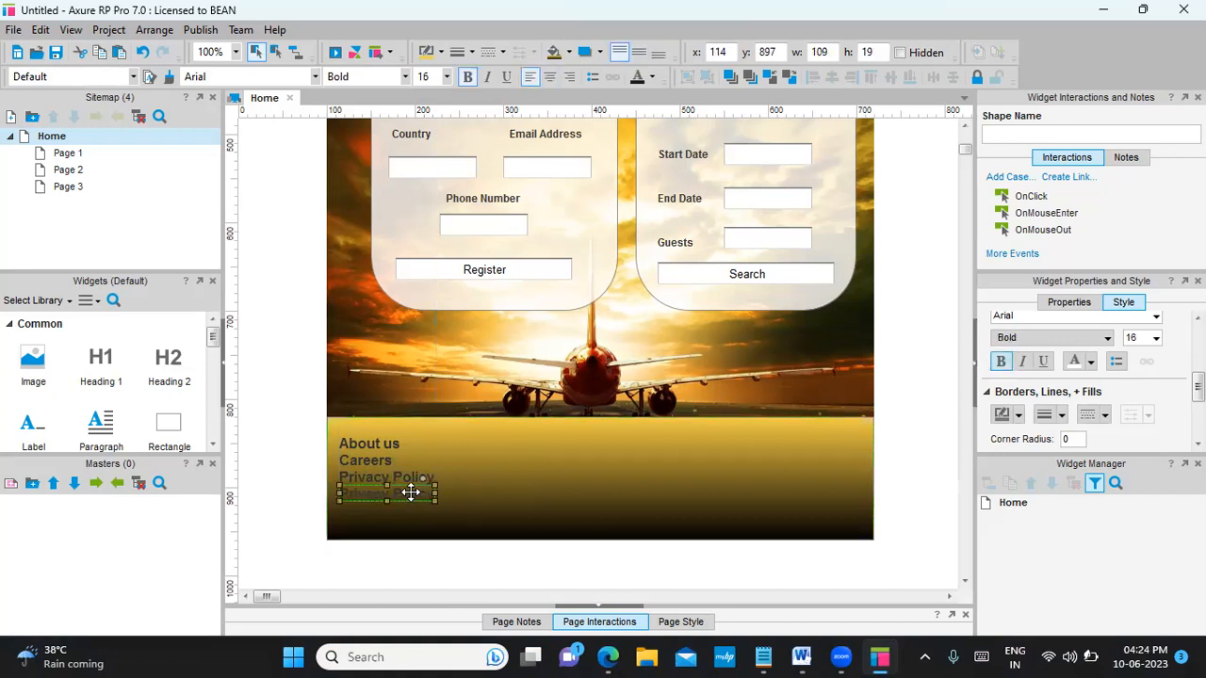
{"action": "double_click", "coordinate": [411, 492]}
{"action": "type", "text": "Terms and"}
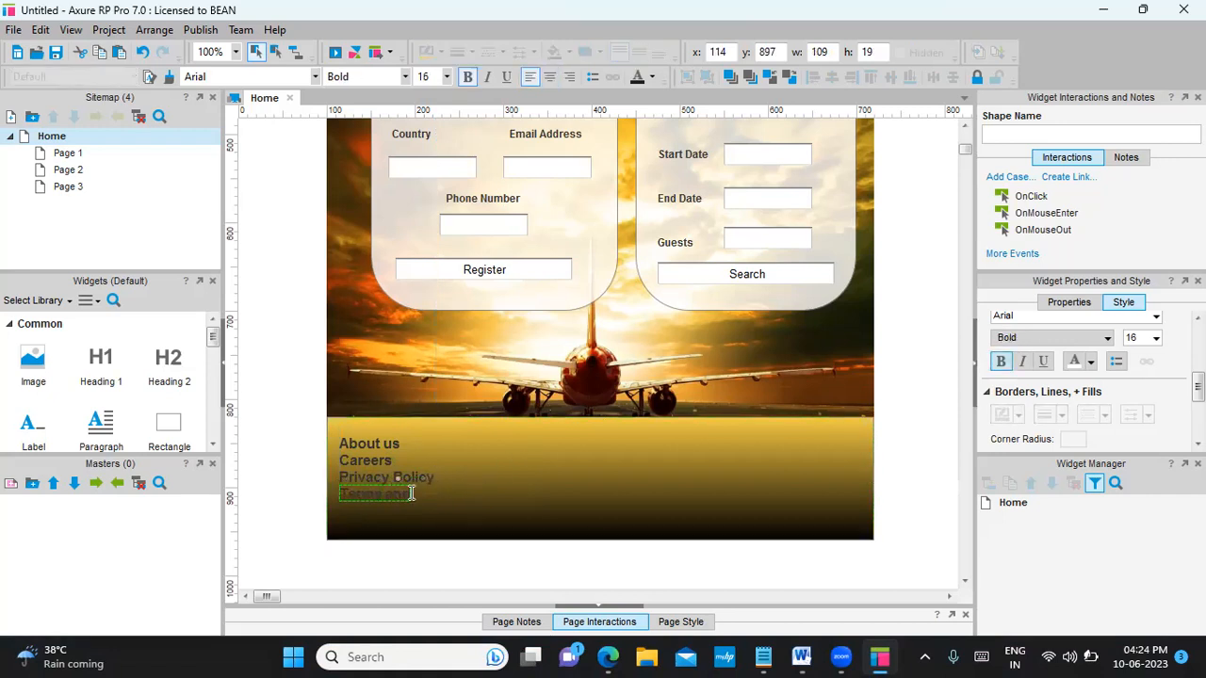
{"action": "type", "text": " Conditions"}
{"action": "key", "text": "alt+Tab"}
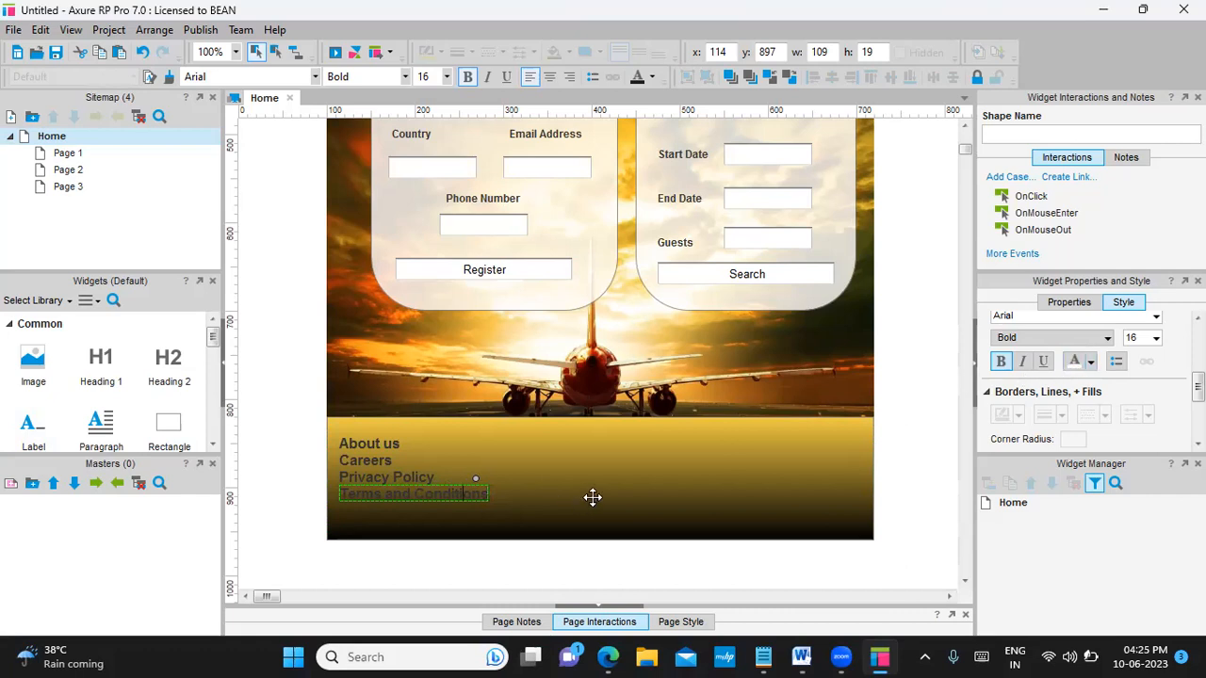
Apply a white text color to the Terms and Conditions, Privacy Policy, About us and Careers labels
{"action": "left_click", "coordinate": [427, 490]}
{"action": "left_click", "coordinate": [1074, 361]}
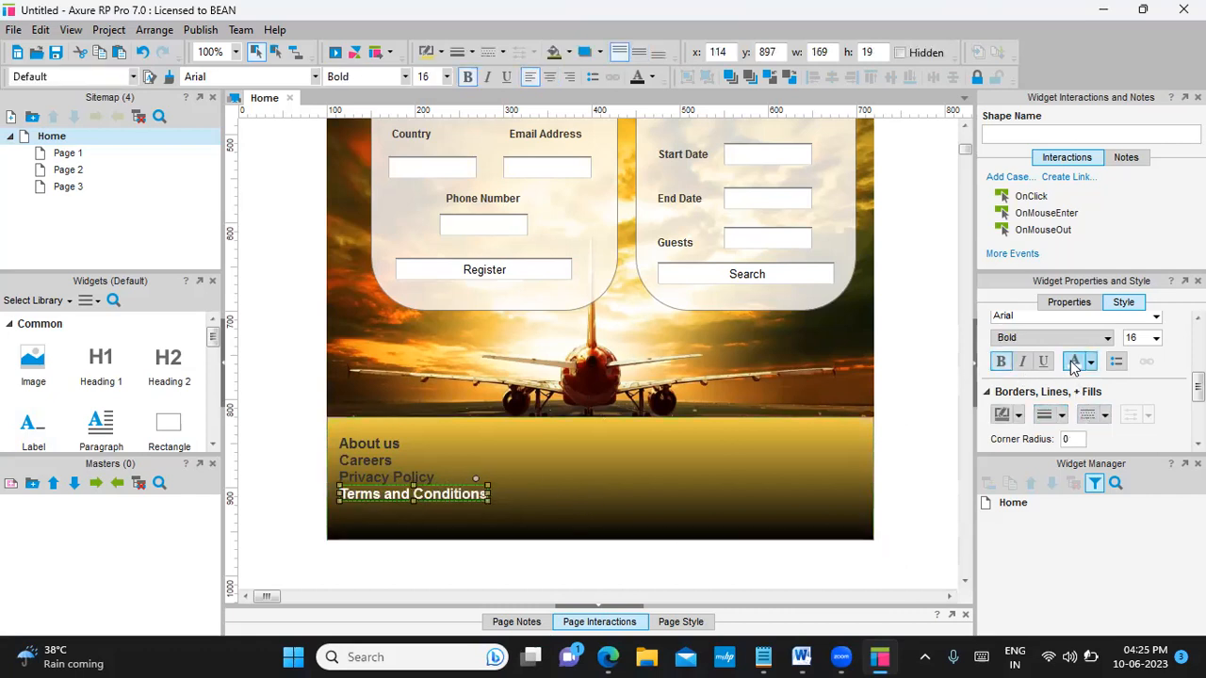
{"action": "left_click", "coordinate": [407, 476]}
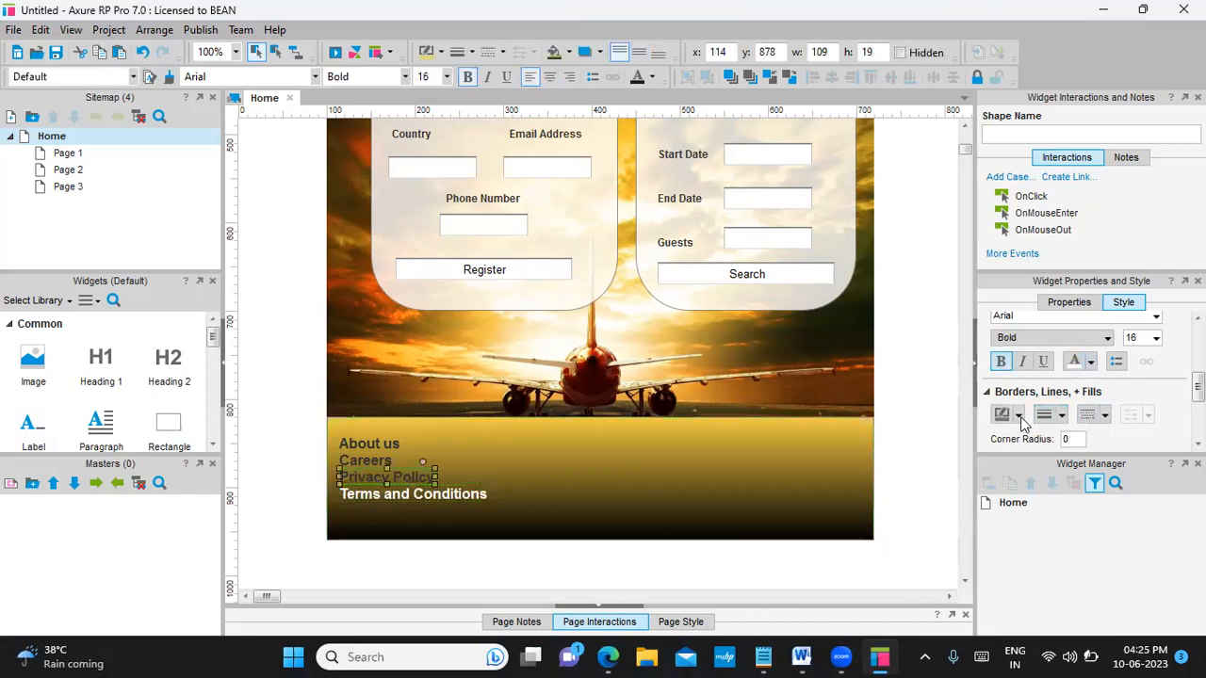
{"action": "left_click", "coordinate": [1074, 360]}
{"action": "left_click", "coordinate": [390, 444]}
{"action": "left_click", "coordinate": [1074, 361]}
{"action": "left_click", "coordinate": [368, 460]}
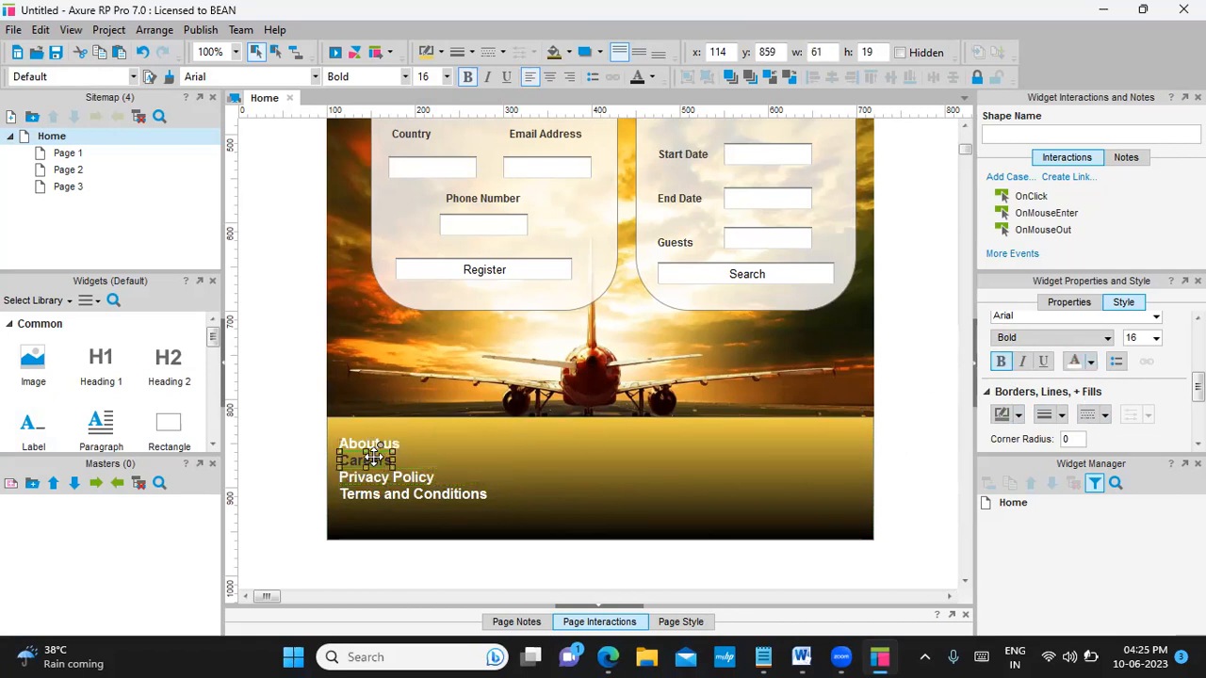
{"action": "left_click", "coordinate": [1077, 362]}
{"action": "left_click", "coordinate": [580, 473]}
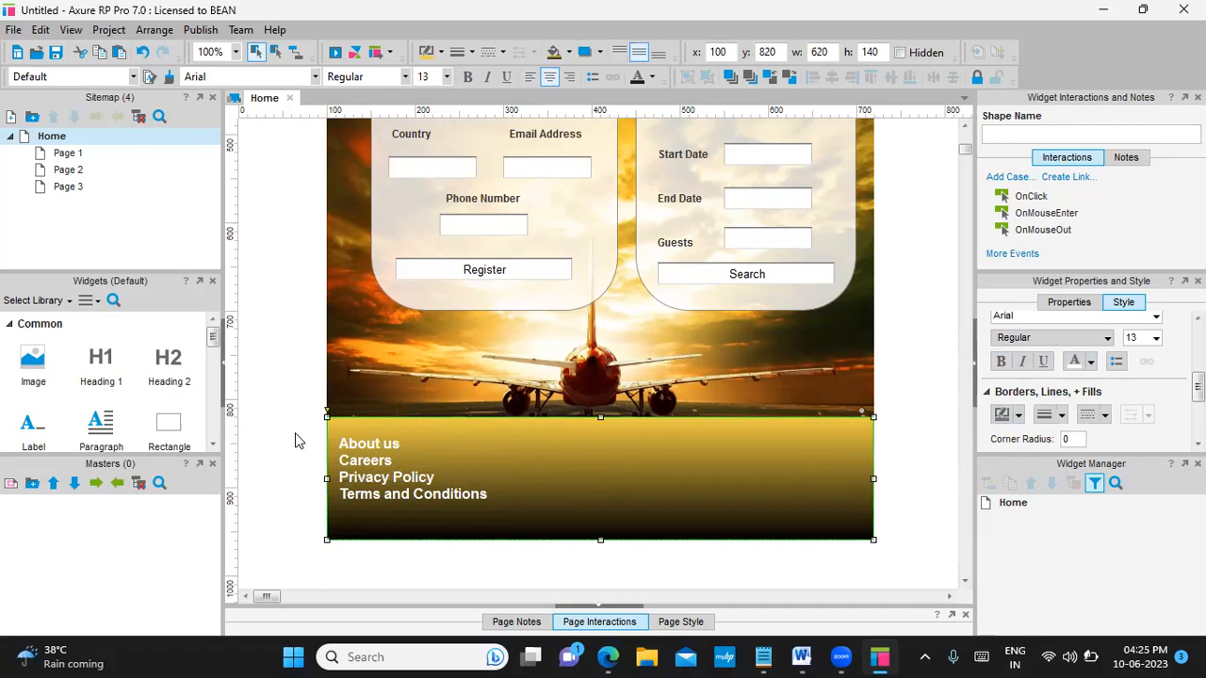
Copy the About us label across the same row to x 350 and change its text to "Contact us"
{"action": "left_click", "coordinate": [388, 444]}
{"action": "left_click_drag", "start_coordinate": [387, 444], "coordinate": [579, 445]}
{"action": "double_click", "coordinate": [610, 450]}
{"action": "type", "text": "Contact us"}
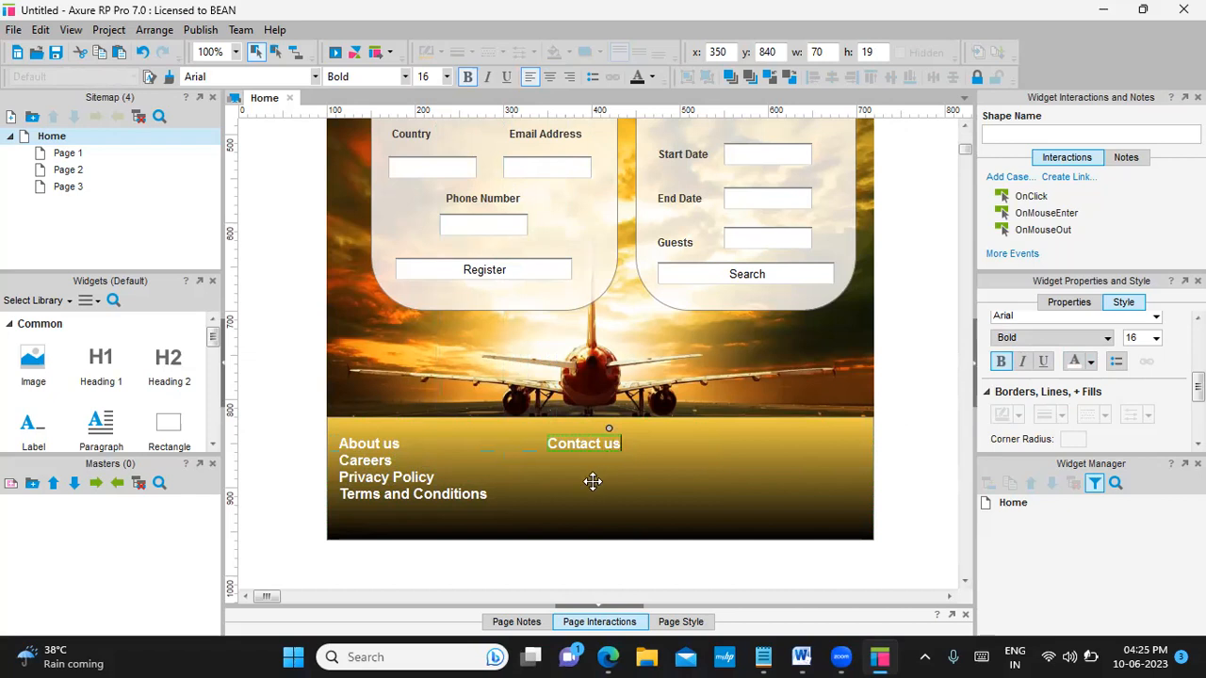
{"action": "left_click", "coordinate": [593, 484]}
Copy the Contact us label directly below itself and change its text to "Tel:" followed by the airline's phone number
{"action": "left_click", "coordinate": [608, 444]}
{"action": "mouse_move", "coordinate": [608, 445]}
{"action": "left_mouse_down"}
{"action": "mouse_move", "coordinate": [593, 474]}
{"action": "mouse_move", "coordinate": [596, 464]}
{"action": "left_mouse_up"}
{"action": "left_click", "coordinate": [647, 474]}
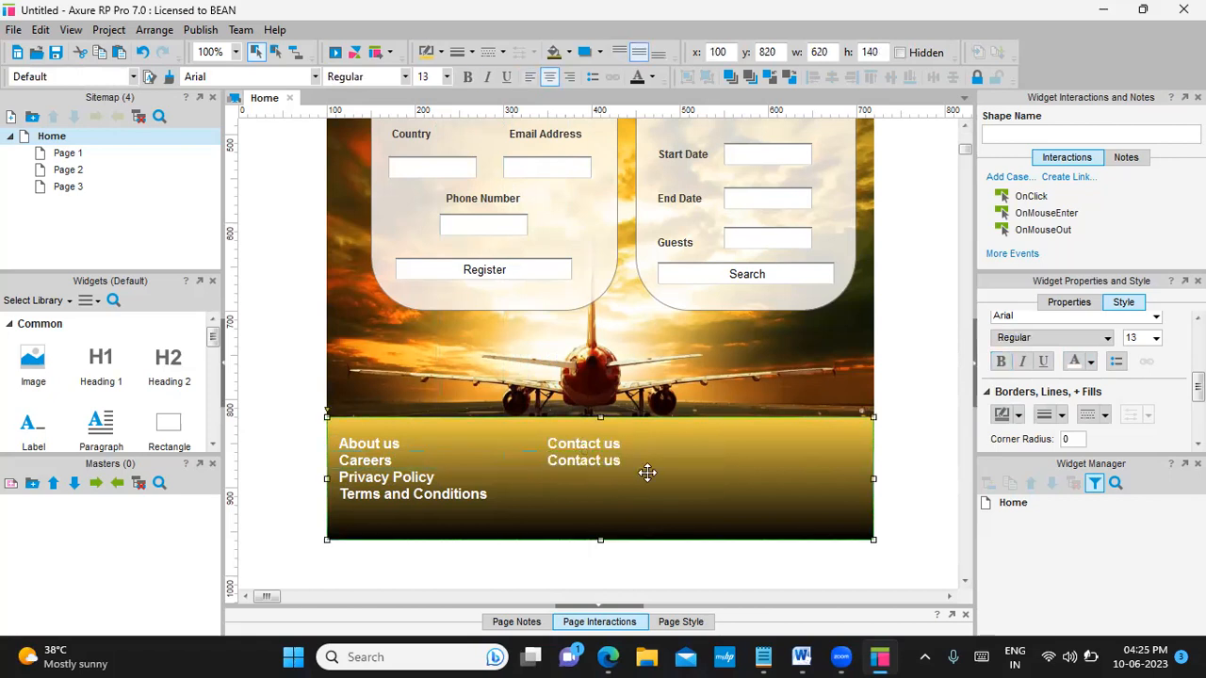
{"action": "left_click", "coordinate": [600, 460]}
{"action": "left_click", "coordinate": [600, 460]}
{"action": "type", "text": "Tel:"}
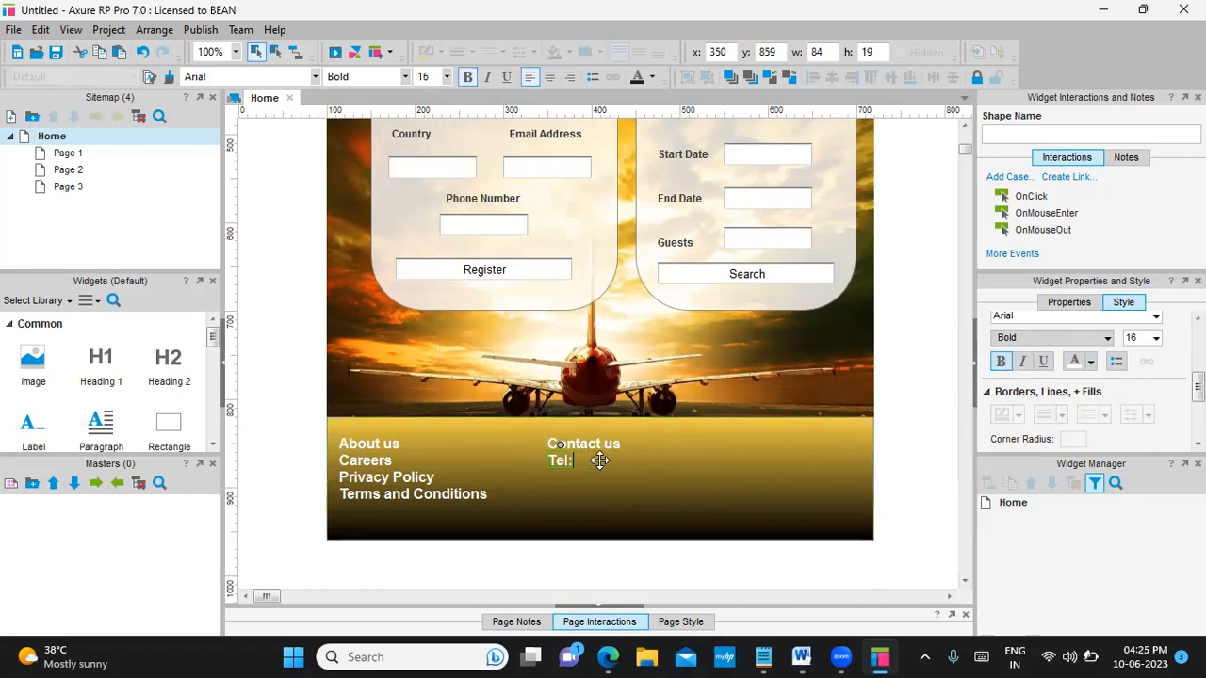
{"action": "type", "text": "012-345-567"}
{"action": "left_click", "coordinate": [740, 487]}
Set the font size of the telephone label under Contact us to 13
{"action": "left_click", "coordinate": [629, 462]}
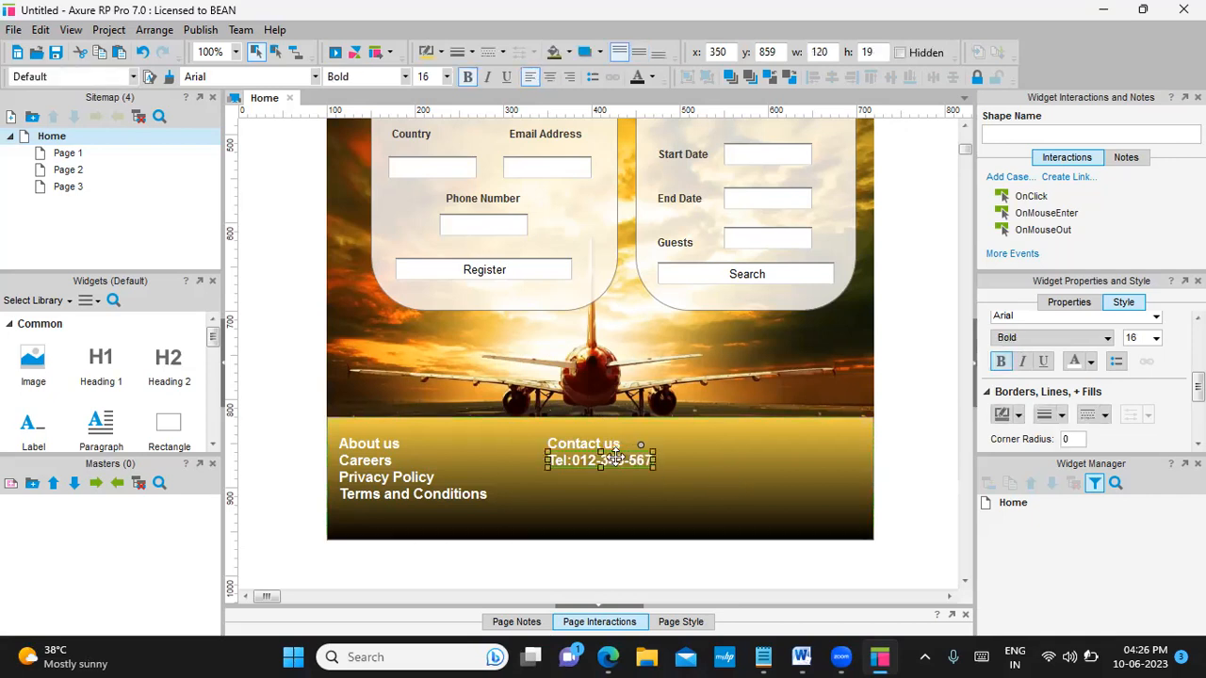
{"action": "left_click", "coordinate": [1157, 341]}
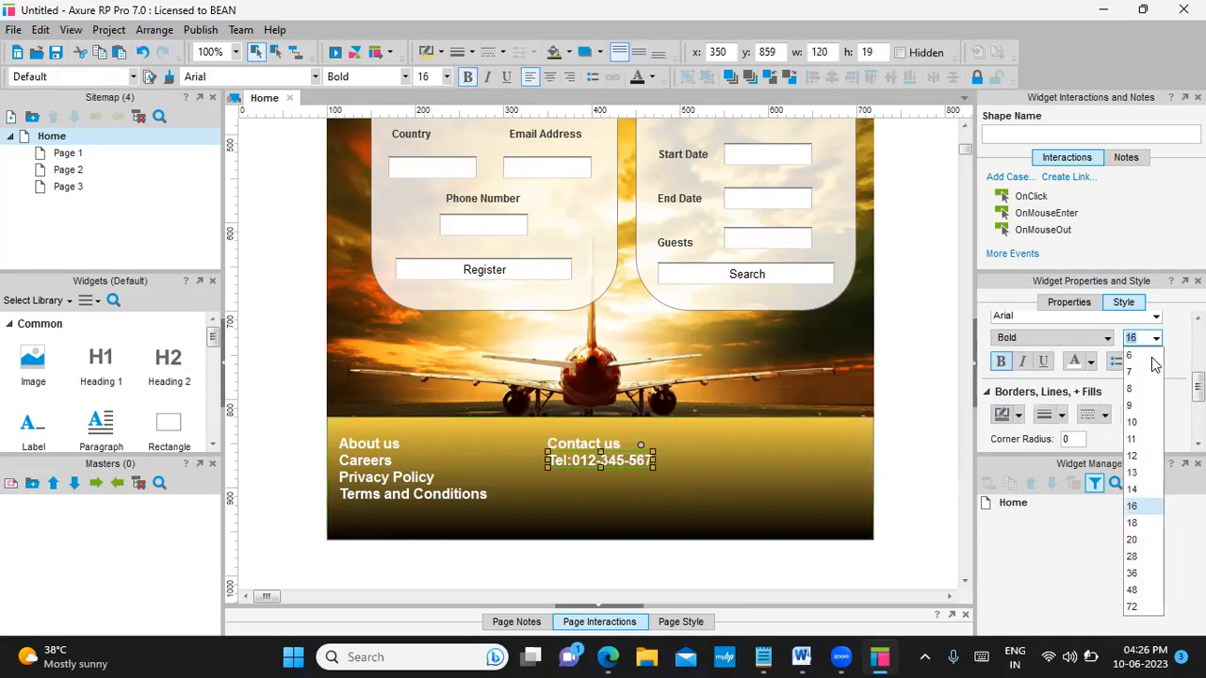
{"action": "left_click", "coordinate": [1141, 476]}
{"action": "left_click", "coordinate": [708, 455]}
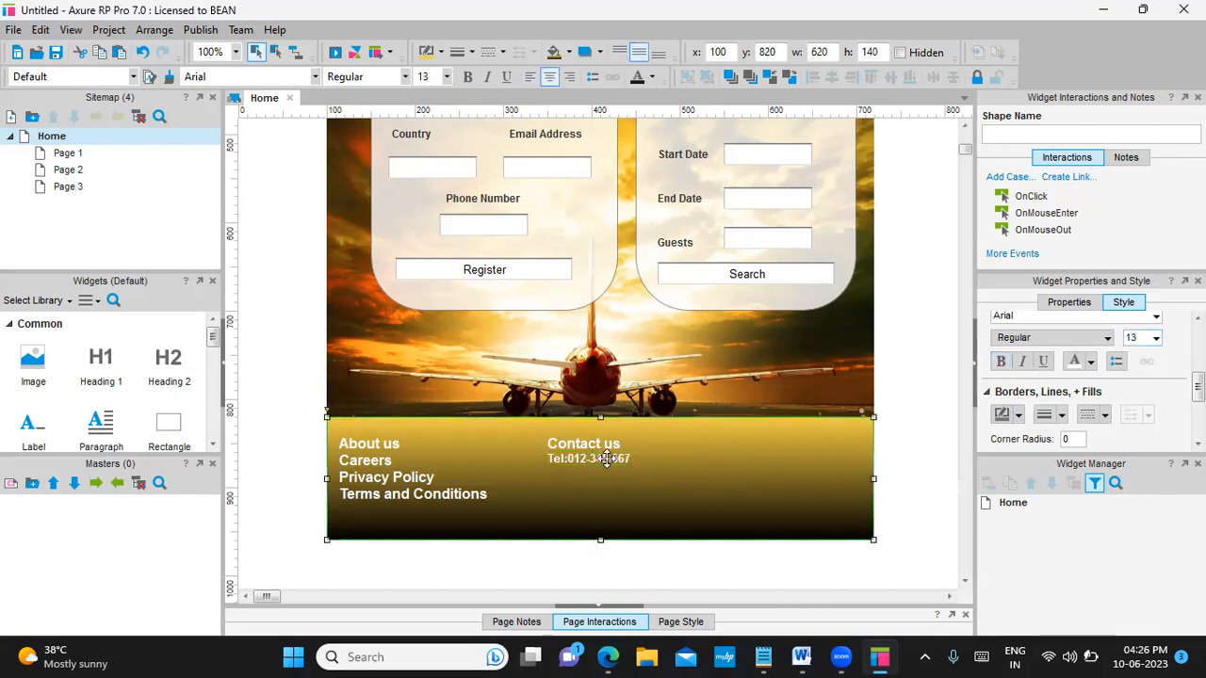
{"action": "left_click", "coordinate": [602, 456]}
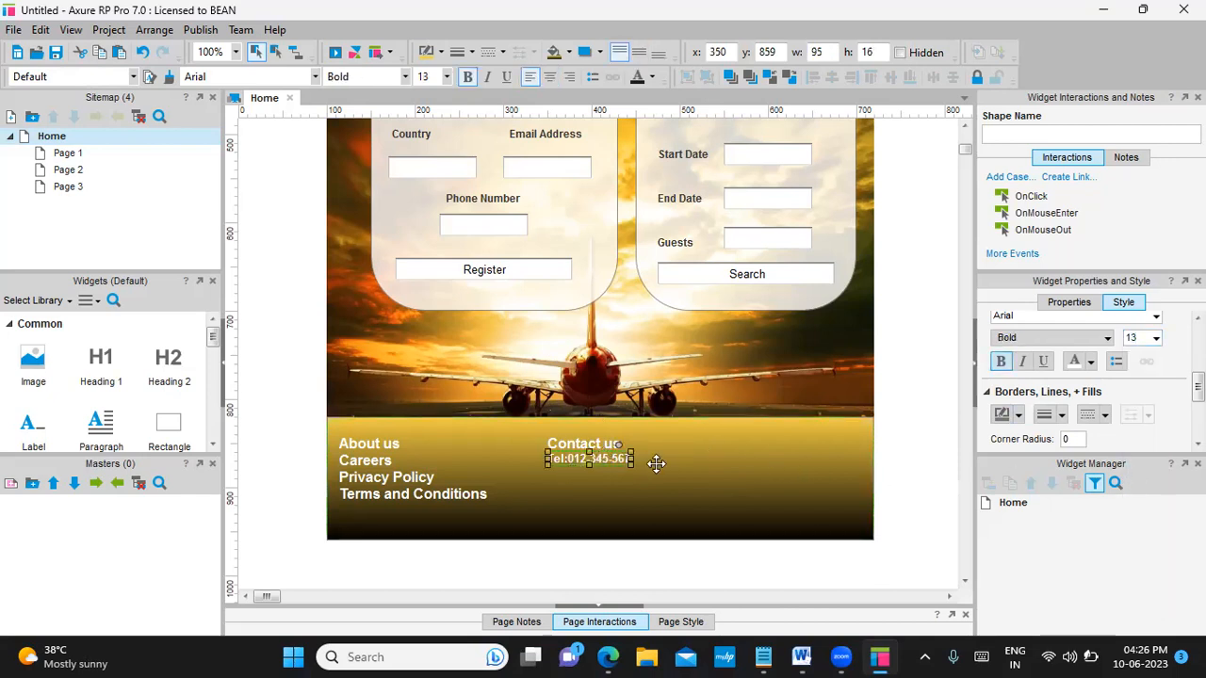
Copy the telephone label directly below itself and change its text to "Email Id:" followed by the airline's contact e-mail address
{"action": "left_click_drag", "start_coordinate": [657, 464], "coordinate": [647, 487]}
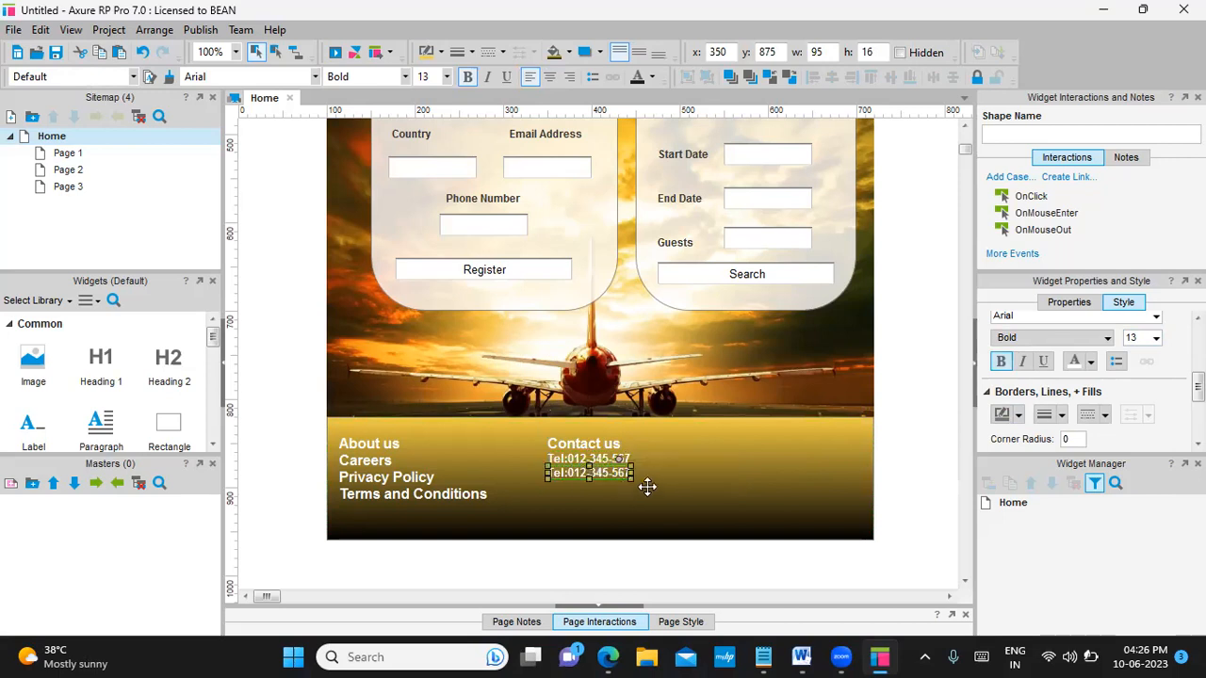
{"action": "type", "text": "Email Id:"}
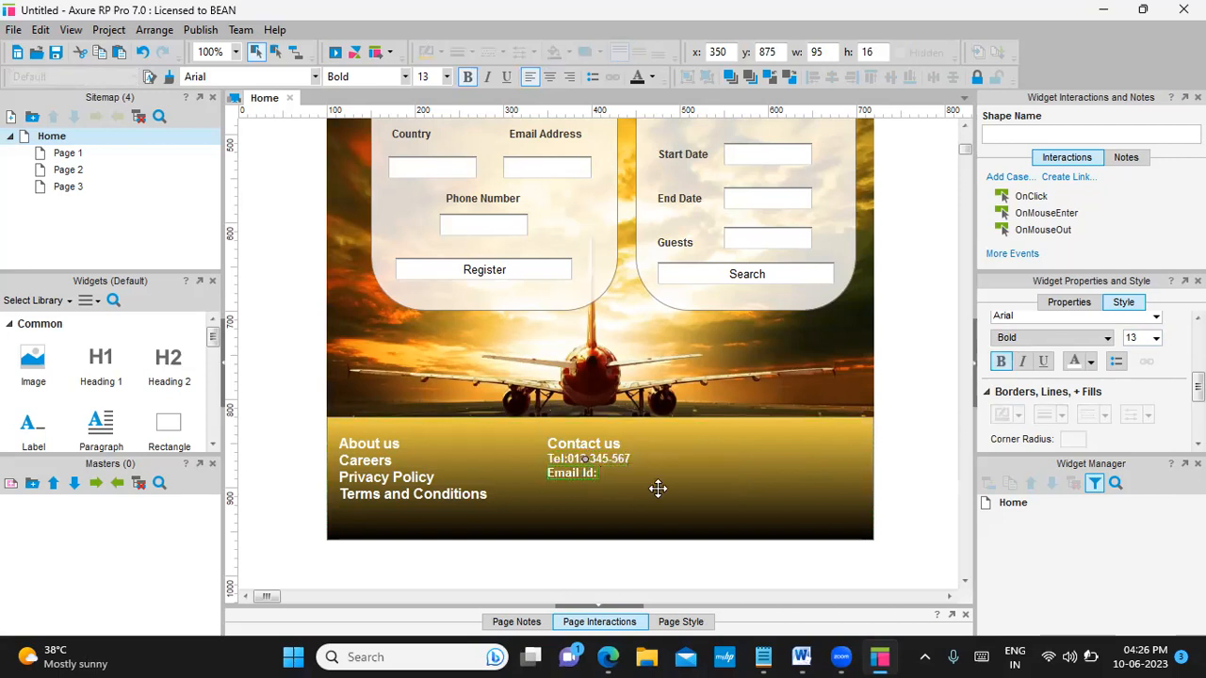
{"action": "type", "text": " xyz:"}
{"action": "key", "text": "BackSpace"}
{"action": "type", "text": "@abc.com"}
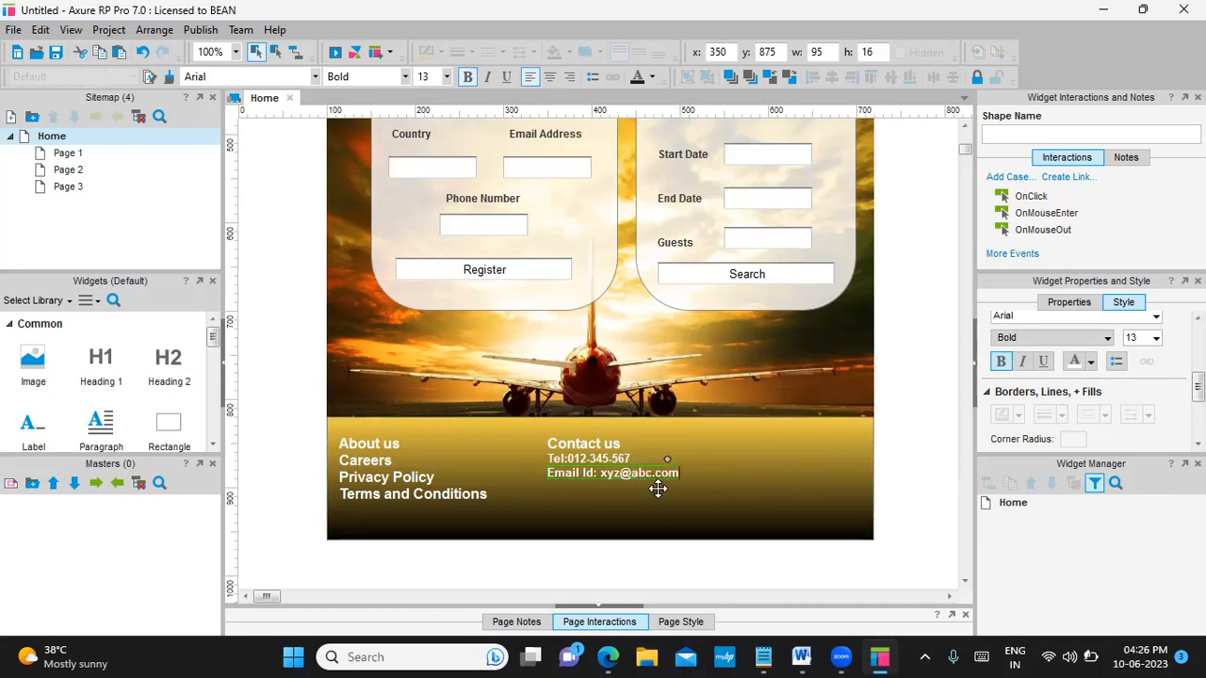
{"action": "left_click", "coordinate": [764, 460]}
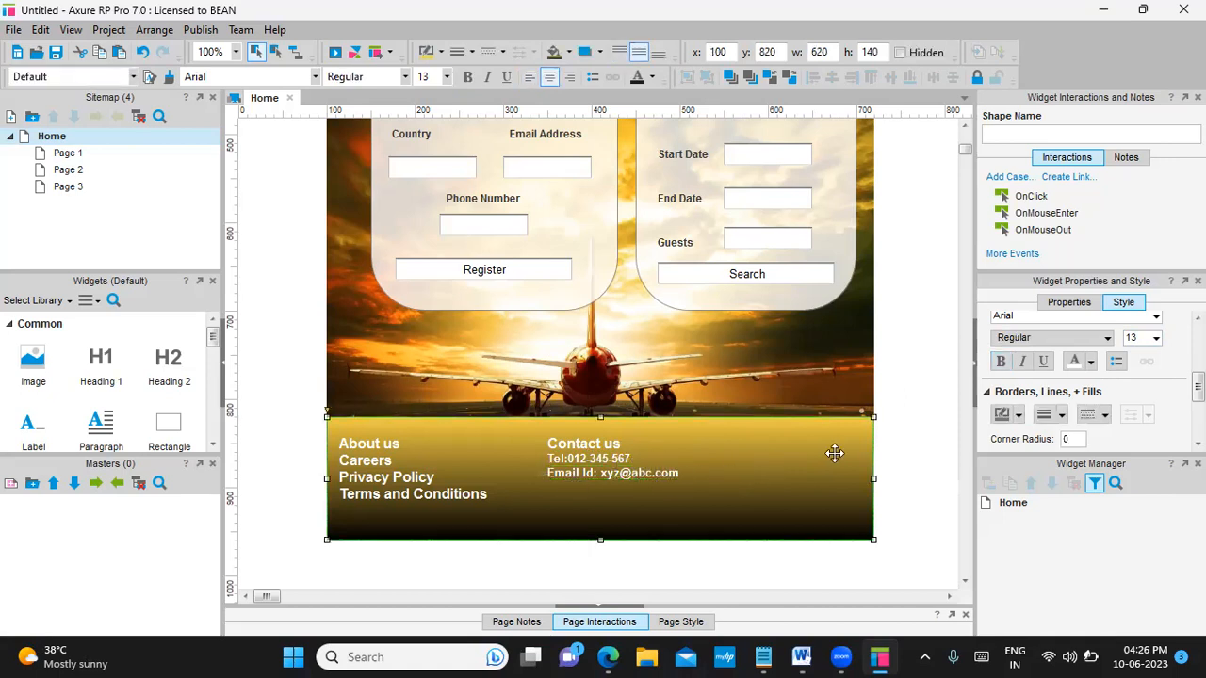
Copy the Contact us label across the same row to x 616 and change its text to "Reach us"
{"action": "left_click", "coordinate": [598, 446]}
{"action": "left_click_drag", "start_coordinate": [598, 446], "coordinate": [825, 446]}
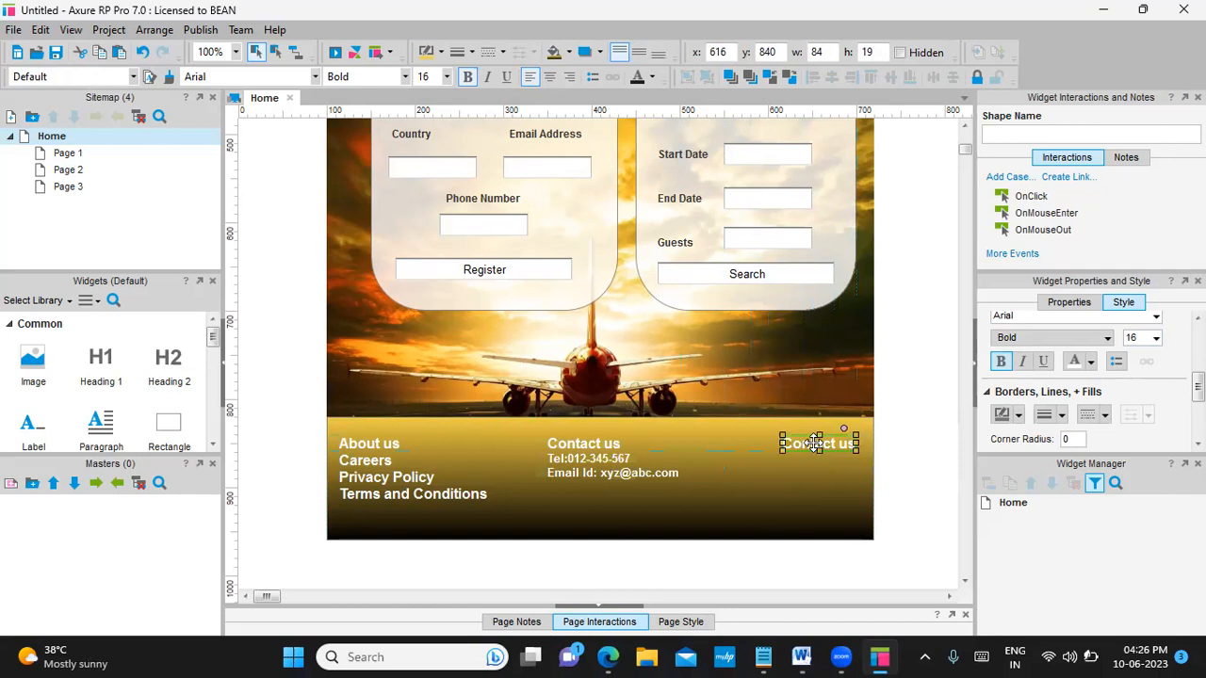
{"action": "type", "text": "Reach us"}
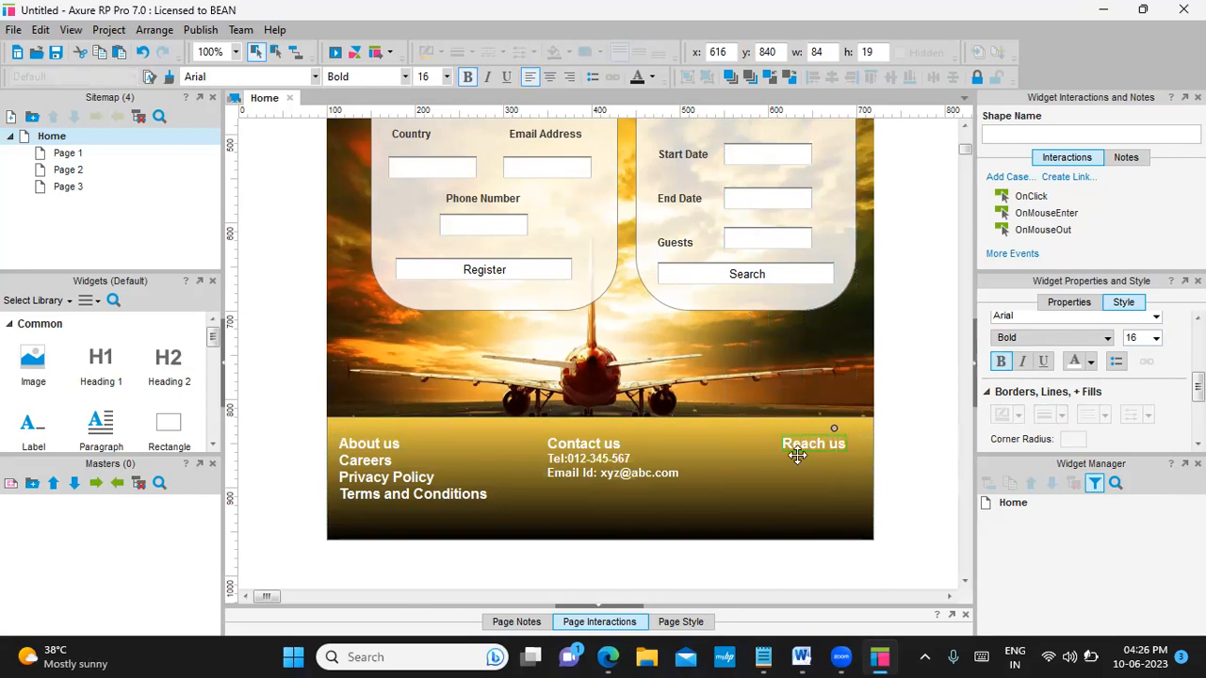
Add an image below Reach us using the LinkedIn logo file download (5), autosized and then shrunk to about 34 by 31 at x 606
{"action": "left_click_drag", "start_coordinate": [33, 362], "coordinate": [746, 461]}
{"action": "double_click", "coordinate": [753, 481]}
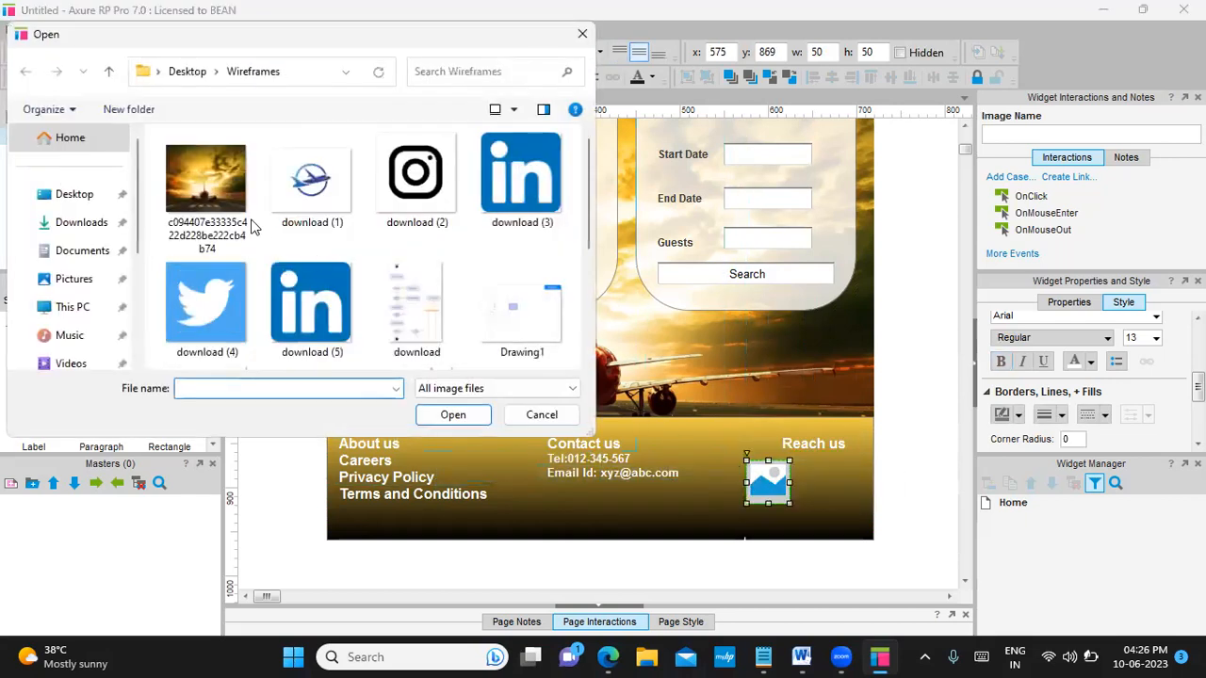
{"action": "left_click", "coordinate": [307, 315]}
{"action": "left_click", "coordinate": [452, 412]}
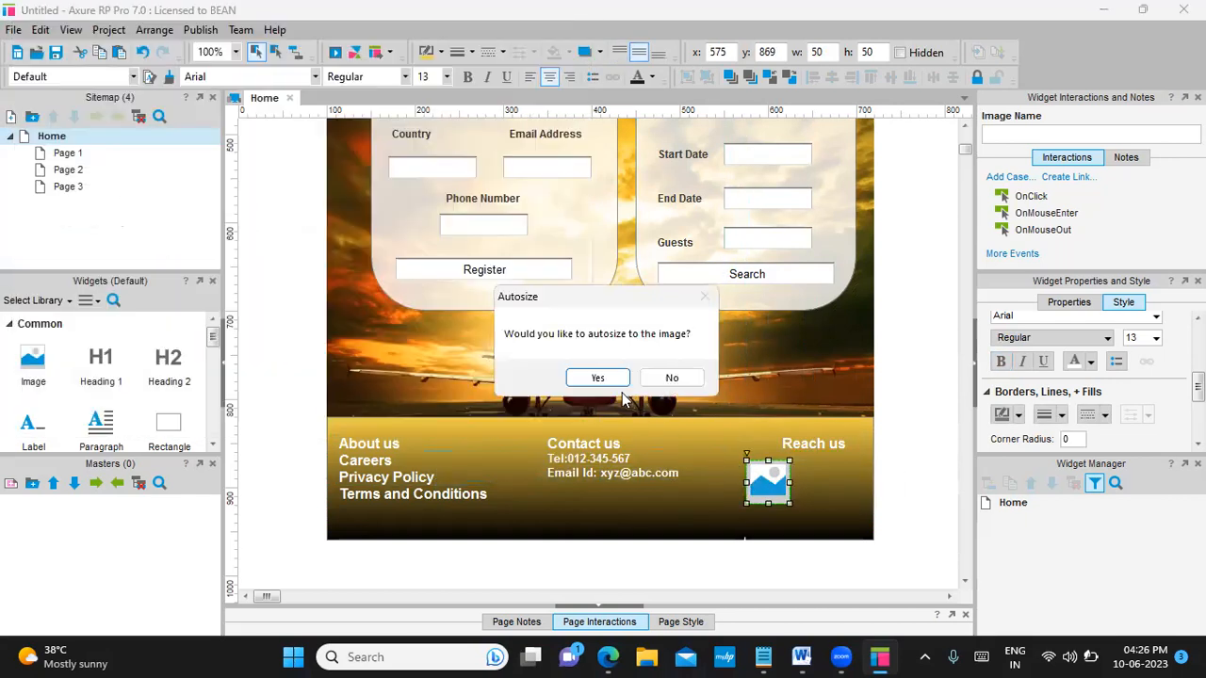
{"action": "left_click", "coordinate": [595, 377]}
{"action": "left_click_drag", "start_coordinate": [745, 573], "coordinate": [804, 483]}
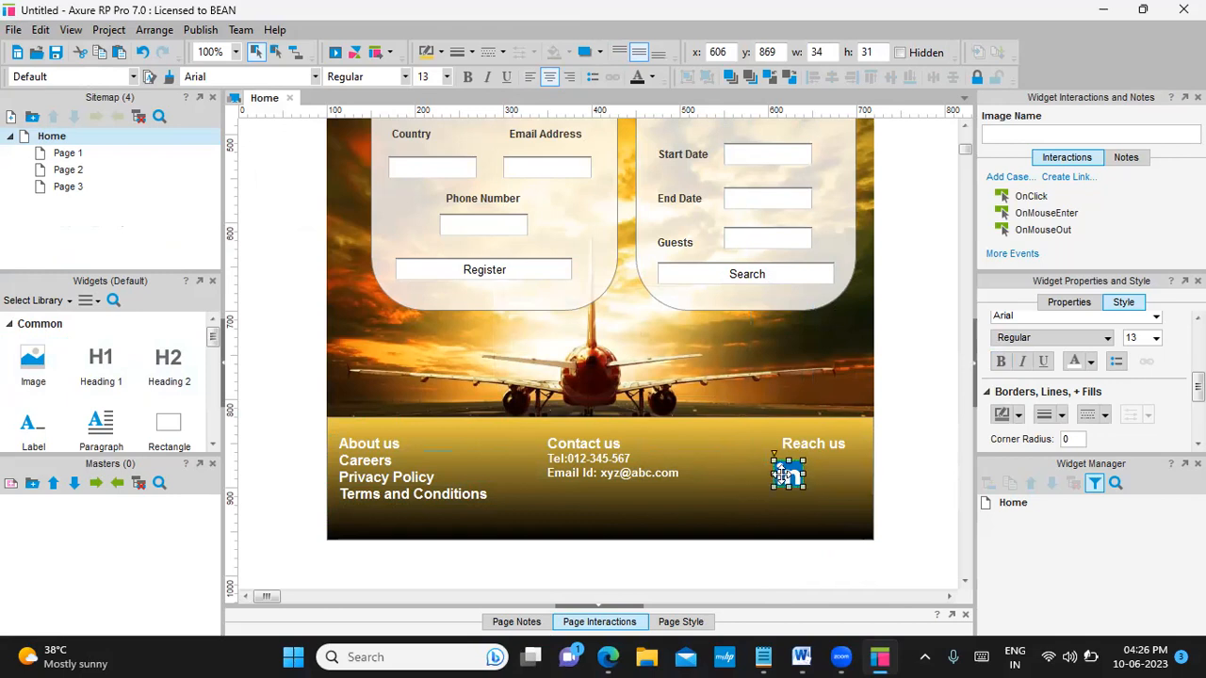
Copy the LinkedIn icon beside itself and replace its picture with the Instagram logo download (2), shrunk to about 33 by 35
{"action": "left_click_drag", "start_coordinate": [782, 473], "coordinate": [842, 491]}
{"action": "double_click", "coordinate": [833, 479]}
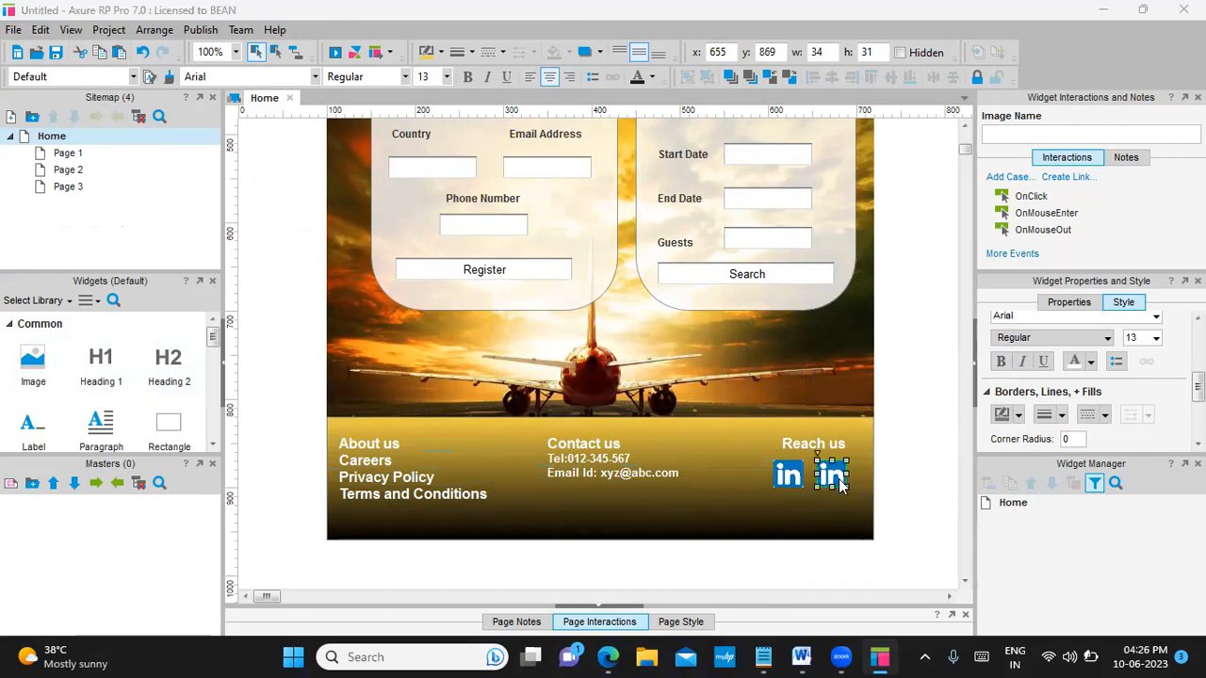
{"action": "left_click", "coordinate": [426, 153]}
{"action": "left_click", "coordinate": [453, 415]}
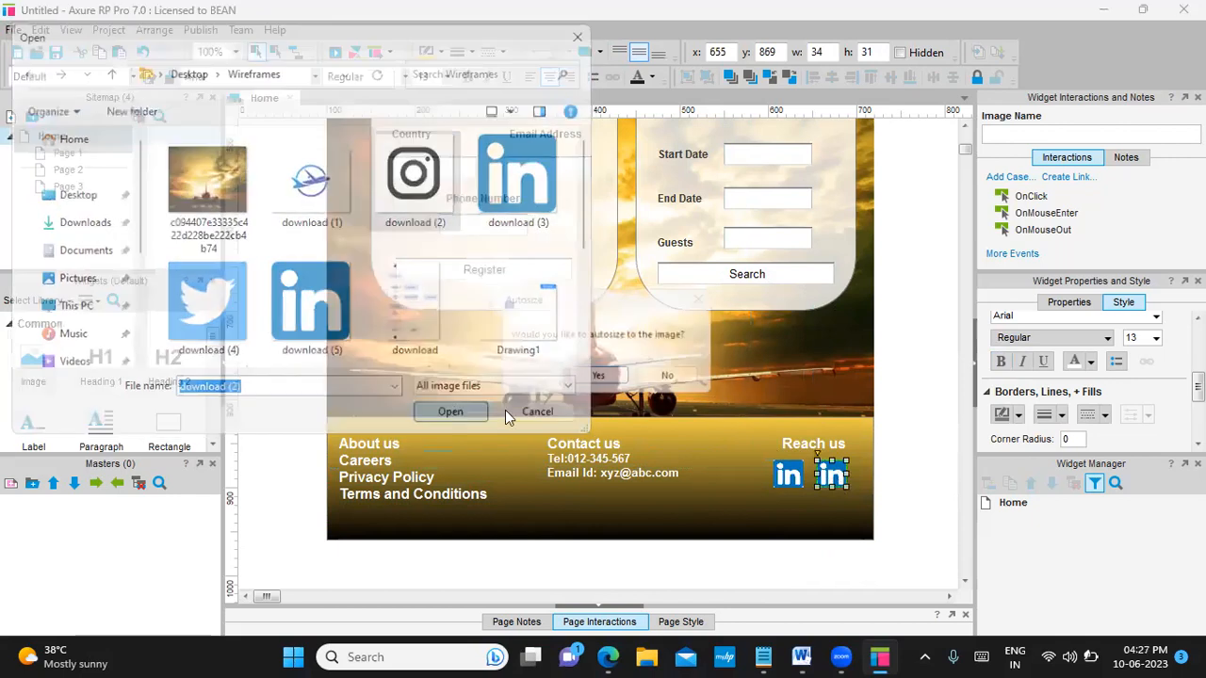
{"action": "left_click", "coordinate": [626, 380]}
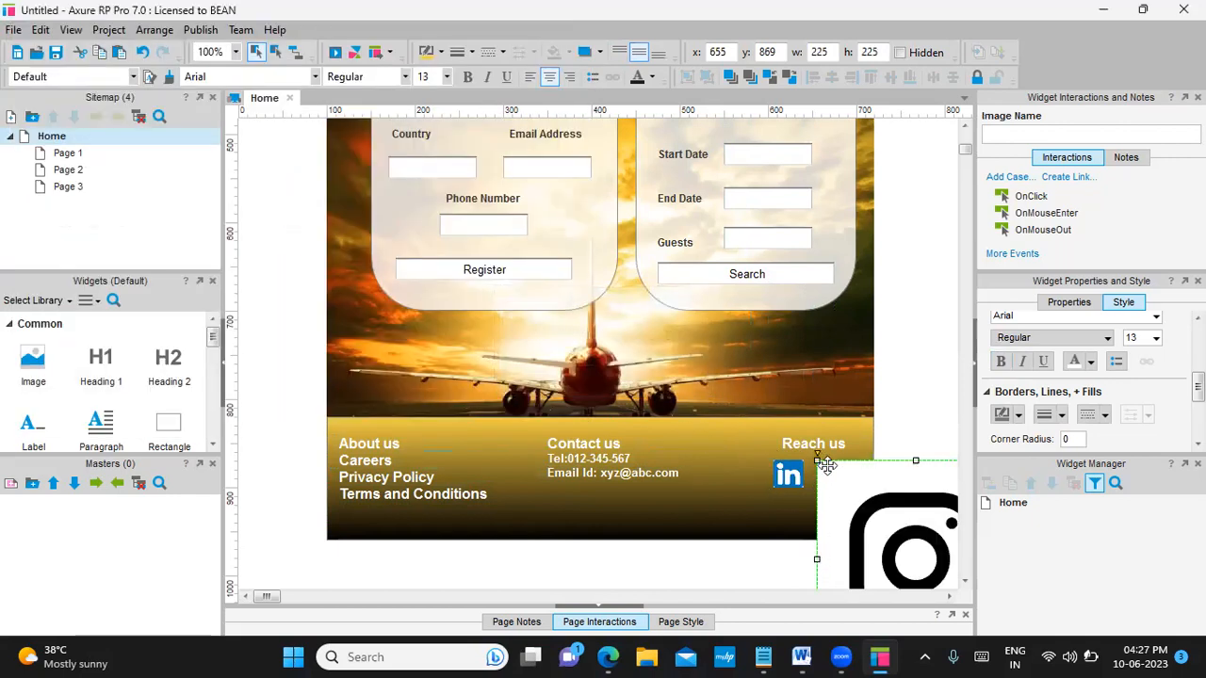
{"action": "mouse_move", "coordinate": [817, 461]}
{"action": "left_mouse_down"}
{"action": "mouse_move", "coordinate": [889, 535]}
{"action": "mouse_move", "coordinate": [575, 268]}
{"action": "mouse_move", "coordinate": [768, 451]}
{"action": "mouse_move", "coordinate": [834, 480]}
{"action": "mouse_move", "coordinate": [814, 488]}
{"action": "mouse_move", "coordinate": [830, 479]}
{"action": "left_mouse_up"}
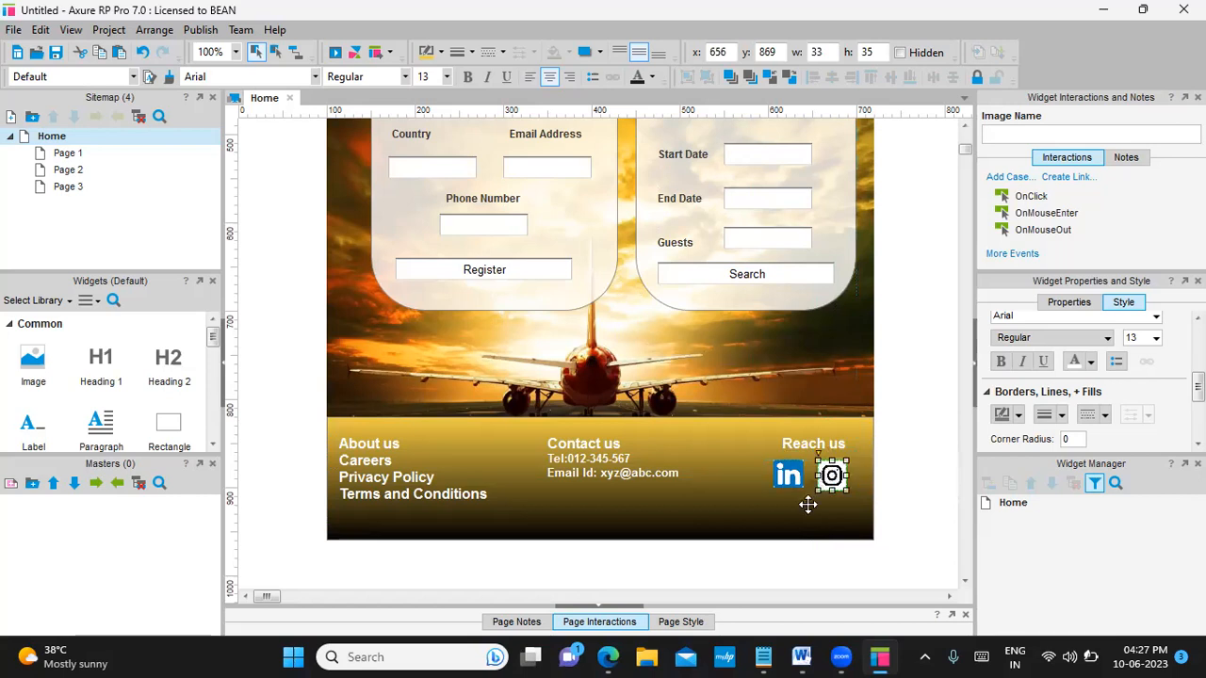
{"action": "left_click", "coordinate": [733, 481]}
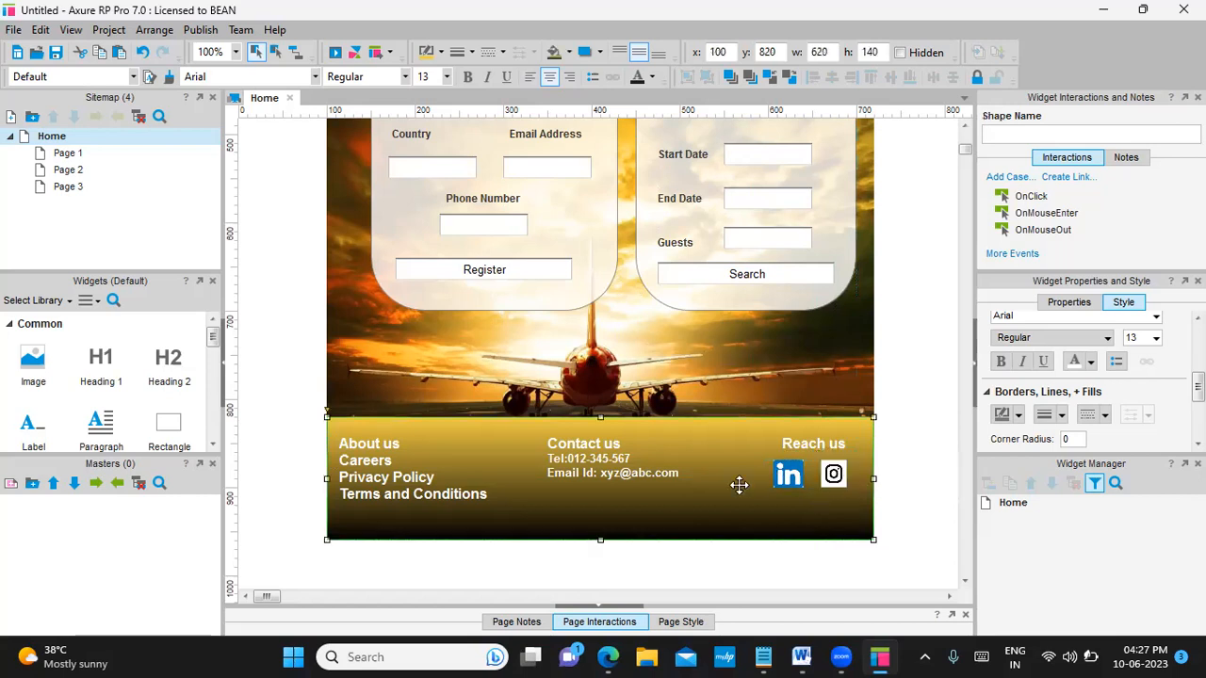
Create a link on the footer's About us label that opens Page 1
{"action": "scroll", "coordinate": [579, 443], "scroll_direction": "up", "scroll_amount": 5}
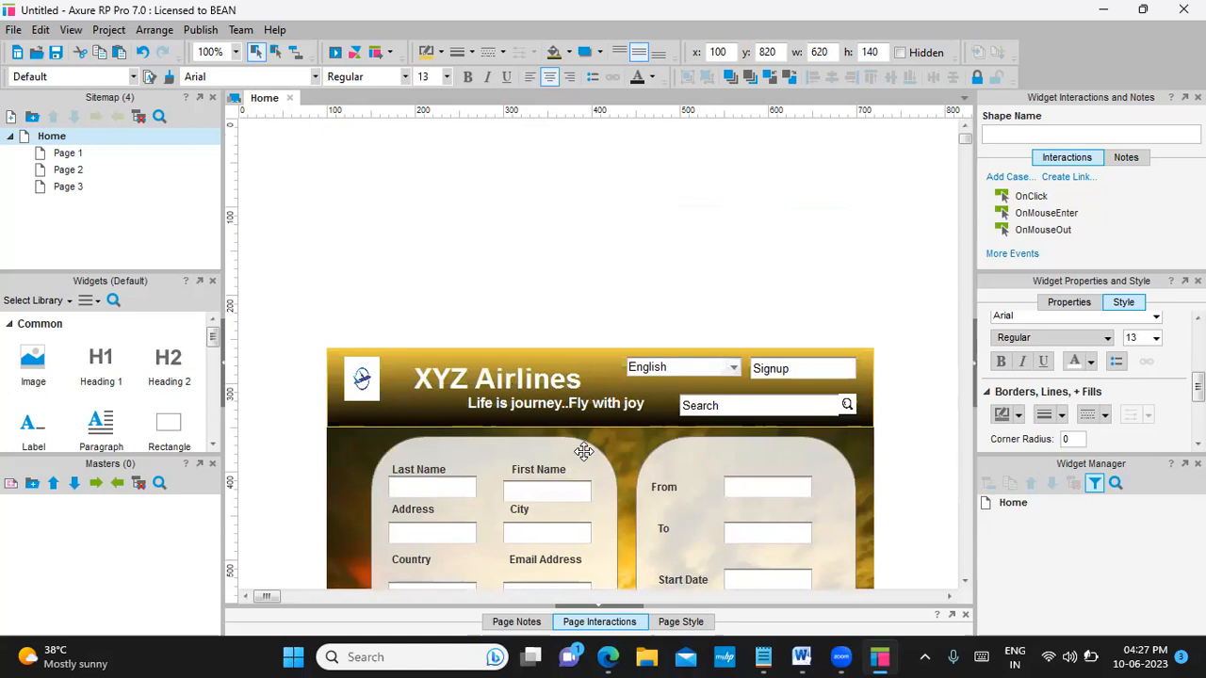
{"action": "scroll", "coordinate": [584, 451], "scroll_direction": "down", "scroll_amount": 2}
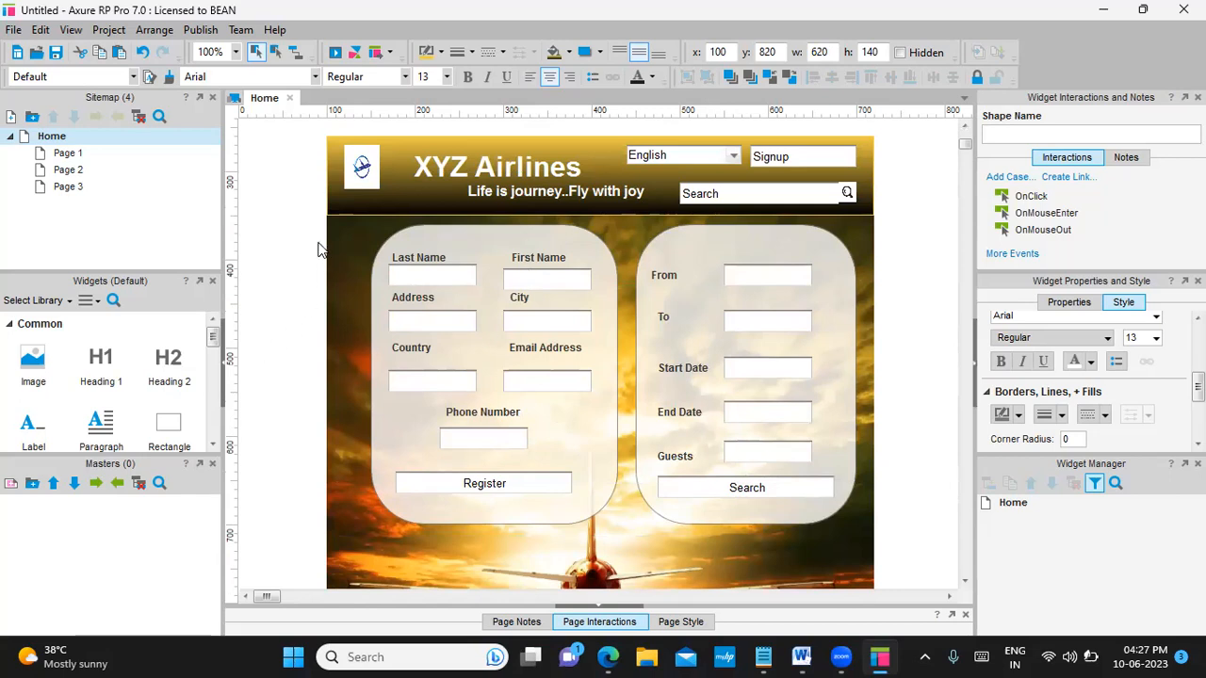
{"action": "scroll", "coordinate": [336, 274], "scroll_direction": "down", "scroll_amount": 5}
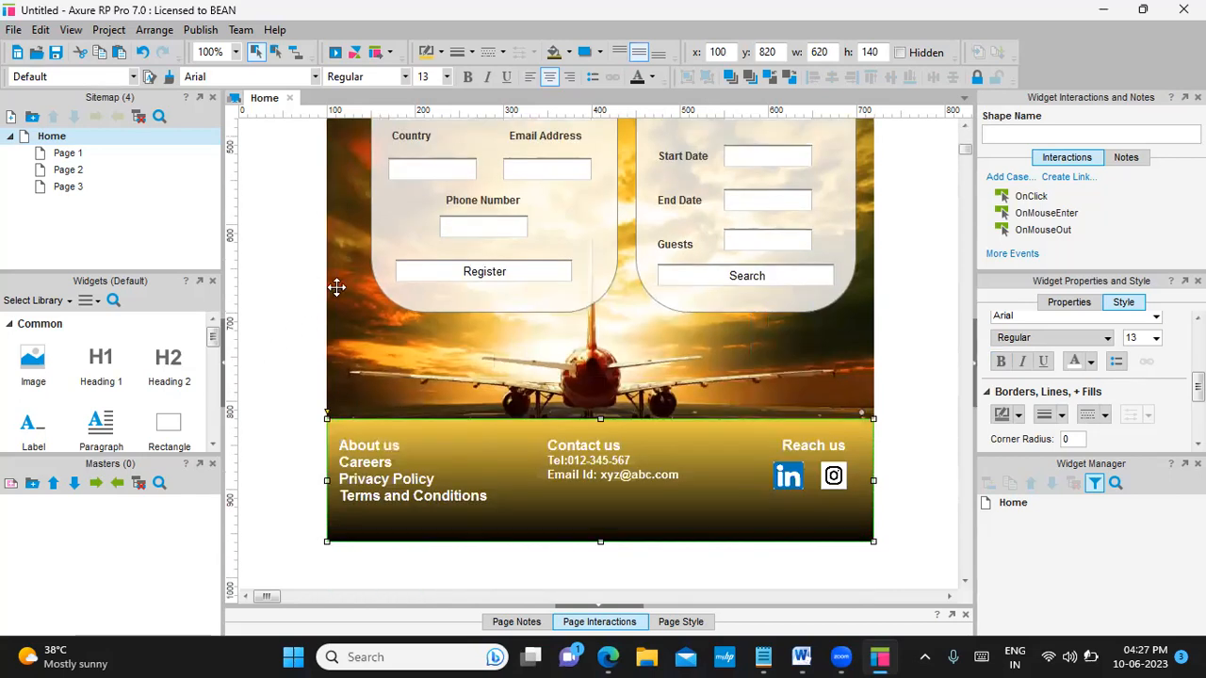
{"action": "left_click", "coordinate": [359, 445]}
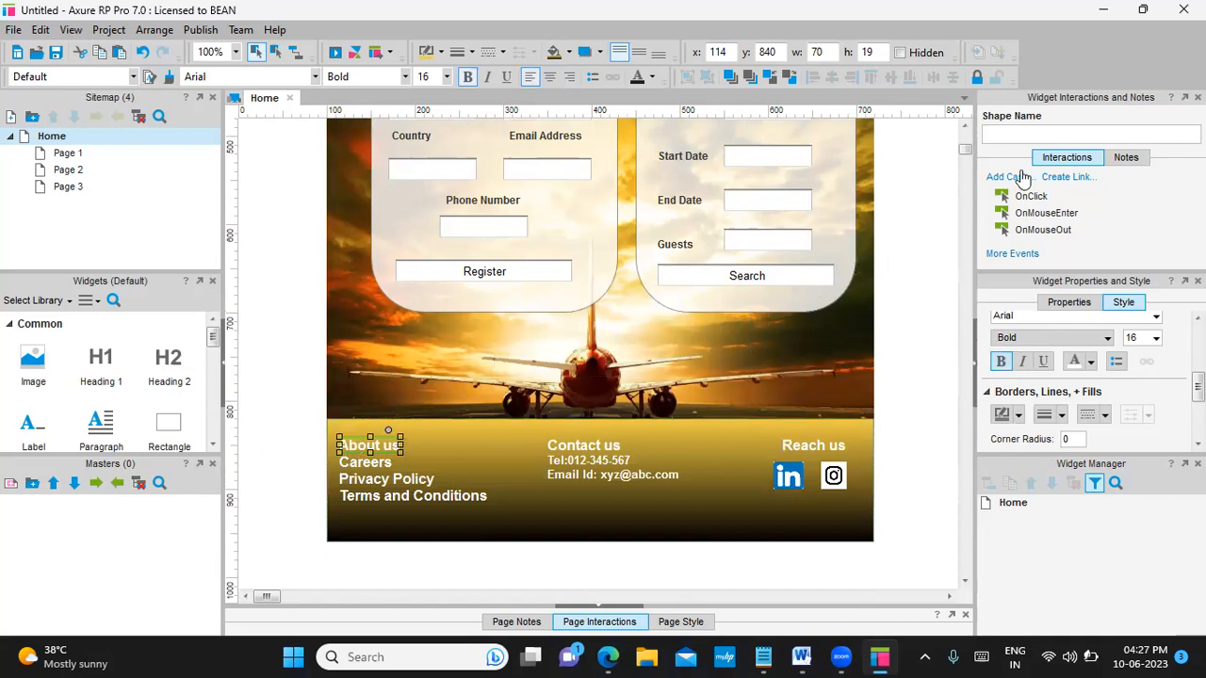
{"action": "left_click", "coordinate": [1061, 178]}
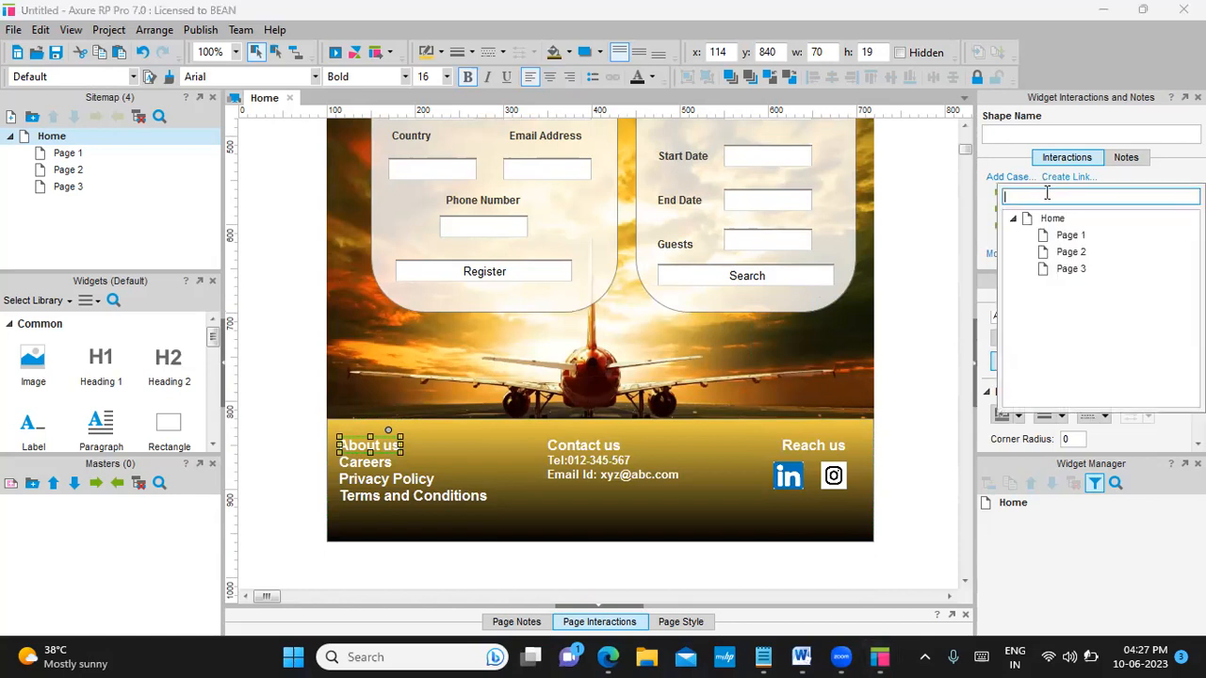
{"action": "left_click", "coordinate": [1074, 236]}
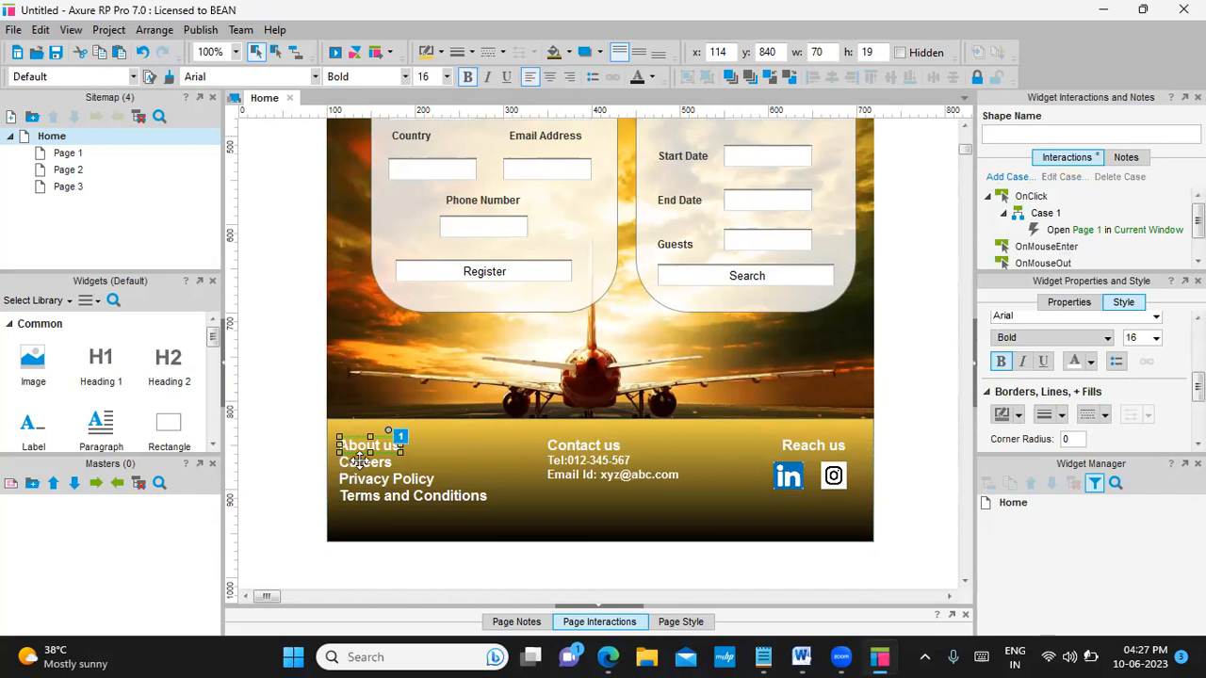
Create a link on the footer's Careers label that opens Page 2
{"action": "left_click", "coordinate": [362, 461]}
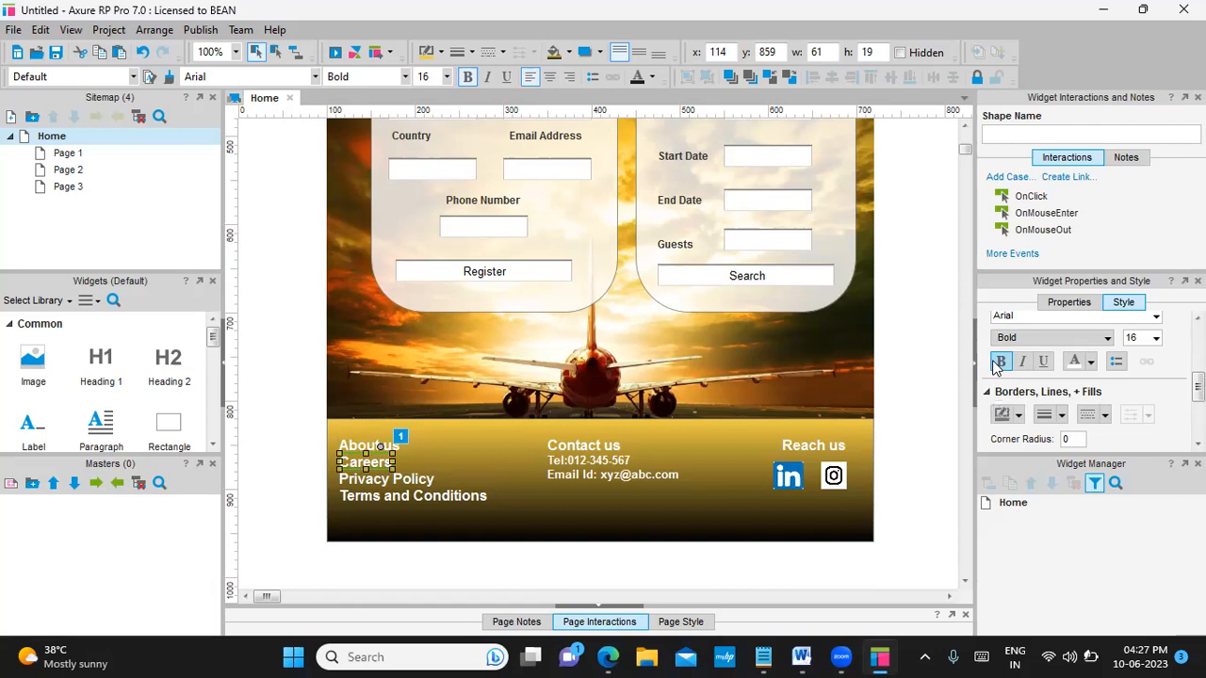
{"action": "left_click", "coordinate": [1031, 197]}
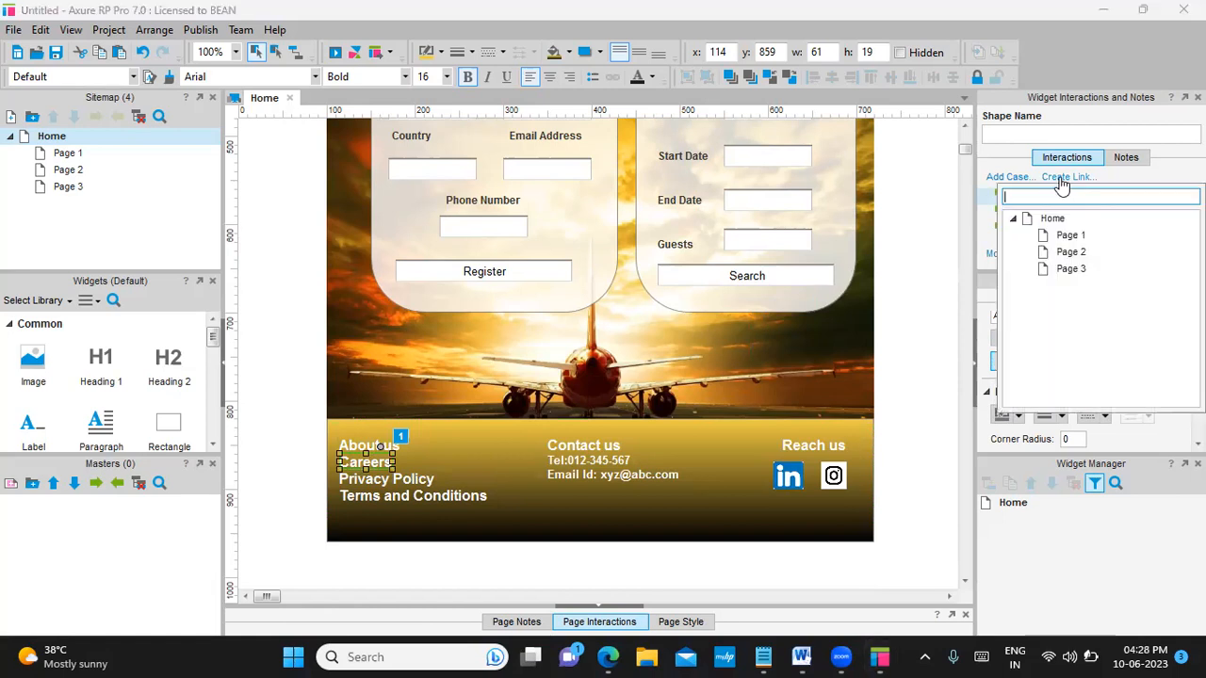
{"action": "left_click", "coordinate": [1070, 252]}
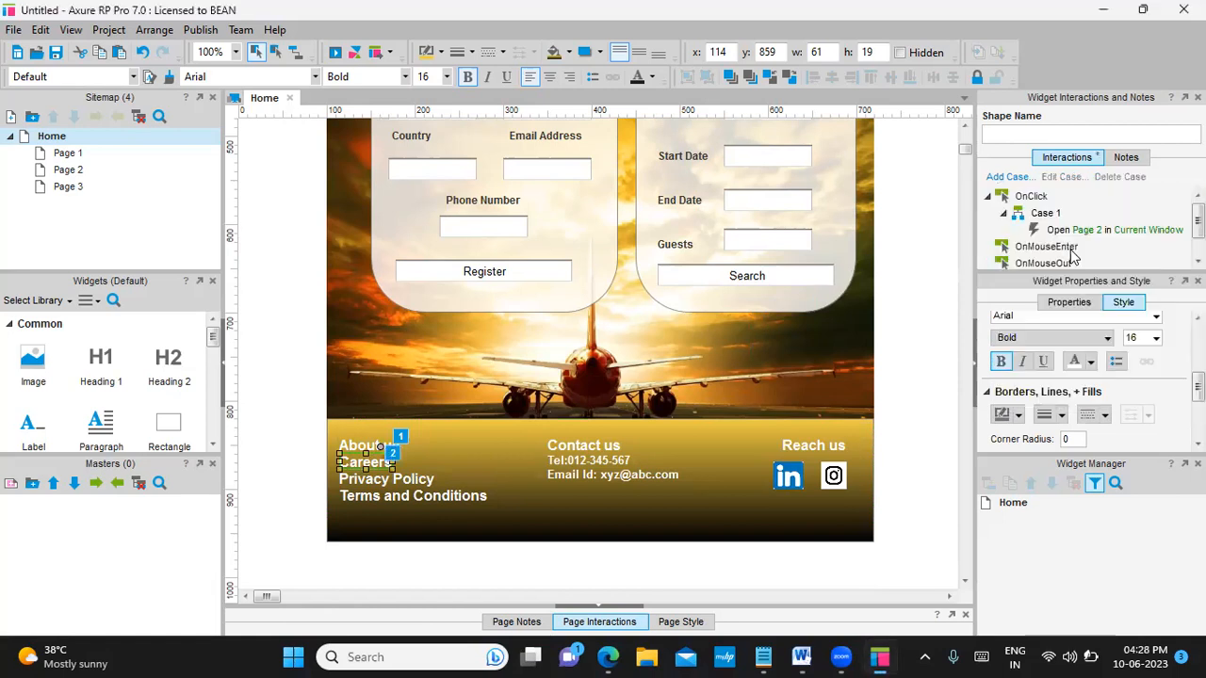
{"action": "left_click", "coordinate": [789, 477]}
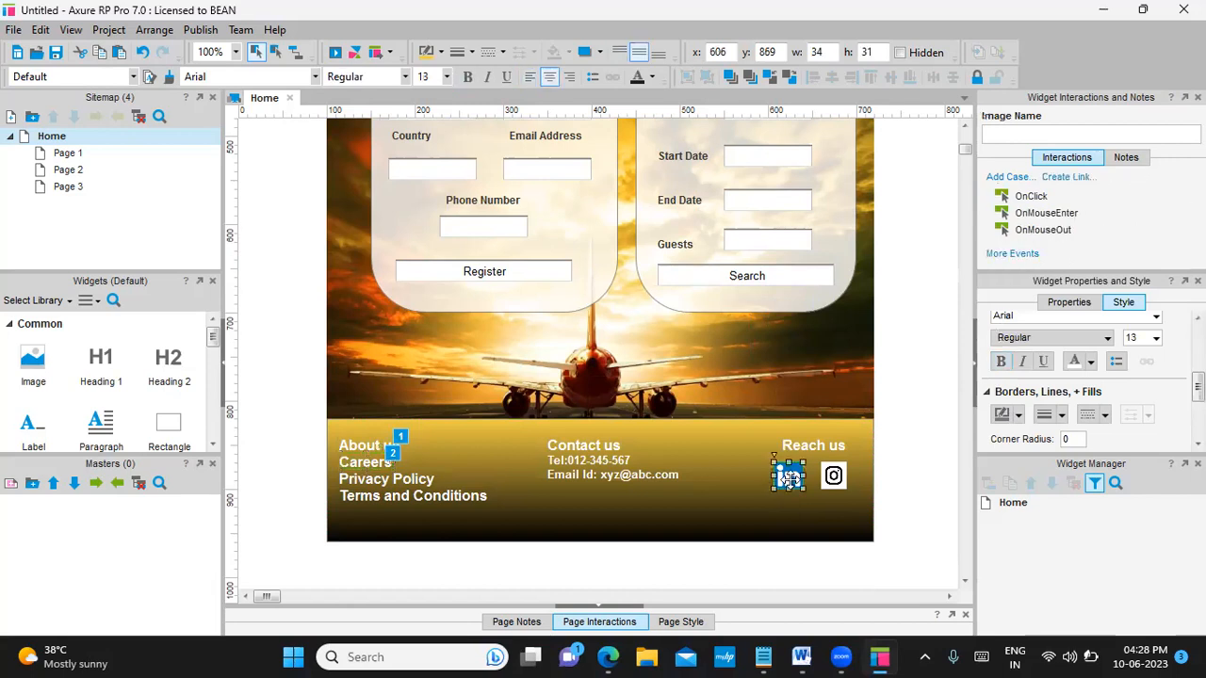
{"action": "left_click", "coordinate": [1008, 178]}
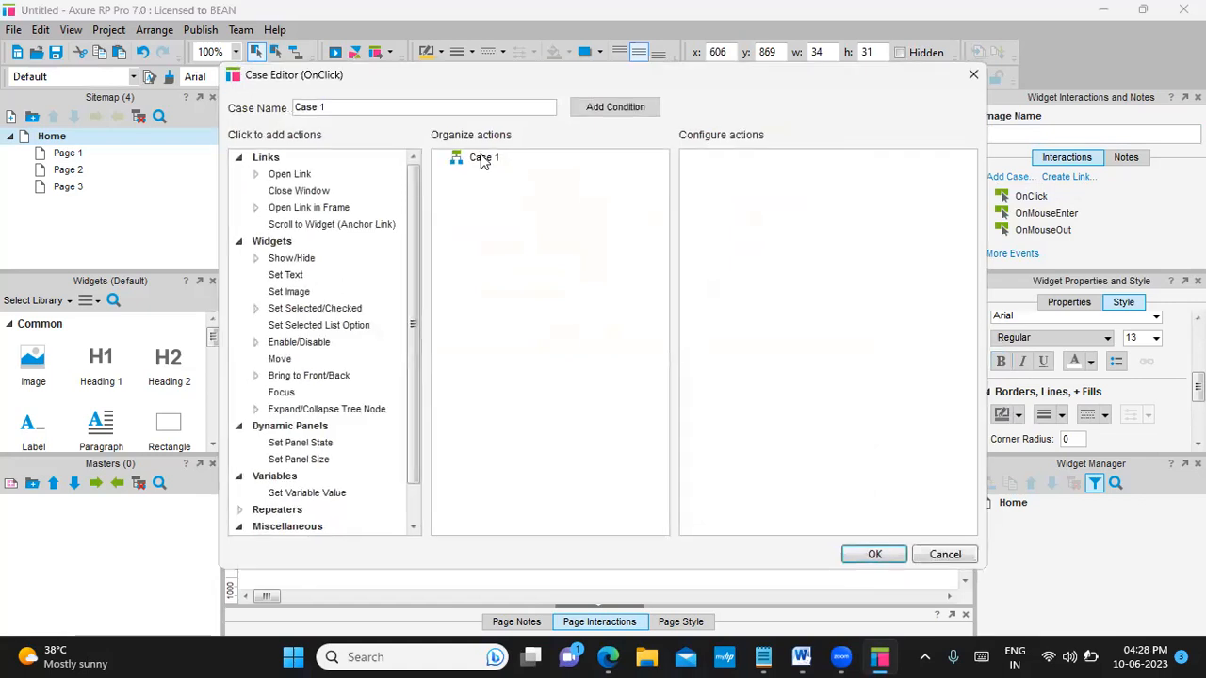
{"action": "left_click", "coordinate": [290, 175]}
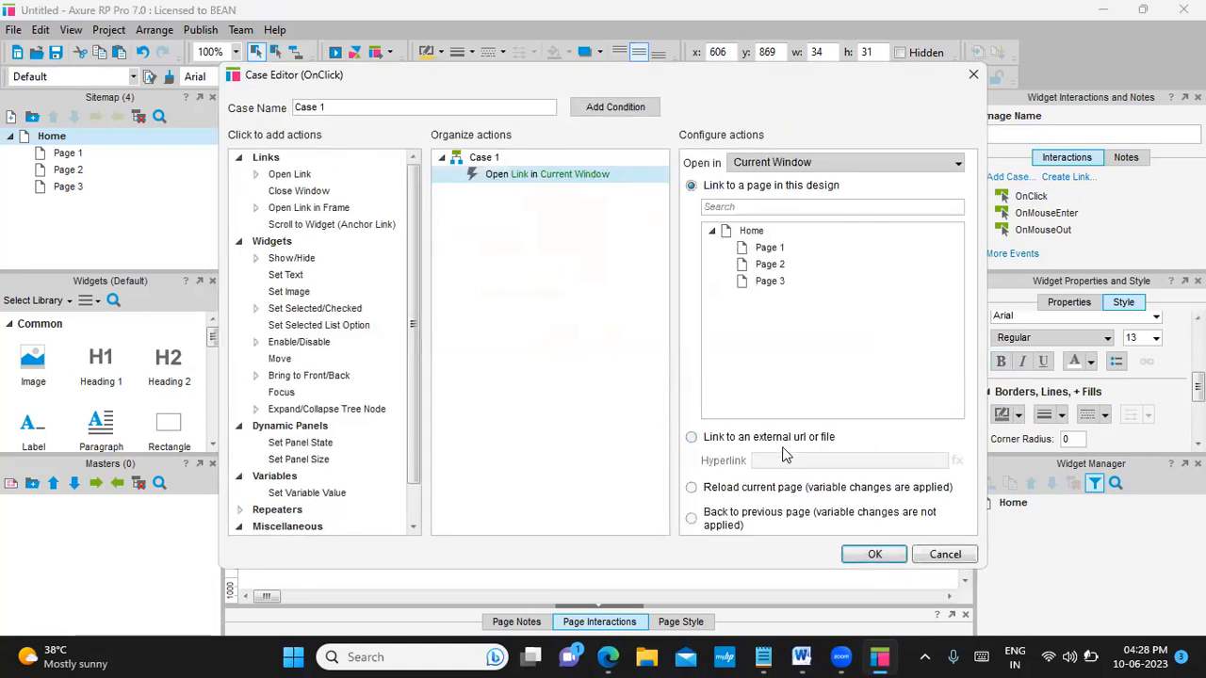
{"action": "left_click", "coordinate": [709, 439]}
{"action": "type", "text": "www.link"}
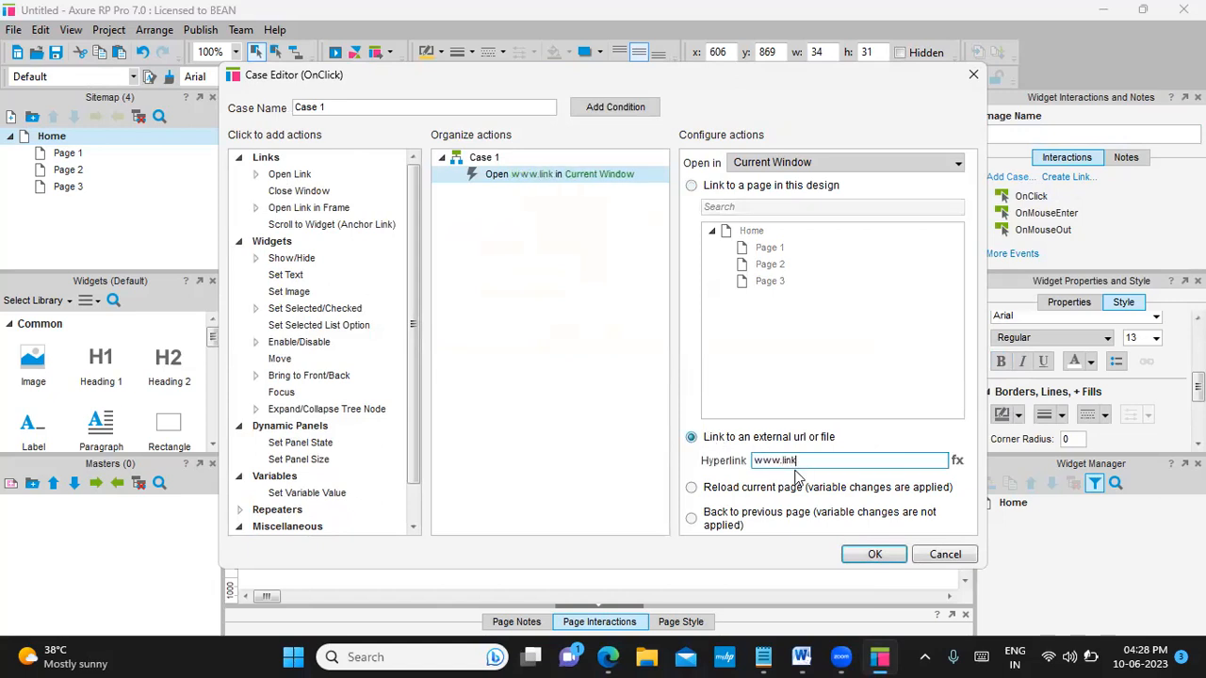
{"action": "type", "text": "edin.com"}
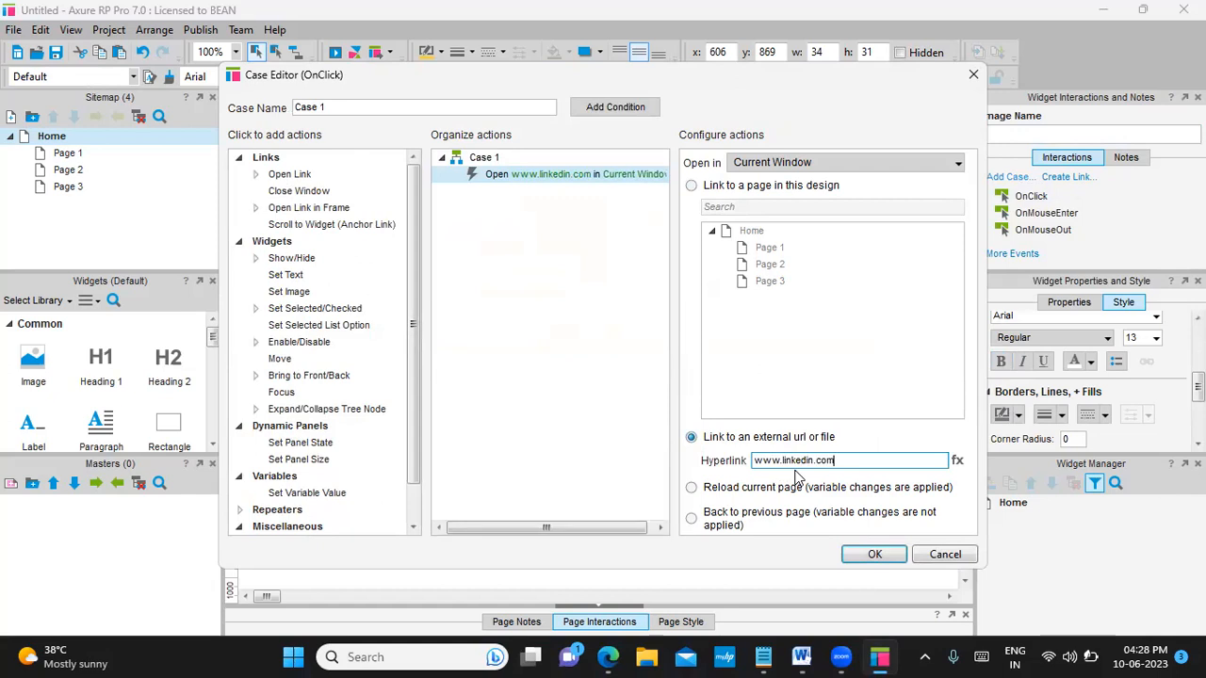
{"action": "left_click", "coordinate": [890, 559]}
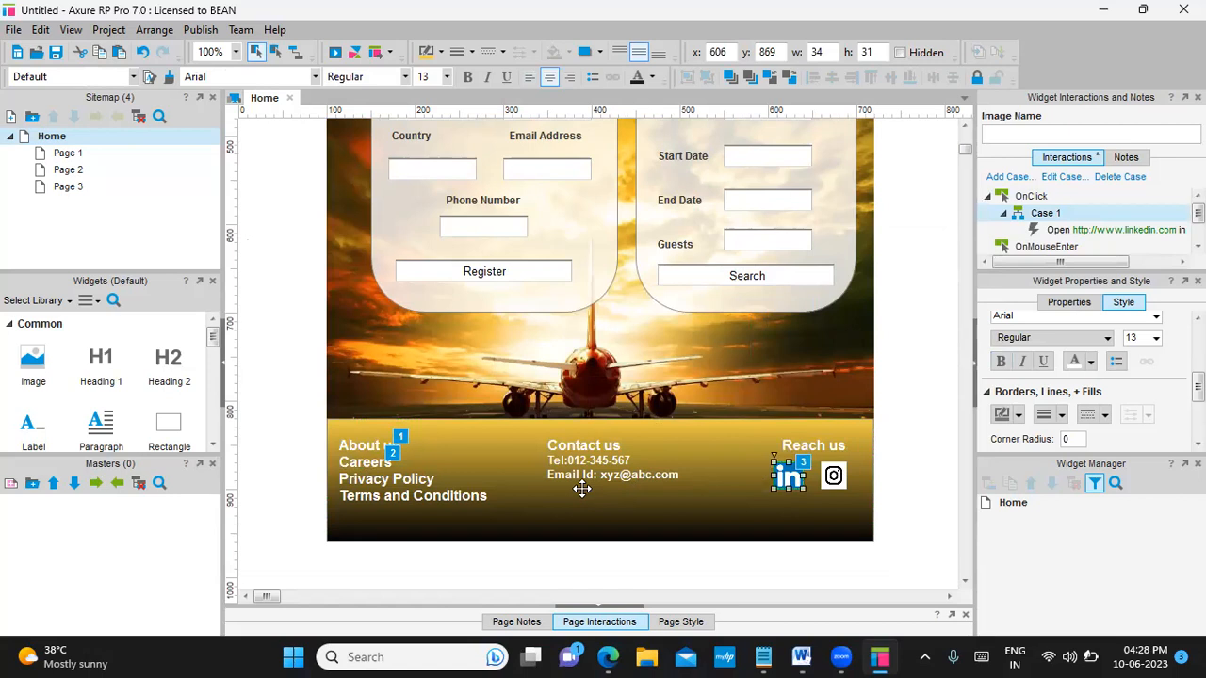
Add an OnMouseEnter case to the header's airplane logo that opens Page 3 in the current window
{"action": "scroll", "coordinate": [603, 196], "scroll_direction": "up", "scroll_amount": 9}
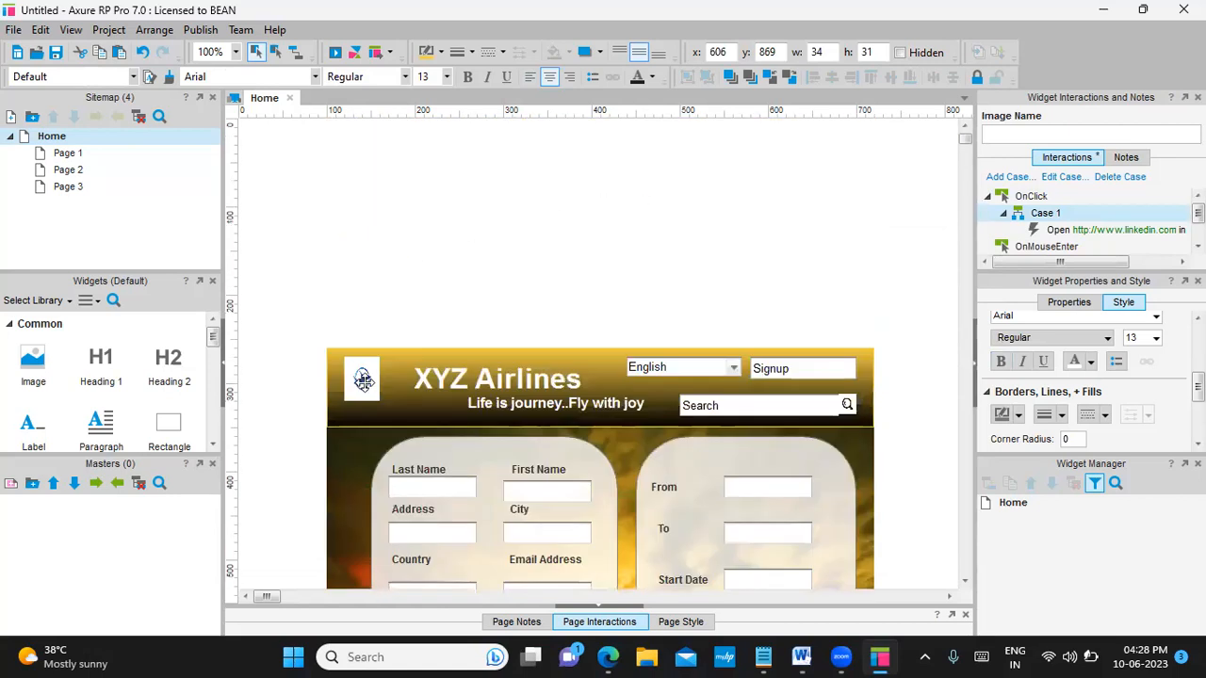
{"action": "scroll", "coordinate": [366, 381], "scroll_direction": "down", "scroll_amount": 1}
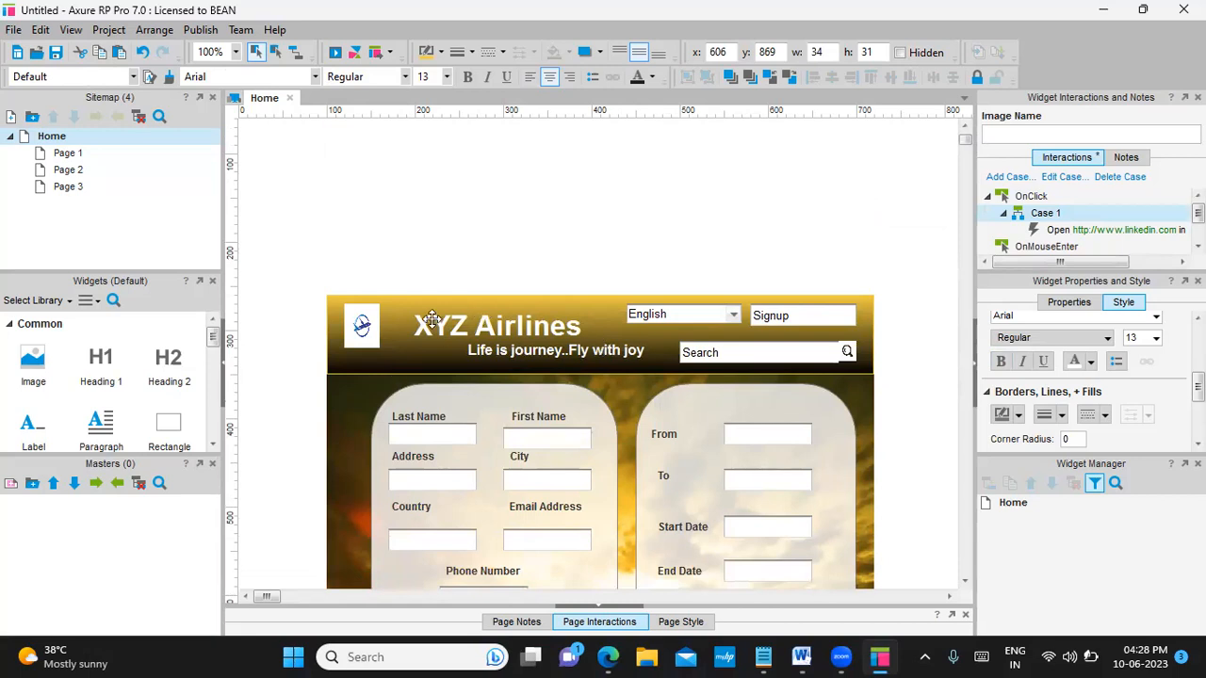
{"action": "left_click", "coordinate": [364, 329]}
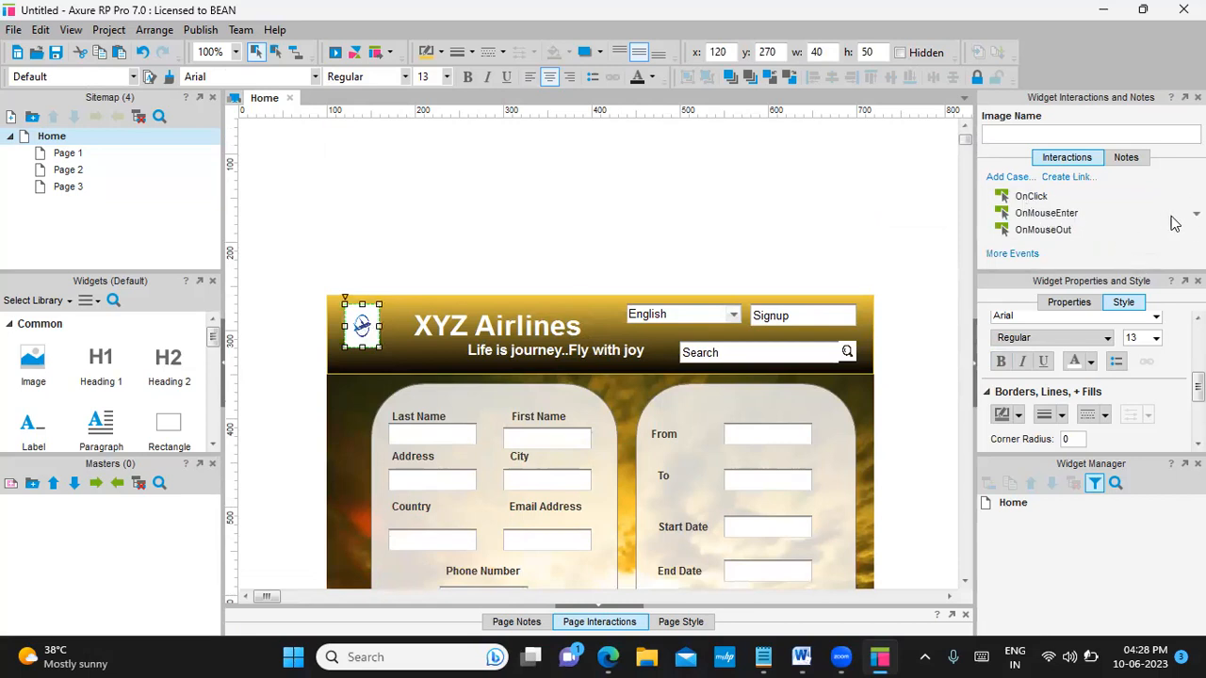
{"action": "right_click", "coordinate": [1046, 215]}
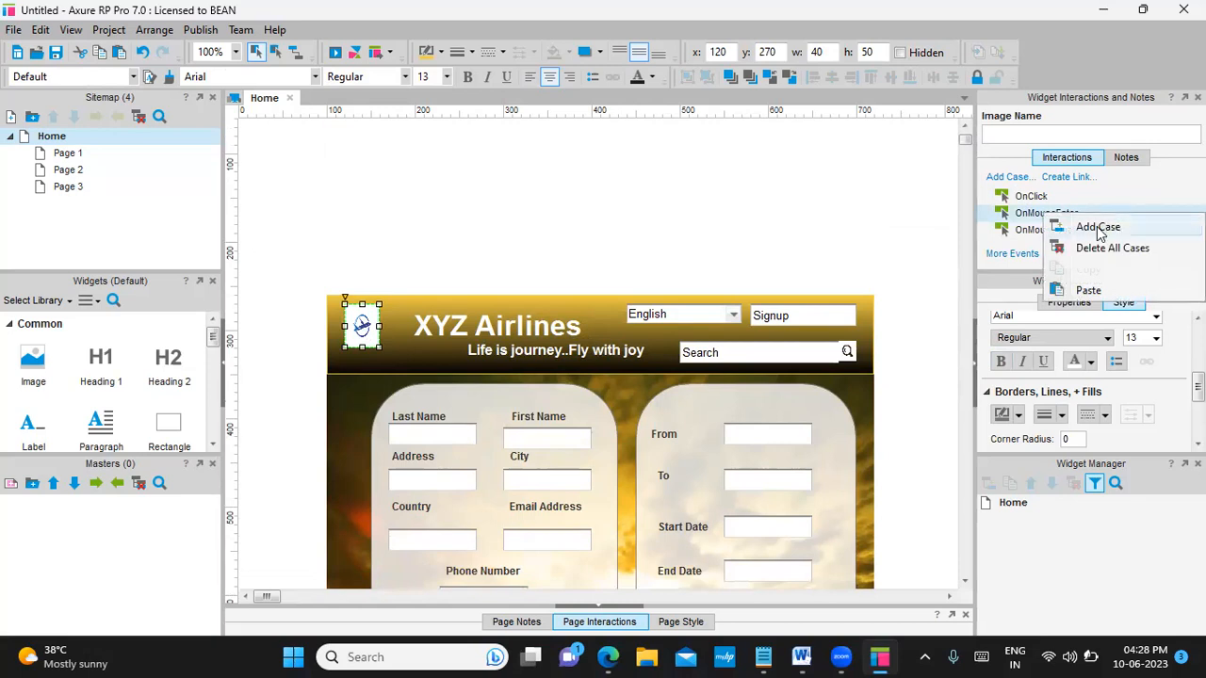
{"action": "left_click", "coordinate": [1096, 226]}
{"action": "left_click", "coordinate": [304, 175]}
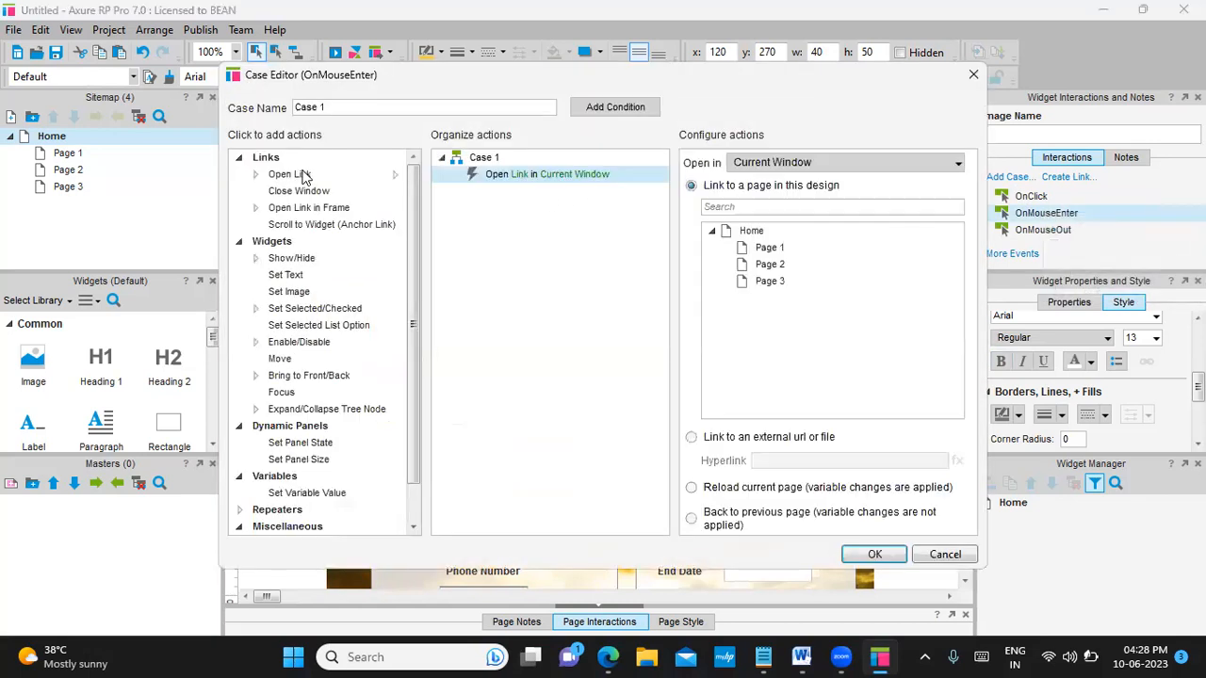
{"action": "left_click", "coordinate": [770, 282]}
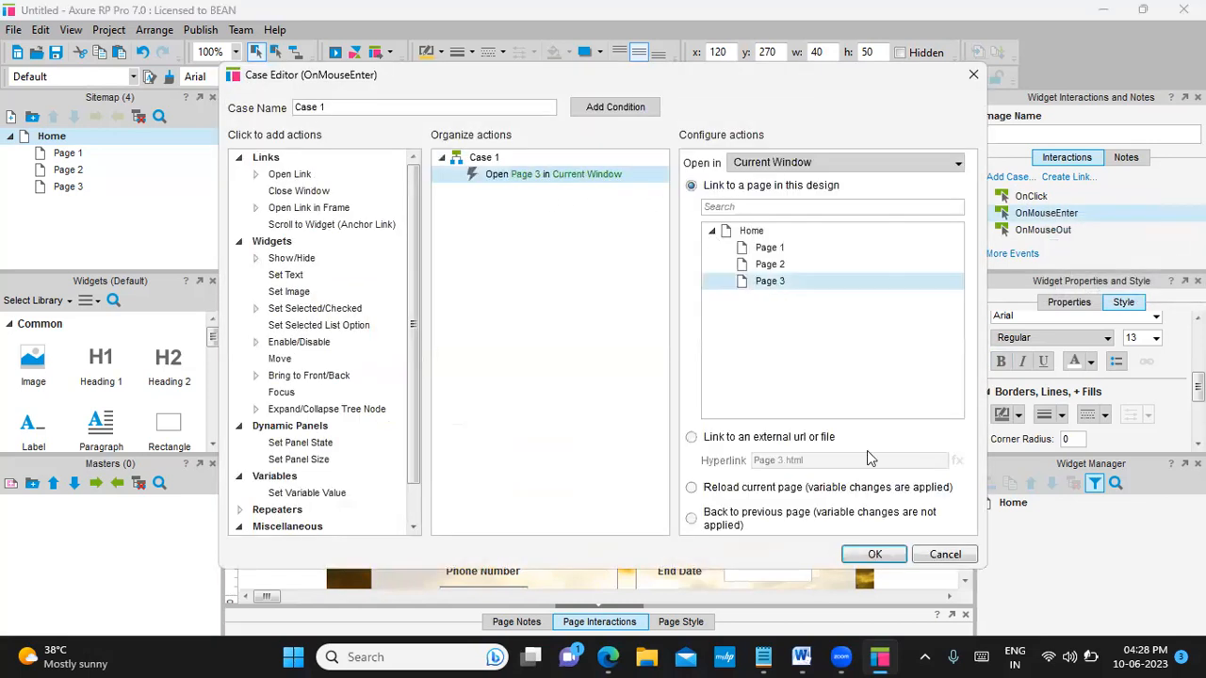
{"action": "left_click", "coordinate": [879, 555]}
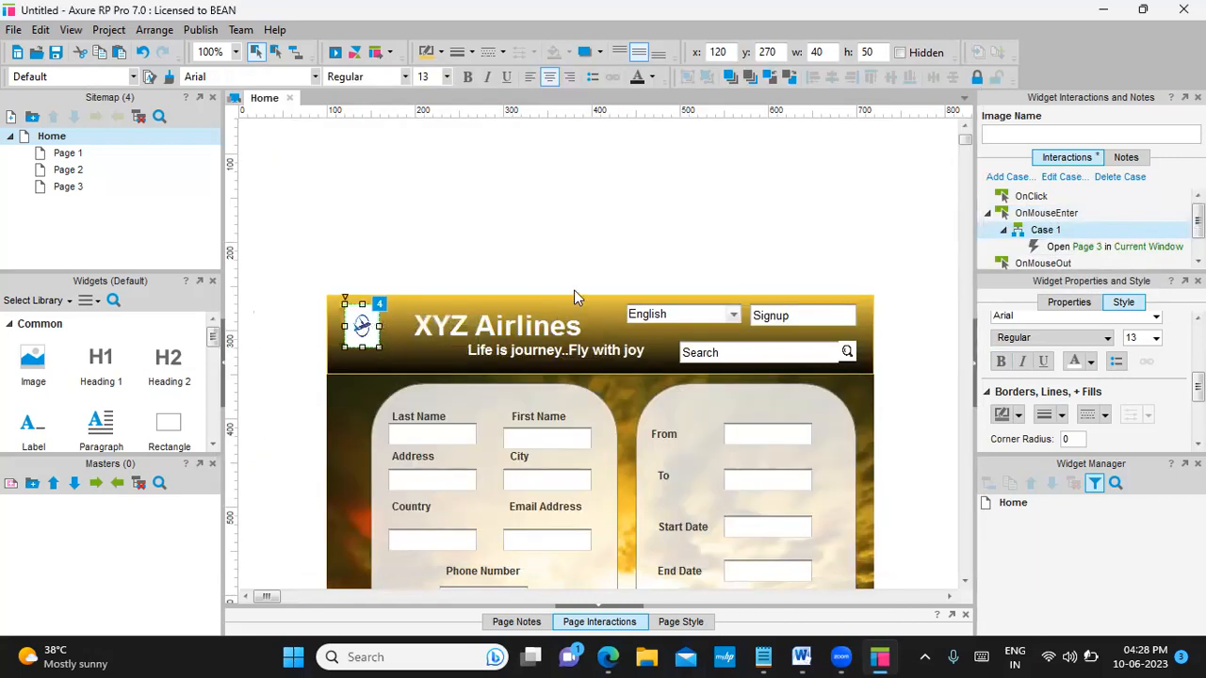
Delete the text field under the Country label in the registration form
{"action": "scroll", "coordinate": [582, 416], "scroll_direction": "down", "scroll_amount": 4}
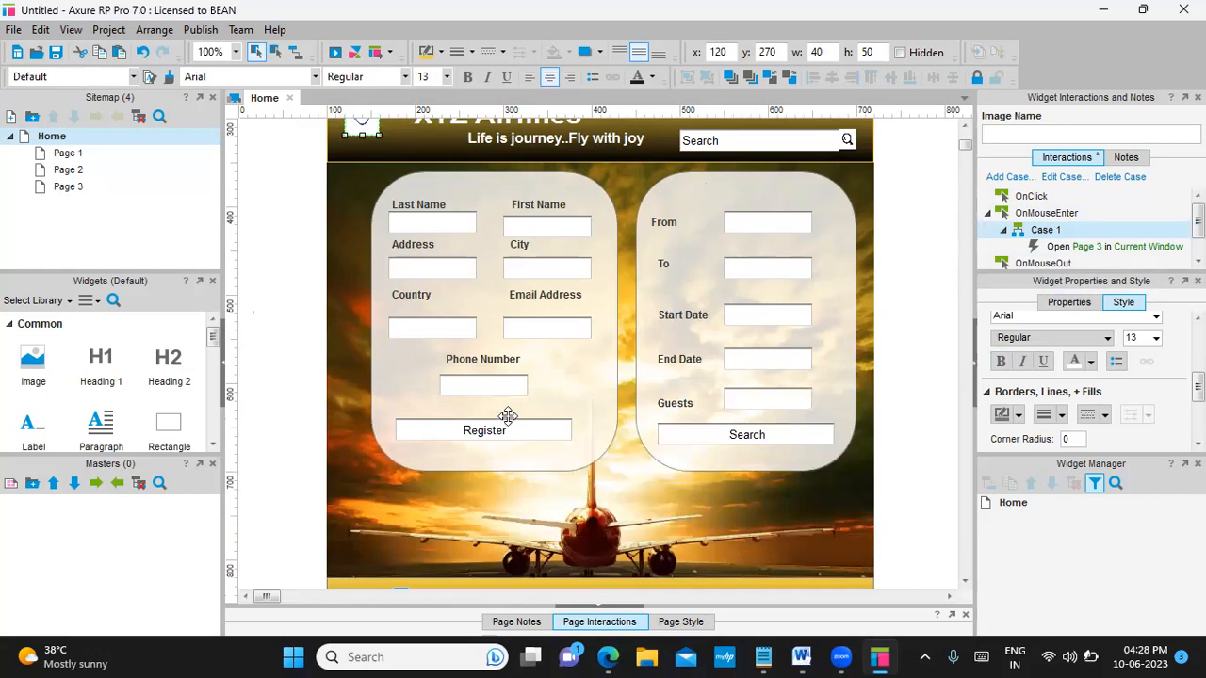
{"action": "left_click", "coordinate": [441, 327]}
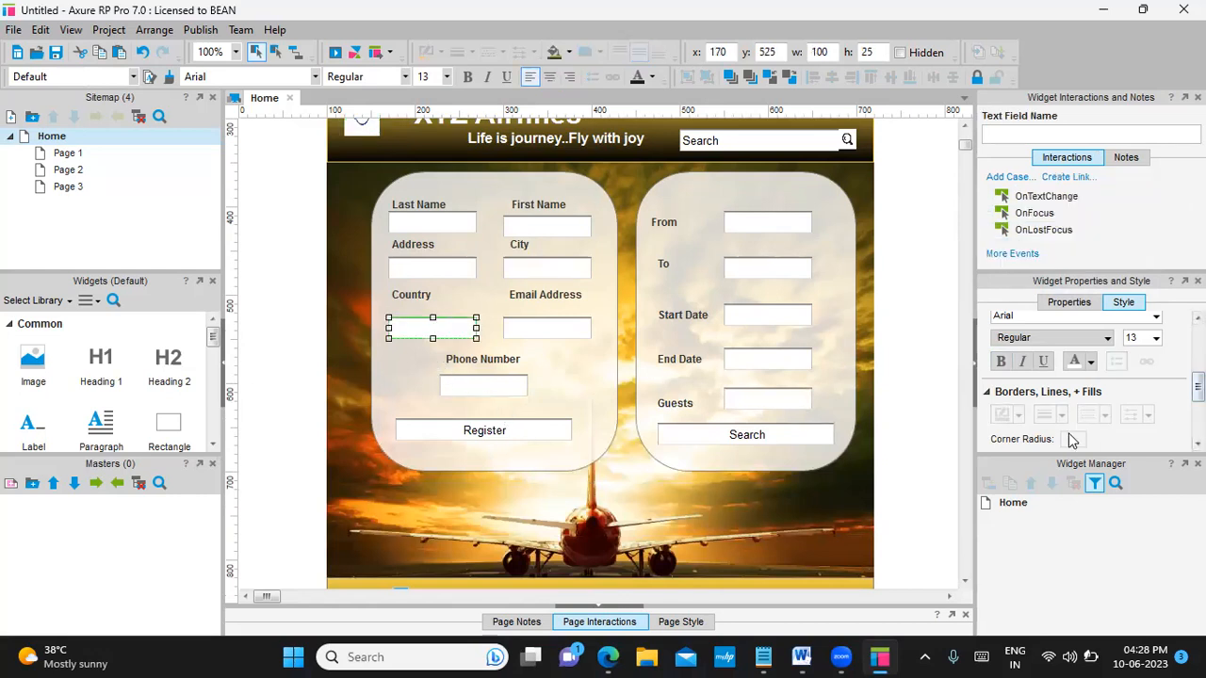
{"action": "left_click", "coordinate": [1069, 303]}
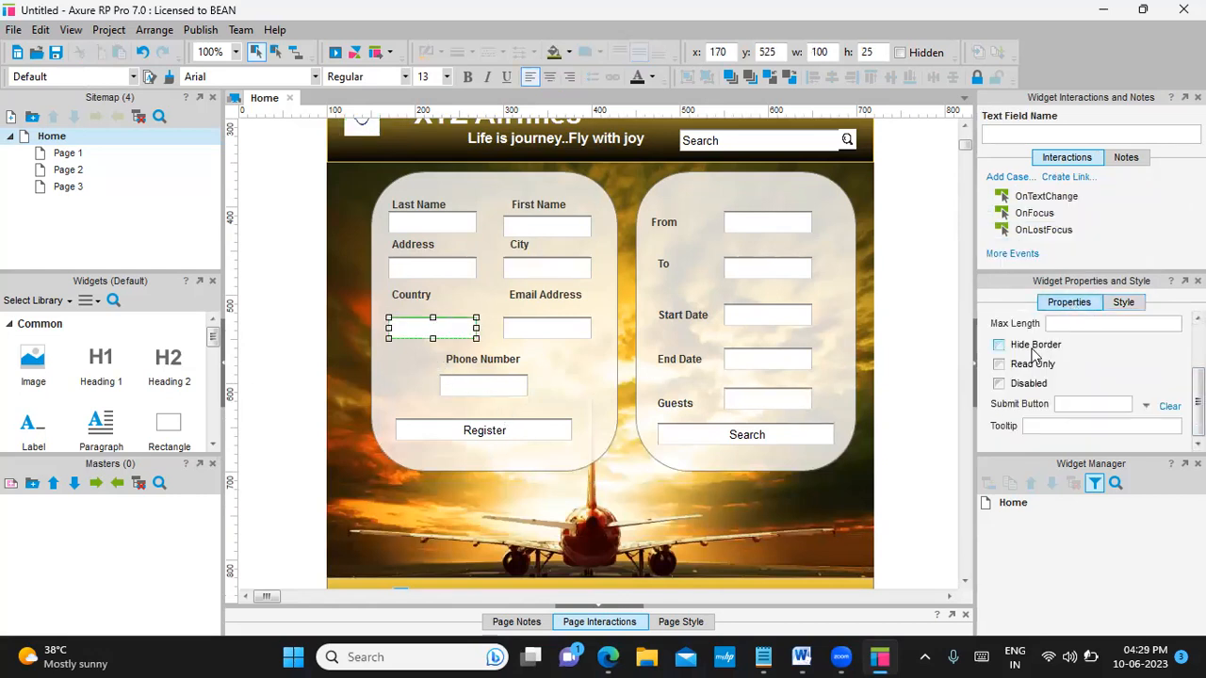
{"action": "left_click", "coordinate": [1125, 303]}
{"action": "left_click", "coordinate": [1070, 303]}
{"action": "left_click", "coordinate": [444, 328]}
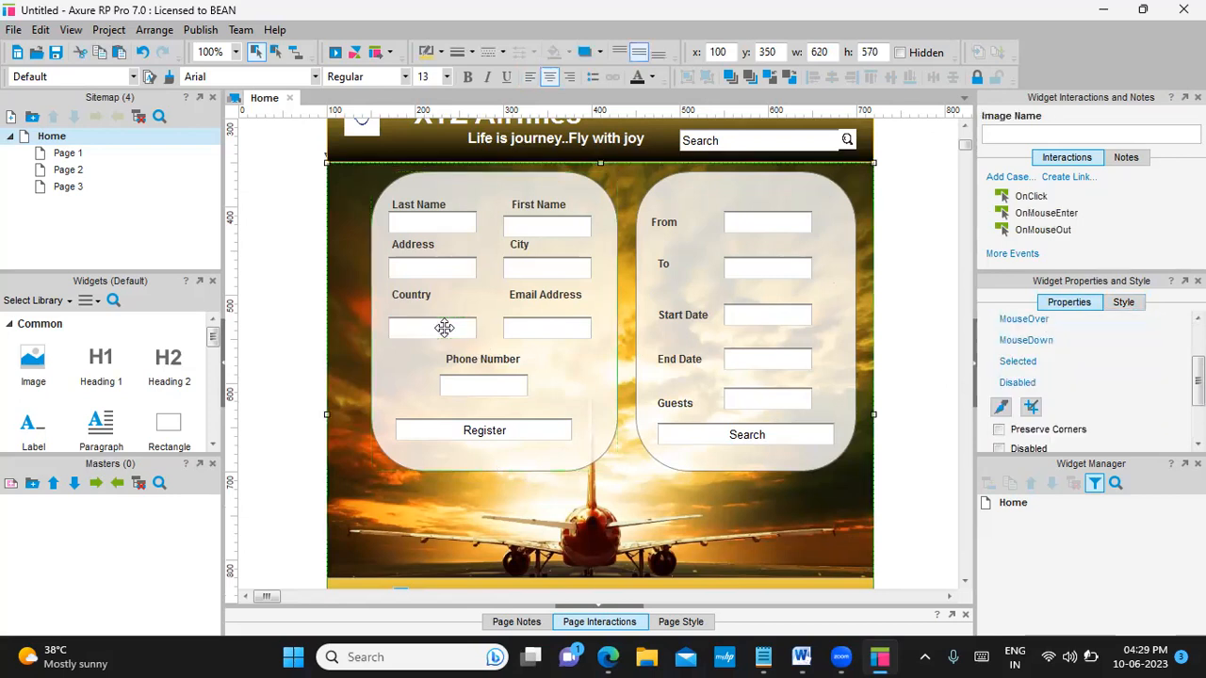
{"action": "left_click", "coordinate": [443, 328]}
{"action": "key", "text": "Delete"}
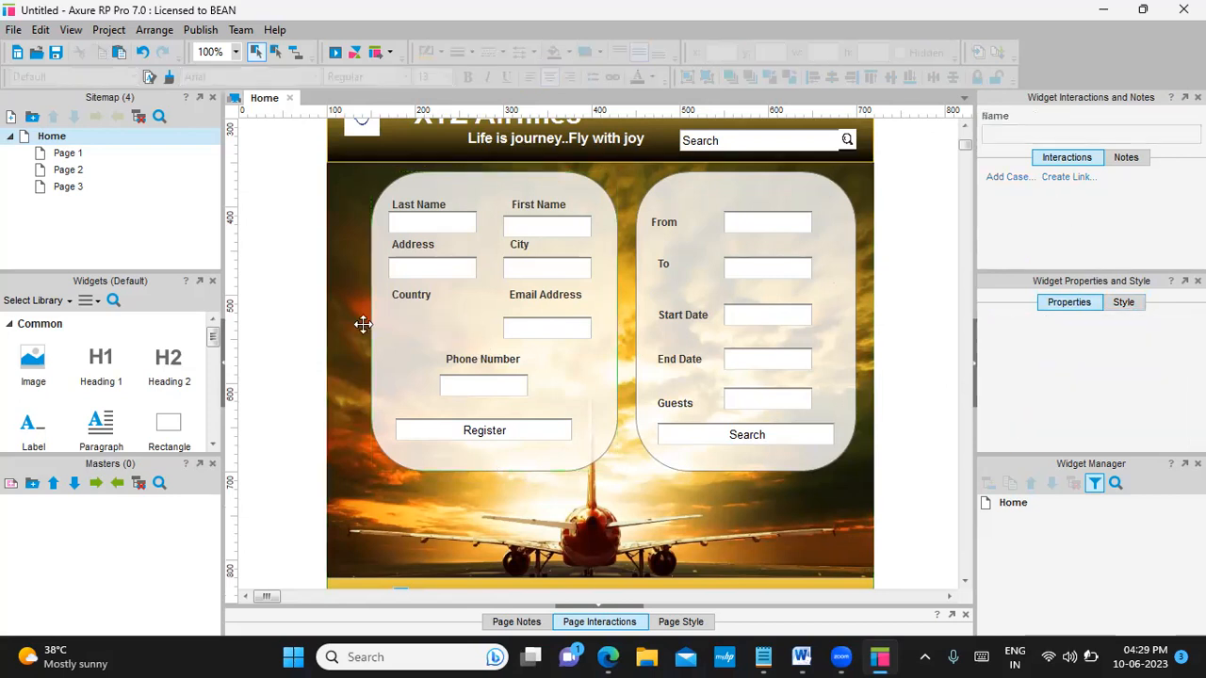
Place a droplist under the Country label at x 170, y 525 and size it to 100 by 25
{"action": "scroll", "coordinate": [181, 366], "scroll_direction": "down", "scroll_amount": 2}
{"action": "scroll", "coordinate": [182, 366], "scroll_direction": "down", "scroll_amount": 2}
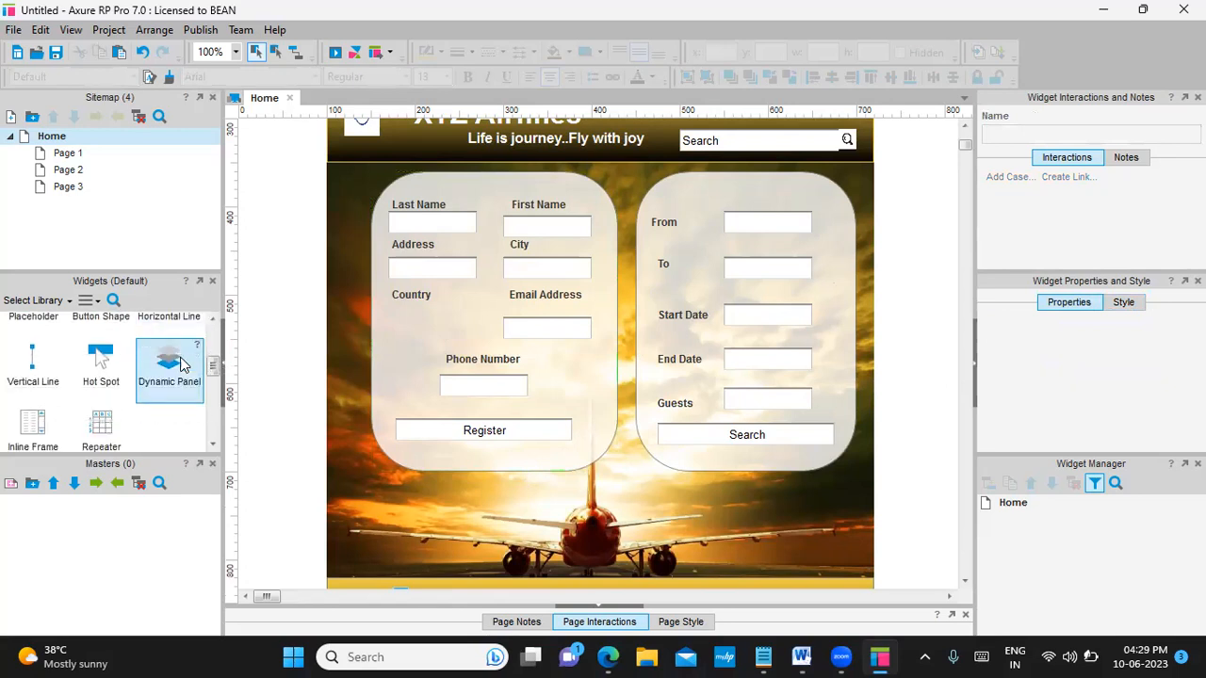
{"action": "scroll", "coordinate": [182, 365], "scroll_direction": "down", "scroll_amount": 2}
{"action": "left_click_drag", "start_coordinate": [168, 396], "coordinate": [393, 319]}
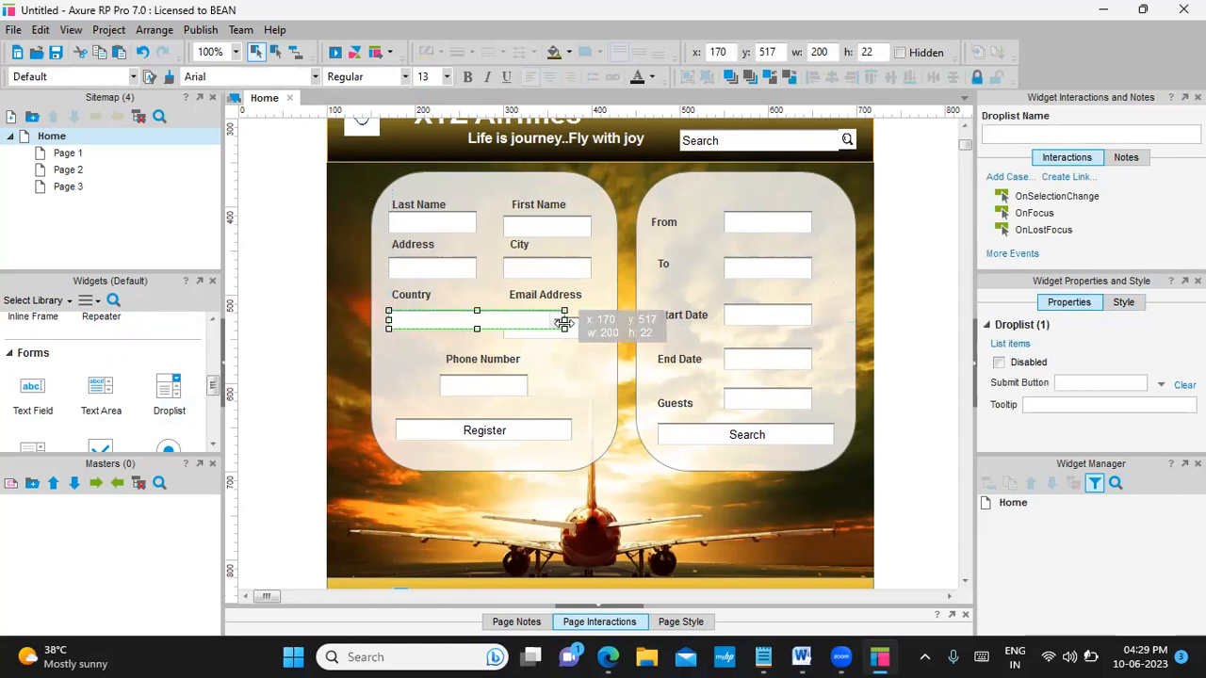
{"action": "left_click_drag", "start_coordinate": [563, 322], "coordinate": [467, 328]}
{"action": "left_click", "coordinate": [497, 350]}
{"action": "left_click", "coordinate": [431, 323]}
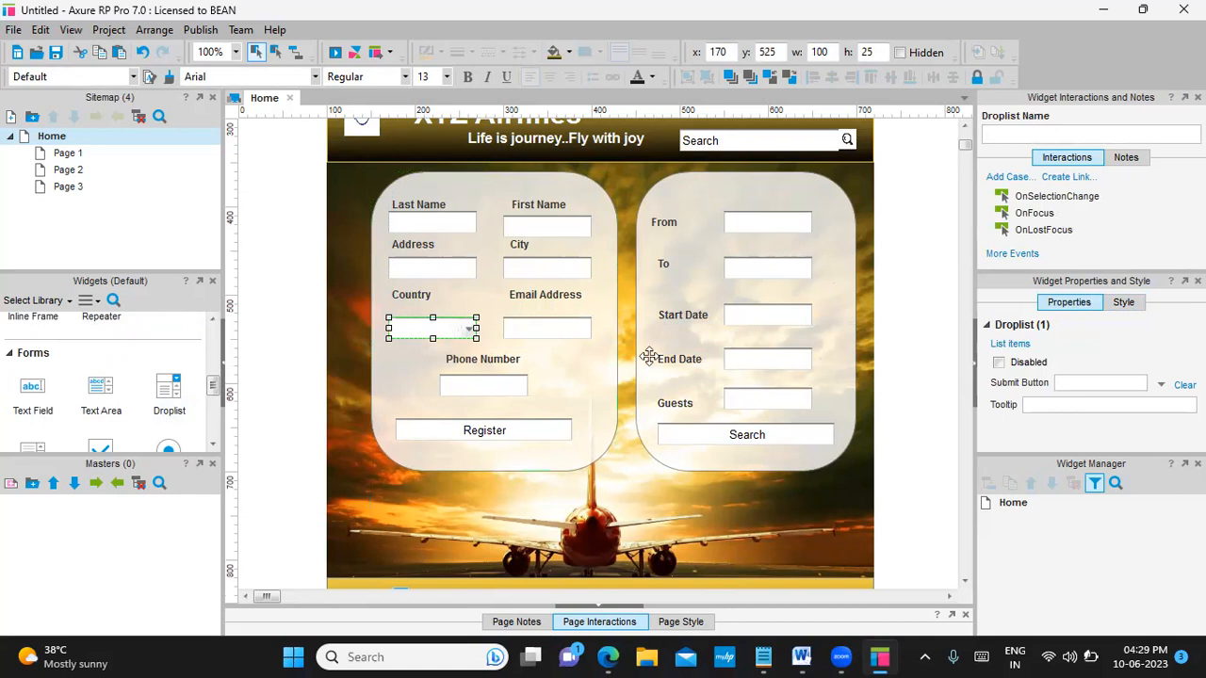
Fill the Country droplist with the items United states, India and UK, with India selected by default
{"action": "left_click", "coordinate": [1008, 344]}
{"action": "left_click", "coordinate": [490, 233]}
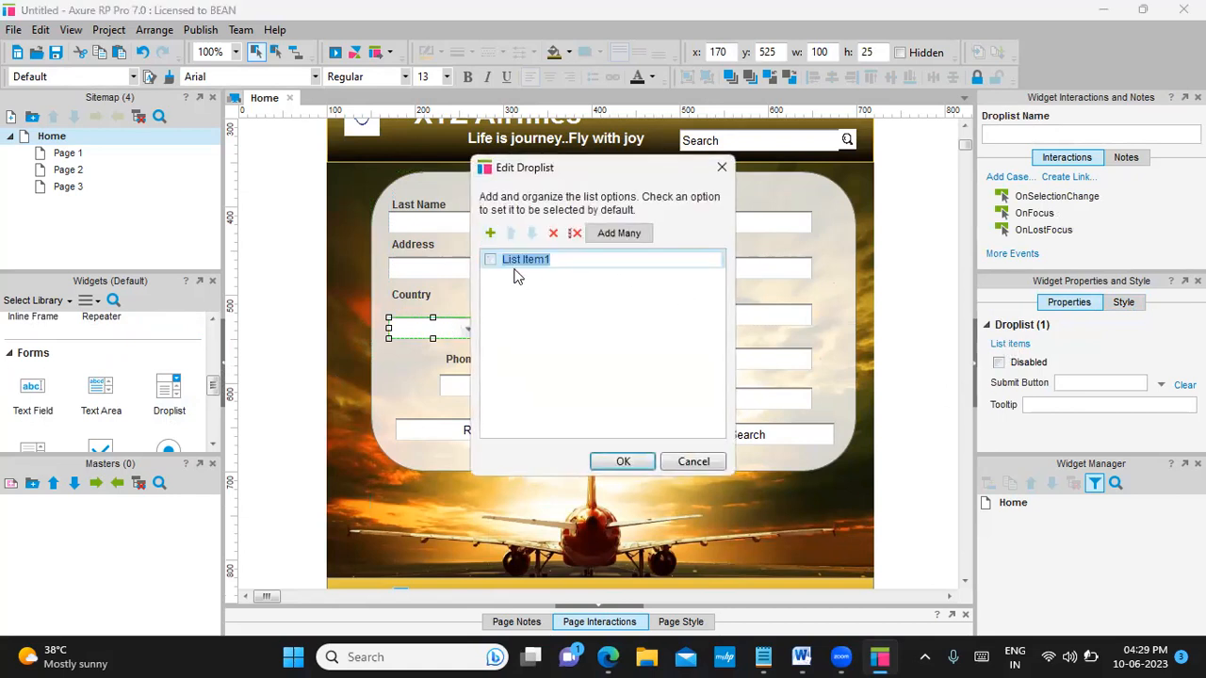
{"action": "type", "text": "United states"}
{"action": "left_click", "coordinate": [490, 233]}
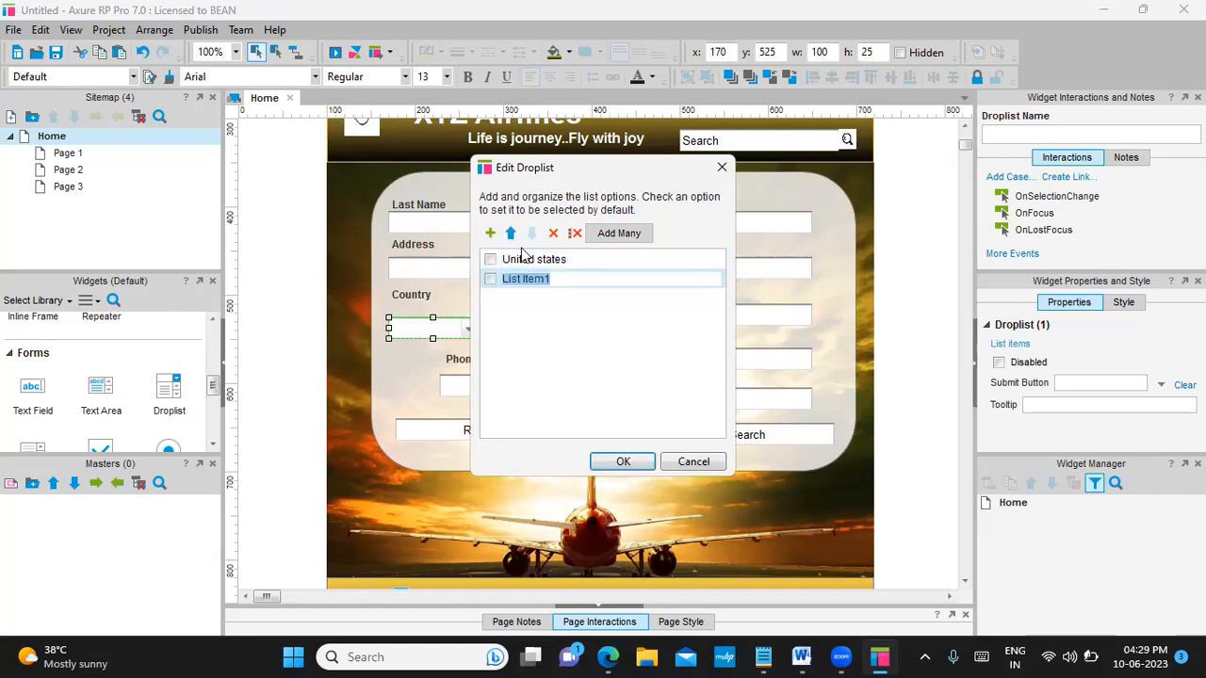
{"action": "type", "text": "India"}
{"action": "left_click", "coordinate": [490, 233]}
{"action": "type", "text": "UK"}
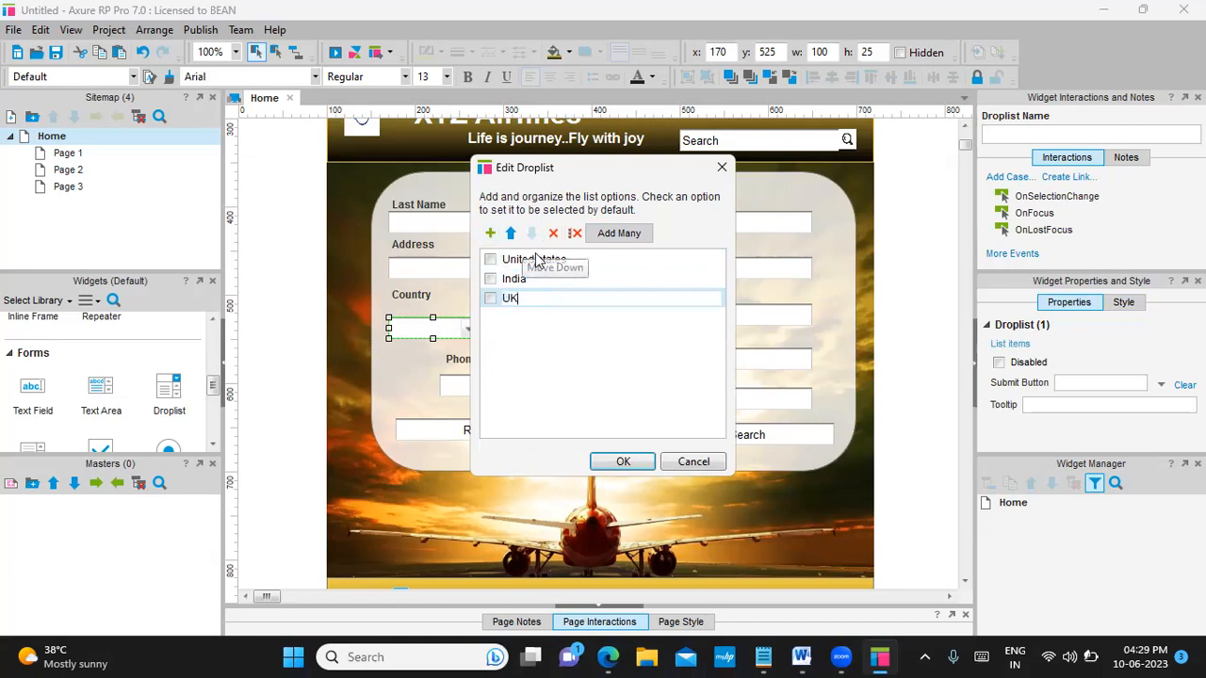
{"action": "left_click", "coordinate": [518, 279]}
{"action": "left_click", "coordinate": [490, 279]}
{"action": "left_click", "coordinate": [620, 461]}
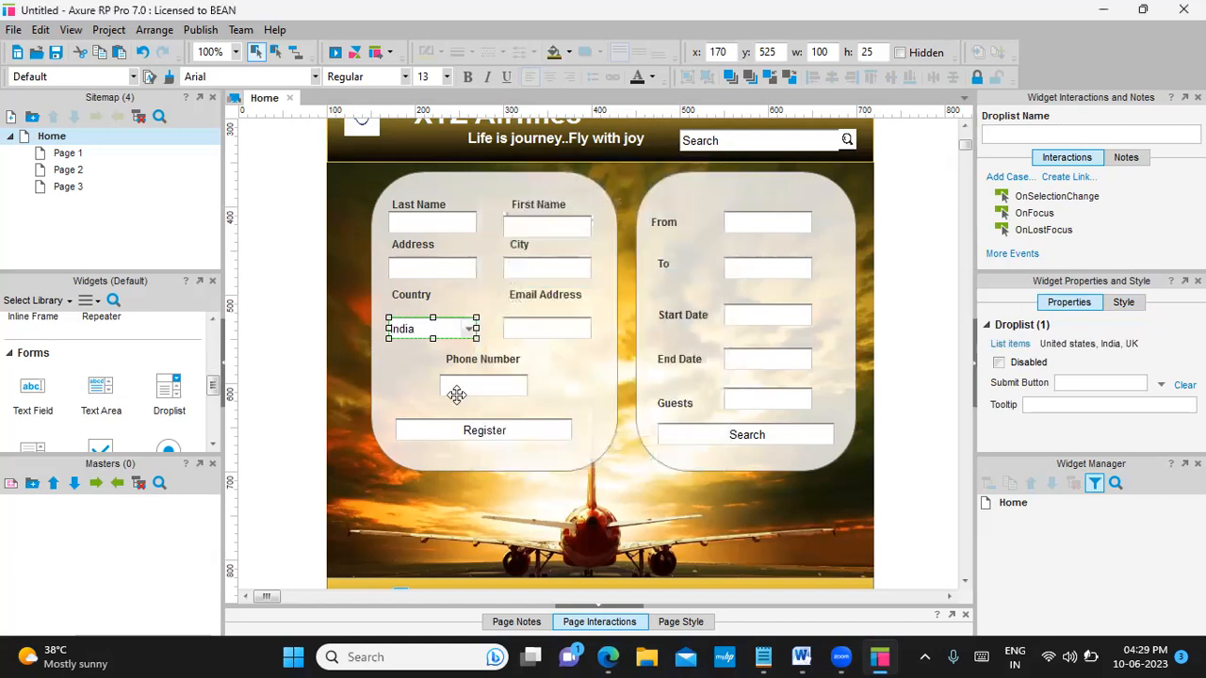
{"action": "left_click", "coordinate": [401, 364]}
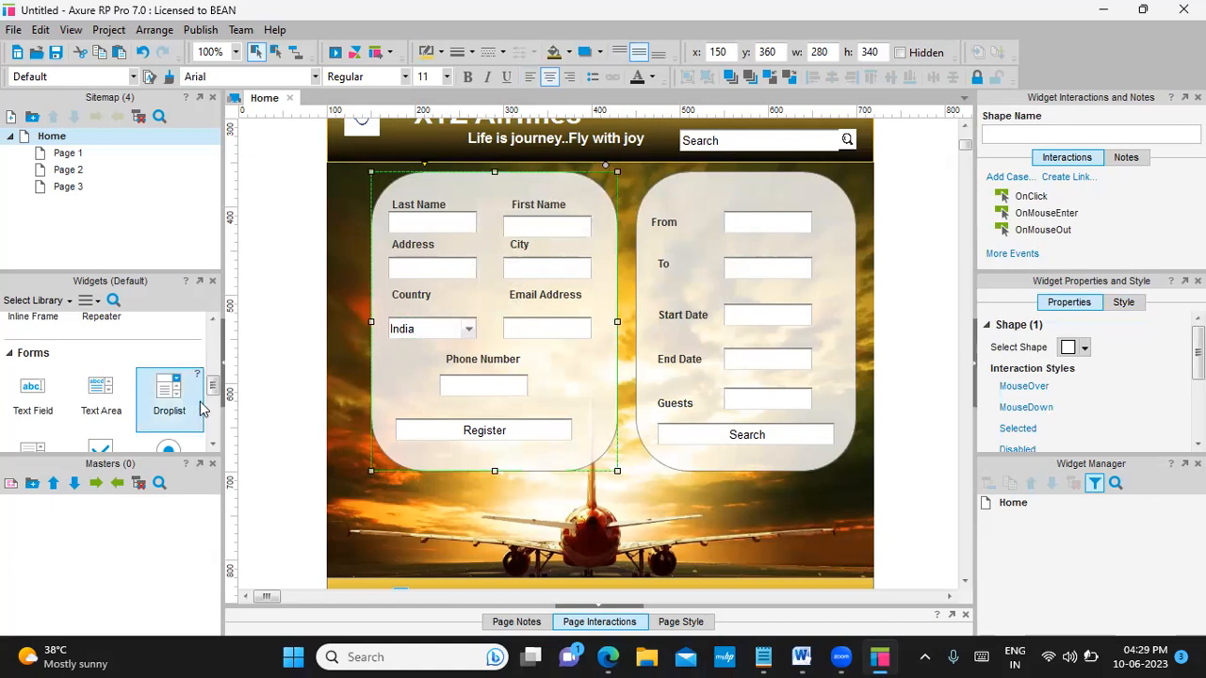
Select the page's header rectangle and add a new master named Header
{"action": "scroll", "coordinate": [328, 523], "scroll_direction": "down", "scroll_amount": 1}
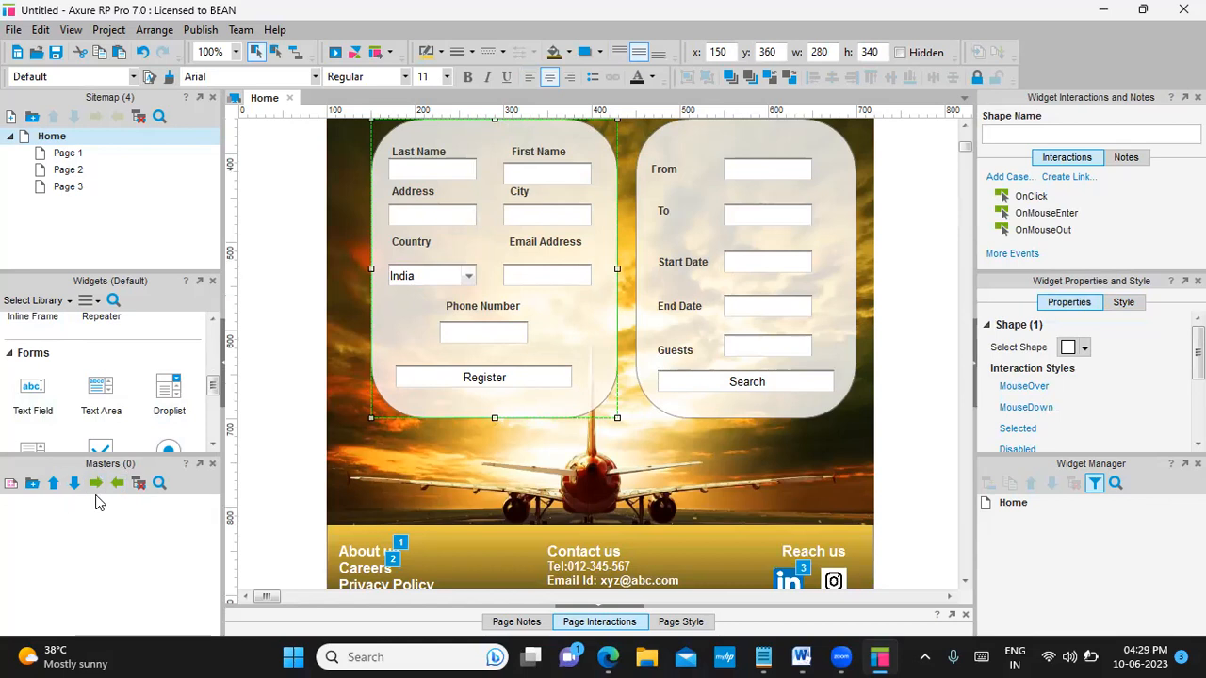
{"action": "scroll", "coordinate": [377, 437], "scroll_direction": "up", "scroll_amount": 5}
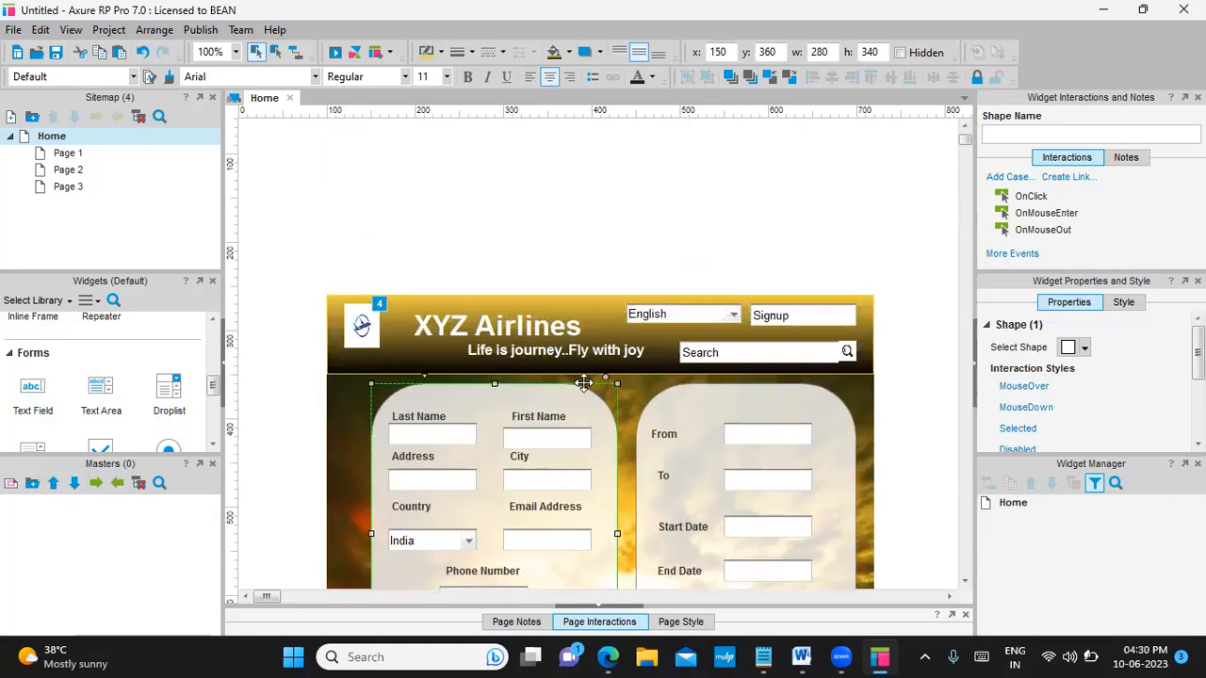
{"action": "scroll", "coordinate": [466, 333], "scroll_direction": "down", "scroll_amount": 1}
{"action": "left_click", "coordinate": [428, 281]}
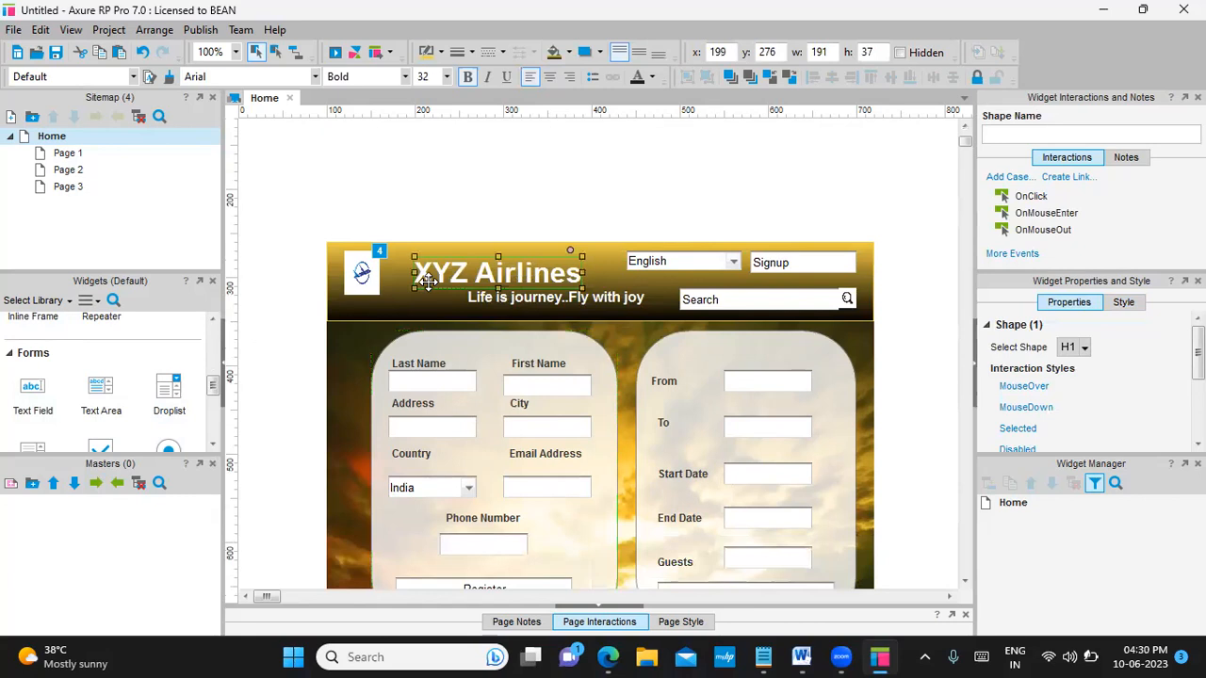
{"action": "left_click", "coordinate": [410, 307]}
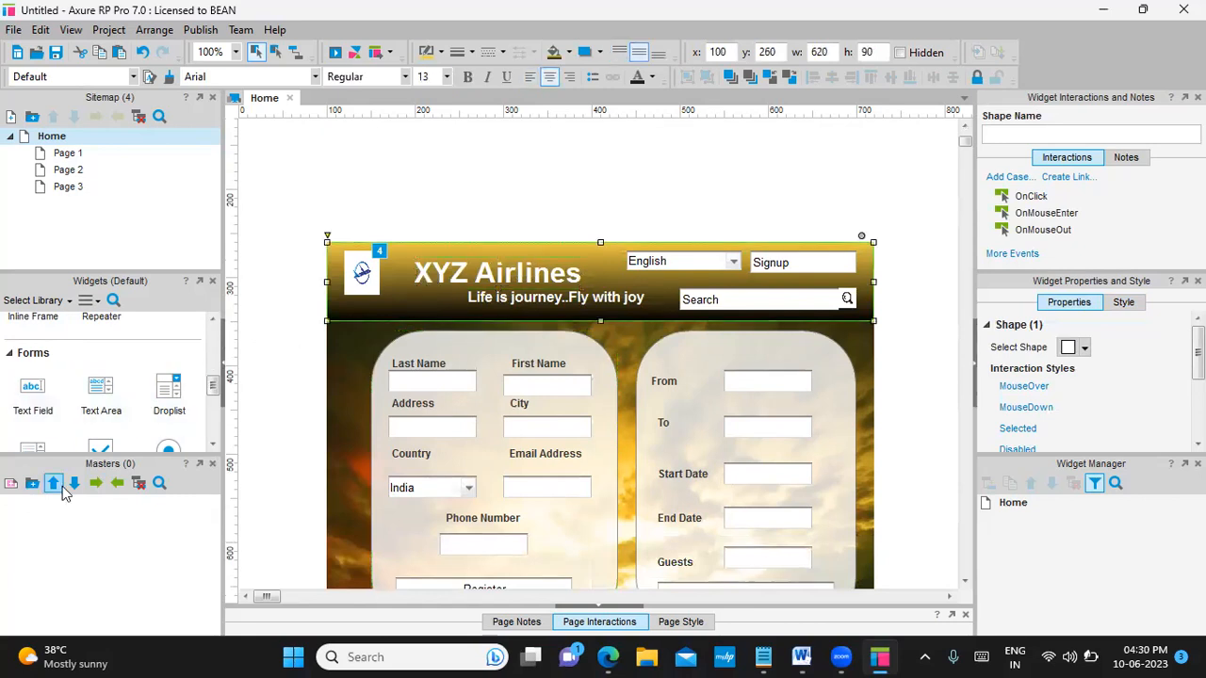
{"action": "left_click", "coordinate": [11, 486]}
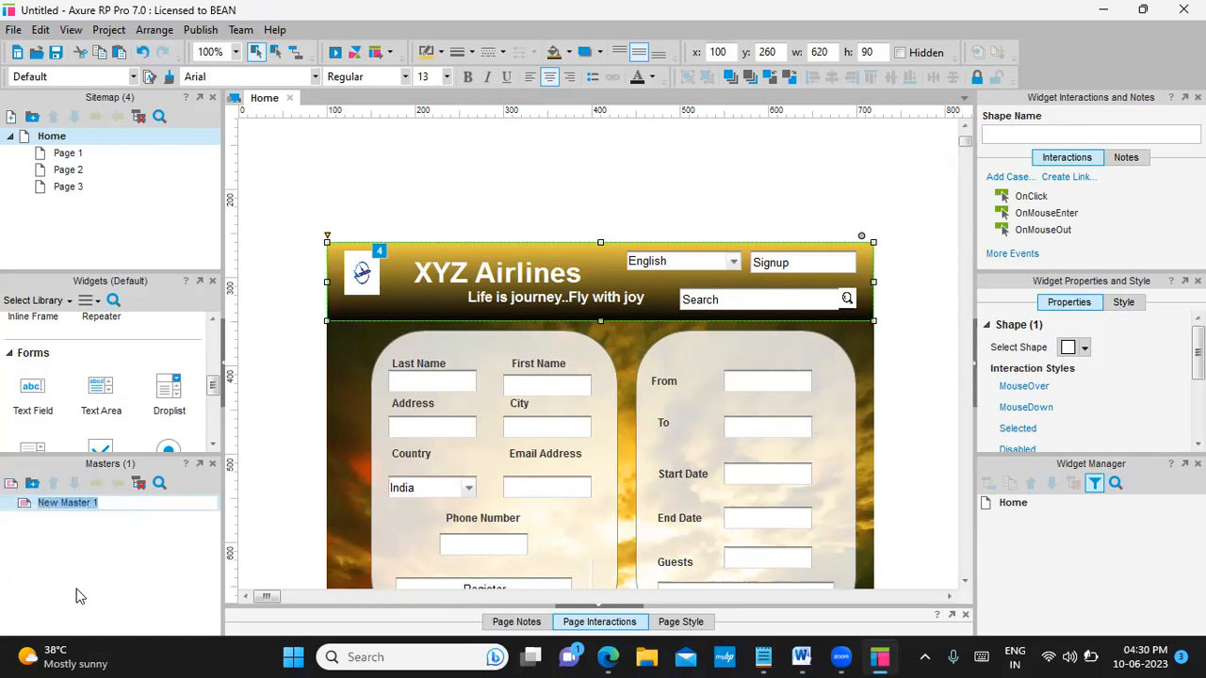
{"action": "type", "text": "HEa"}
{"action": "key", "text": "BackSpace"}
{"action": "key", "text": "BackSpace"}
{"action": "key", "text": "BackSpace"}
{"action": "key", "text": "BackSpace"}
{"action": "key", "text": "BackSpace"}
{"action": "type", "text": "eader"}
{"action": "key", "text": "Return"}
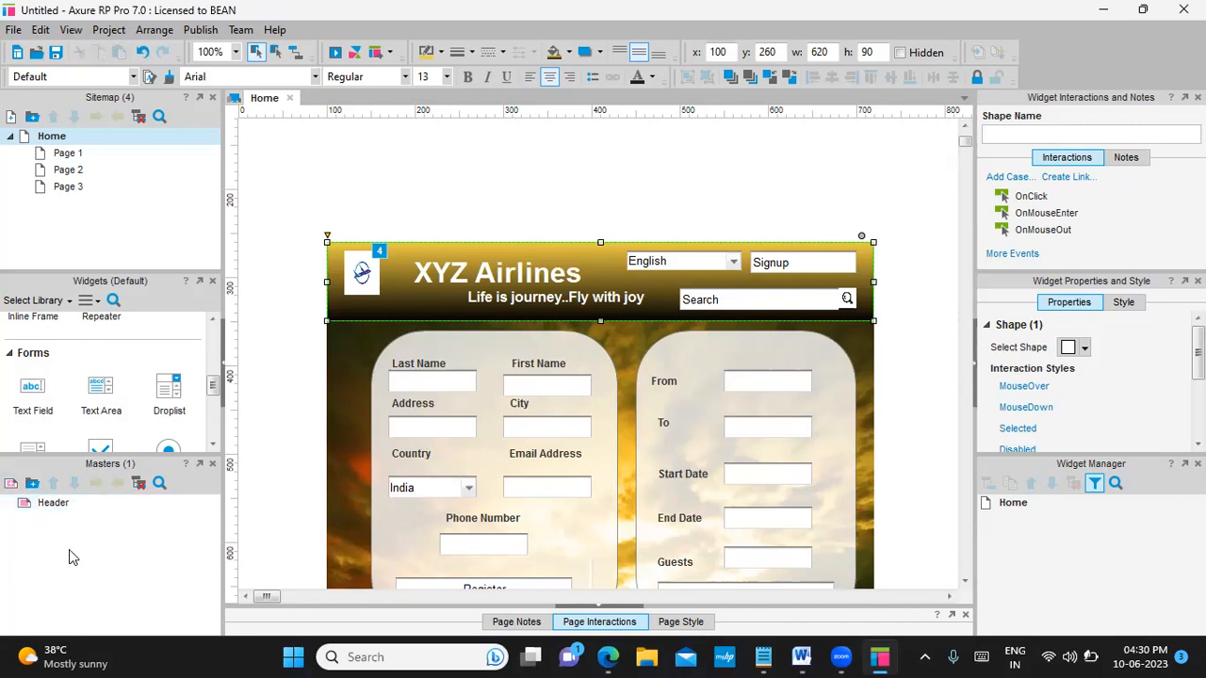
Select the page's footer rectangle and add a second master named Footer
{"action": "scroll", "coordinate": [311, 490], "scroll_direction": "down", "scroll_amount": 10}
{"action": "left_click", "coordinate": [498, 350]}
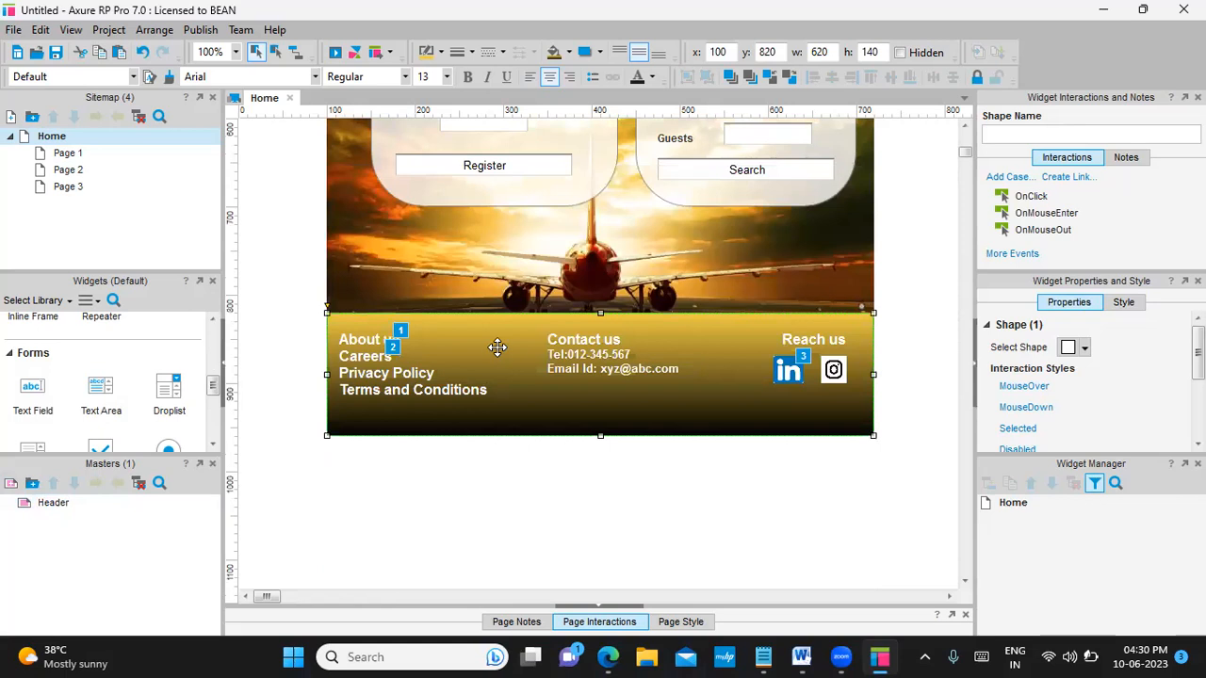
{"action": "left_click", "coordinate": [10, 485]}
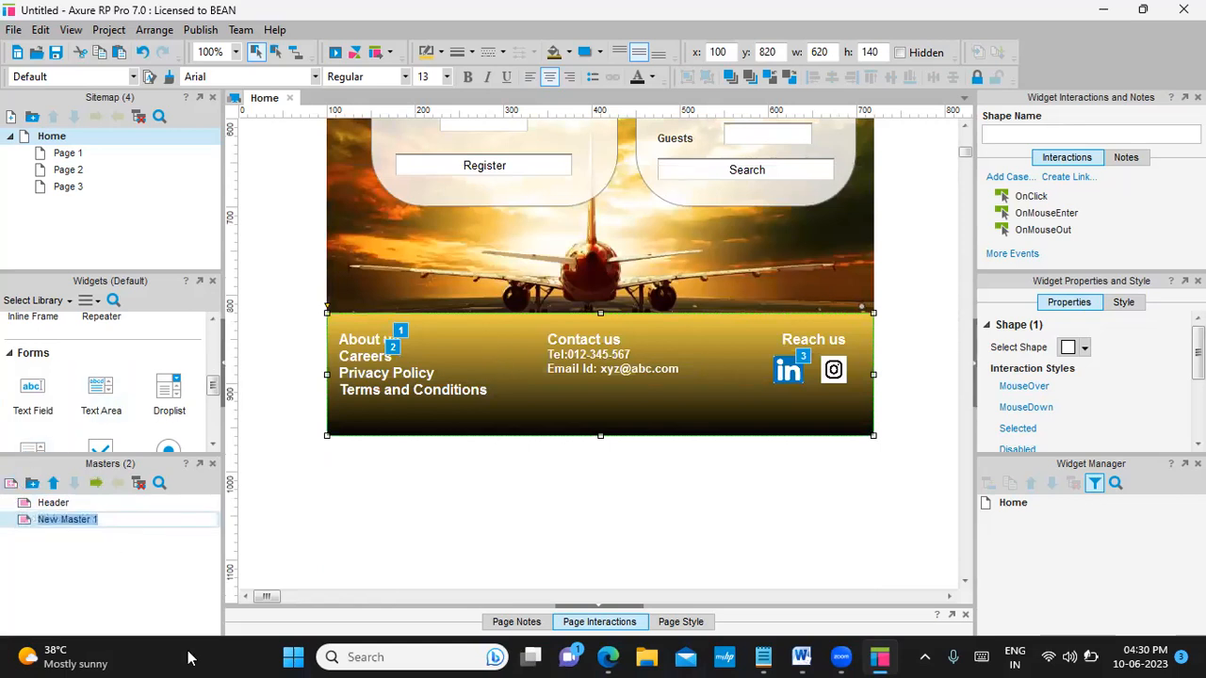
{"action": "type", "text": "Footer"}
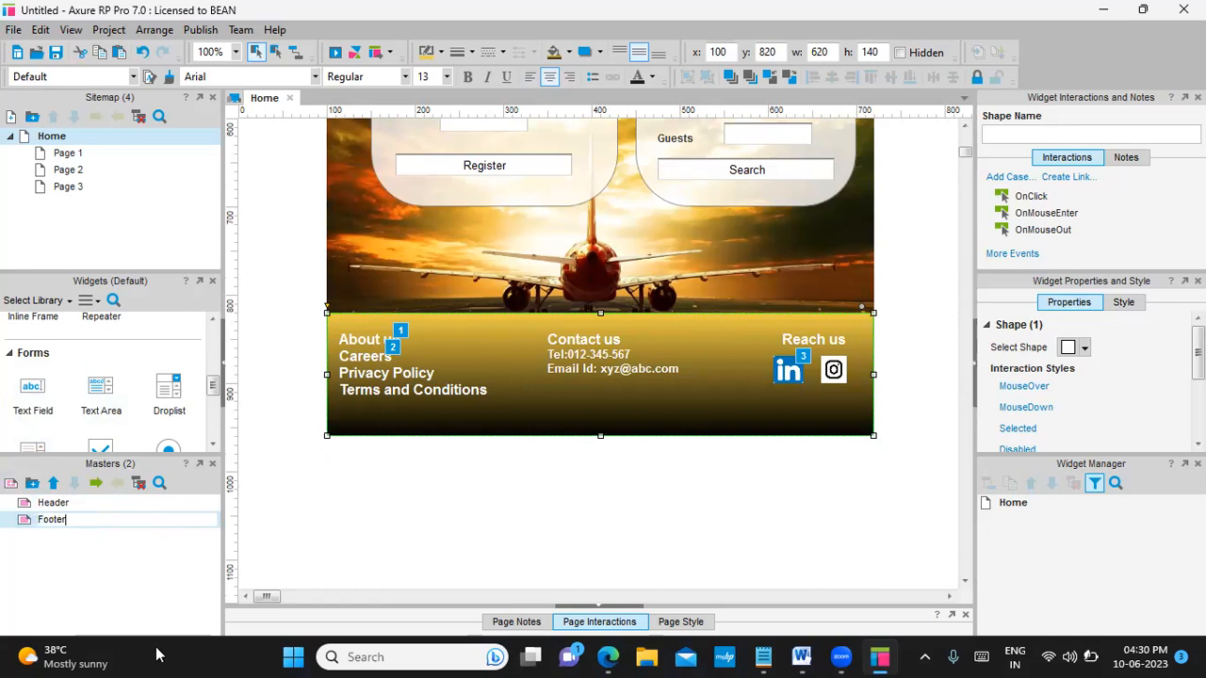
{"action": "left_click", "coordinate": [132, 595]}
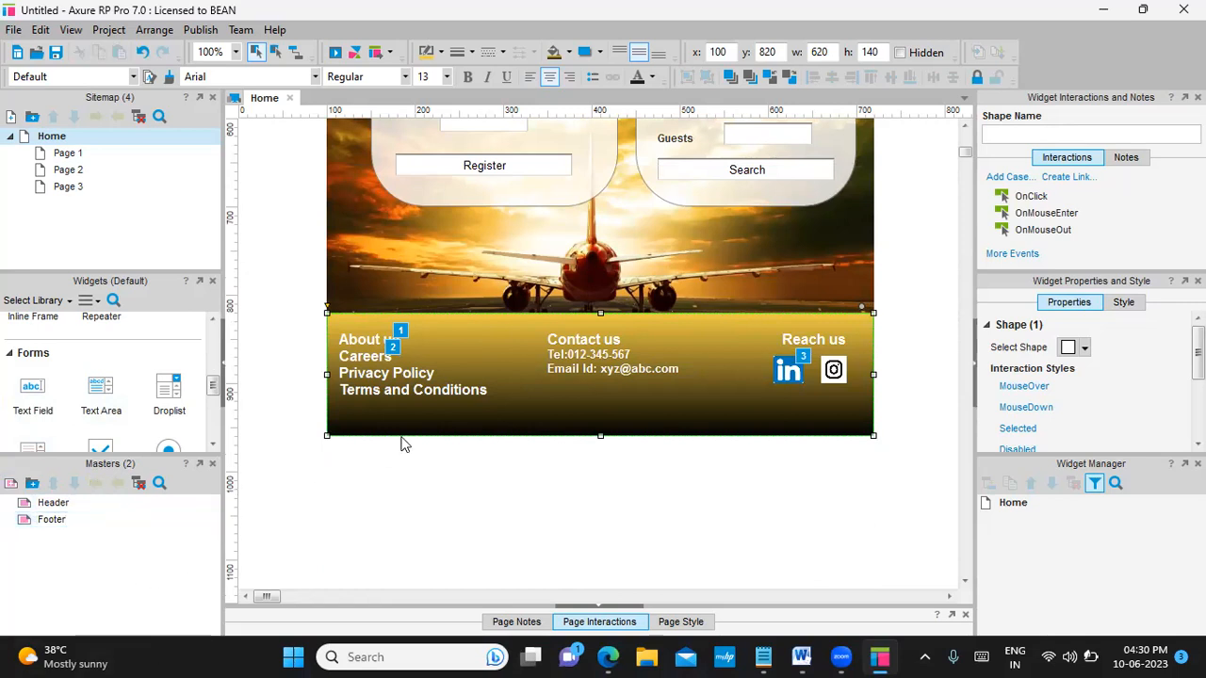
Preview the prototype in the browser, test the header logo's mouse-enter link, and return to the Home page
{"action": "scroll", "coordinate": [403, 439], "scroll_direction": "up", "scroll_amount": 10}
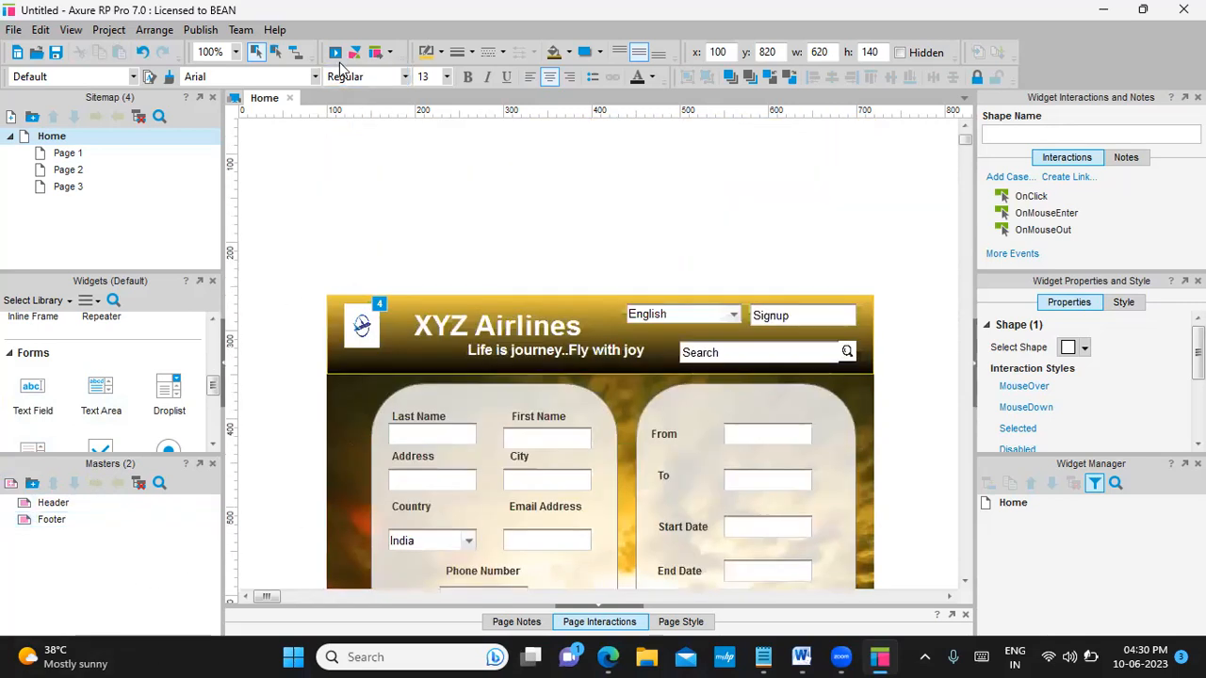
{"action": "left_click", "coordinate": [334, 52]}
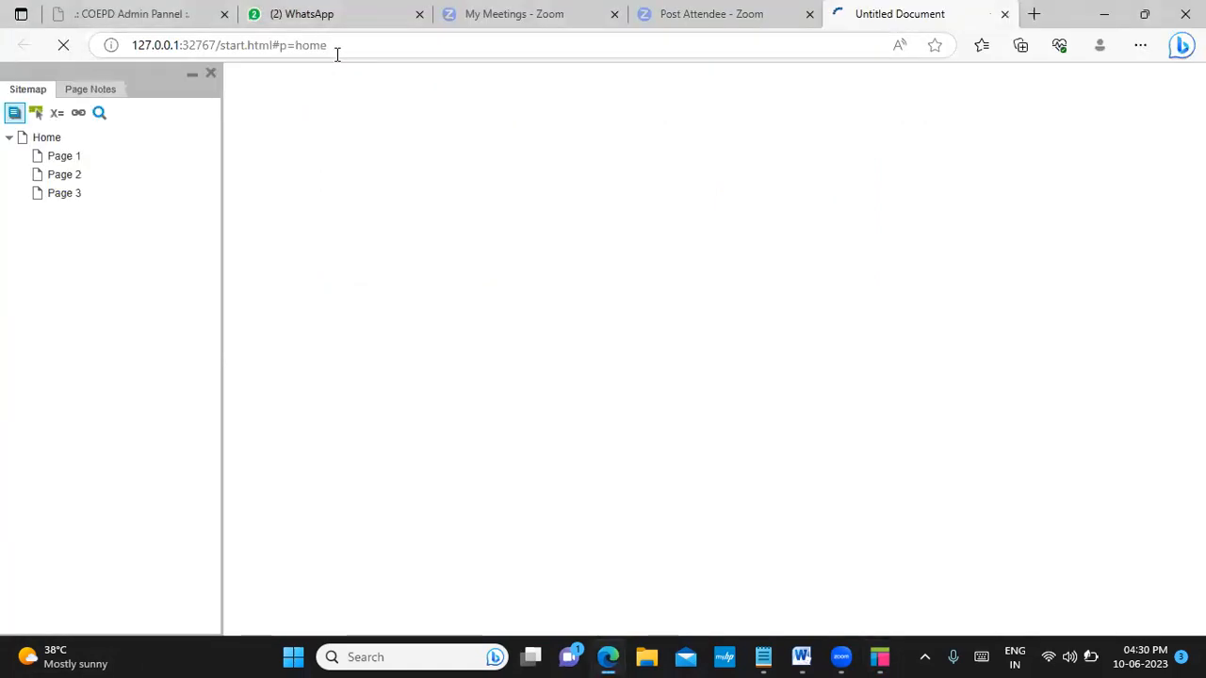
{"action": "scroll", "coordinate": [579, 347], "scroll_direction": "down", "scroll_amount": 2}
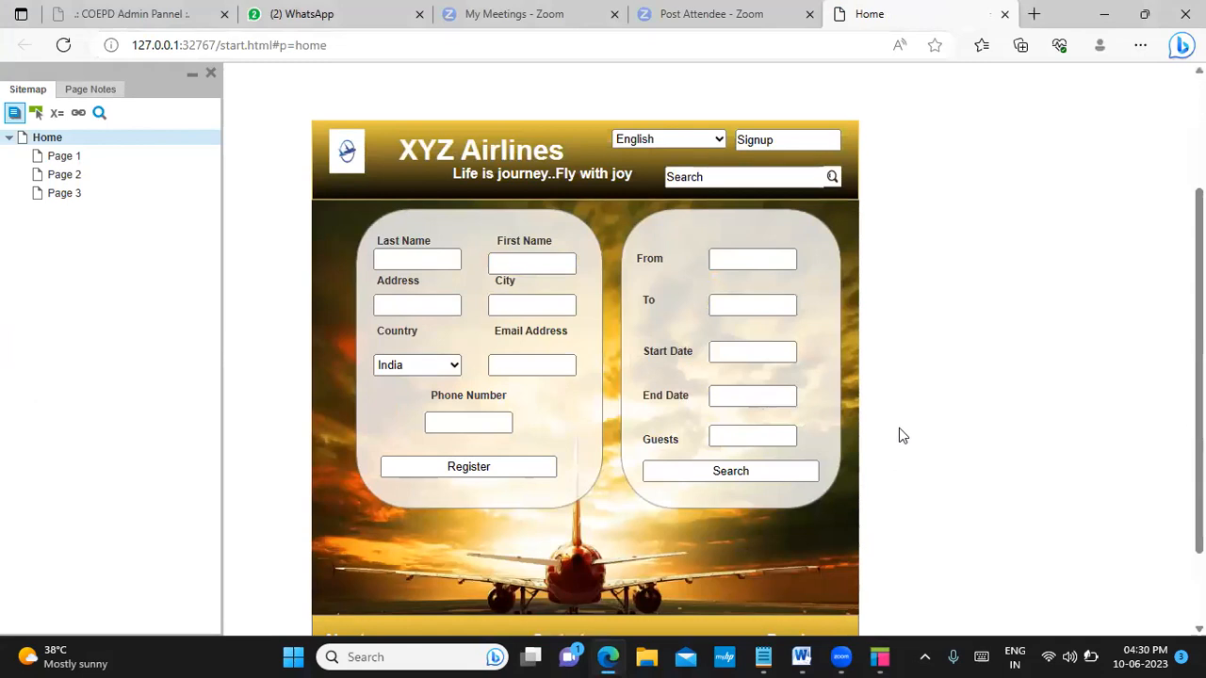
{"action": "left_click", "coordinate": [345, 150]}
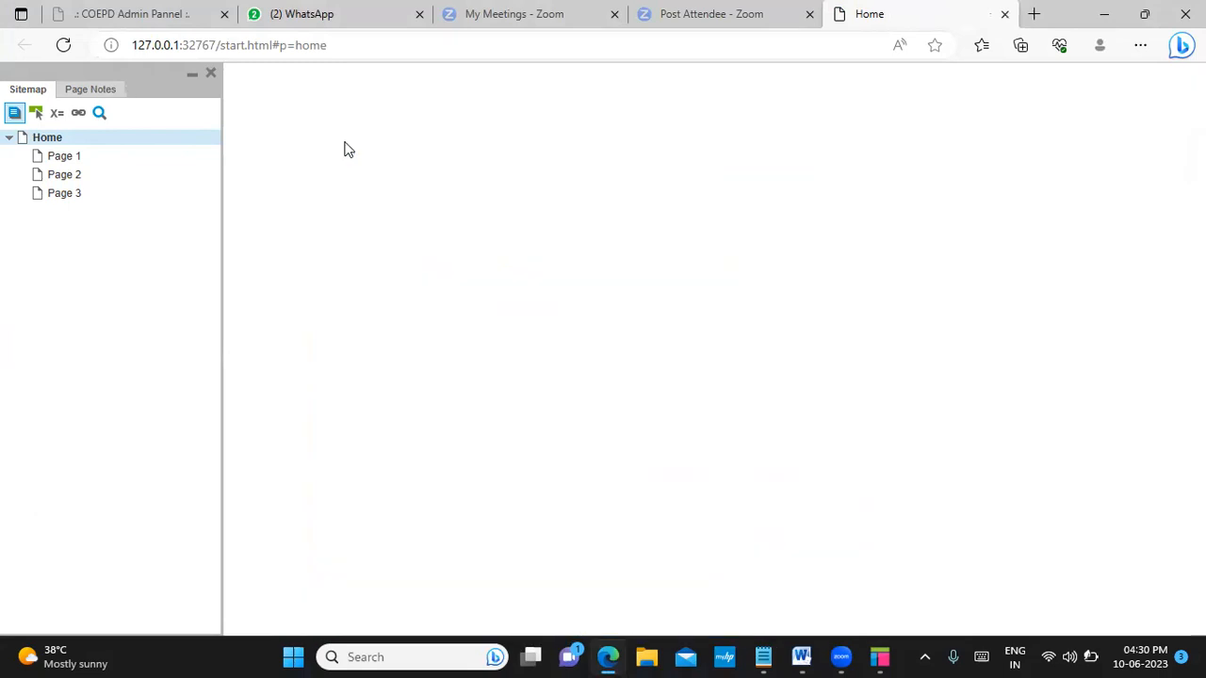
{"action": "left_click", "coordinate": [46, 139]}
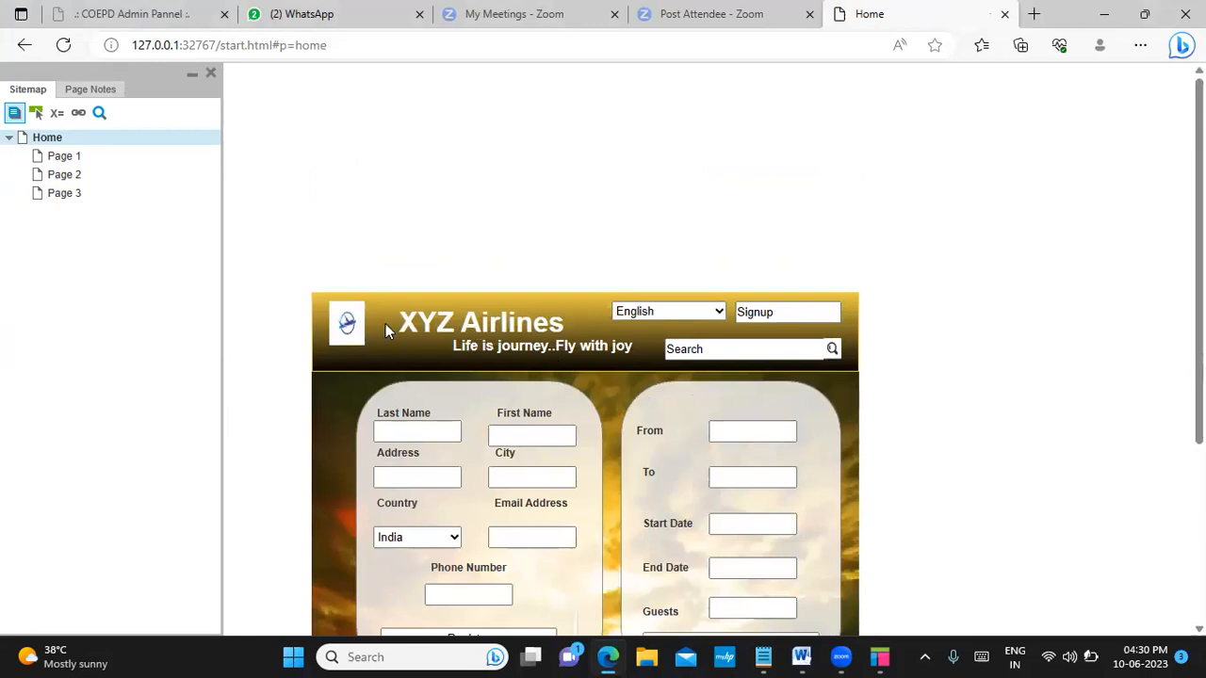
Test the header logo's link in the preview, return to the Home page, and check the language droplist's options
{"action": "left_click", "coordinate": [355, 326]}
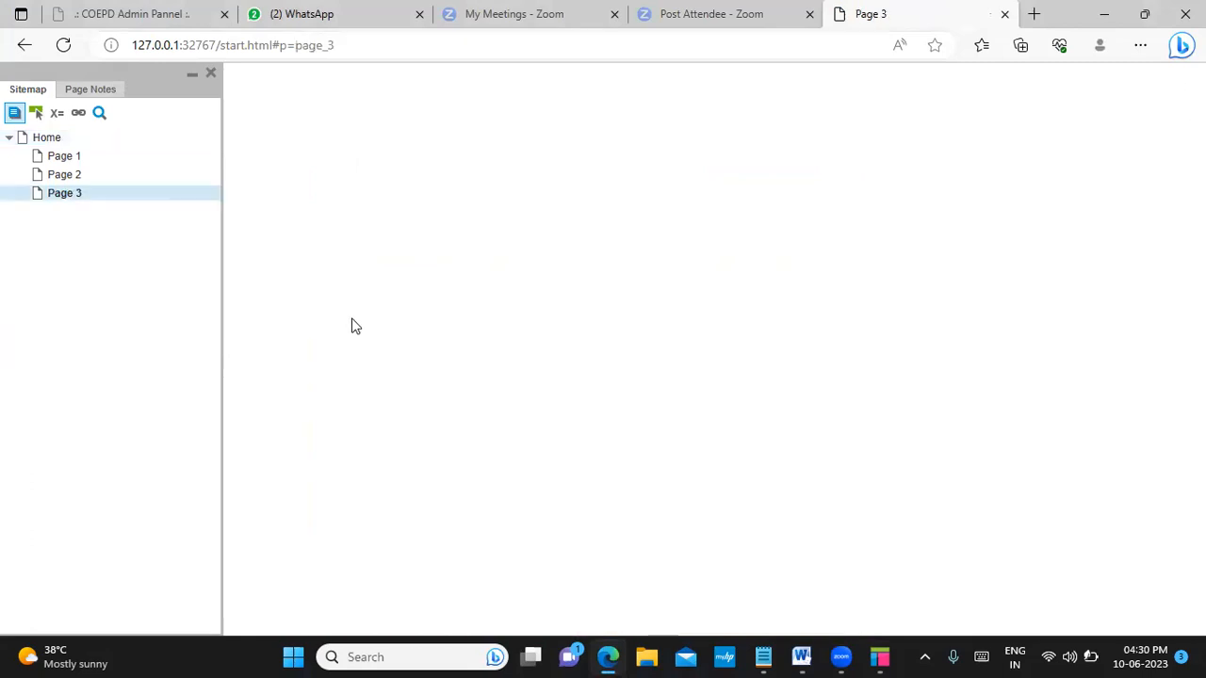
{"action": "left_click", "coordinate": [53, 141]}
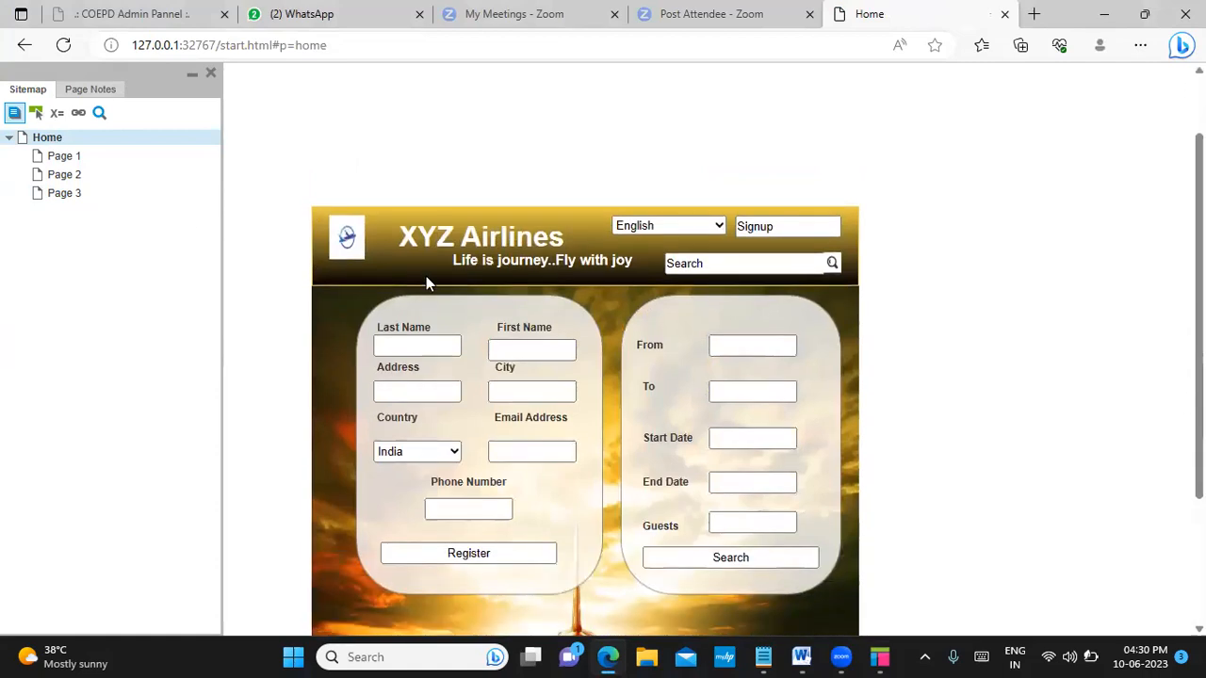
{"action": "left_click", "coordinate": [719, 226]}
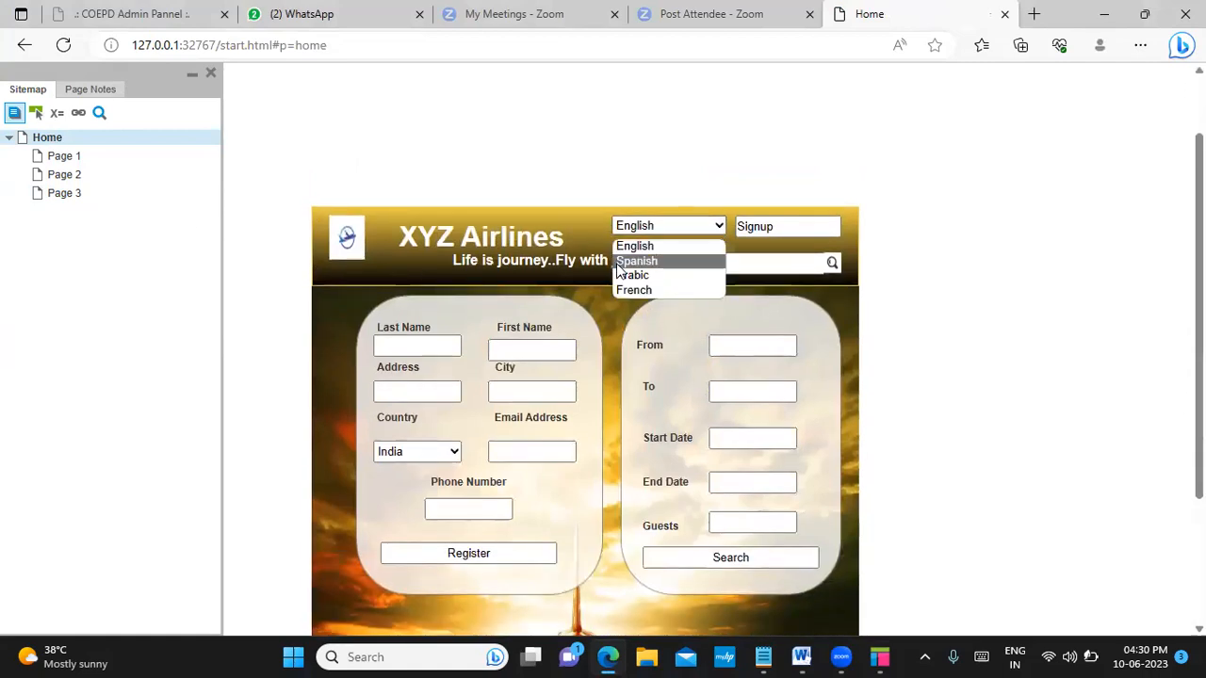
Test text entry in the header's search field and check the options in the Country droplist
{"action": "left_click", "coordinate": [776, 263]}
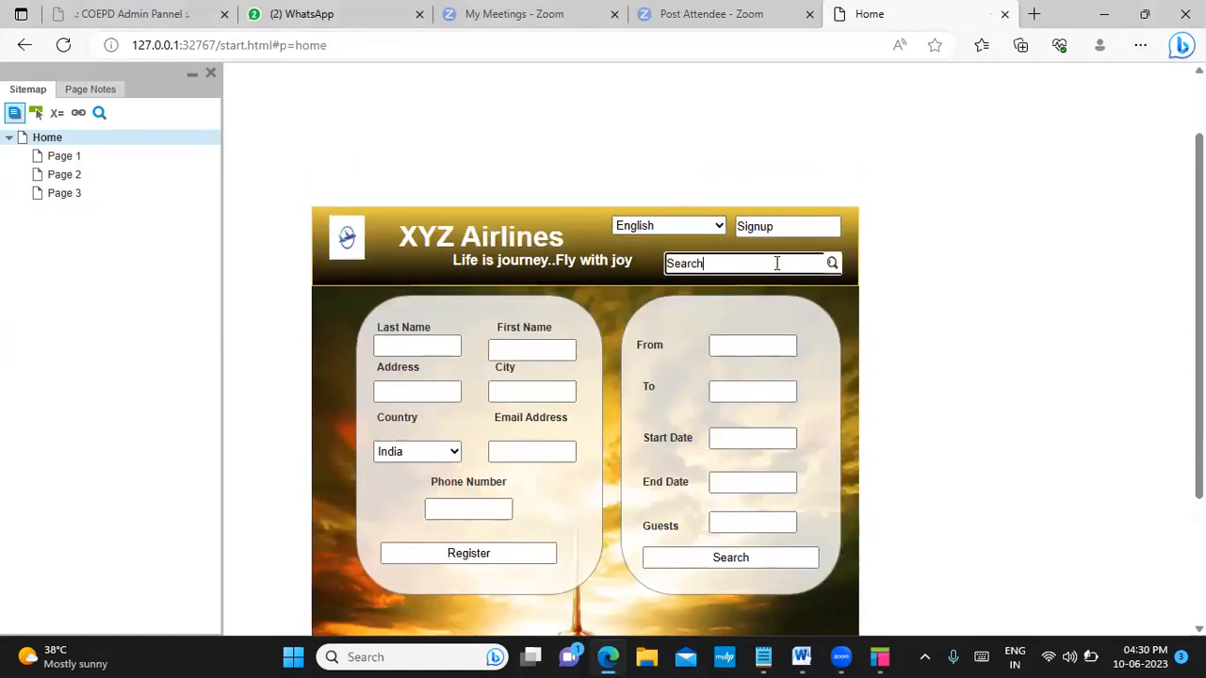
{"action": "type", "text": "rty"}
{"action": "key", "text": "BackSpace"}
{"action": "key", "text": "BackSpace"}
{"action": "scroll", "coordinate": [679, 293], "scroll_direction": "down", "scroll_amount": 3}
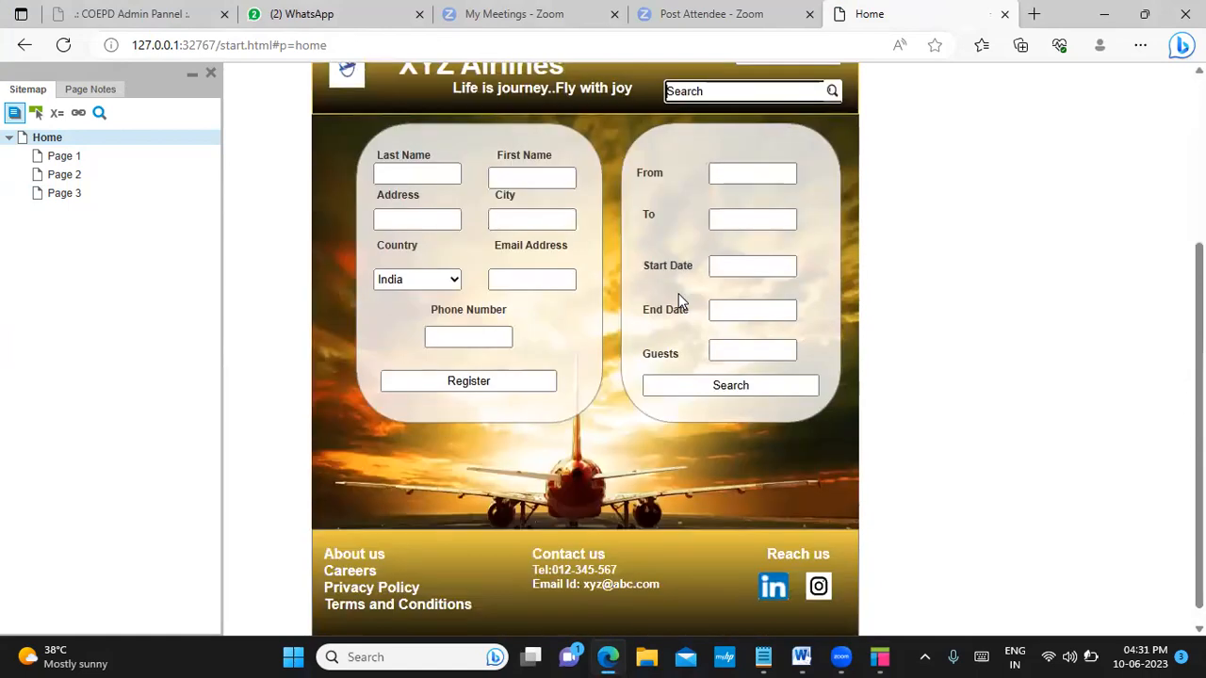
{"action": "left_click", "coordinate": [453, 280]}
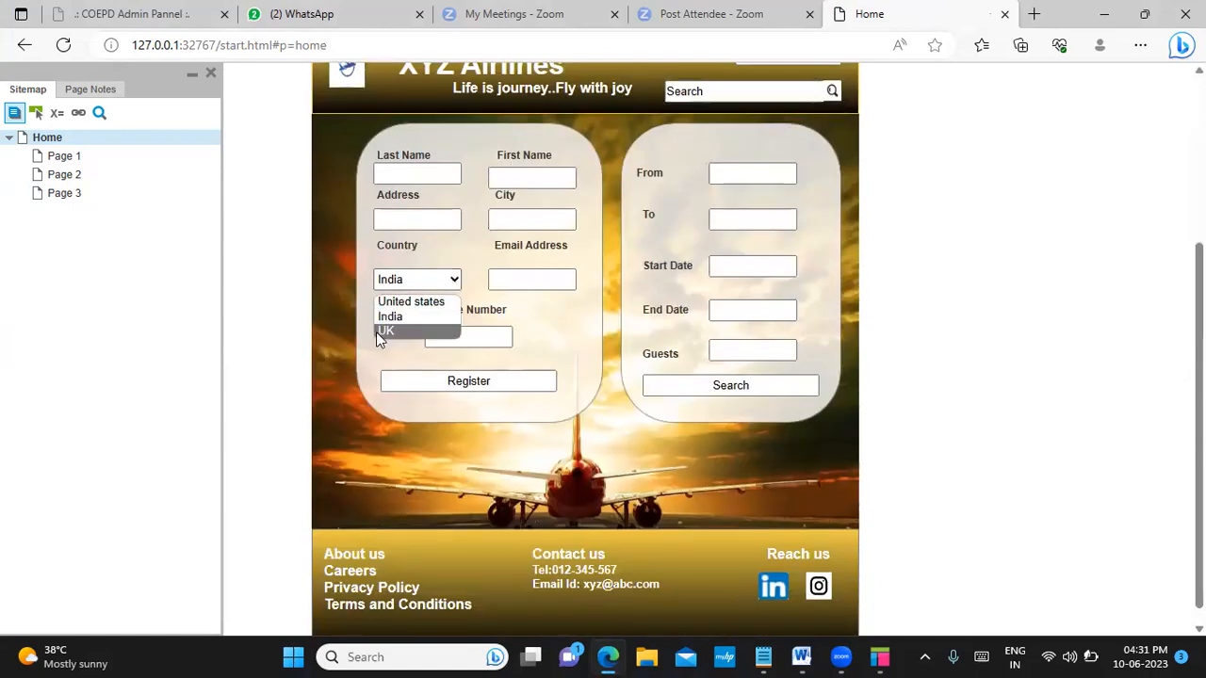
{"action": "left_click", "coordinate": [545, 343]}
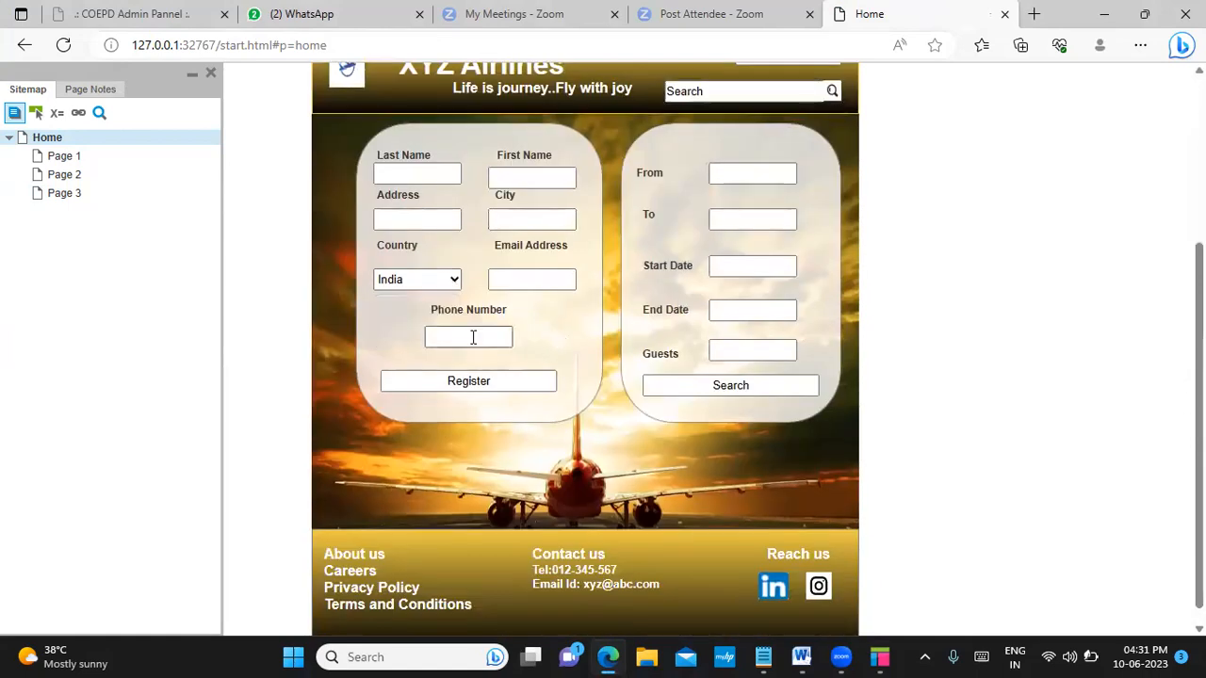
Test the footer's About us and Careers links, returning to the Home page after each
{"action": "scroll", "coordinate": [473, 338], "scroll_direction": "down", "scroll_amount": 1}
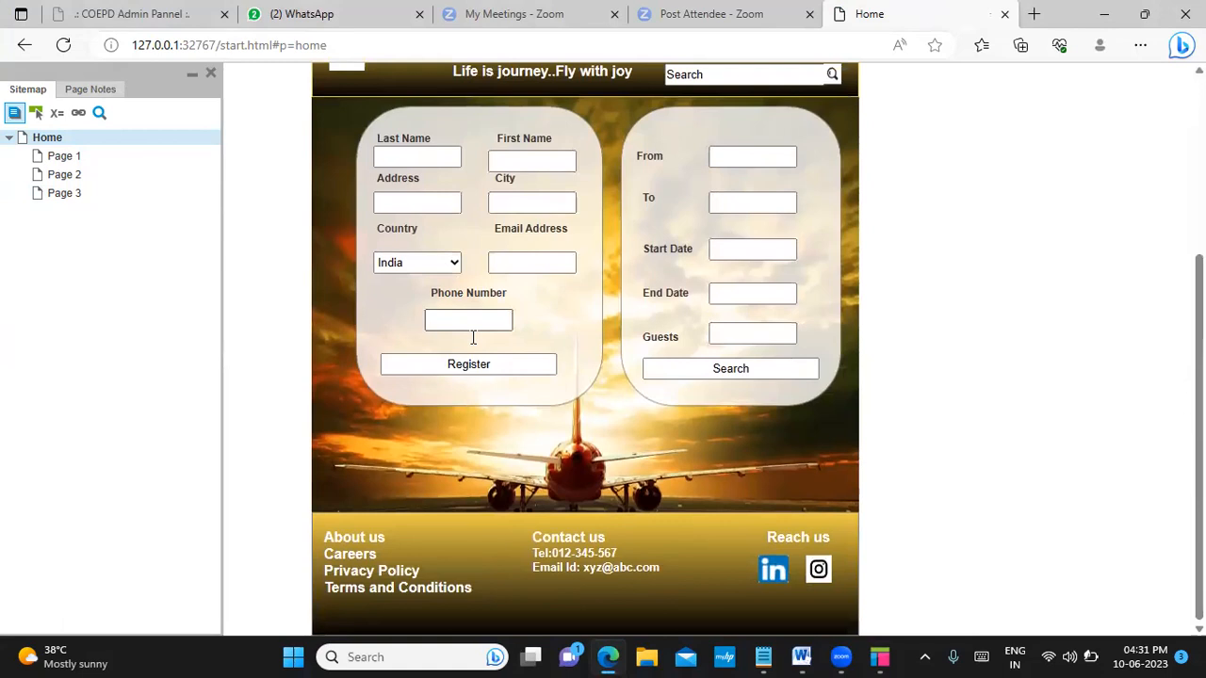
{"action": "left_click", "coordinate": [362, 544]}
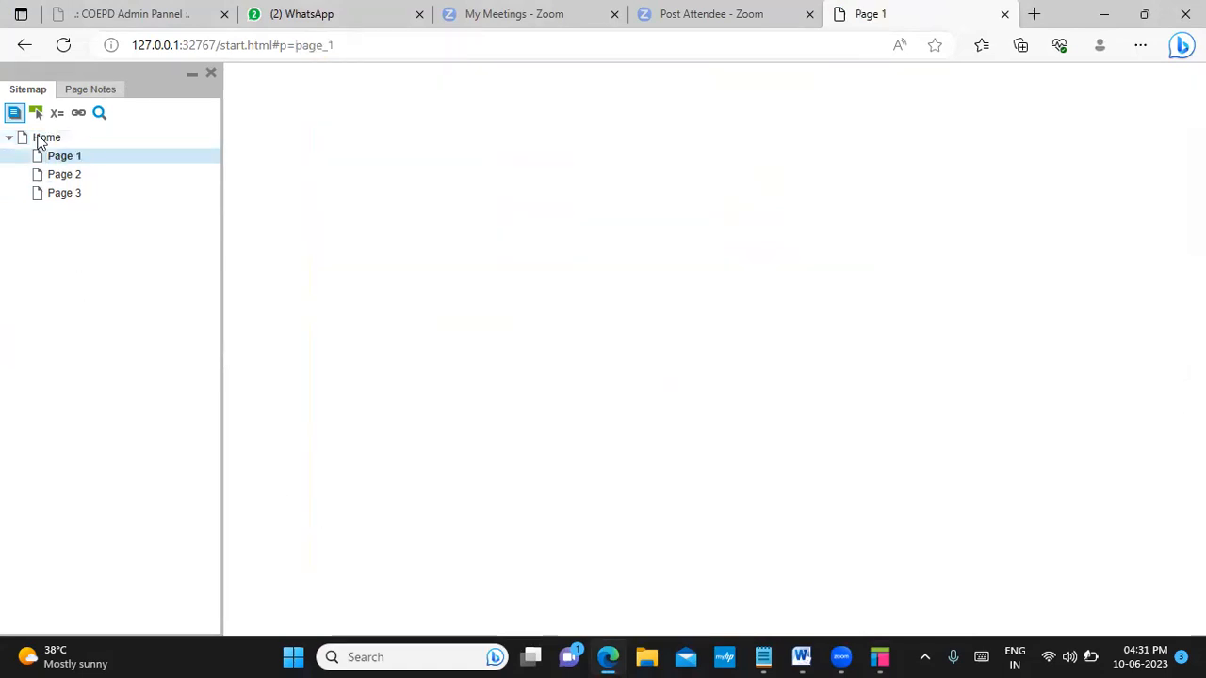
{"action": "left_click", "coordinate": [42, 138]}
{"action": "scroll", "coordinate": [433, 518], "scroll_direction": "down", "scroll_amount": 3}
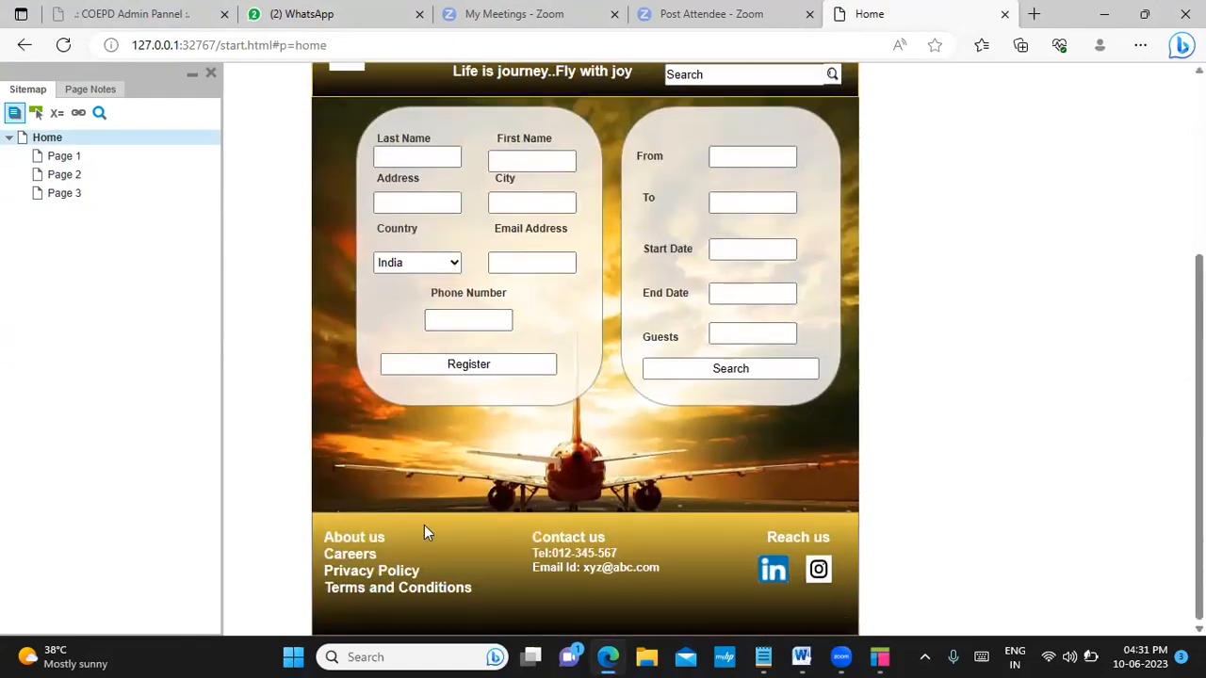
{"action": "left_click", "coordinate": [349, 556]}
{"action": "left_click", "coordinate": [43, 138]}
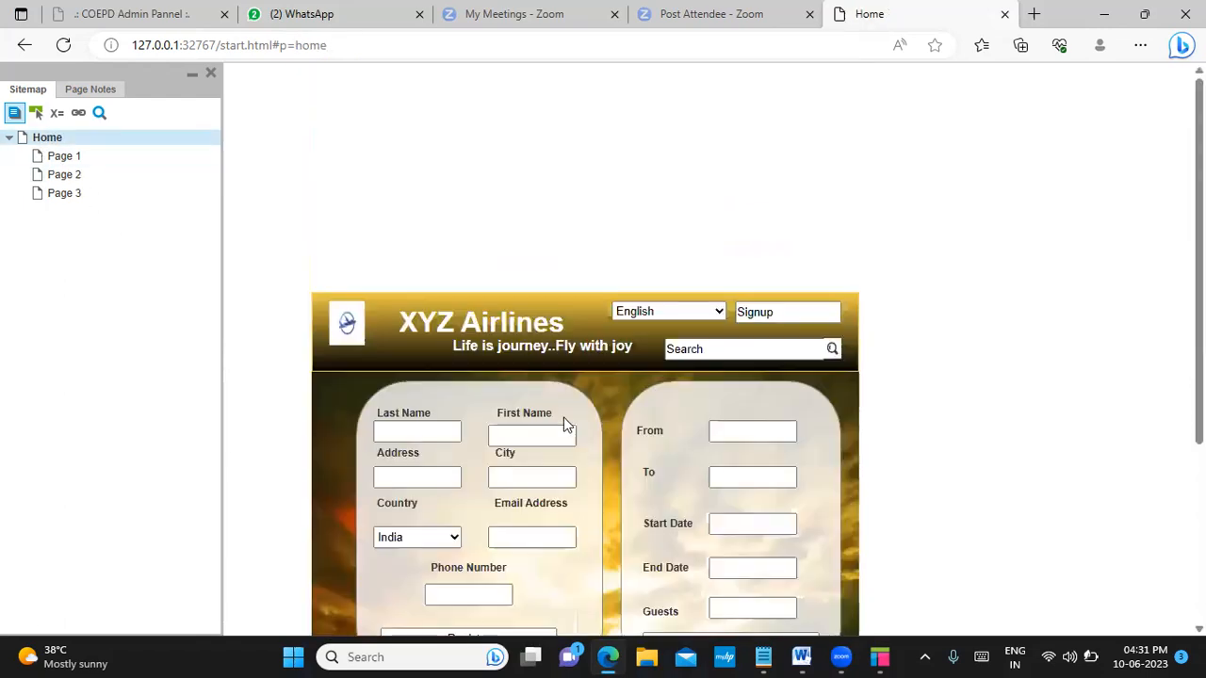
Test the footer's LinkedIn icon link and return to the Home page's footer
{"action": "scroll", "coordinate": [570, 428], "scroll_direction": "down", "scroll_amount": 3}
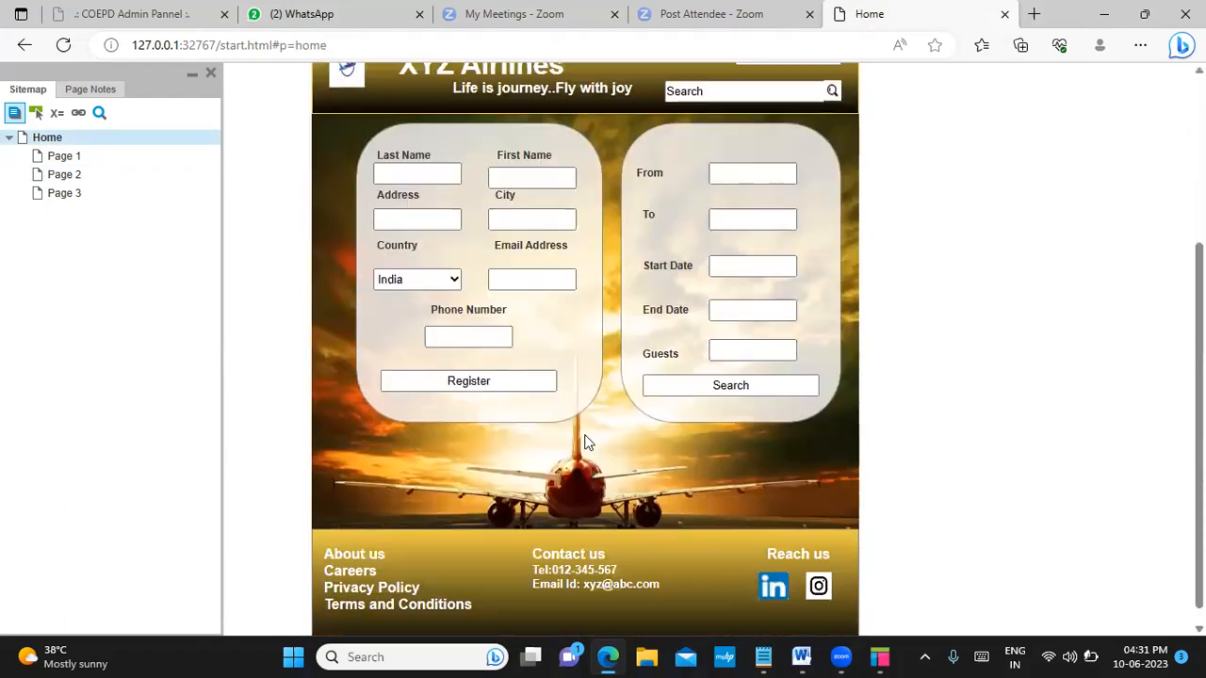
{"action": "left_click", "coordinate": [773, 590]}
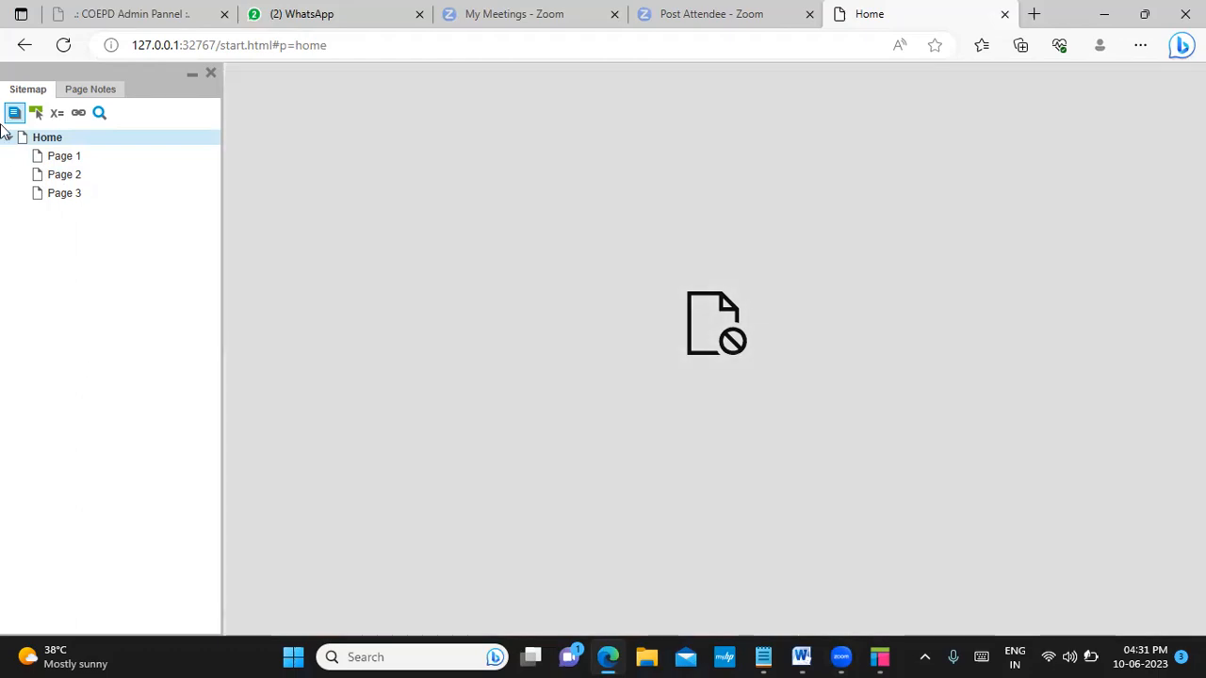
{"action": "scroll", "coordinate": [786, 428], "scroll_direction": "down", "scroll_amount": 3}
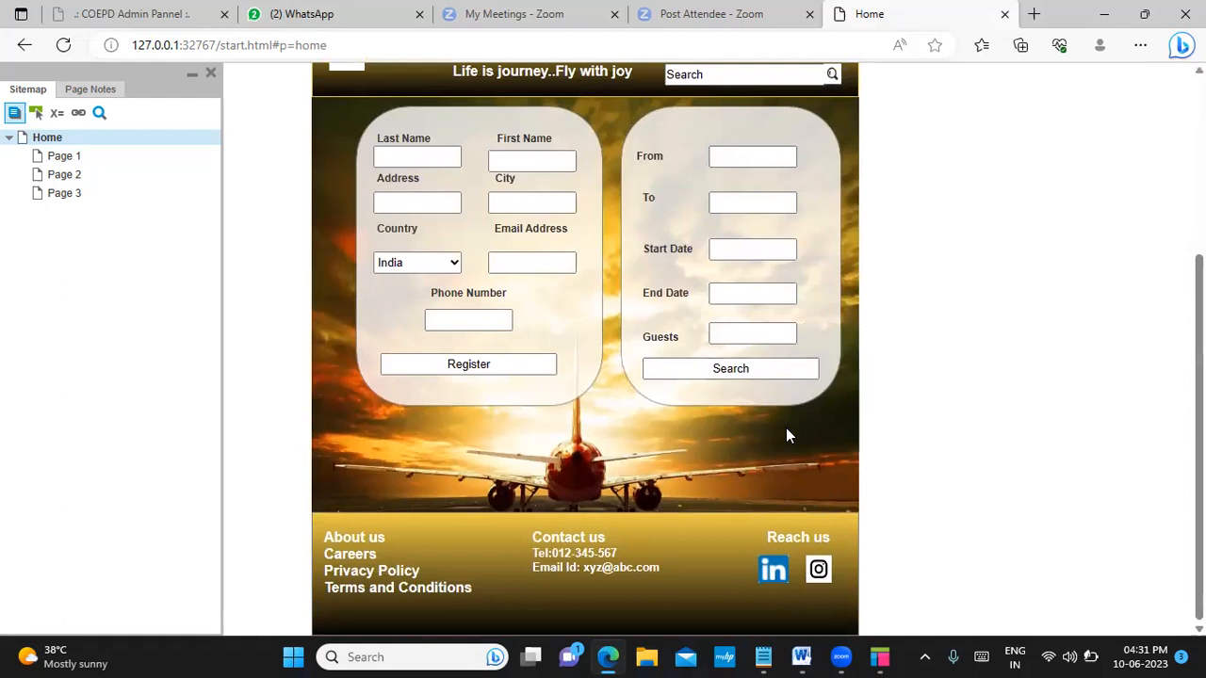
Switch to Axure RP and save the project to the Desktop as an Axure RP file named XYZ airlines sample
{"action": "left_click", "coordinate": [879, 657]}
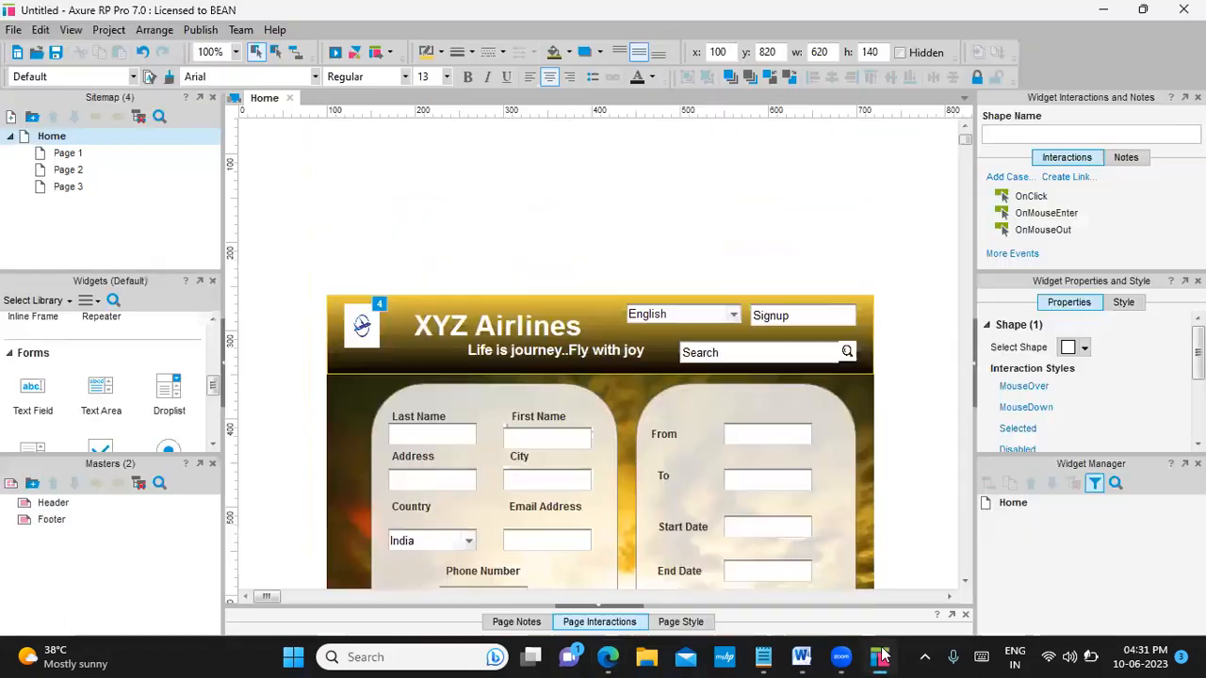
{"action": "scroll", "coordinate": [796, 345], "scroll_direction": "down", "scroll_amount": 3}
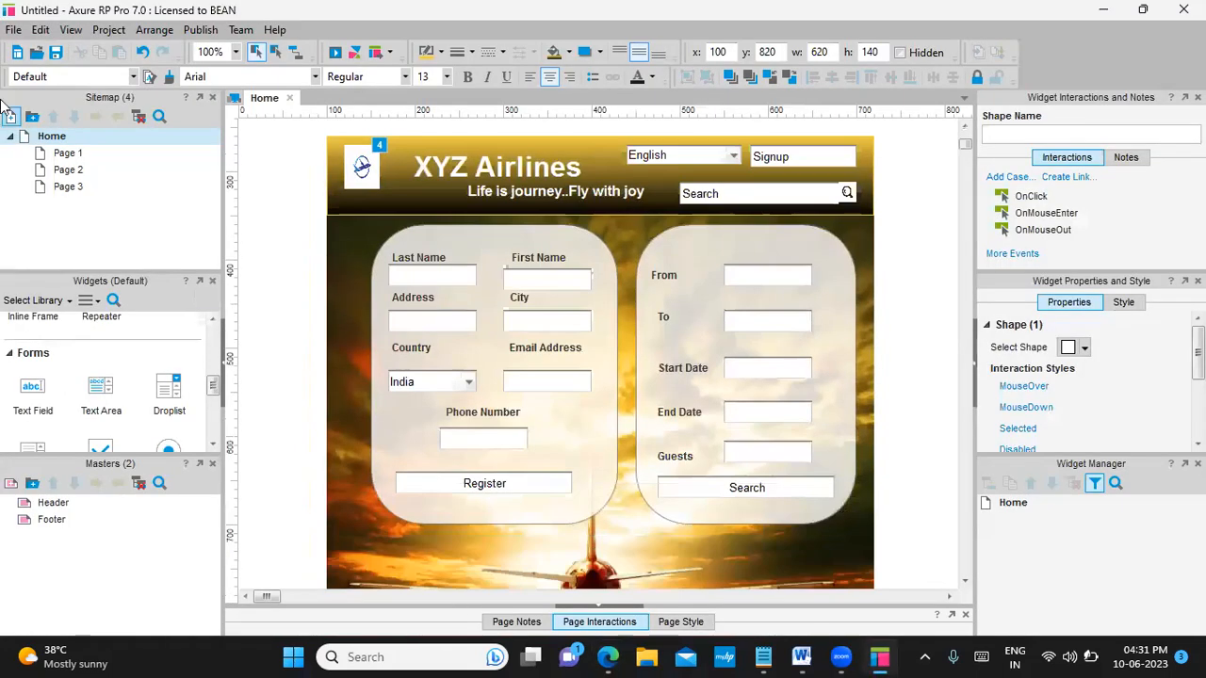
{"action": "left_click", "coordinate": [13, 32]}
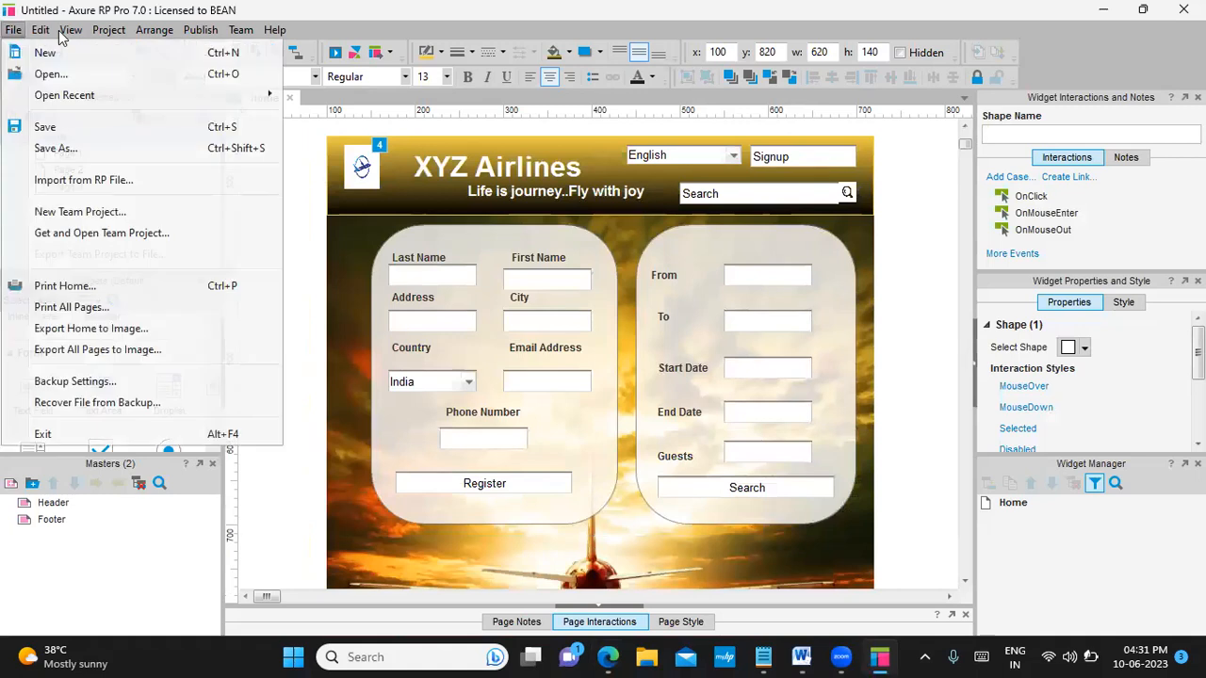
{"action": "mouse_move", "coordinate": [61, 36]}
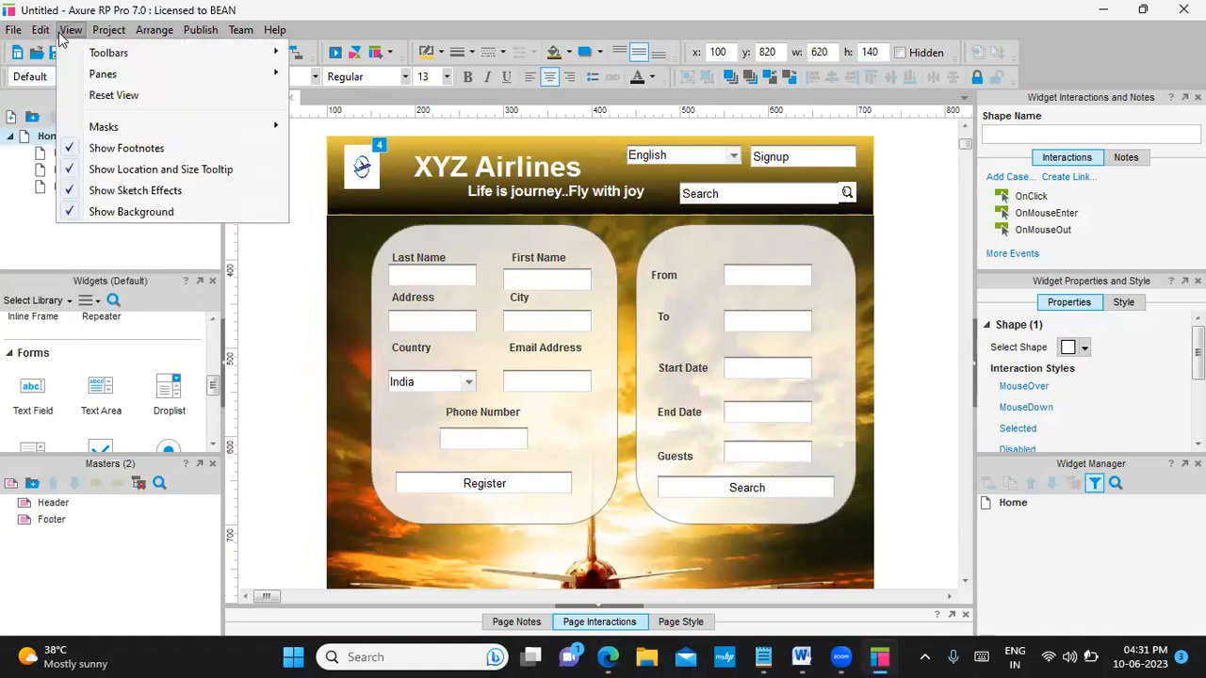
{"action": "mouse_move", "coordinate": [14, 36]}
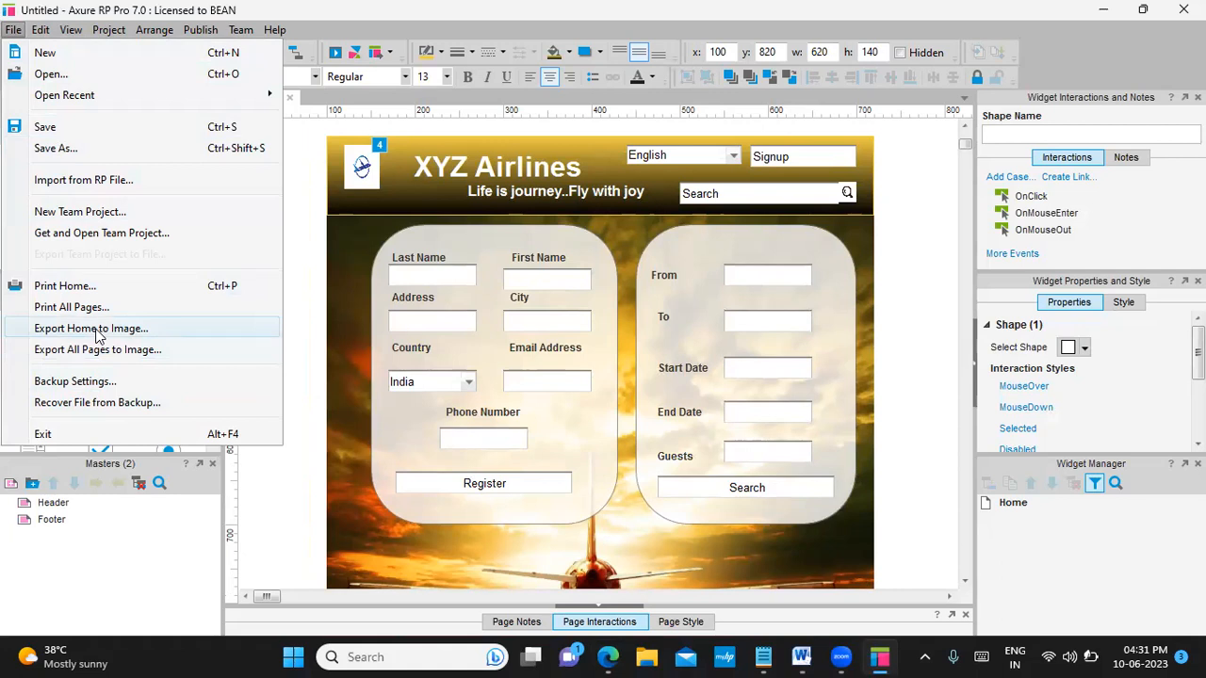
{"action": "left_click", "coordinate": [56, 148]}
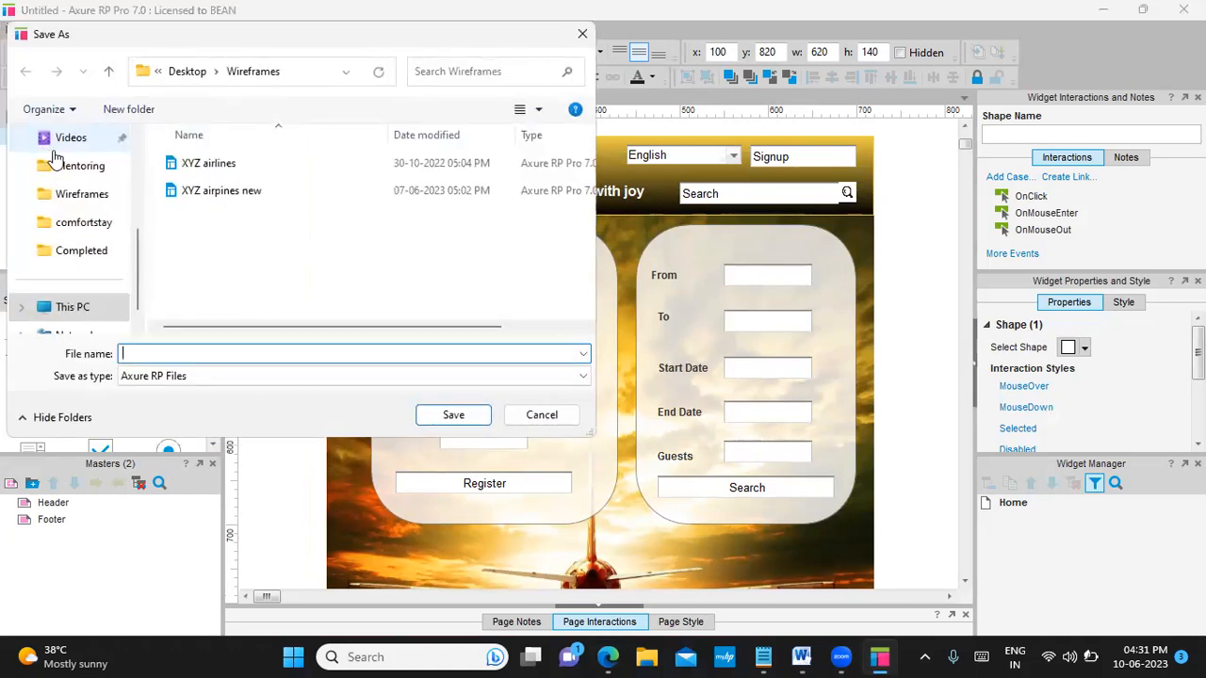
{"action": "scroll", "coordinate": [72, 255], "scroll_direction": "up", "scroll_amount": 1}
{"action": "scroll", "coordinate": [70, 256], "scroll_direction": "up", "scroll_amount": 5}
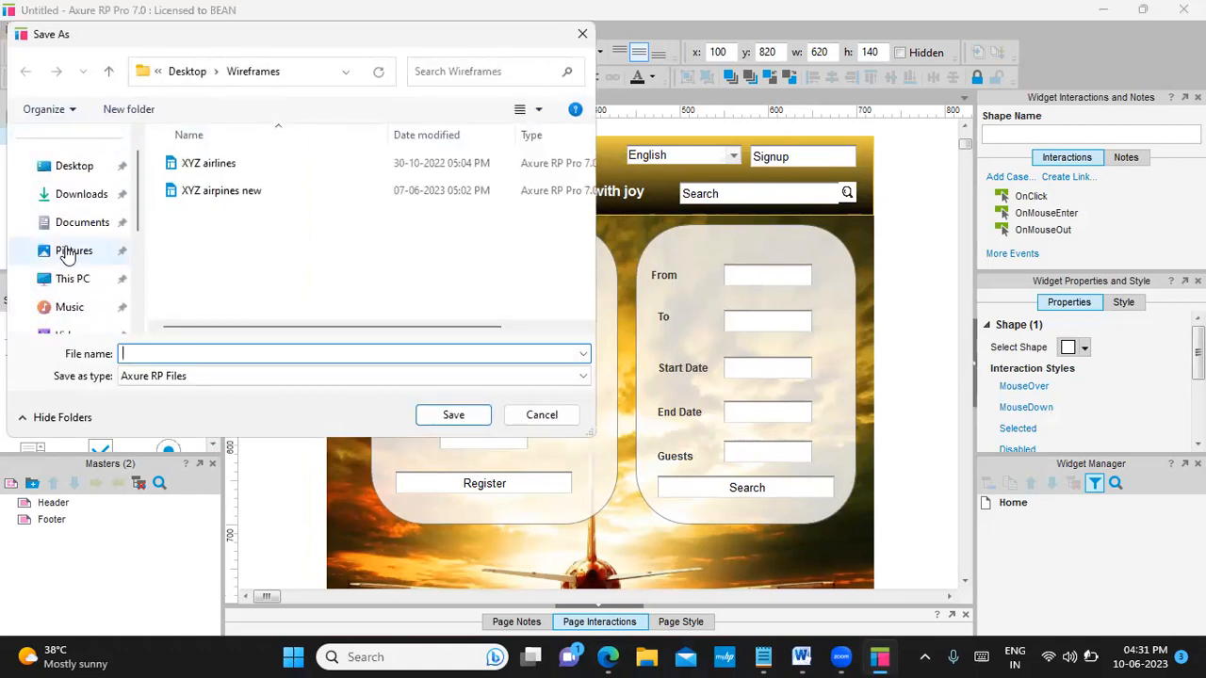
{"action": "left_click", "coordinate": [76, 196]}
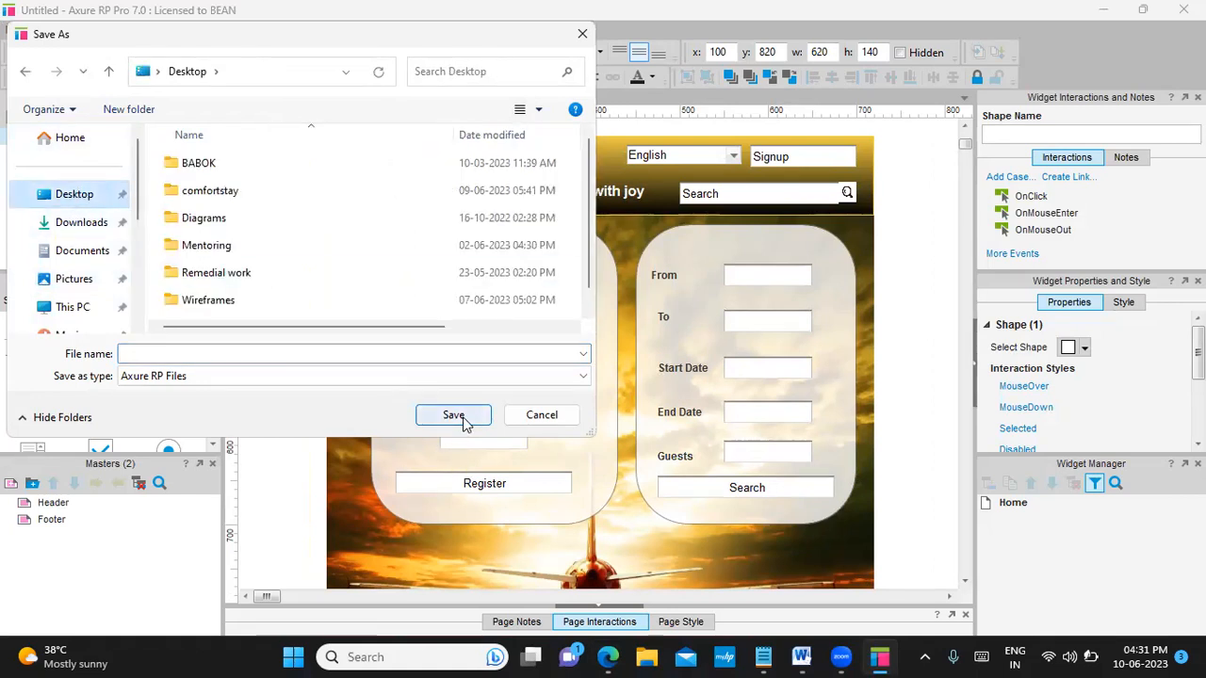
{"action": "left_click", "coordinate": [330, 358]}
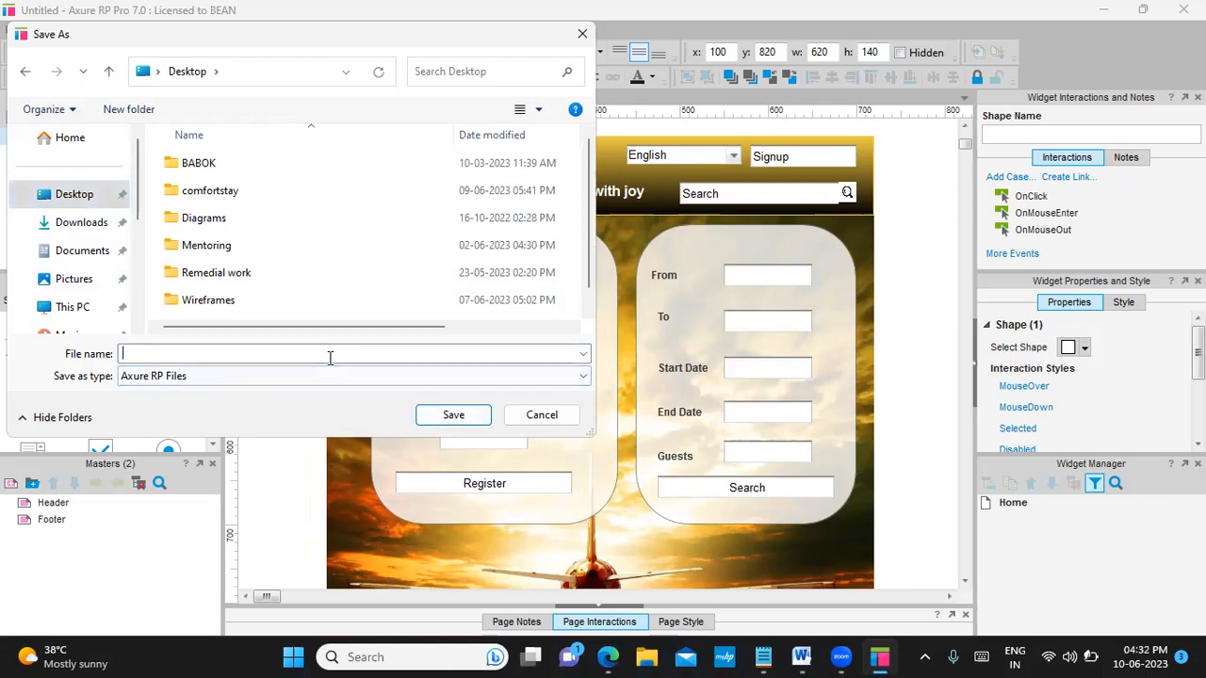
{"action": "type", "text": "XYZ airlines sa"}
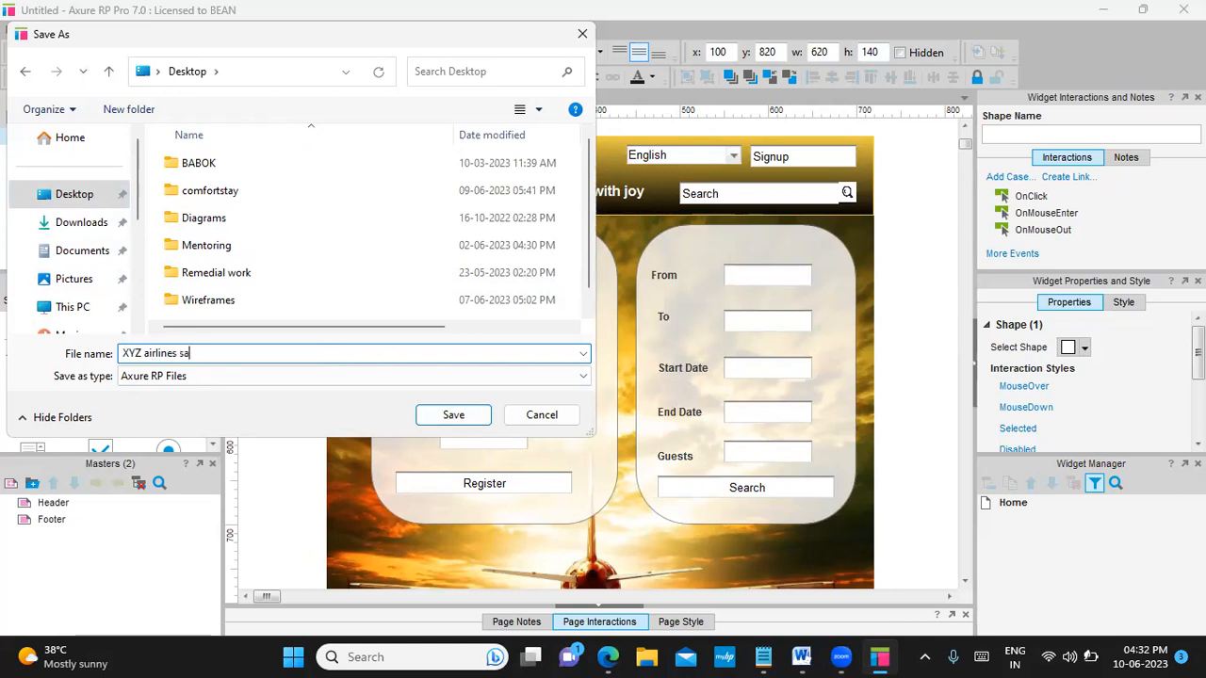
{"action": "left_click", "coordinate": [453, 412]}
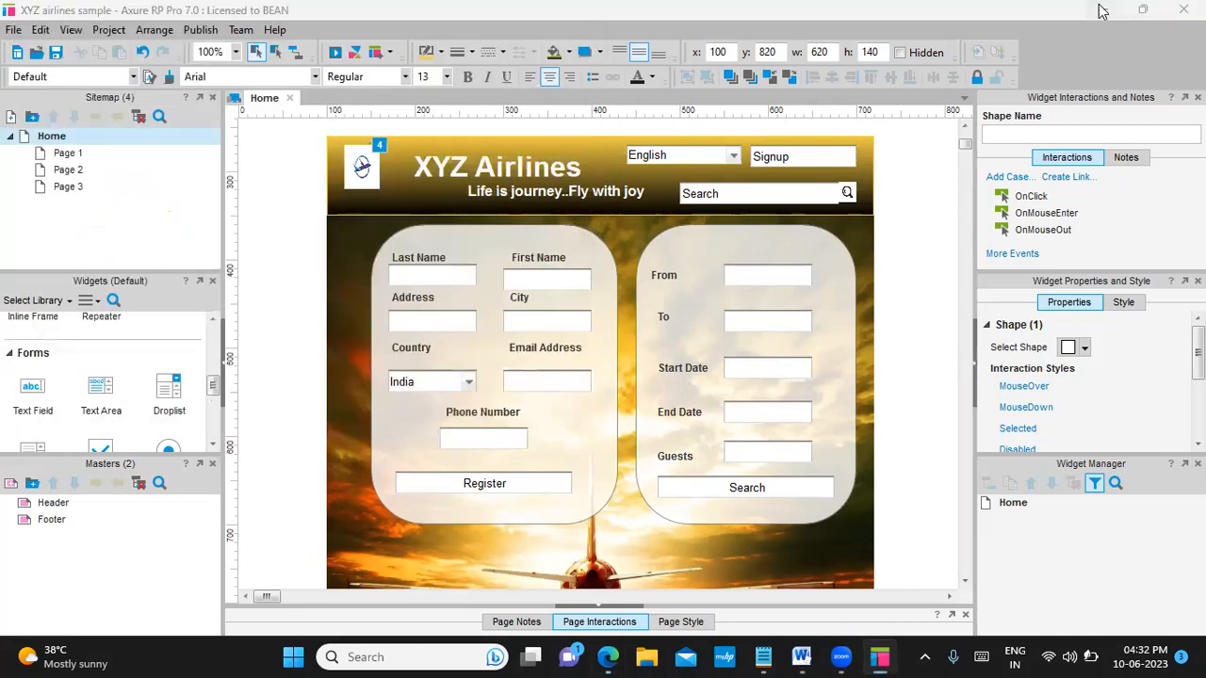
Minimize the open windows to view the saved XYZ airlines sample file on the desktop
{"action": "left_click", "coordinate": [1104, 10]}
{"action": "left_click", "coordinate": [1099, 10]}
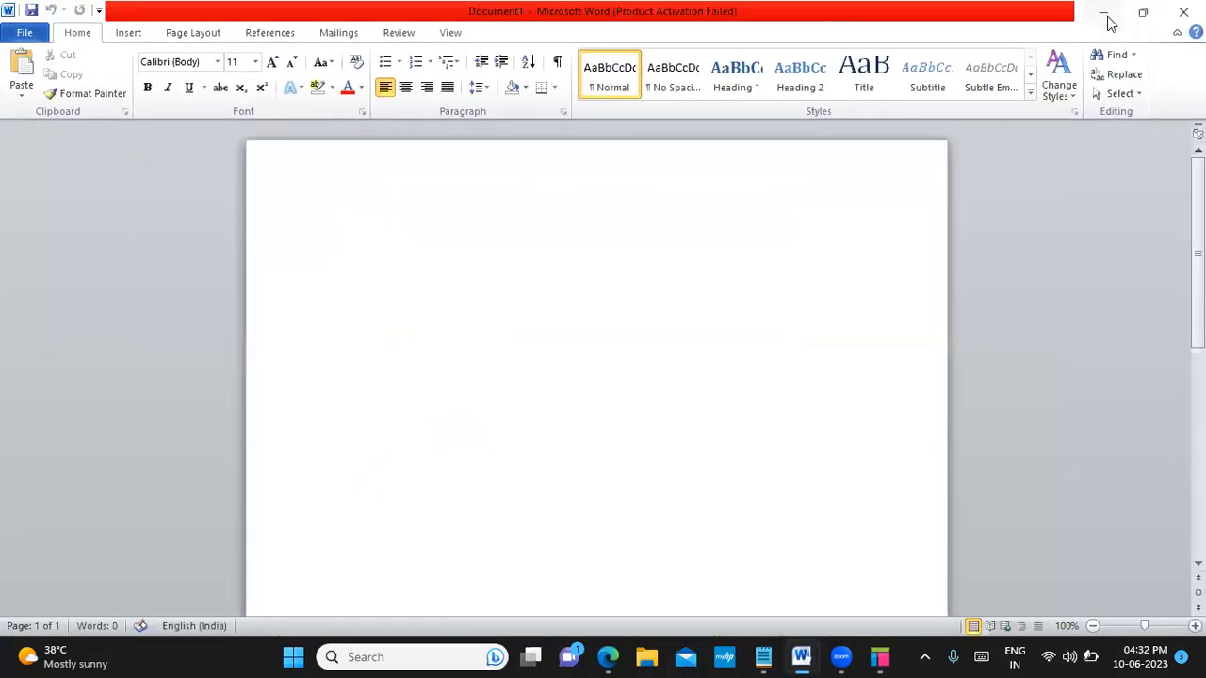
{"action": "left_click", "coordinate": [1103, 11]}
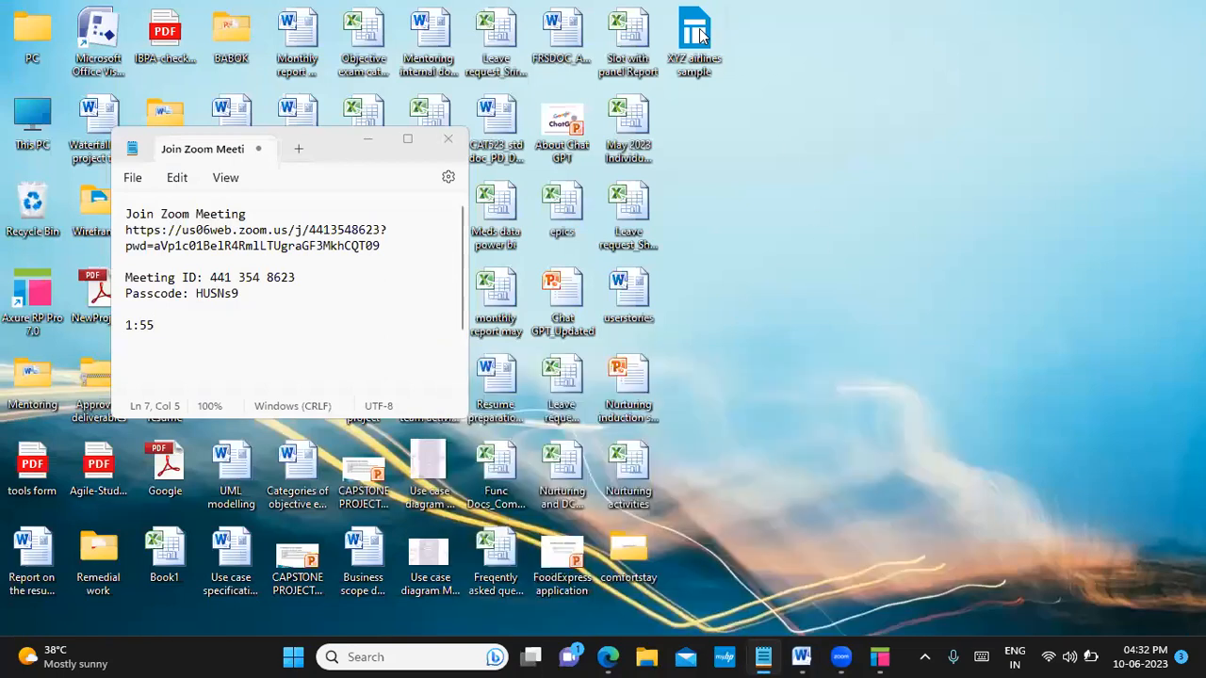
{"action": "left_click", "coordinate": [367, 139]}
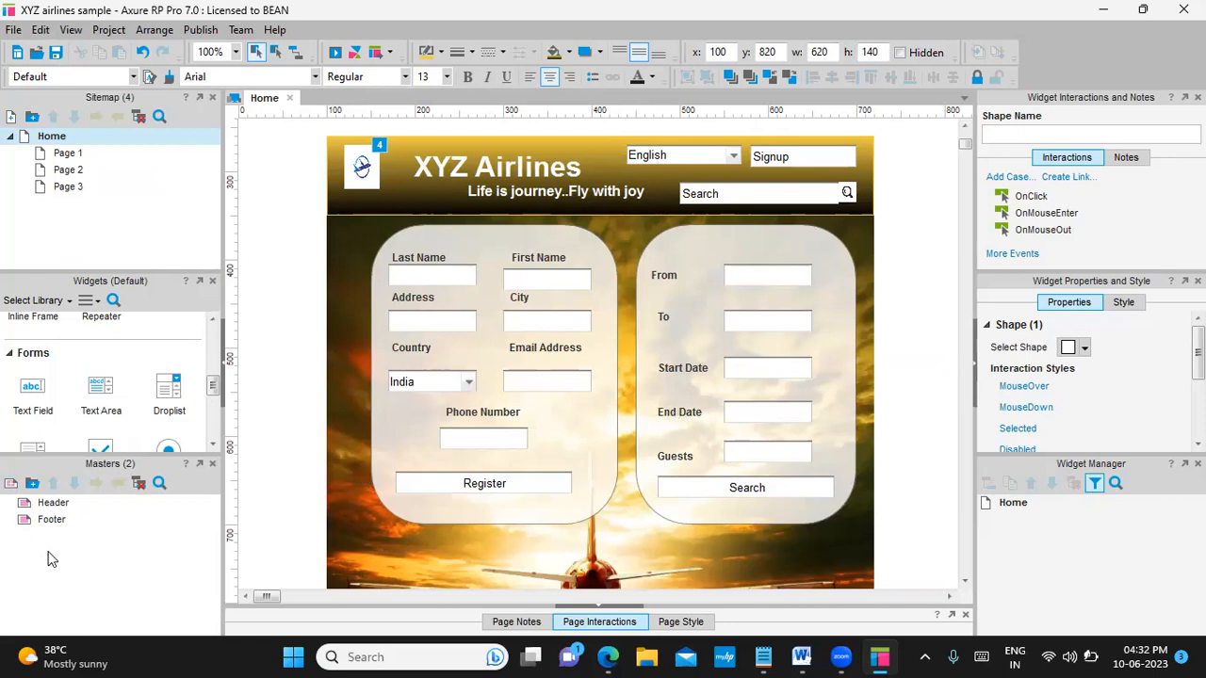
{"action": "left_click", "coordinate": [71, 171]}
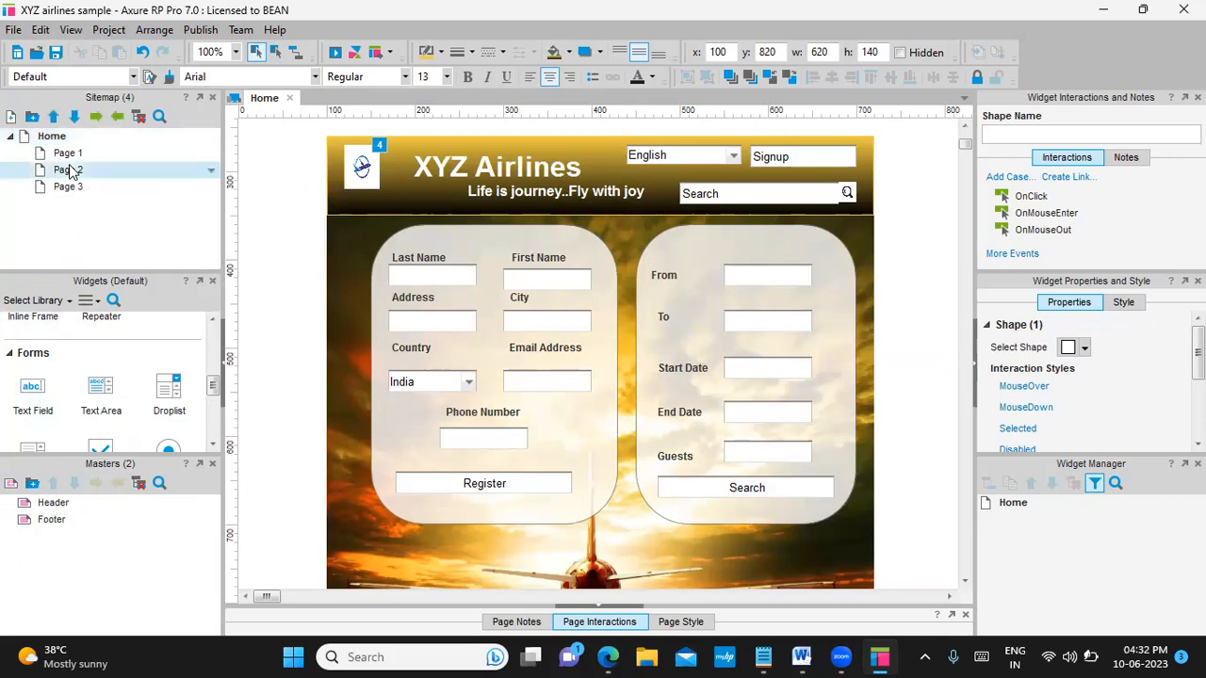
{"action": "left_click", "coordinate": [70, 169]}
{"action": "left_click", "coordinate": [138, 213]}
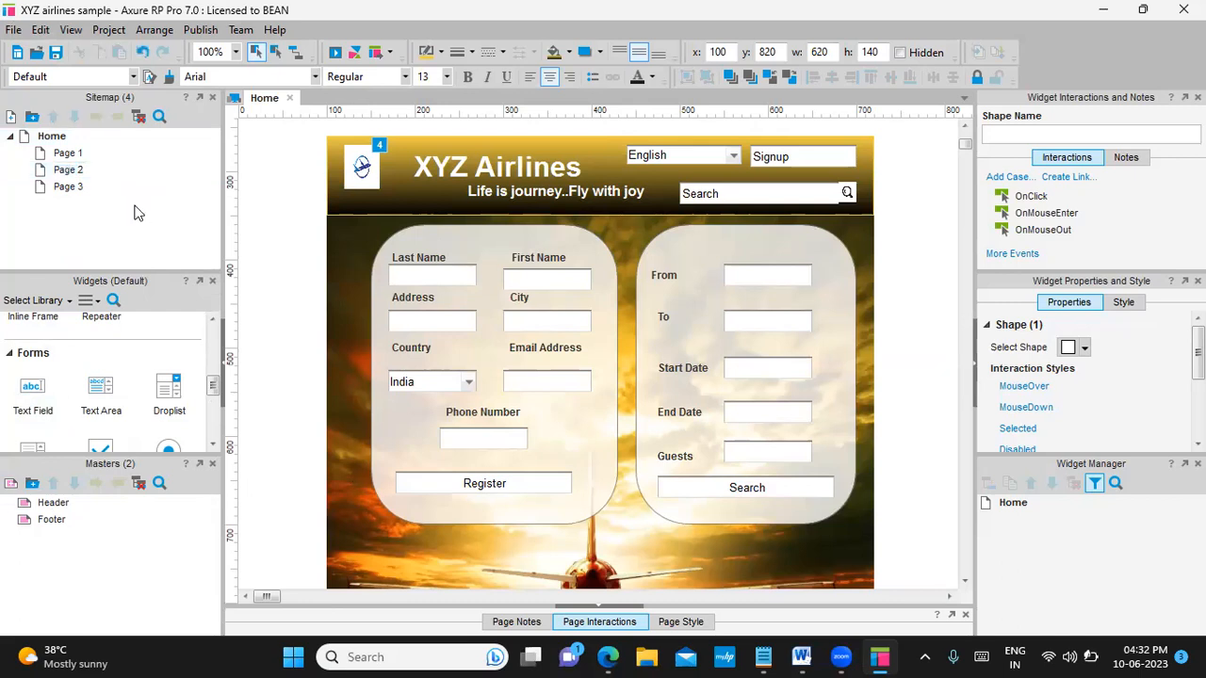
{"action": "left_click", "coordinate": [71, 154]}
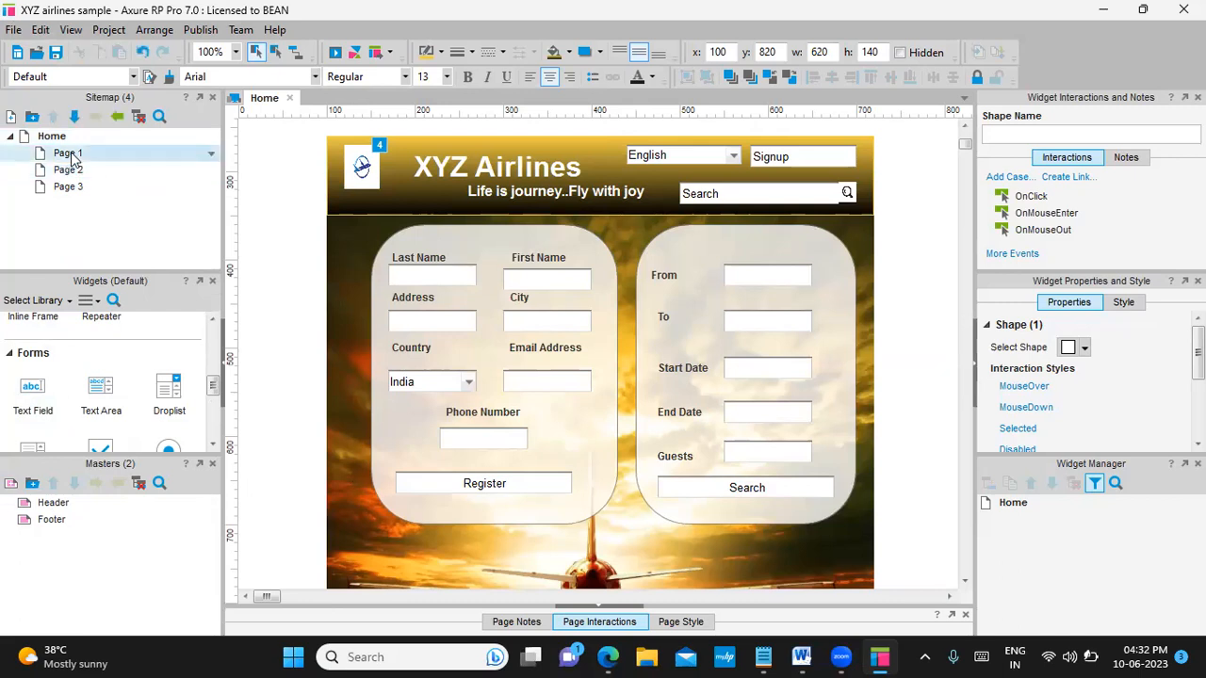
{"action": "left_click", "coordinate": [882, 658]}
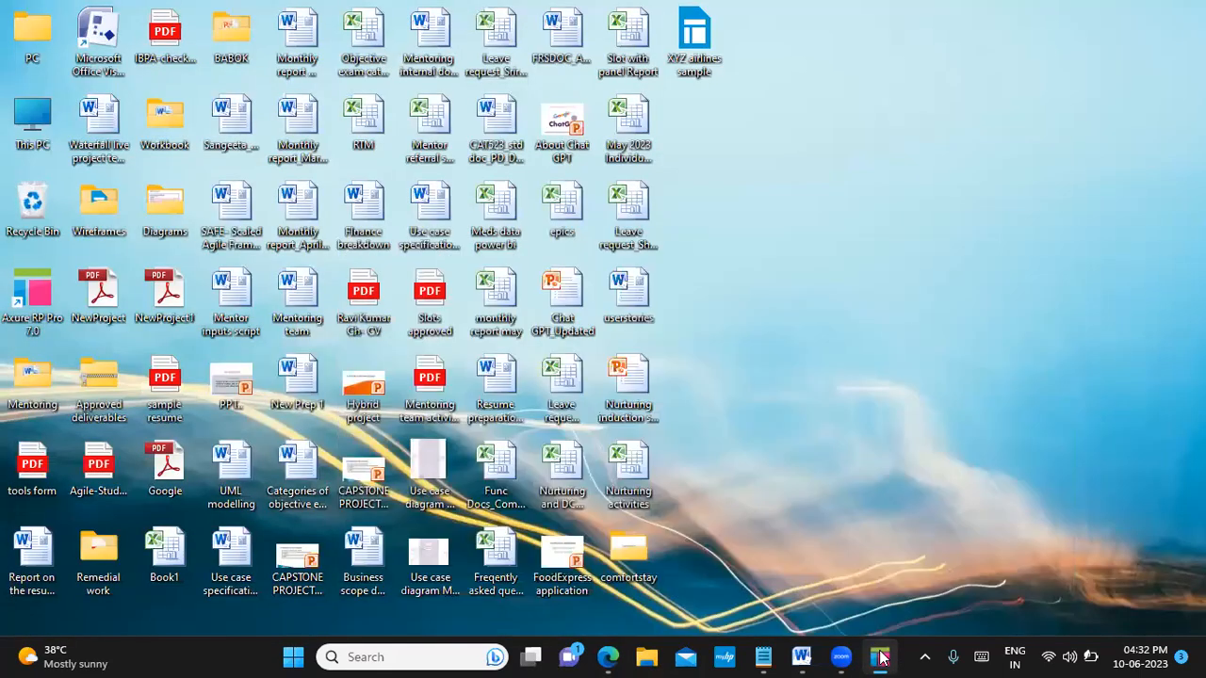
{"action": "left_click", "coordinate": [880, 658]}
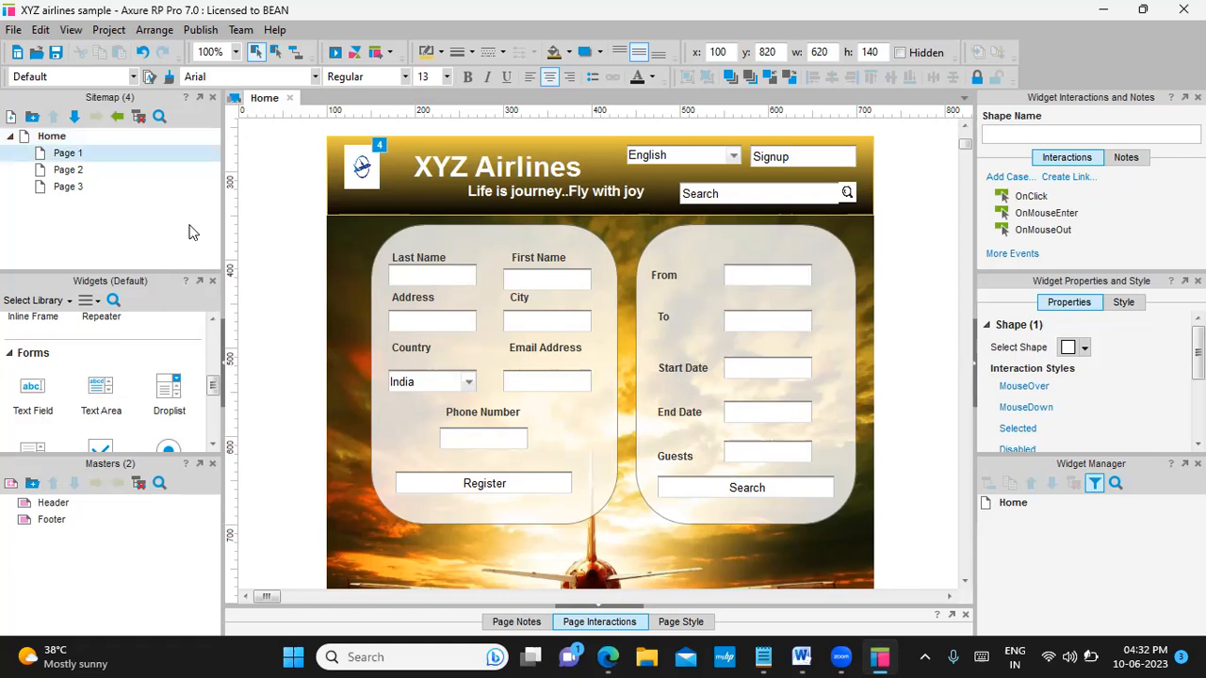
Open Page 2 from the sitemap for editing, keeping its name
{"action": "double_click", "coordinate": [64, 170]}
{"action": "left_click", "coordinate": [72, 171]}
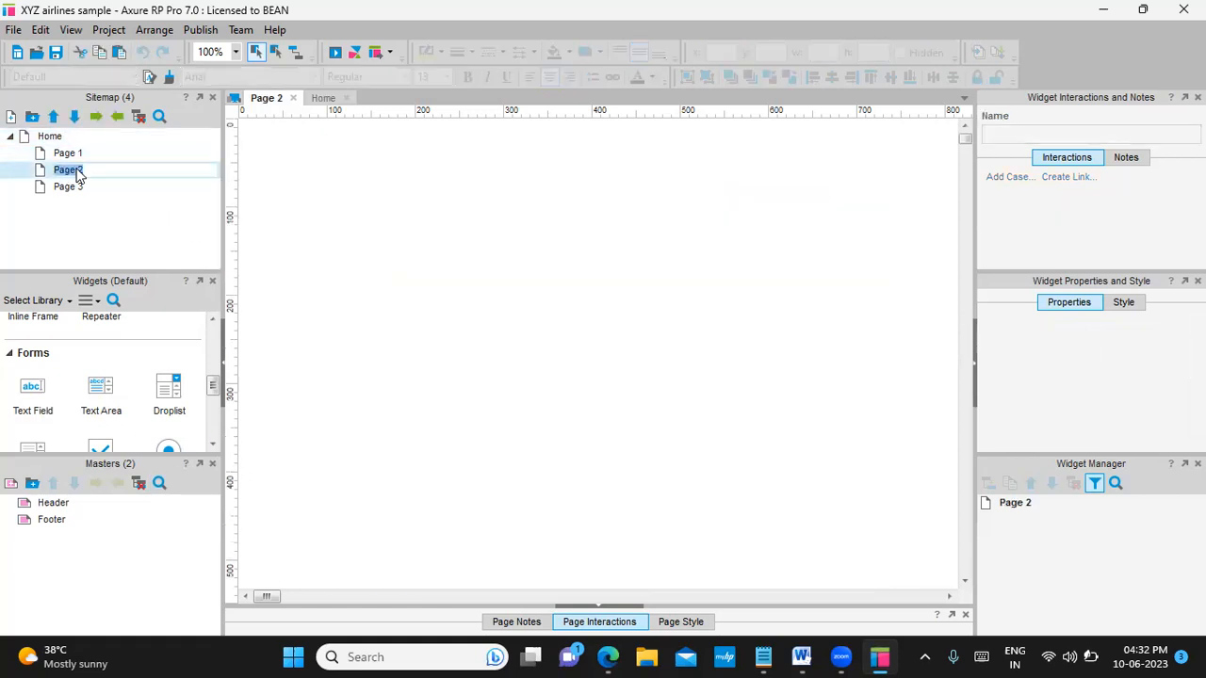
{"action": "left_click", "coordinate": [173, 241]}
{"action": "left_click", "coordinate": [68, 169]}
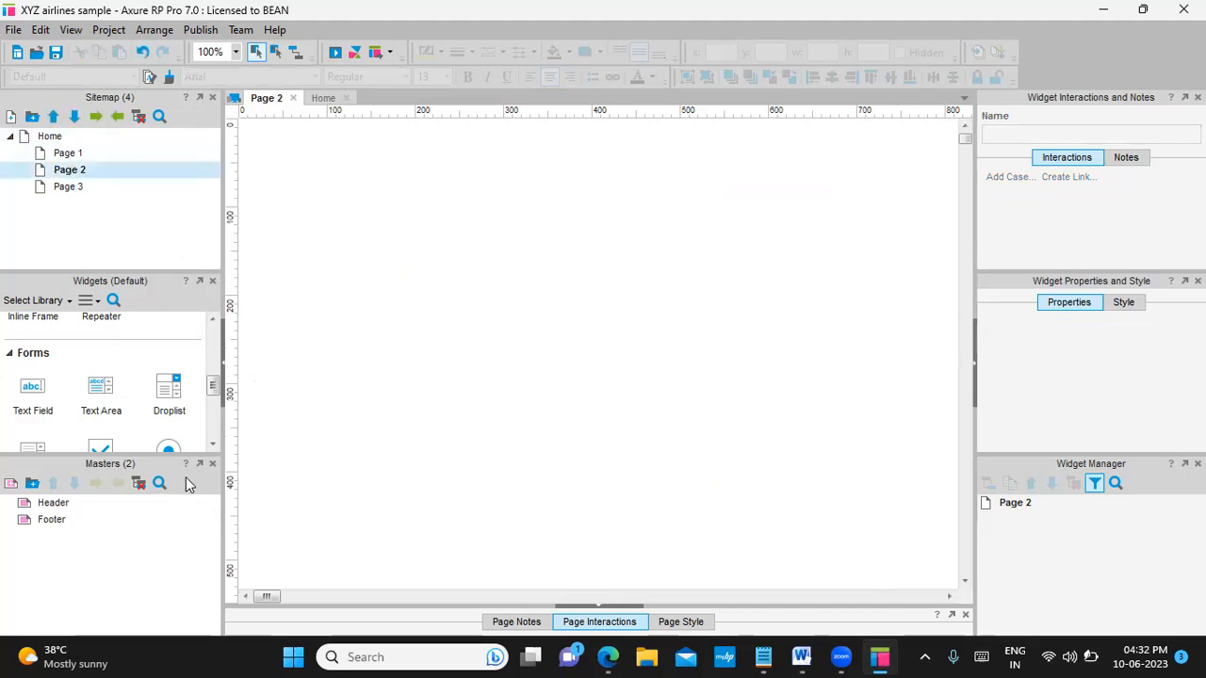
Try to place the Header master on Page 2, then delete the placed instance
{"action": "left_click", "coordinate": [55, 506]}
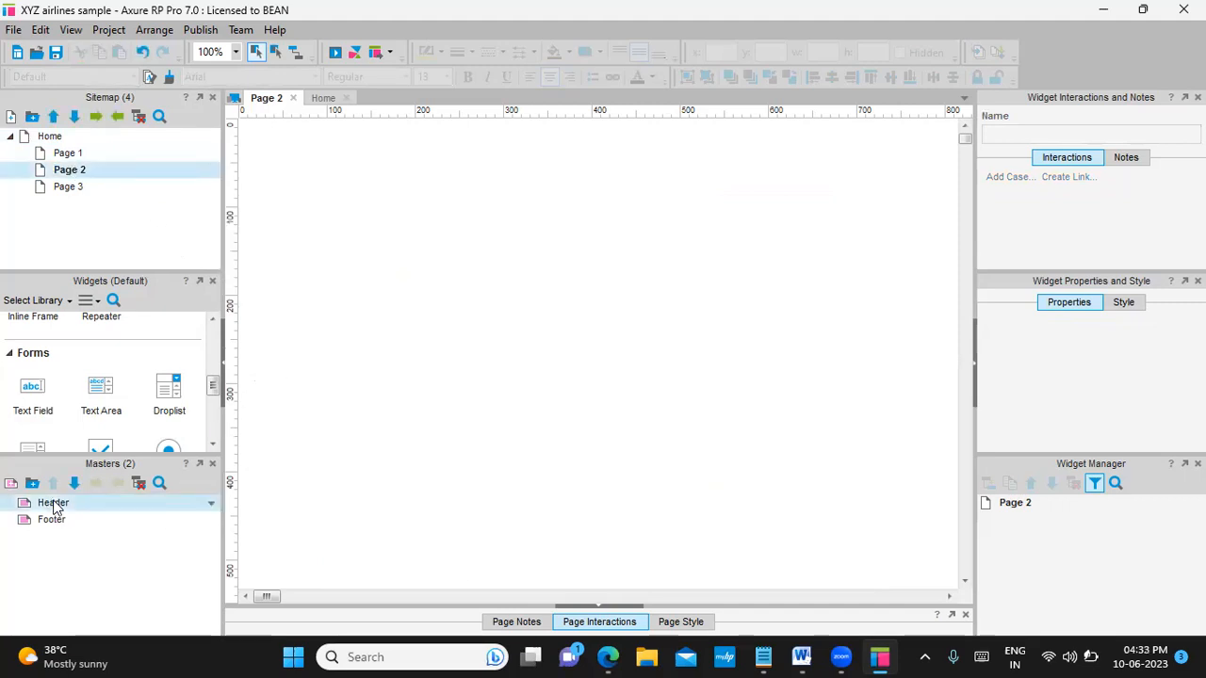
{"action": "left_click_drag", "start_coordinate": [55, 506], "coordinate": [411, 219]}
{"action": "left_click", "coordinate": [449, 339]}
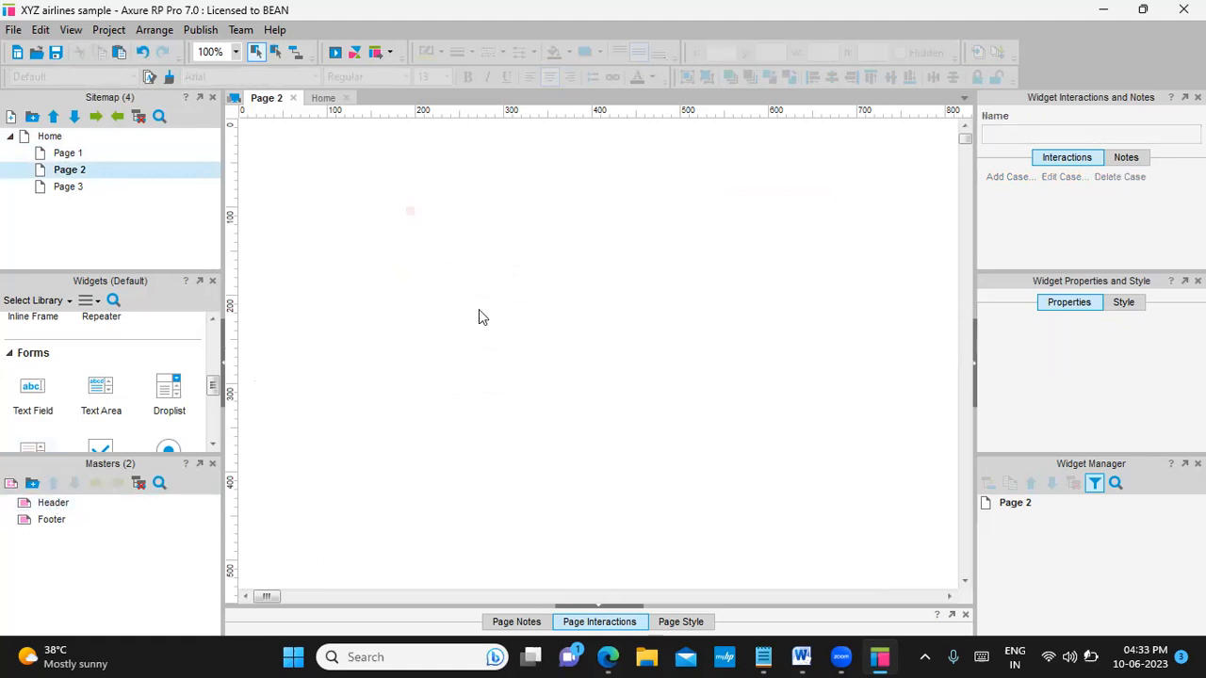
{"action": "left_click", "coordinate": [410, 209]}
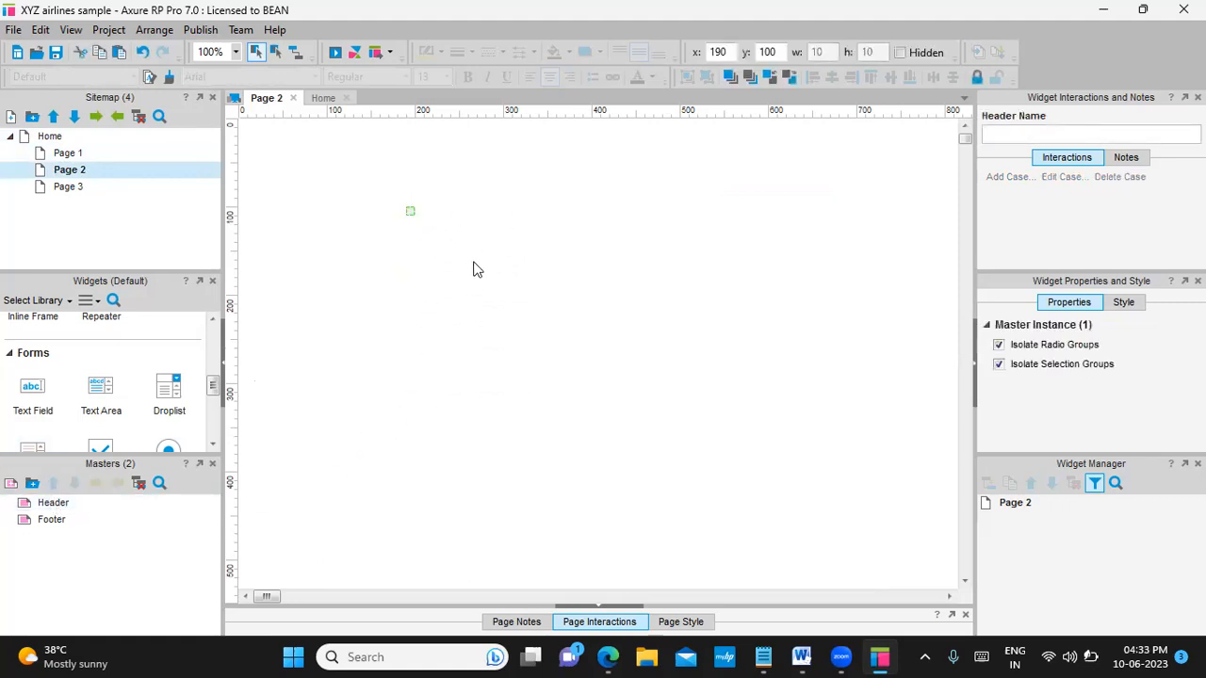
{"action": "key", "text": "Delete"}
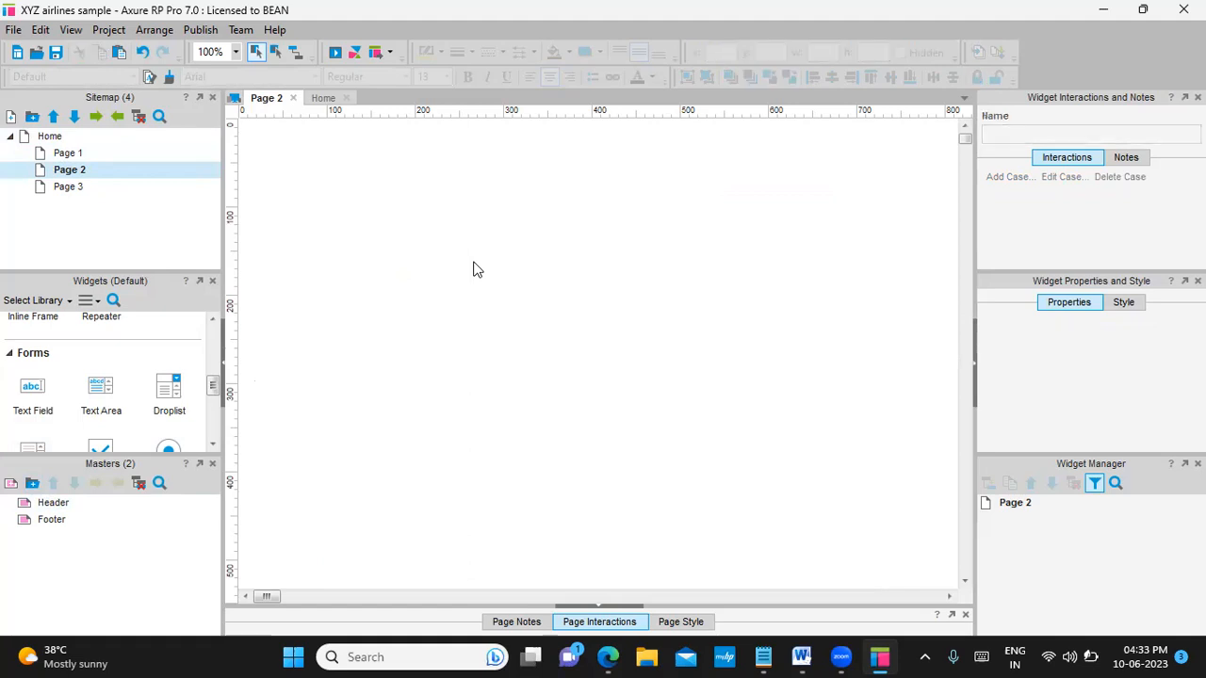
{"action": "left_click", "coordinate": [52, 506]}
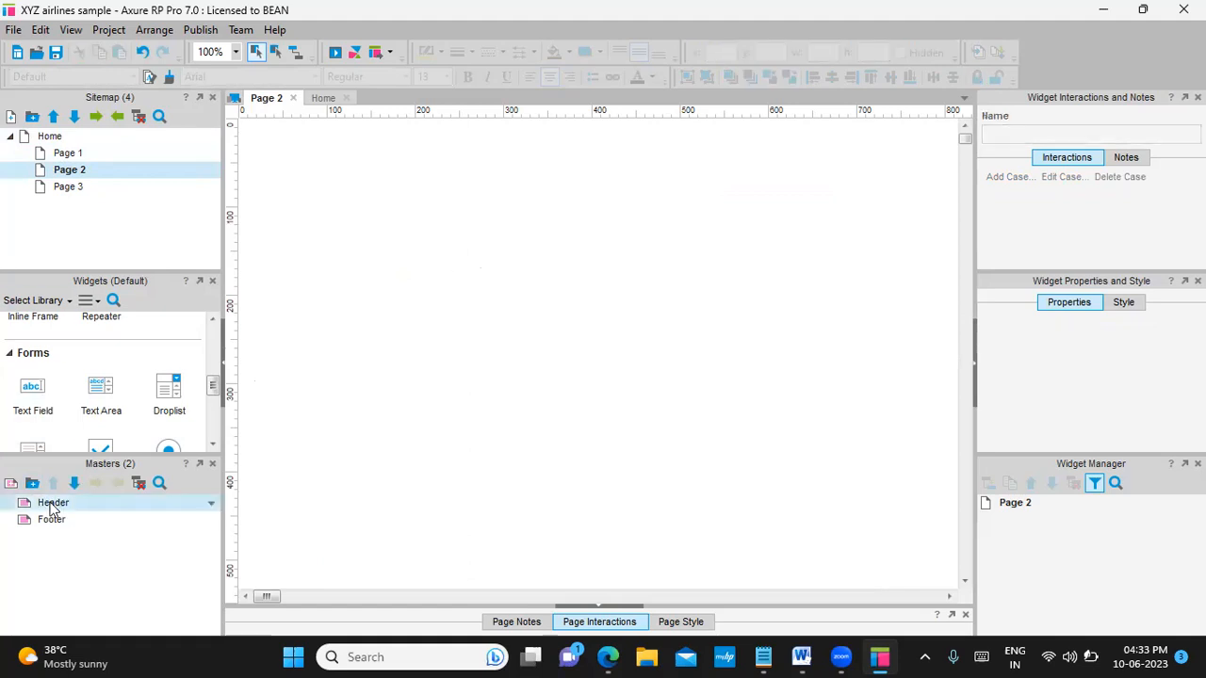
{"action": "right_click", "coordinate": [209, 505]}
{"action": "left_click", "coordinate": [54, 503]}
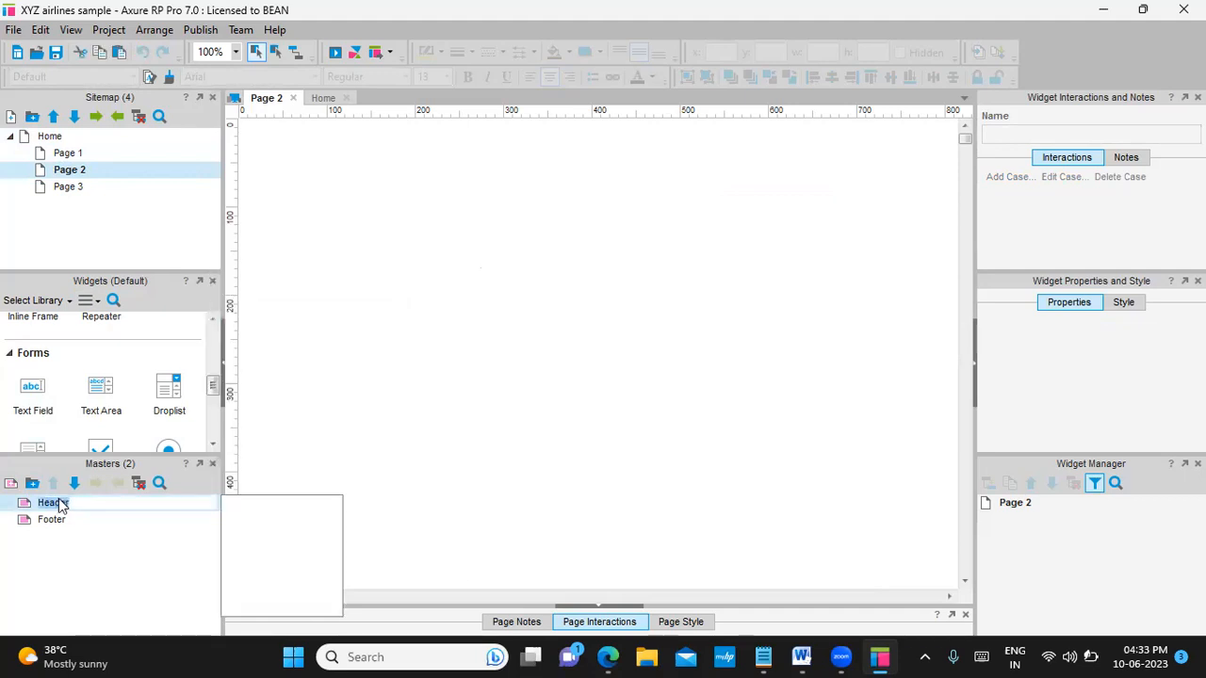
Open the Home page and select the background rectangle of the XYZ Airlines header banner
{"action": "left_click", "coordinate": [49, 137]}
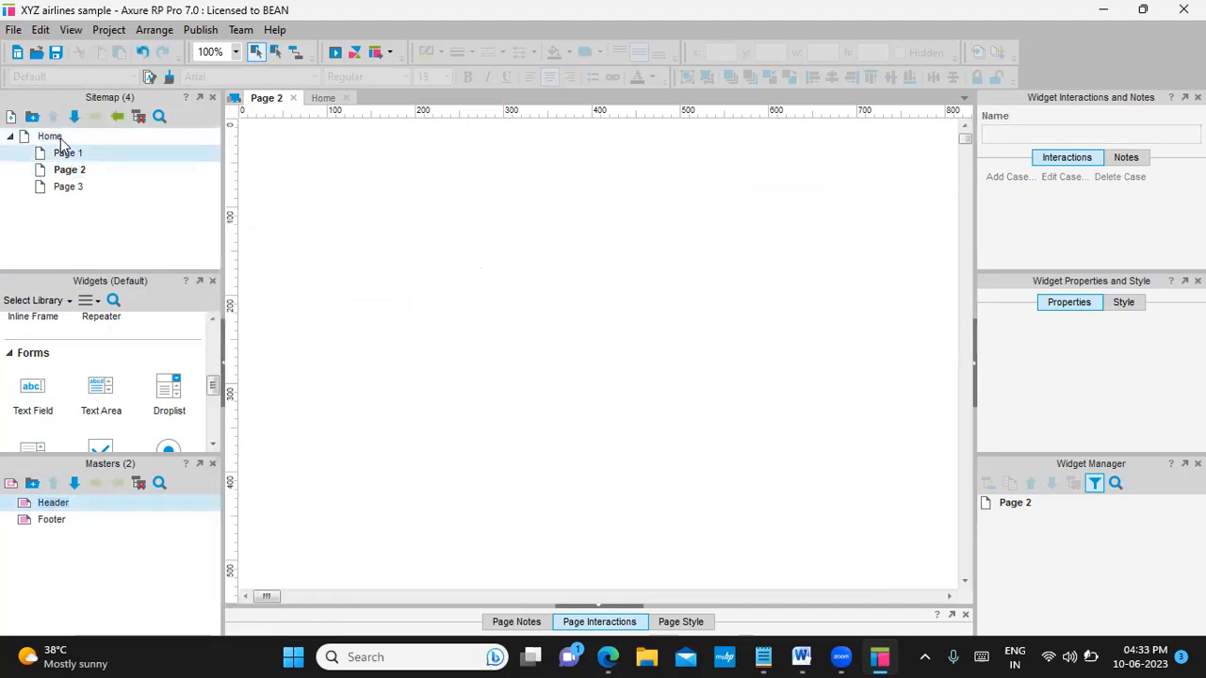
{"action": "double_click", "coordinate": [194, 139]}
{"action": "left_click", "coordinate": [458, 175]}
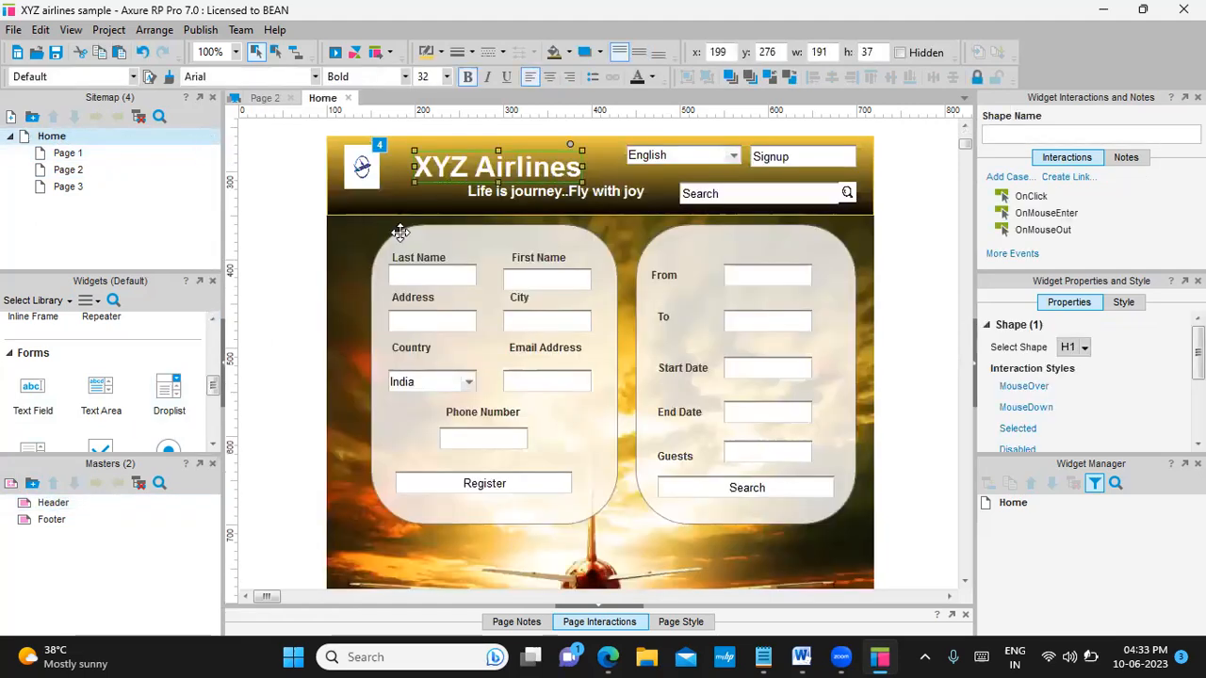
{"action": "left_click", "coordinate": [395, 201]}
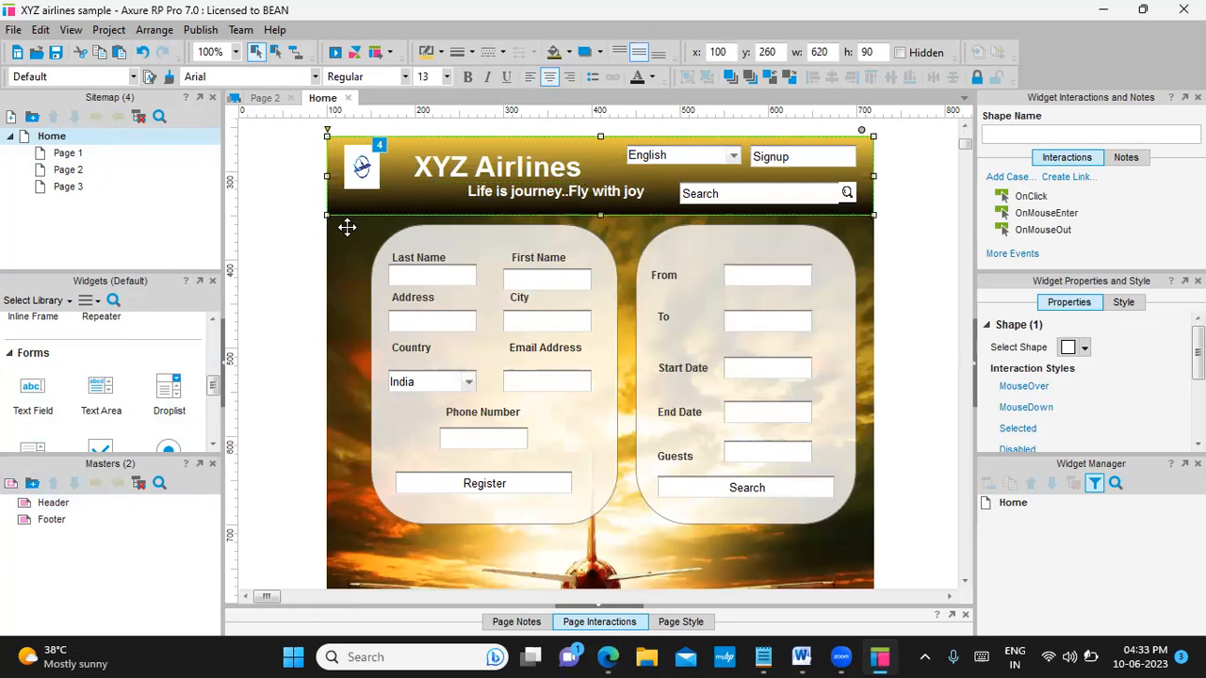
Add a new master below Footer in the masters list, keeping its default name
{"action": "left_click", "coordinate": [10, 484]}
{"action": "left_click", "coordinate": [73, 571]}
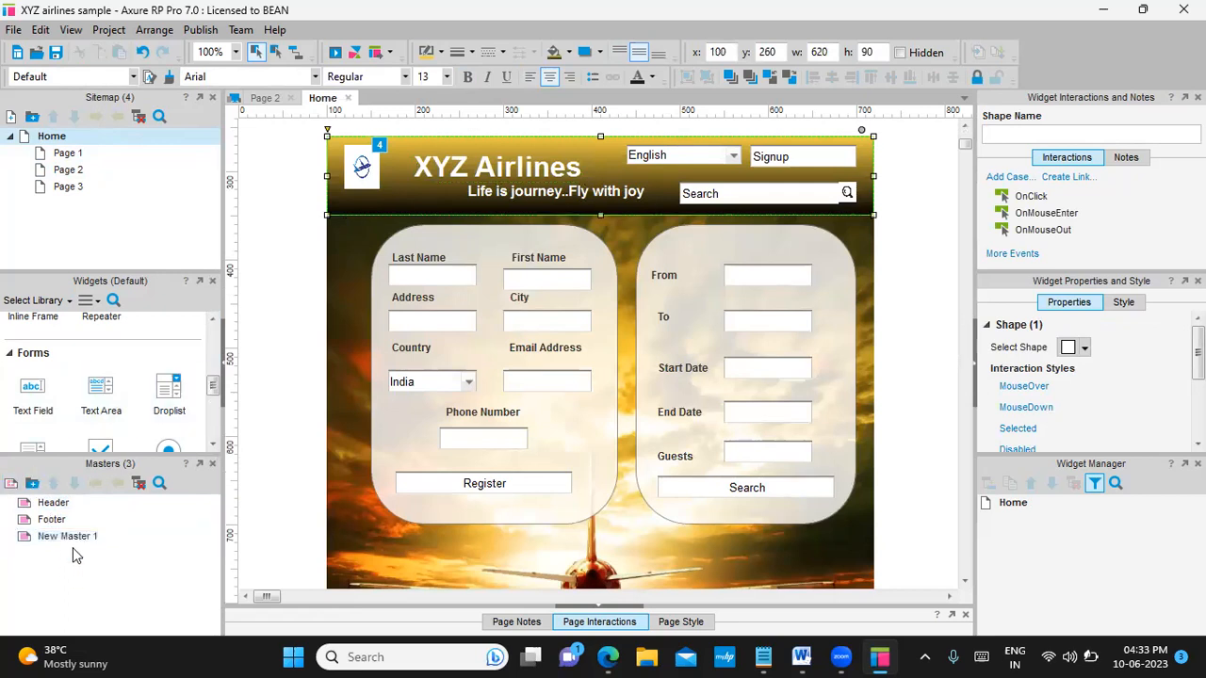
{"action": "left_click", "coordinate": [202, 537]}
{"action": "key", "text": "Return"}
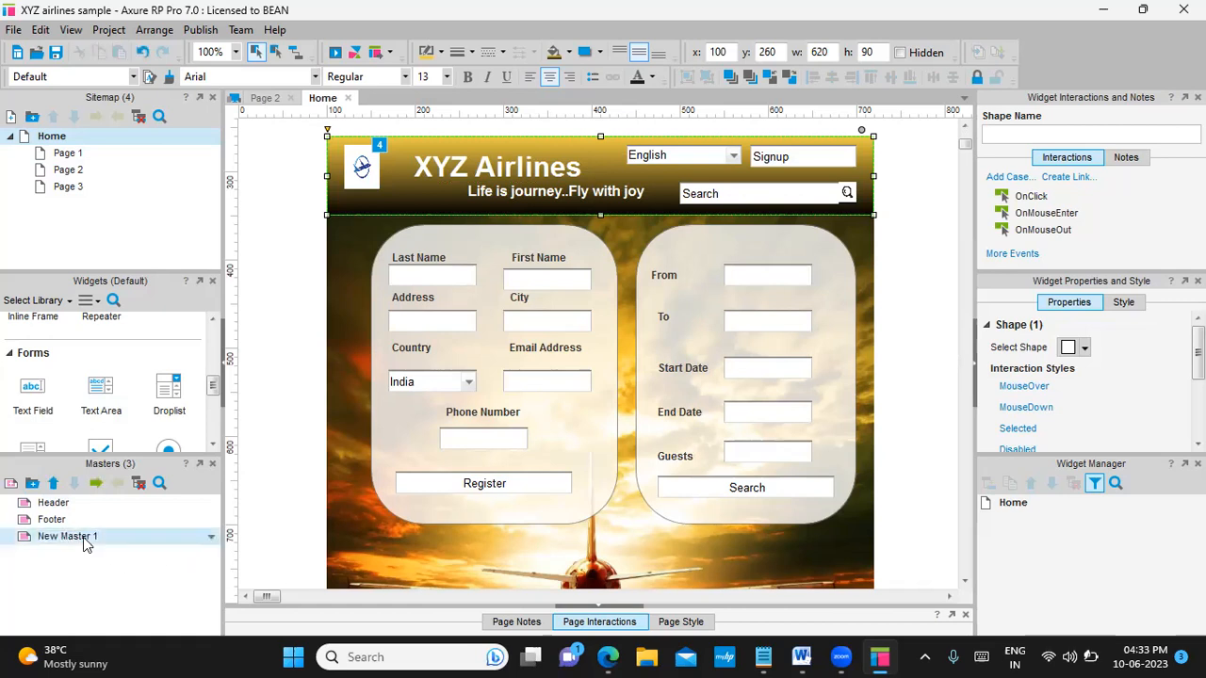
Open New Master 1 and try to place the master on its own canvas, then undo the placement
{"action": "double_click", "coordinate": [83, 537]}
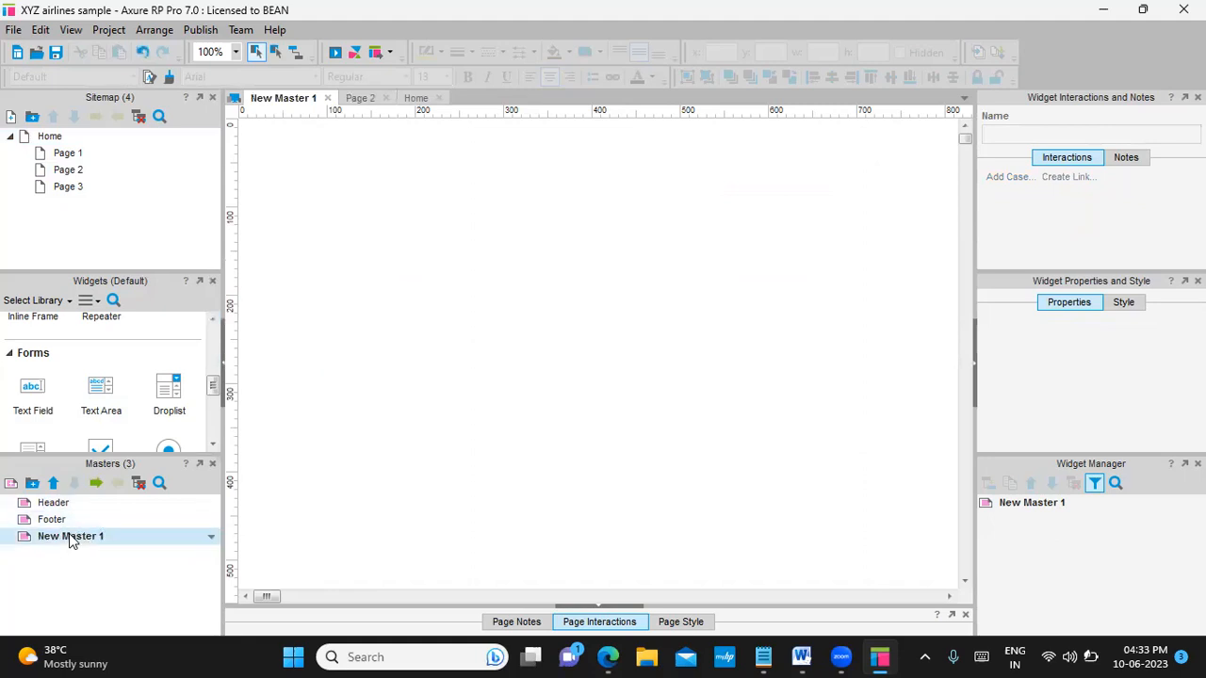
{"action": "left_click", "coordinate": [209, 543]}
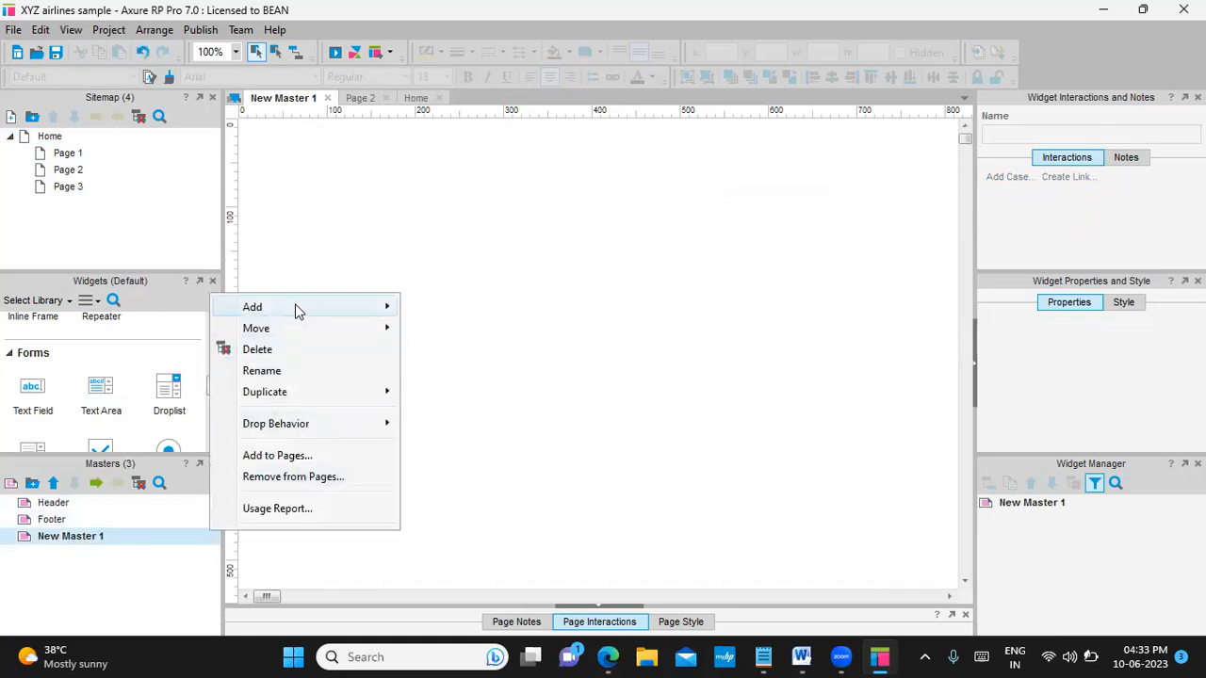
{"action": "mouse_move", "coordinate": [298, 311]}
{"action": "left_click", "coordinate": [294, 216]}
{"action": "left_click", "coordinate": [53, 594]}
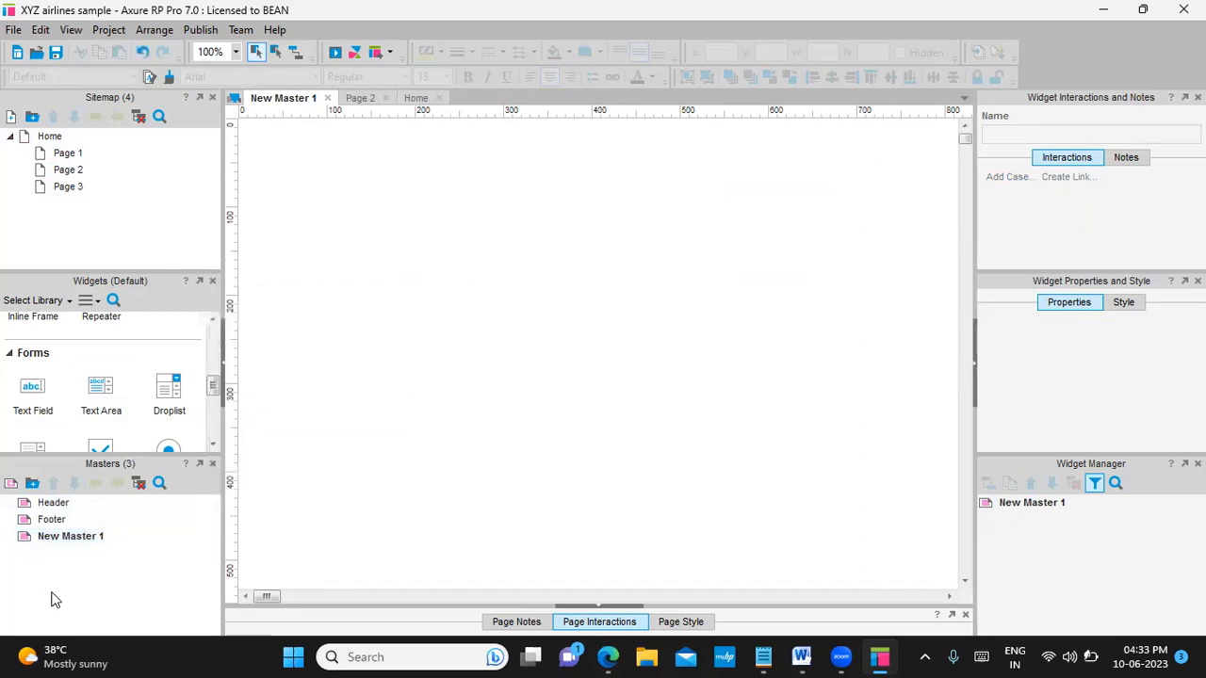
{"action": "left_click_drag", "start_coordinate": [64, 545], "coordinate": [426, 243]}
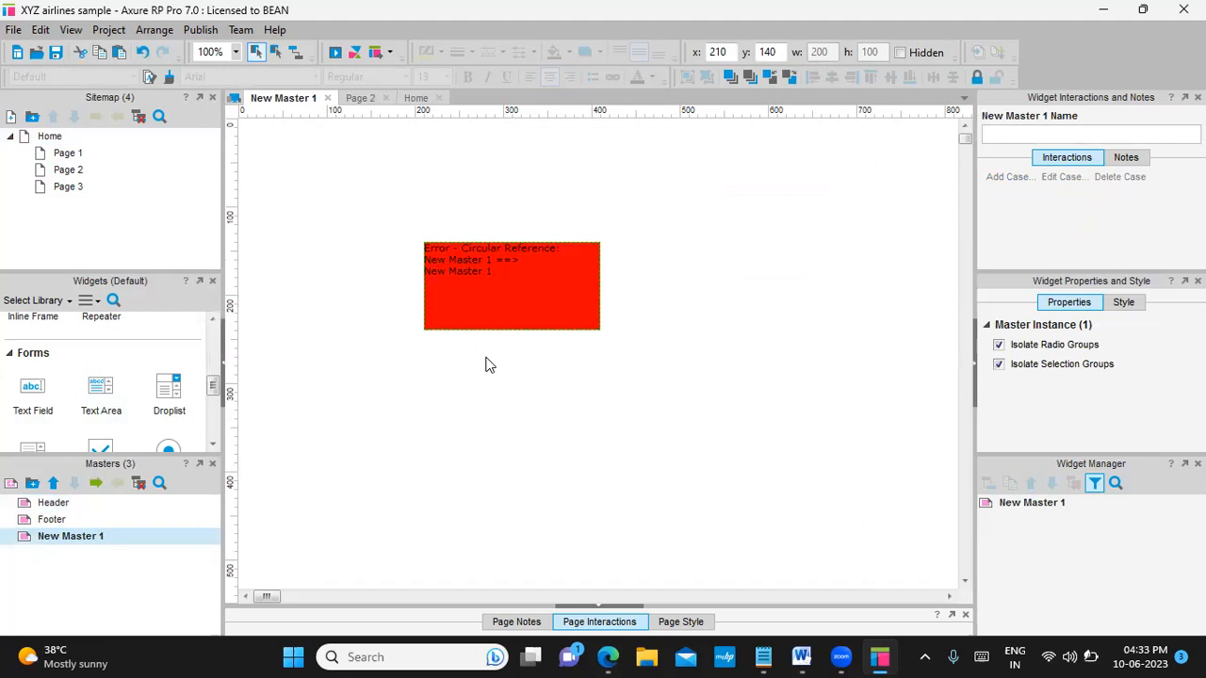
{"action": "key", "text": "ctrl+z"}
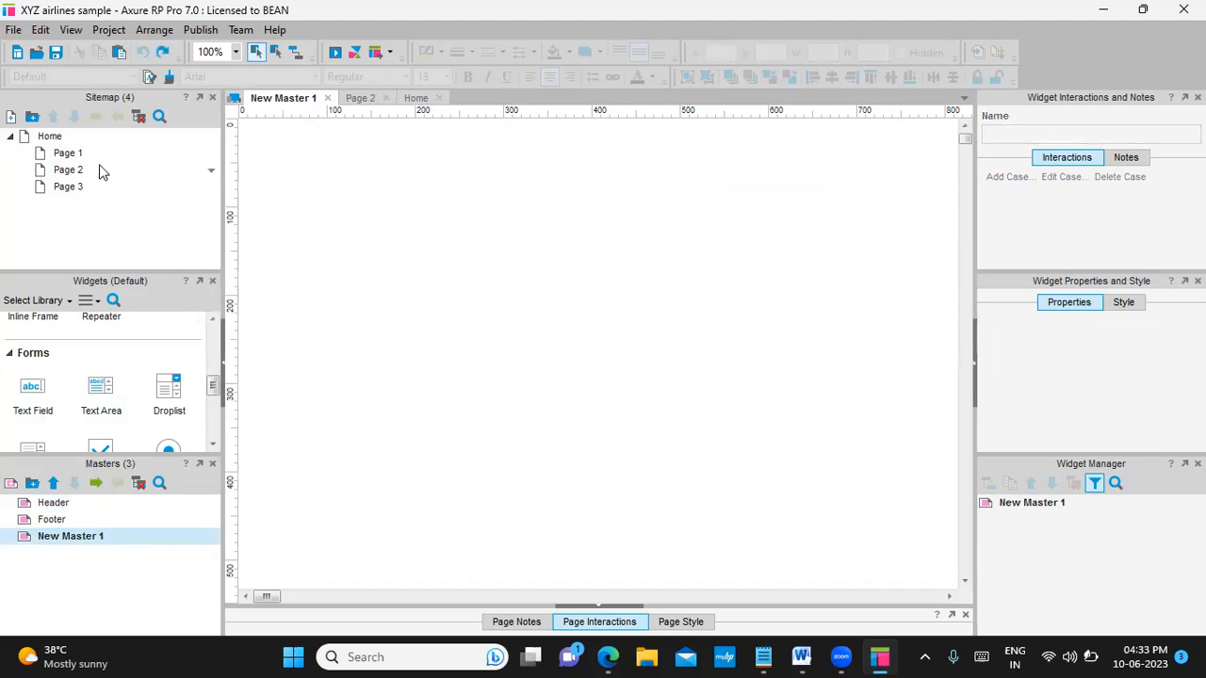
Return to the Home page's header banner and add another master, keeping its default name
{"action": "double_click", "coordinate": [50, 137]}
{"action": "left_click", "coordinate": [344, 198]}
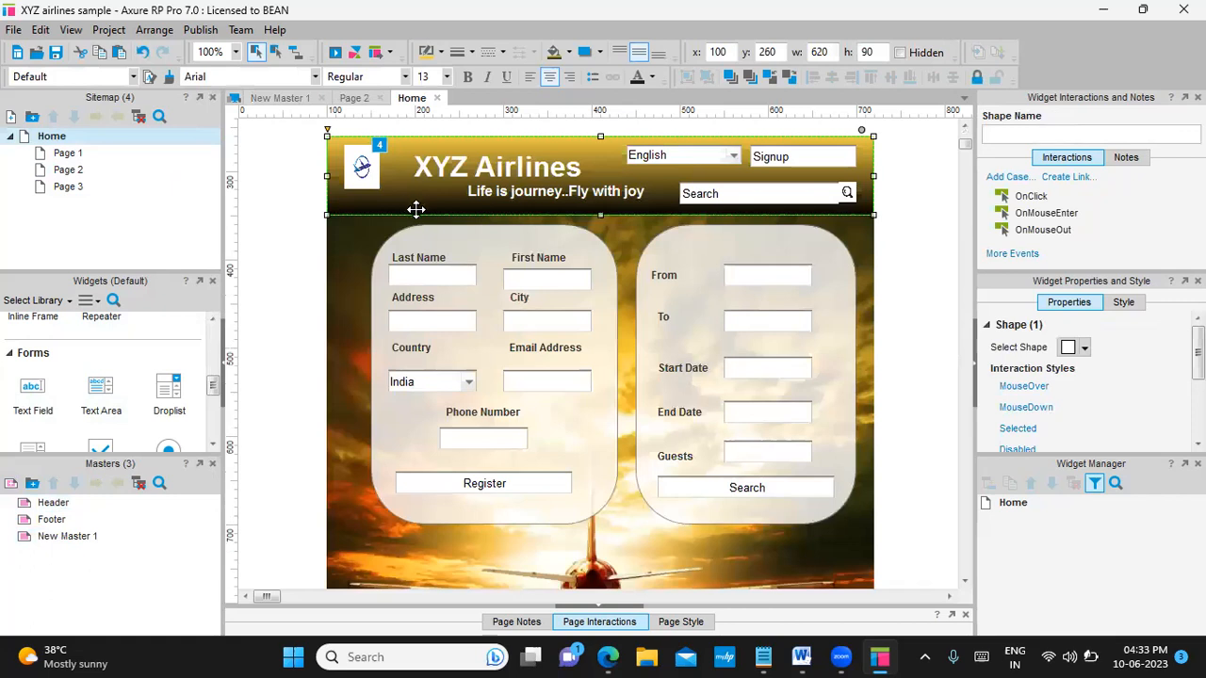
{"action": "left_click_drag", "start_coordinate": [336, 142], "coordinate": [326, 135]}
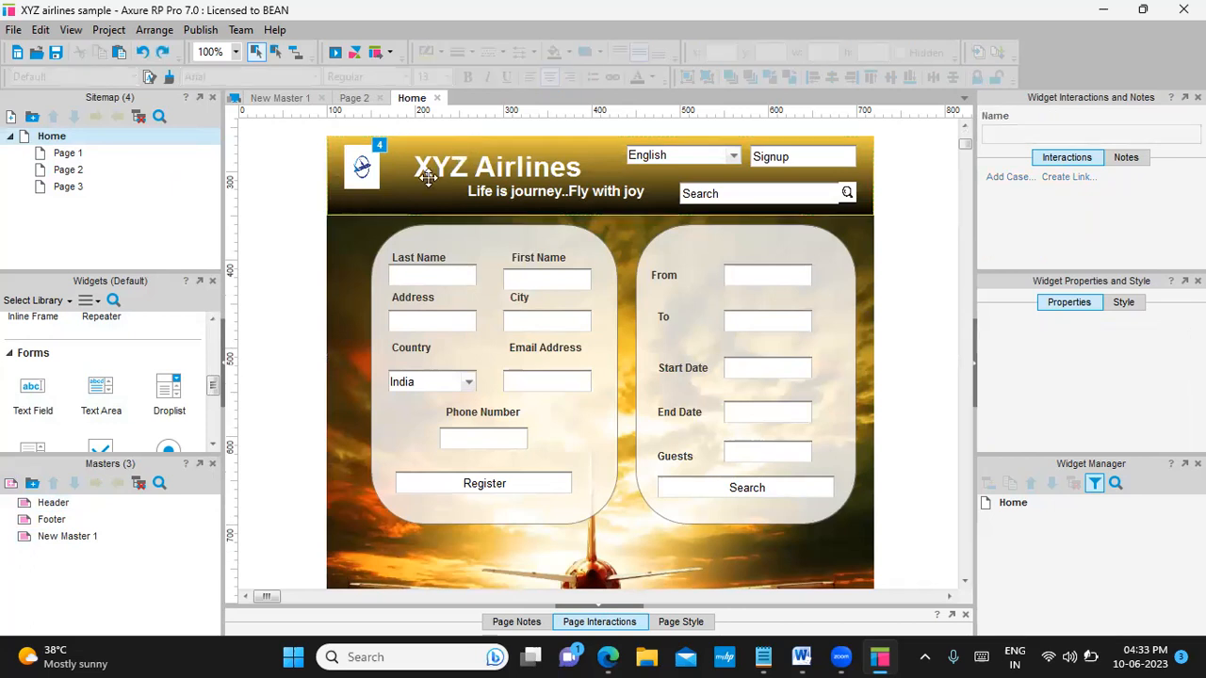
{"action": "left_click", "coordinate": [45, 503]}
{"action": "left_click", "coordinate": [11, 484]}
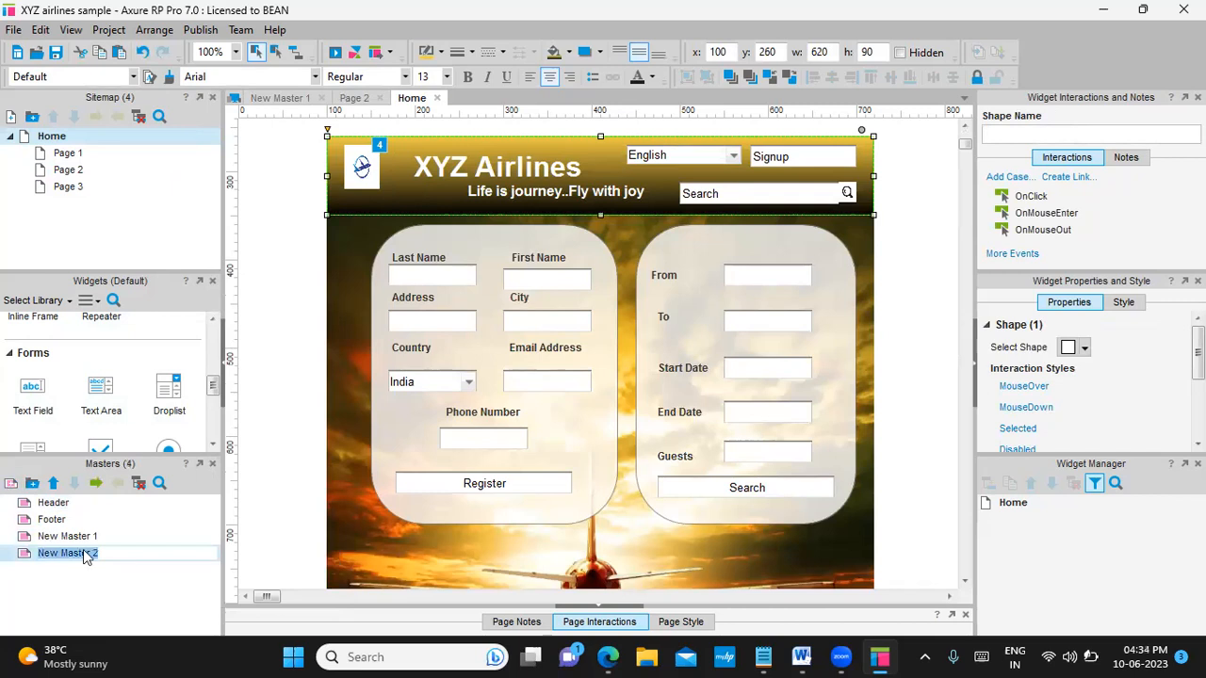
{"action": "key", "text": "Return"}
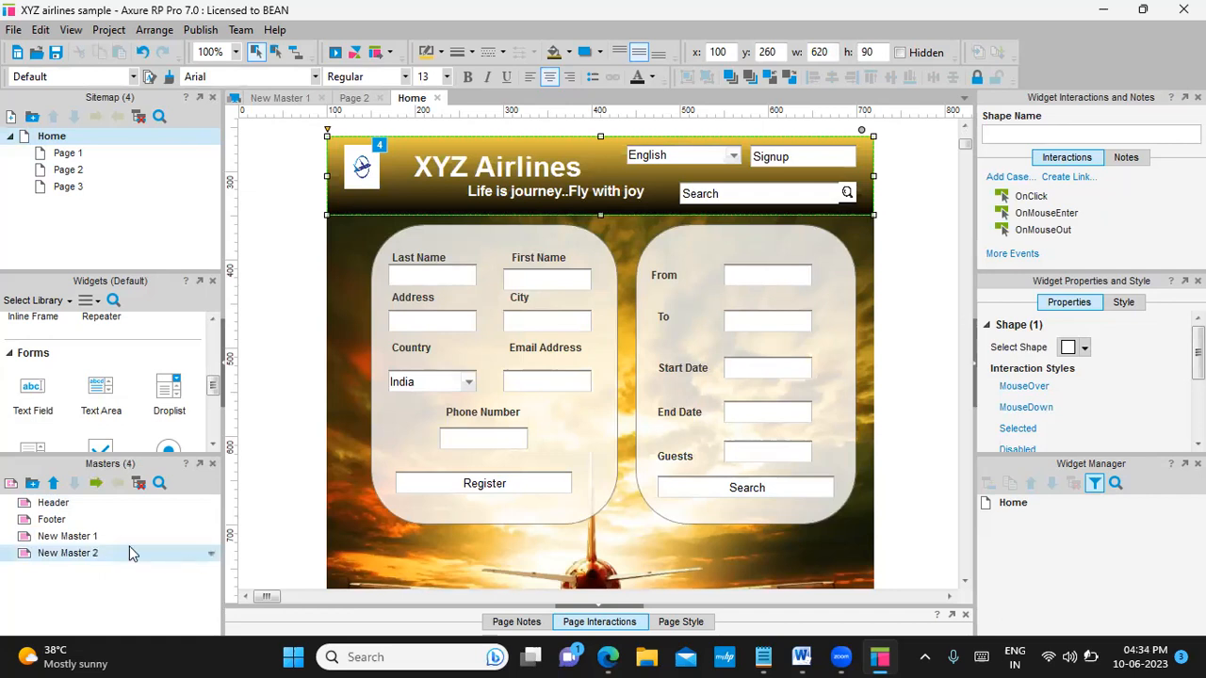
Open New Master 2 and try to place it on its own canvas, then undo the placement
{"action": "double_click", "coordinate": [132, 553]}
{"action": "left_click_drag", "start_coordinate": [132, 554], "coordinate": [424, 300]}
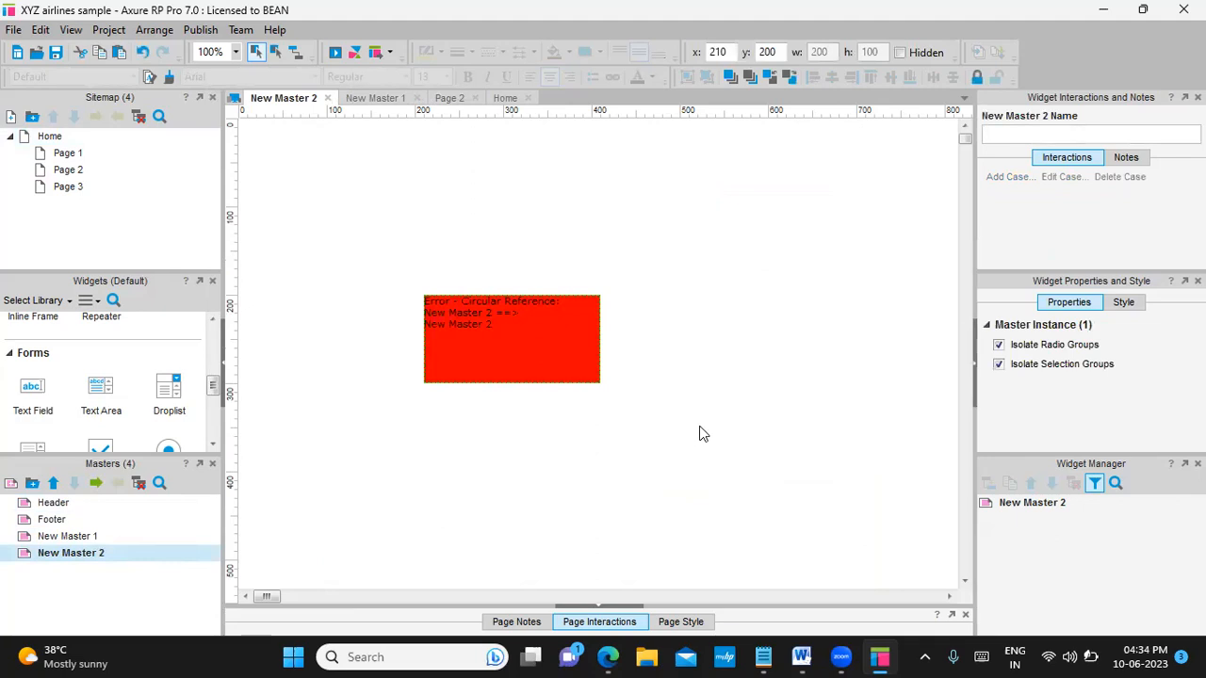
{"action": "key", "text": "ctrl+z"}
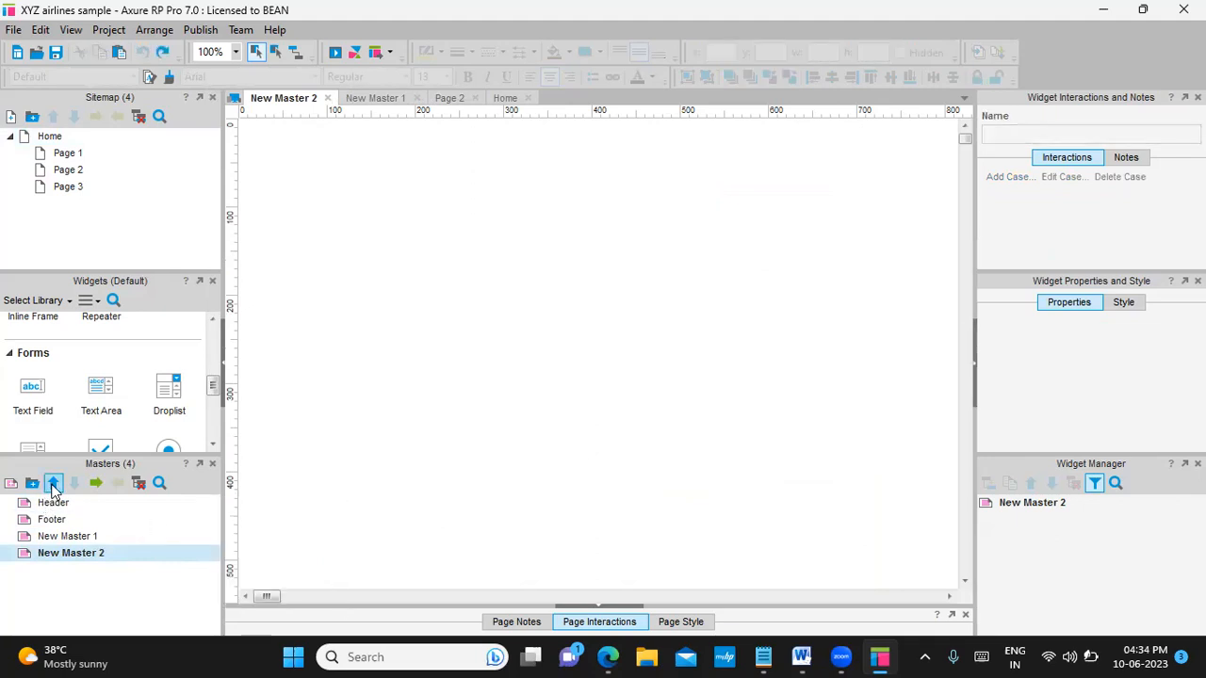
Nest New Master 2 under the Footer master and add one more master to the list
{"action": "left_click", "coordinate": [54, 484]}
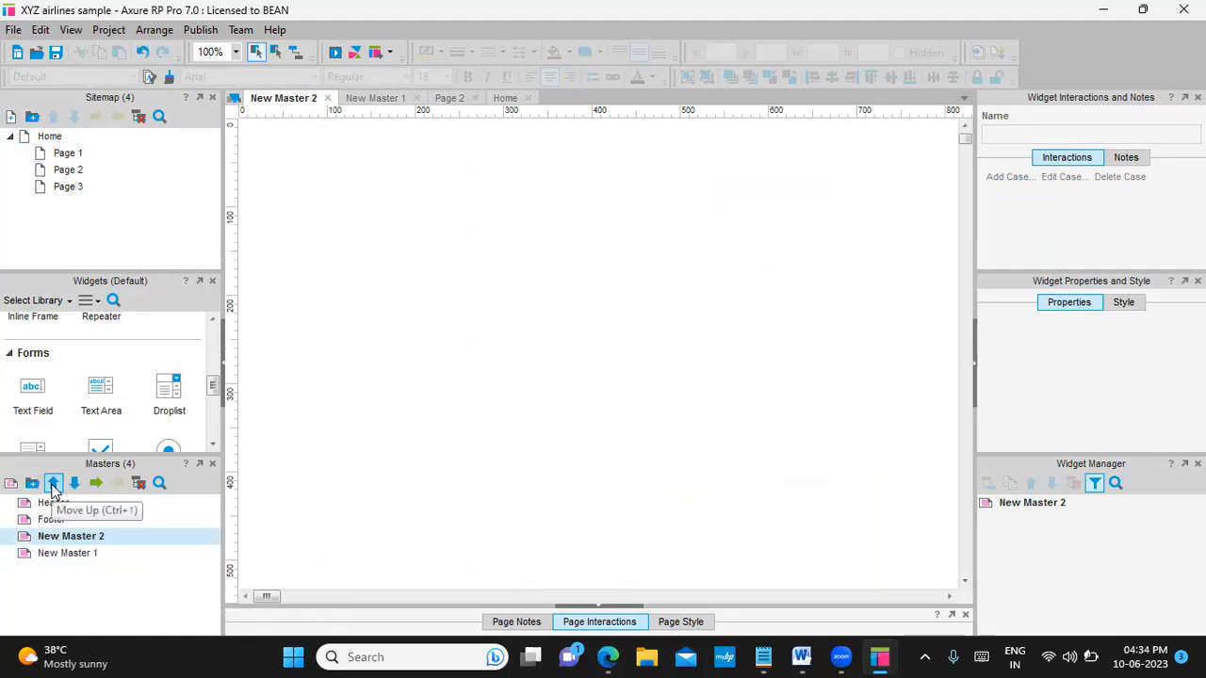
{"action": "left_click", "coordinate": [96, 482]}
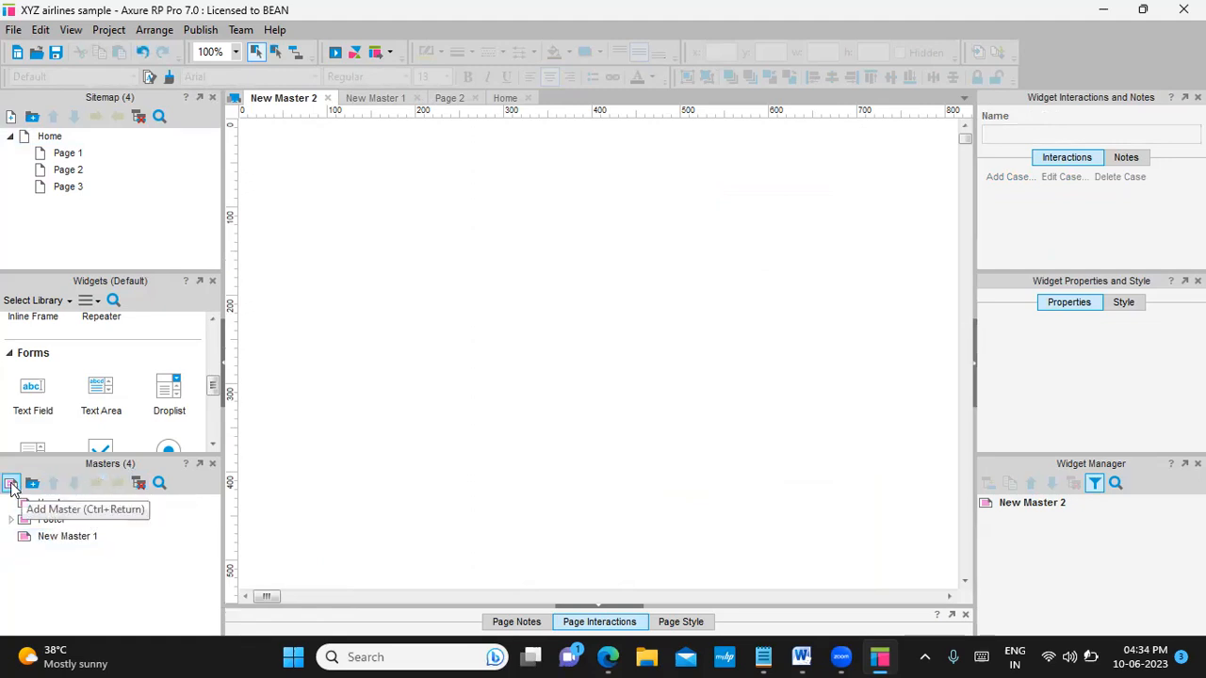
{"action": "left_click", "coordinate": [10, 483]}
Open the Header master, try to place the Header and Footer masters on its canvas, and remove both instances
{"action": "double_click", "coordinate": [58, 507]}
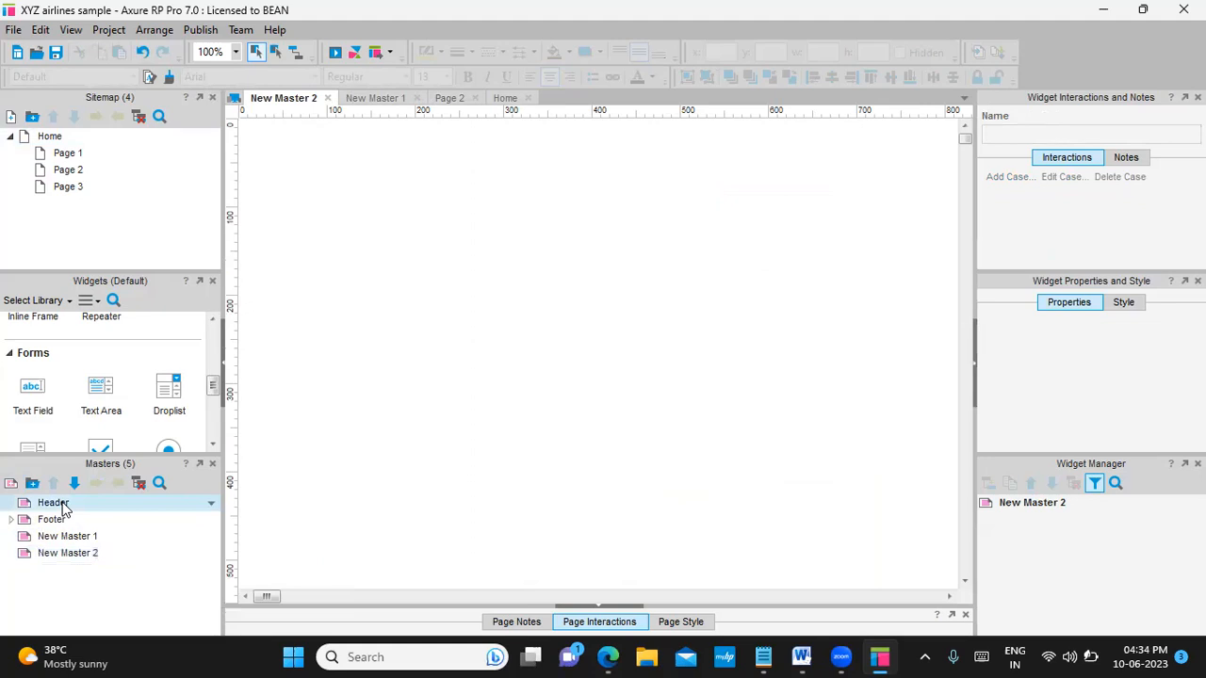
{"action": "left_click_drag", "start_coordinate": [58, 507], "coordinate": [424, 210]}
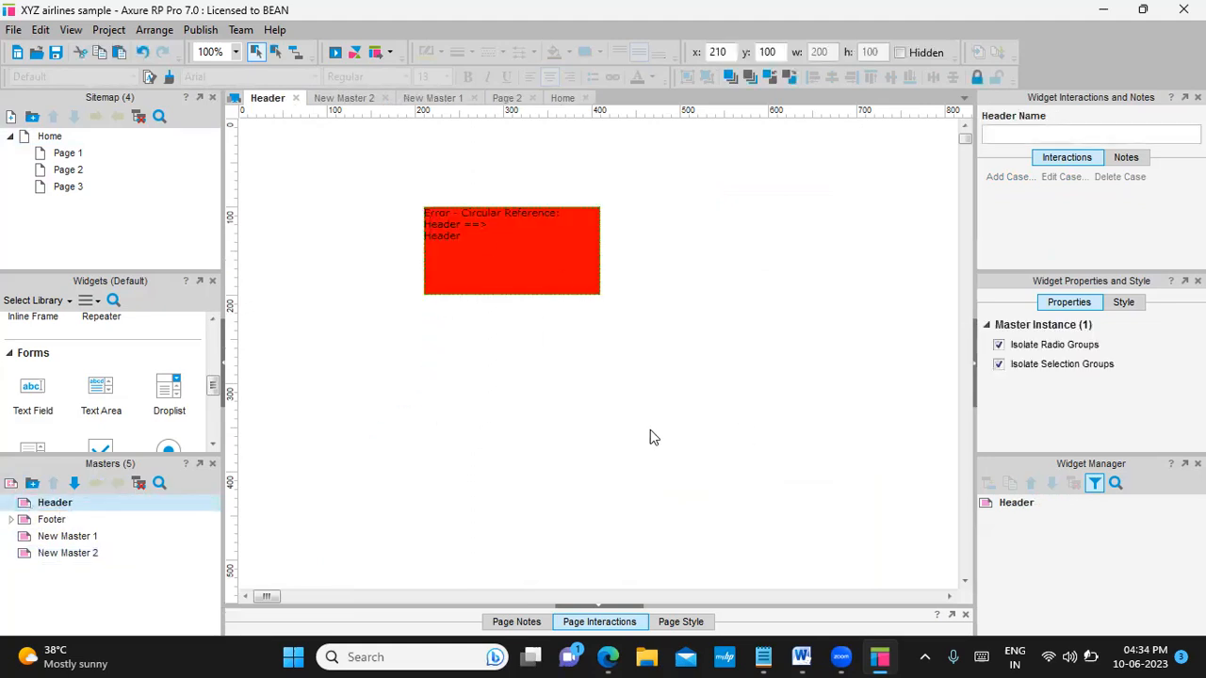
{"action": "left_click", "coordinate": [49, 522]}
{"action": "left_click_drag", "start_coordinate": [46, 525], "coordinate": [646, 439]}
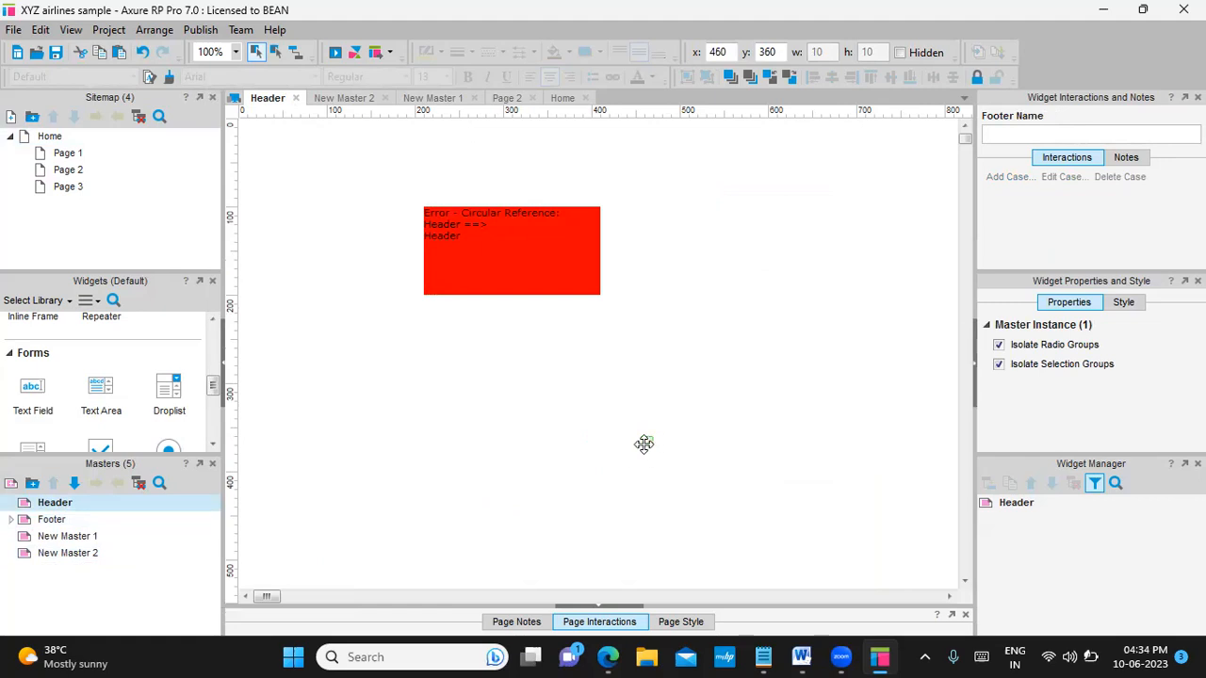
{"action": "key", "text": "Escape"}
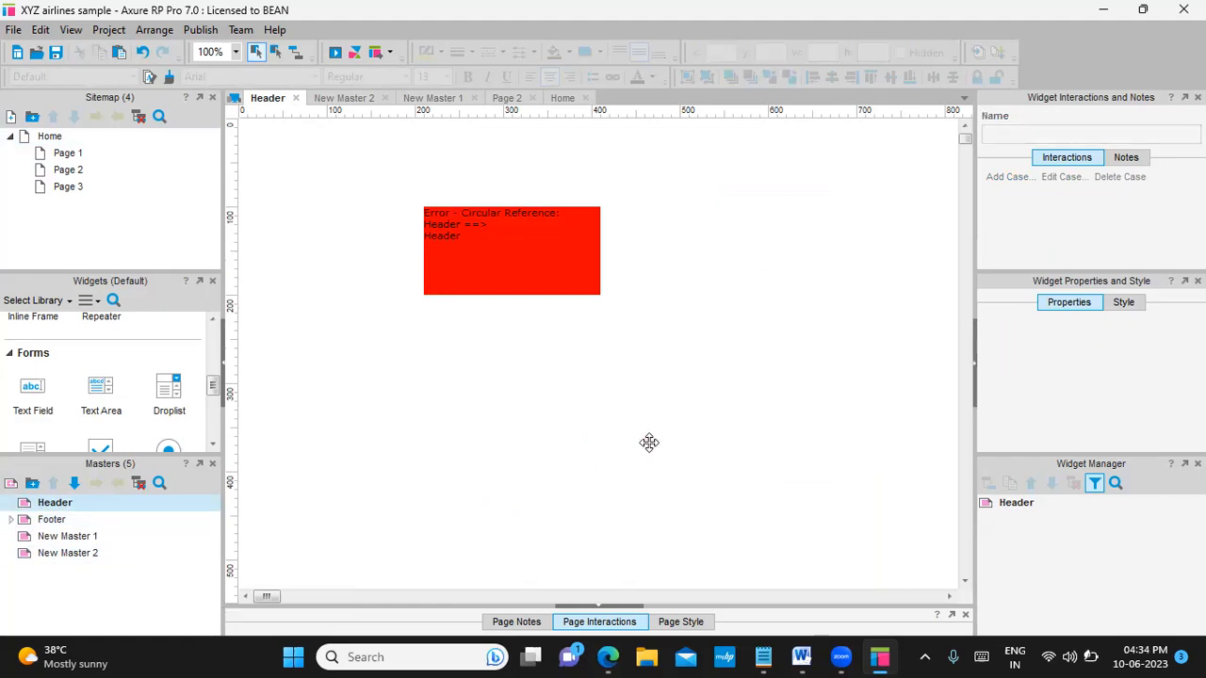
{"action": "left_click", "coordinate": [647, 440]}
{"action": "left_click", "coordinate": [747, 462]}
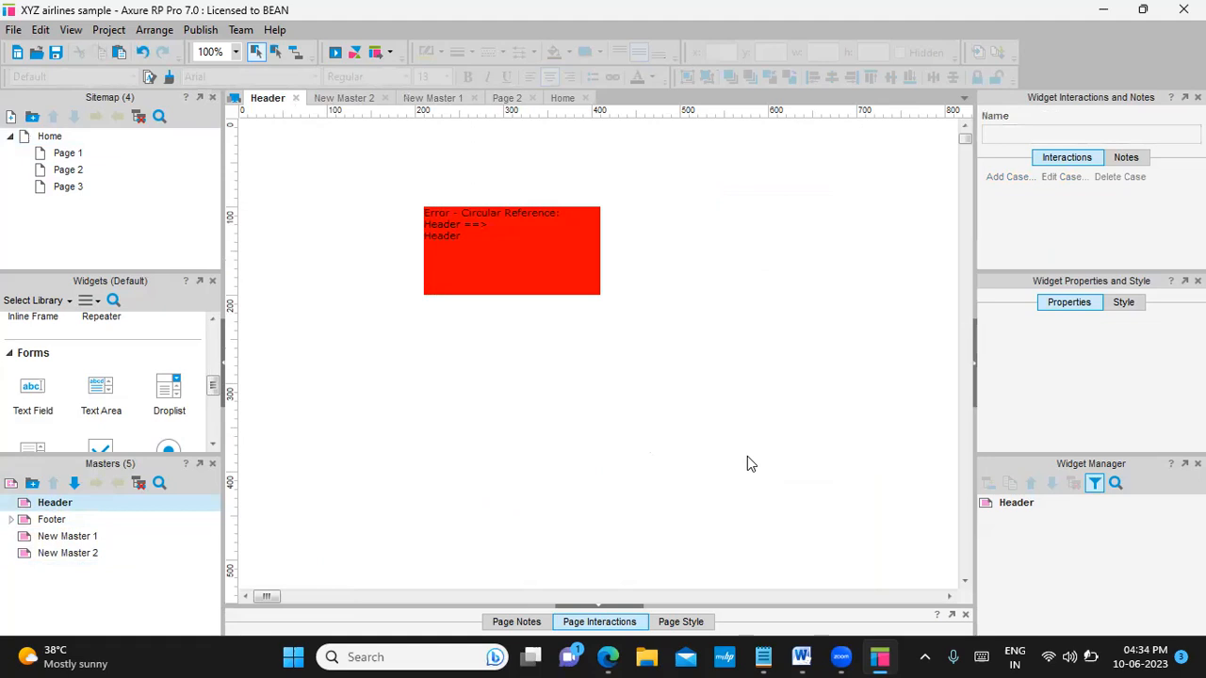
{"action": "left_click", "coordinate": [547, 260]}
{"action": "key", "text": "Delete"}
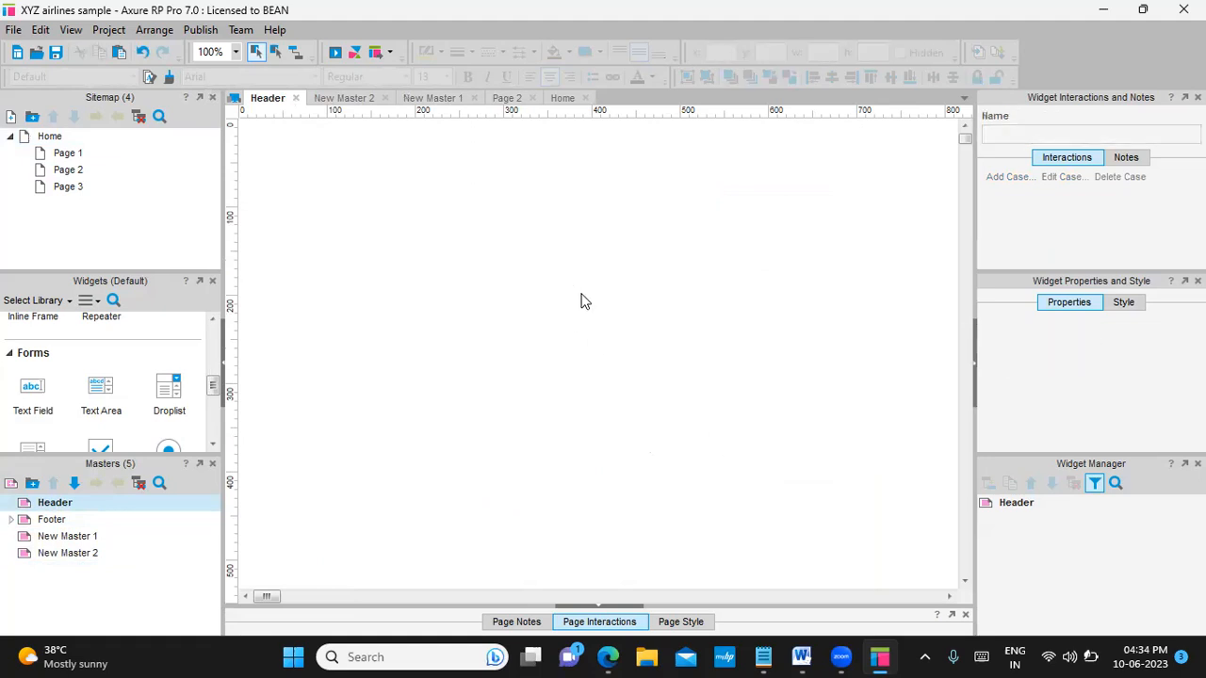
Return to the Home page and select the airplane background image behind the forms
{"action": "mouse_move", "coordinate": [100, 506]}
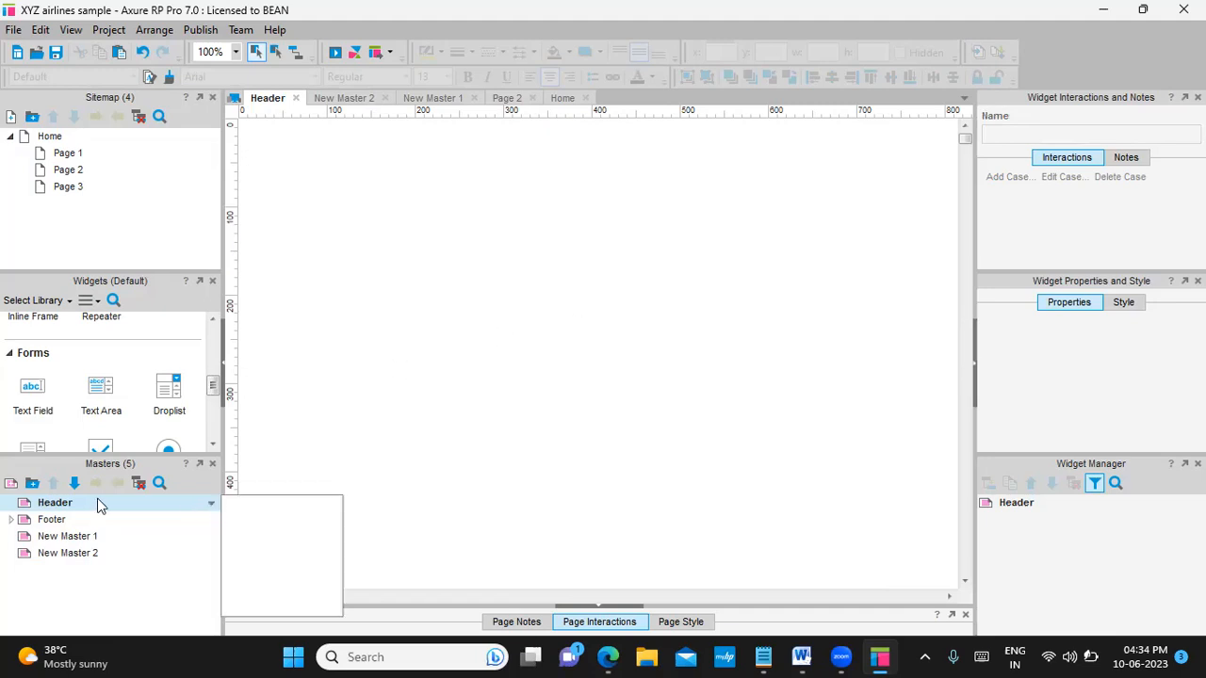
{"action": "key", "text": "Return"}
{"action": "left_click", "coordinate": [53, 139]}
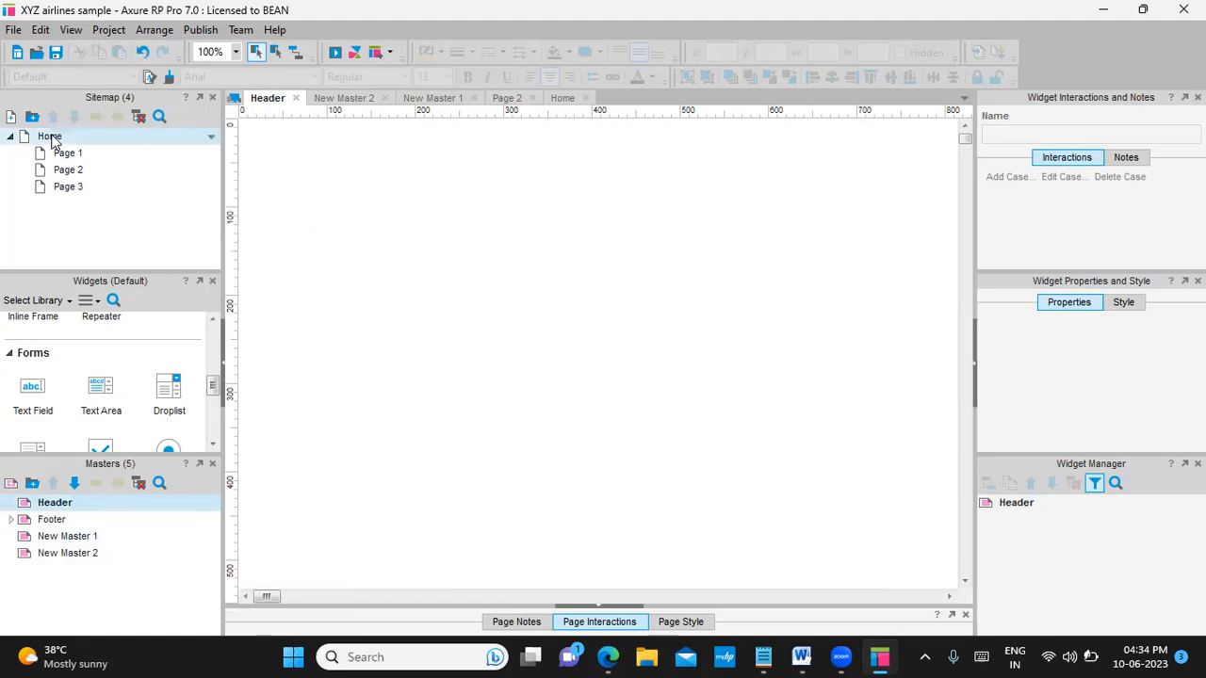
{"action": "double_click", "coordinate": [53, 139]}
{"action": "left_click", "coordinate": [348, 351]}
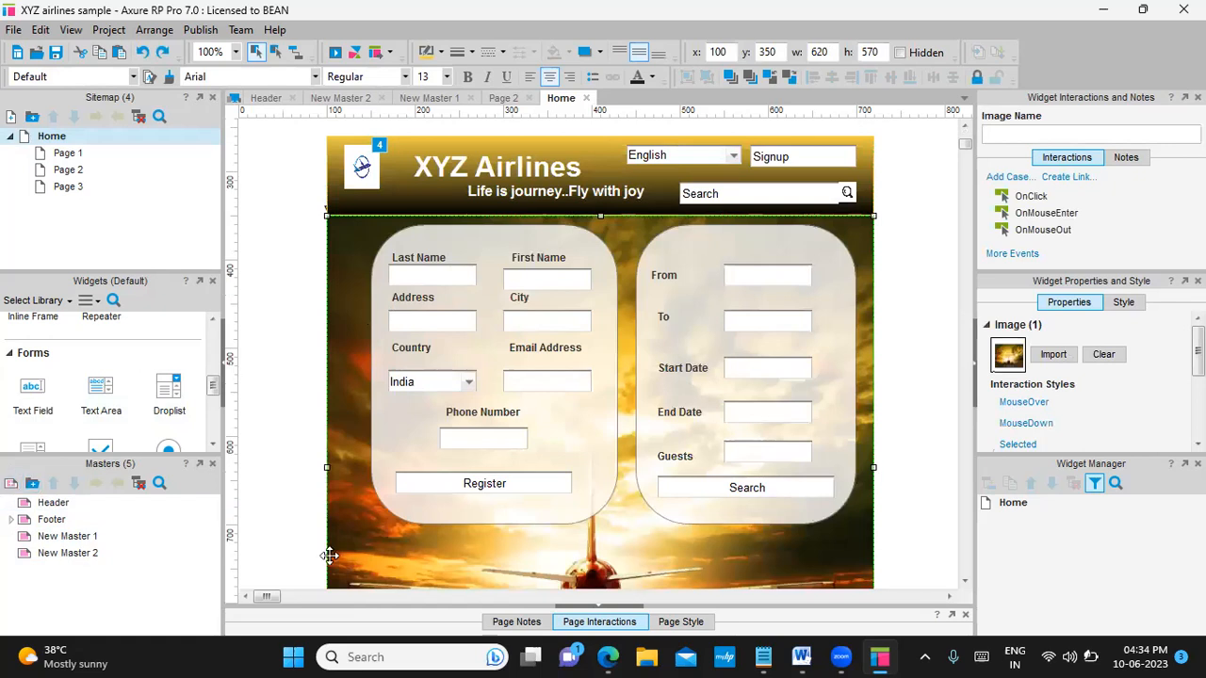
Delete the Header master, then start deleting the Footer master but decline removing it and its sub masters
{"action": "right_click", "coordinate": [55, 505]}
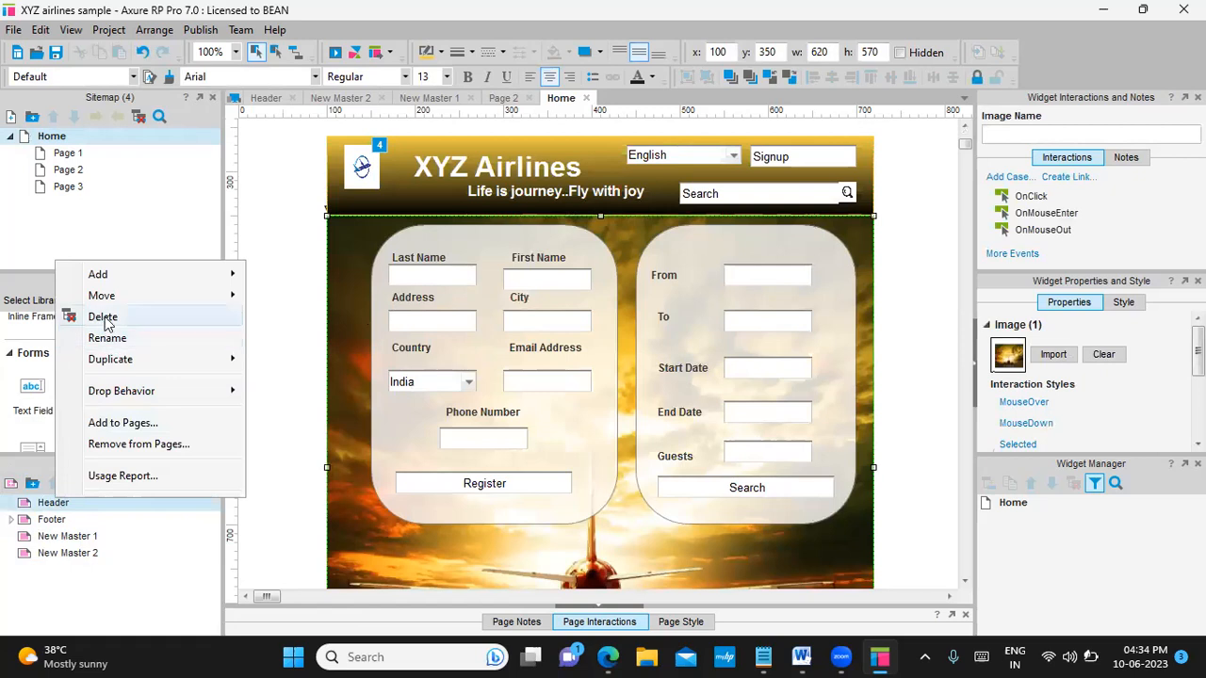
{"action": "left_click", "coordinate": [102, 318]}
{"action": "right_click", "coordinate": [62, 503]}
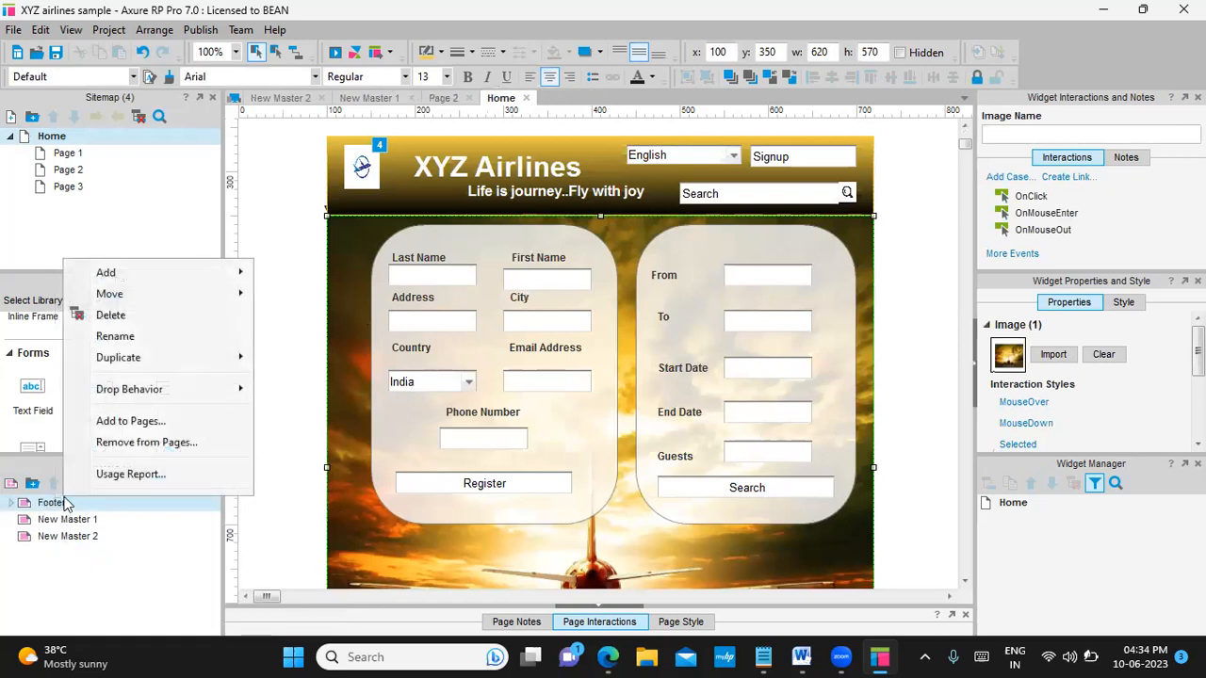
{"action": "left_click", "coordinate": [132, 319]}
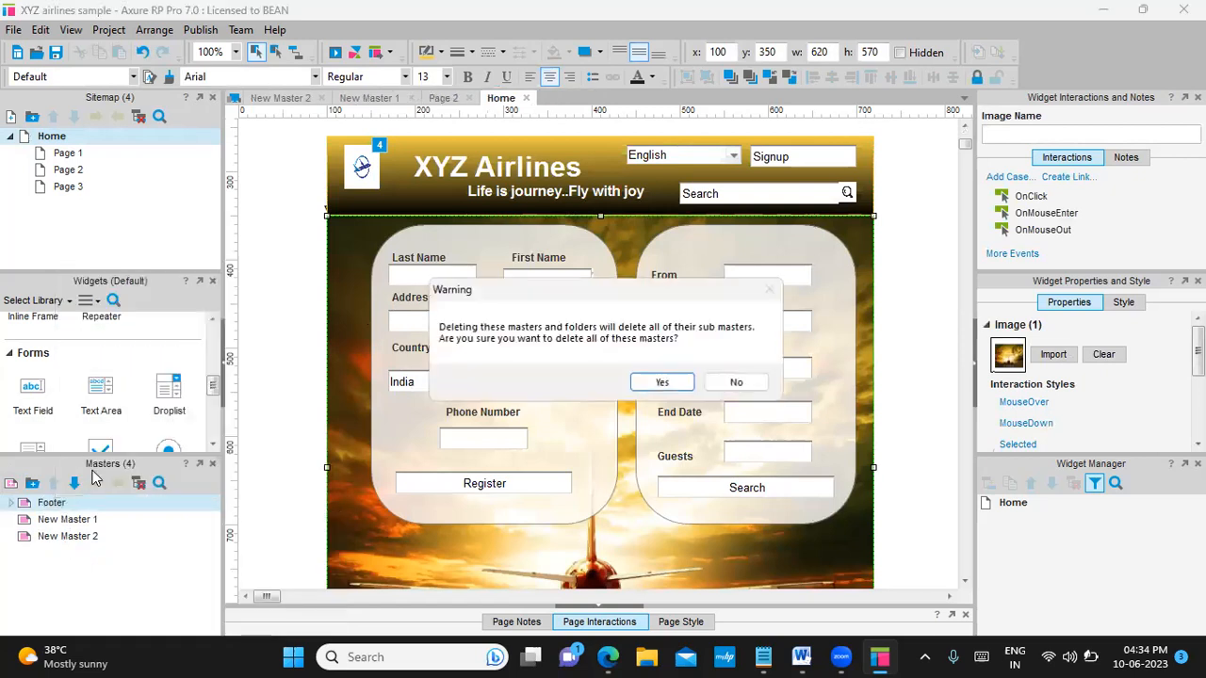
{"action": "left_click", "coordinate": [736, 383]}
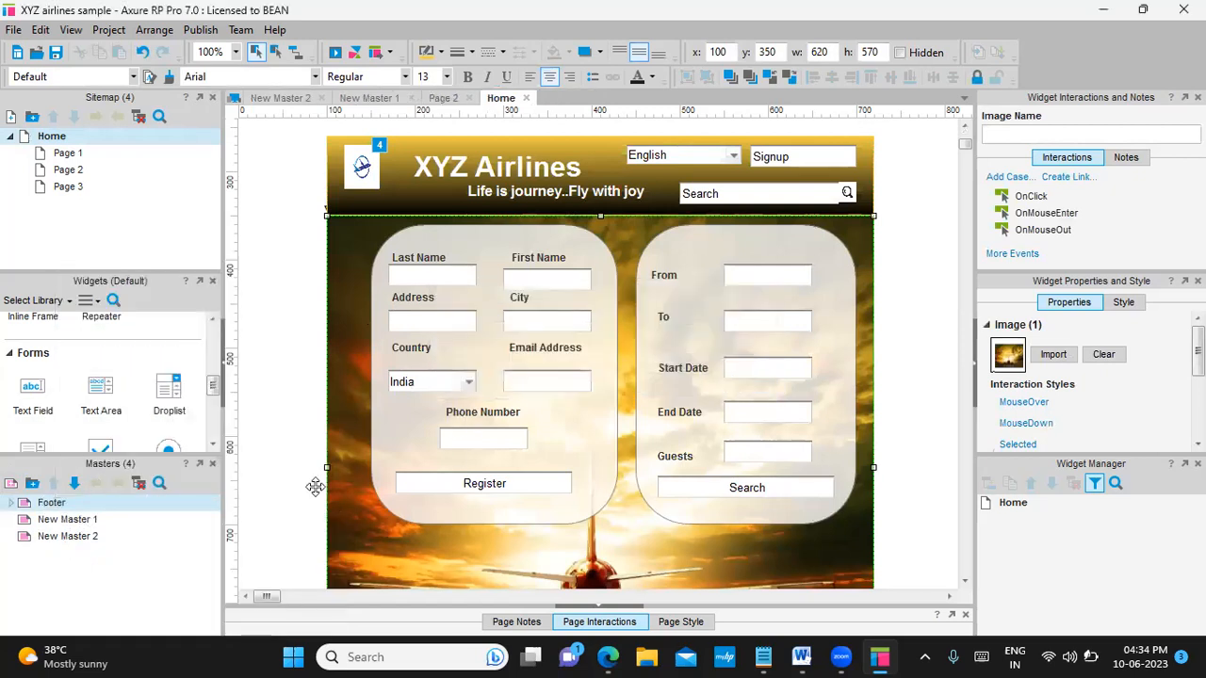
Convert the gradient header shape on the Home page to a master with the default name and Place Anywhere behavior
{"action": "left_click", "coordinate": [421, 192]}
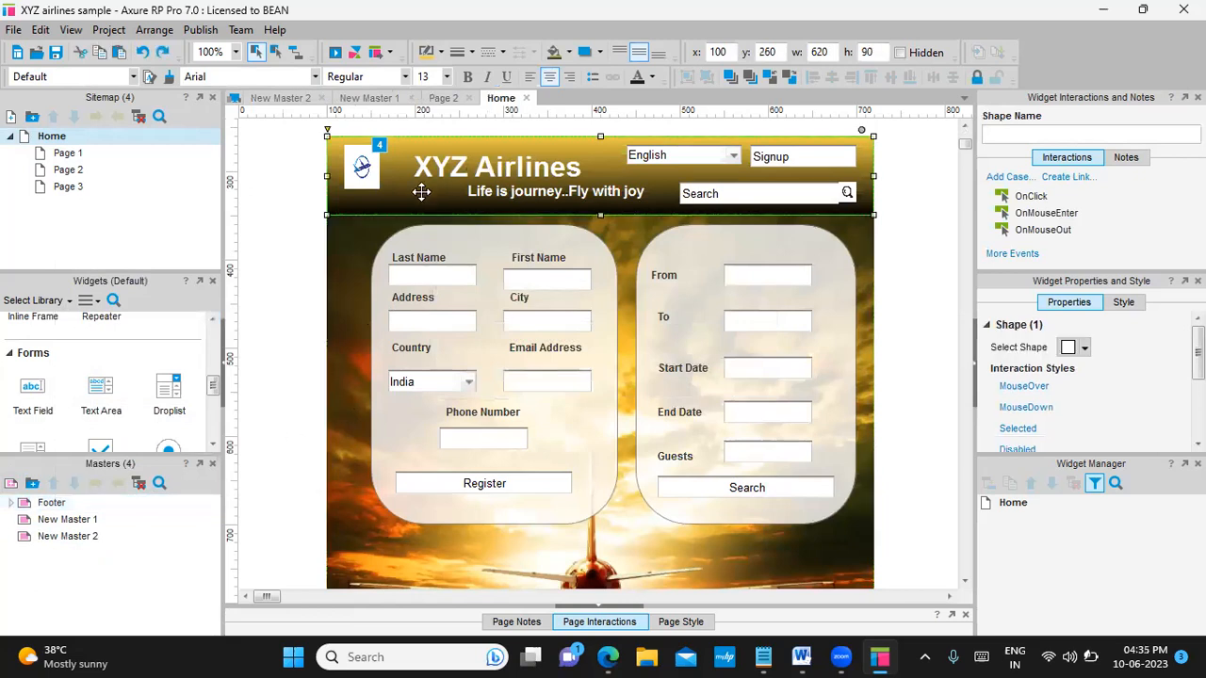
{"action": "right_click", "coordinate": [421, 192]}
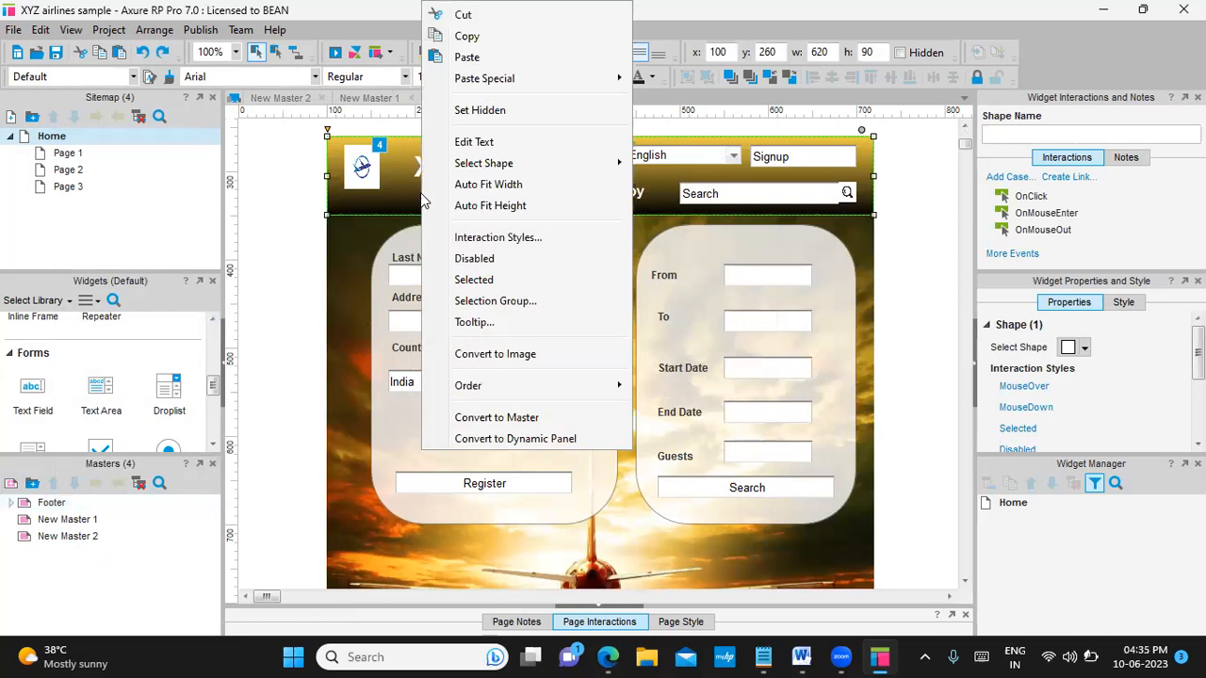
{"action": "left_click", "coordinate": [517, 417]}
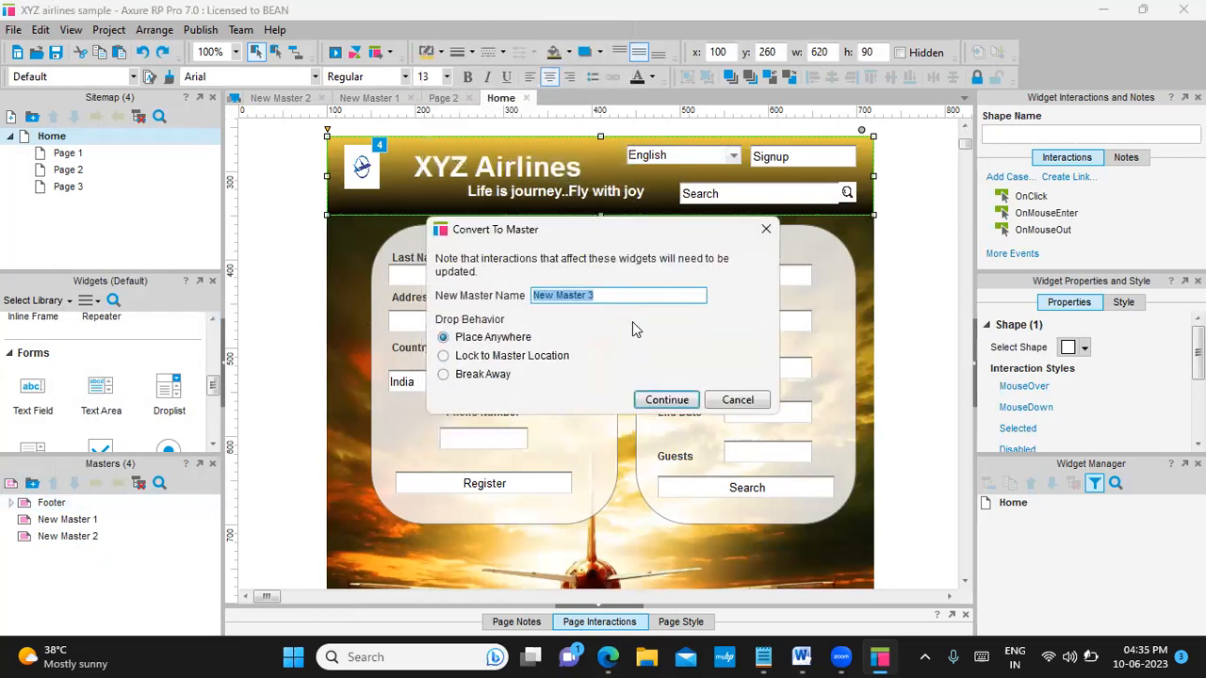
{"action": "left_click", "coordinate": [665, 400]}
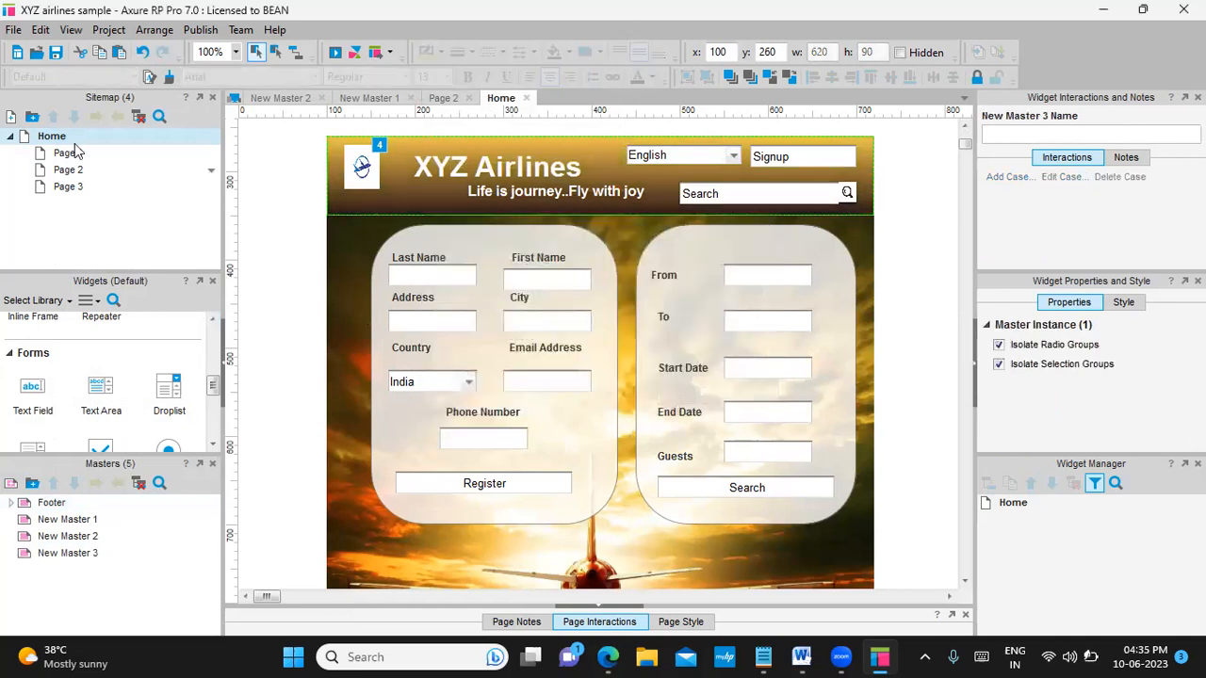
Open Page 3 and place an instance of New Master 3 near the top of its canvas, at about x 70, y 20
{"action": "double_click", "coordinate": [75, 187]}
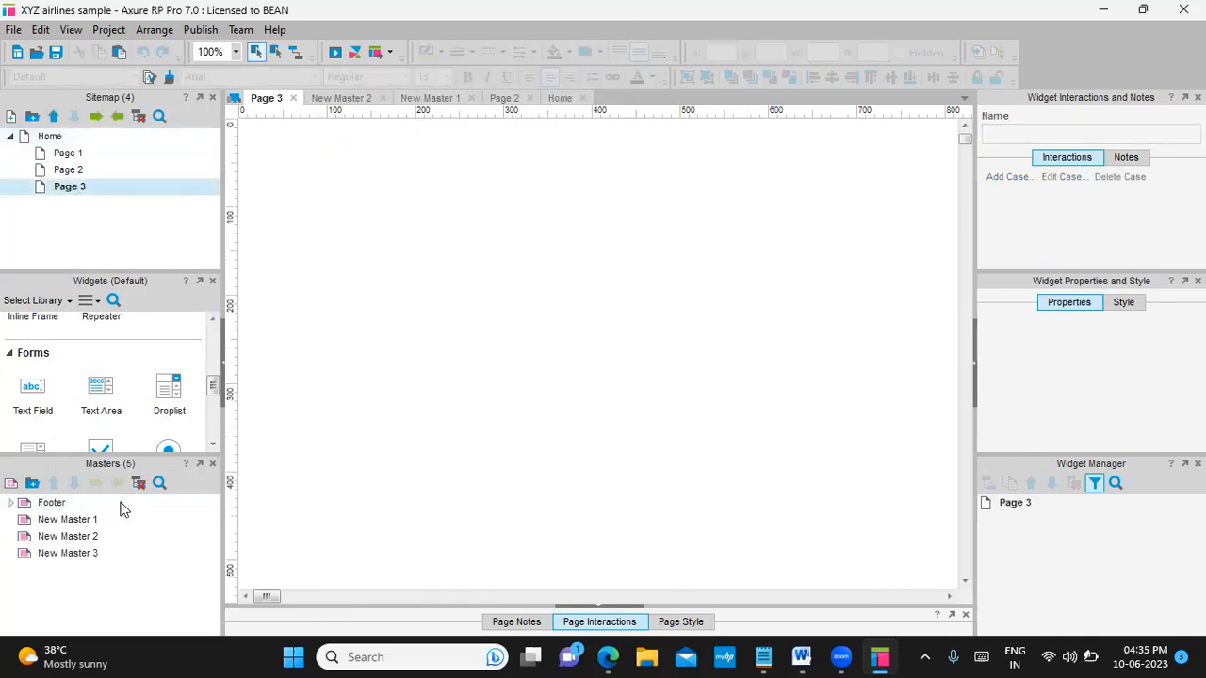
{"action": "left_click", "coordinate": [93, 554]}
{"action": "left_click_drag", "start_coordinate": [93, 556], "coordinate": [296, 139]}
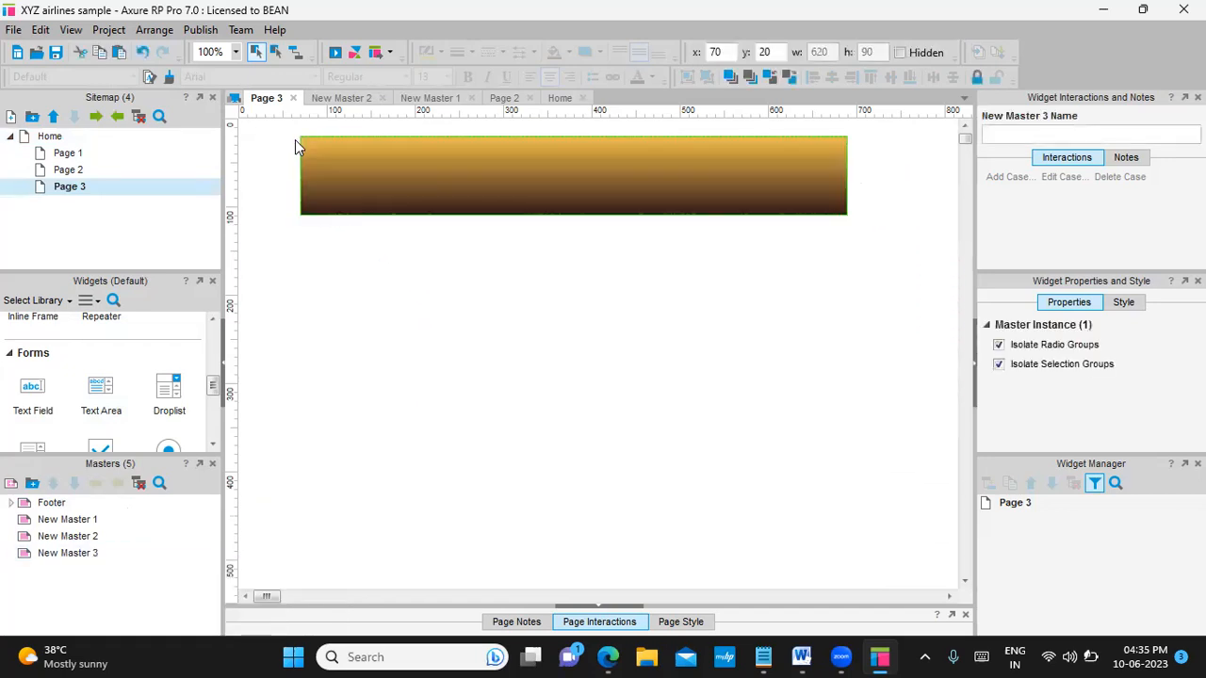
Convert the gradient footer shape on the Home page to a master with the default name and Lock to Master Location behavior
{"action": "left_click", "coordinate": [51, 139]}
{"action": "double_click", "coordinate": [51, 138]}
{"action": "scroll", "coordinate": [500, 426], "scroll_direction": "down", "scroll_amount": 8}
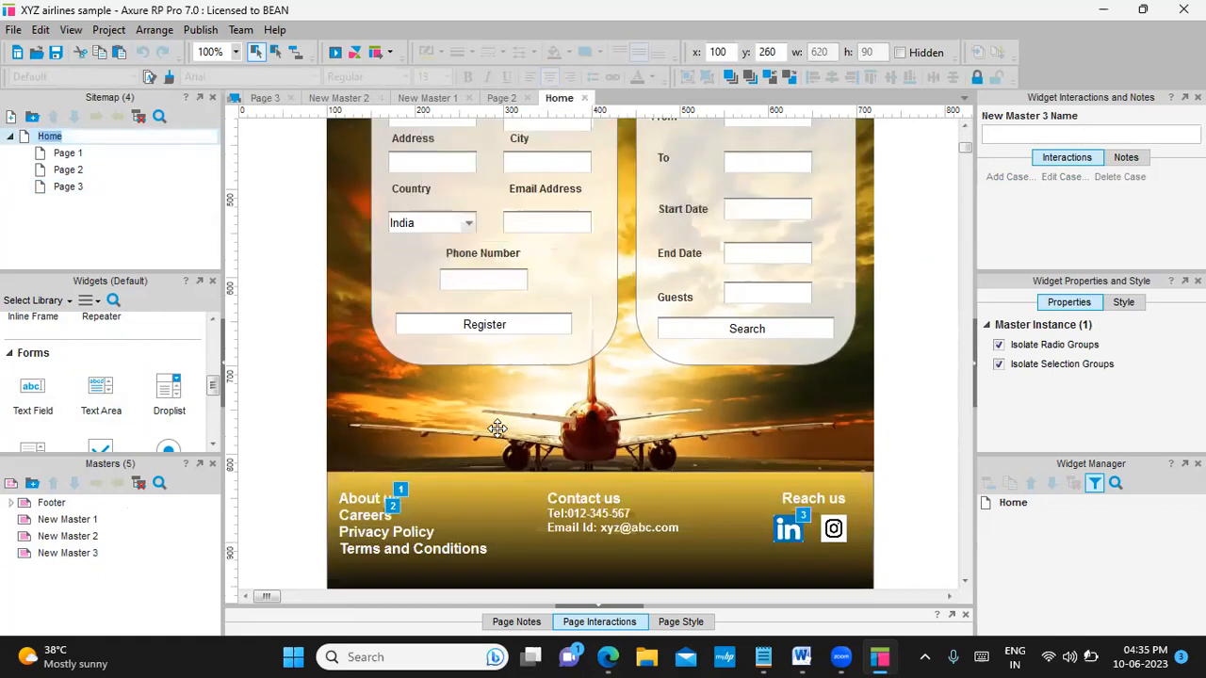
{"action": "left_click", "coordinate": [581, 469]}
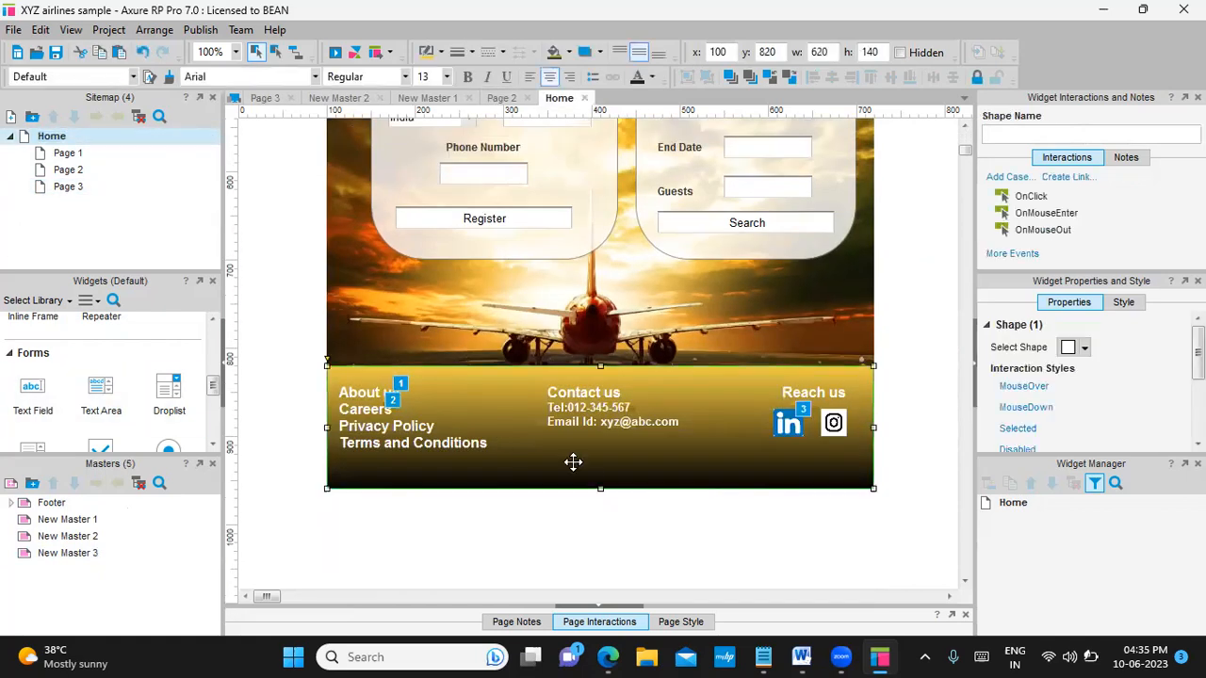
{"action": "right_click", "coordinate": [523, 427]}
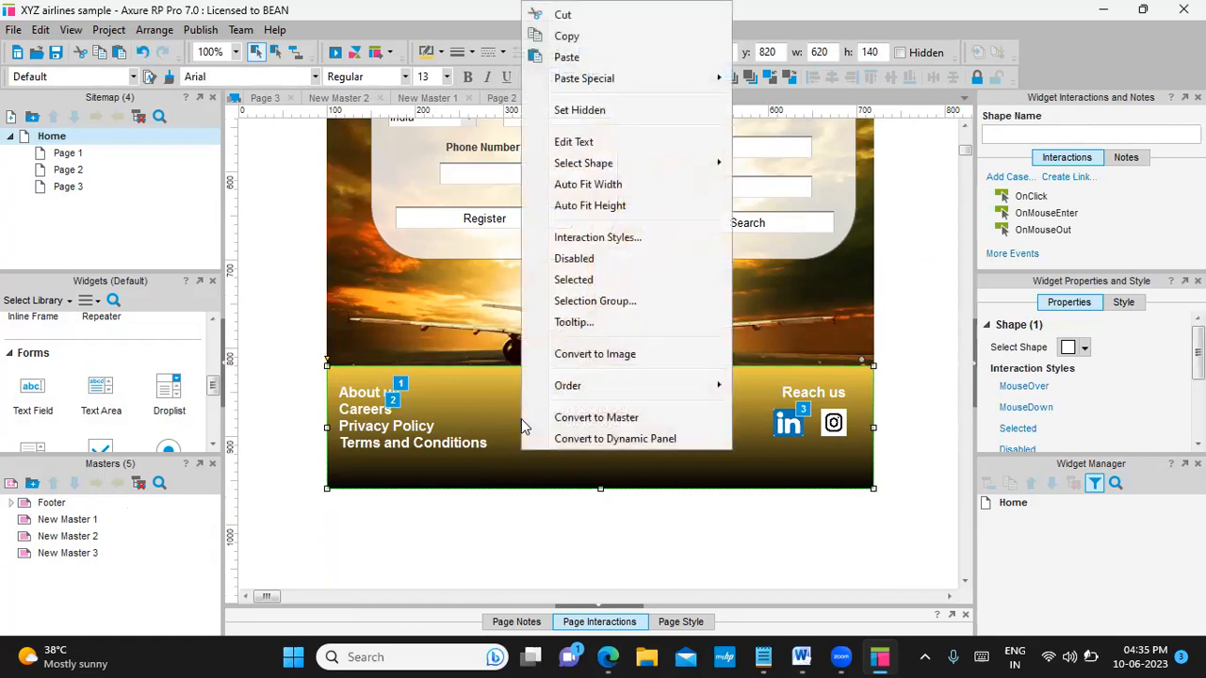
{"action": "left_click", "coordinate": [576, 418]}
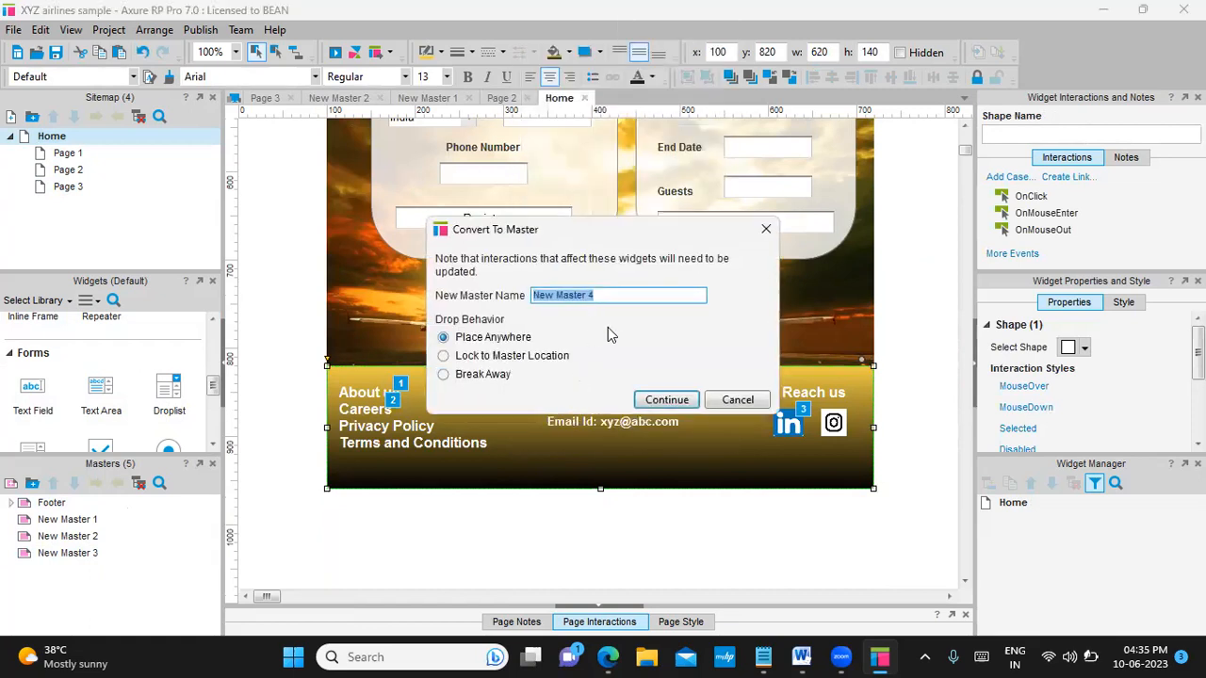
{"action": "left_click", "coordinate": [506, 358]}
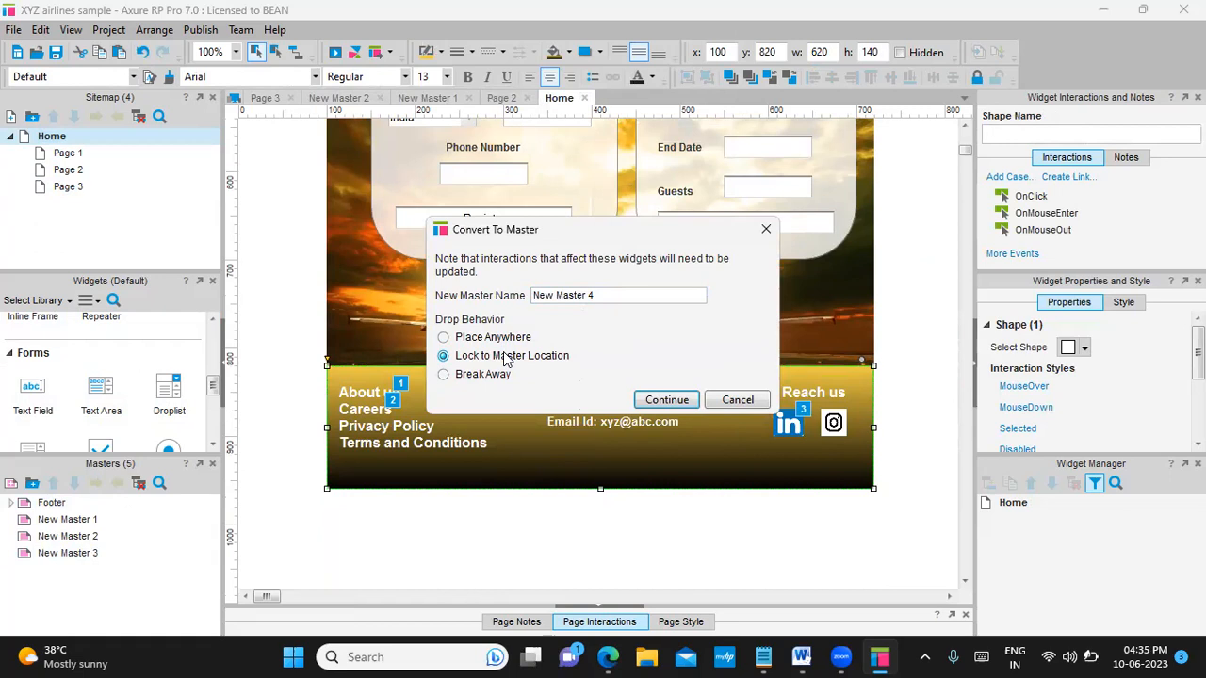
{"action": "left_click", "coordinate": [667, 400]}
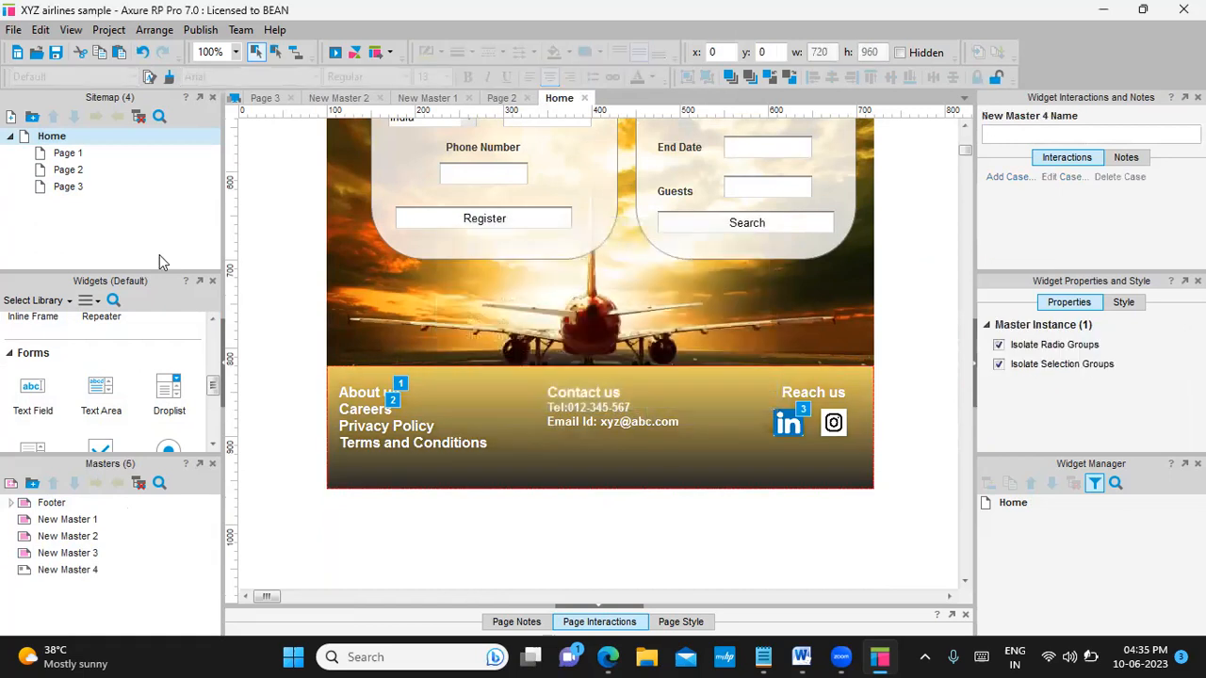
Open Page 2, add an instance of New Master 4 to its canvas, and check where it lands
{"action": "double_click", "coordinate": [59, 189]}
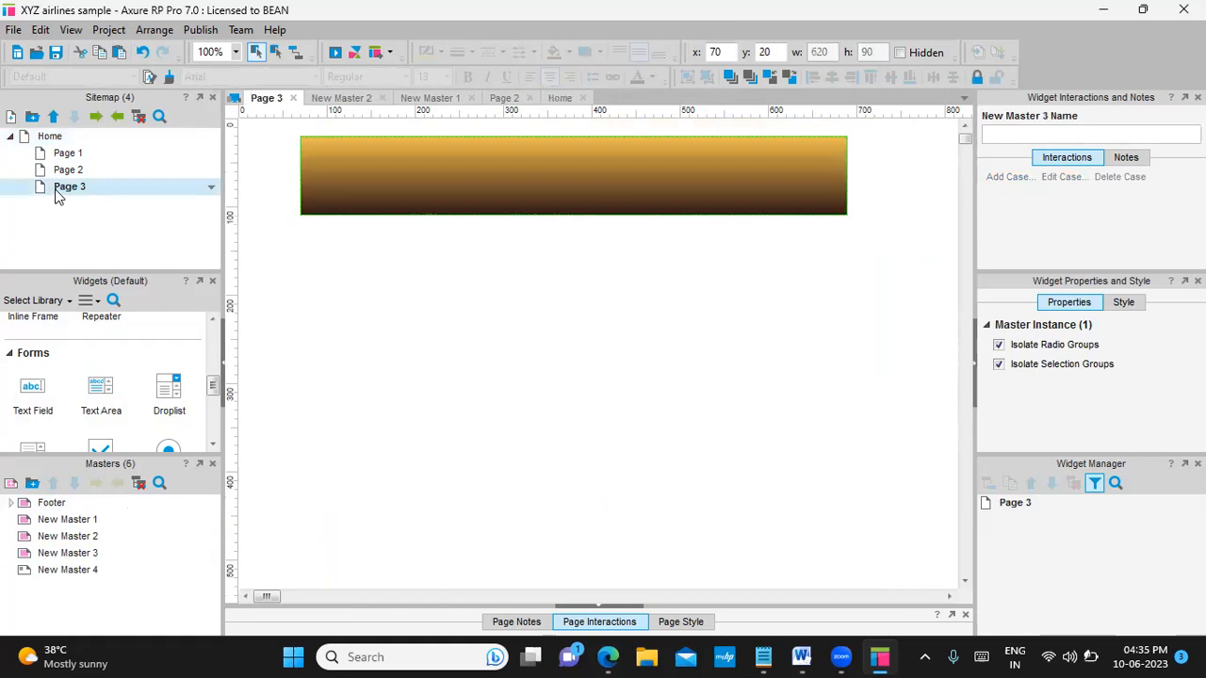
{"action": "double_click", "coordinate": [79, 171]}
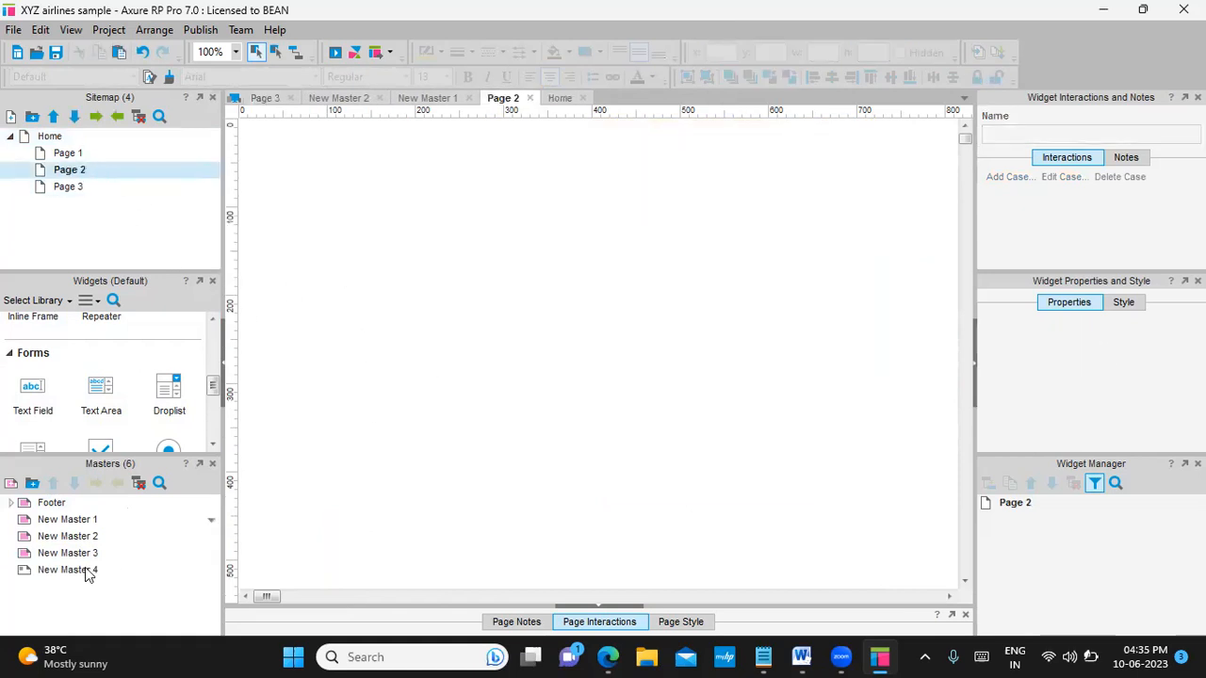
{"action": "left_click_drag", "start_coordinate": [66, 579], "coordinate": [301, 295]}
{"action": "scroll", "coordinate": [463, 399], "scroll_direction": "down", "scroll_amount": 6}
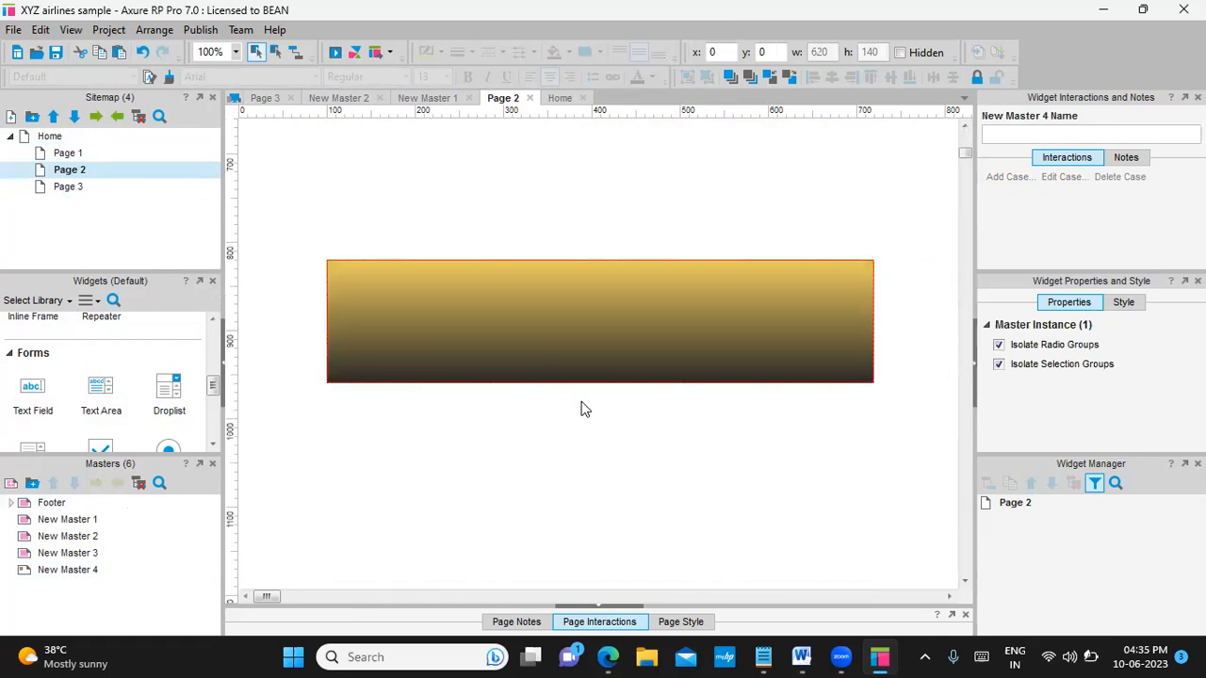
{"action": "scroll", "coordinate": [582, 409], "scroll_direction": "up", "scroll_amount": 2}
{"action": "scroll", "coordinate": [581, 409], "scroll_direction": "up", "scroll_amount": 7}
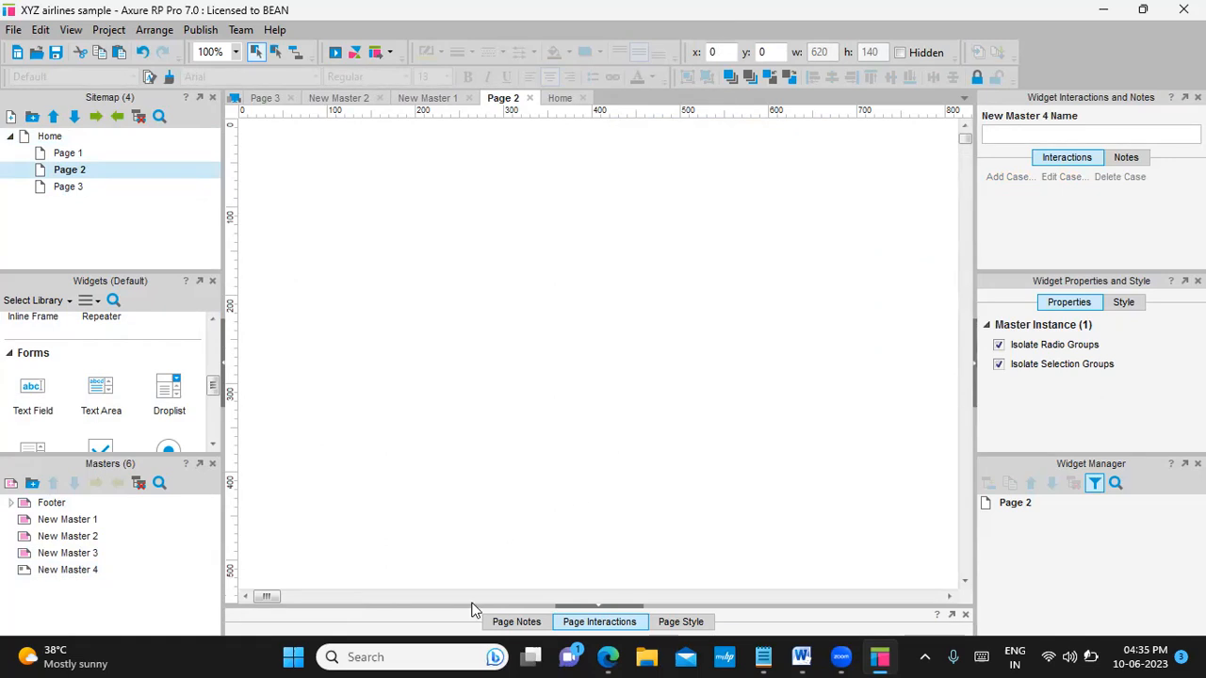
Return to the Home page and view its header and form area
{"action": "double_click", "coordinate": [56, 136]}
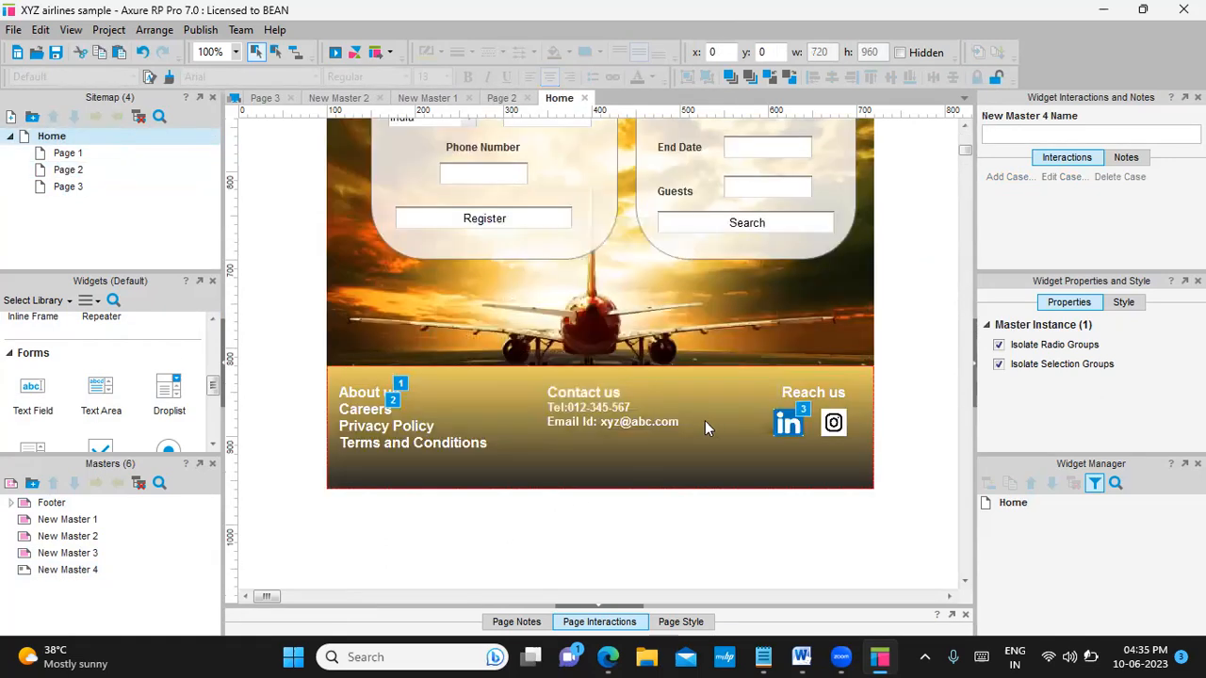
{"action": "scroll", "coordinate": [704, 420], "scroll_direction": "up", "scroll_amount": 1}
{"action": "scroll", "coordinate": [705, 420], "scroll_direction": "up", "scroll_amount": 2}
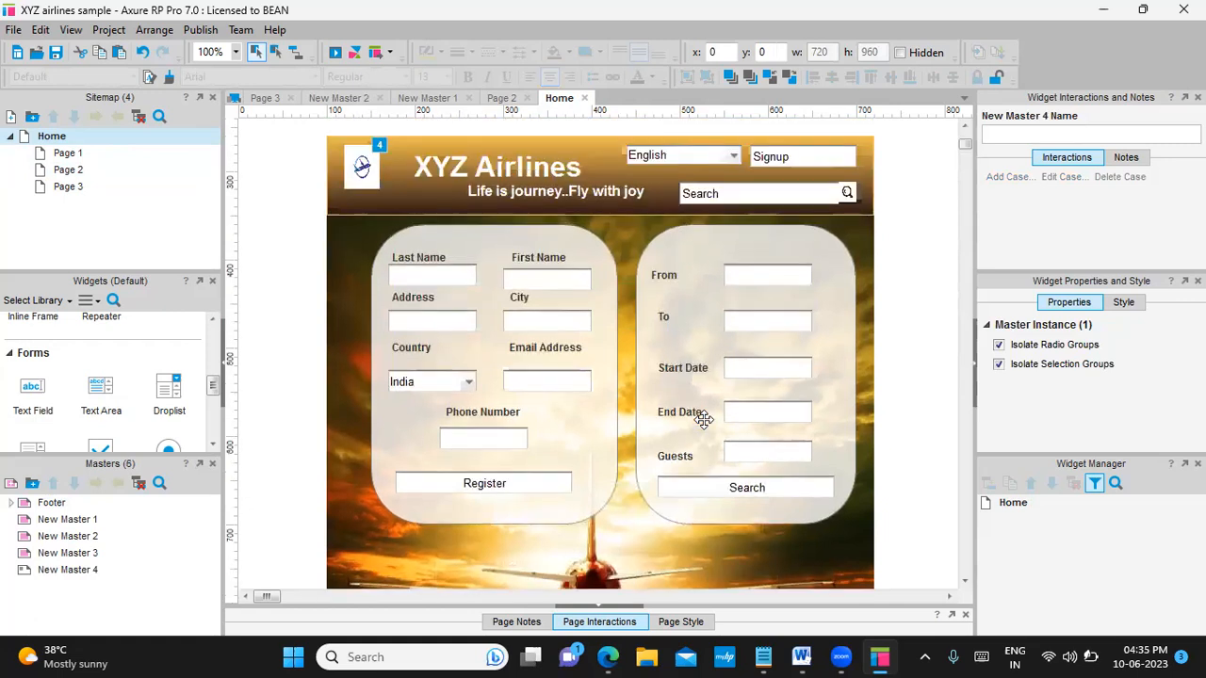